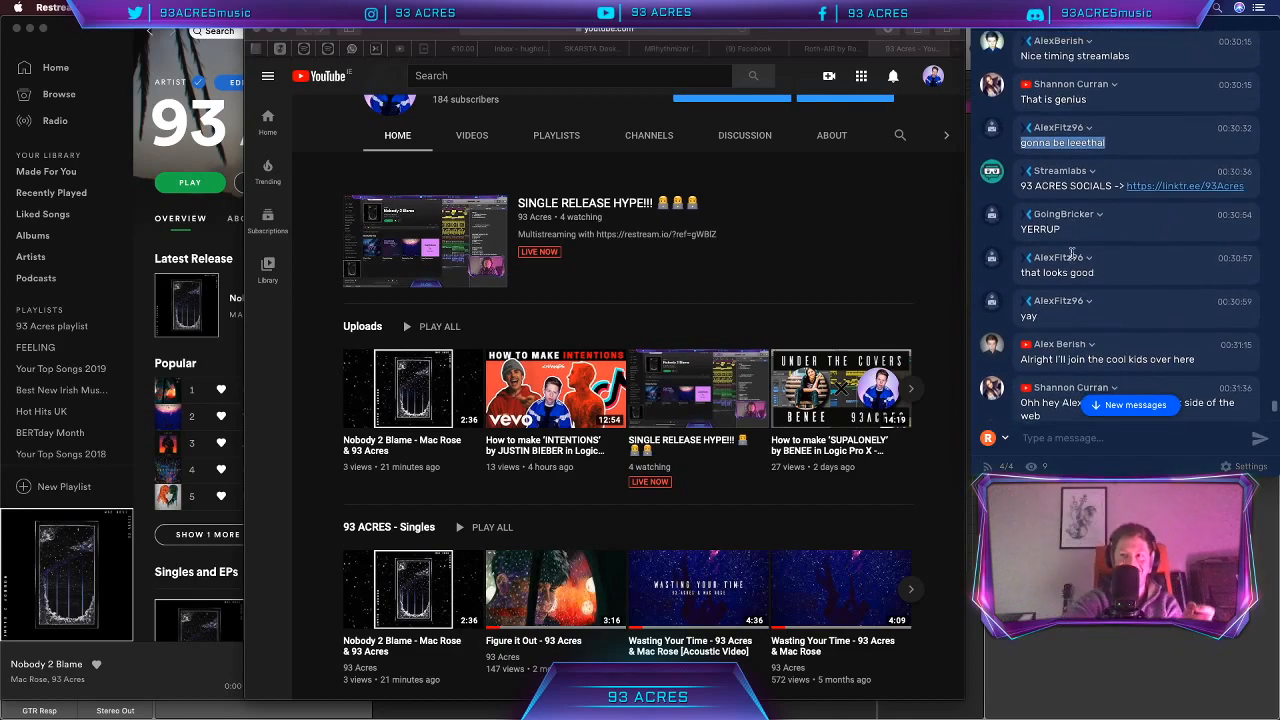
Step: Read through the live chat messages down to the most recent ones
scroll(1071, 254, "up", 1)
scroll(1053, 247, "down", 1)
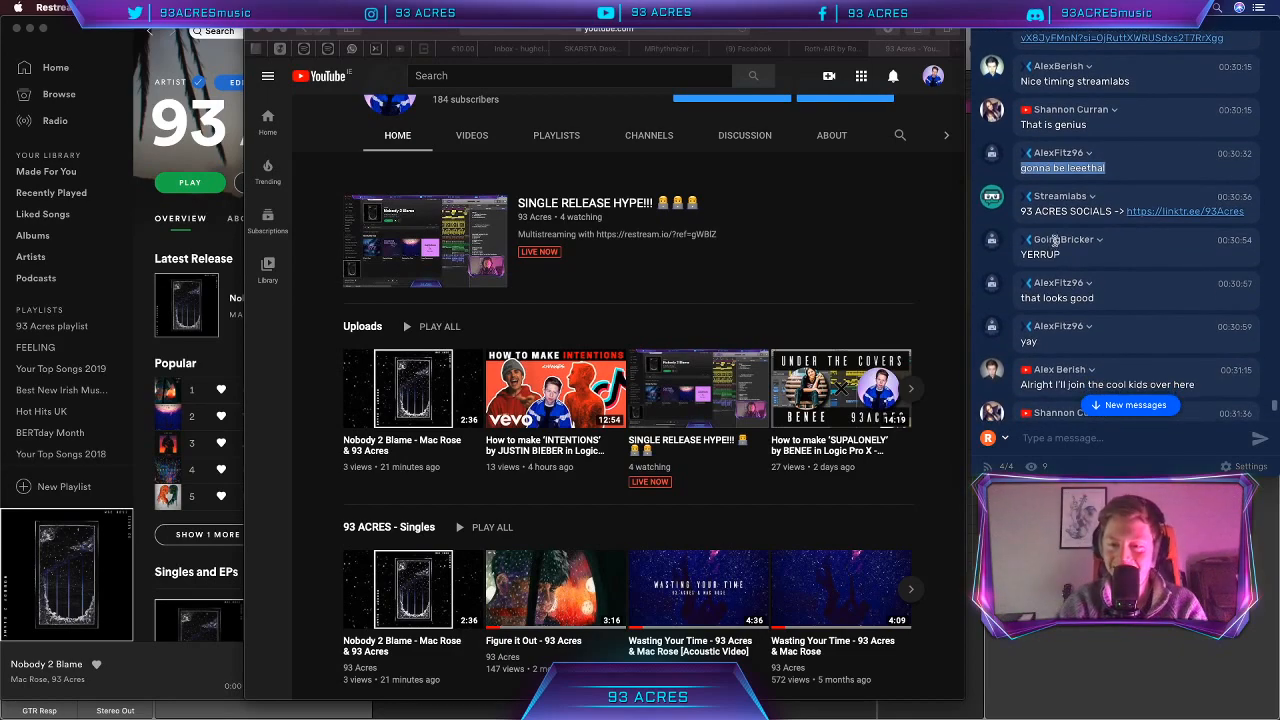
scroll(1073, 249, "down", 1)
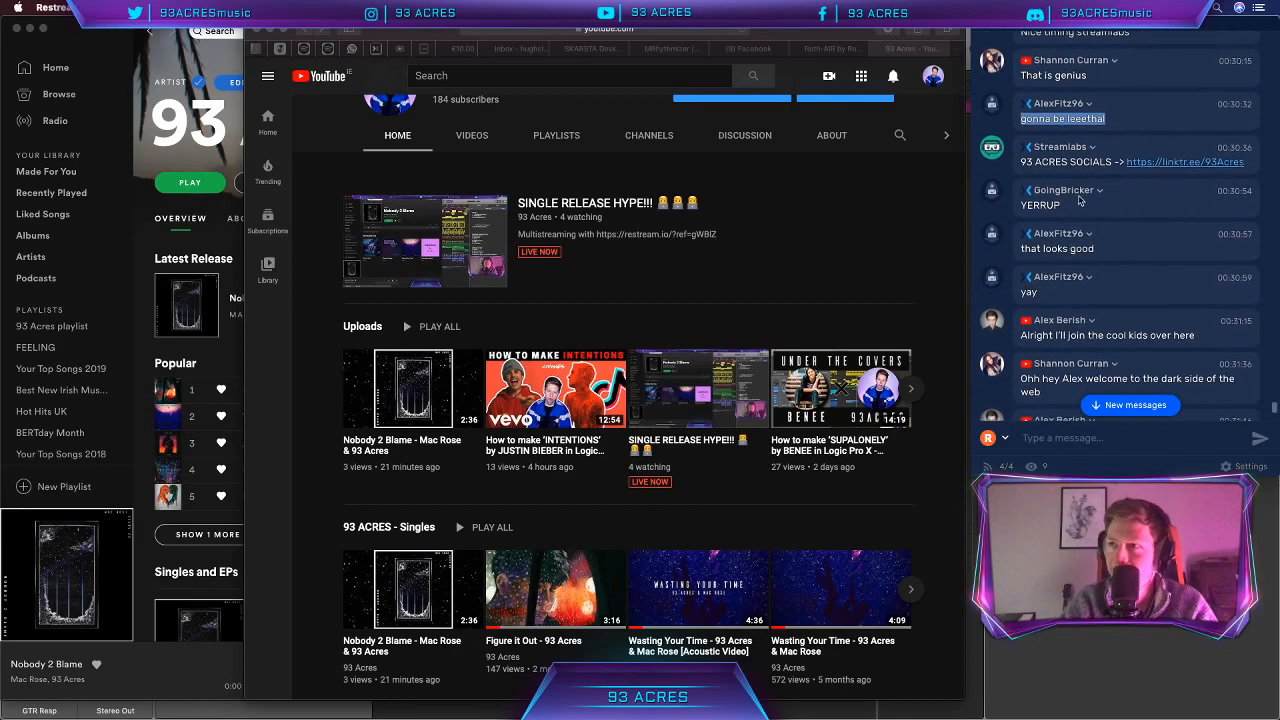
scroll(1078, 228, "down", 1)
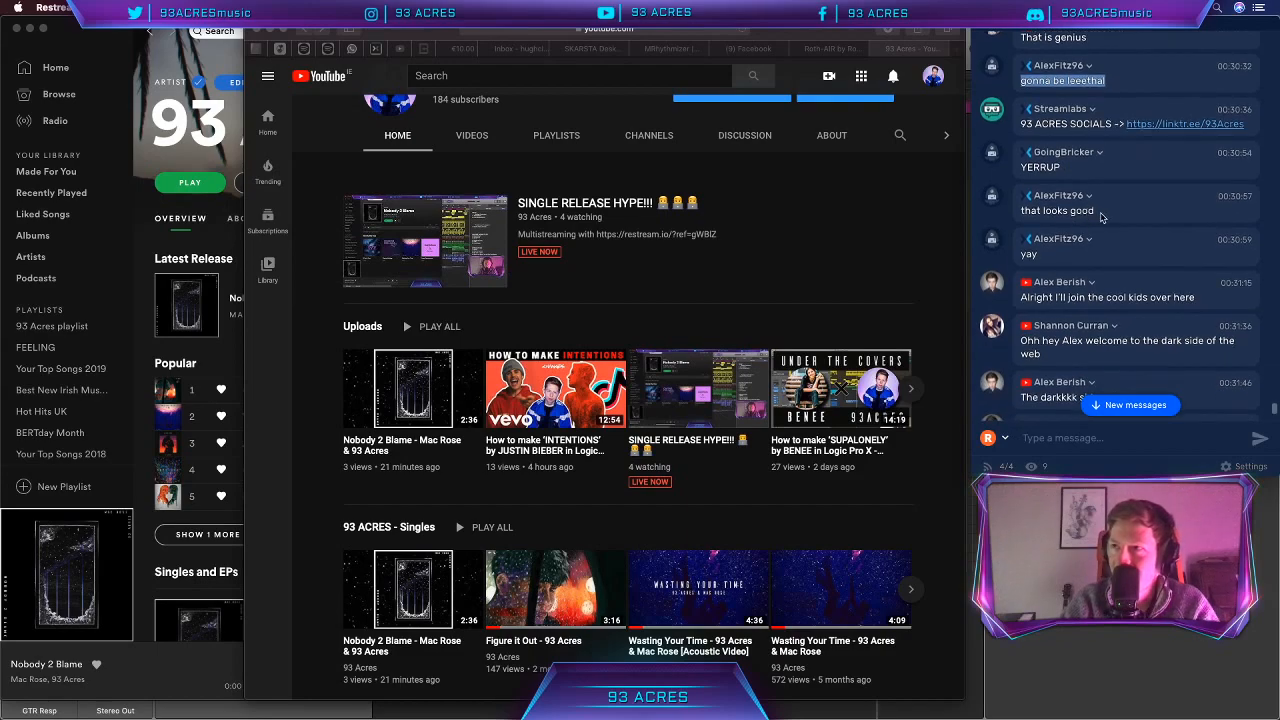
scroll(1081, 252, "down", 1)
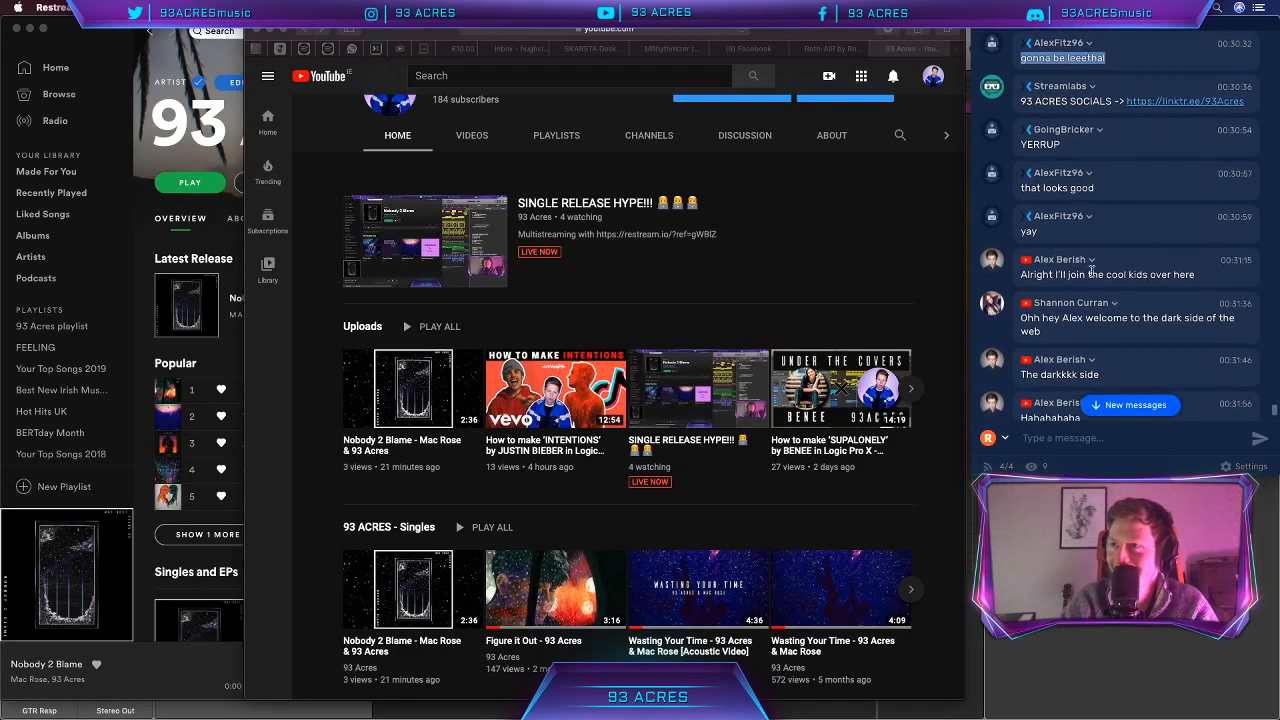
scroll(1090, 268, "down", 1)
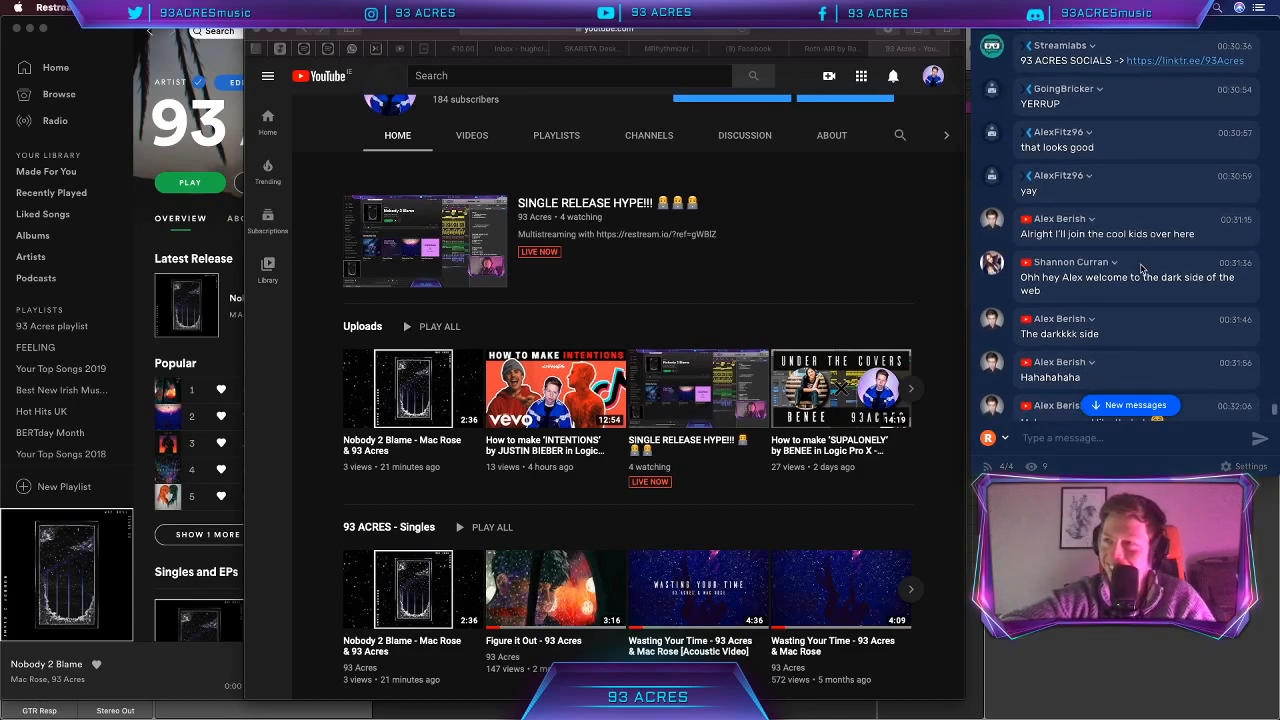
scroll(1141, 268, "down", 1)
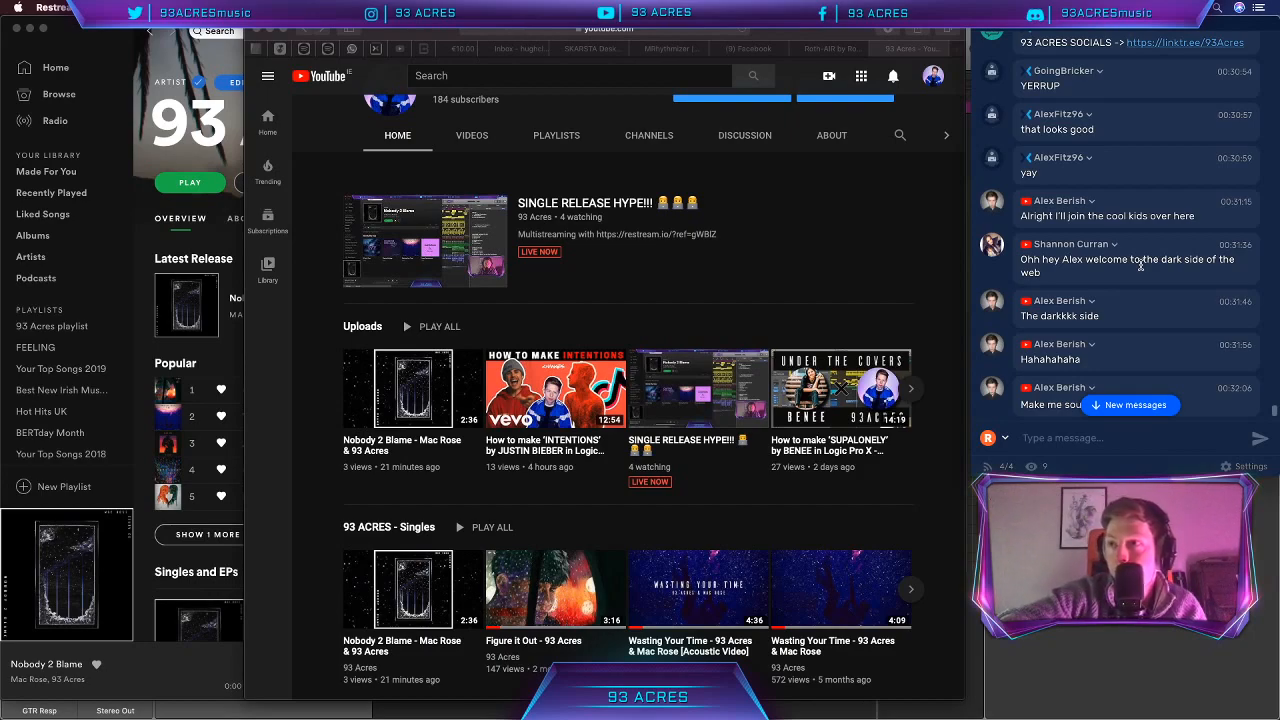
scroll(1141, 266, "down", 3)
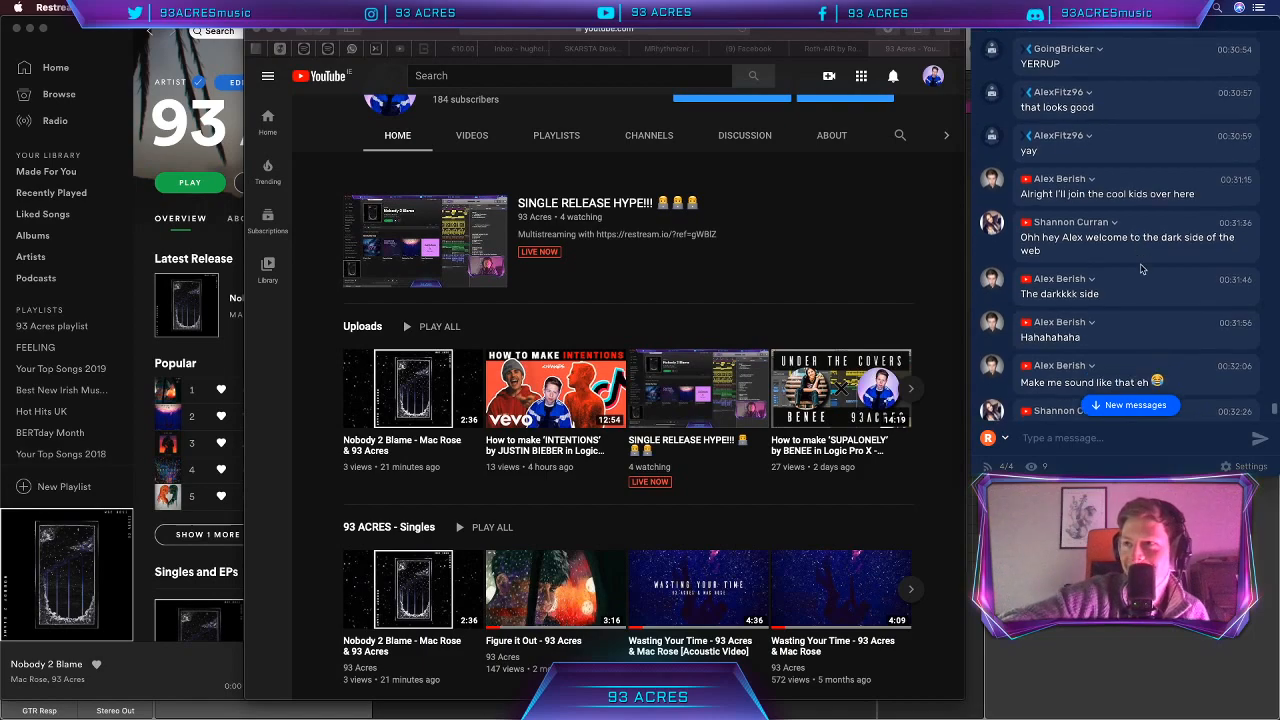
scroll(1141, 268, "down", 2)
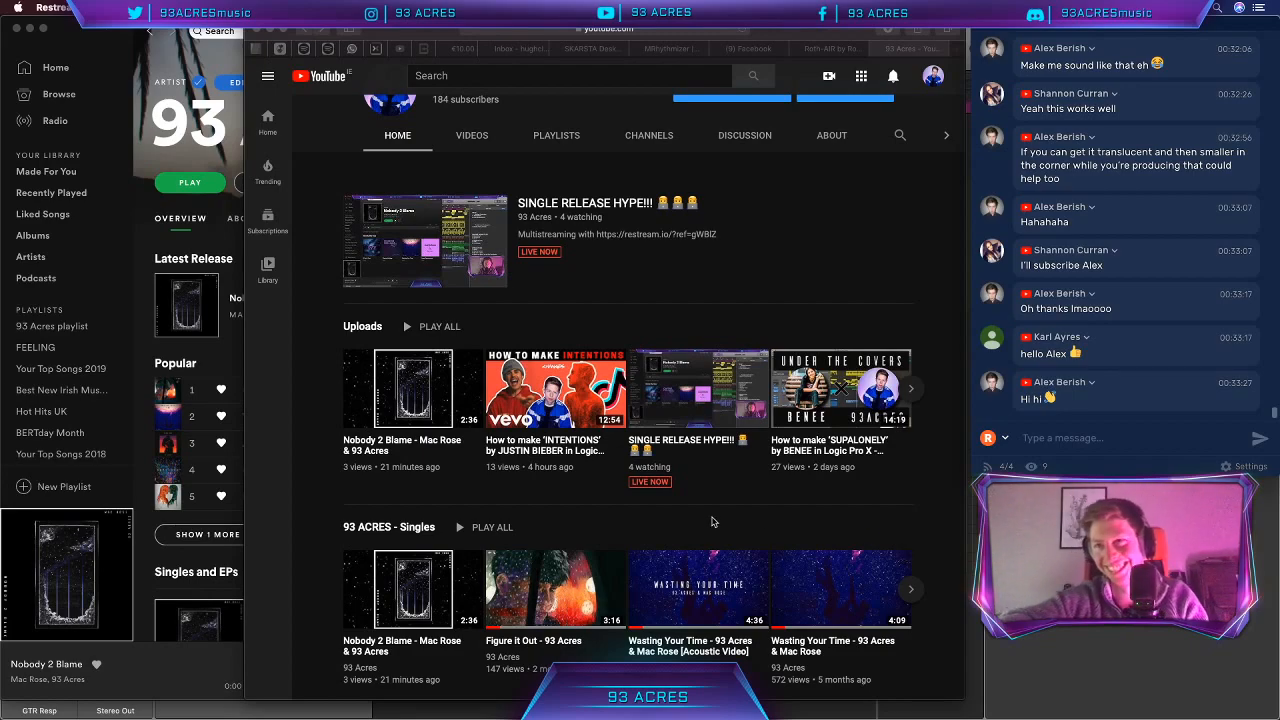
Step: Switch to Safari, open the SINGLE RELEASE HYPE!!! live stream from the YouTube channel page and pause its playback
left_click(806, 213)
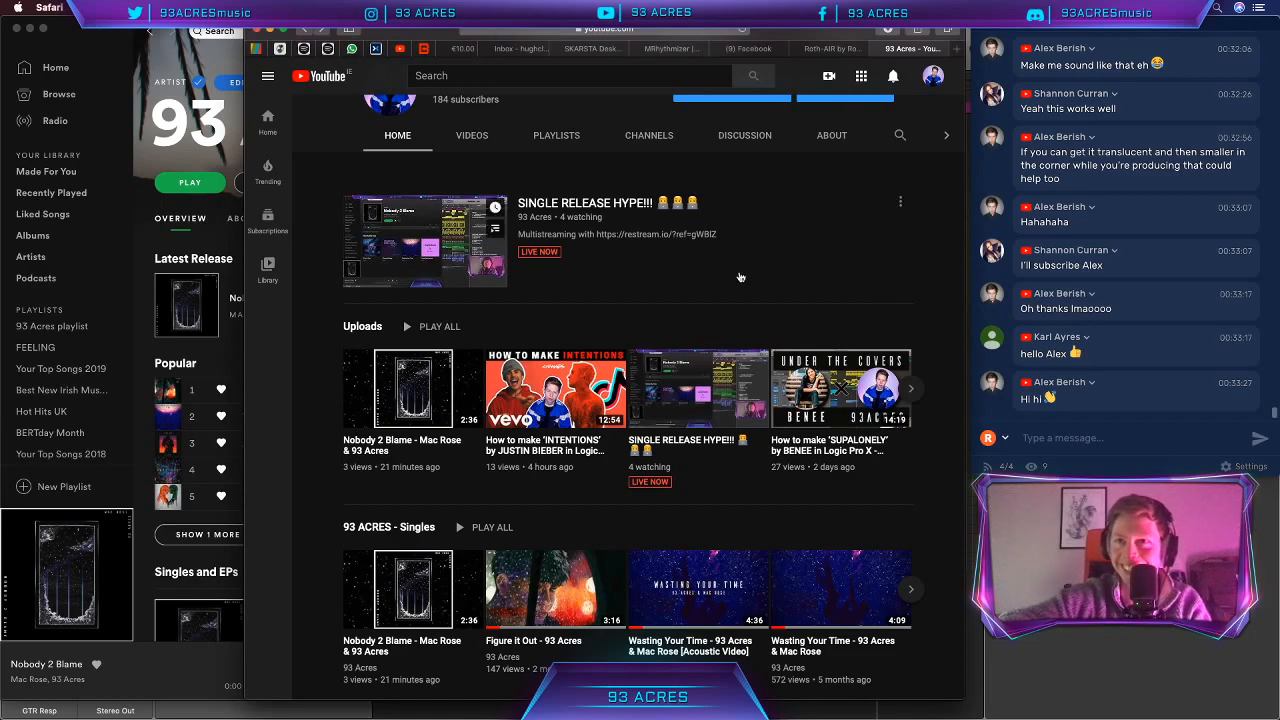
scroll(573, 326, "up", 2)
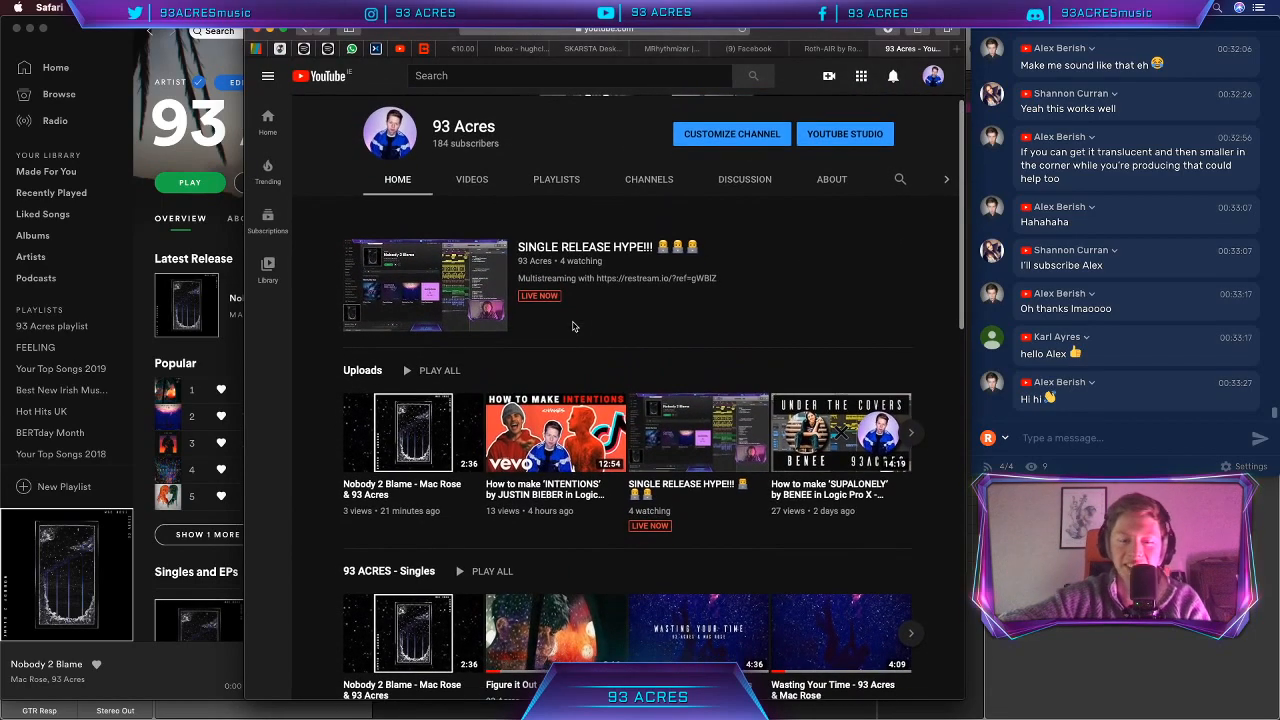
scroll(575, 324, "up", 3)
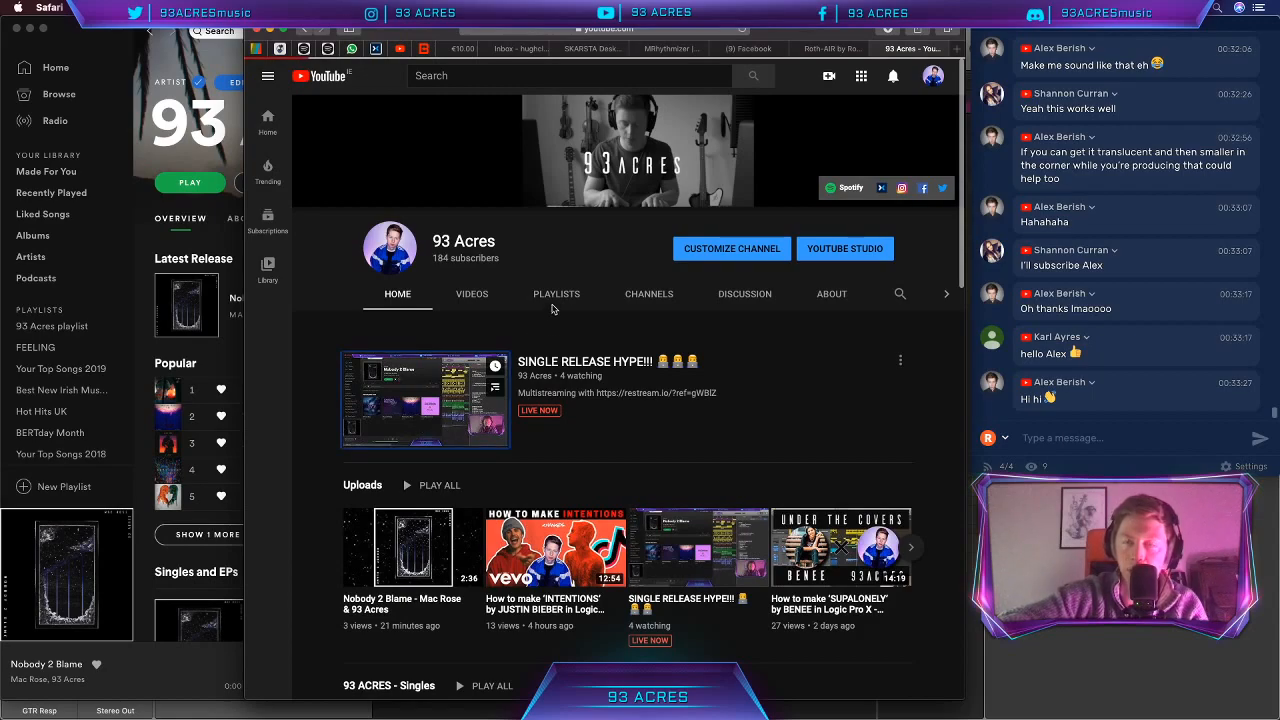
left_click(486, 426)
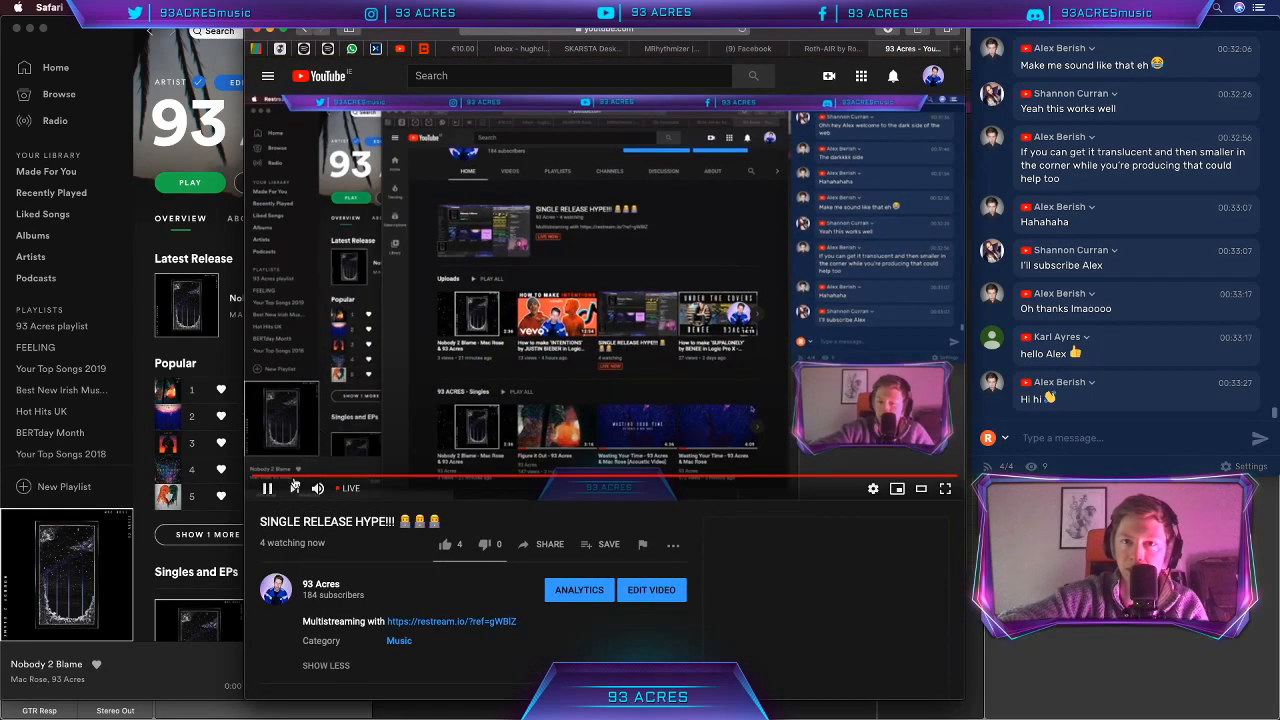
left_click(268, 488)
scroll(648, 557, "down", 1)
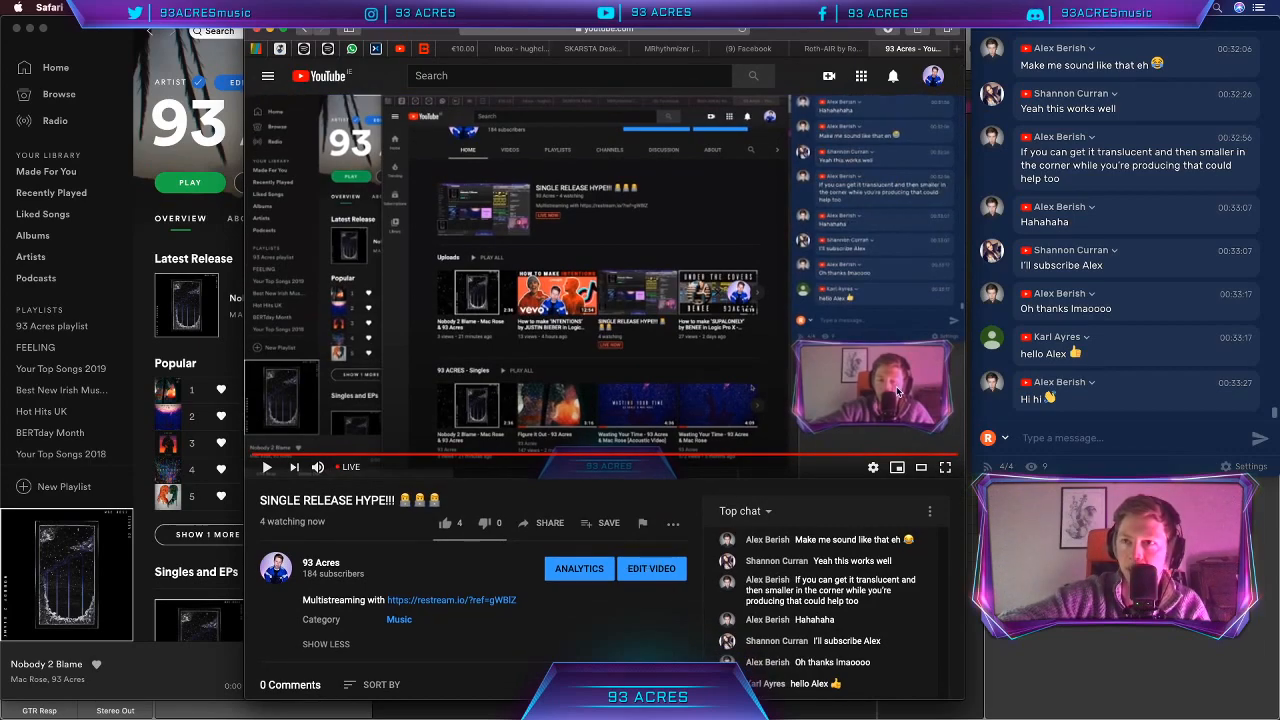
scroll(757, 364, "up", 1)
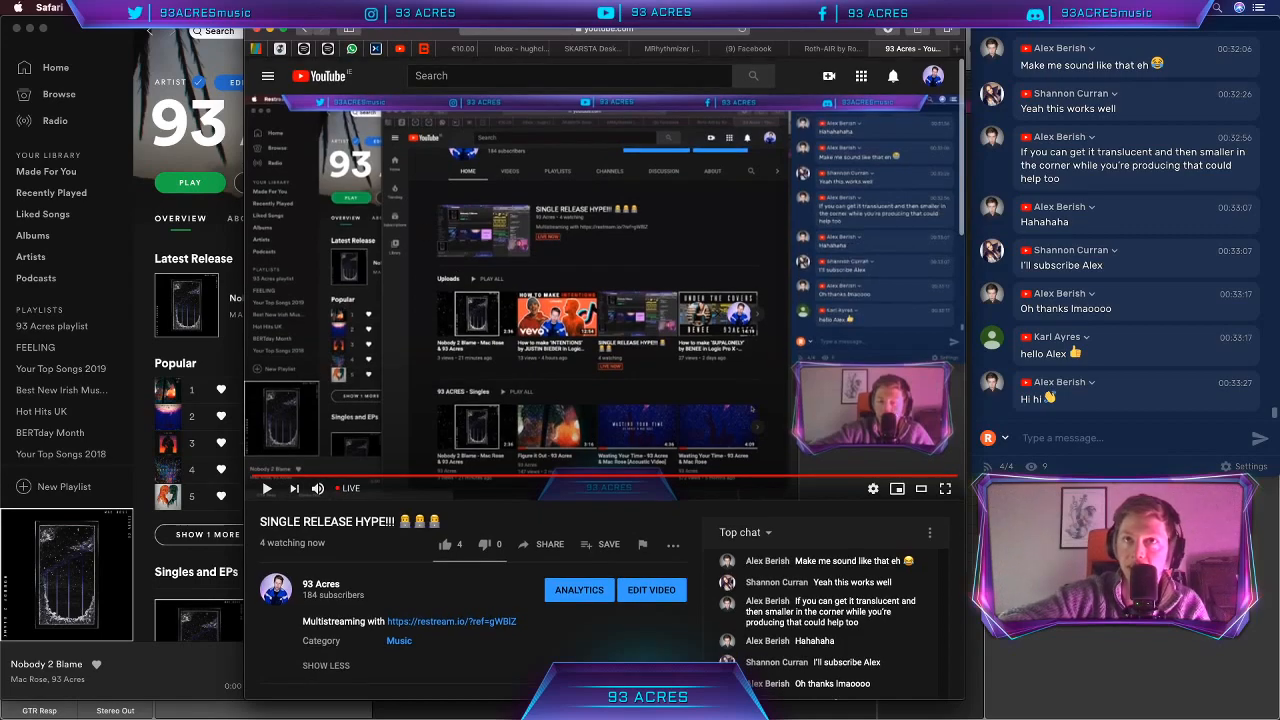
Step: Move the browser window off the Spotify window, switch to Spotify and open the 93 Acres playlist
left_click_drag(390, 36, 174, 354)
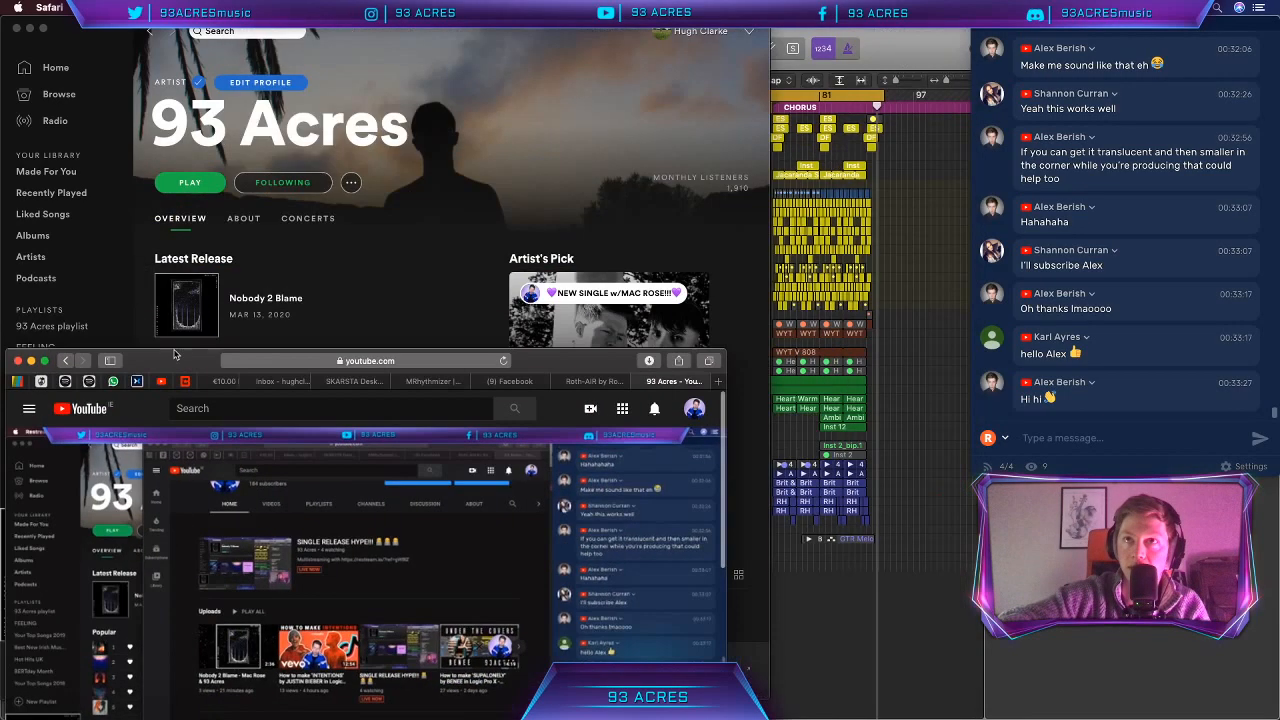
left_click(244, 214)
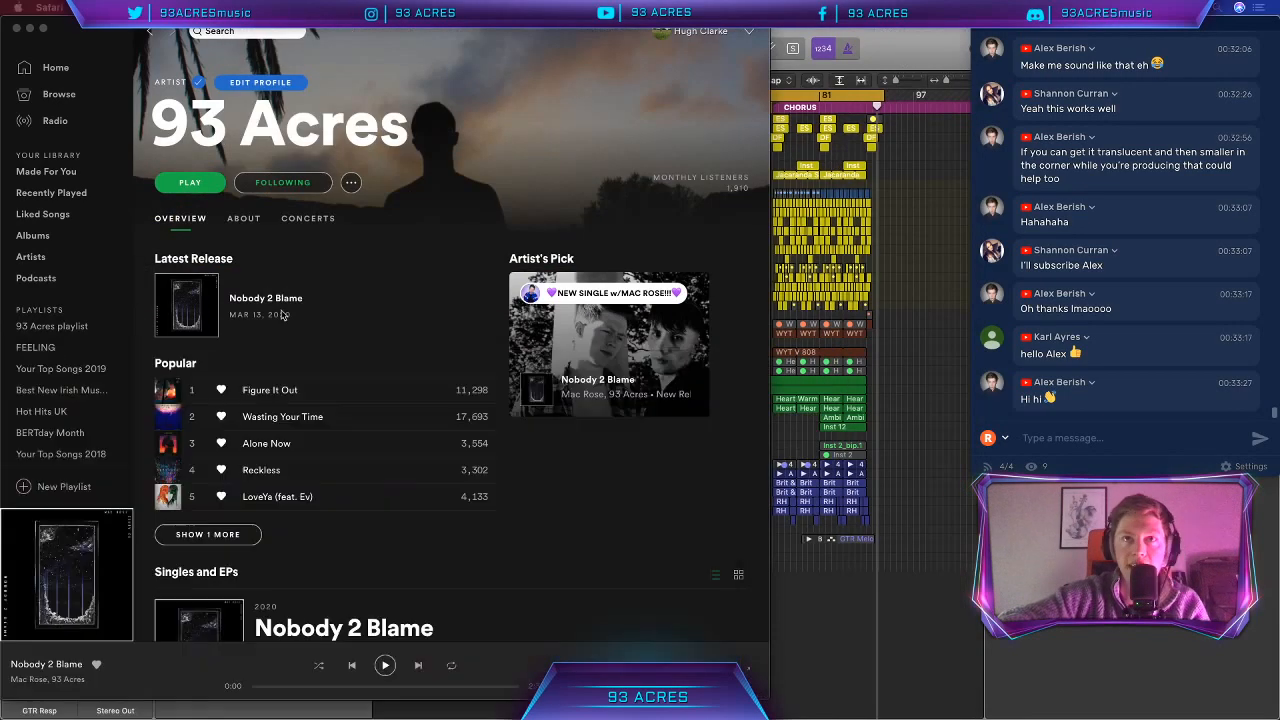
left_click(76, 325)
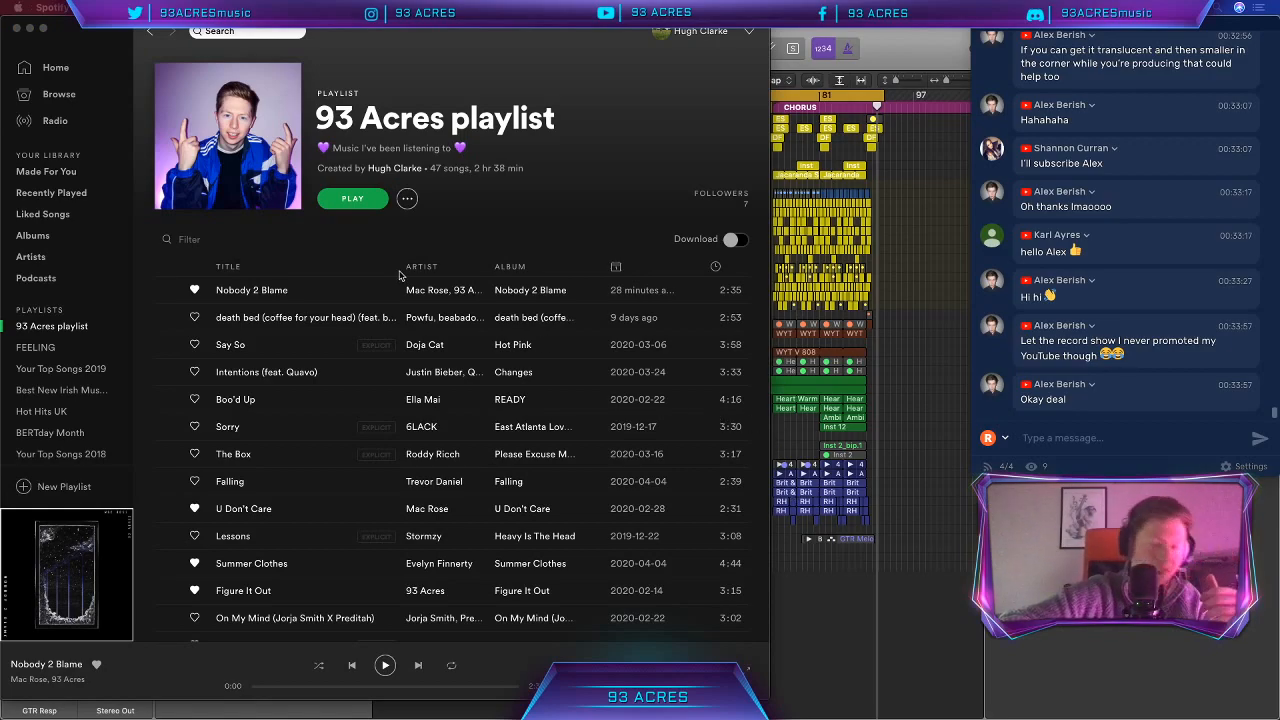
Step: Switch to Logic Pro, hide the Note Pad and narrow the project window to uncover the live chat beside it
left_click(885, 371)
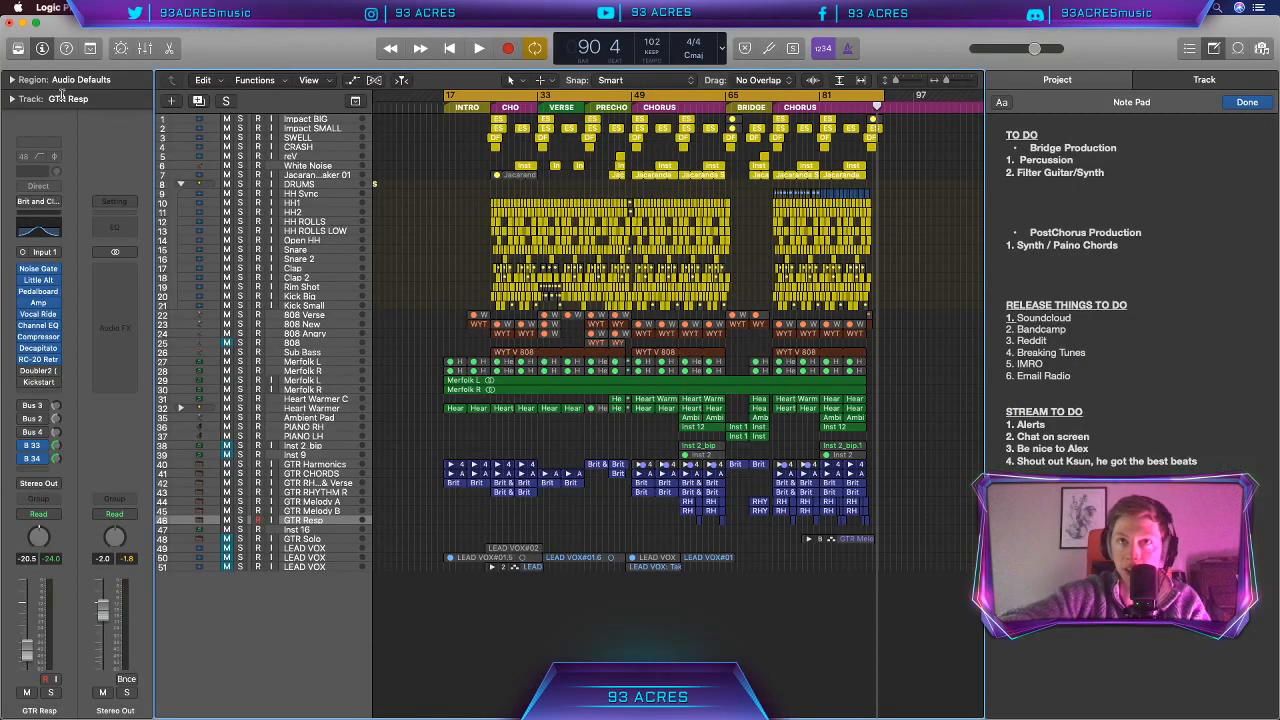
left_click(107, 7)
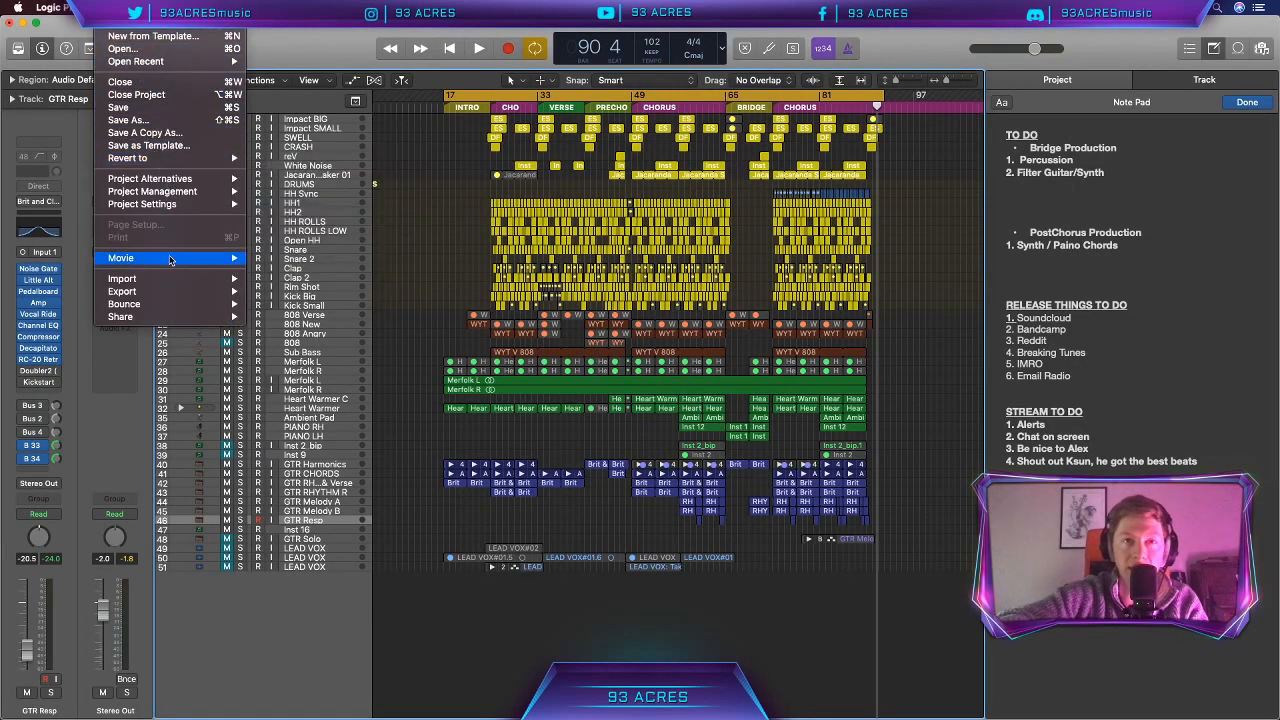
left_click(953, 204)
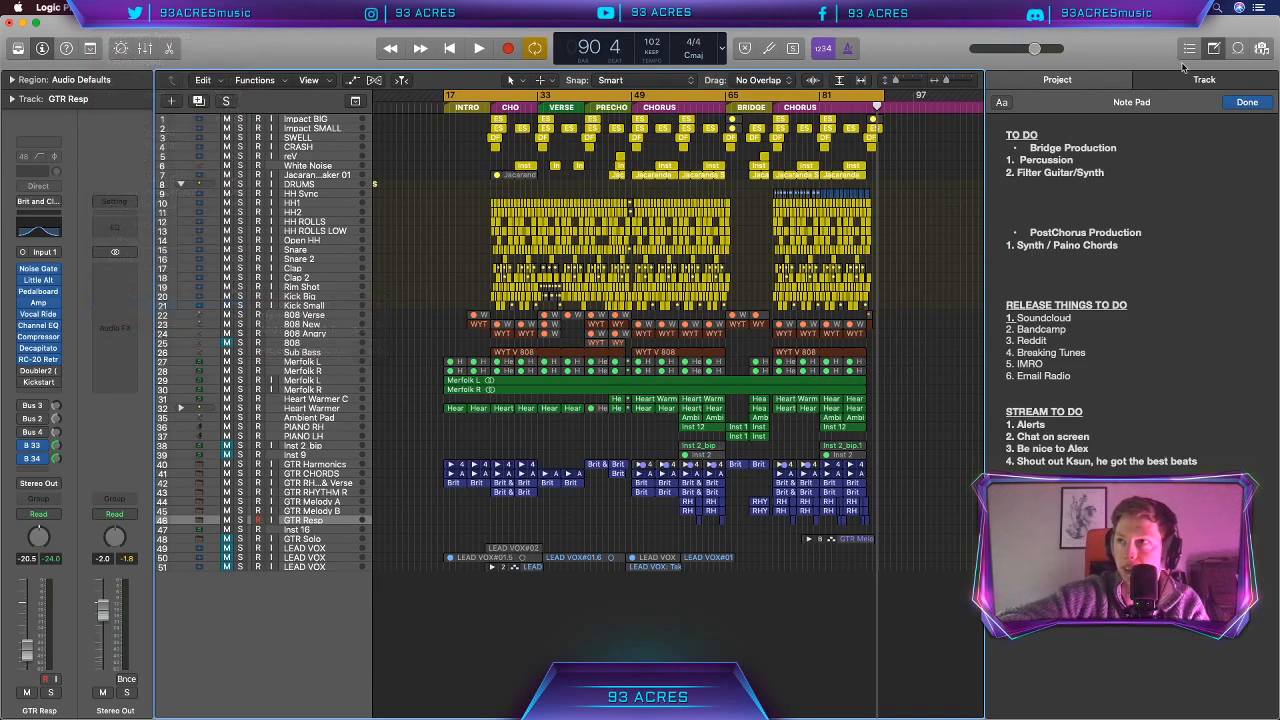
left_click(1211, 52)
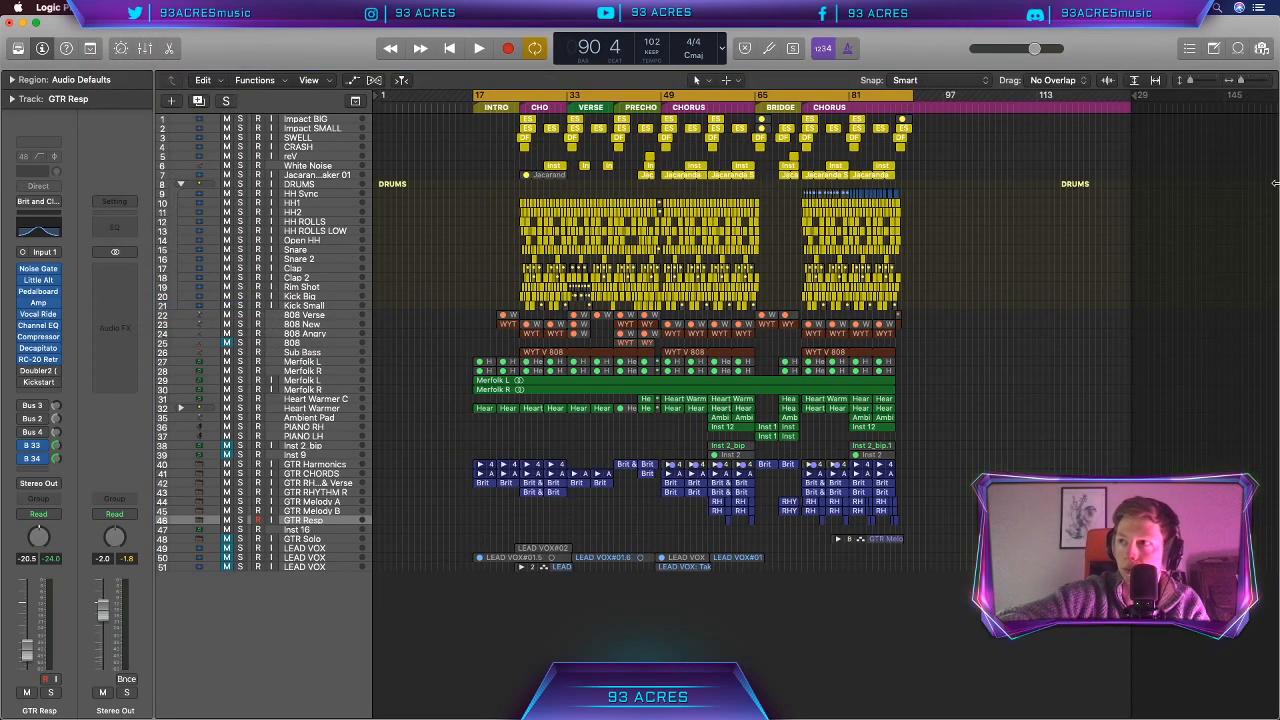
left_click_drag(1277, 182, 970, 203)
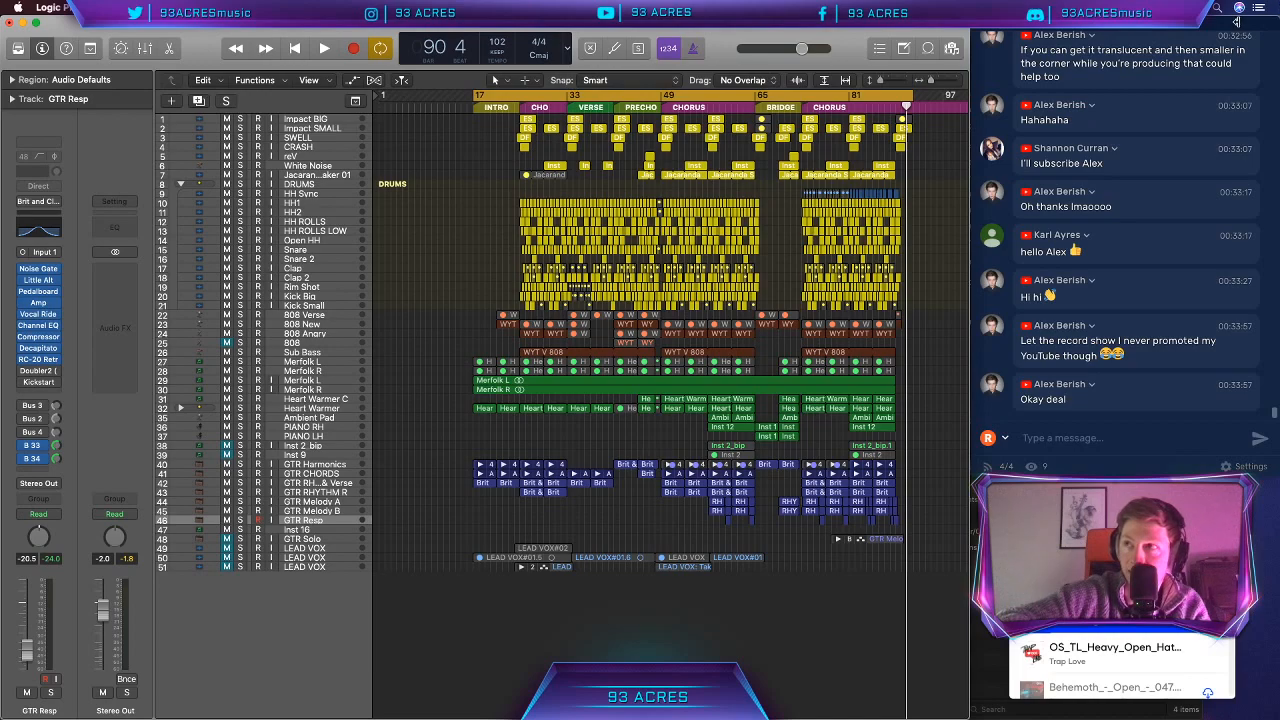
Step: Bring the Splice downloads window in front of the live chat and close it
key("super+Tab")
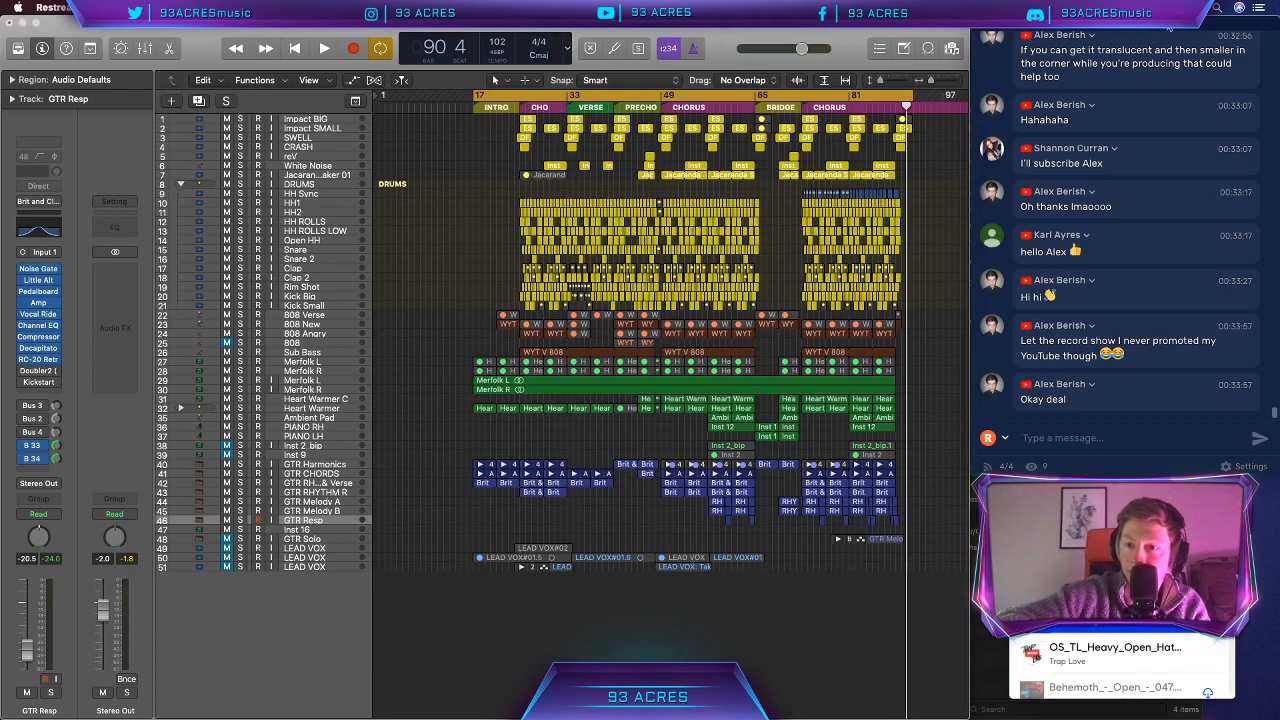
scroll(1170, 34, "up", 1)
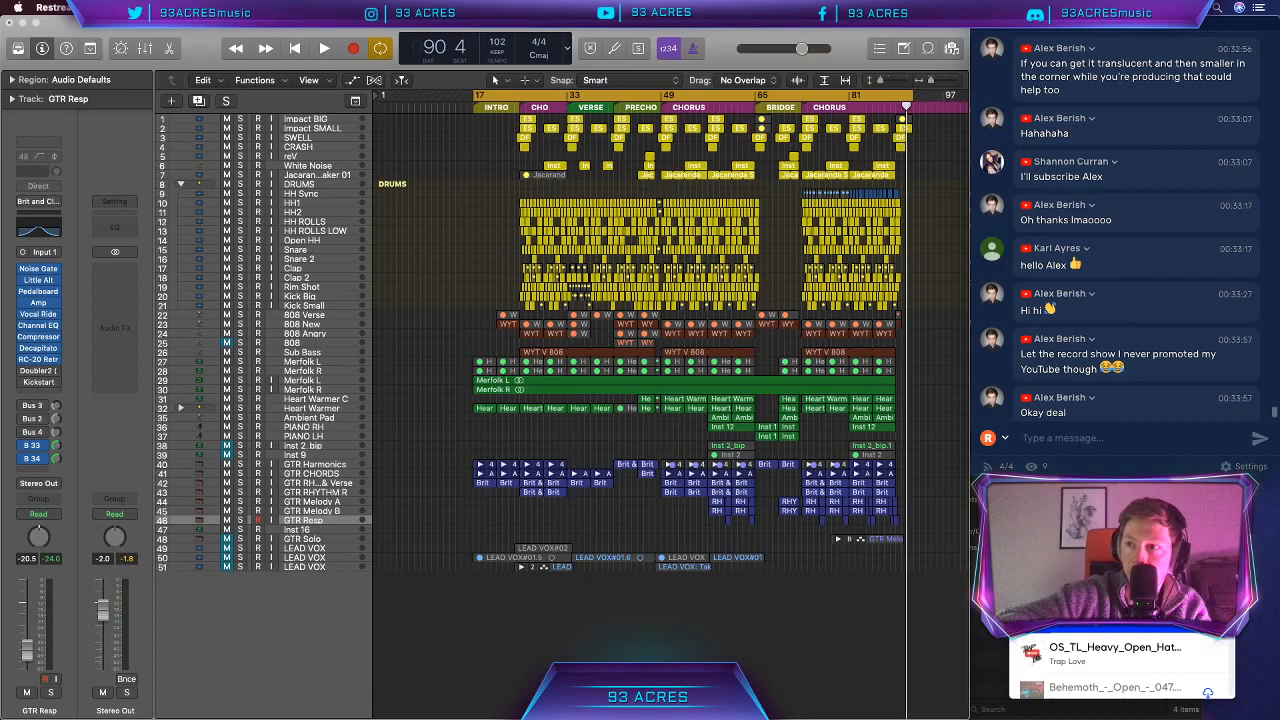
left_click(1105, 655)
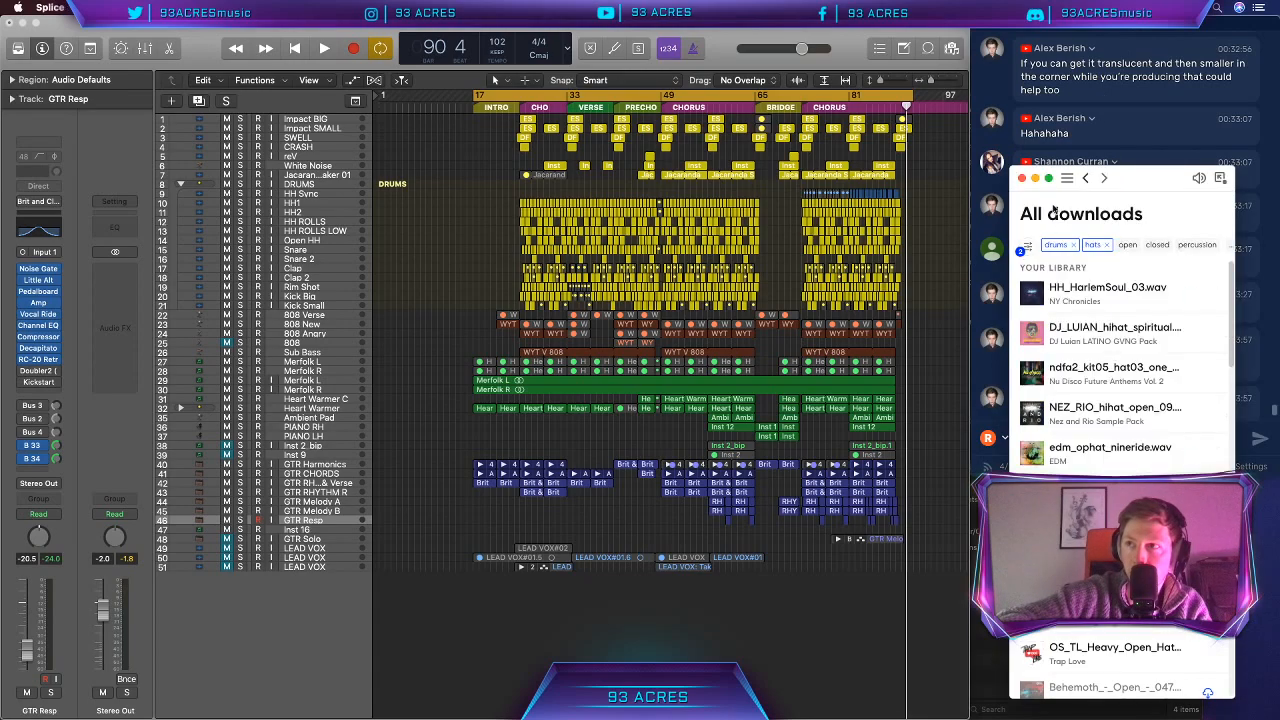
left_click(1022, 177)
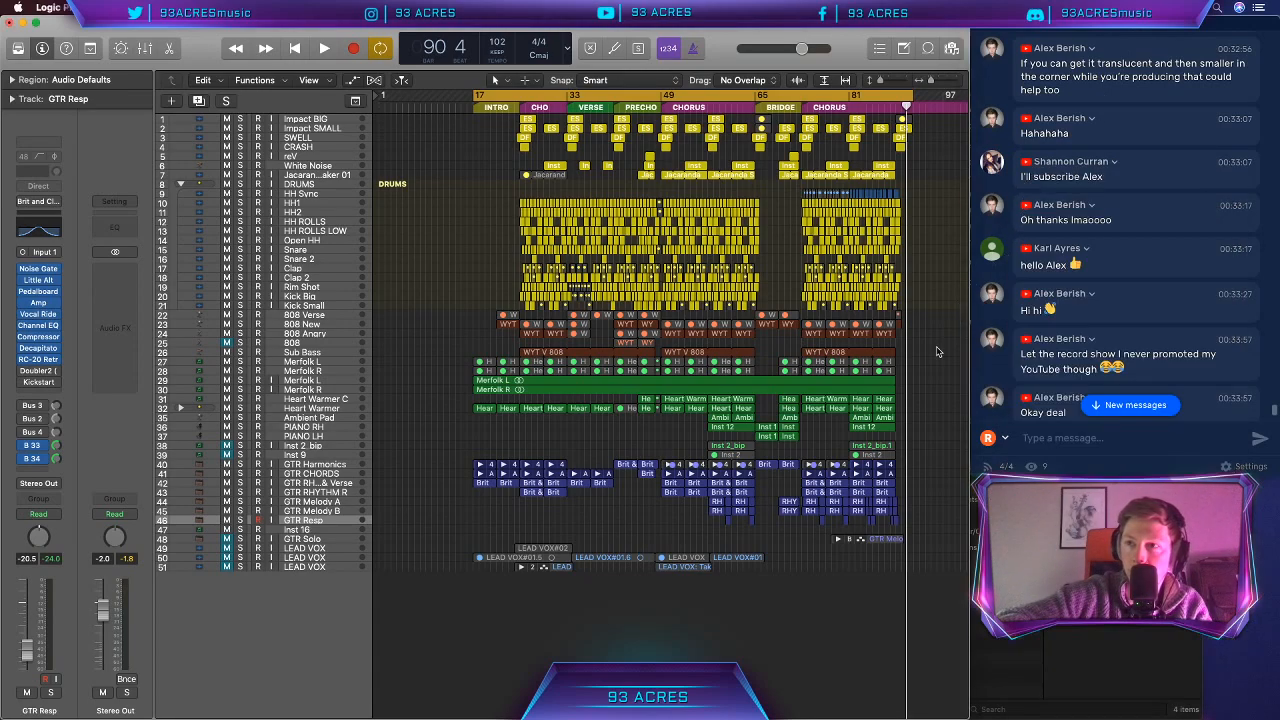
Step: Bring up the dialog for opening a project in Logic Pro and select Mac Rose 3 in the Logic folder
left_click(103, 7)
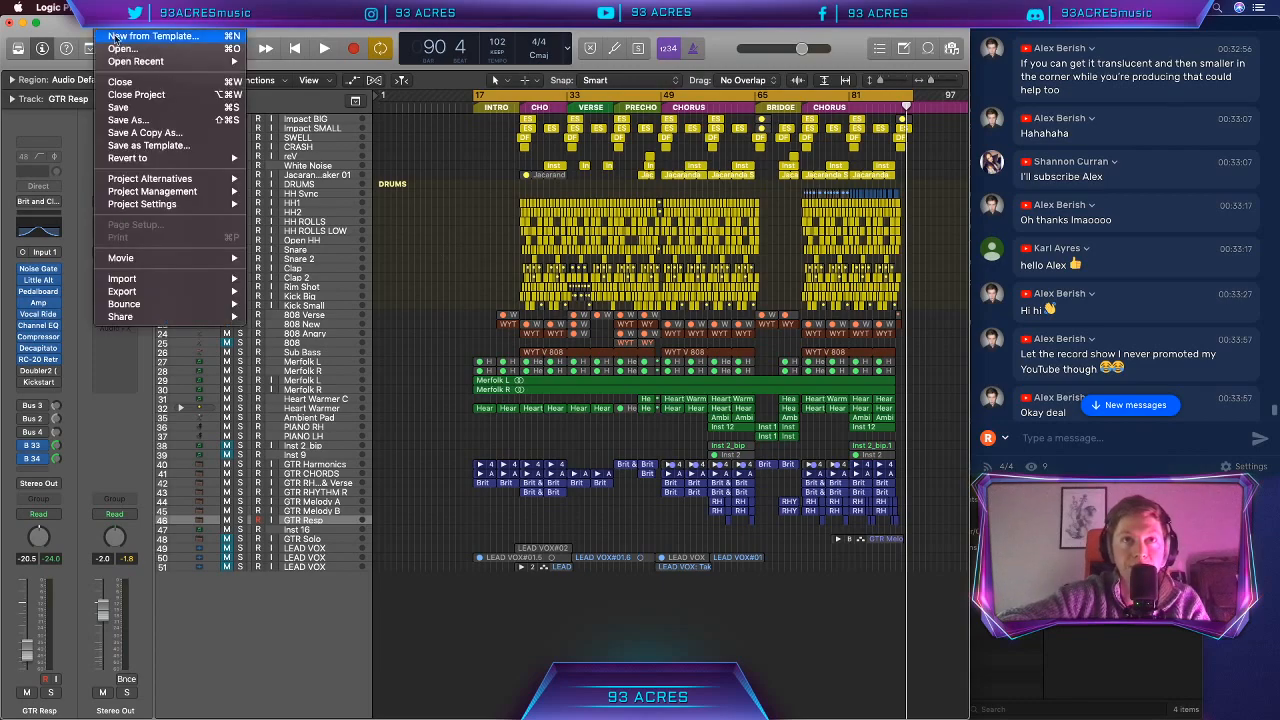
mouse_move(195, 66)
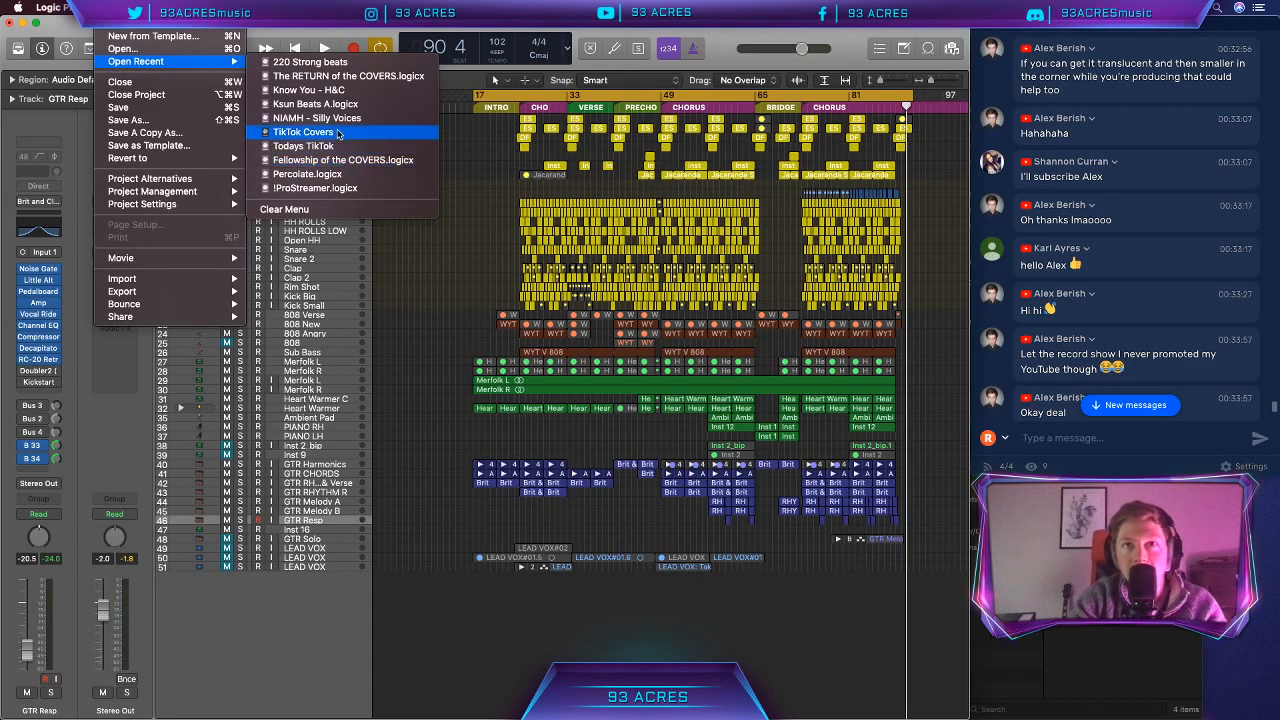
left_click(204, 49)
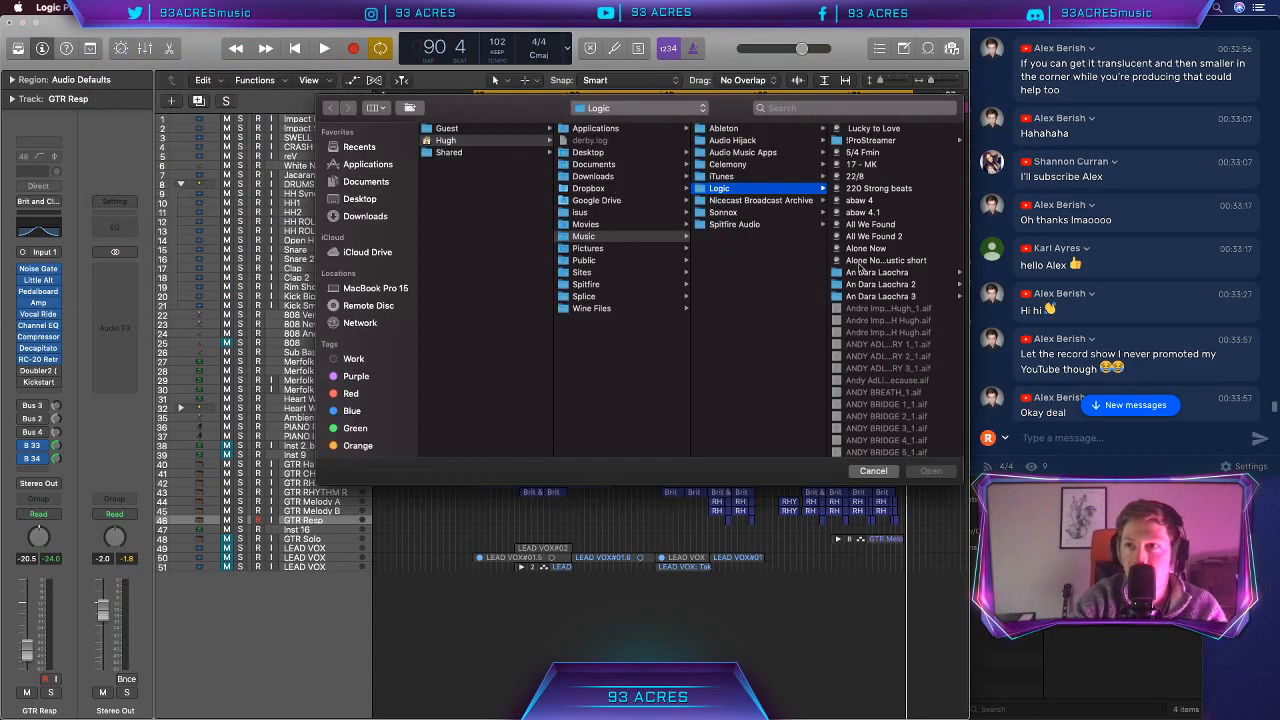
scroll(860, 267, "down", 10)
scroll(860, 267, "down", 15)
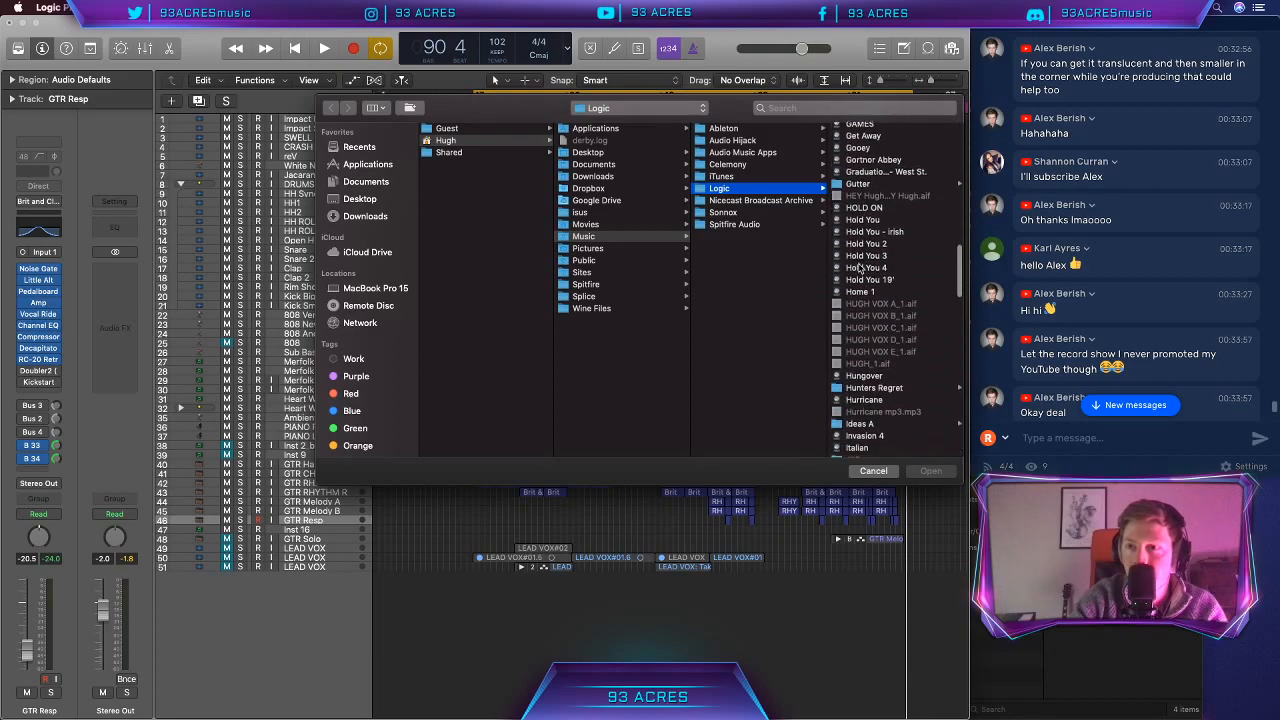
scroll(860, 267, "down", 2)
scroll(1073, 297, "down", 4)
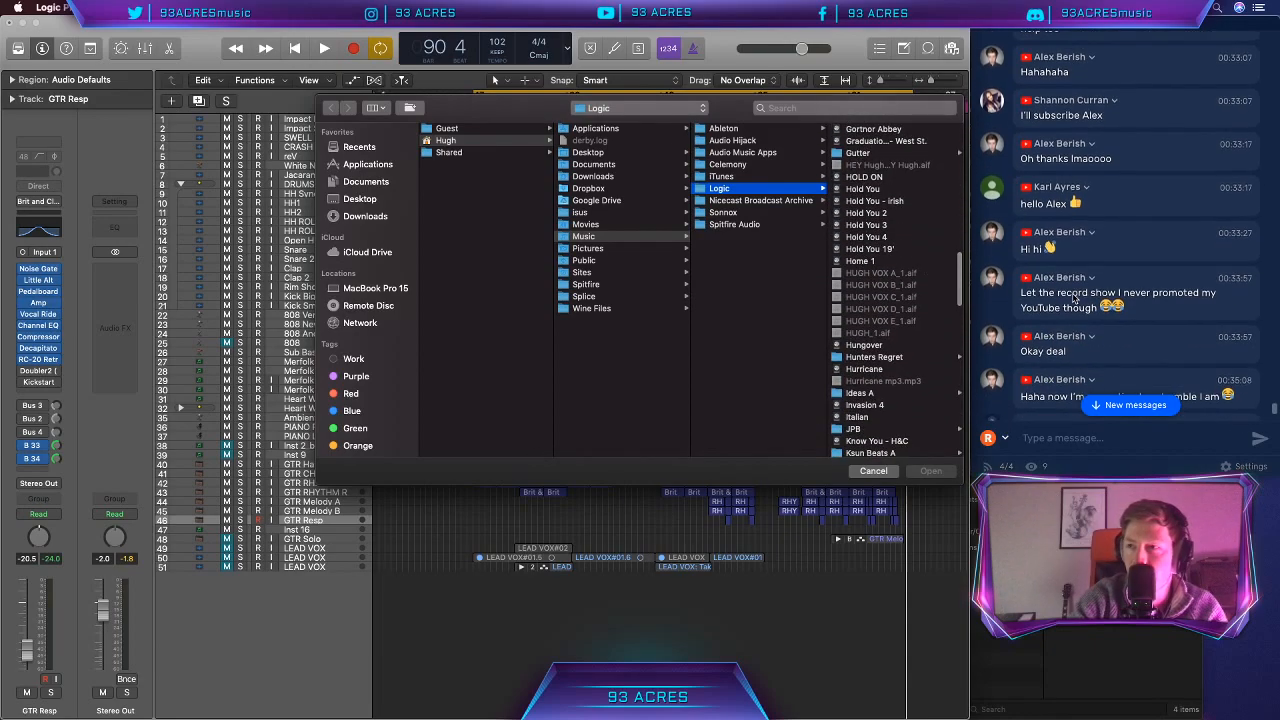
scroll(1073, 297, "down", 1)
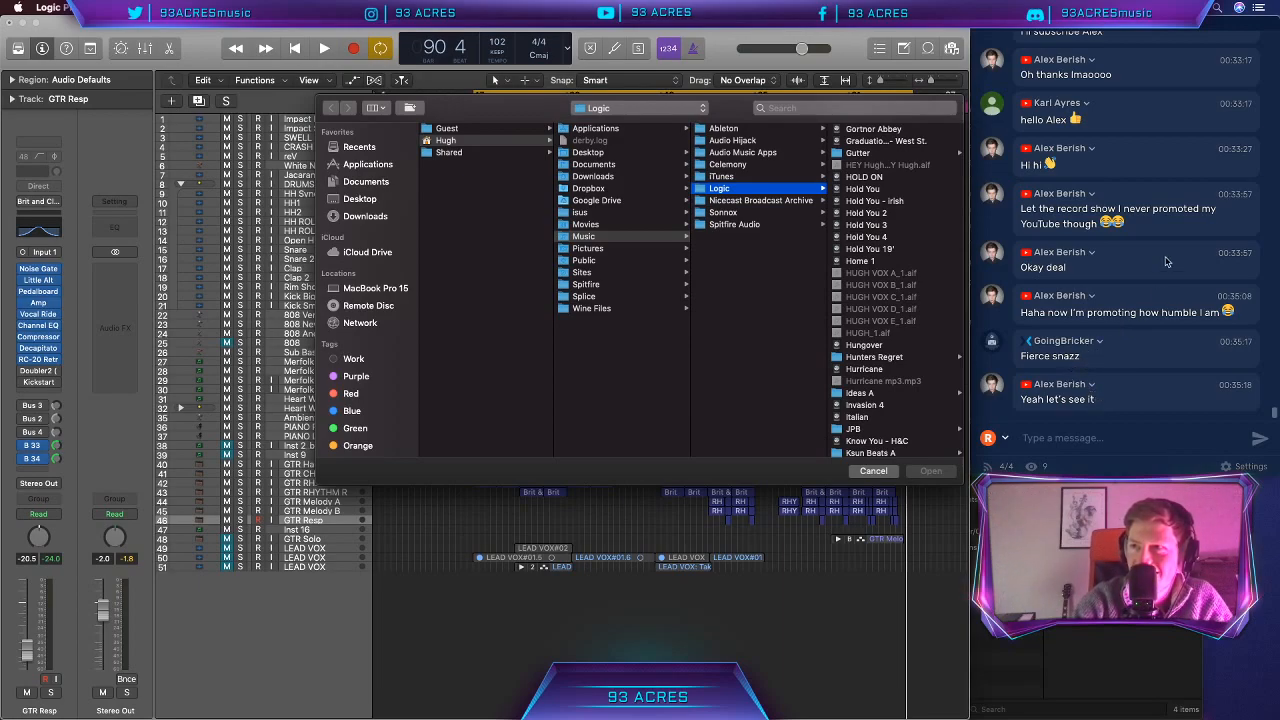
scroll(872, 227, "down", 5)
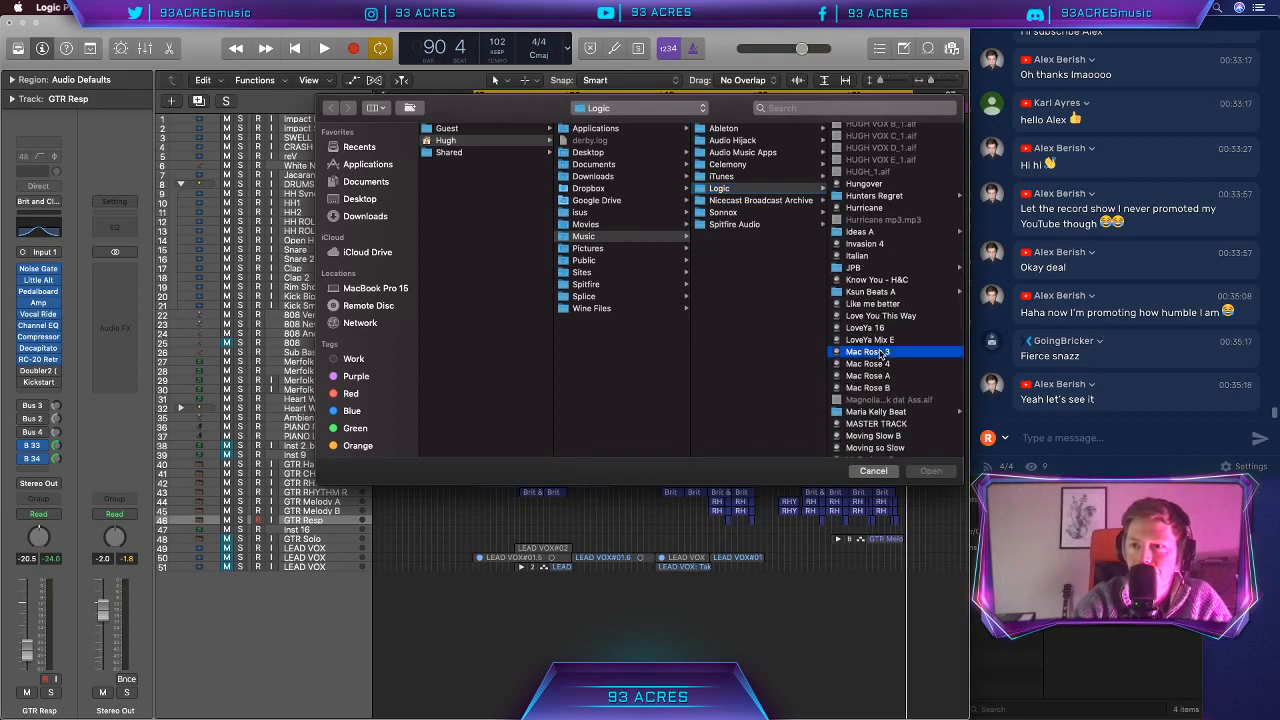
left_click(879, 352)
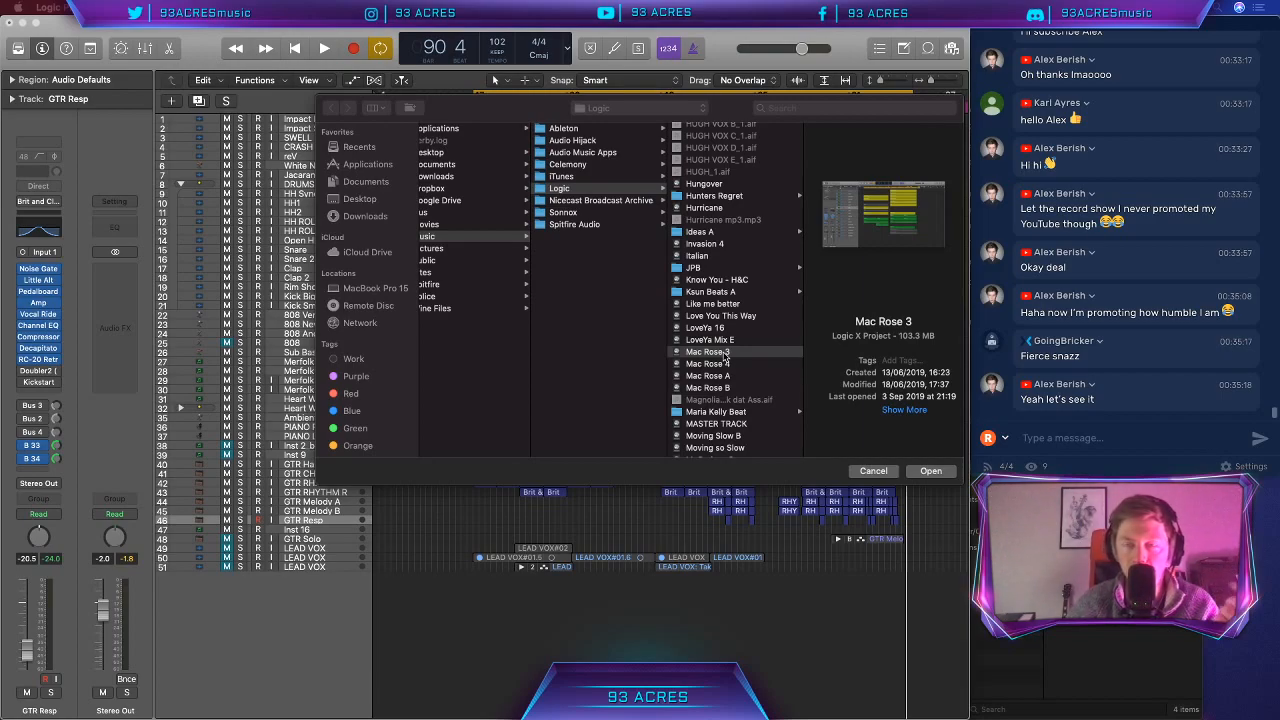
Step: Switch to Spotify, open the Mac Rose artist page from the playlist, and play and pause Sweet Spontaneous
key("super+Tab")
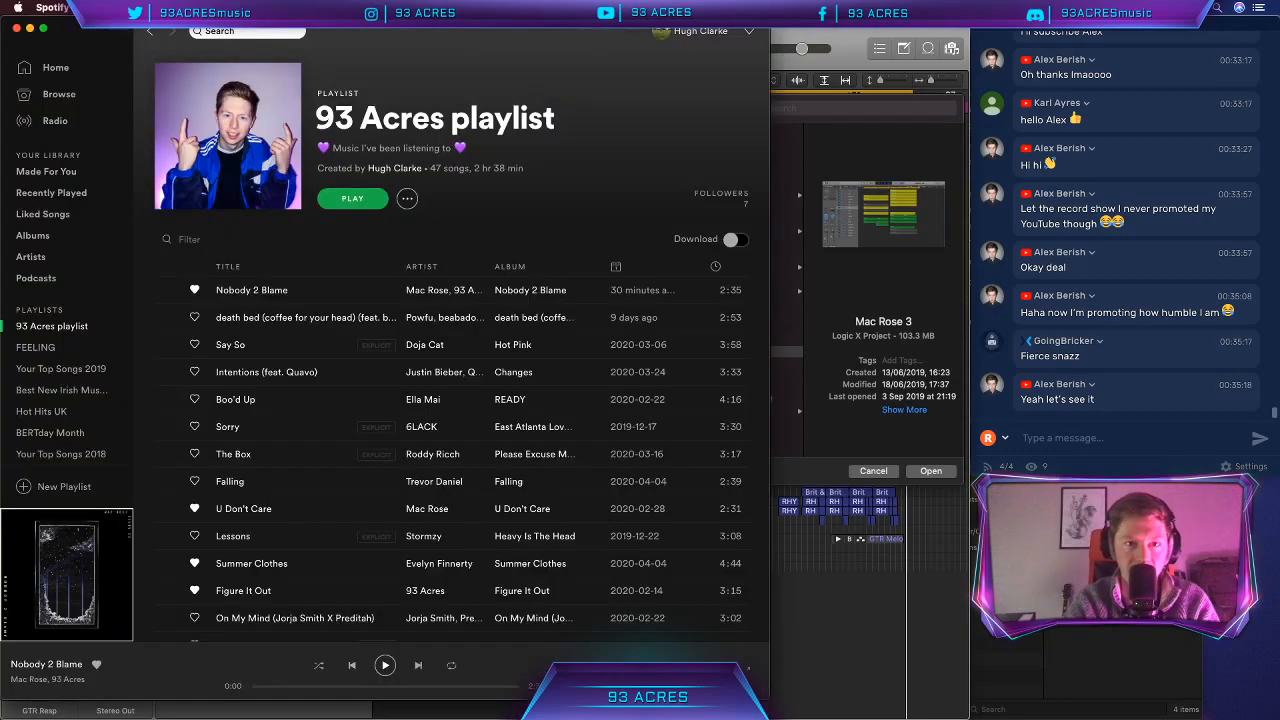
left_click(432, 292)
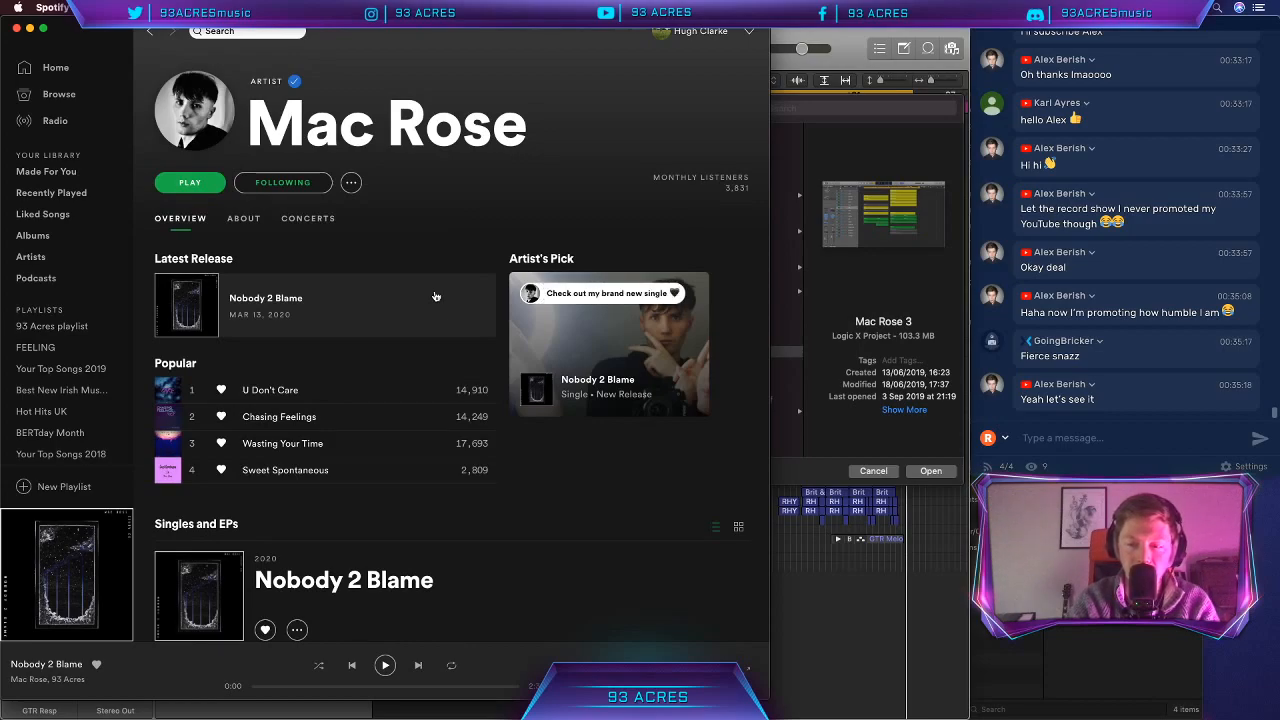
scroll(320, 290, "down", 2)
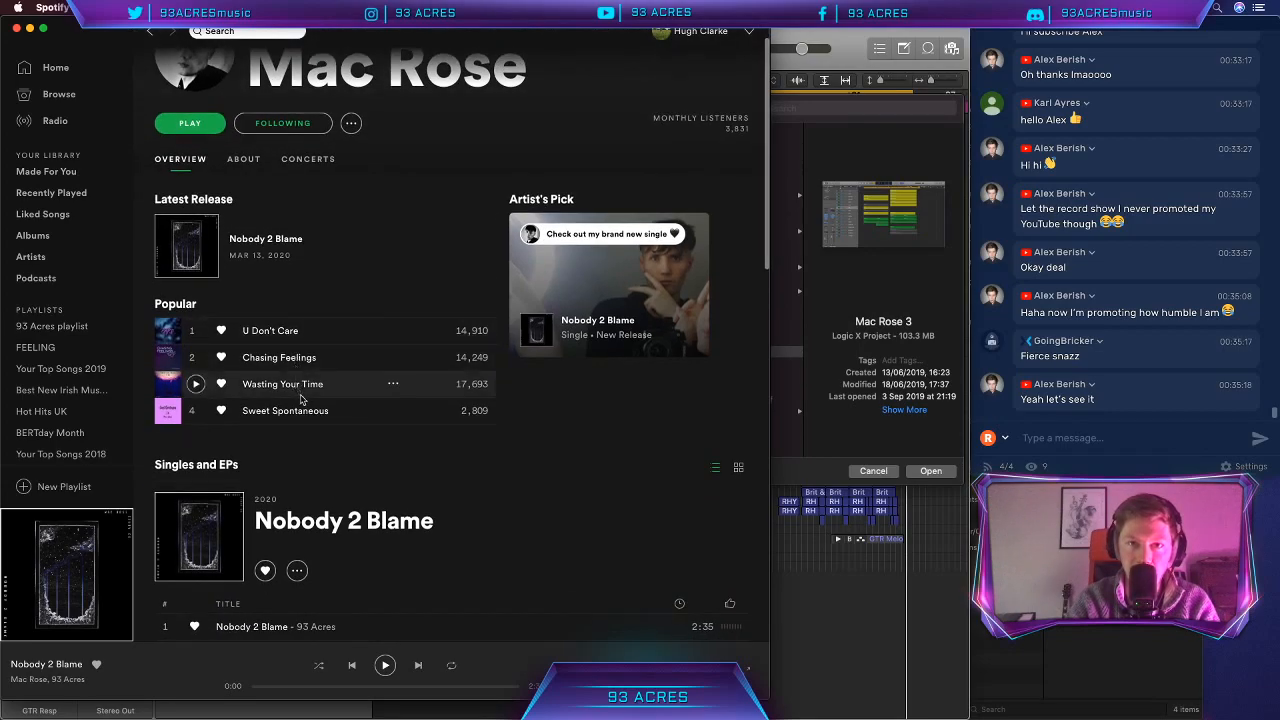
left_click(195, 410)
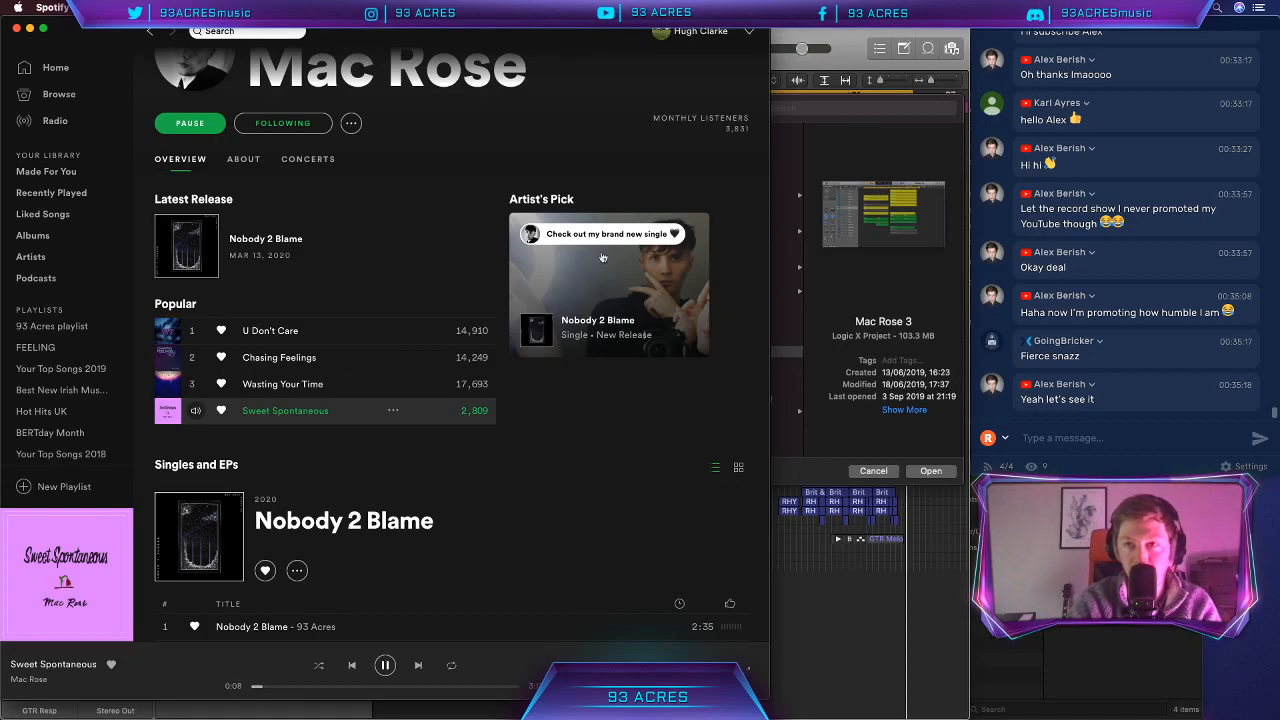
left_click(385, 666)
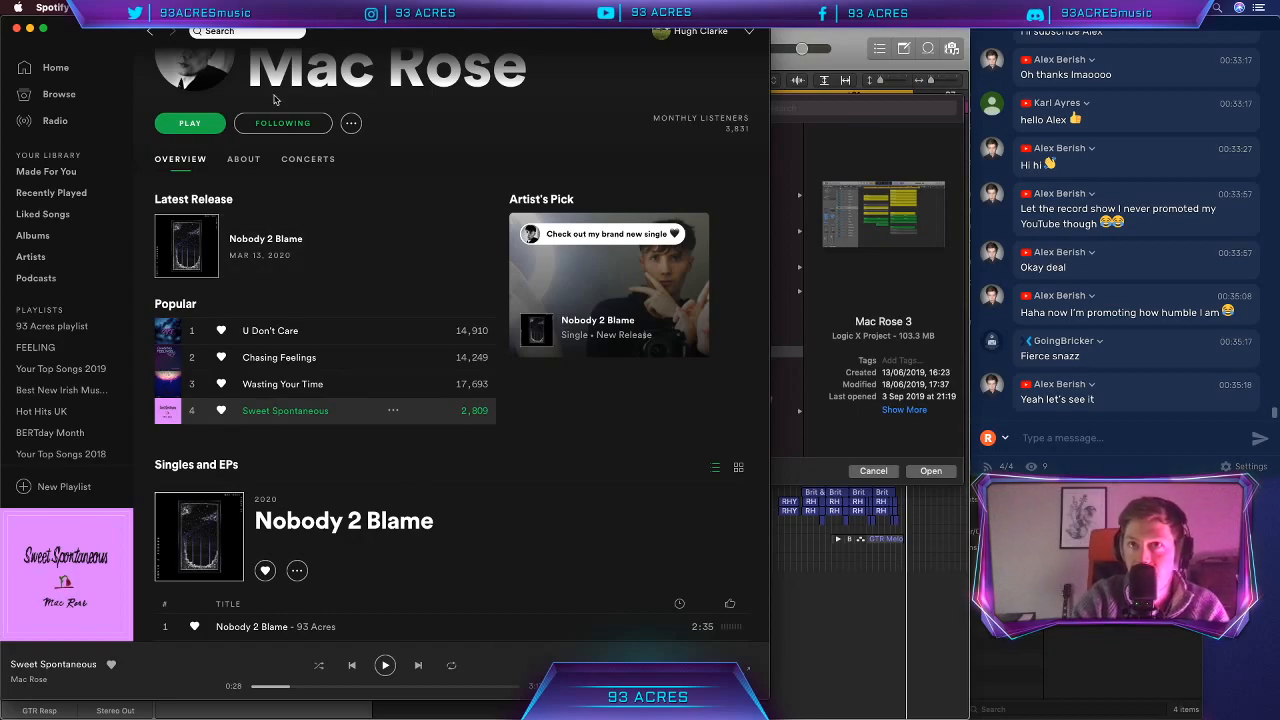
scroll(365, 139, "up", 1)
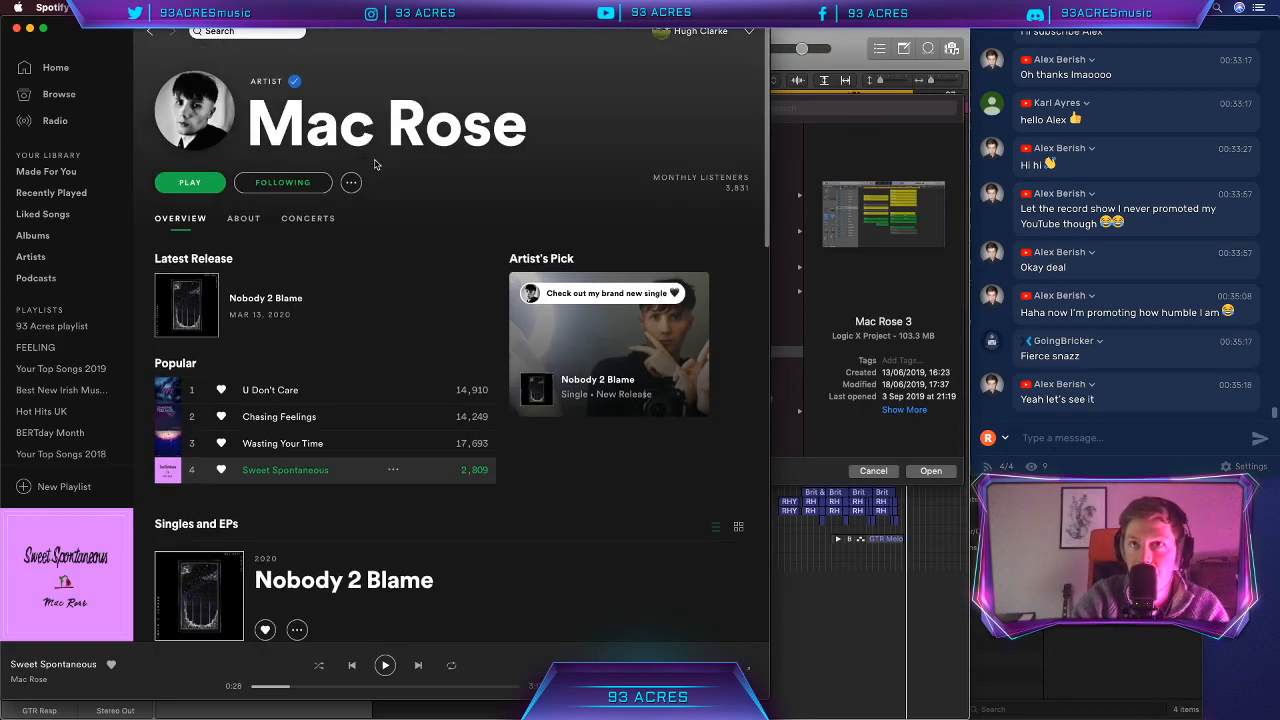
Step: Return to Logic Pro, open the Mac Rose A project while closing the current one, and narrow its window to uncover the live chat
left_click(786, 436)
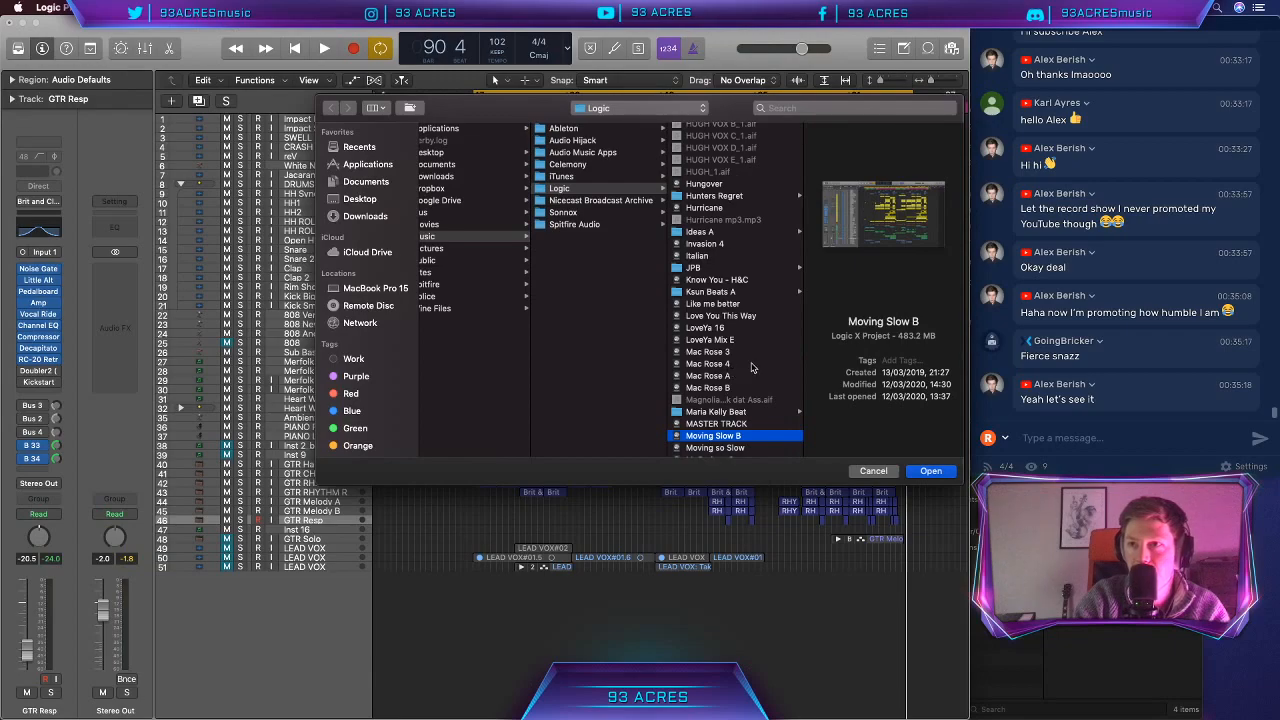
left_click(727, 377)
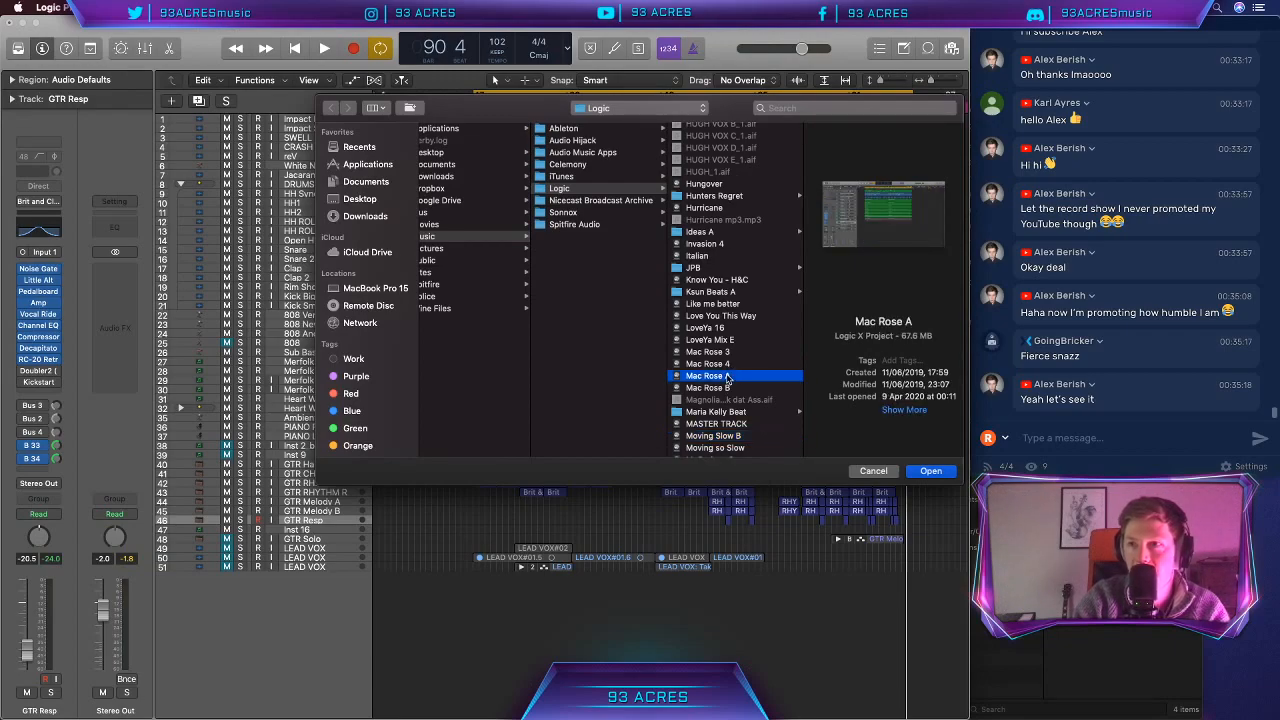
double_click(727, 377)
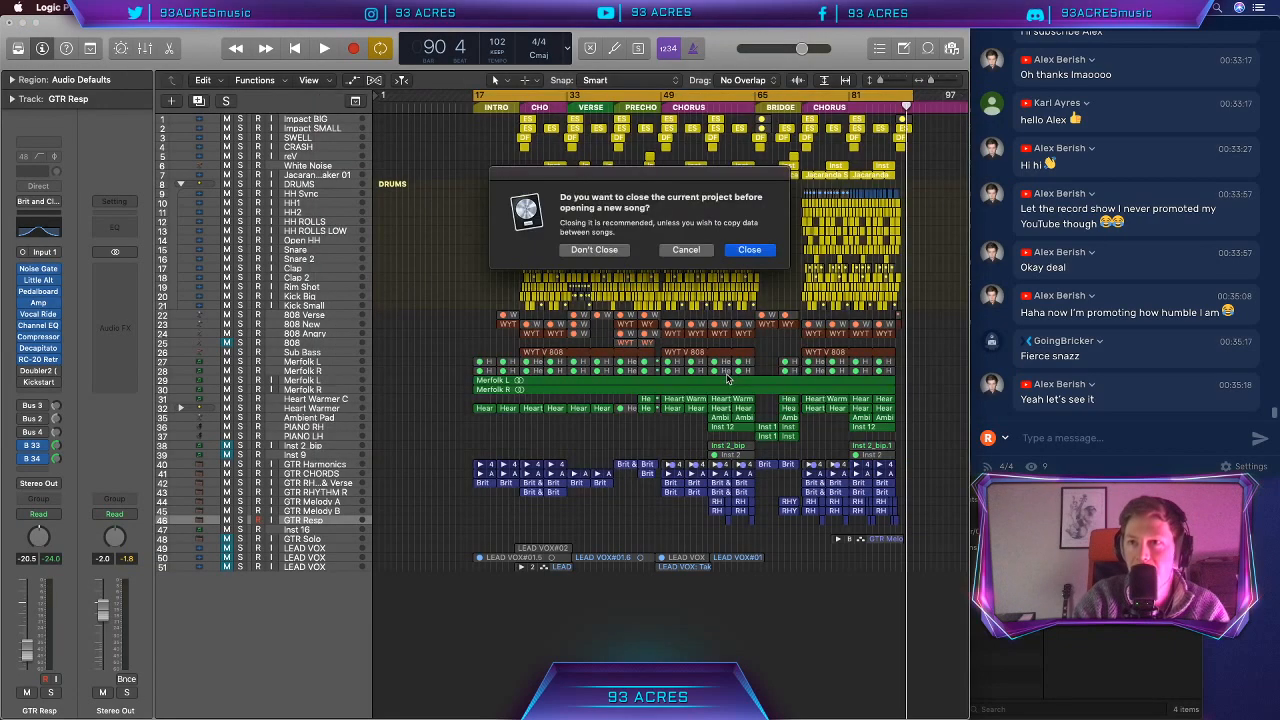
left_click(750, 248)
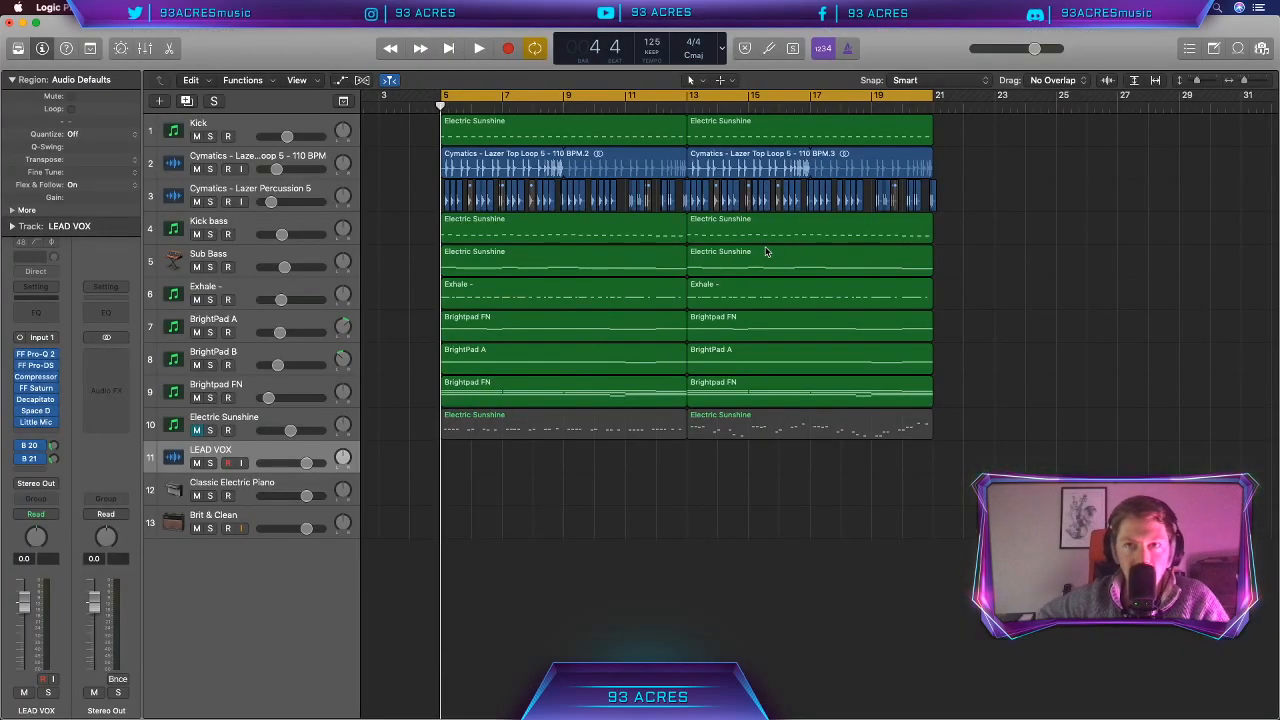
left_click_drag(1278, 361, 954, 361)
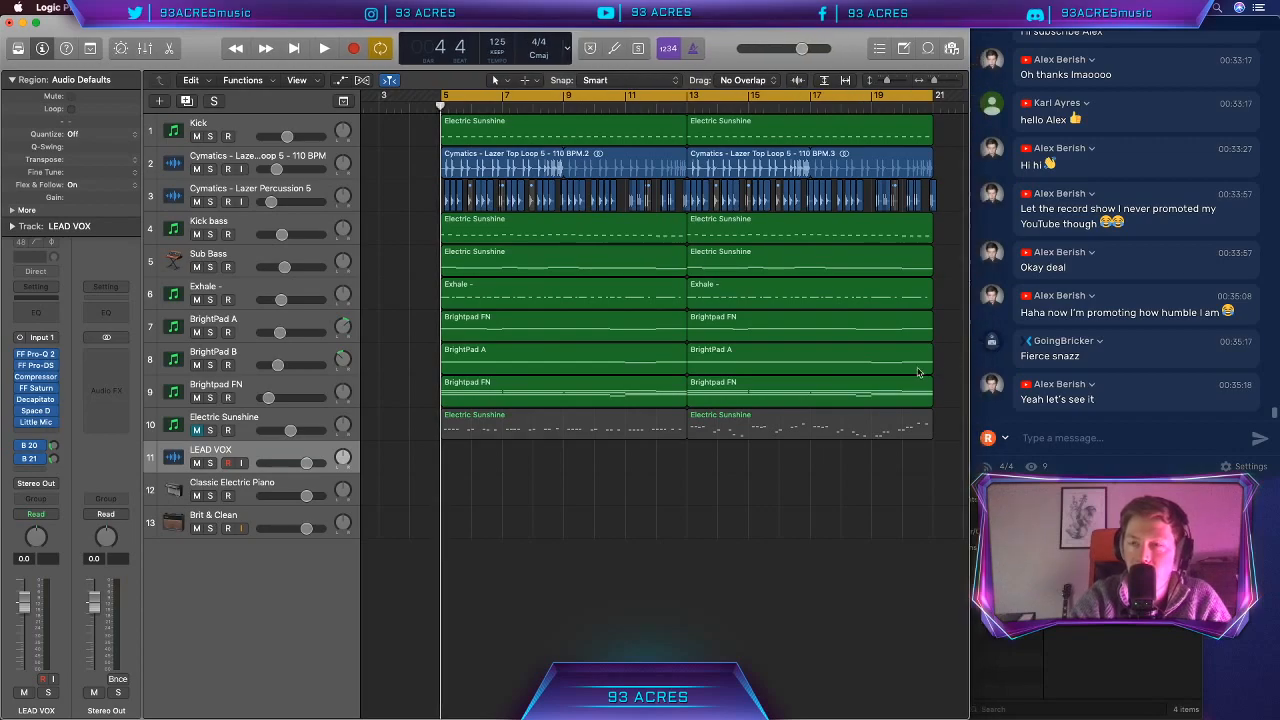
Step: Play the Mac Rose A arrangement from around bar 5 and stop playback just before bar 13
scroll(706, 510, "right", 3)
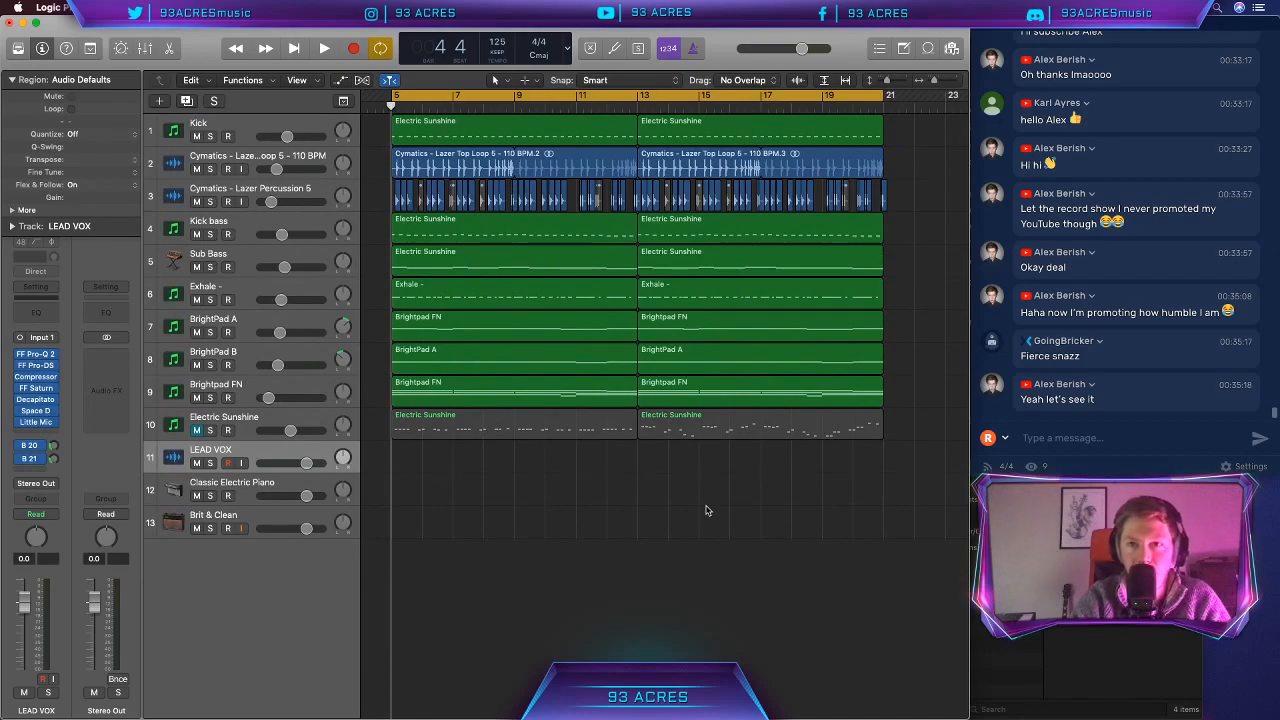
key("space")
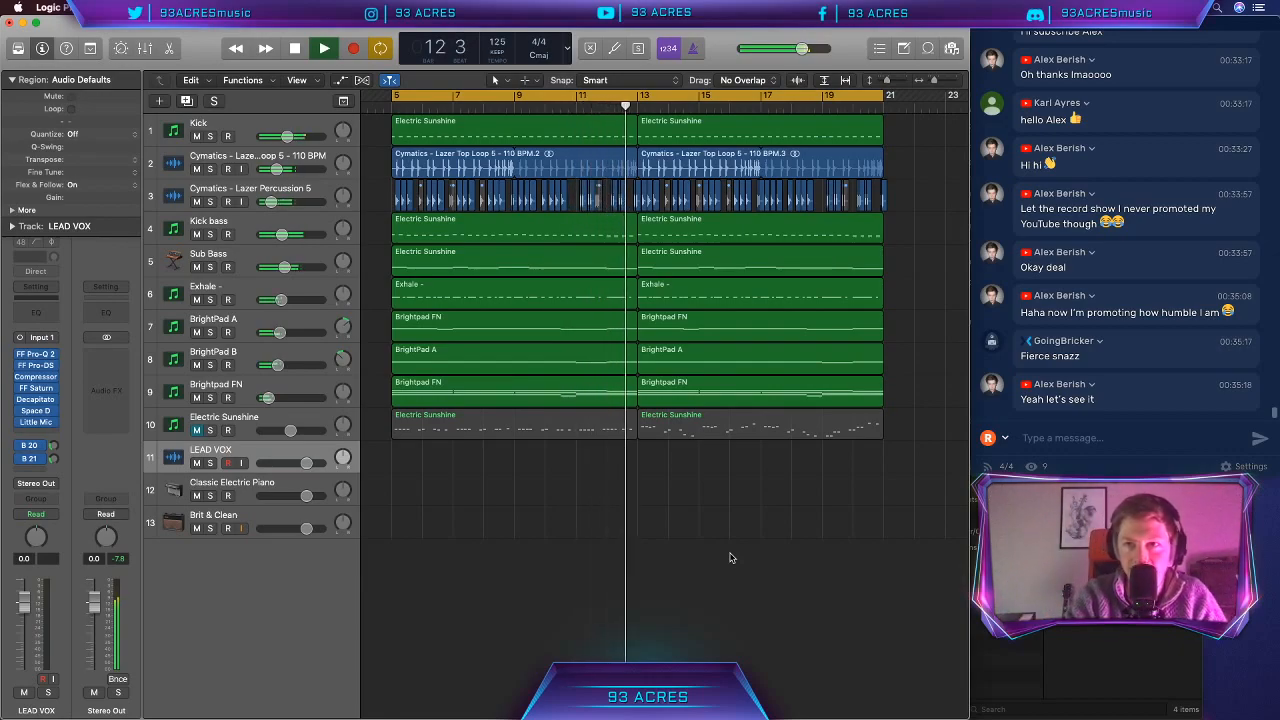
key("space")
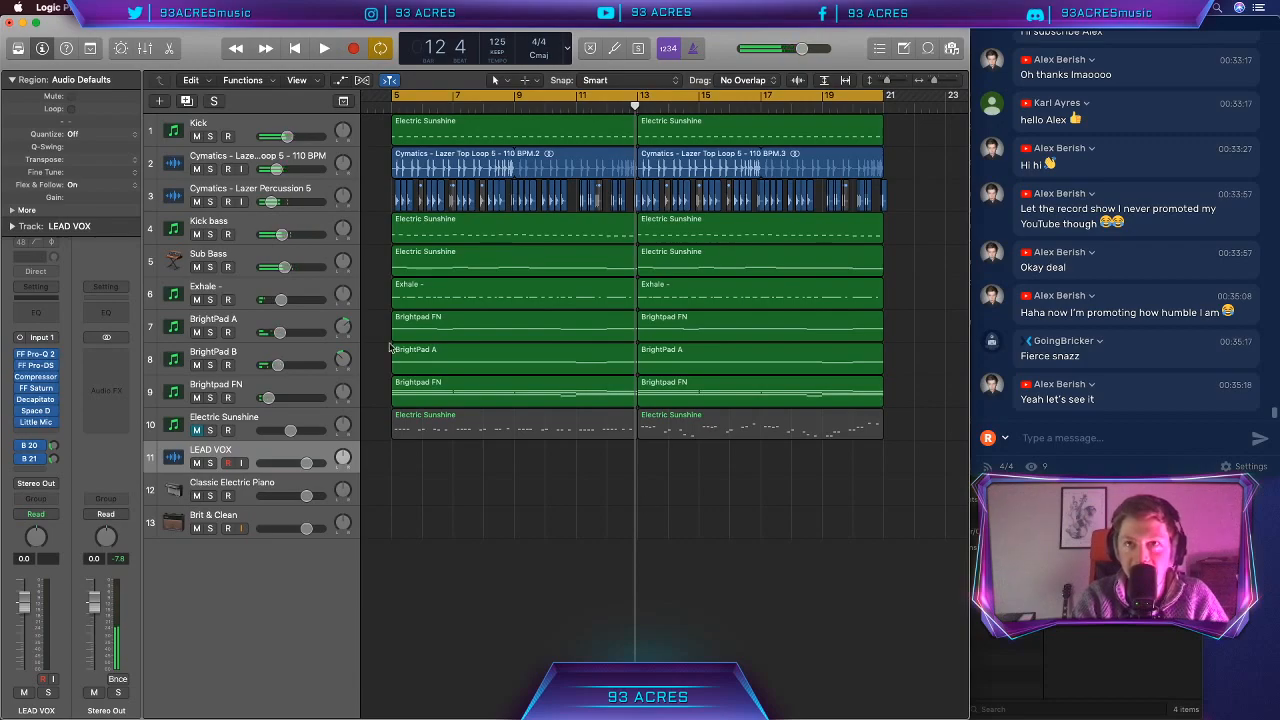
Step: Open the Mac Rose B project from the Logic folder, closing the current one, and narrow its window to uncover the live chat
left_click(112, 8)
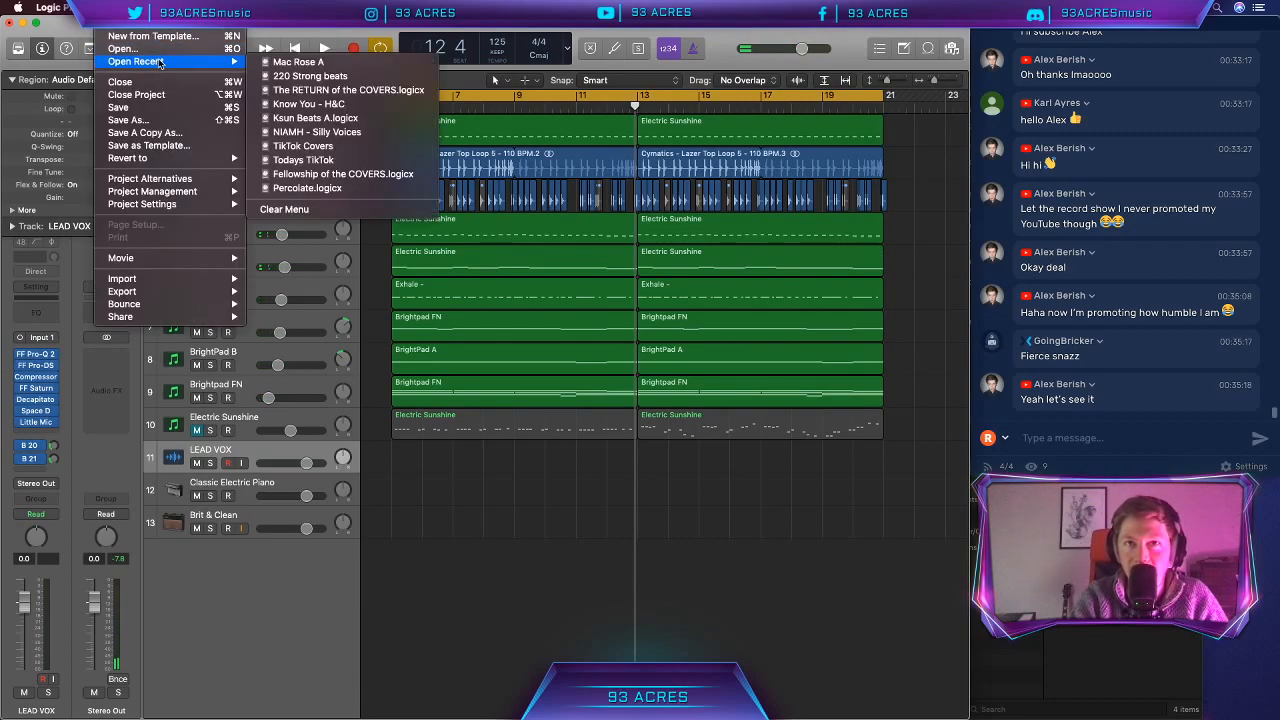
left_click(172, 52)
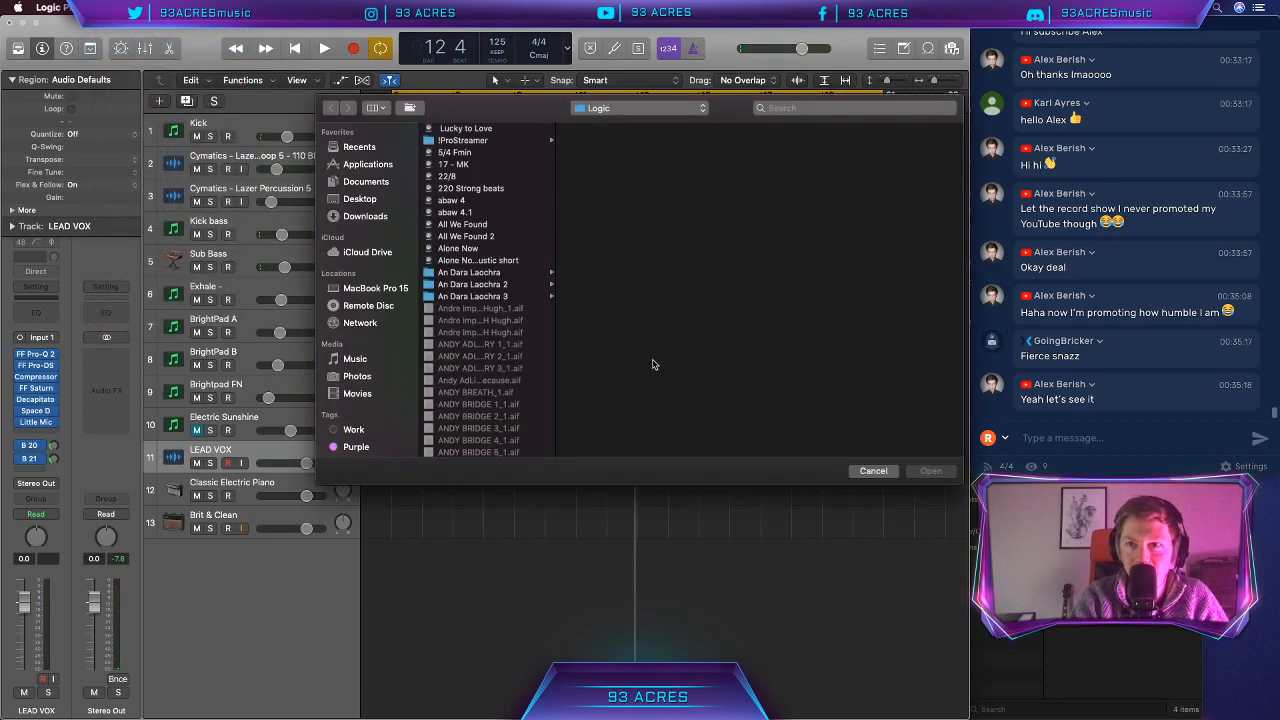
scroll(484, 288, "down", 15)
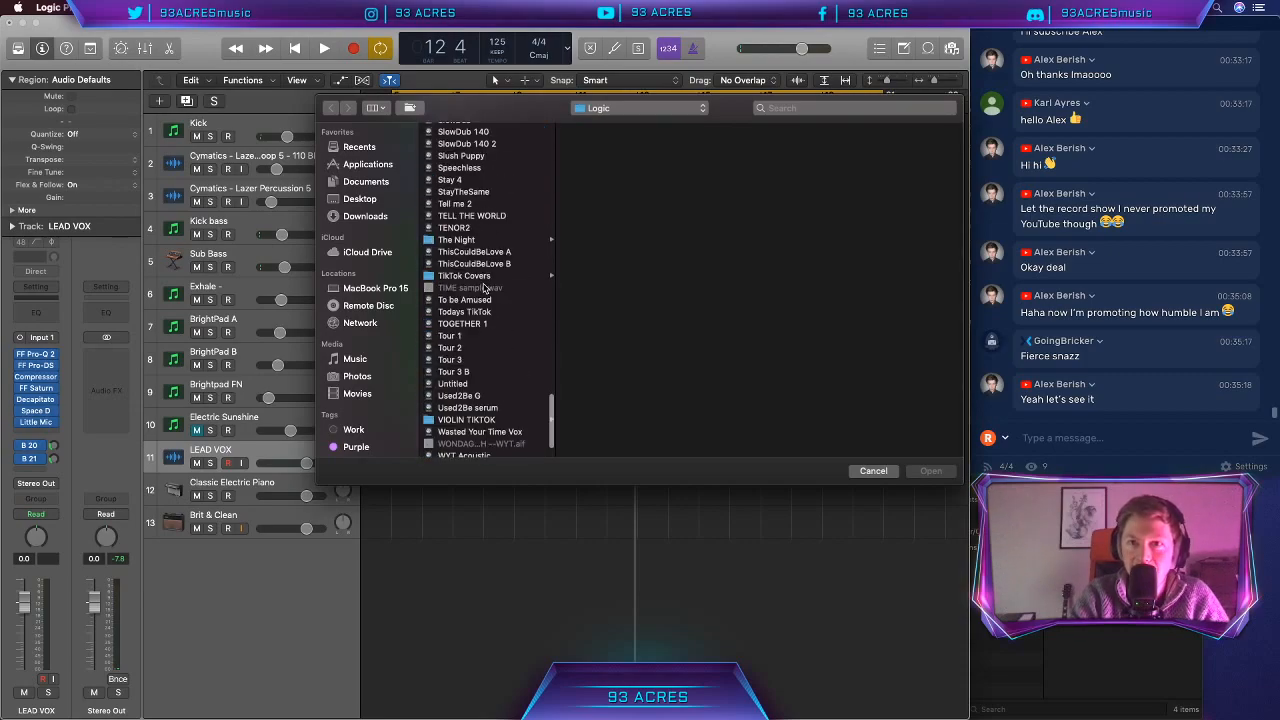
scroll(484, 288, "up", 10)
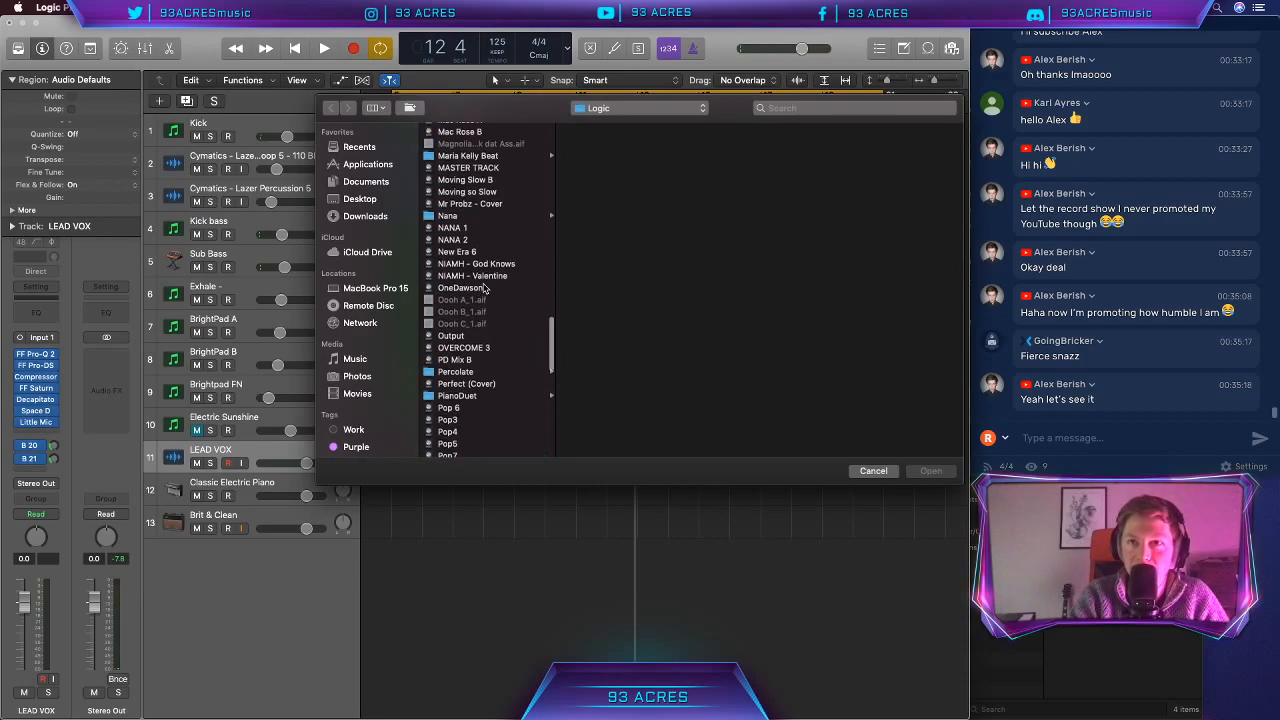
scroll(484, 288, "up", 5)
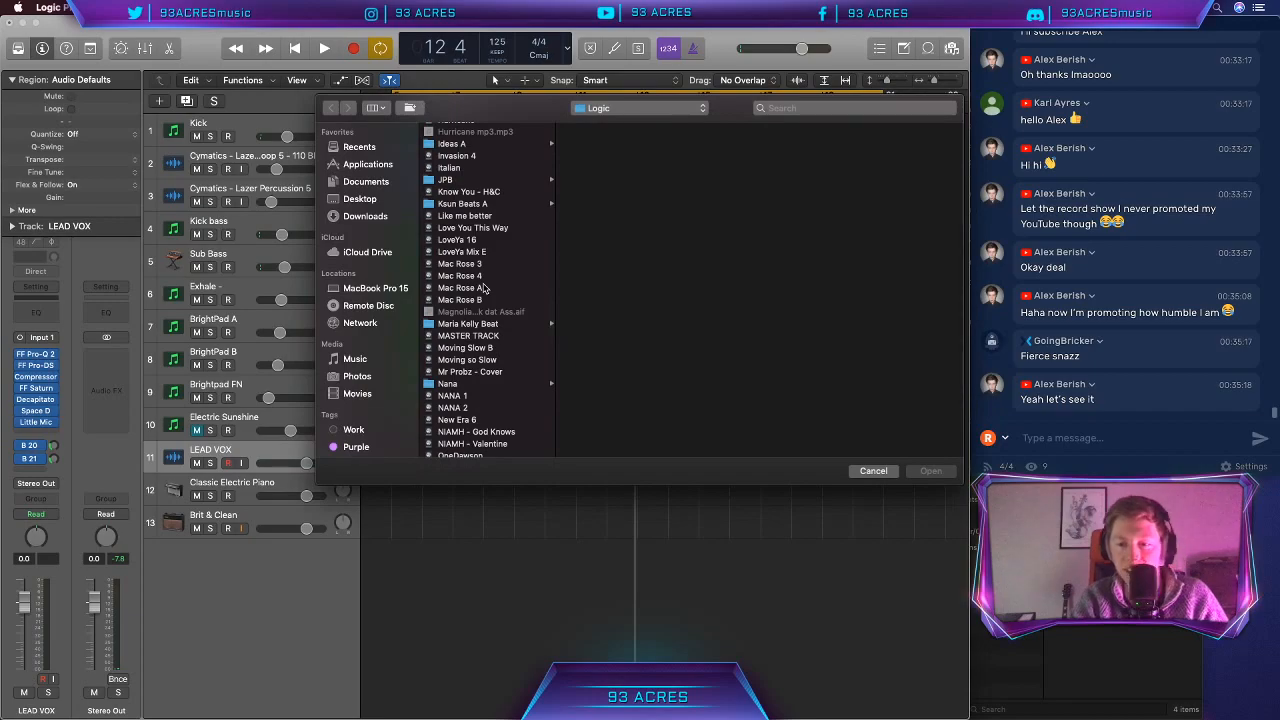
scroll(484, 288, "up", 2)
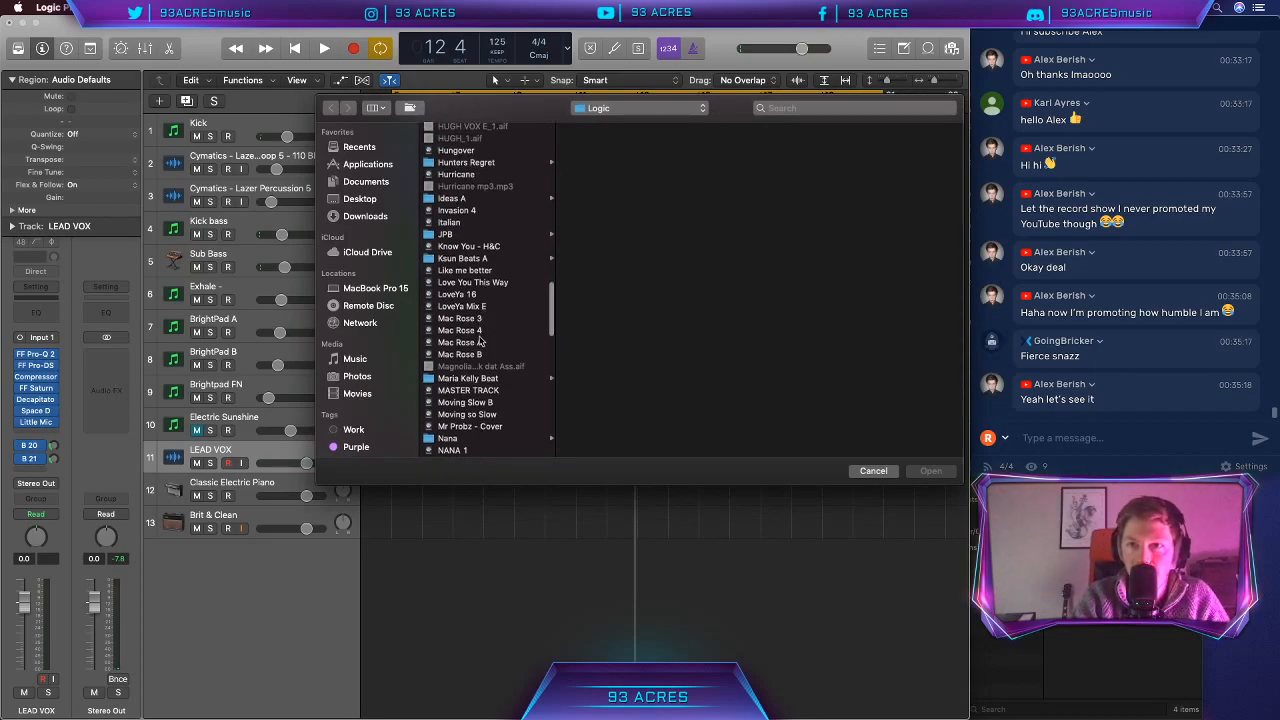
double_click(478, 355)
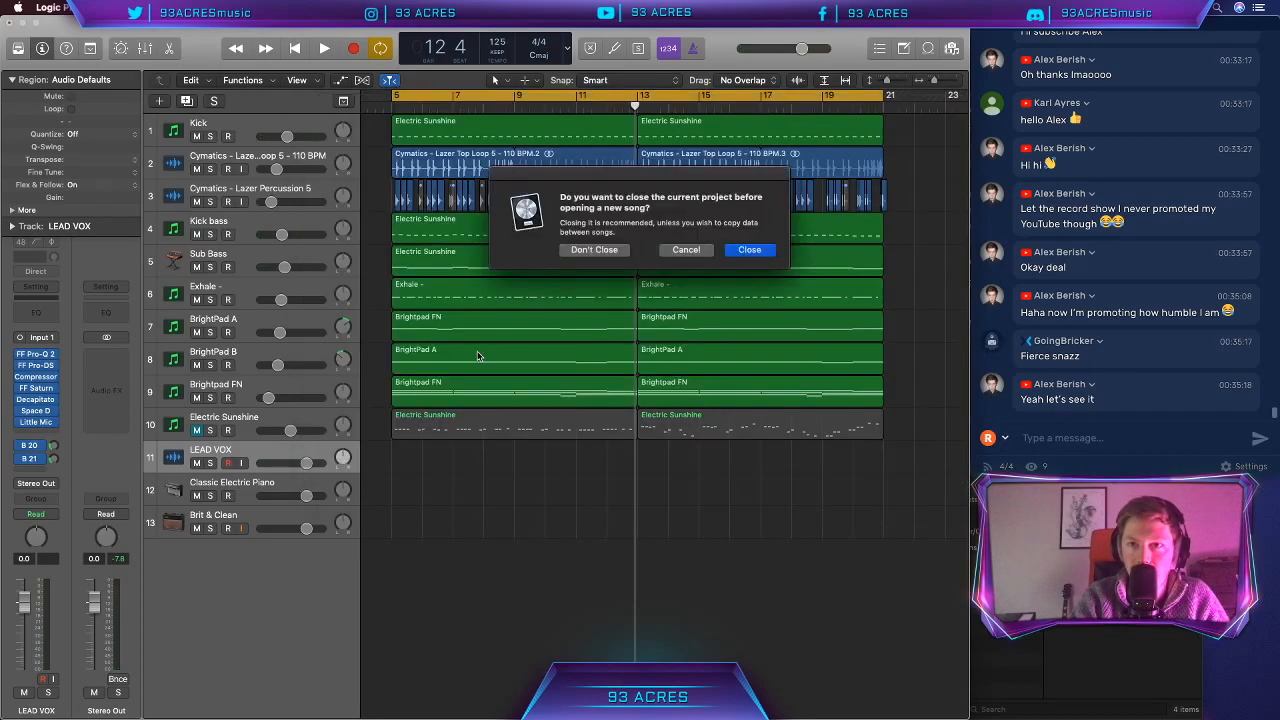
left_click(759, 252)
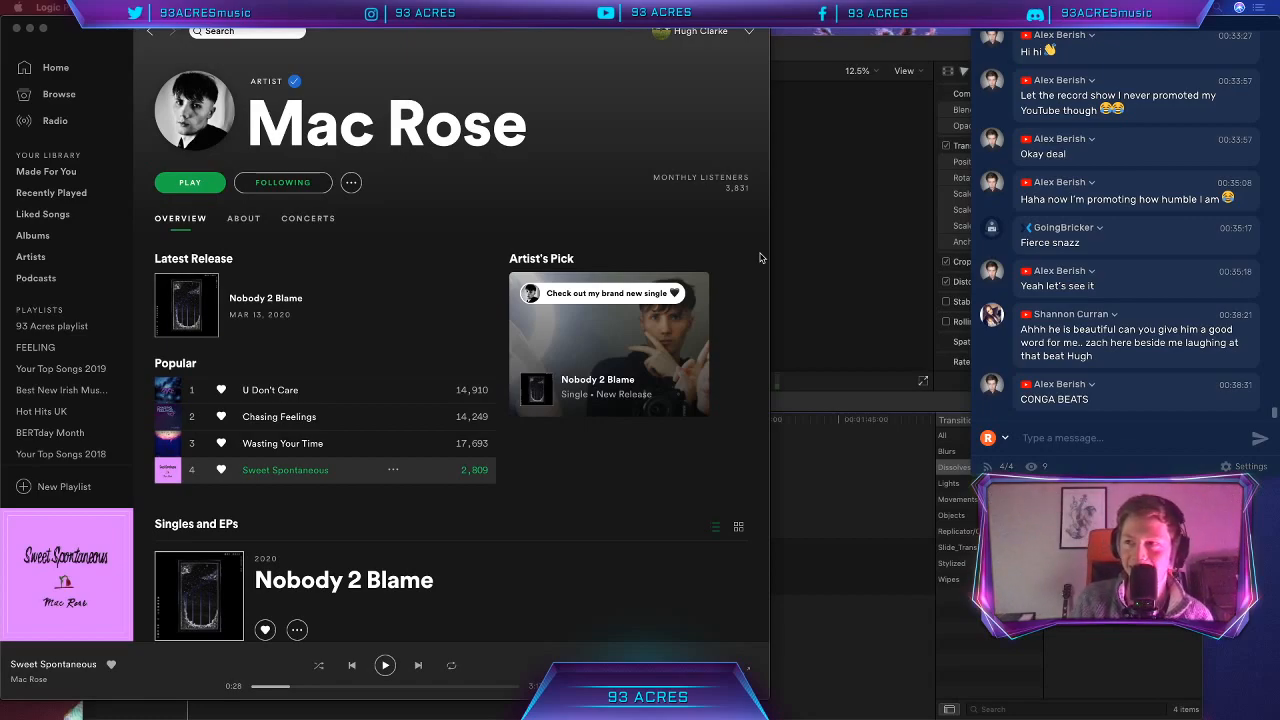
key("super+Tab")
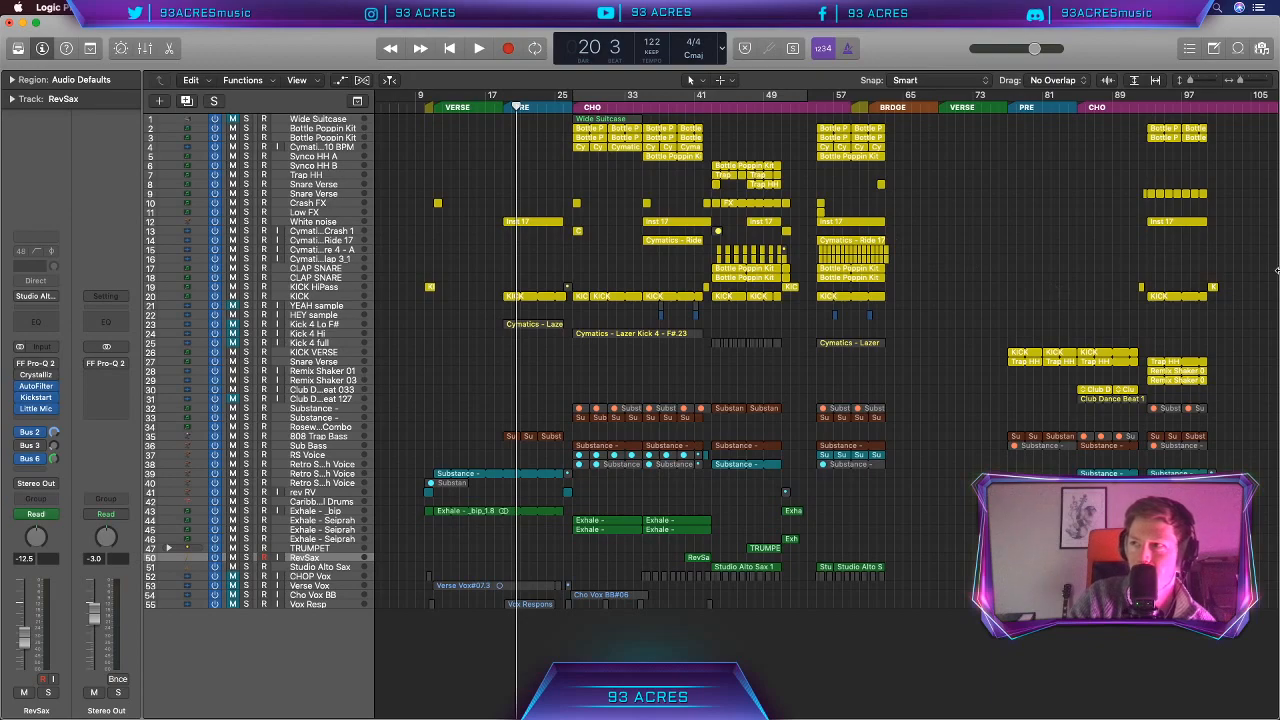
left_click_drag(1276, 270, 971, 300)
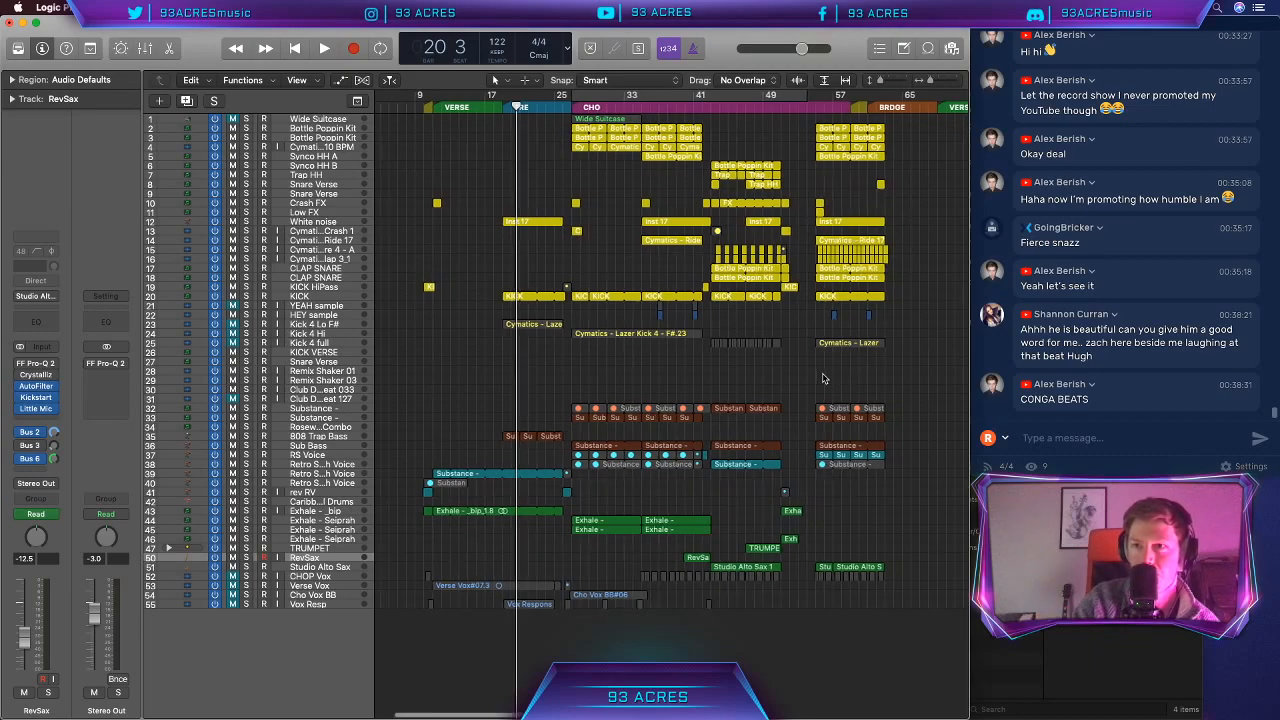
Step: Set the cycle range from bar 9 to about bar 65, play the song, and stop playback at bar 51
scroll(823, 378, "right", 3)
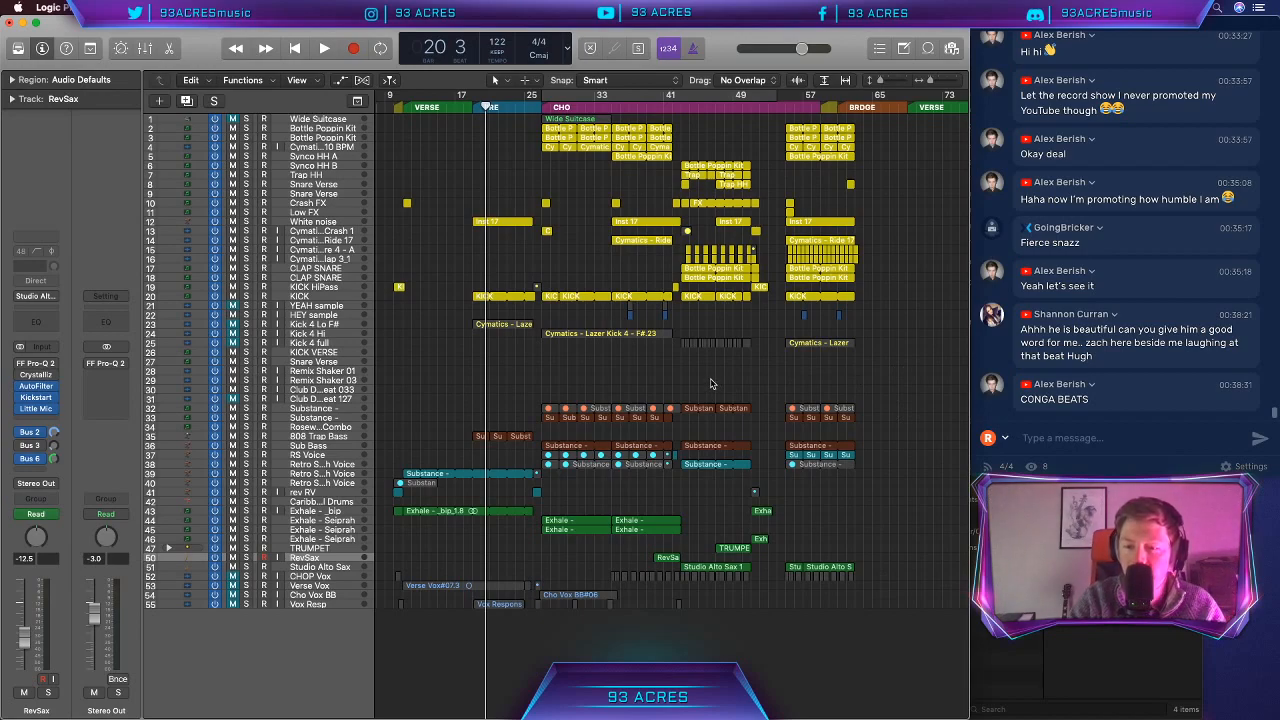
scroll(711, 383, "left", 3)
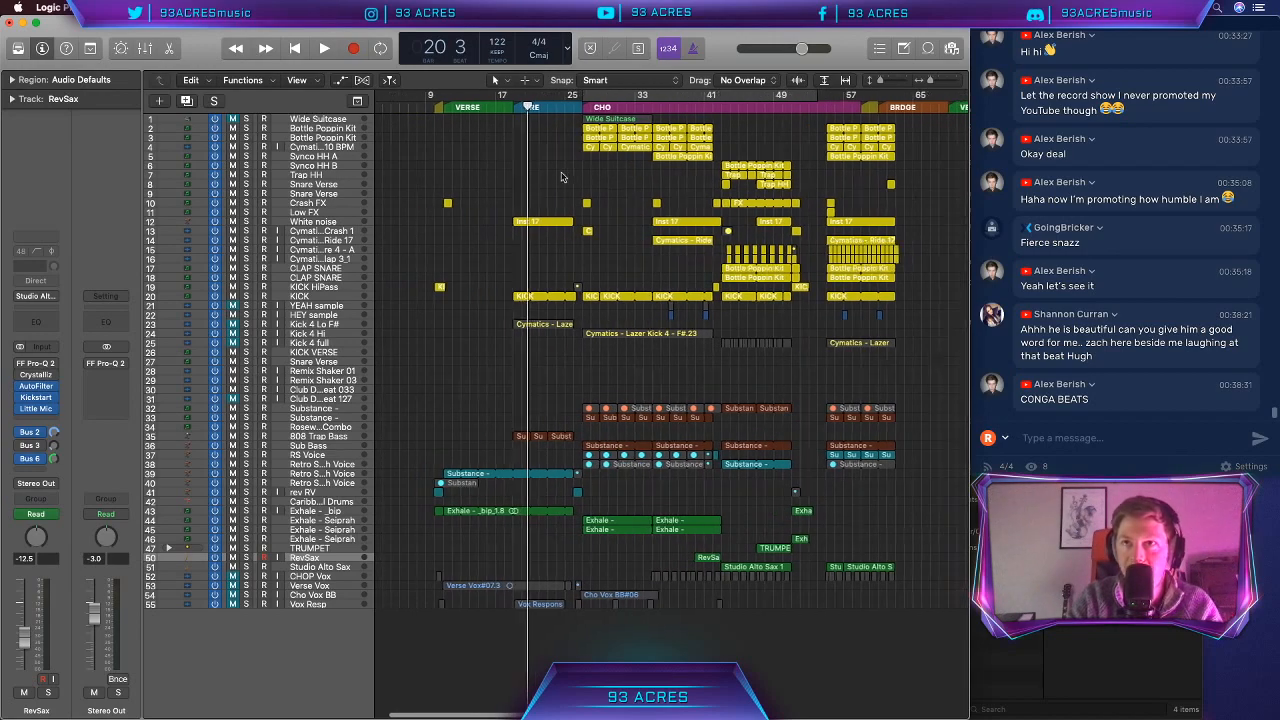
left_click_drag(432, 97, 920, 170)
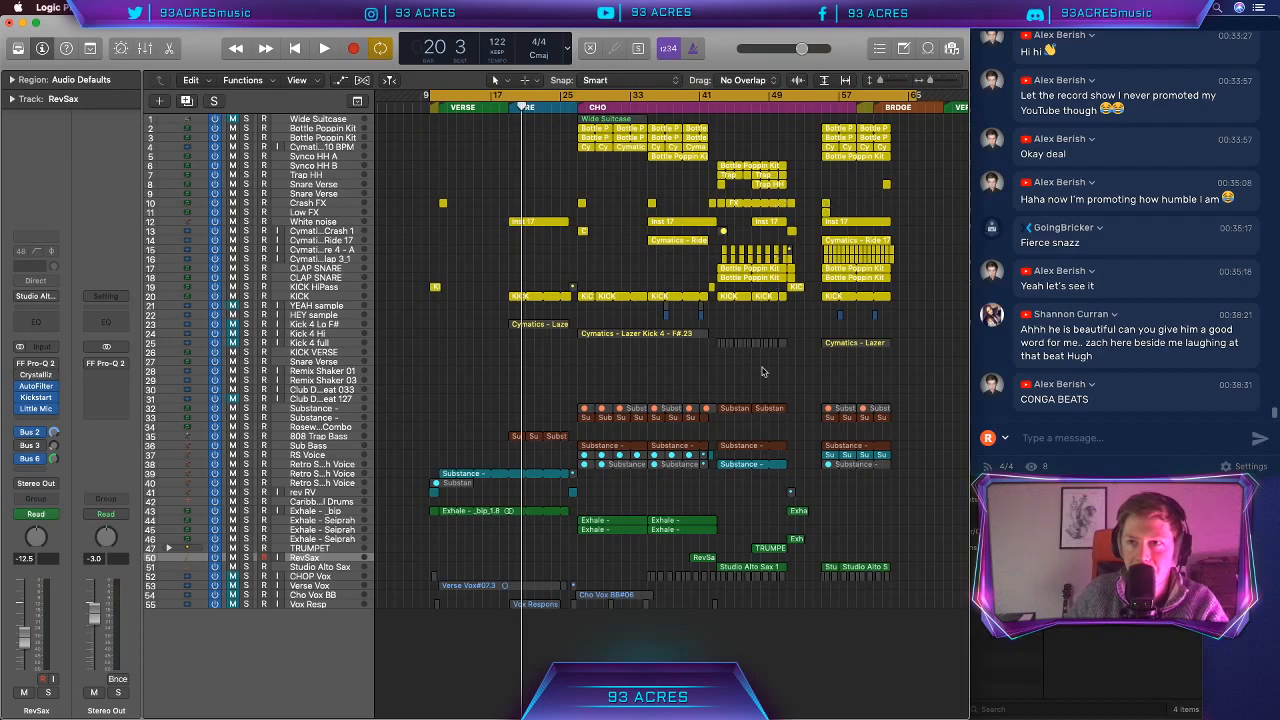
key("space")
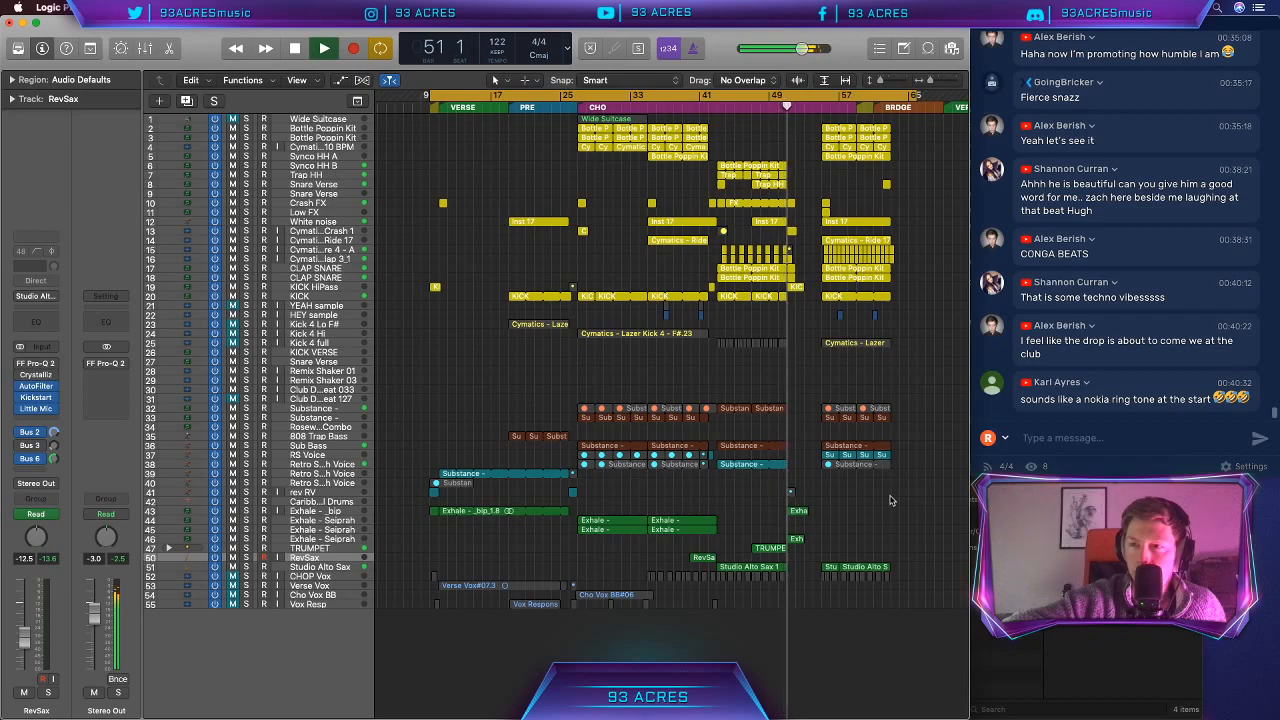
key("space")
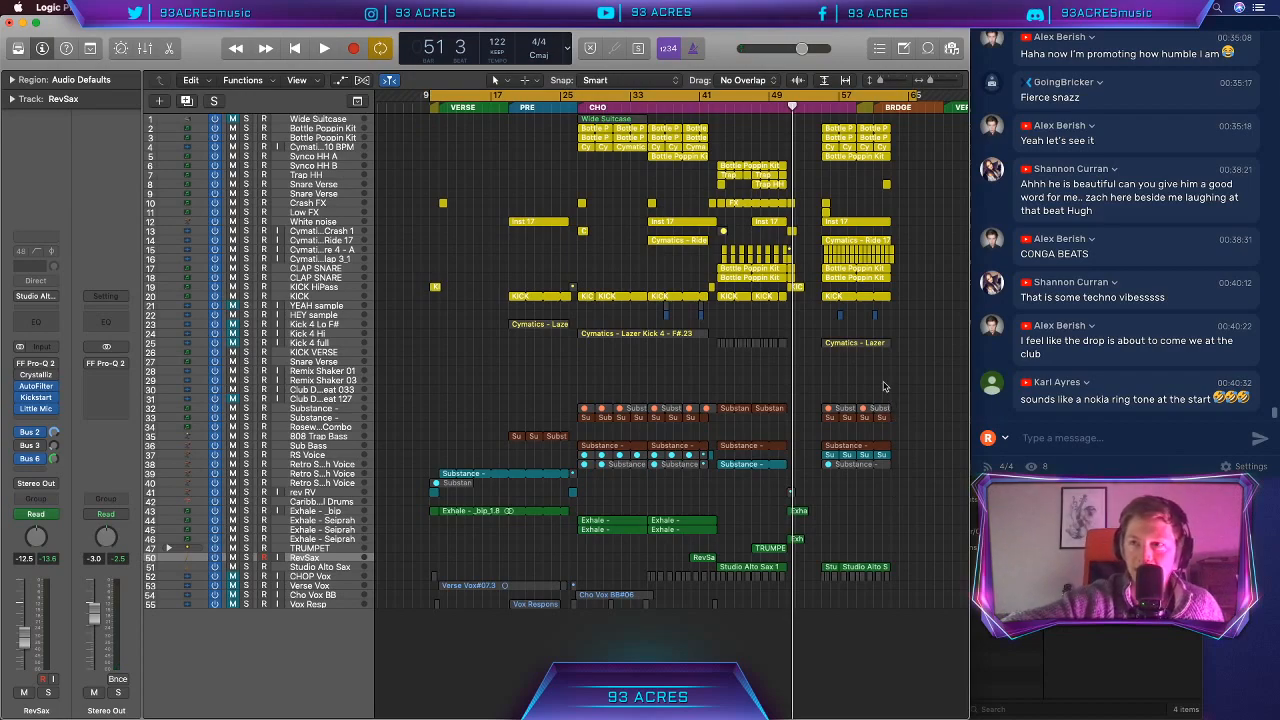
scroll(892, 371, "up", 1)
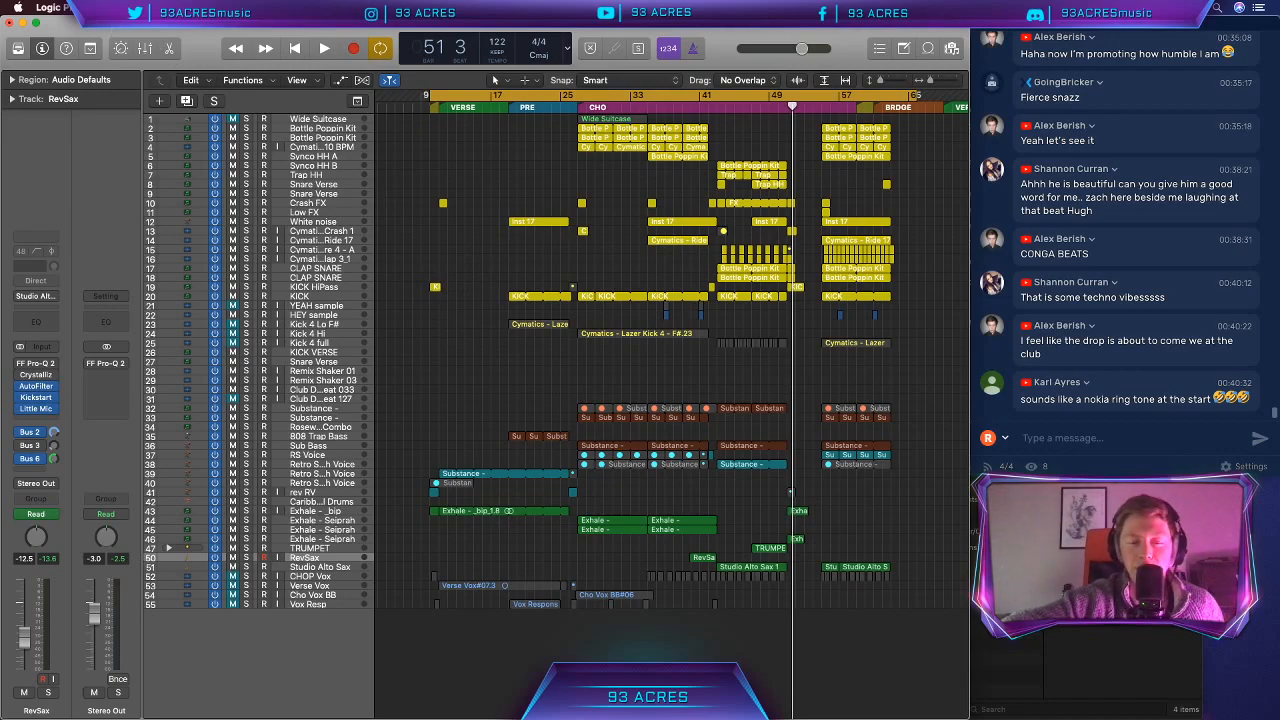
Step: Switch to Spotify and play Sweet Spontaneous from the artist's popular tracks for comparison
key("super+Tab")
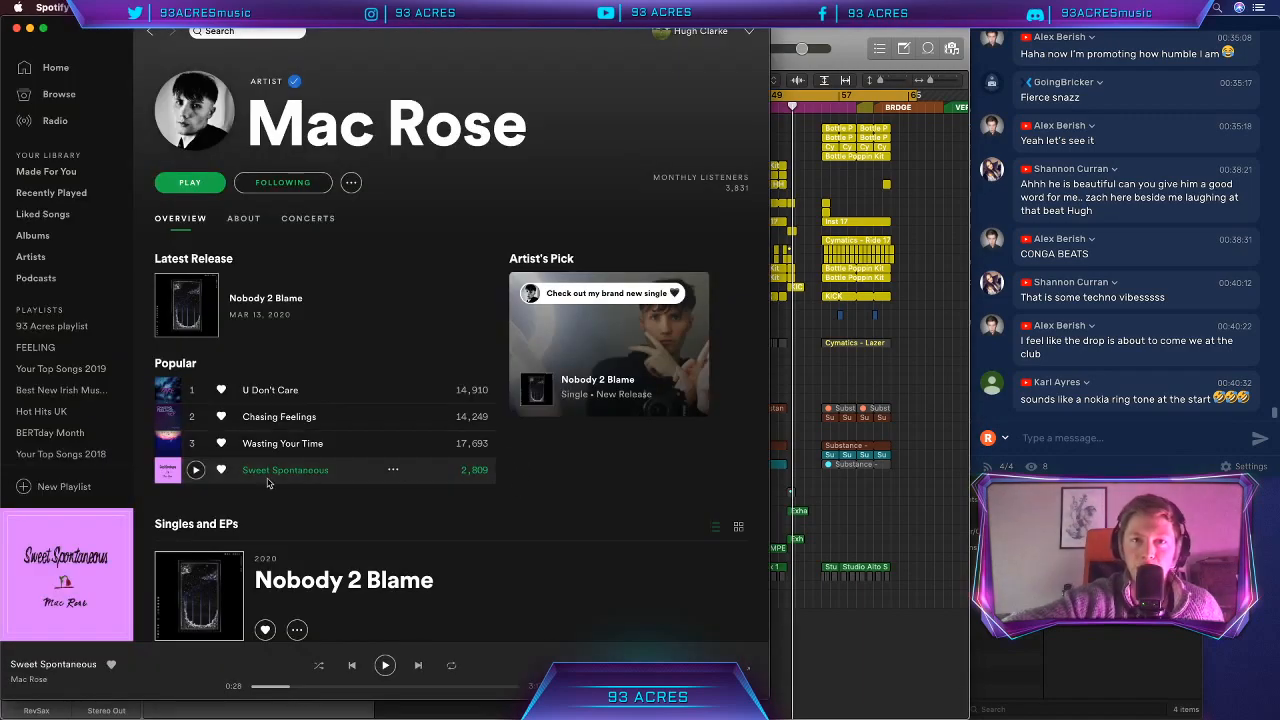
left_click(197, 472)
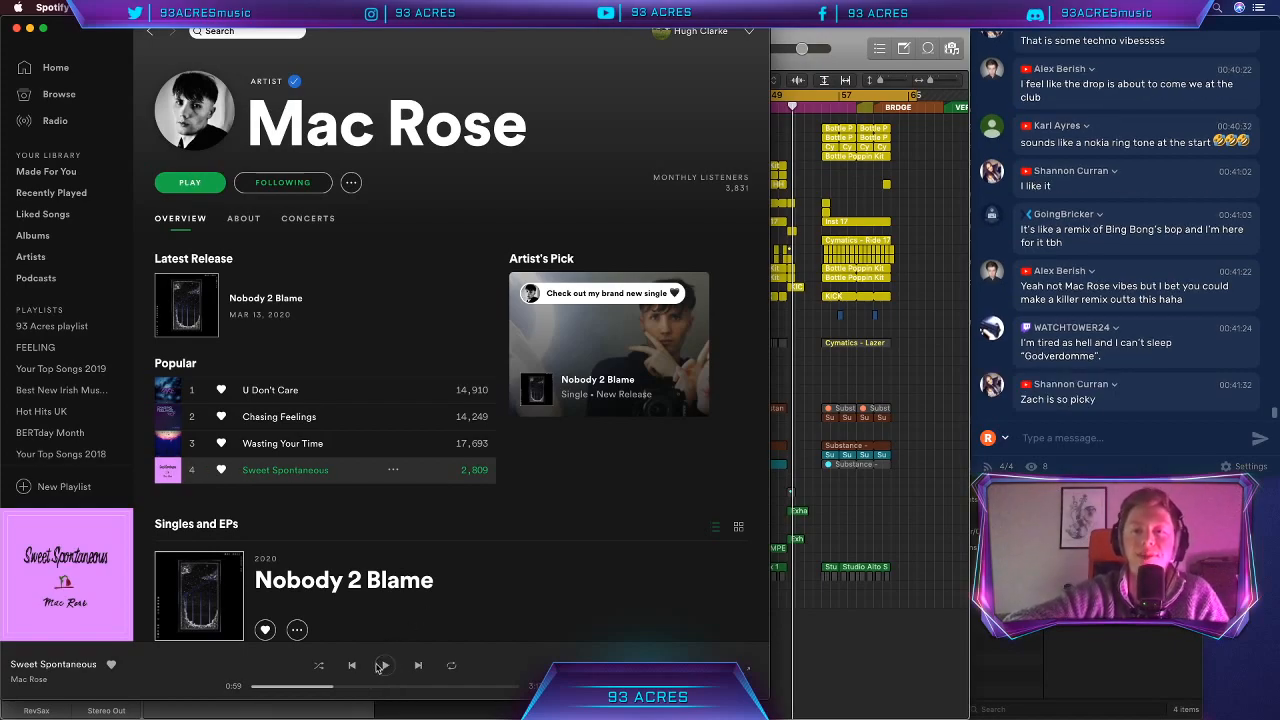
left_click(381, 665)
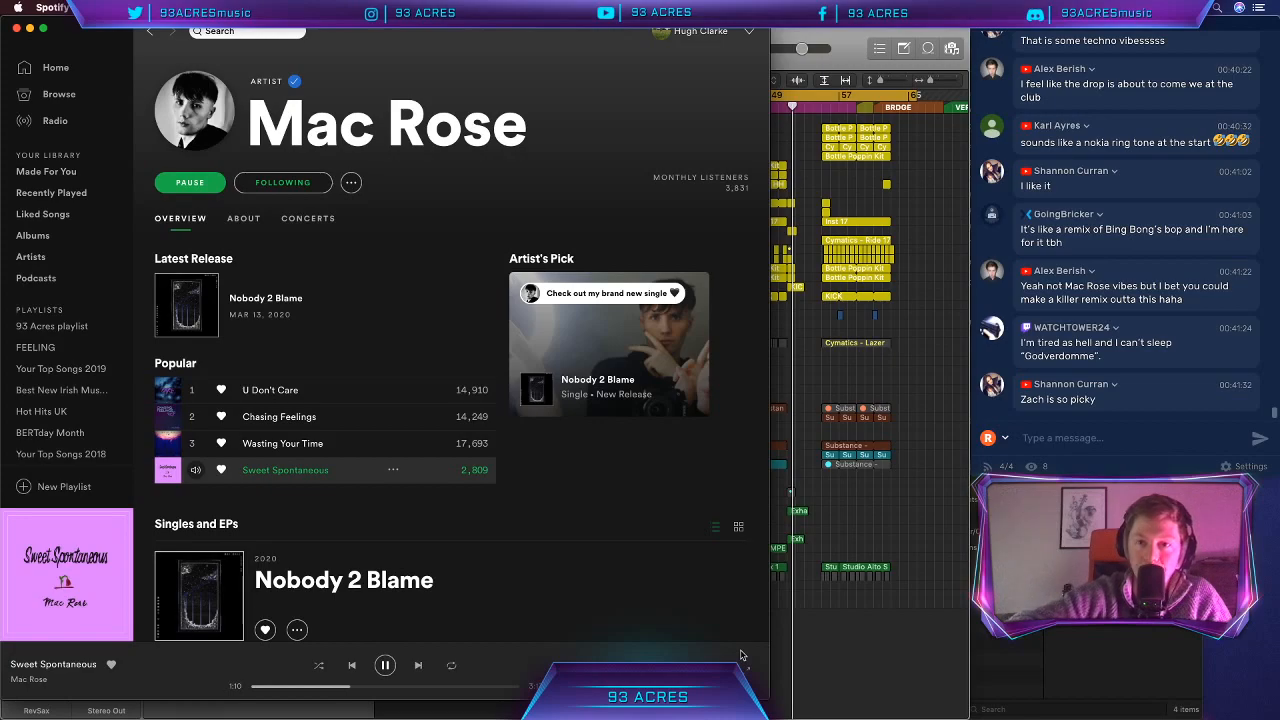
Step: Return to Logic Pro and open the Mac Rose 3 project from the Logic folder, saving the changes to Mac Rose B
left_click(861, 506)
left_click(108, 8)
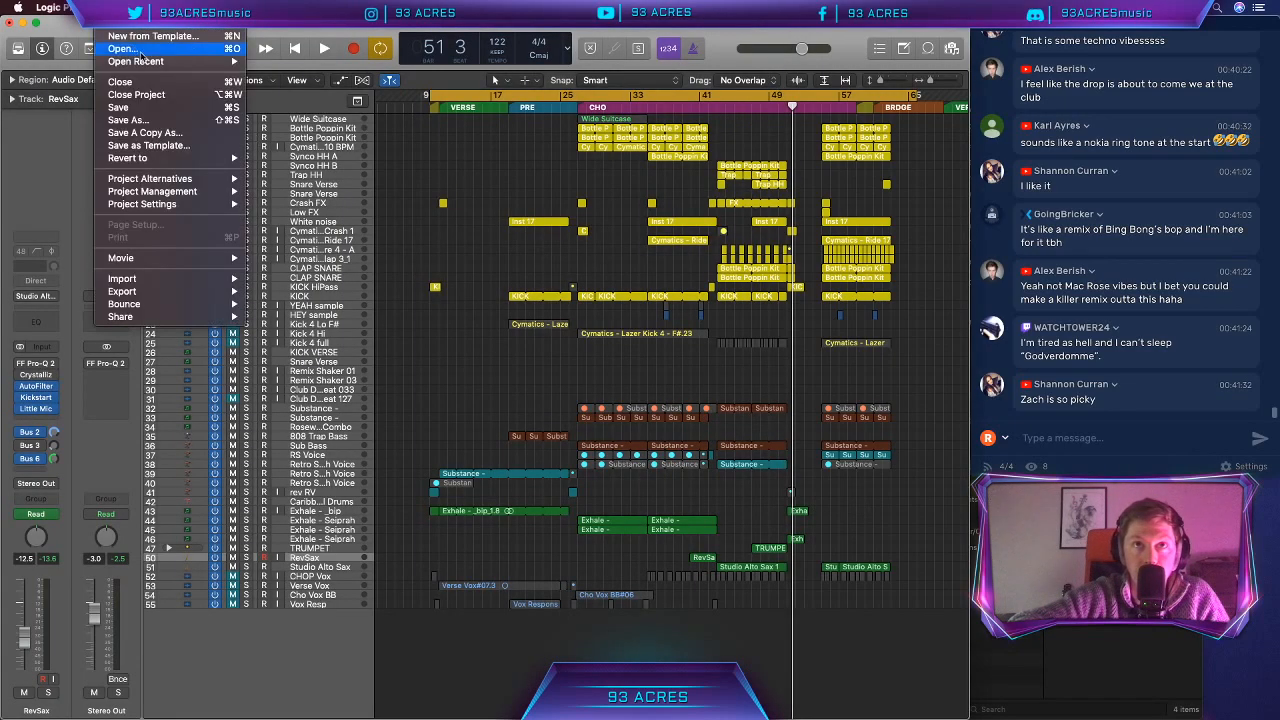
mouse_move(175, 64)
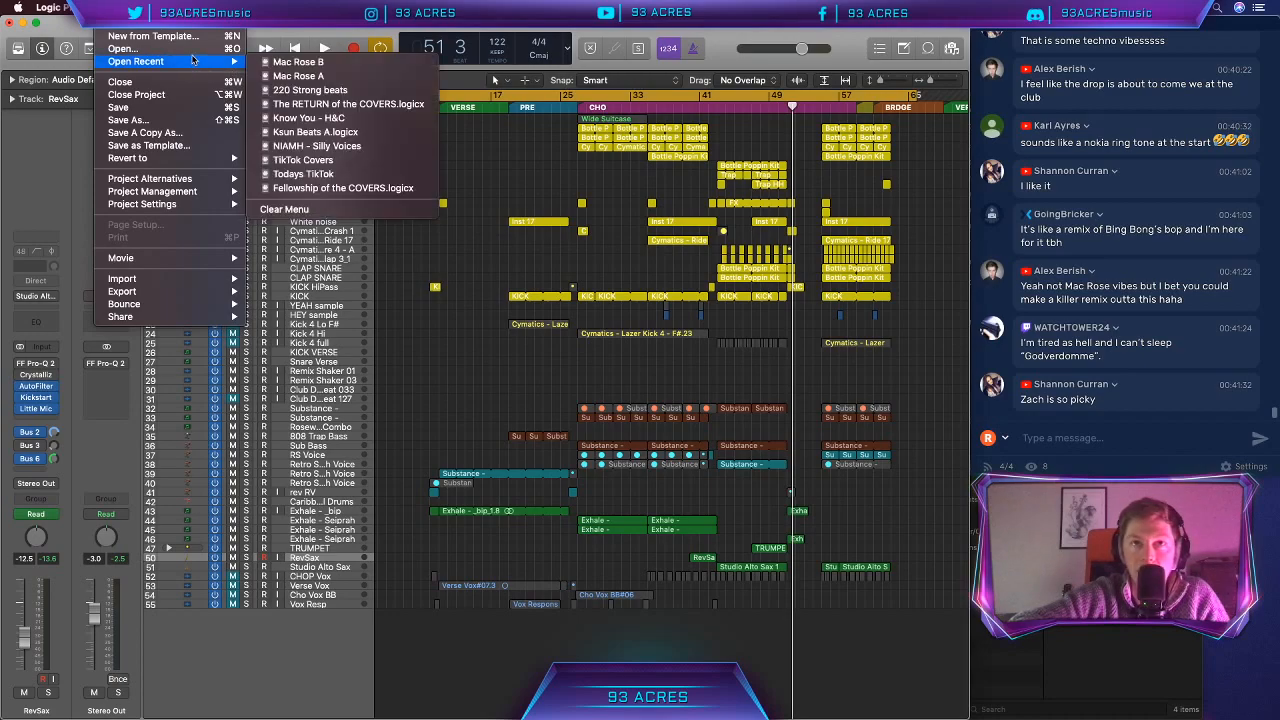
left_click(122, 48)
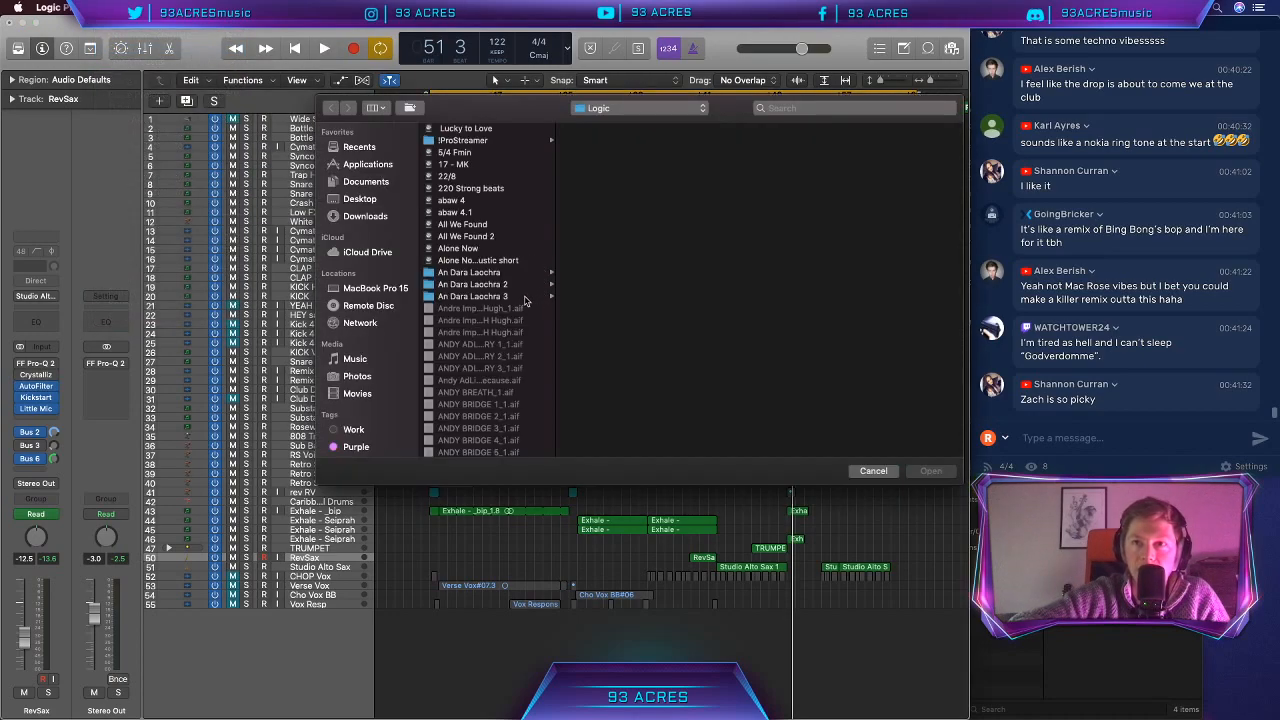
scroll(506, 310, "down", 10)
scroll(506, 310, "down", 5)
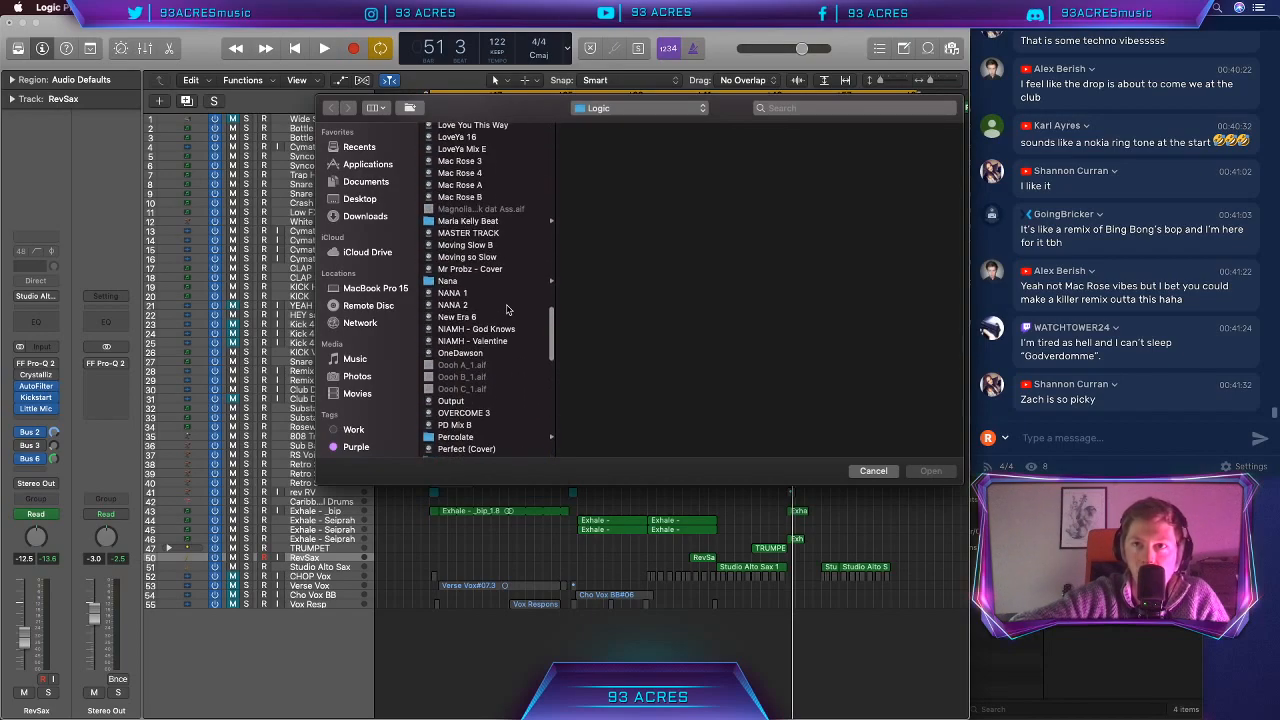
scroll(506, 310, "up", 3)
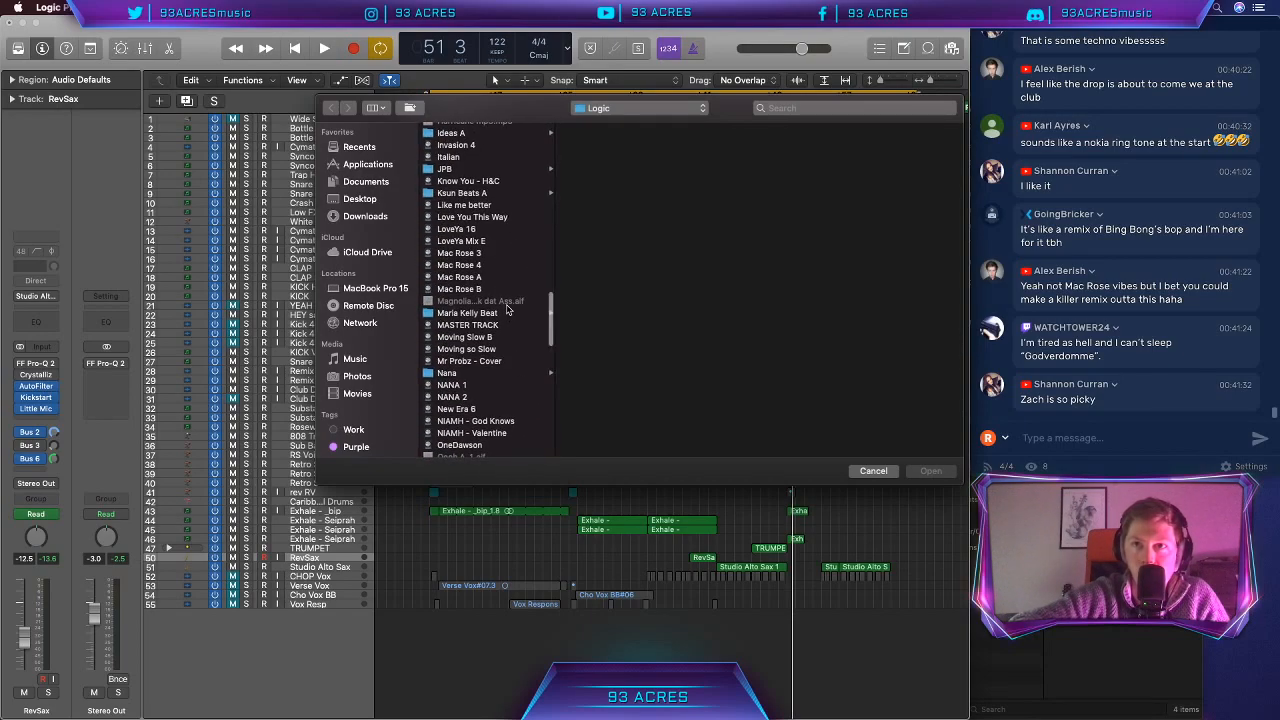
double_click(482, 255)
left_click(758, 251)
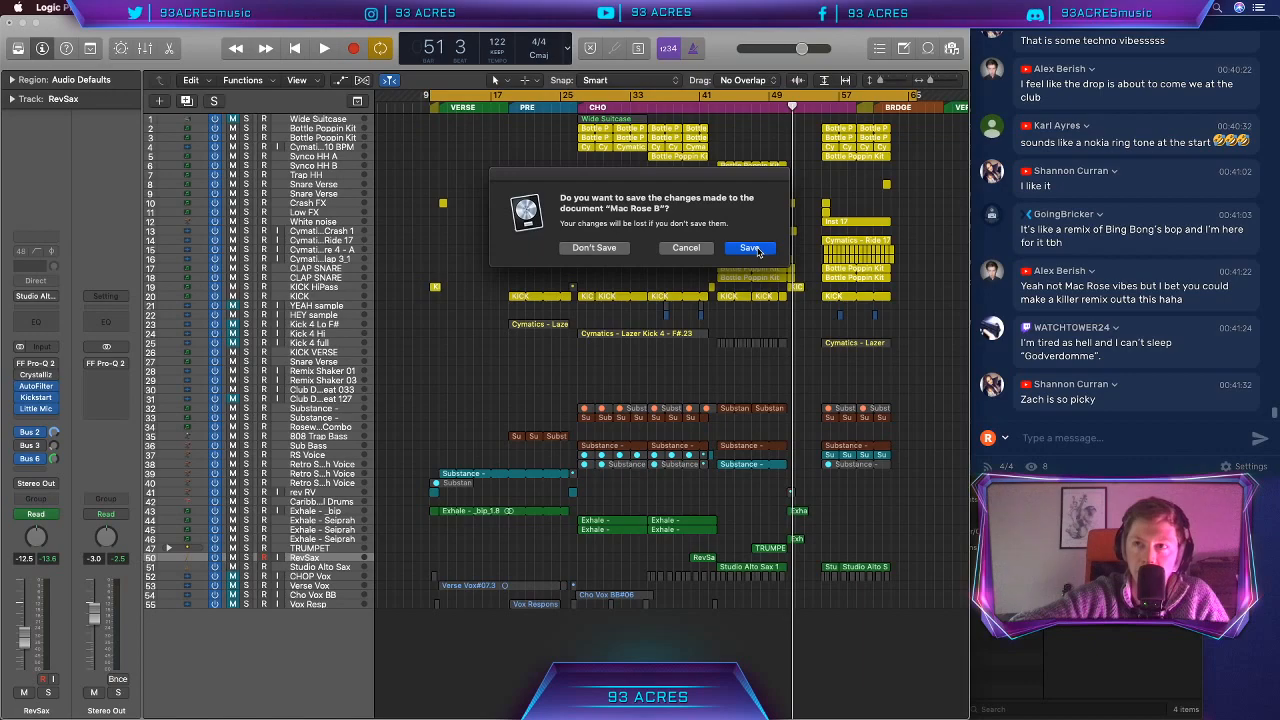
left_click(750, 248)
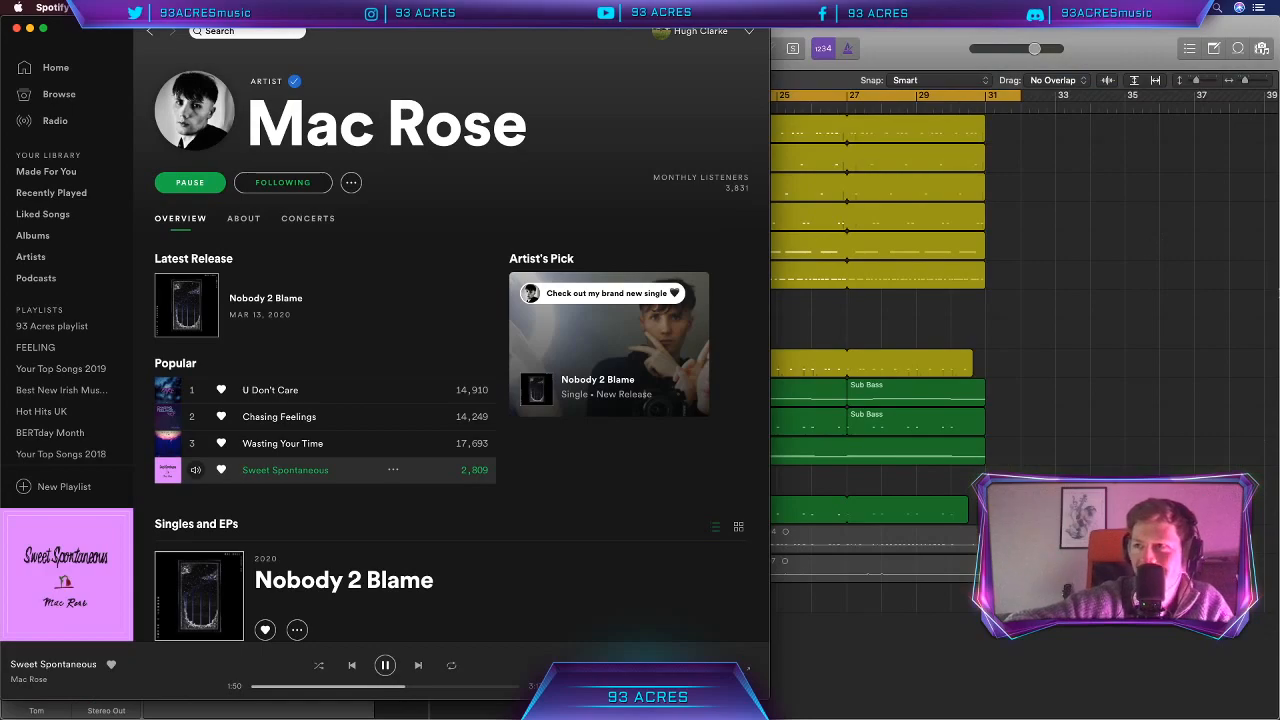
Step: Narrow the Mac Rose 3 project window to uncover the live chat and close the Humanize transform window
left_click_drag(1279, 291, 972, 333)
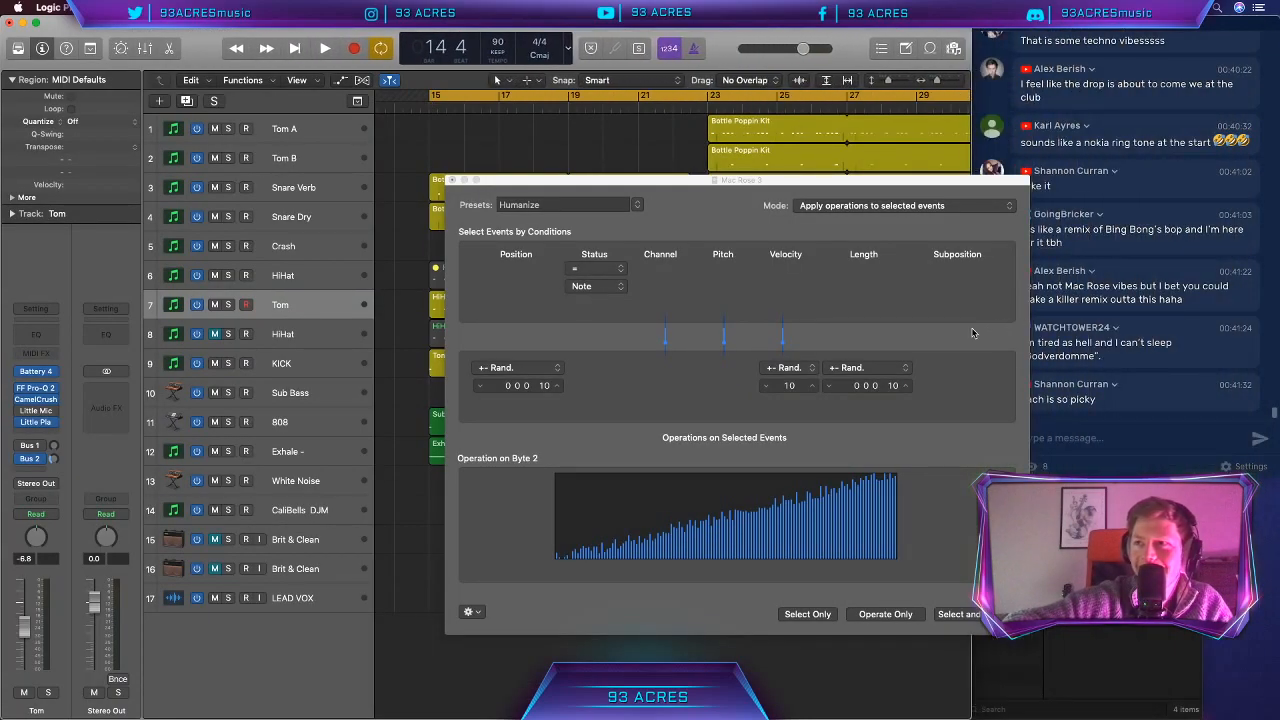
left_click(452, 180)
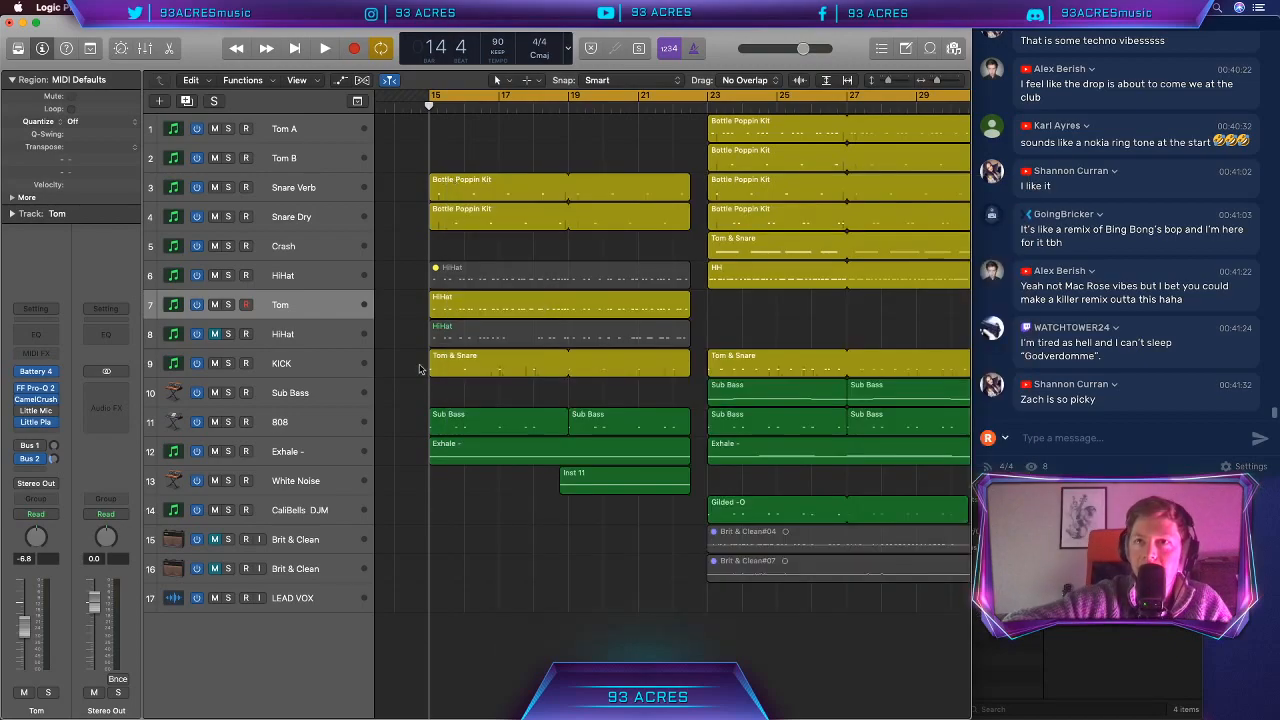
Step: Switch to Spotify, pause Sweet Spontaneous, and hide the Spotify window to uncover the Logic project
key("super+Tab")
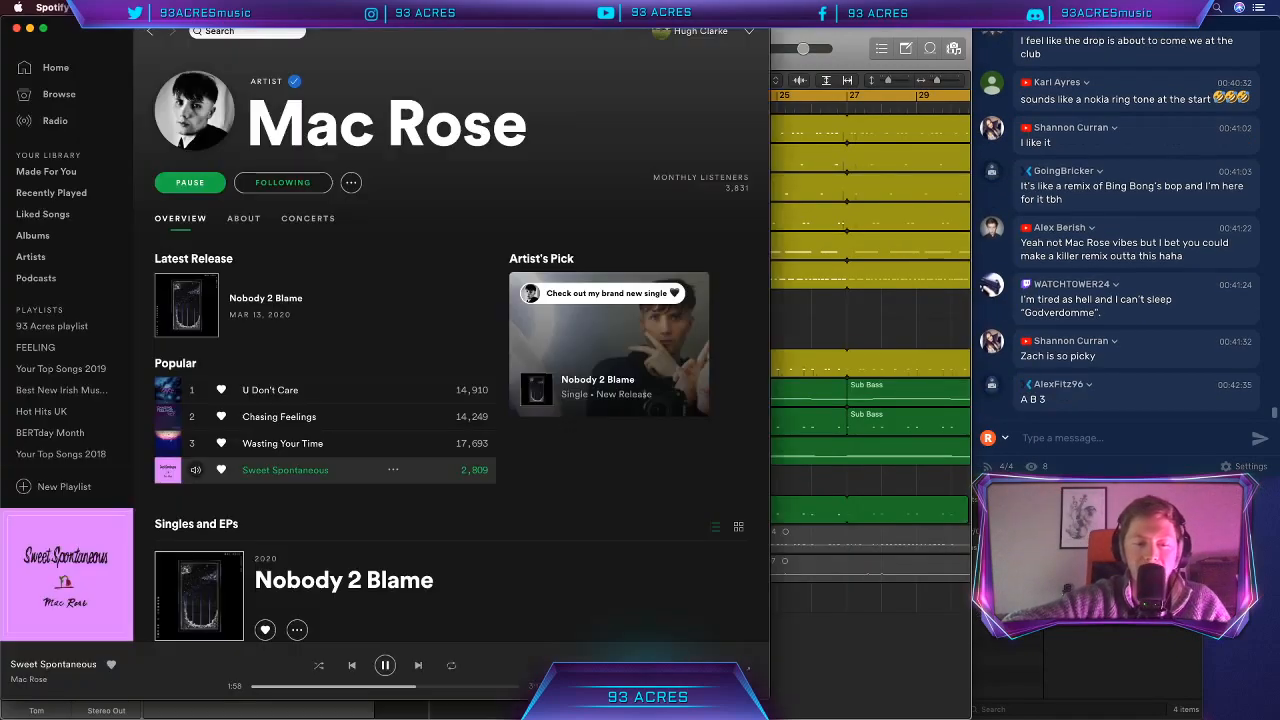
left_click(385, 665)
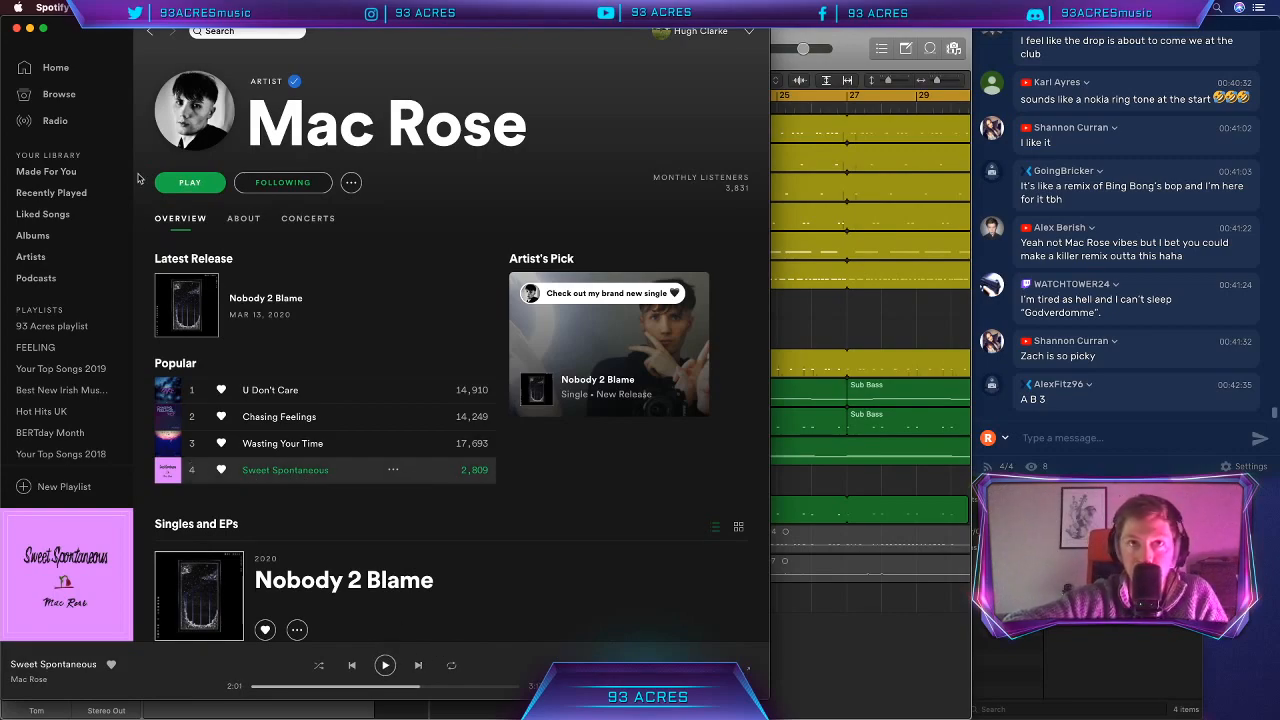
left_click(30, 29)
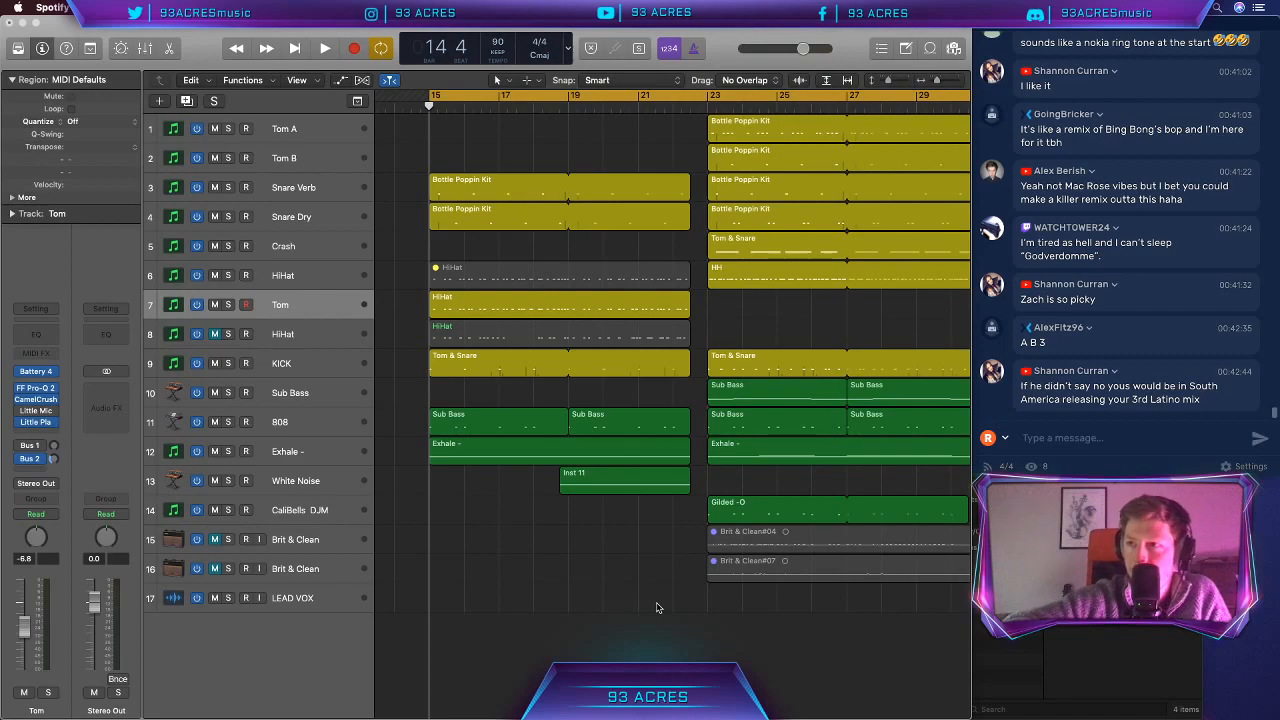
Step: Play the Mac Rose 3 arrangement from about bar 15 with all regions in view and stop playback at bar 30
scroll(656, 606, "right", 2)
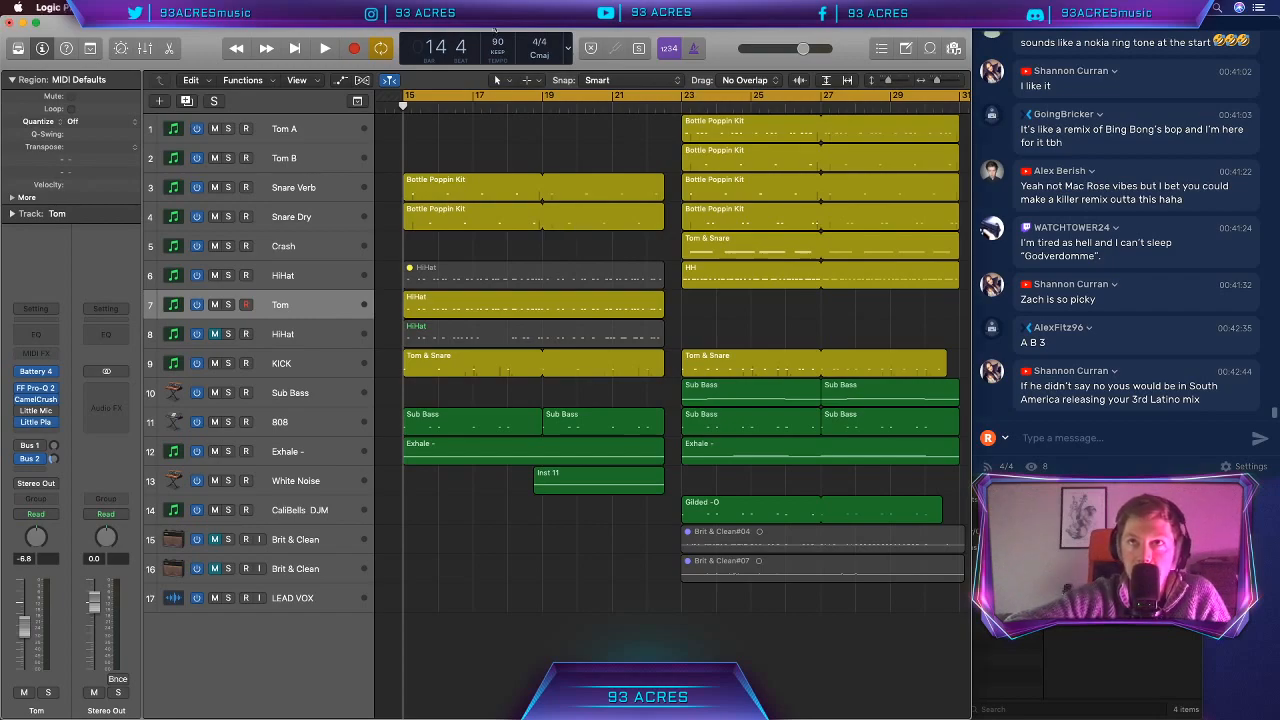
key("super+Left")
key("super+Left")
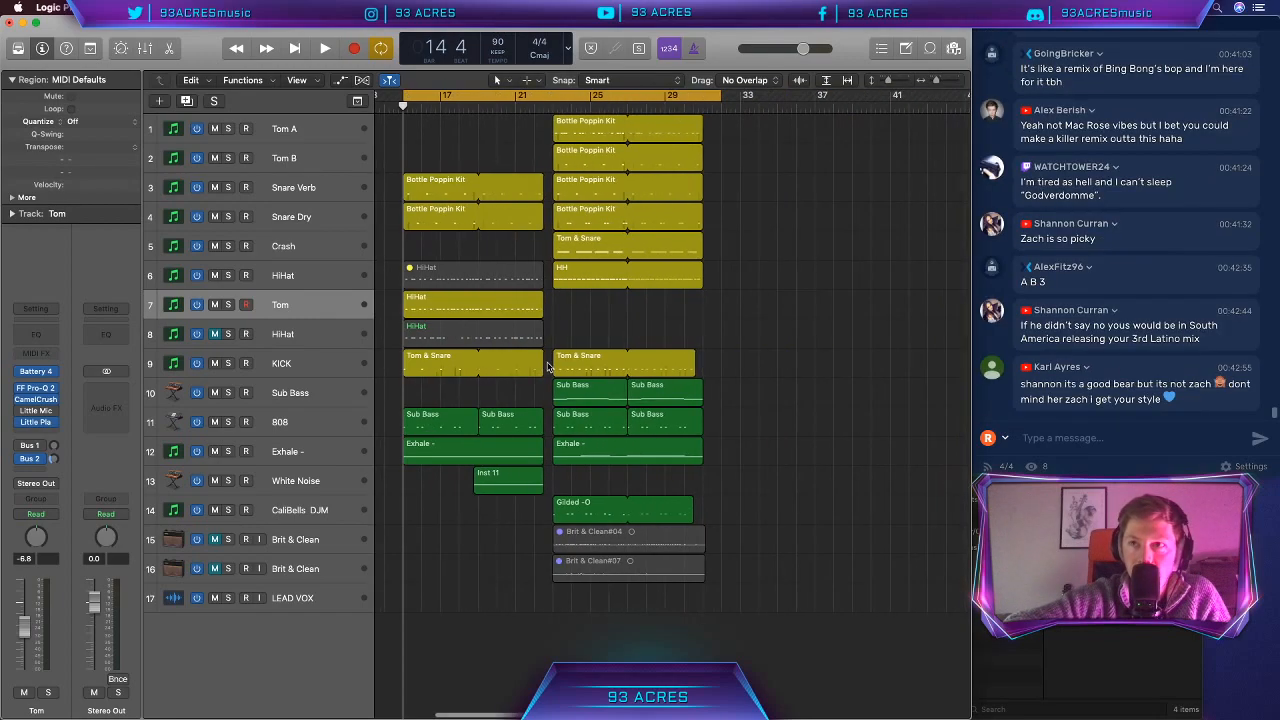
scroll(547, 367, "left", 3)
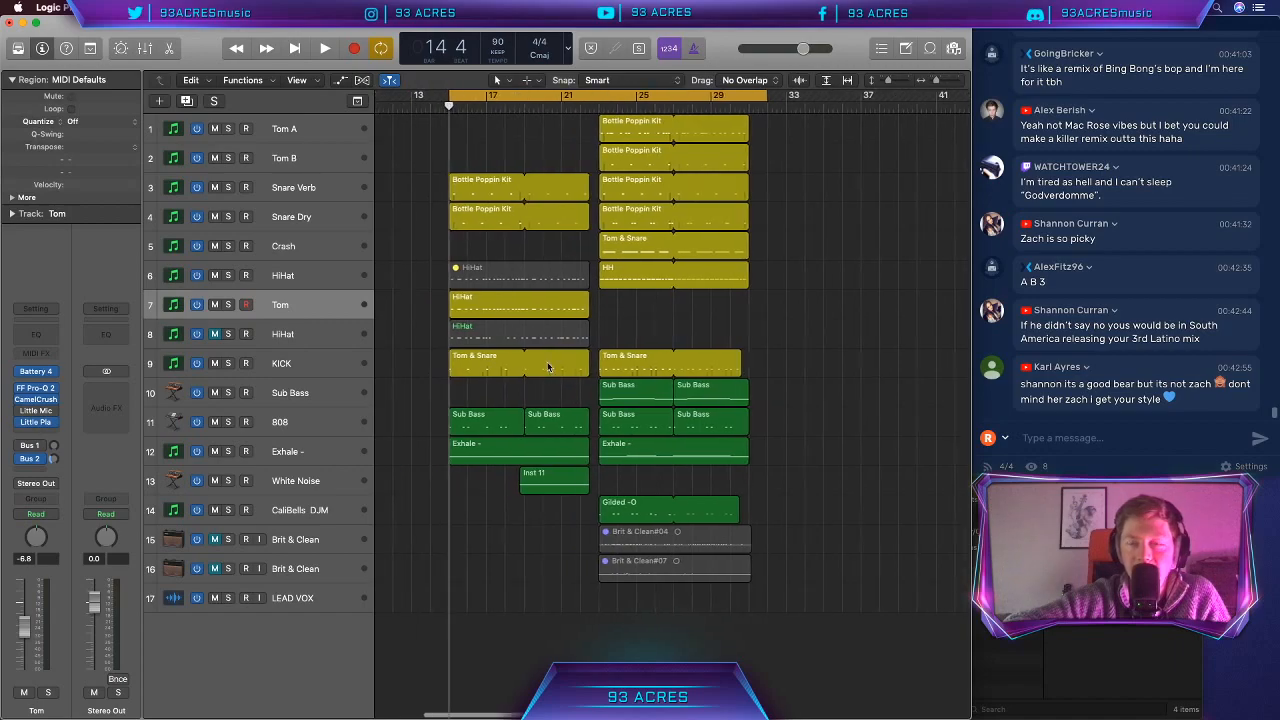
key("space")
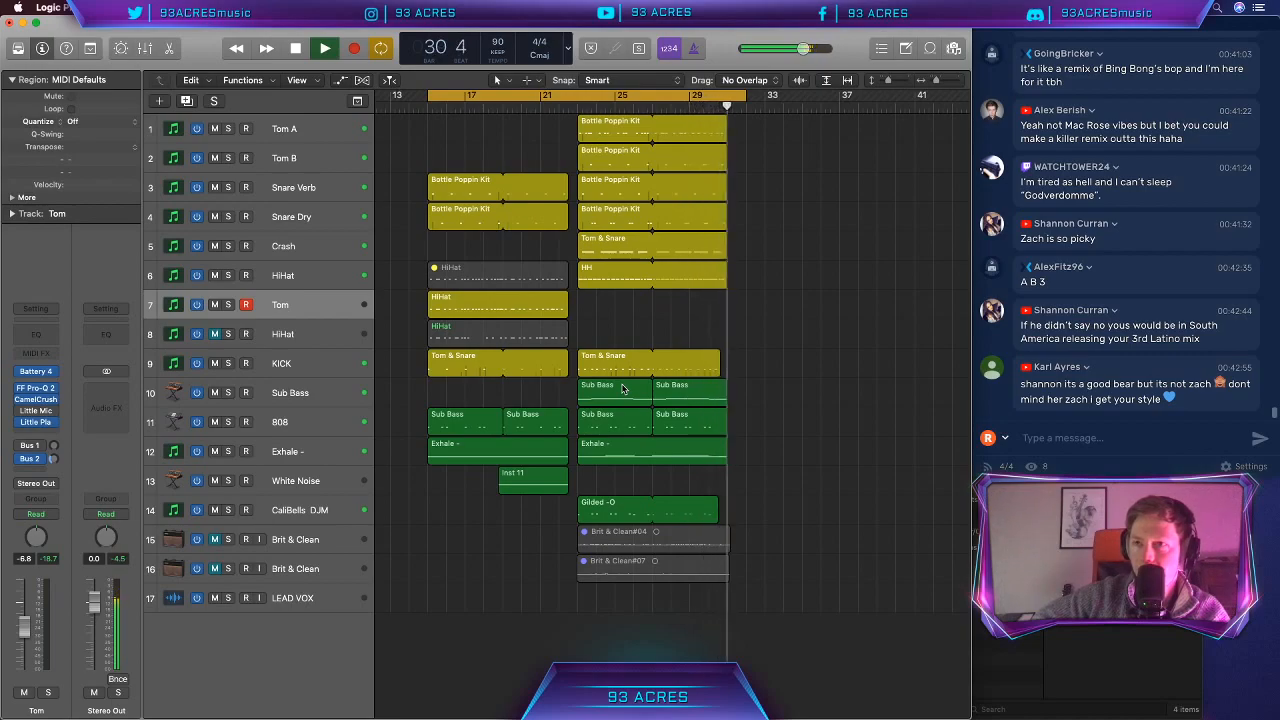
key("space")
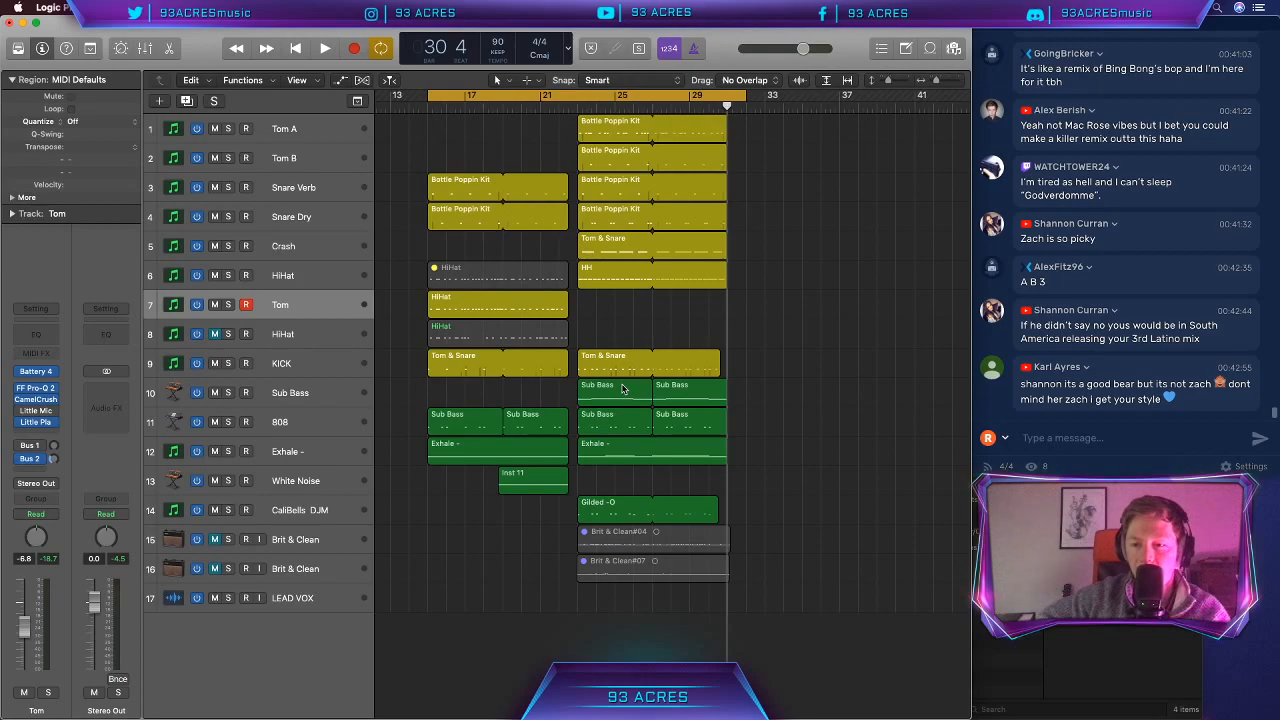
Step: Restart playback and add one software instrument track with the default patch below LEAD VOX, leaving the Library hidden
scroll(622, 388, "right", 2)
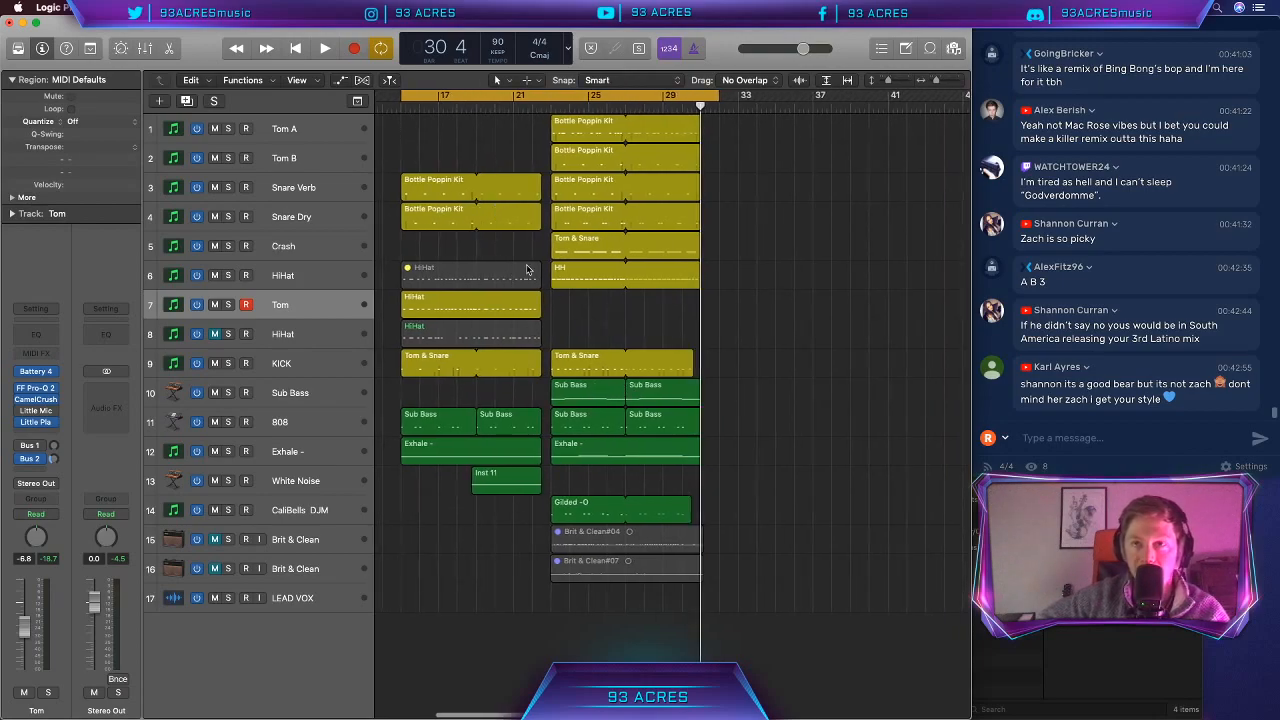
scroll(530, 270, "right", 1)
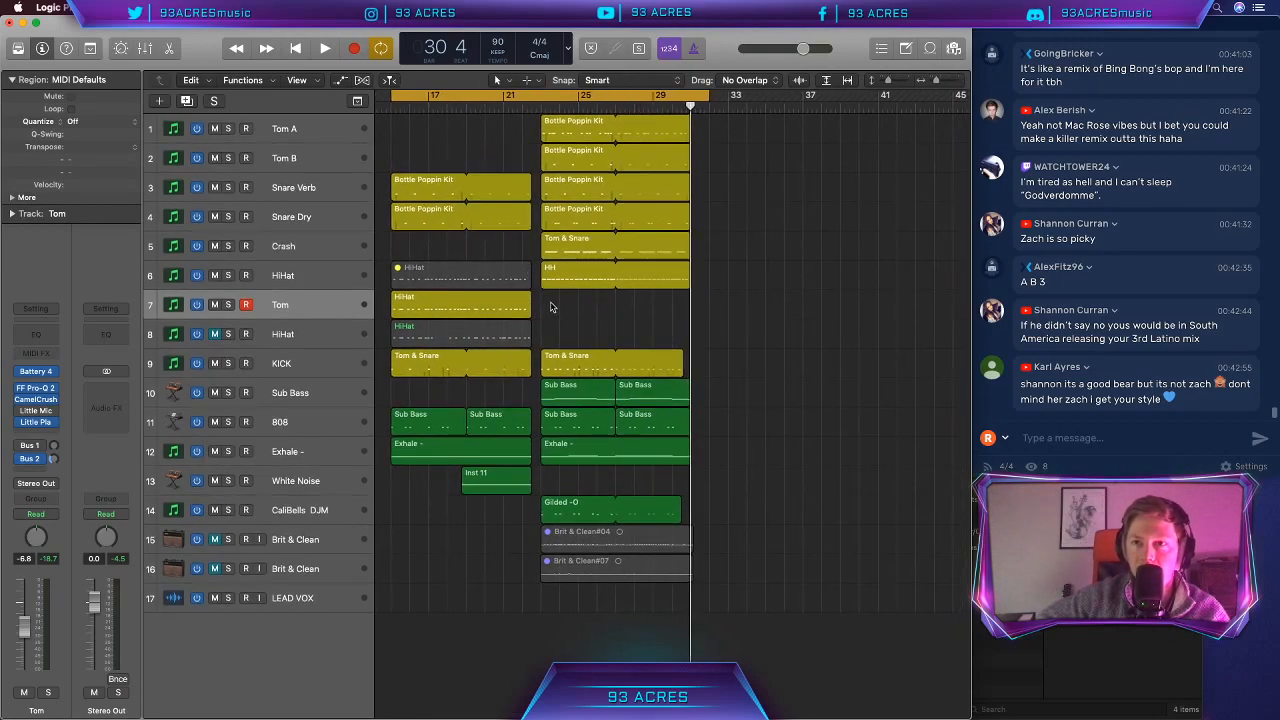
scroll(550, 307, "left", 1)
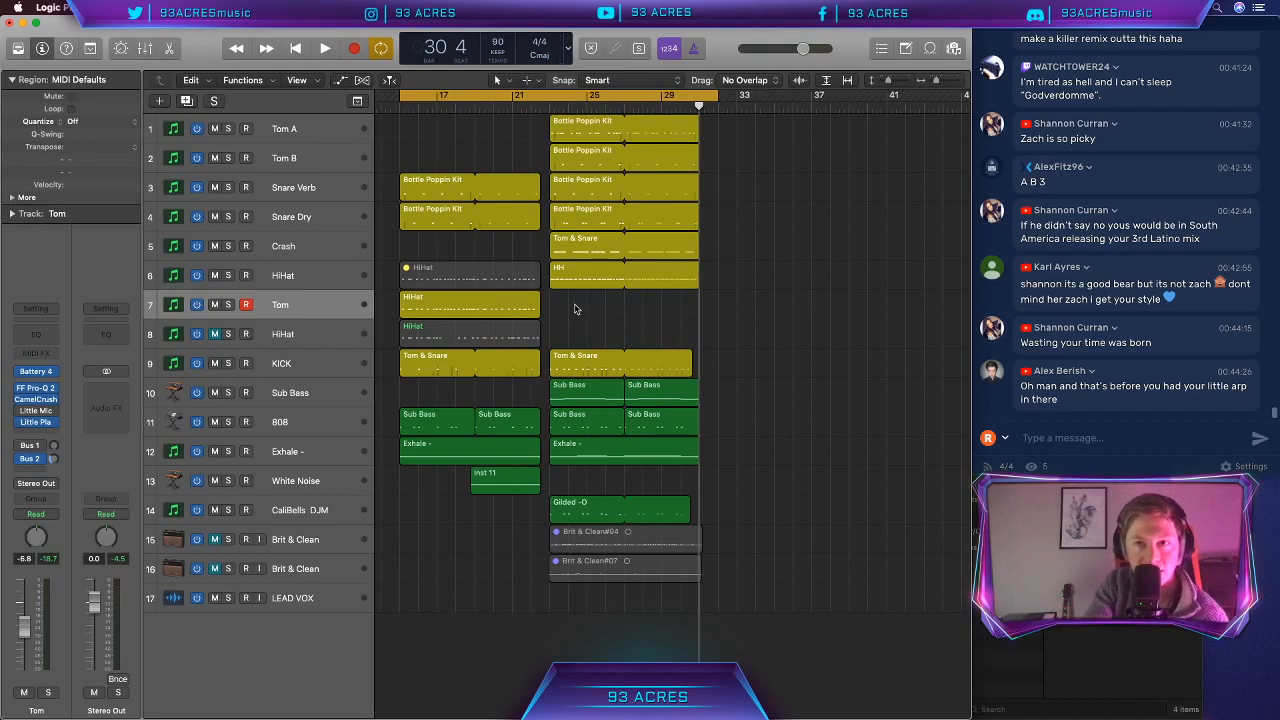
key("space")
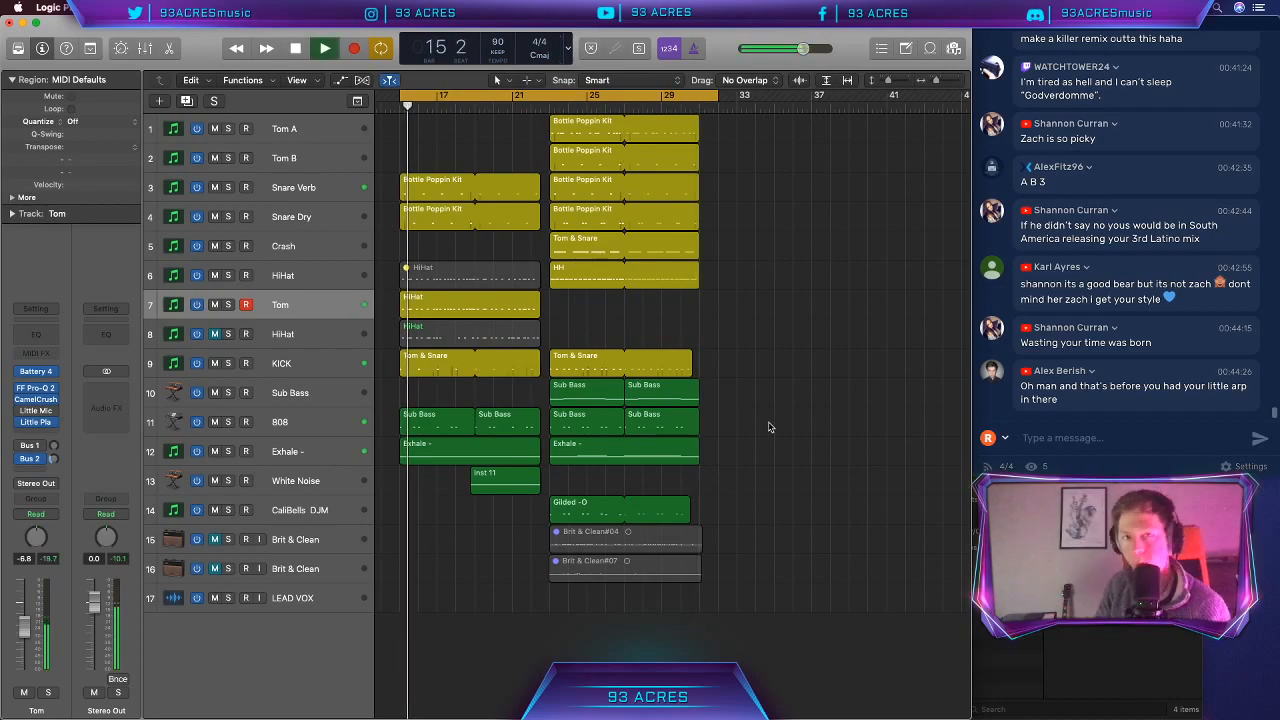
left_click(290, 597)
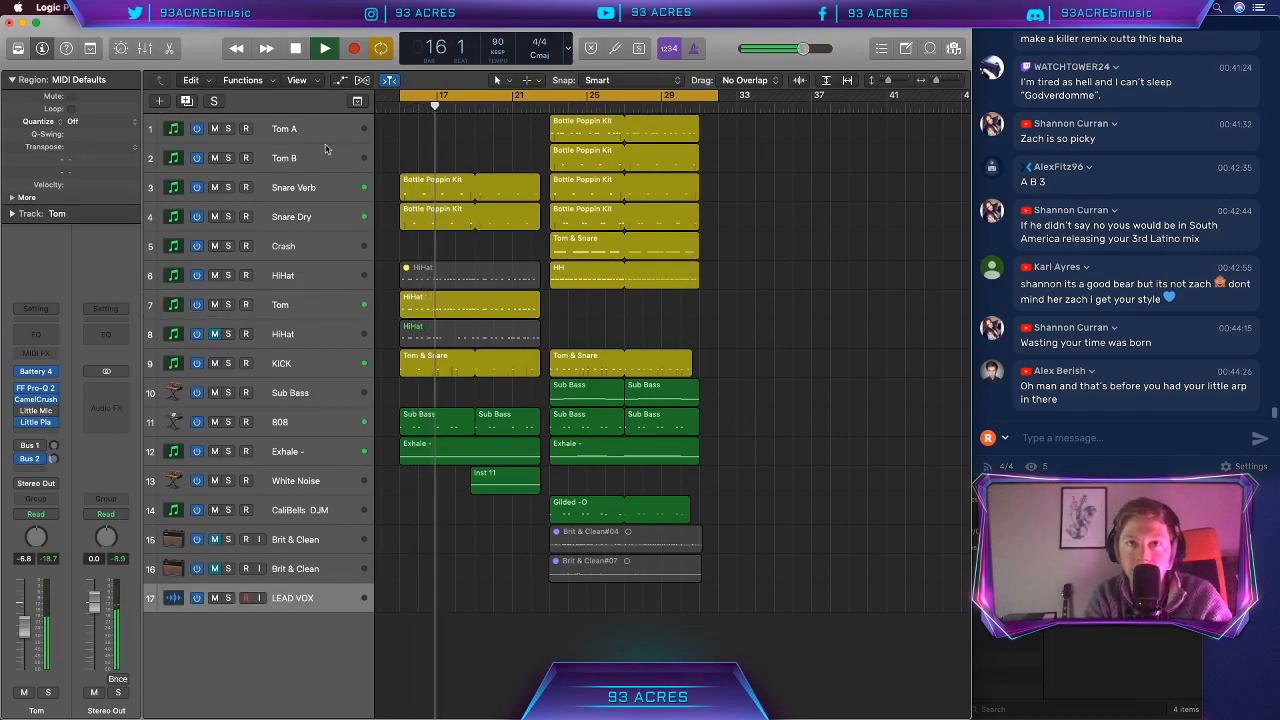
key("alt+super+n")
left_click(330, 62)
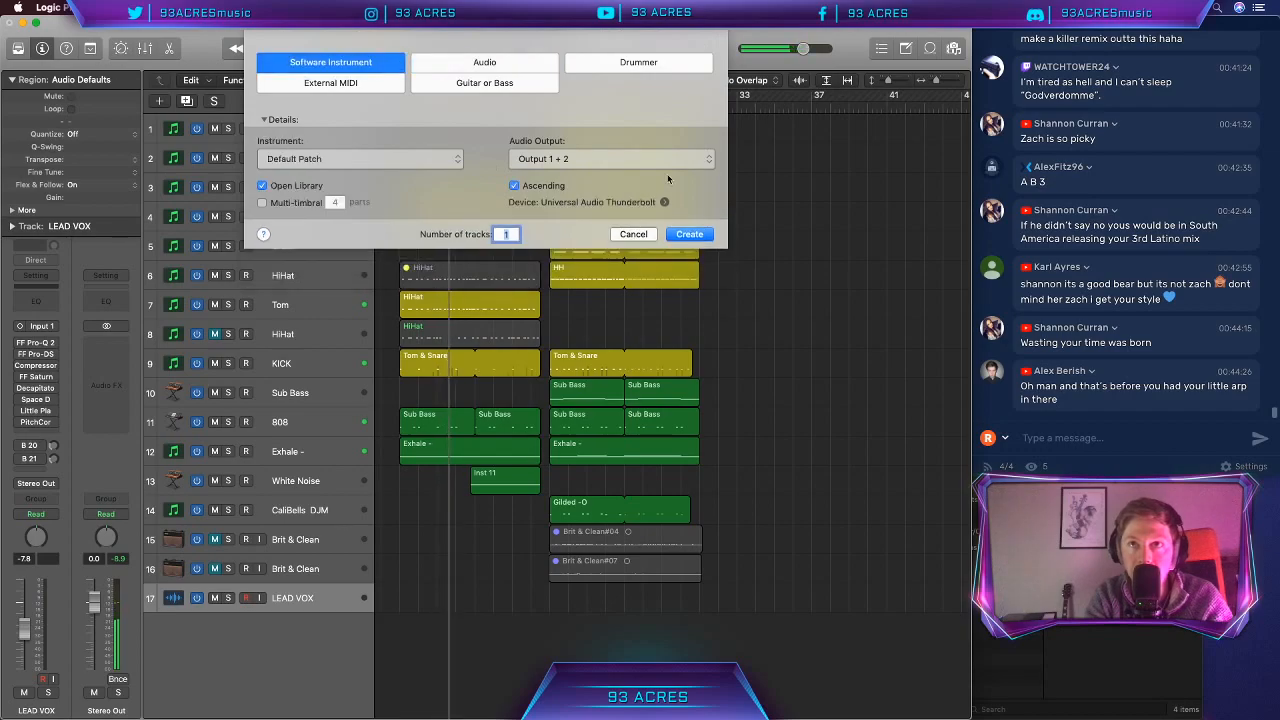
left_click(690, 234)
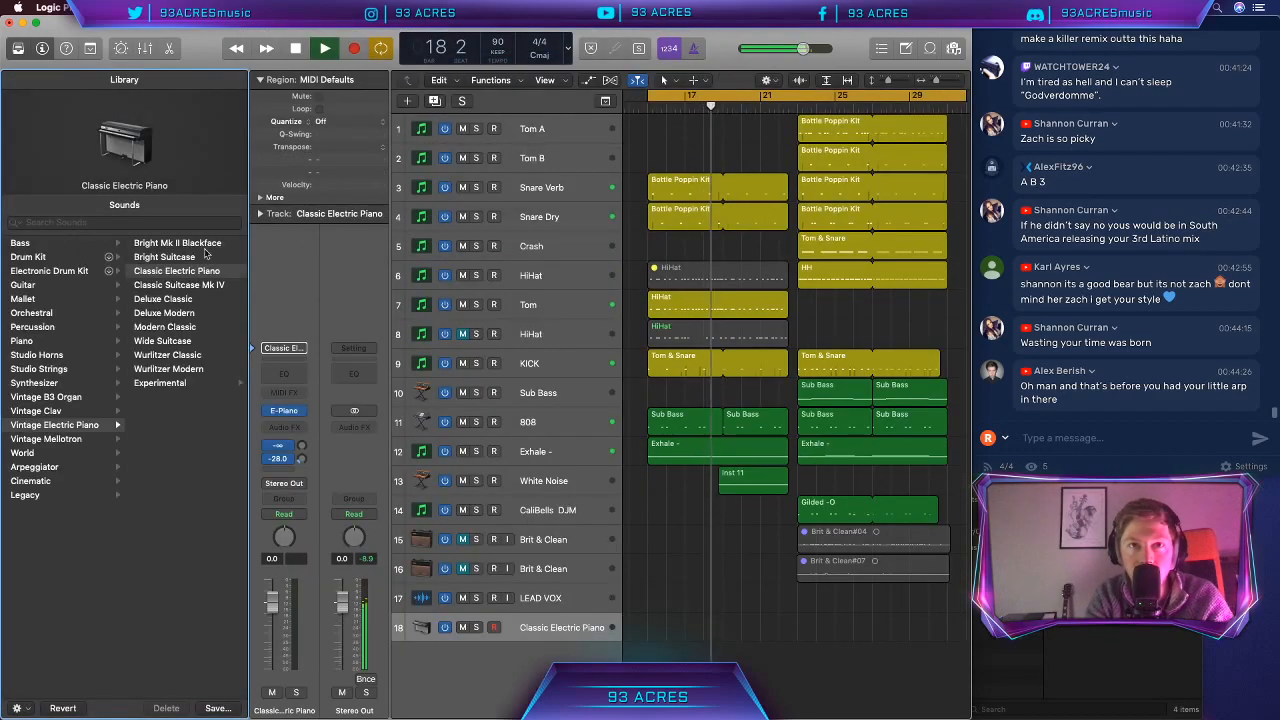
left_click(18, 49)
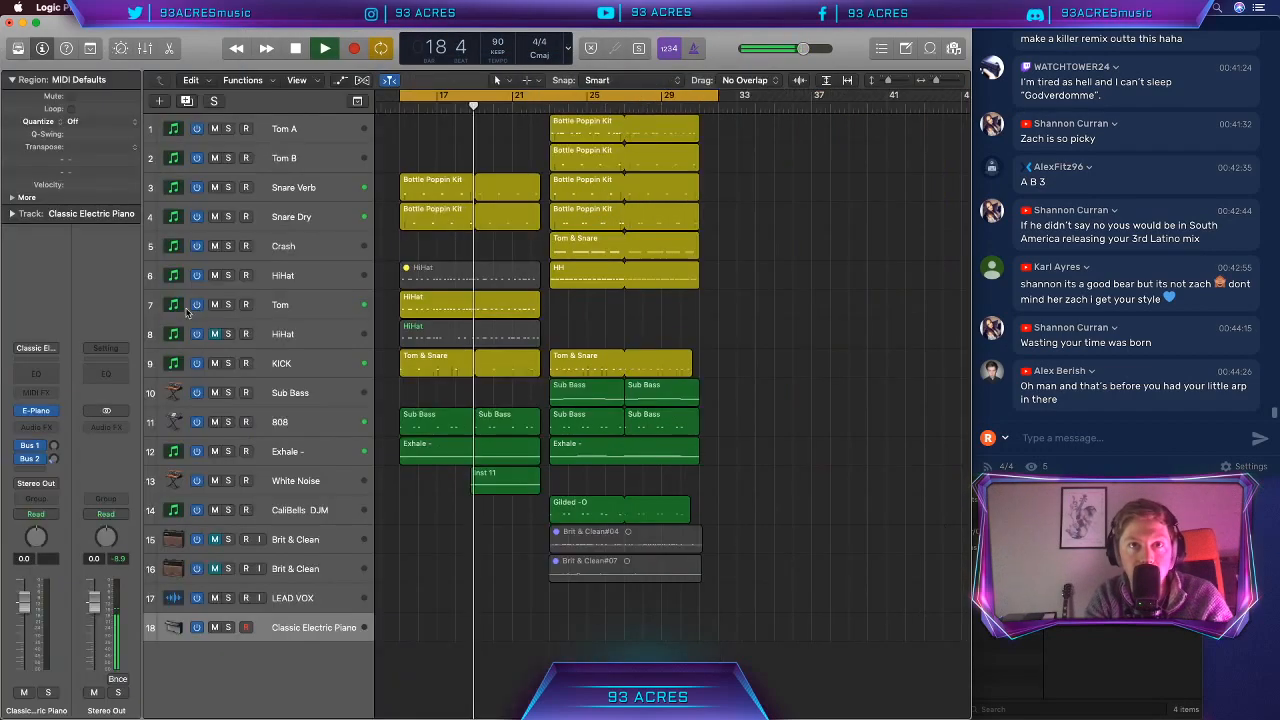
Step: Replace the new track's electric piano instrument with Addictive Keys and close the plug-in window
left_click(56, 411)
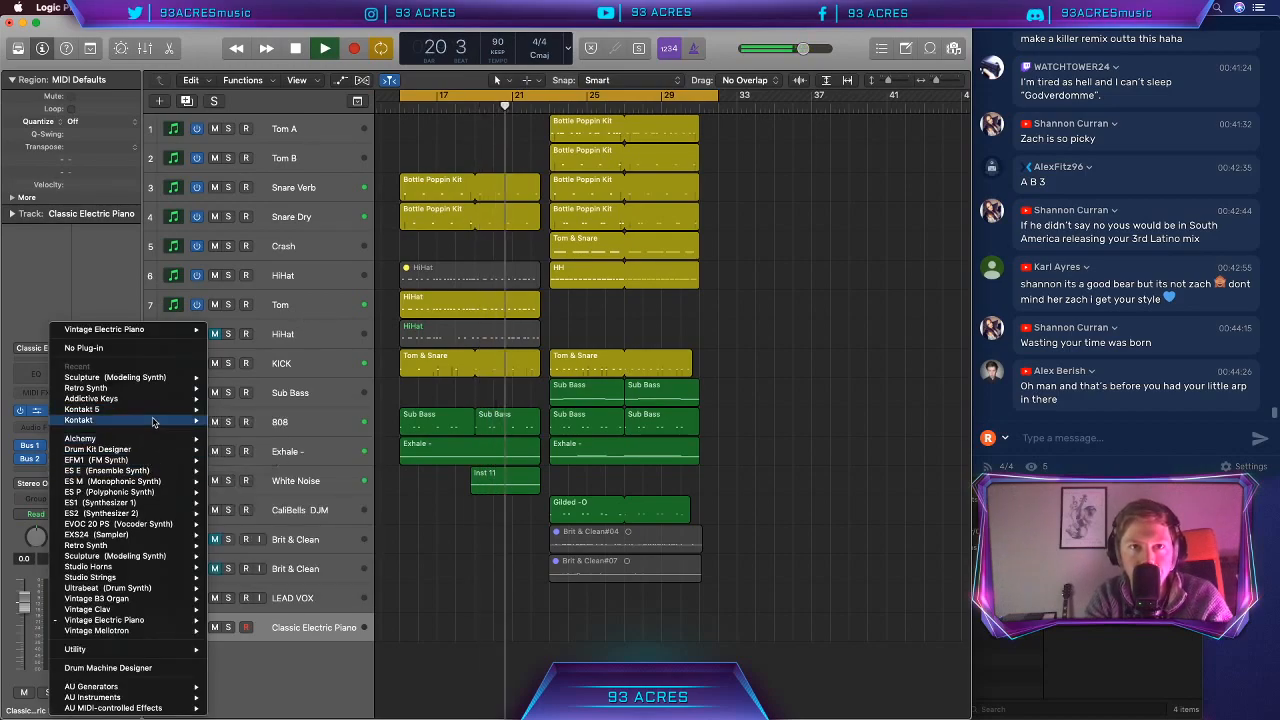
mouse_move(154, 402)
left_click(217, 401)
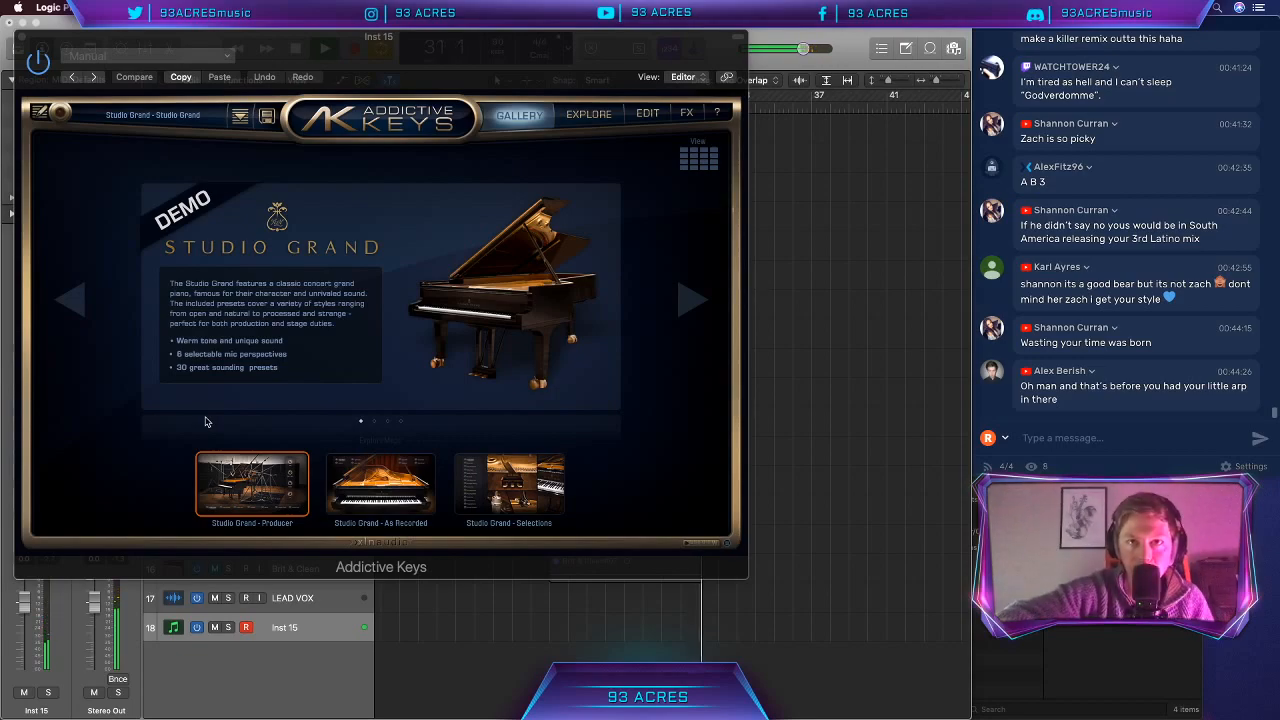
left_click(22, 39)
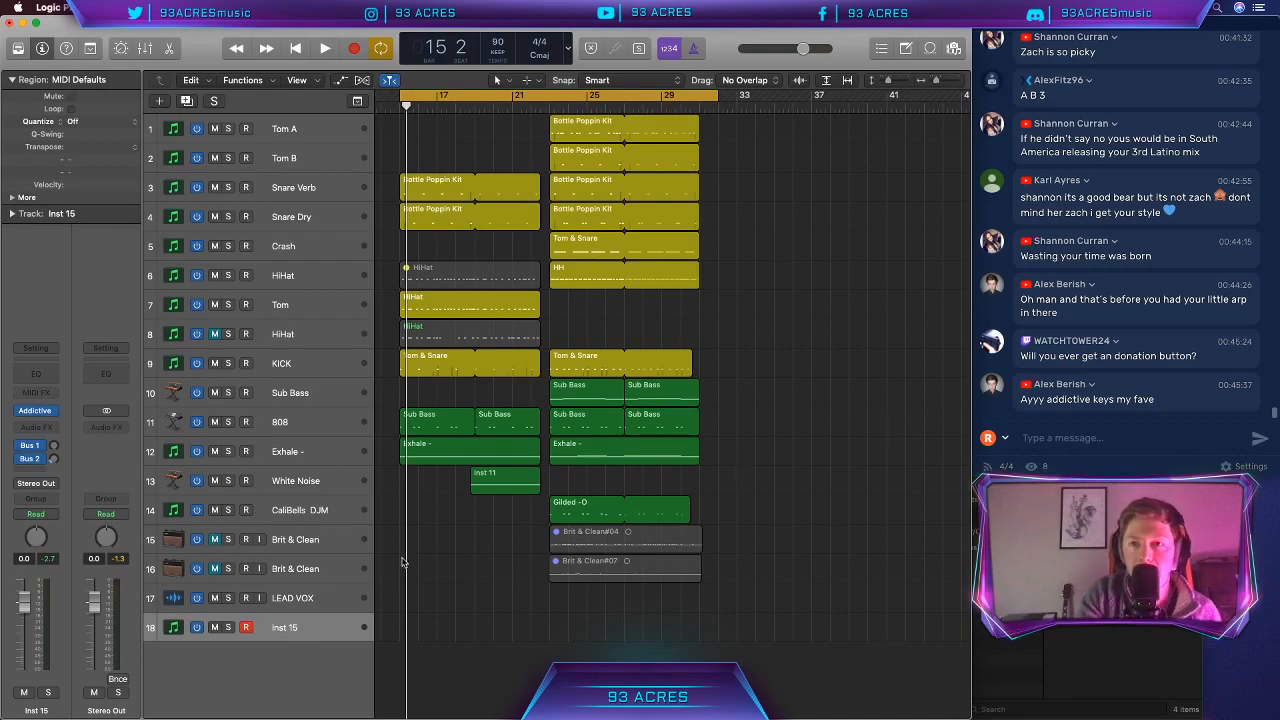
Step: Play from about bar 23 and solo the HiHat, KICK, Crash, Snare Dry, Snare Verb, Tom B and Tom A tracks
scroll(477, 243, "up", 1)
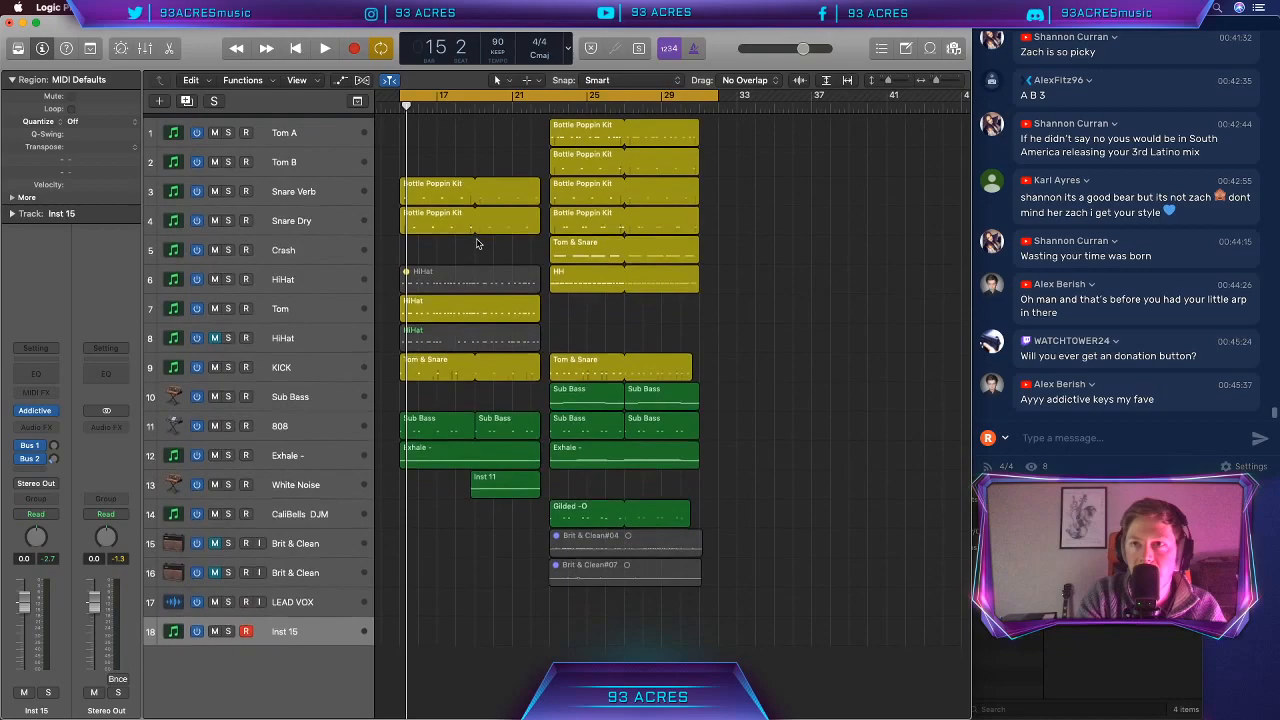
double_click(552, 101)
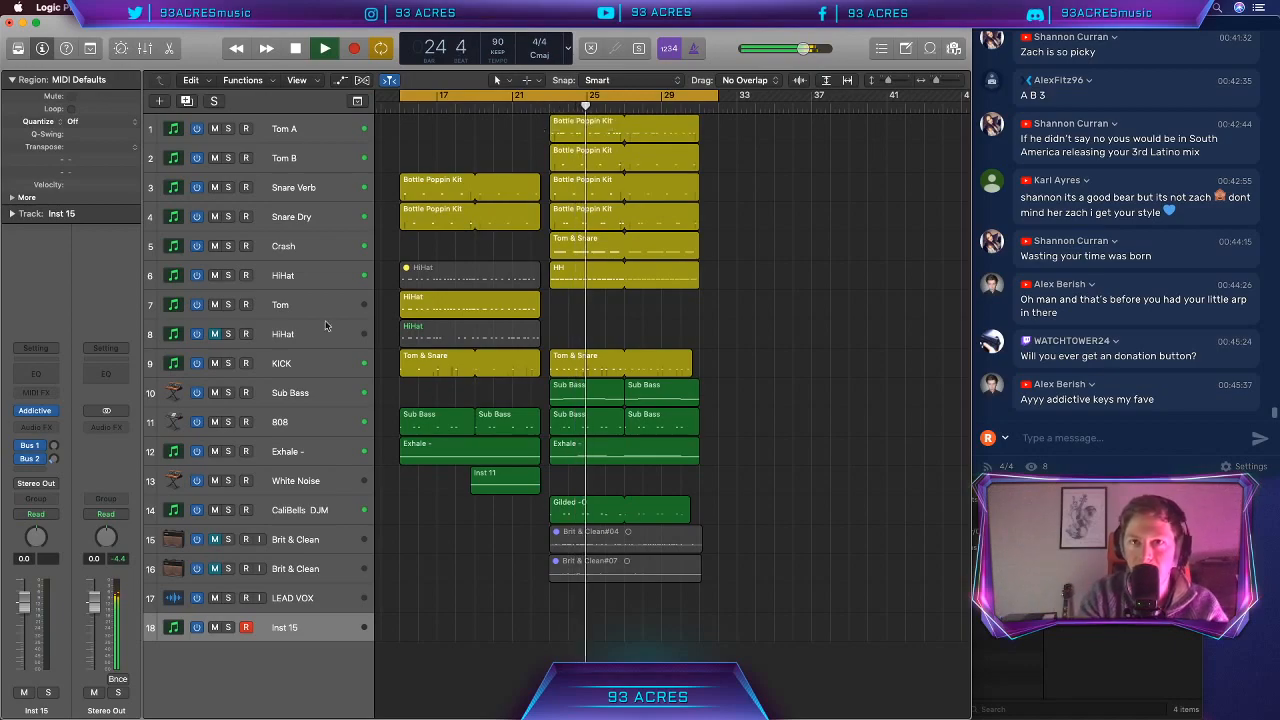
left_click(228, 275)
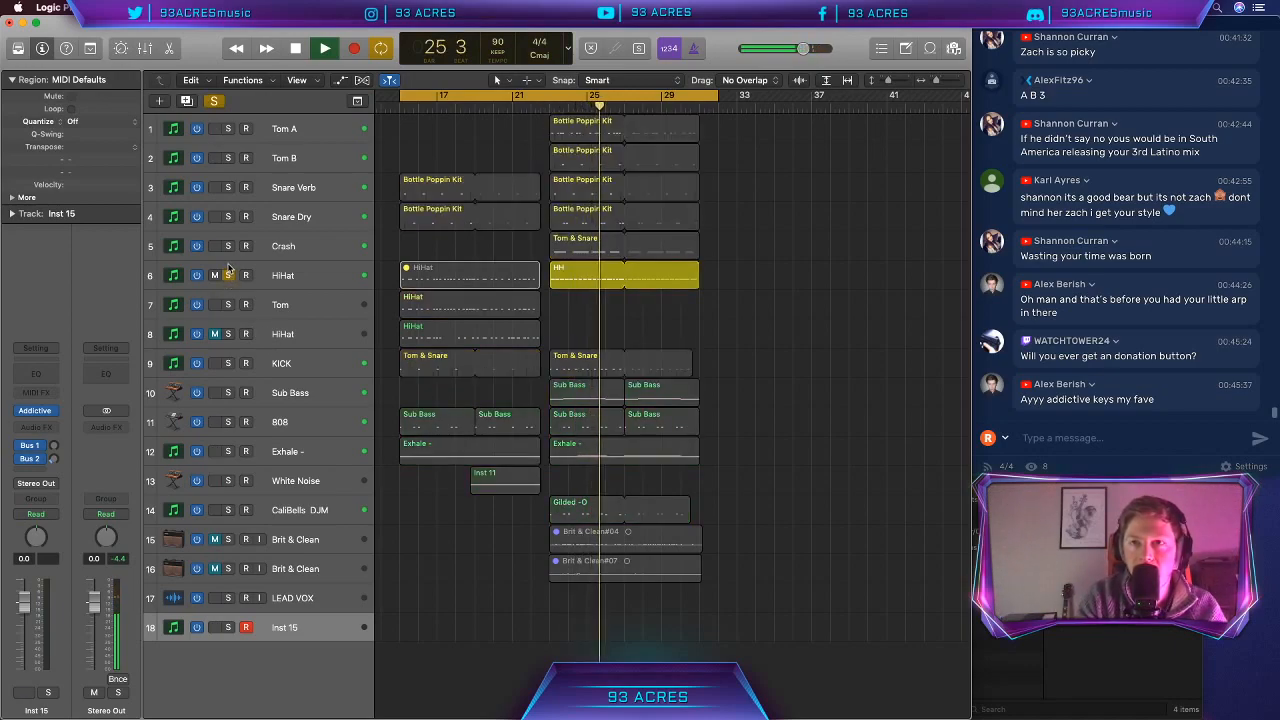
left_click(229, 363)
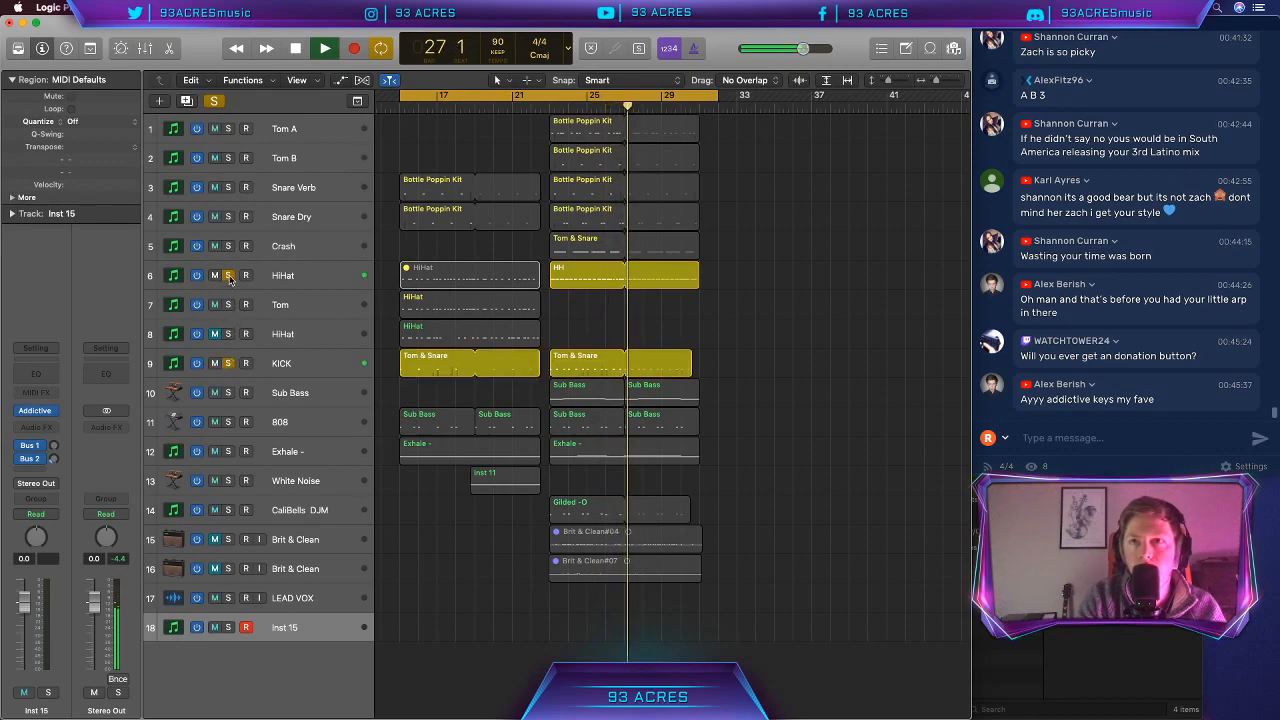
left_click(228, 245)
left_click(228, 216)
left_click(228, 187)
left_click(228, 158)
left_click(228, 128)
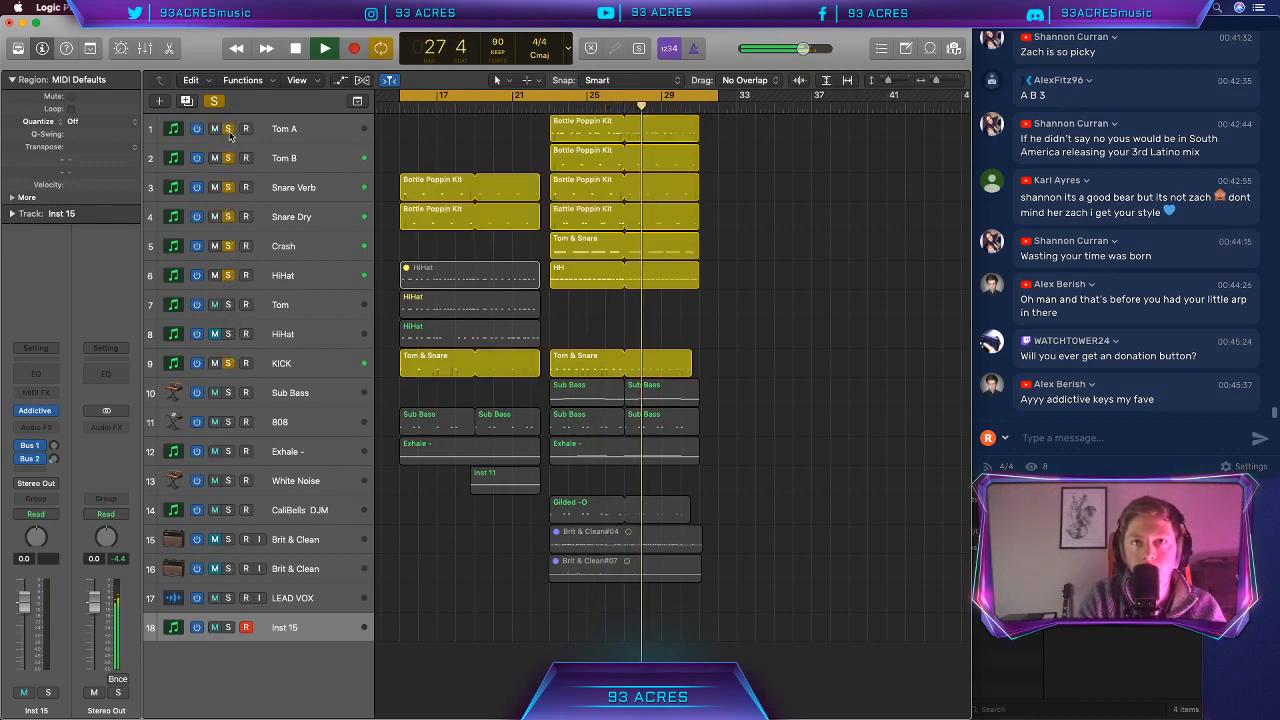
Step: Unsolo Snare Dry, Crash, HiHat and KICK to audition the toms with Snare Verb, and stop playback at bar 30
left_click(228, 216)
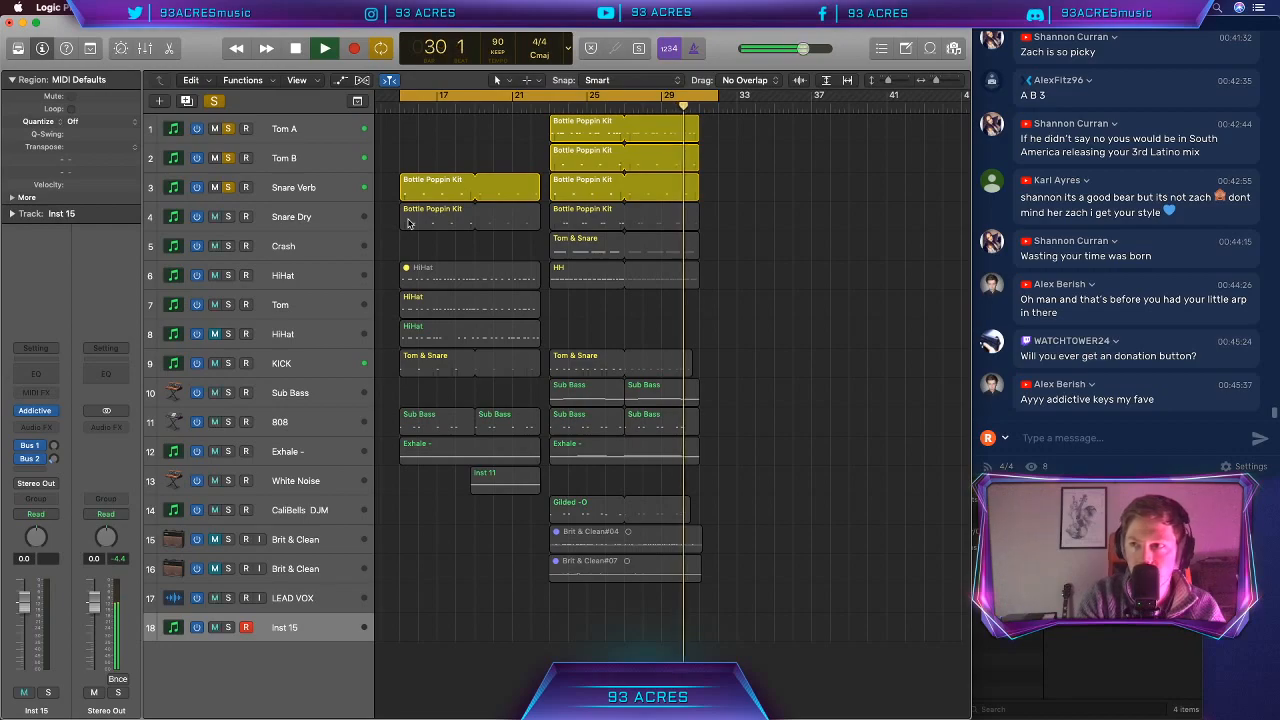
key("space")
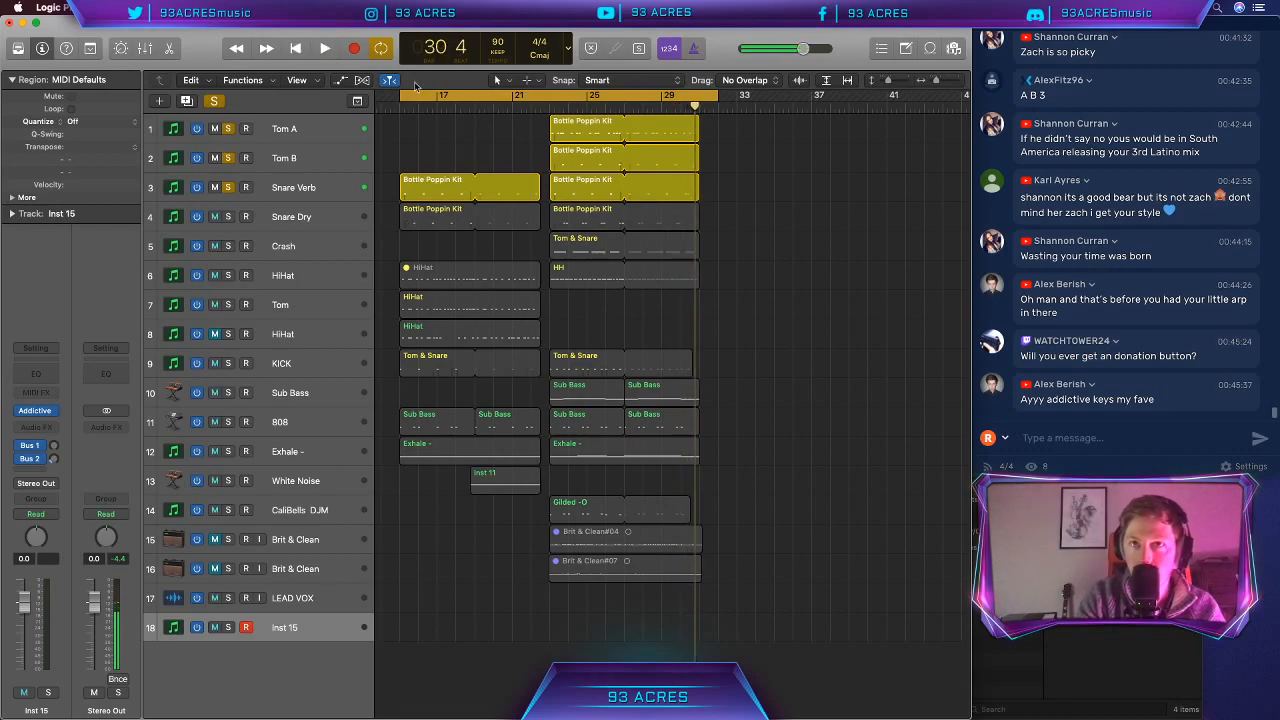
Step: Clear all track solos, and play Wasting Your Time from the Mac Rose artist page in Spotify, skipping ahead to about 0:40
left_click(215, 101)
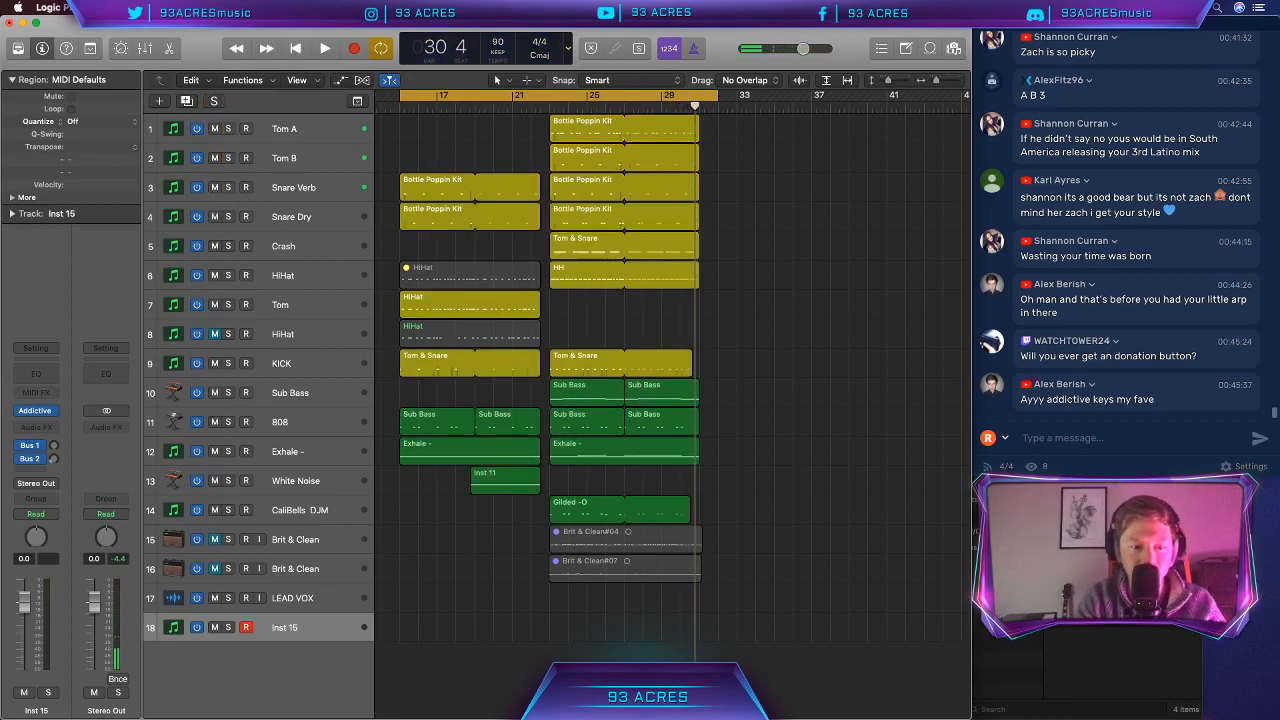
left_click(850, 718)
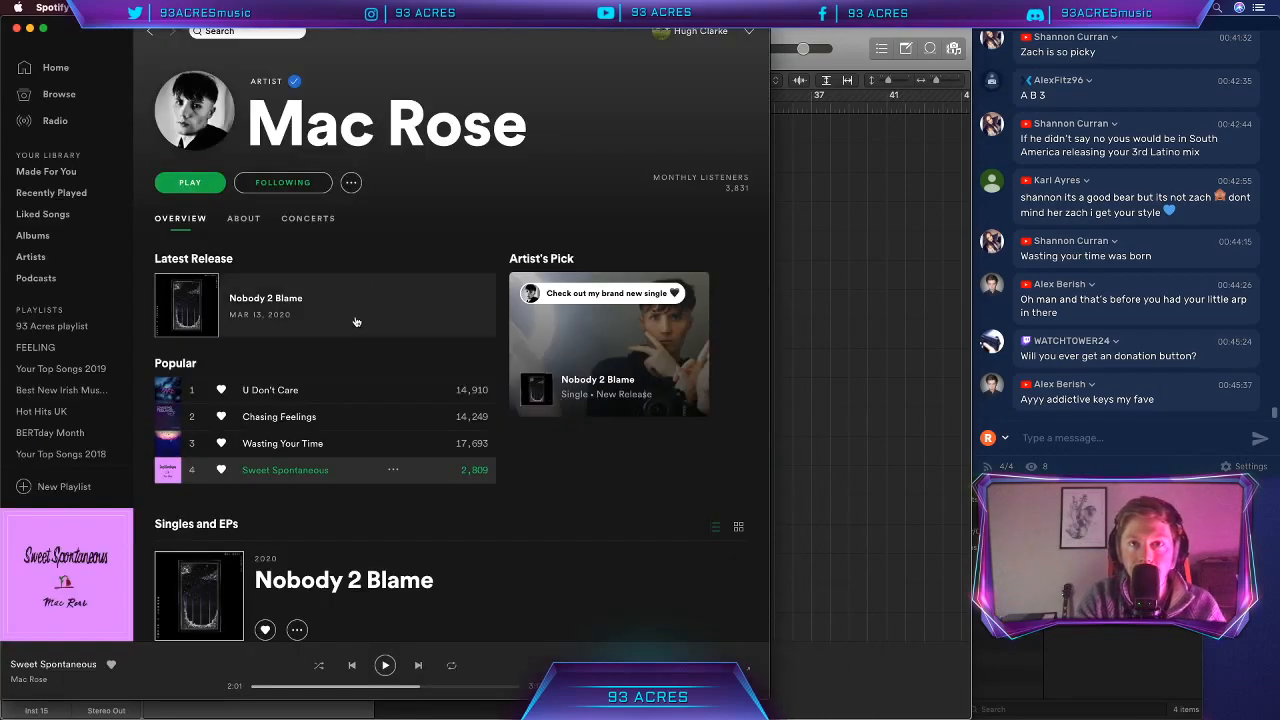
left_click(196, 443)
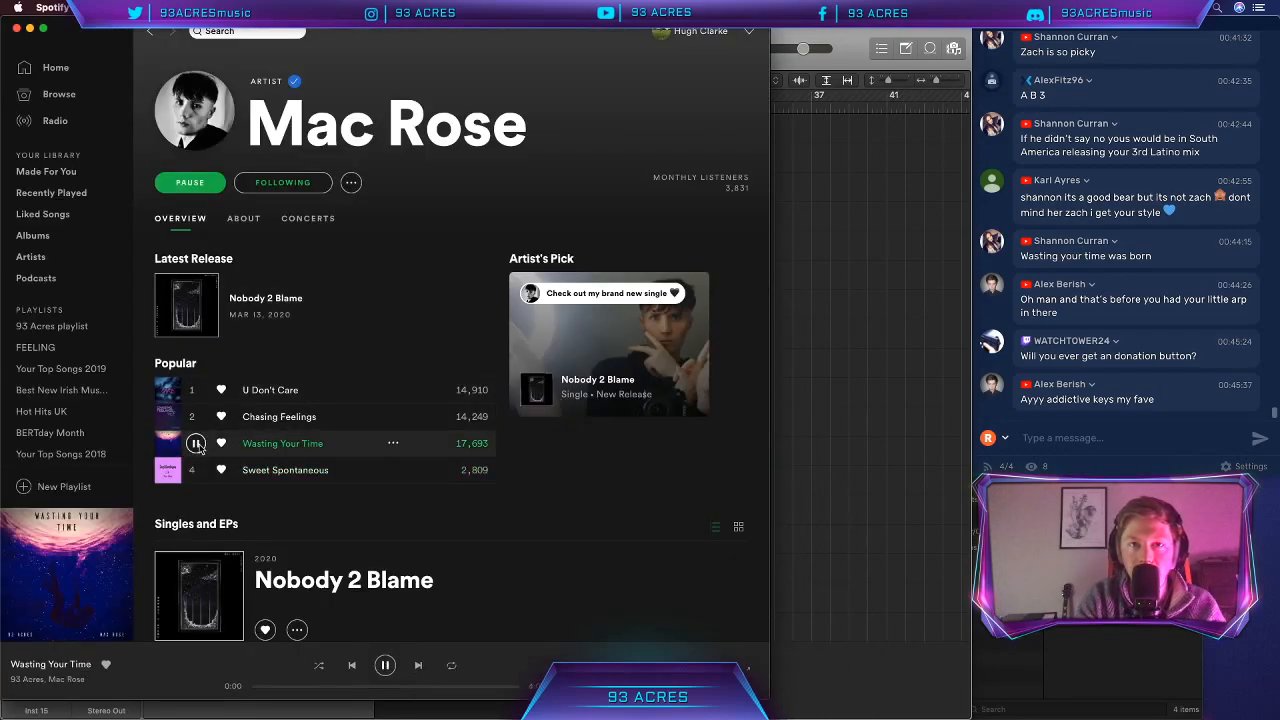
left_click(290, 688)
left_click_drag(290, 688, 294, 689)
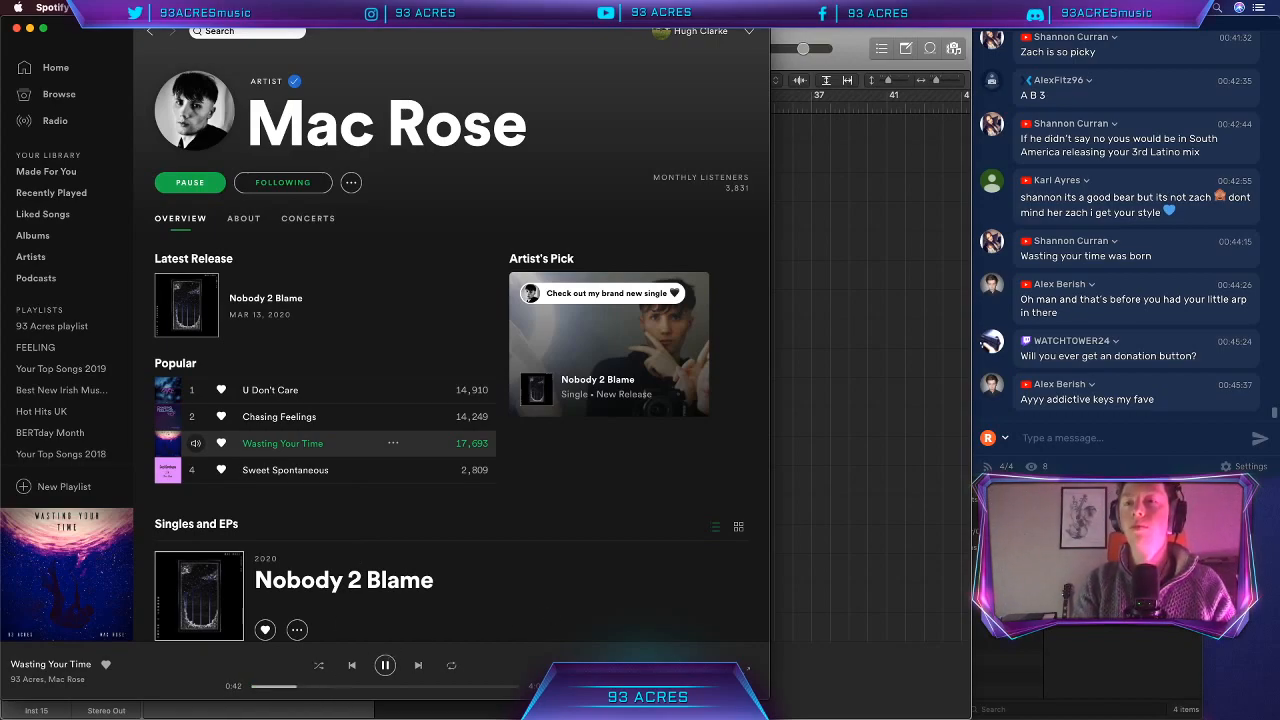
Step: Pause Wasting Your Time in Spotify and return to the Mac Rose 3 project in Logic Pro
left_click(786, 475)
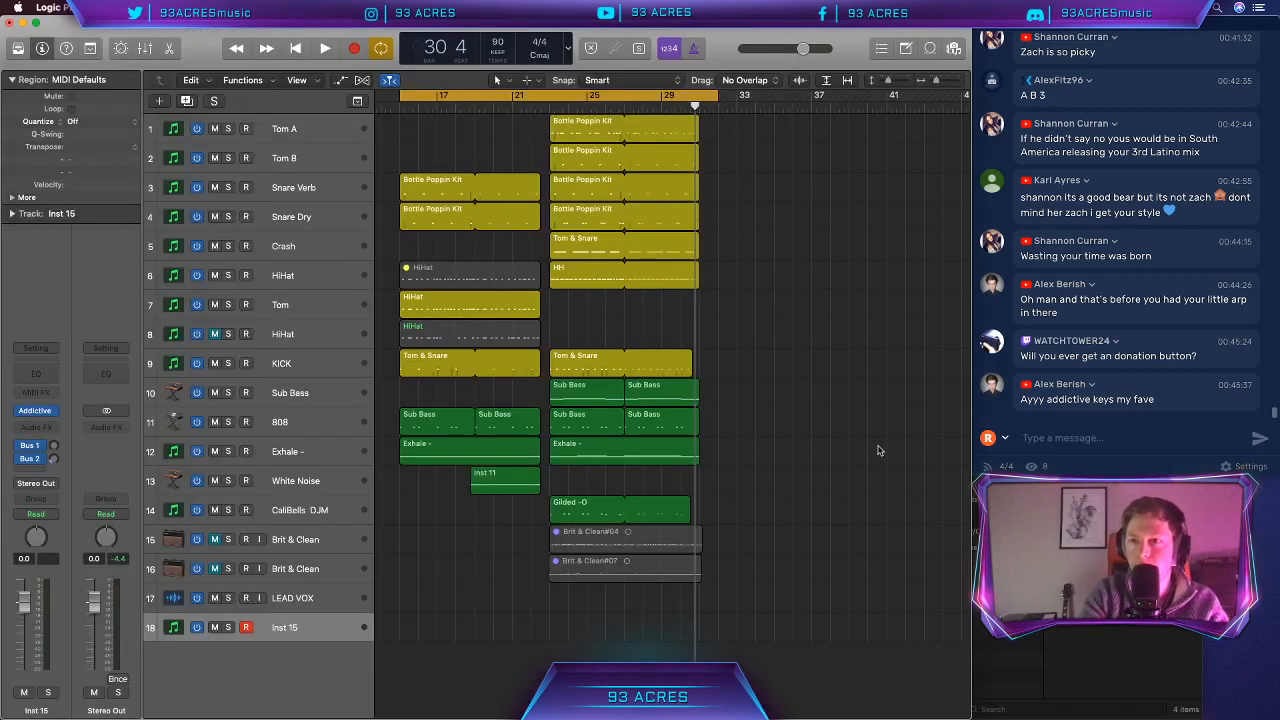
key("ctrl+Up")
left_click(337, 481)
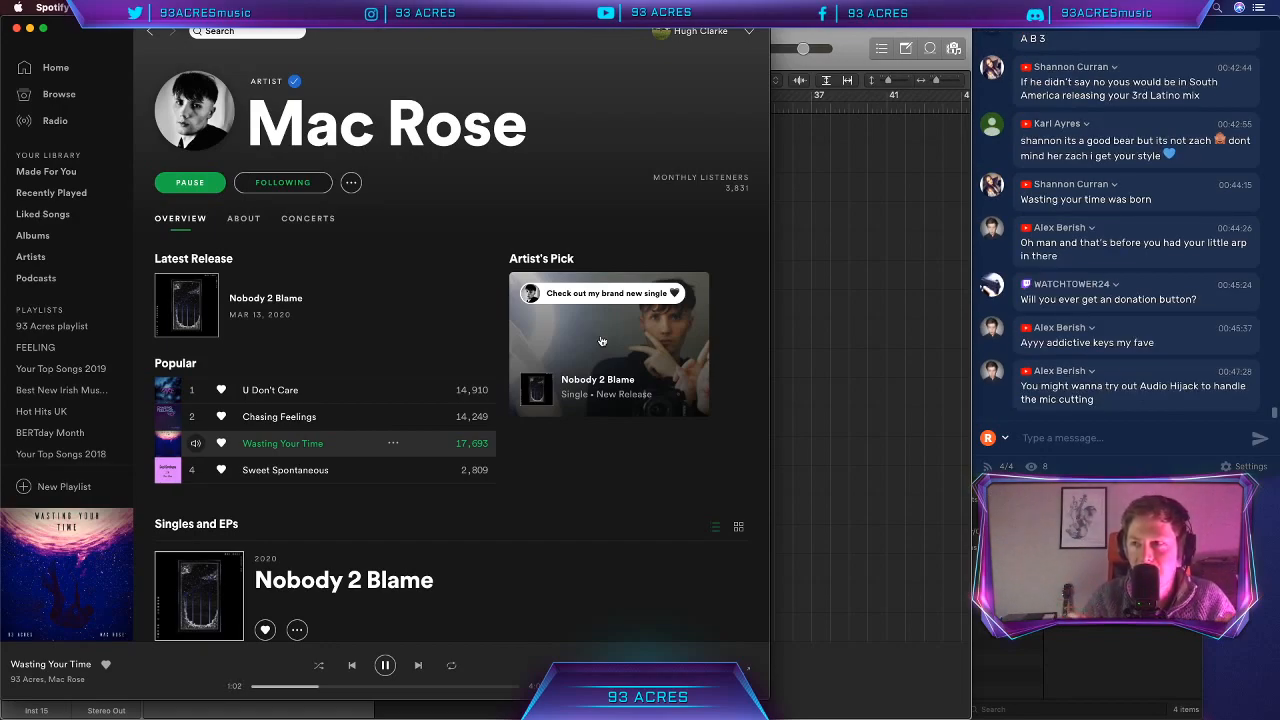
left_click(384, 666)
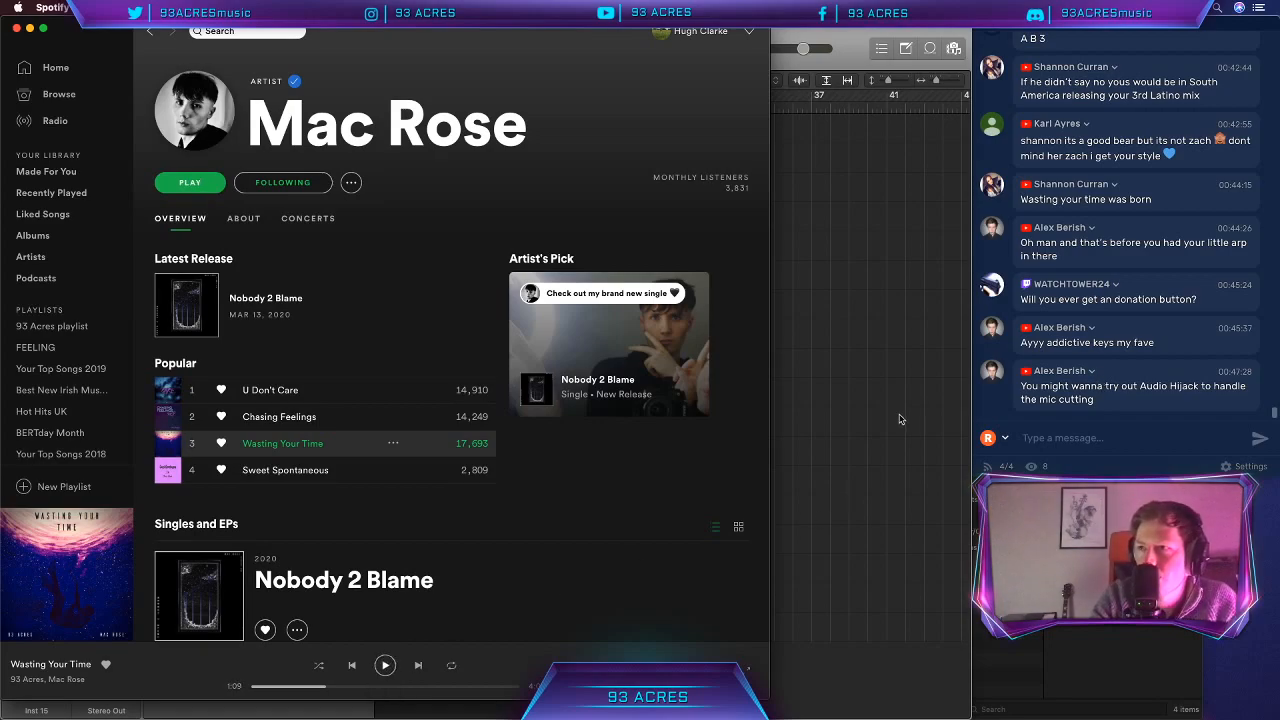
key("super+Tab")
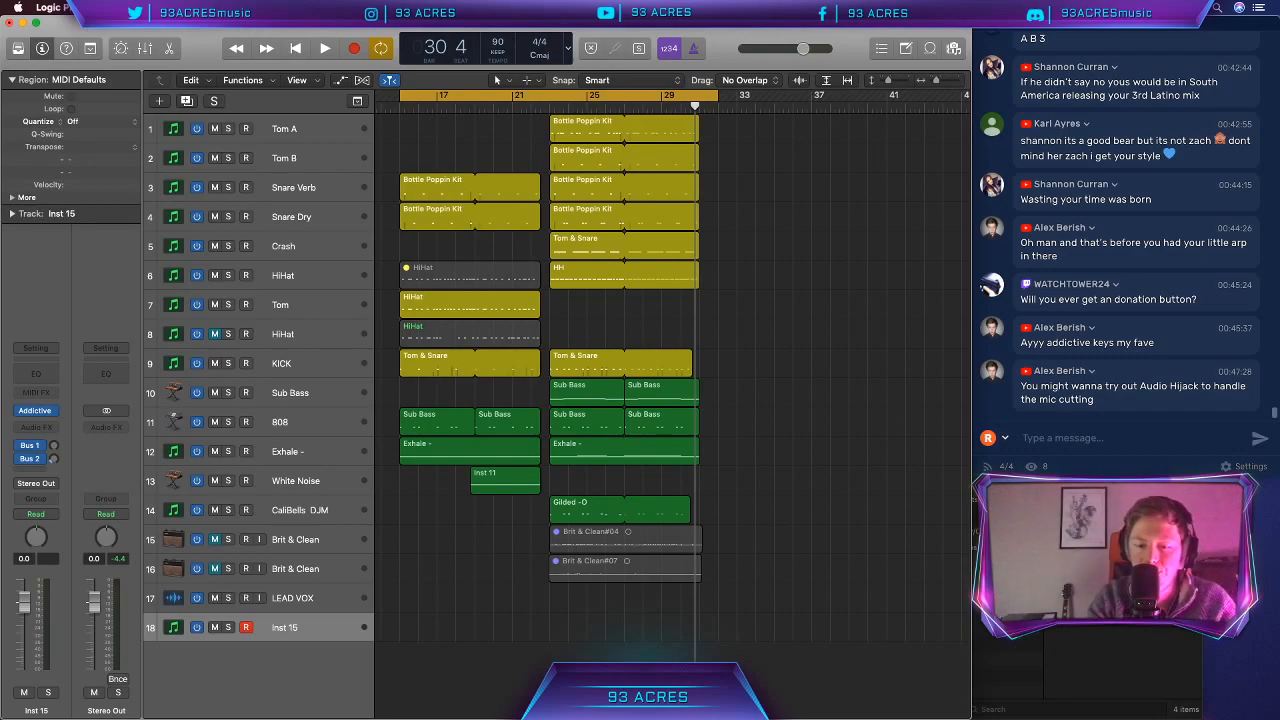
Step: Switch to Loopback and examine how the Logic Pro X device is routed to its output channels and the Soundflower (2ch) monitor
left_click_drag(655, 717, 351, 76)
scroll(269, 302, "up", 1)
scroll(269, 302, "up", 3)
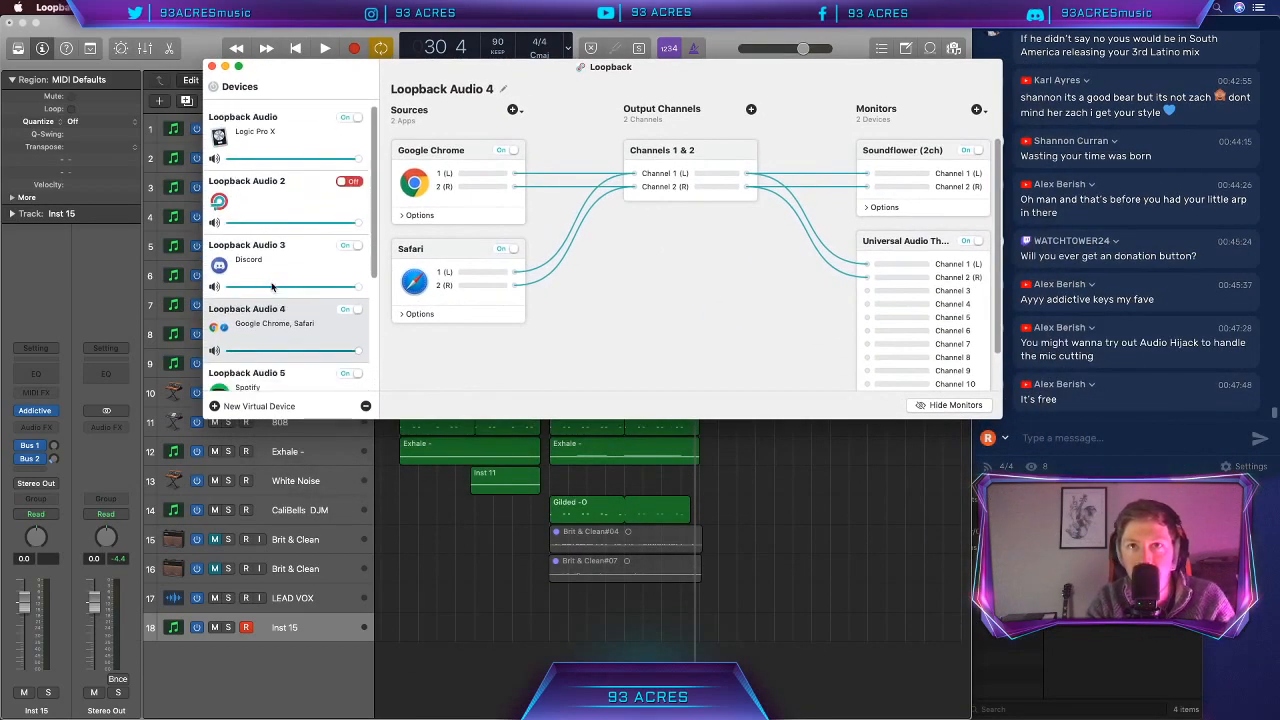
left_click(300, 126)
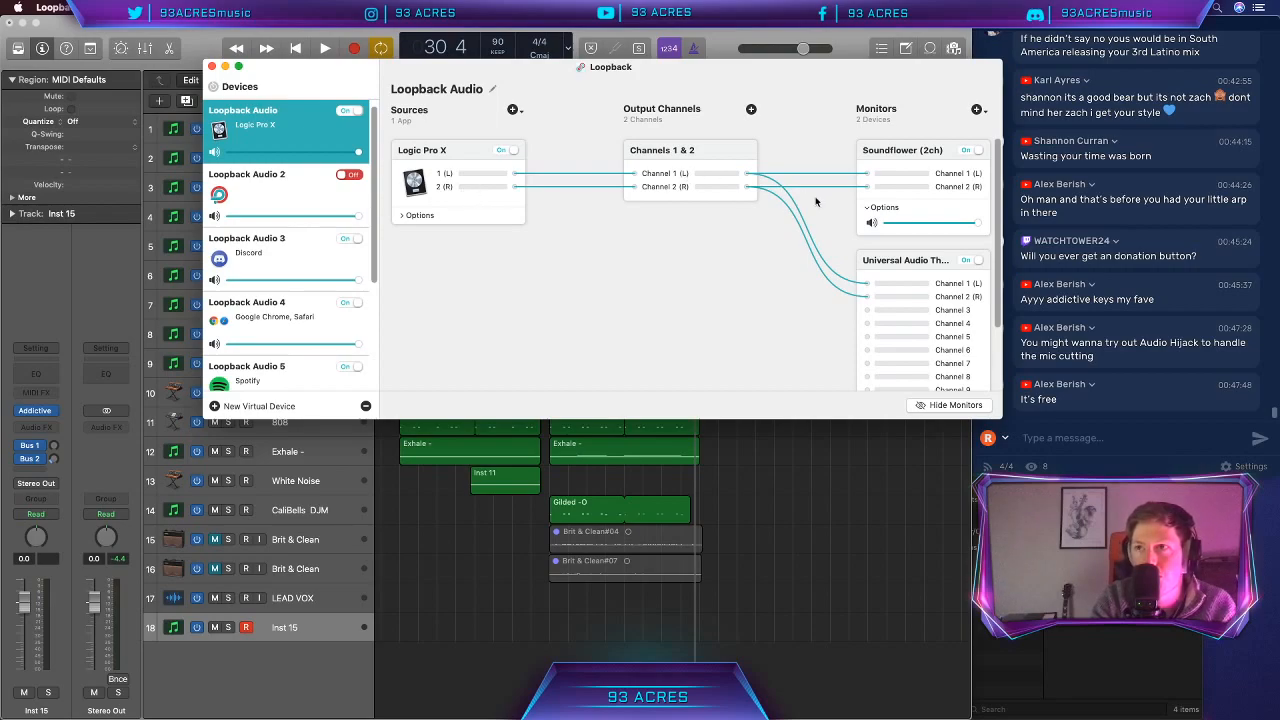
left_click(897, 153)
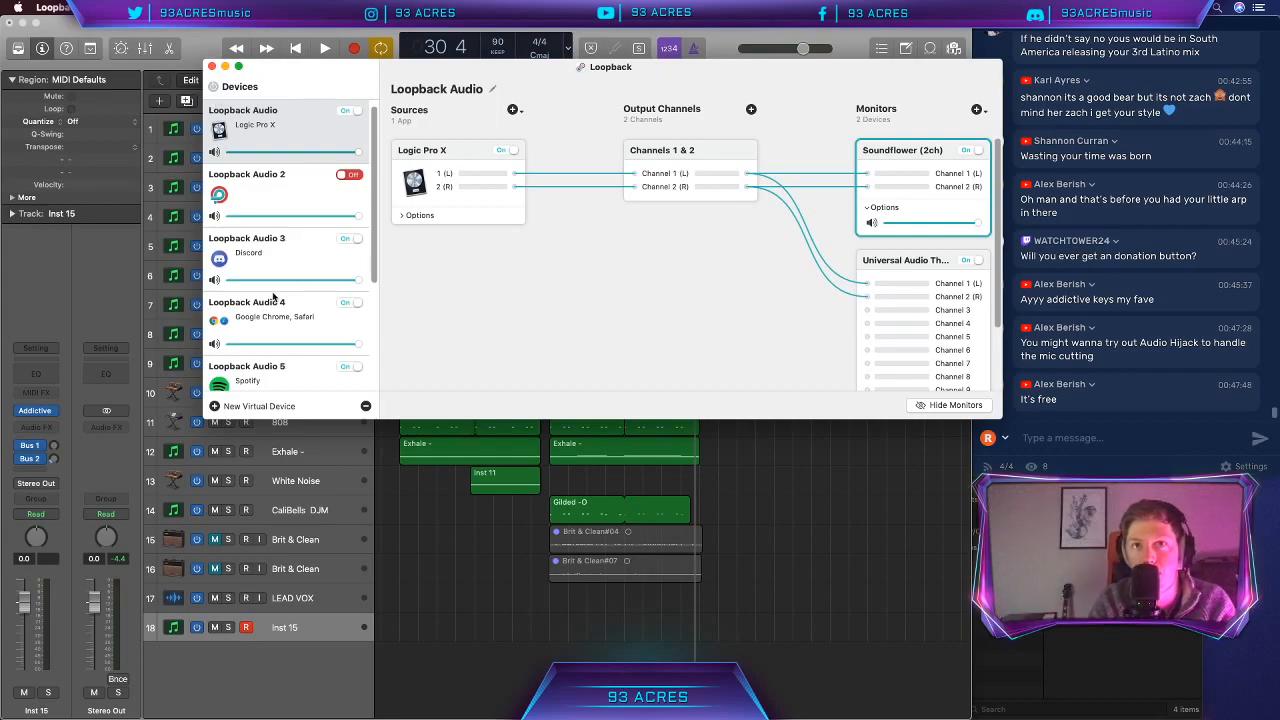
Step: Look through the Chrome and Safari, iTunes and Splice virtual devices, and close the Loopback window
left_click(285, 259)
scroll(285, 259, "down", 1)
left_click(286, 268)
scroll(286, 255, "down", 3)
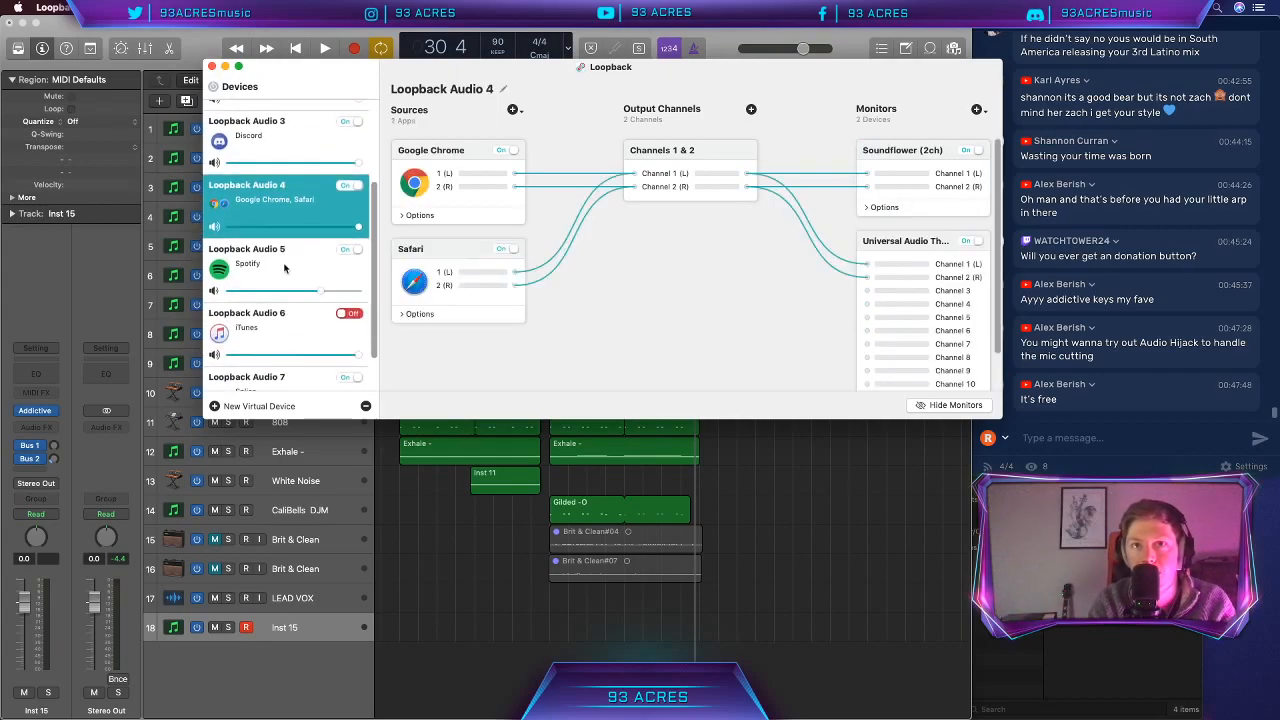
left_click(286, 292)
scroll(290, 290, "down", 1)
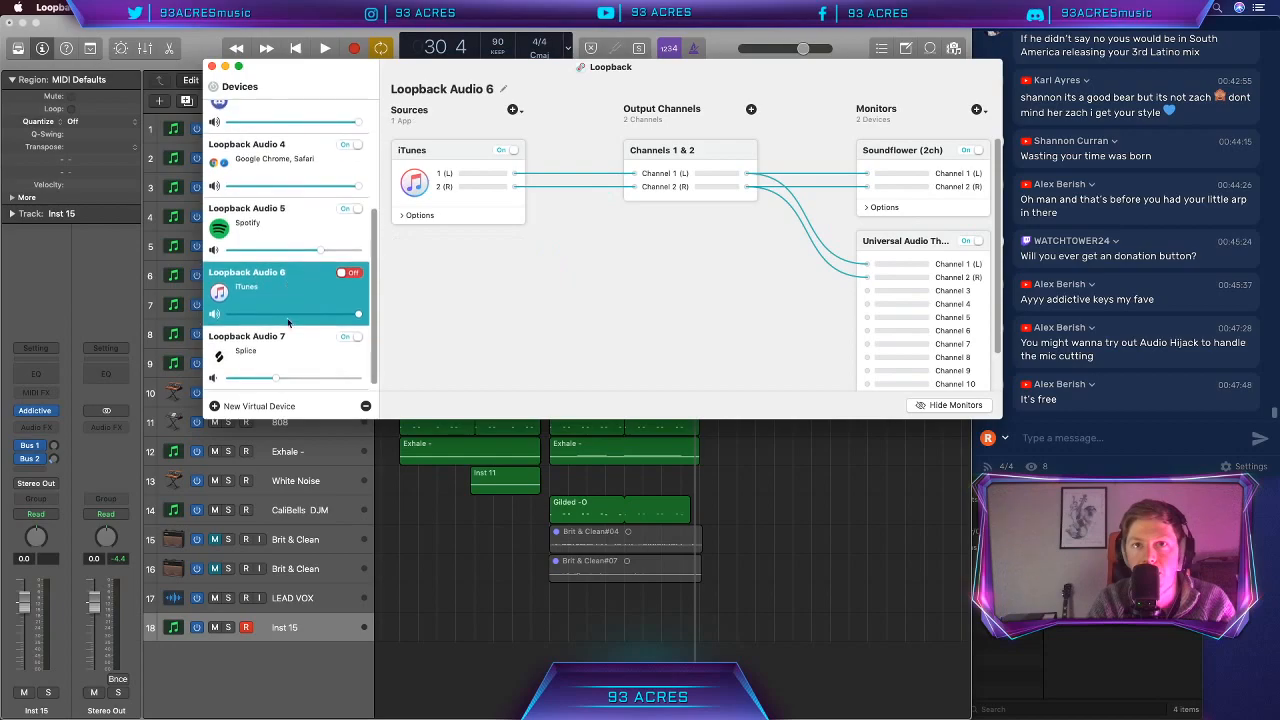
left_click(312, 340)
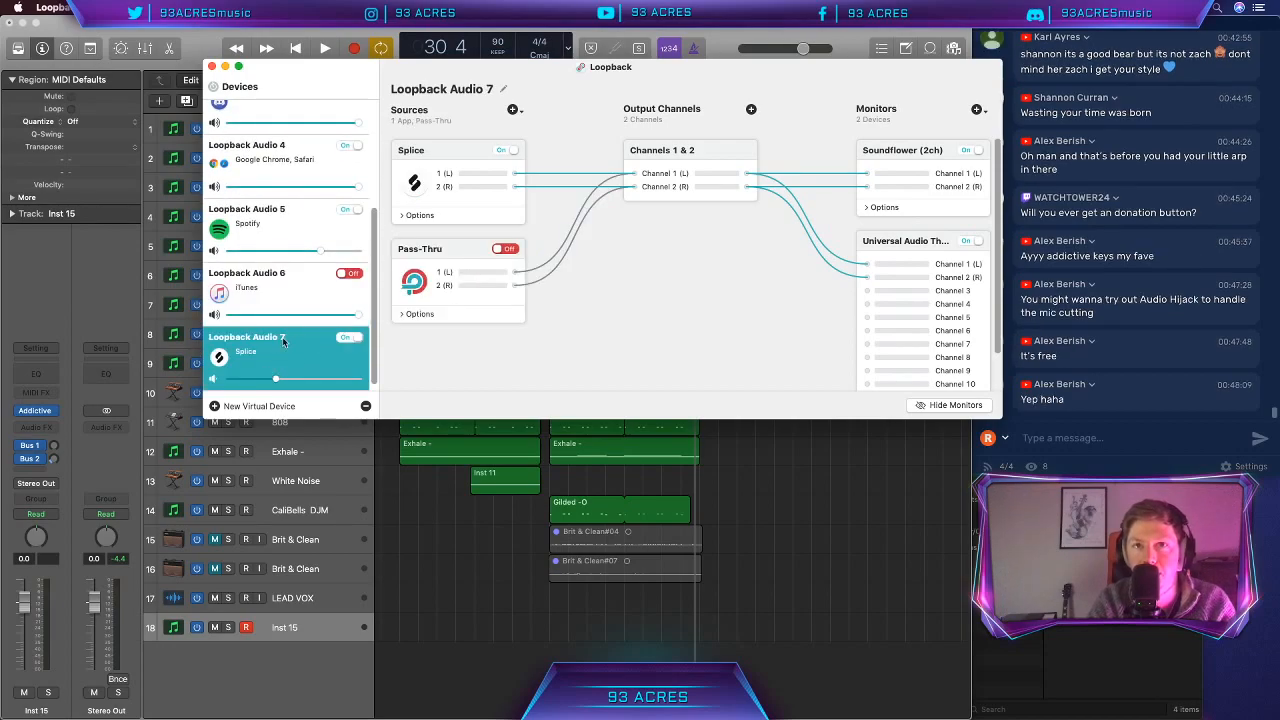
scroll(283, 341, "up", 1)
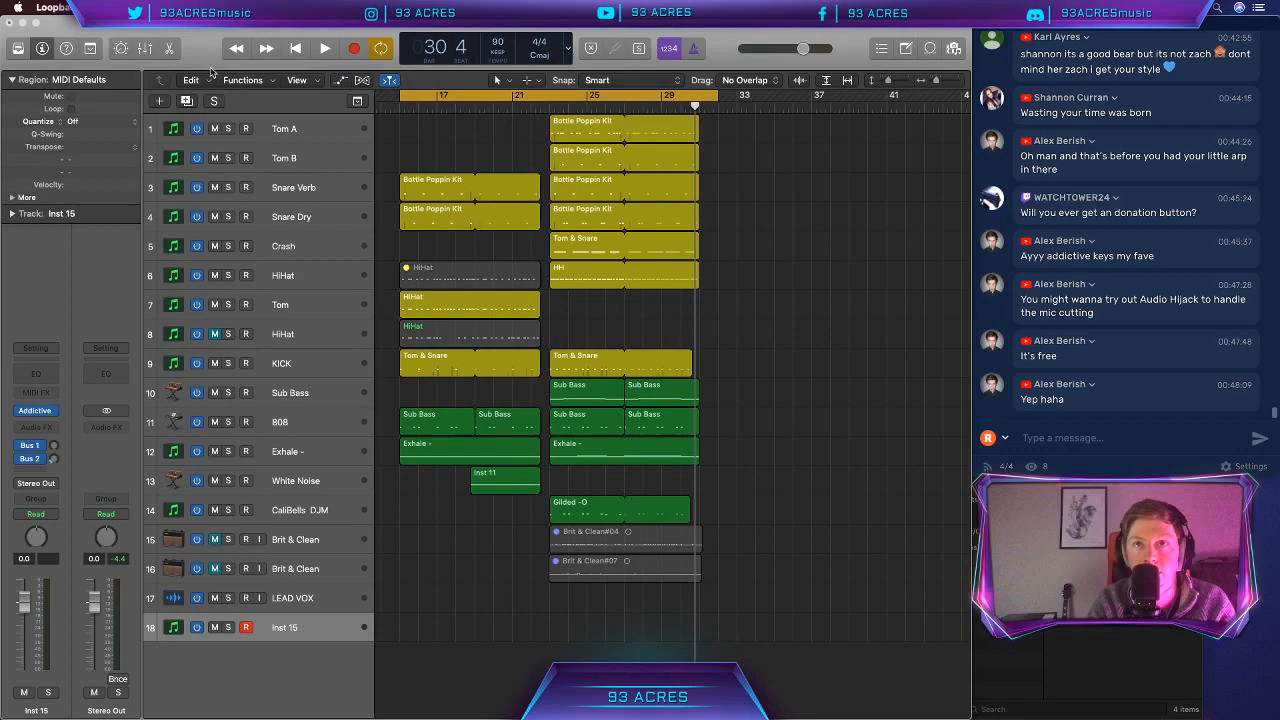
left_click(211, 66)
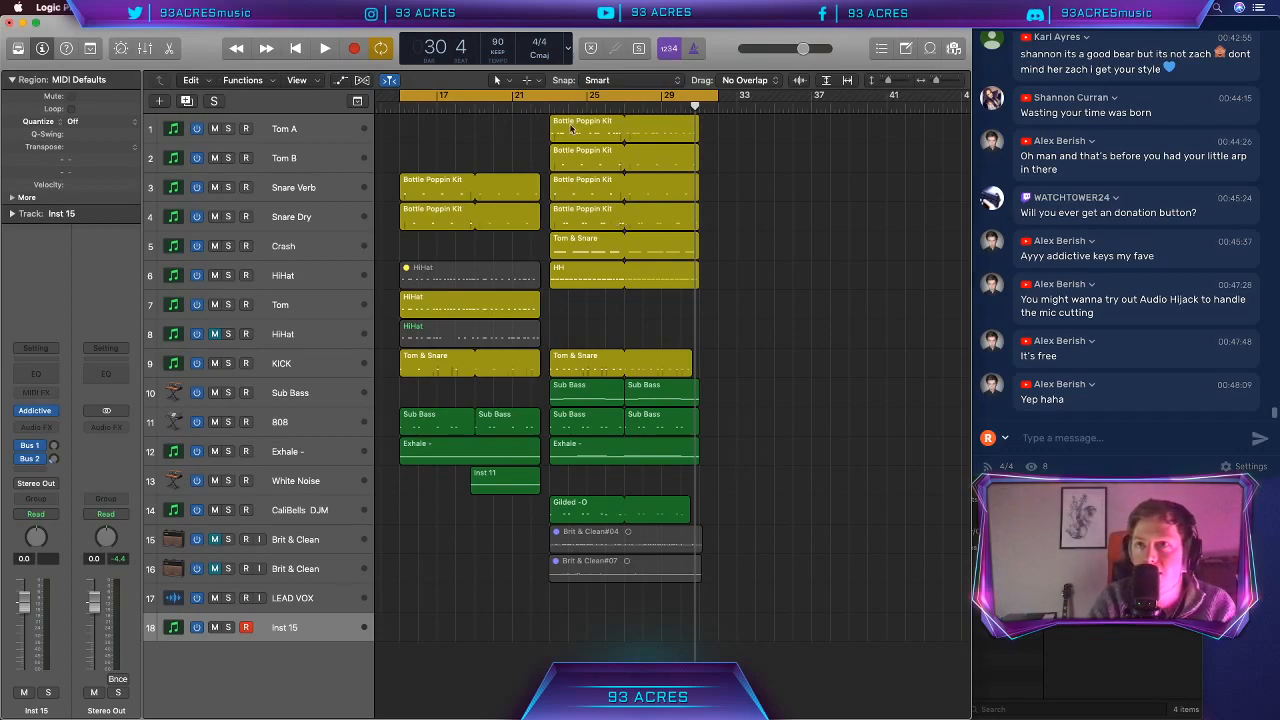
Step: Play the full Mac Rose 3 beat from about bar 23 and stop at bar 26
double_click(549, 104)
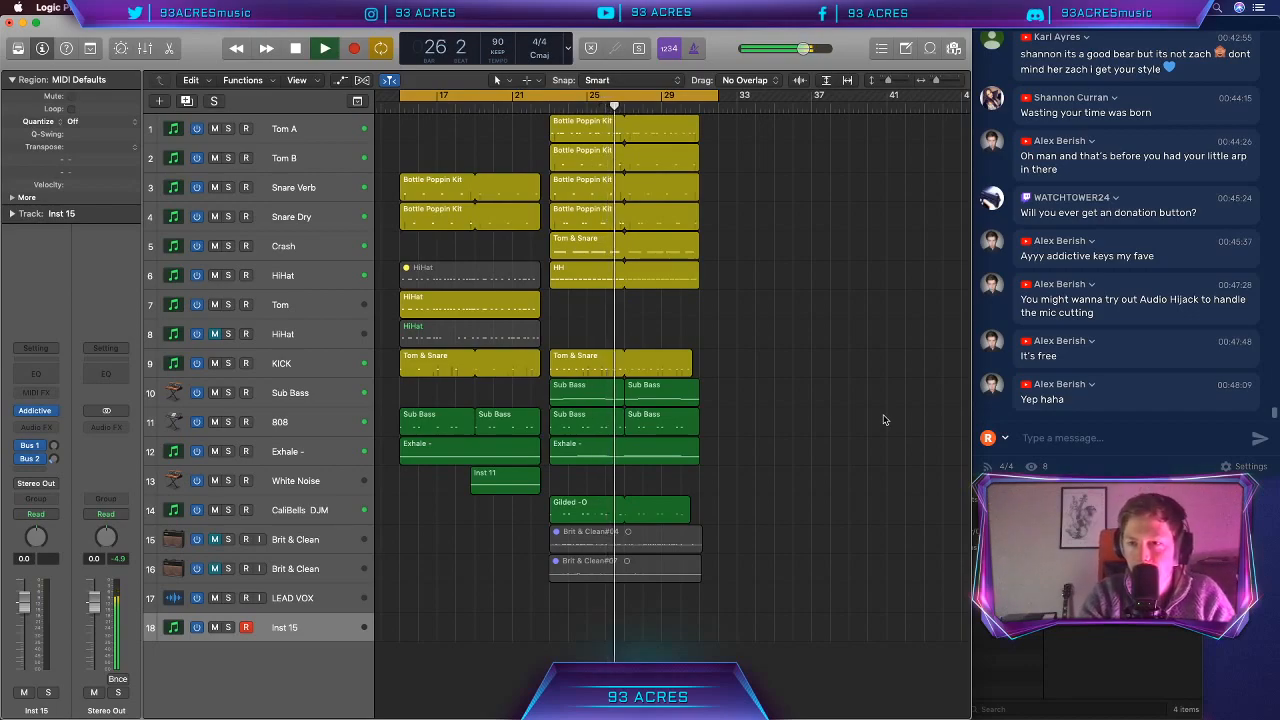
key("space")
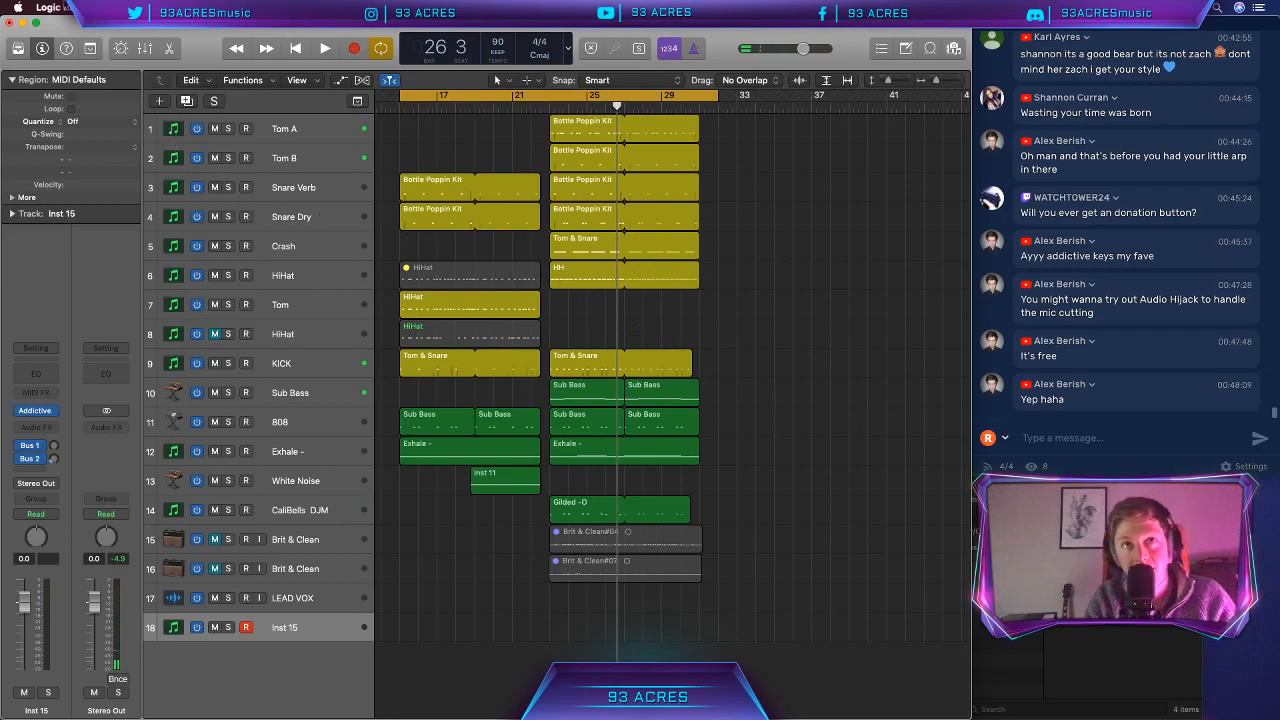
Step: Open the Mac Rose 4 project from the Logic folder, closing Mac Rose 3 and saving its changes
left_click(105, 7)
mouse_move(201, 62)
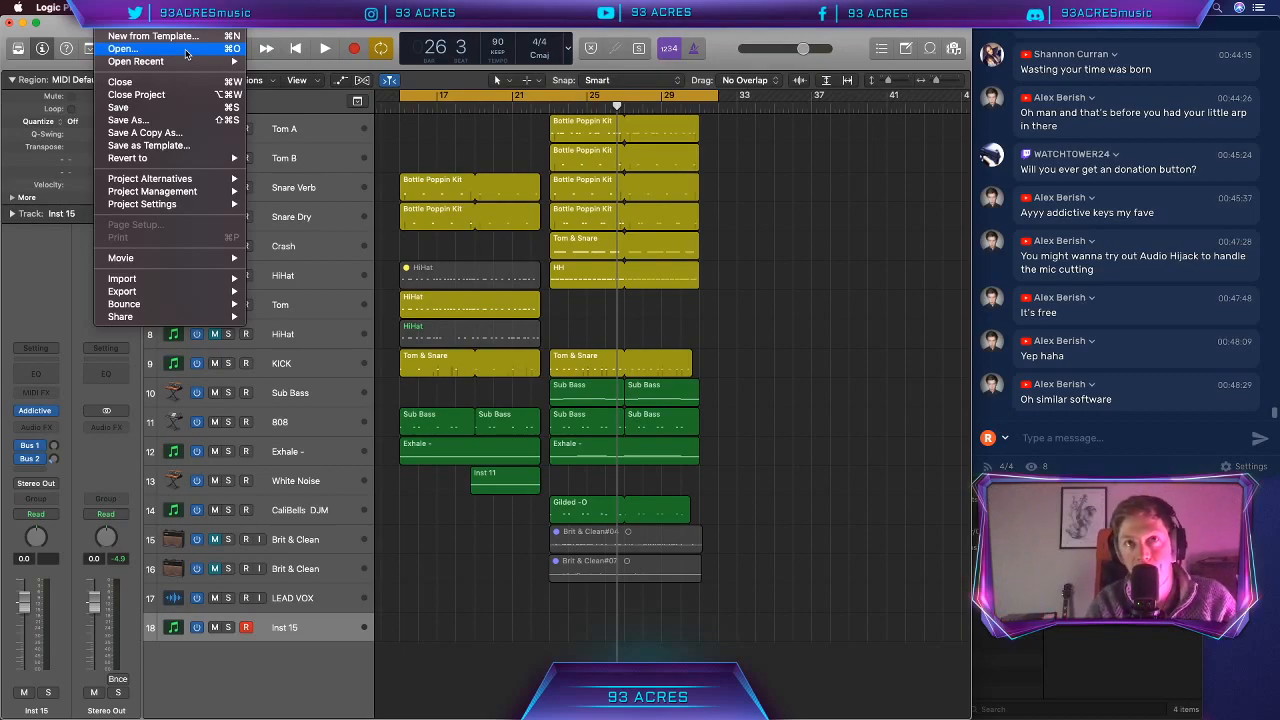
left_click(185, 50)
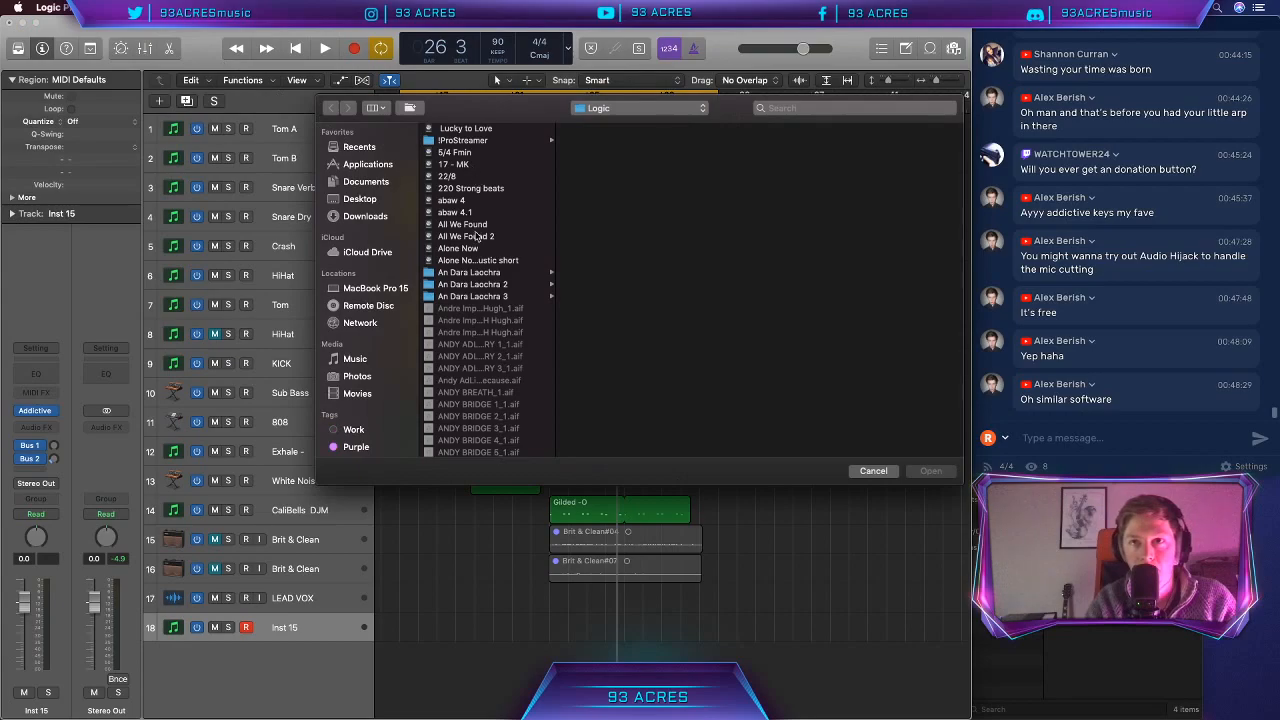
scroll(476, 236, "down", 10)
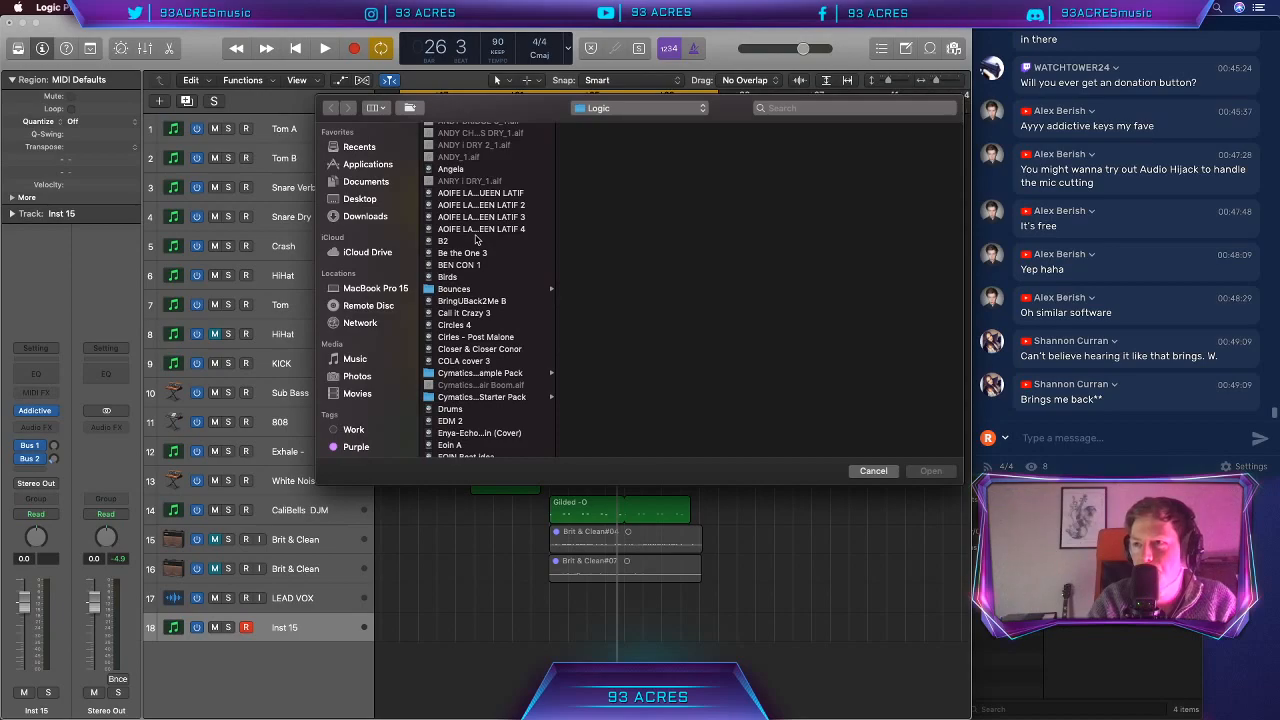
scroll(476, 238, "down", 5)
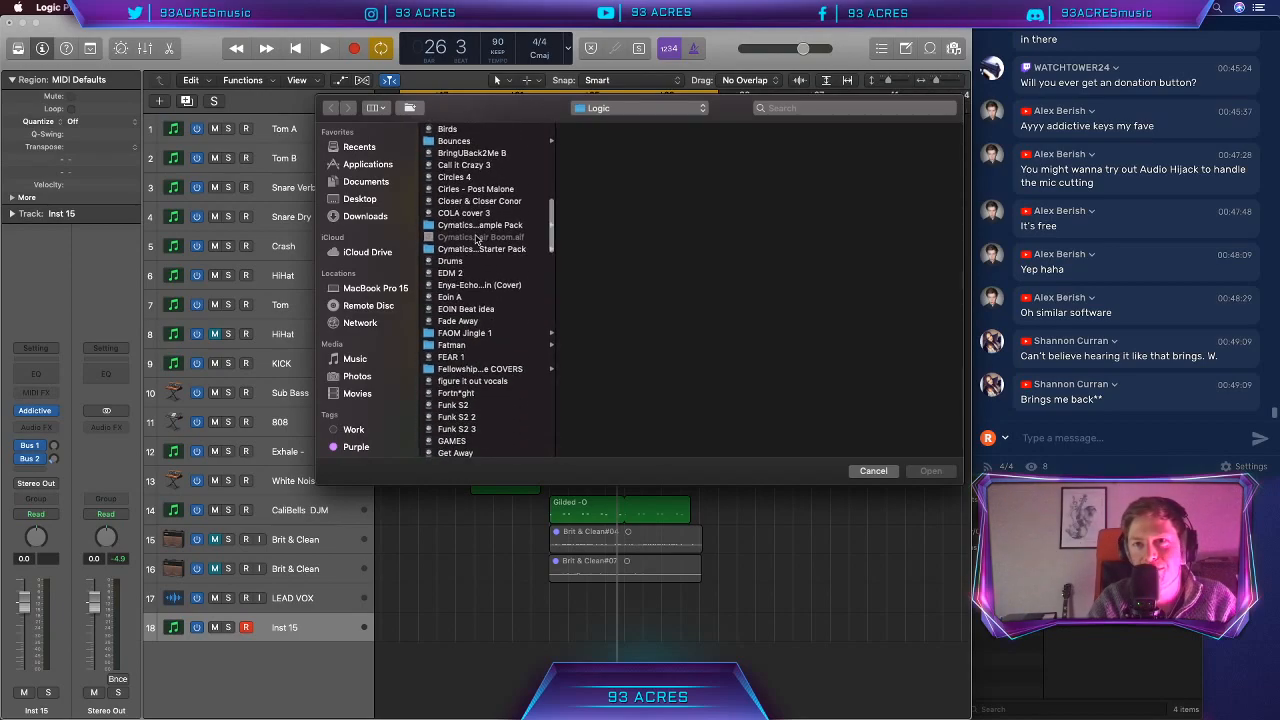
scroll(476, 238, "down", 3)
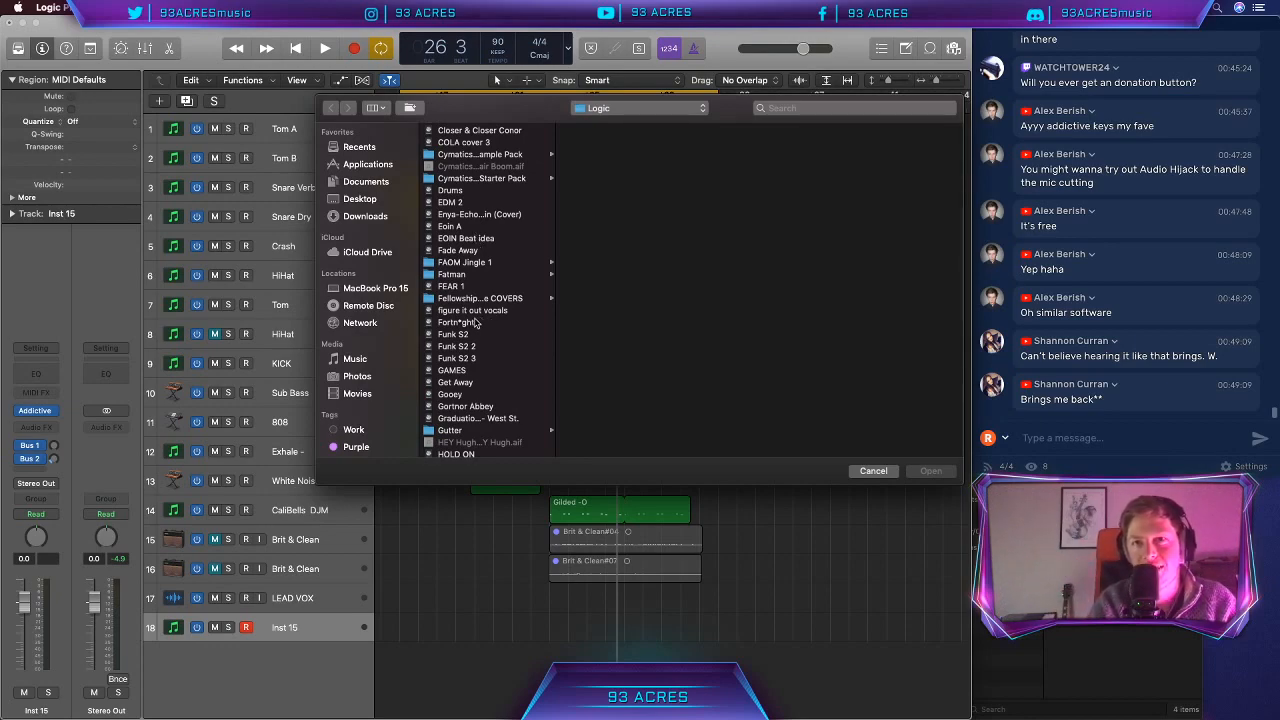
scroll(476, 322, "down", 10)
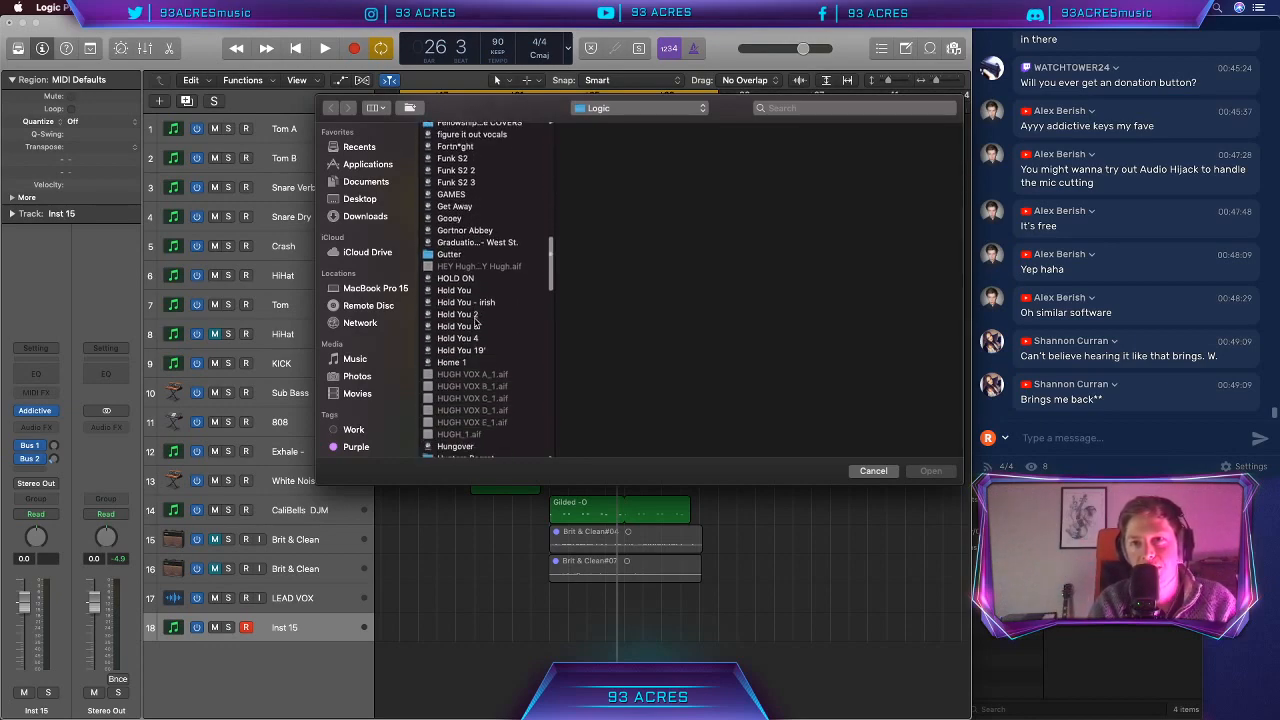
scroll(476, 320, "down", 15)
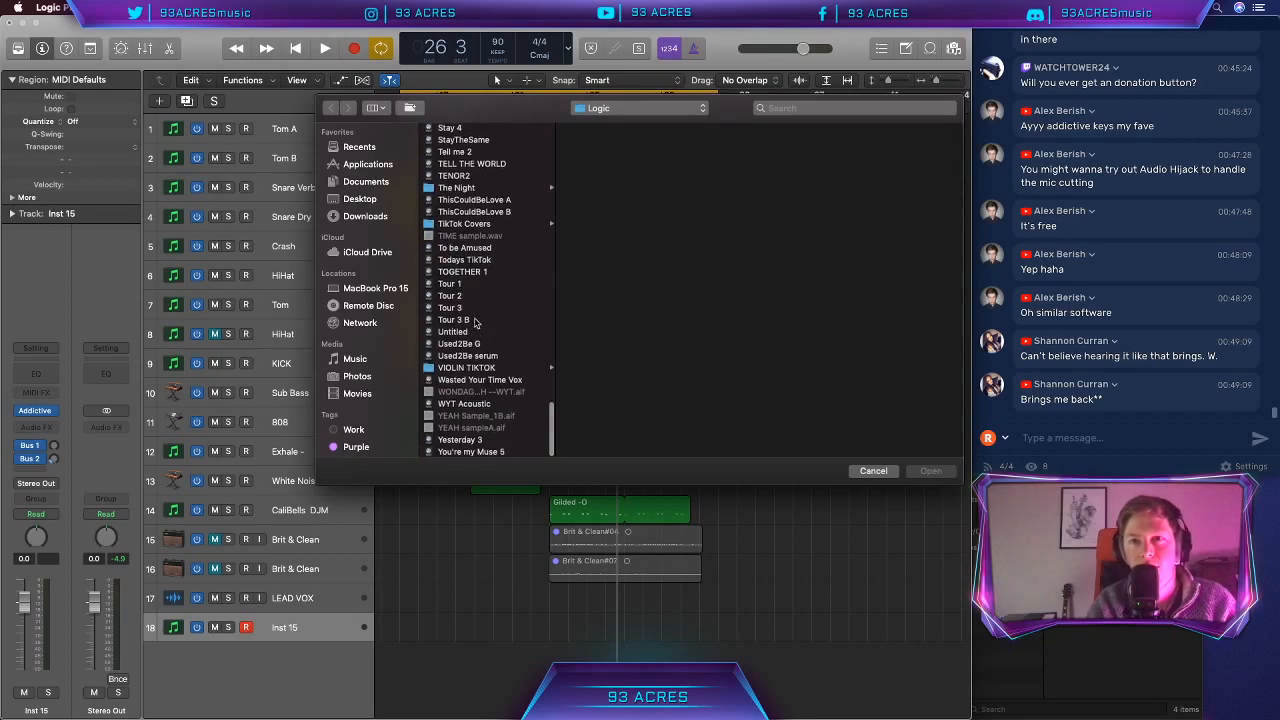
scroll(475, 404, "up", 15)
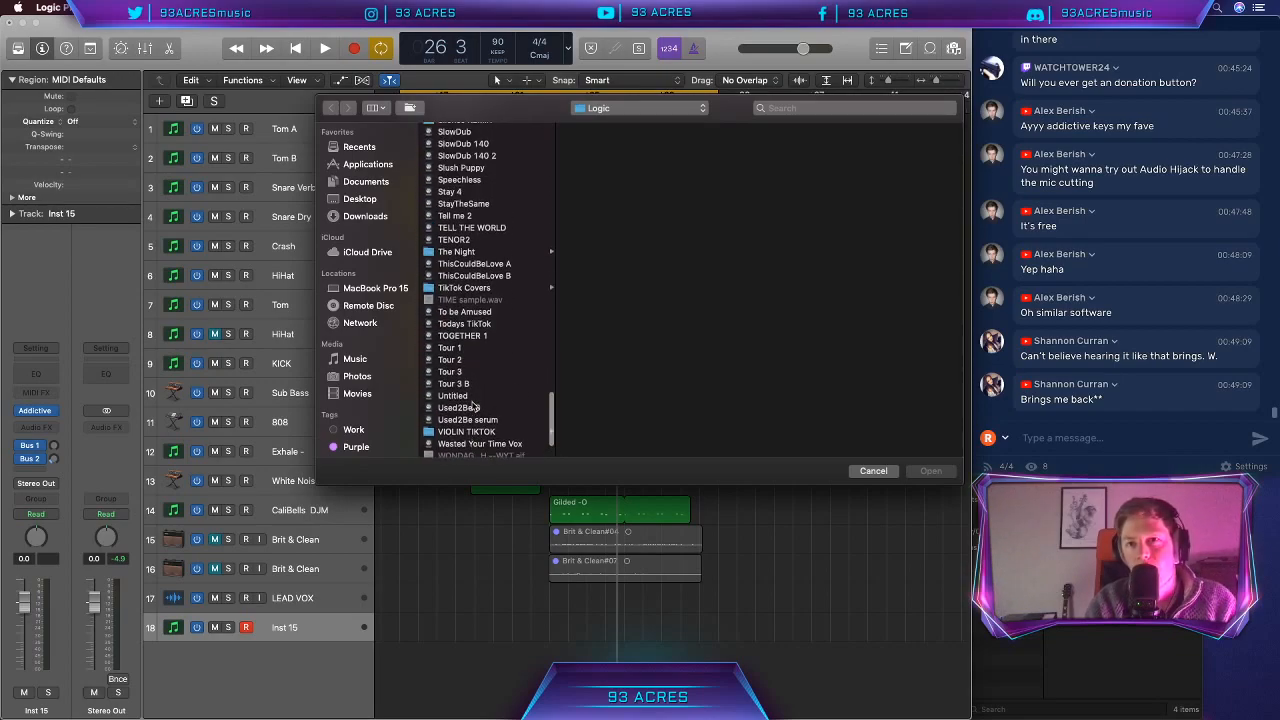
scroll(475, 404, "up", 4)
scroll(474, 405, "up", 6)
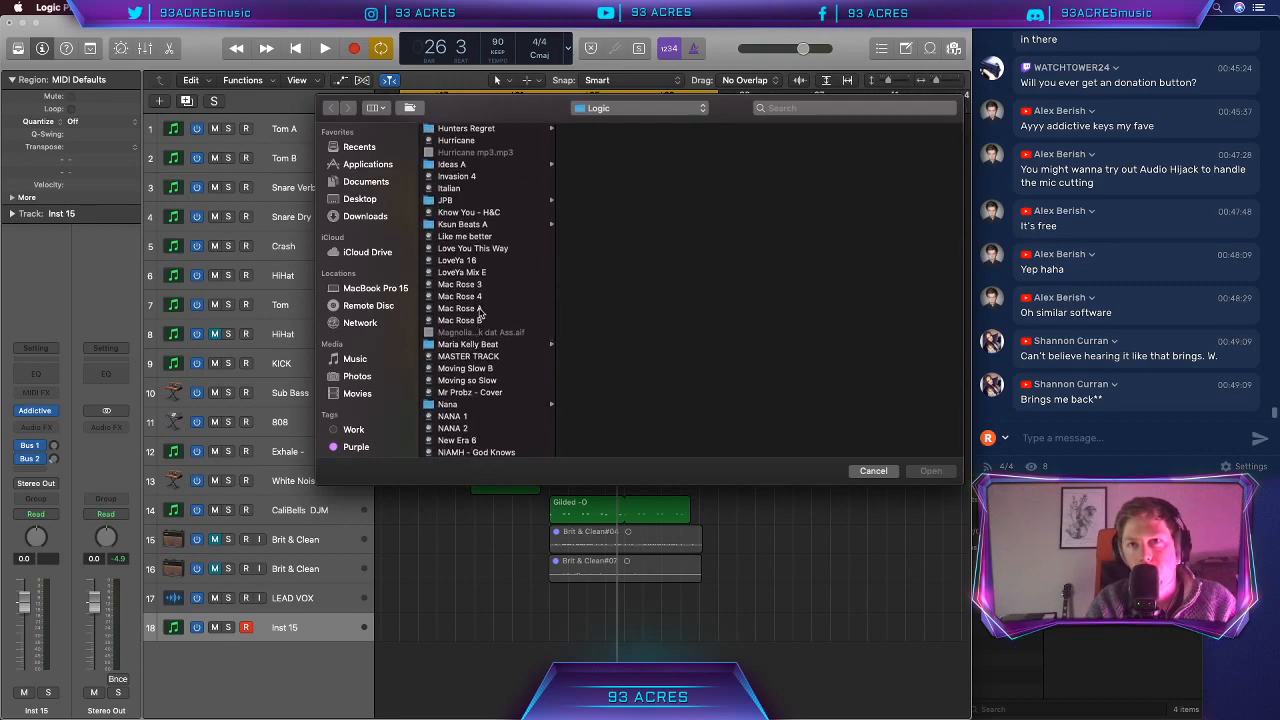
left_click(477, 298)
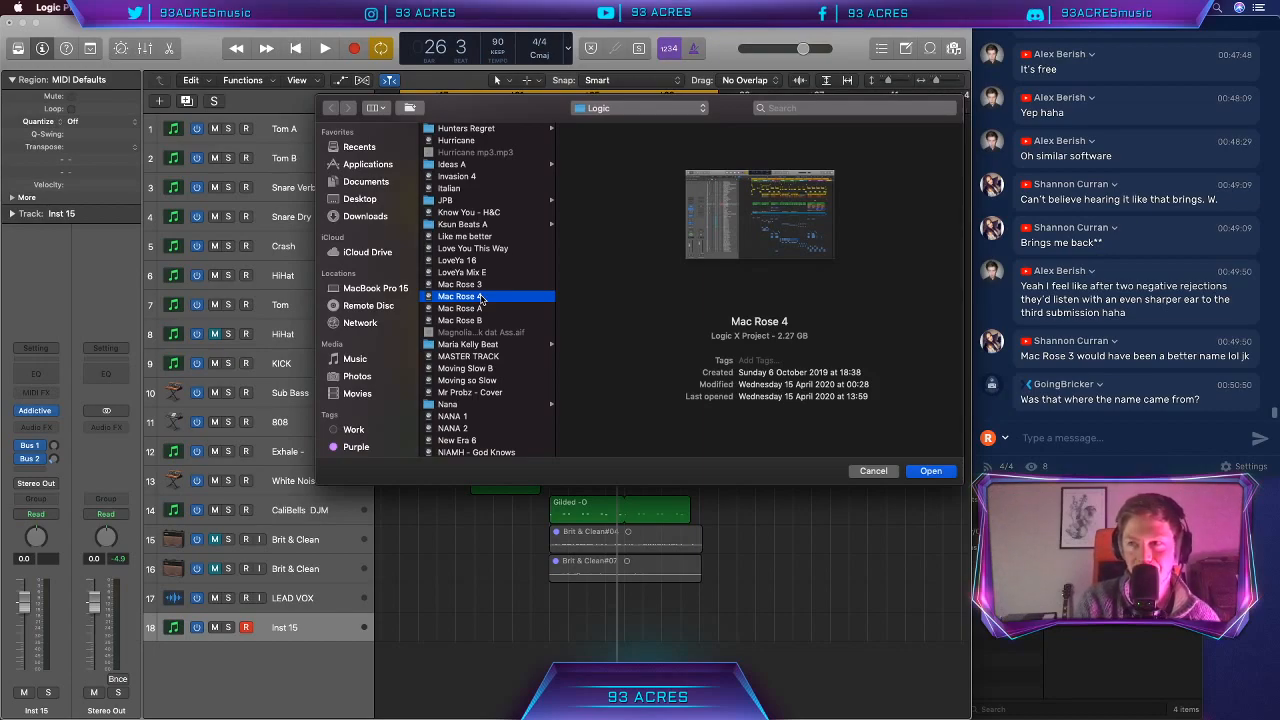
double_click(481, 298)
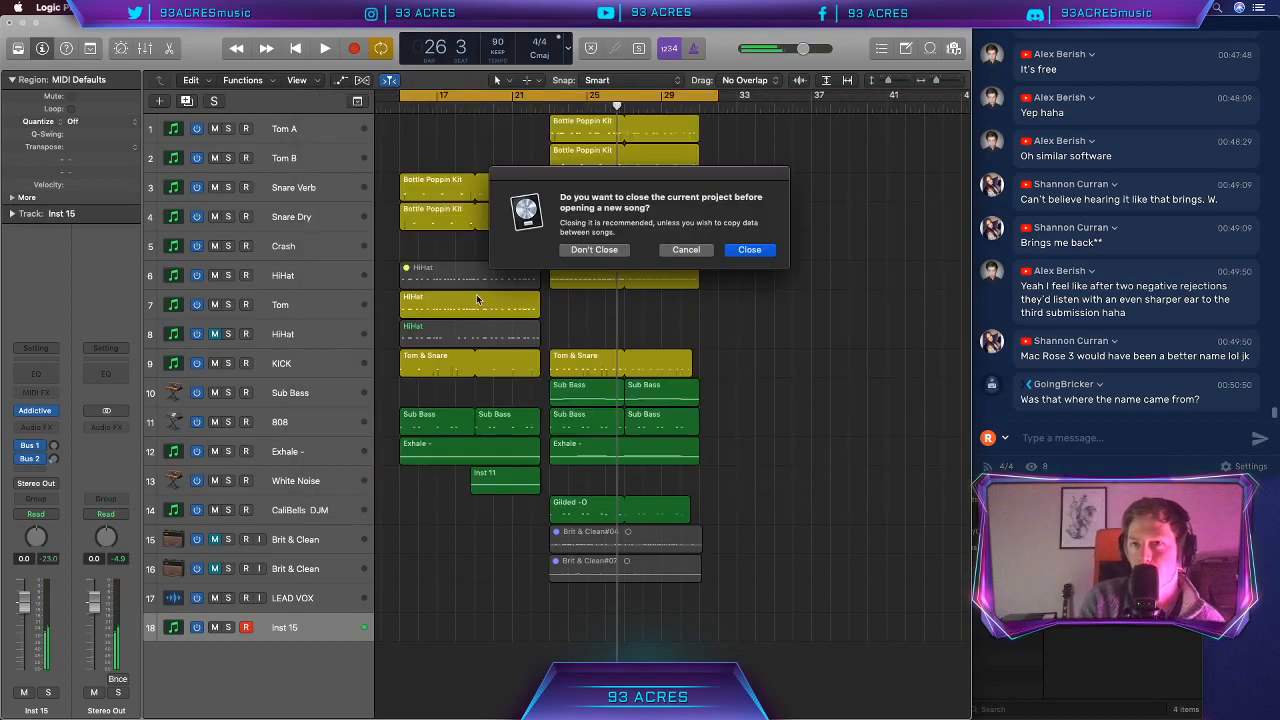
left_click(749, 250)
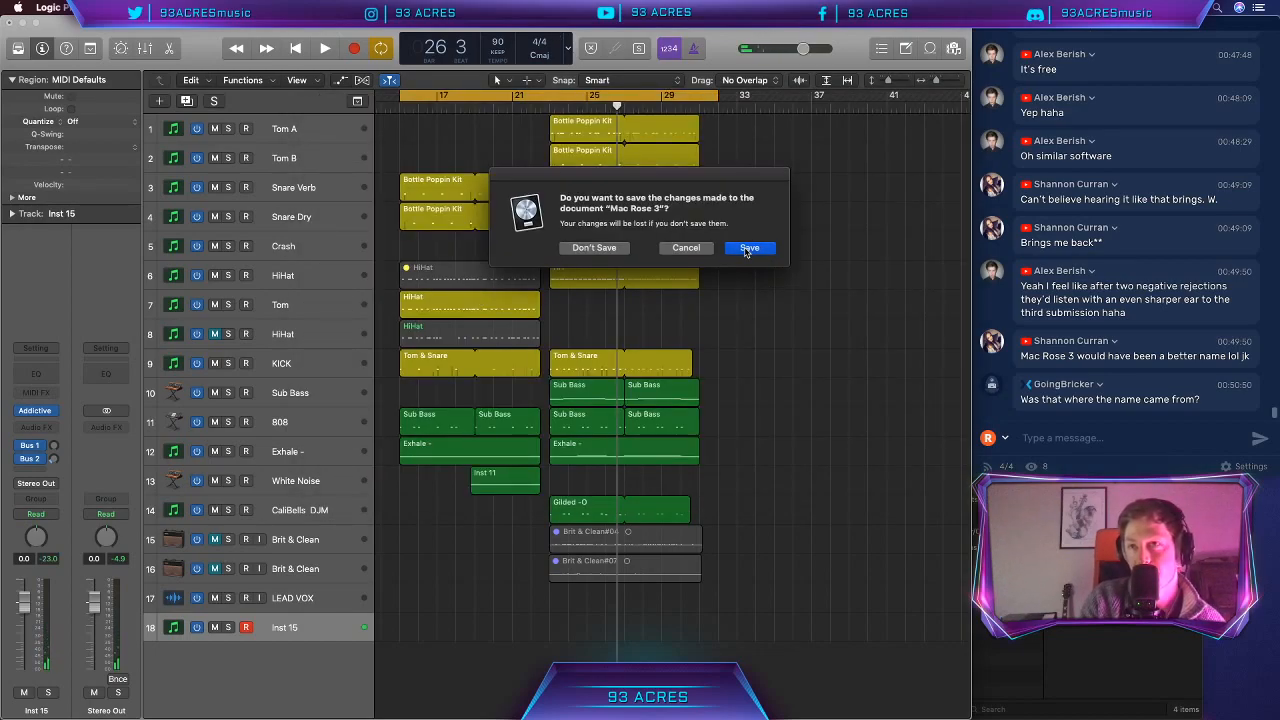
left_click(746, 251)
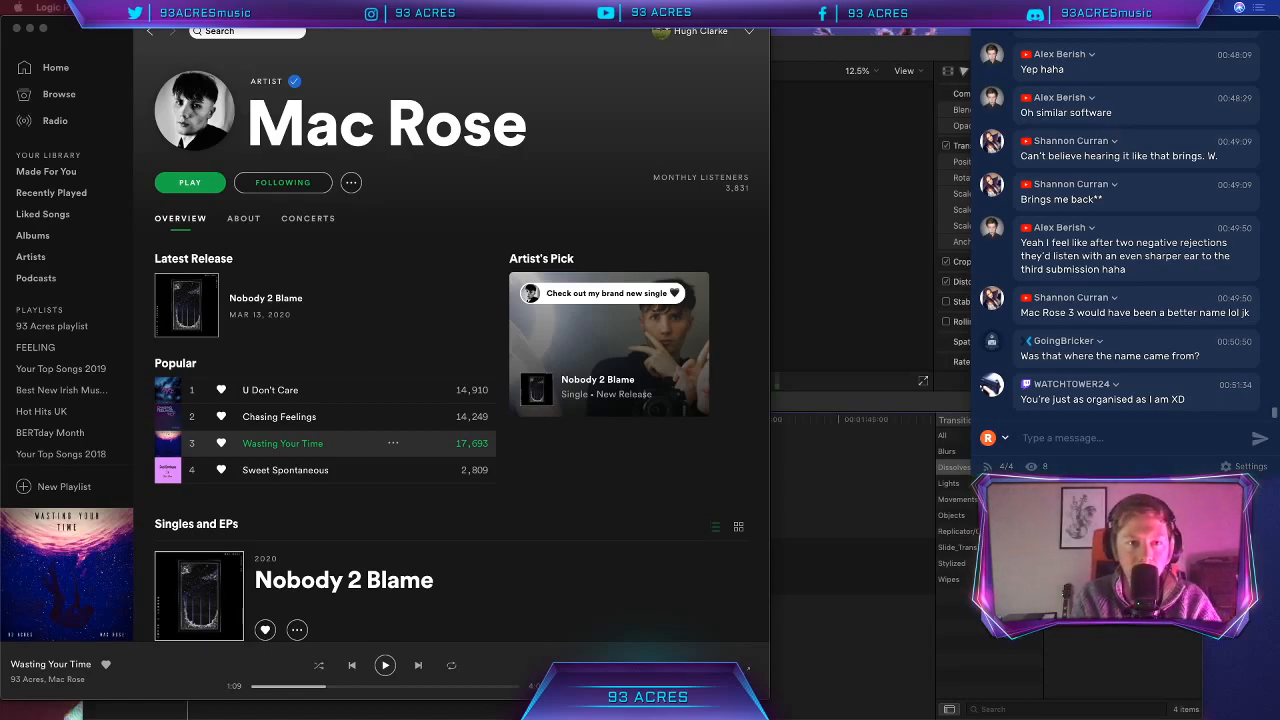
Step: Bring the Mac Rose 4 window to the front, maximize it, and narrow it to the edge of the stream chat with the outro in view
left_click_drag(600, 719, 356, 57)
left_click_drag(334, 25, 250, 23)
double_click(252, 23)
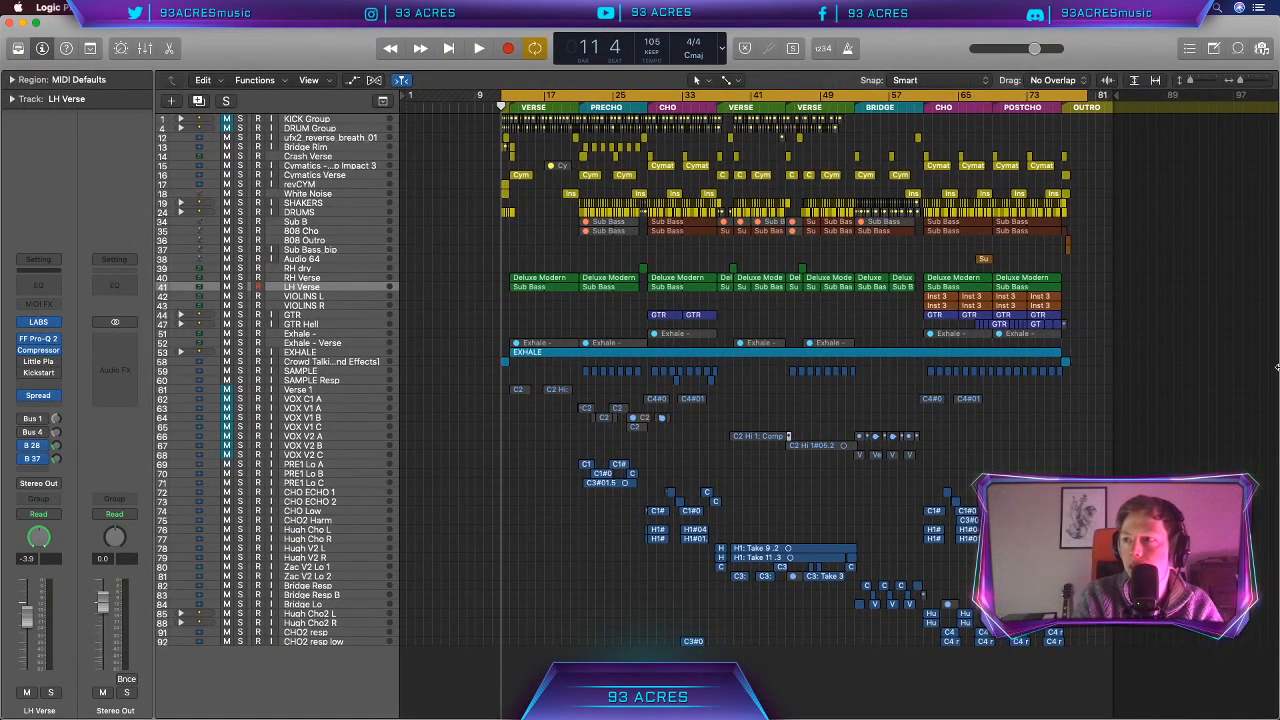
left_click_drag(1277, 367, 982, 418)
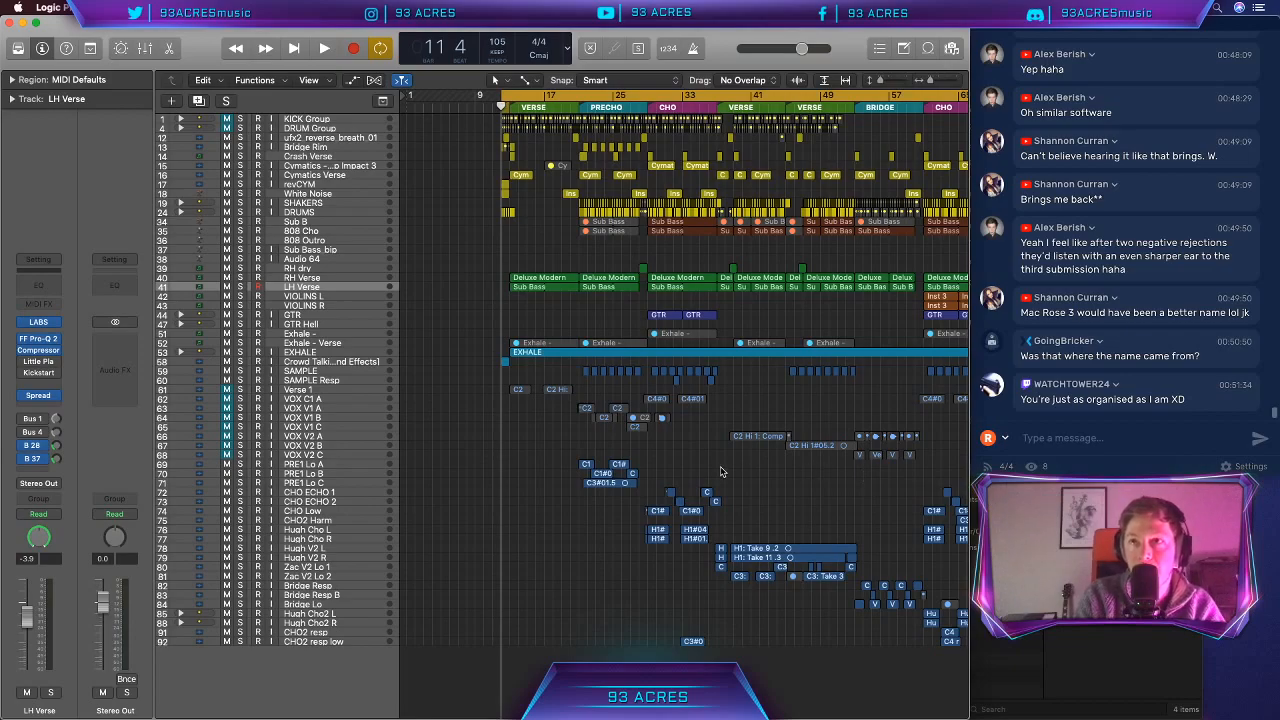
scroll(720, 471, "right", 5)
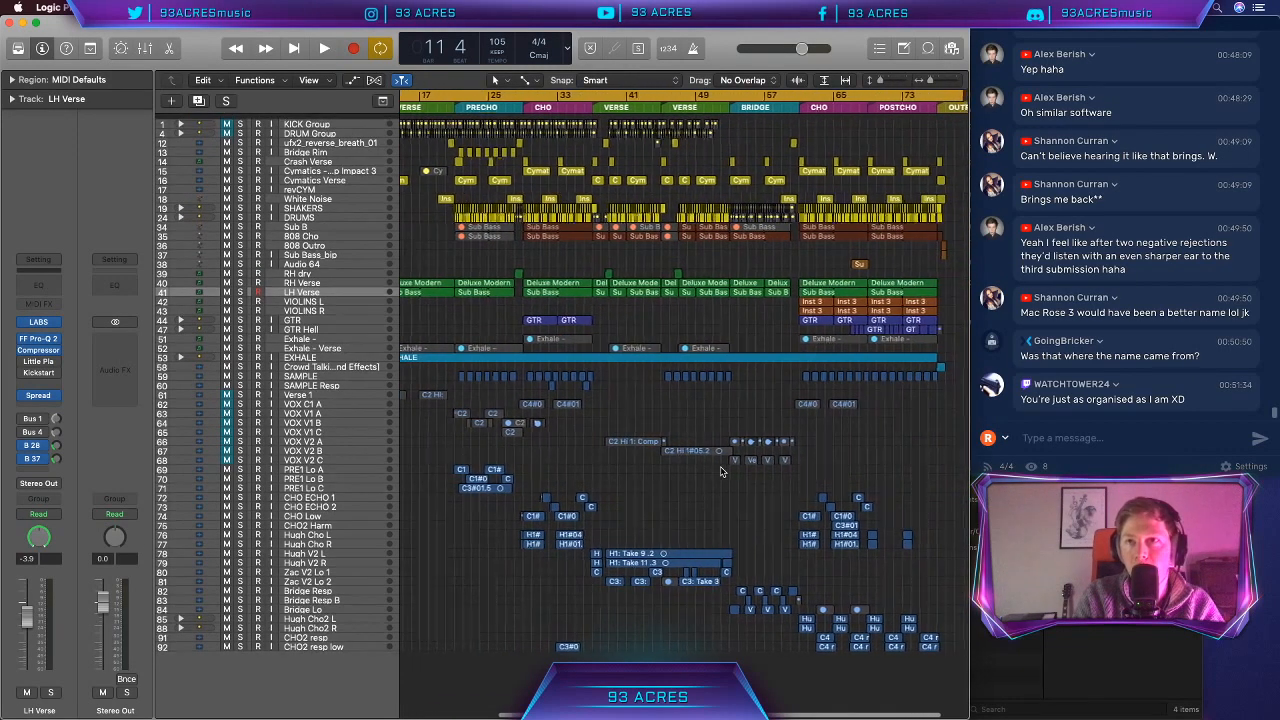
scroll(720, 471, "right", 2)
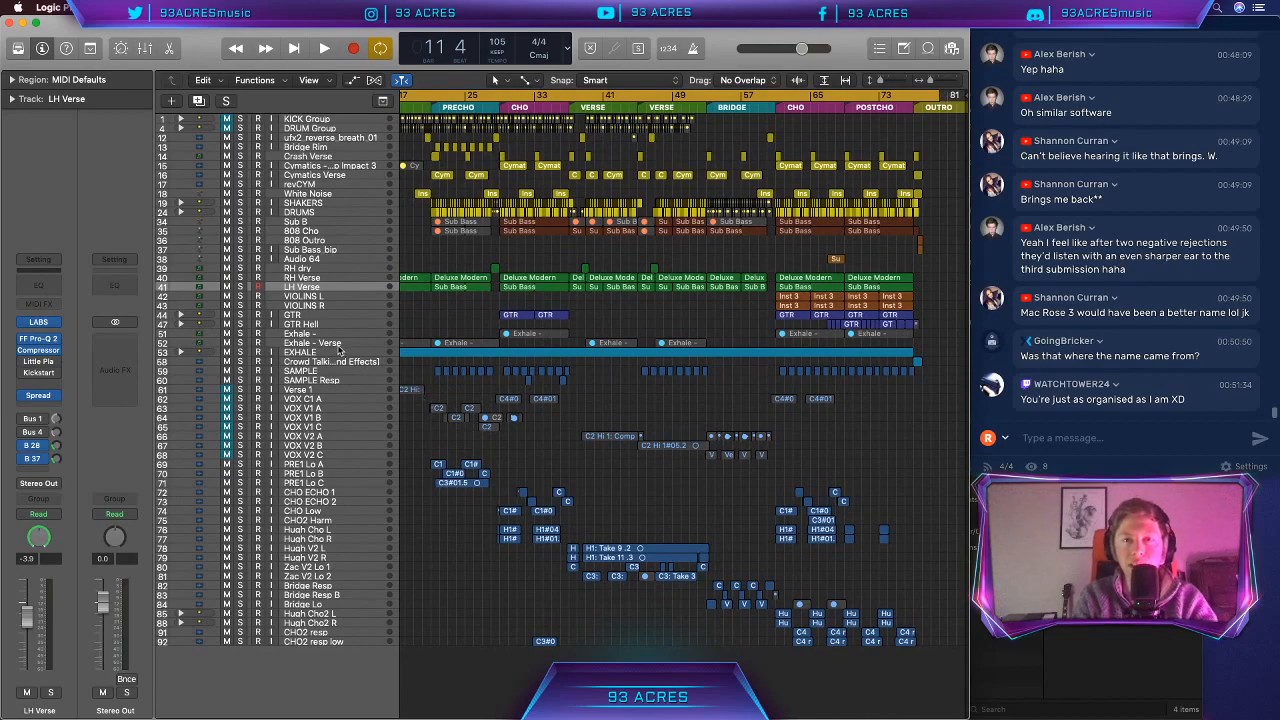
Step: Duplicate the RH Verse track with its settings, solo the copy at 5.3 dB, and show the track automation
left_click(319, 279)
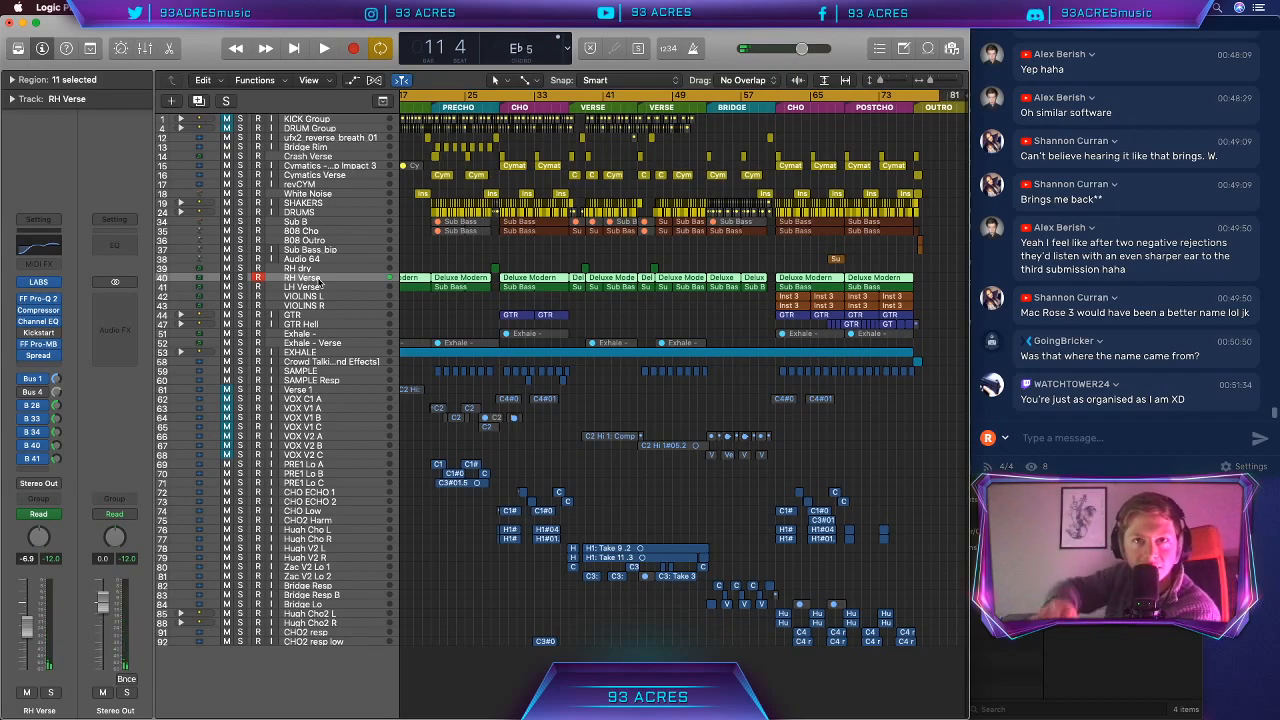
key("super+d")
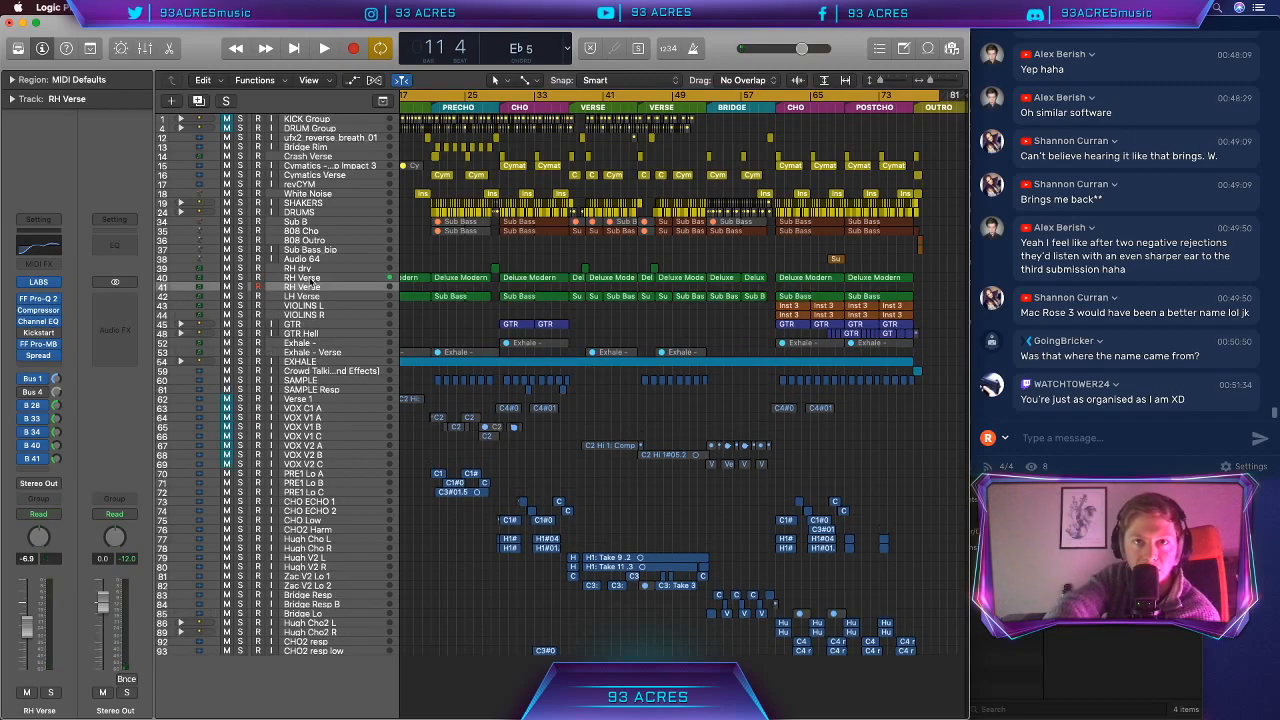
left_click(240, 287)
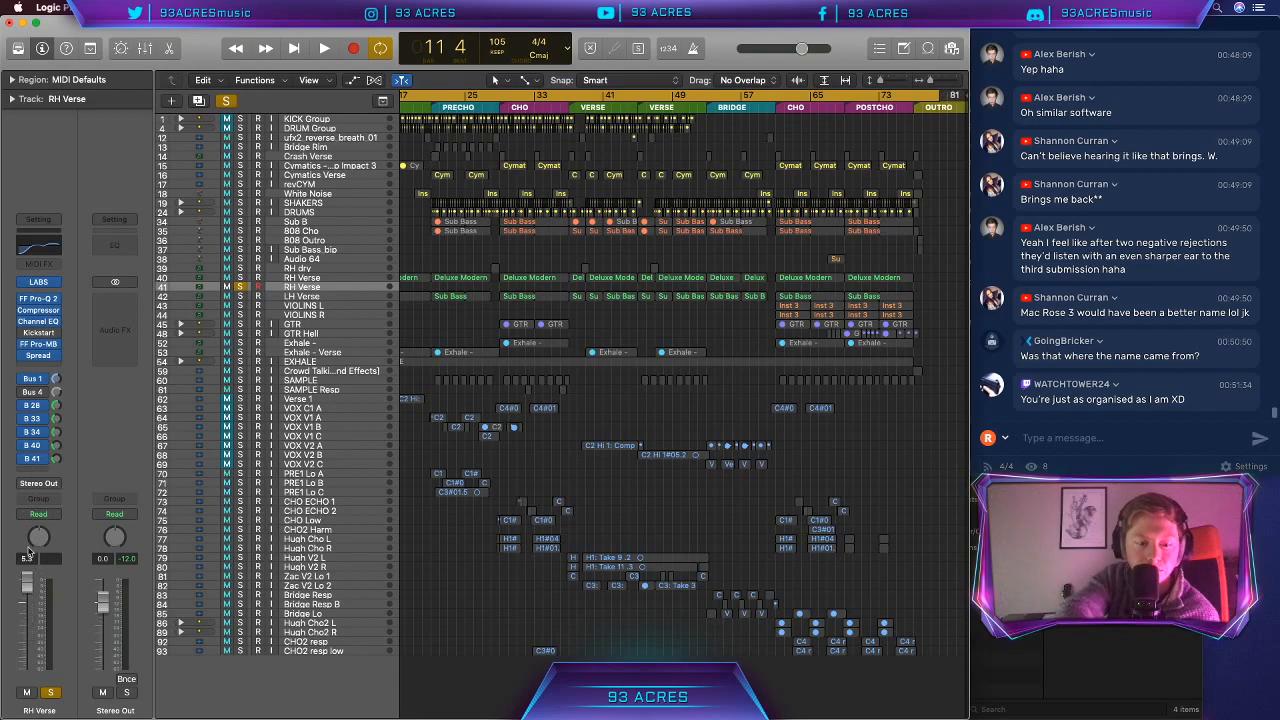
key("a")
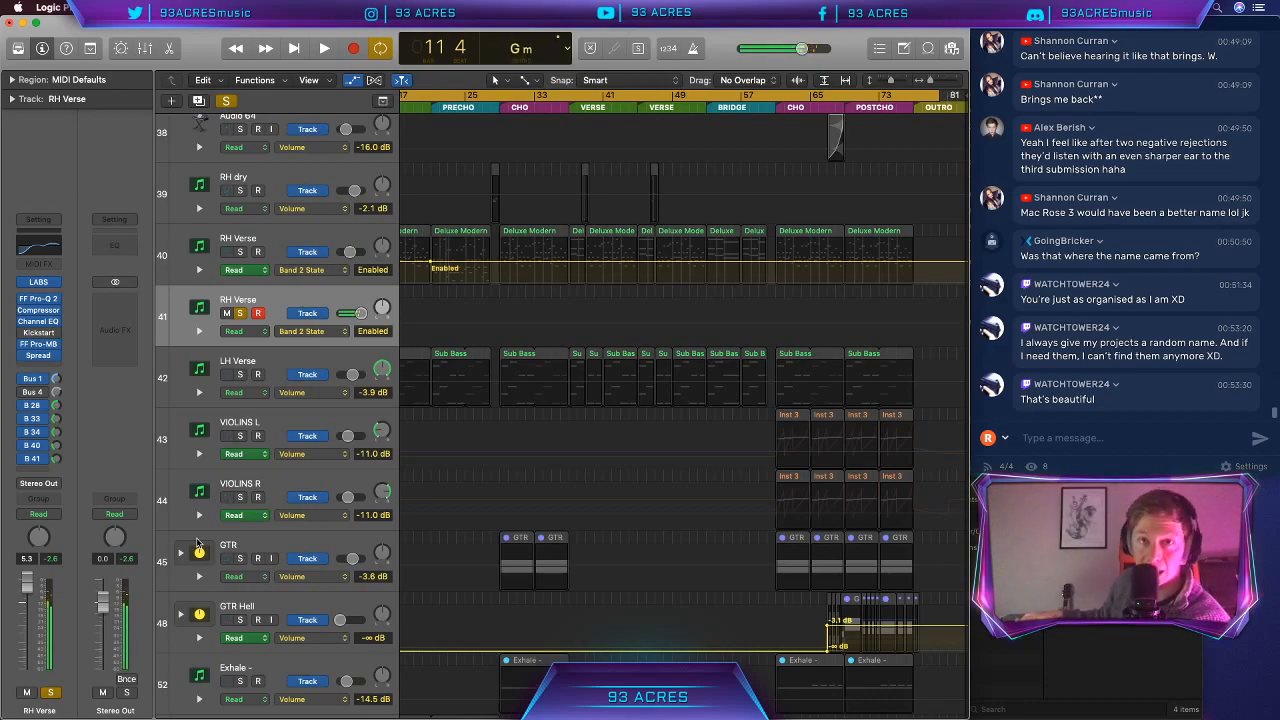
Step: Look at the LABS Soft Piano instrument and its preset list on the duplicate RH Verse track, and close the plug-in
left_click(40, 283)
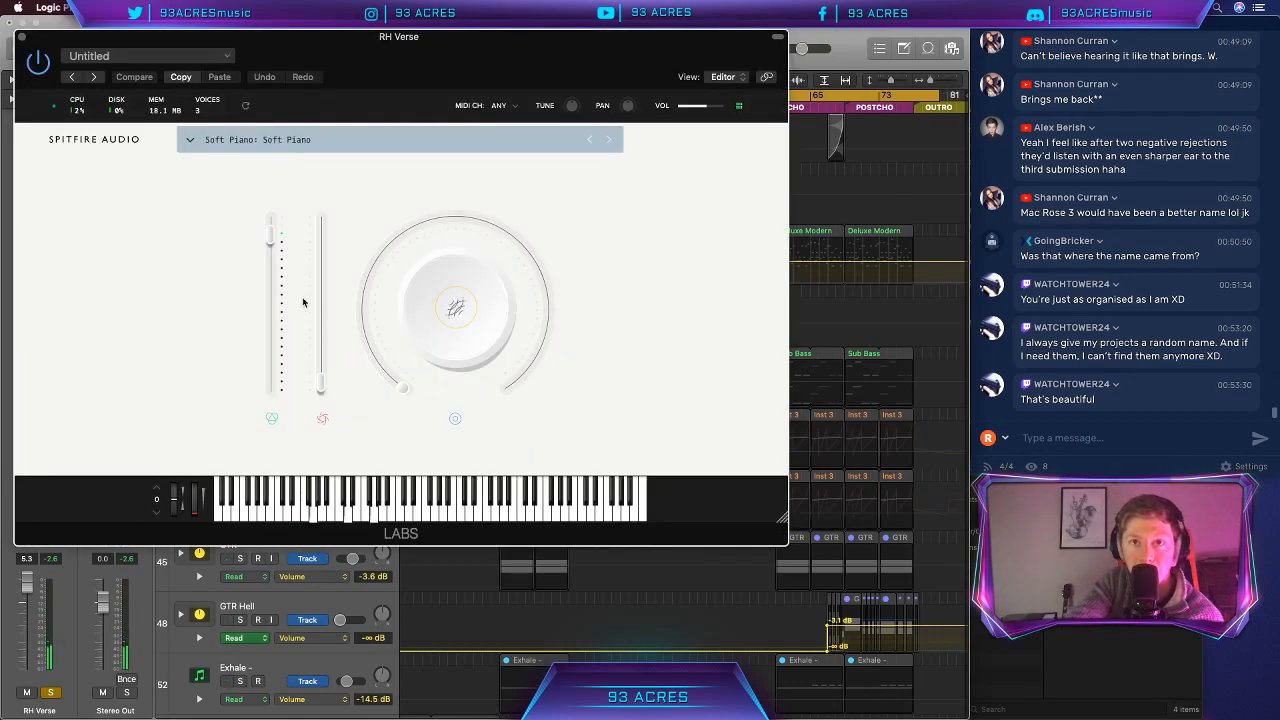
left_click(240, 141)
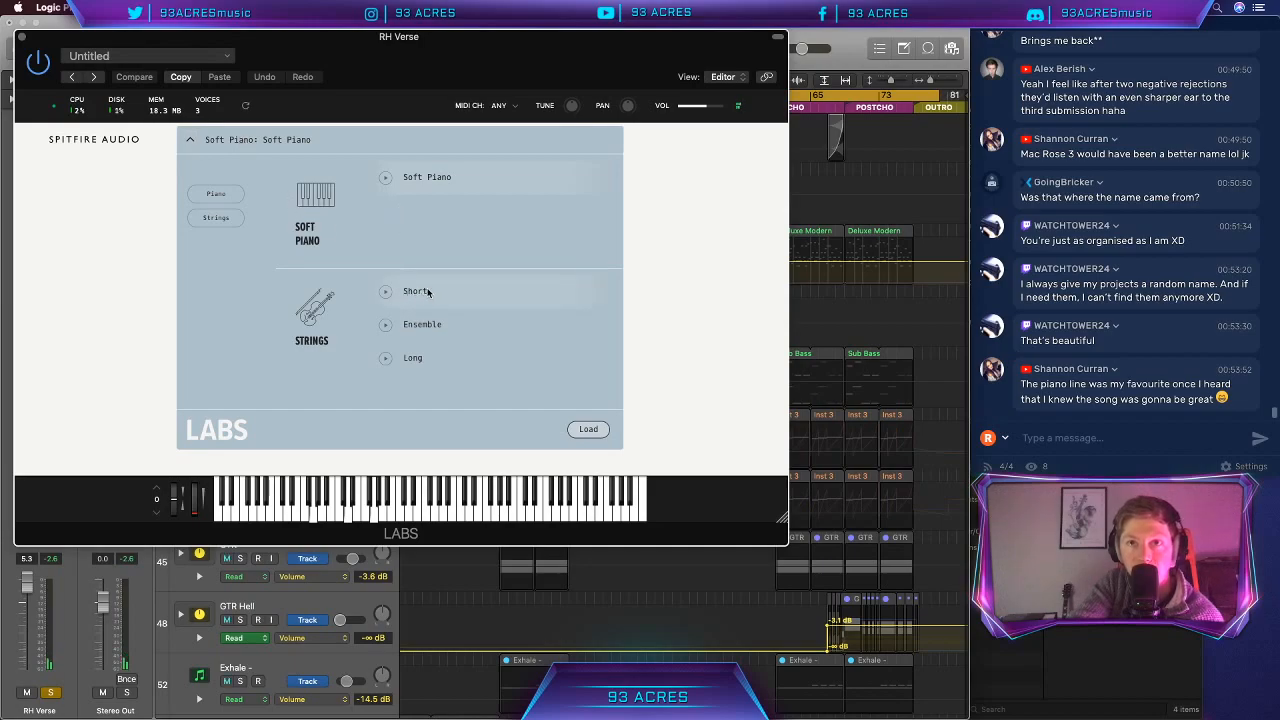
left_click(85, 196)
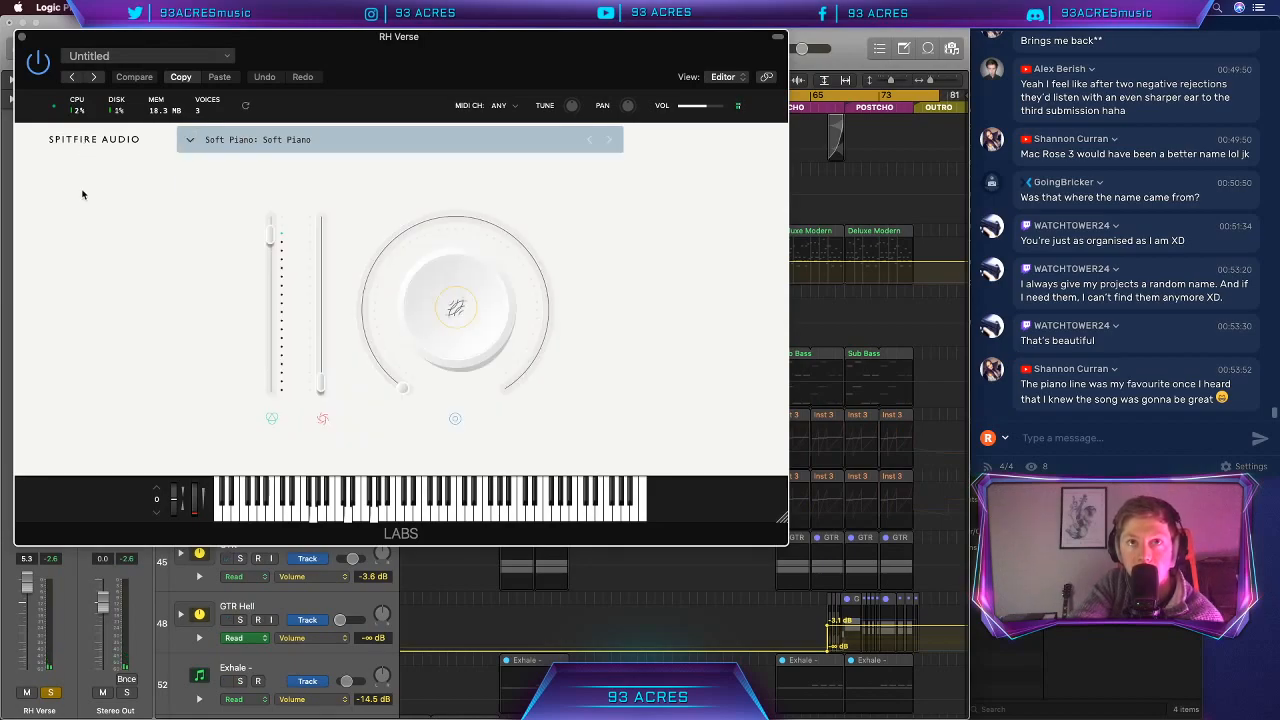
left_click(22, 38)
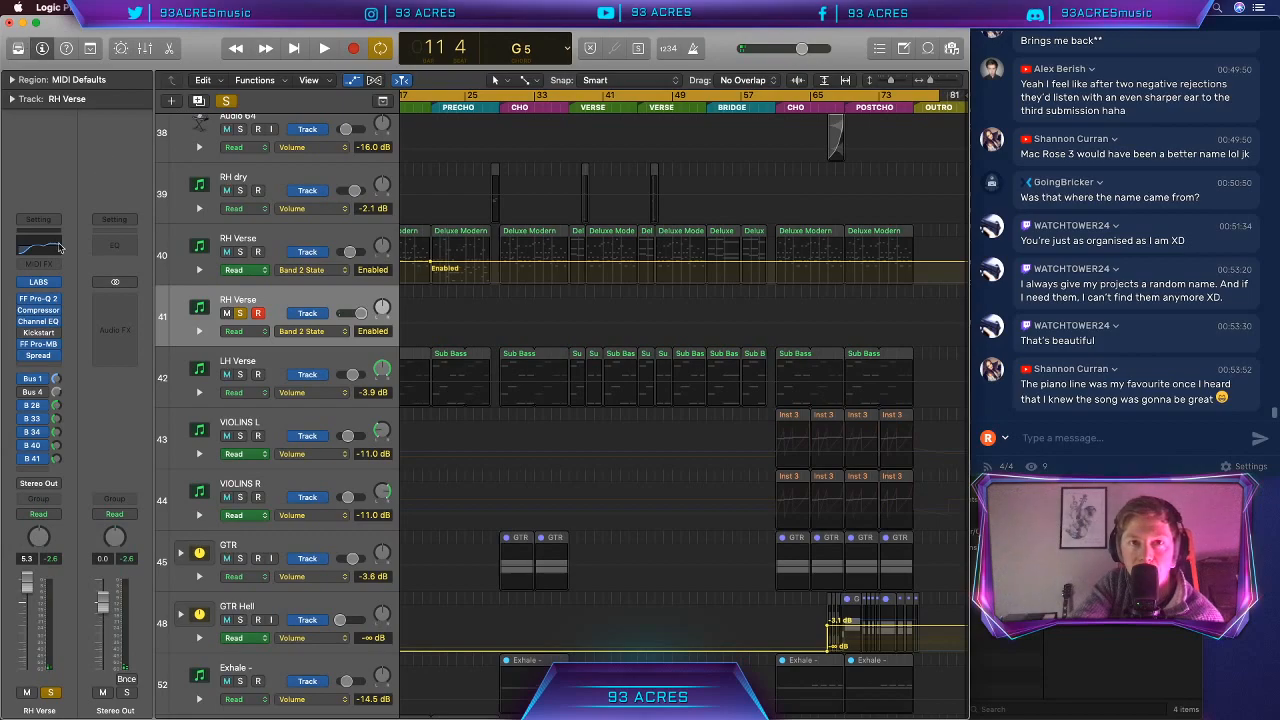
Step: Examine the FF Pro-Q 2 curve on the duplicate RH Verse track while notes sound, and close the plug-in
left_click(37, 300)
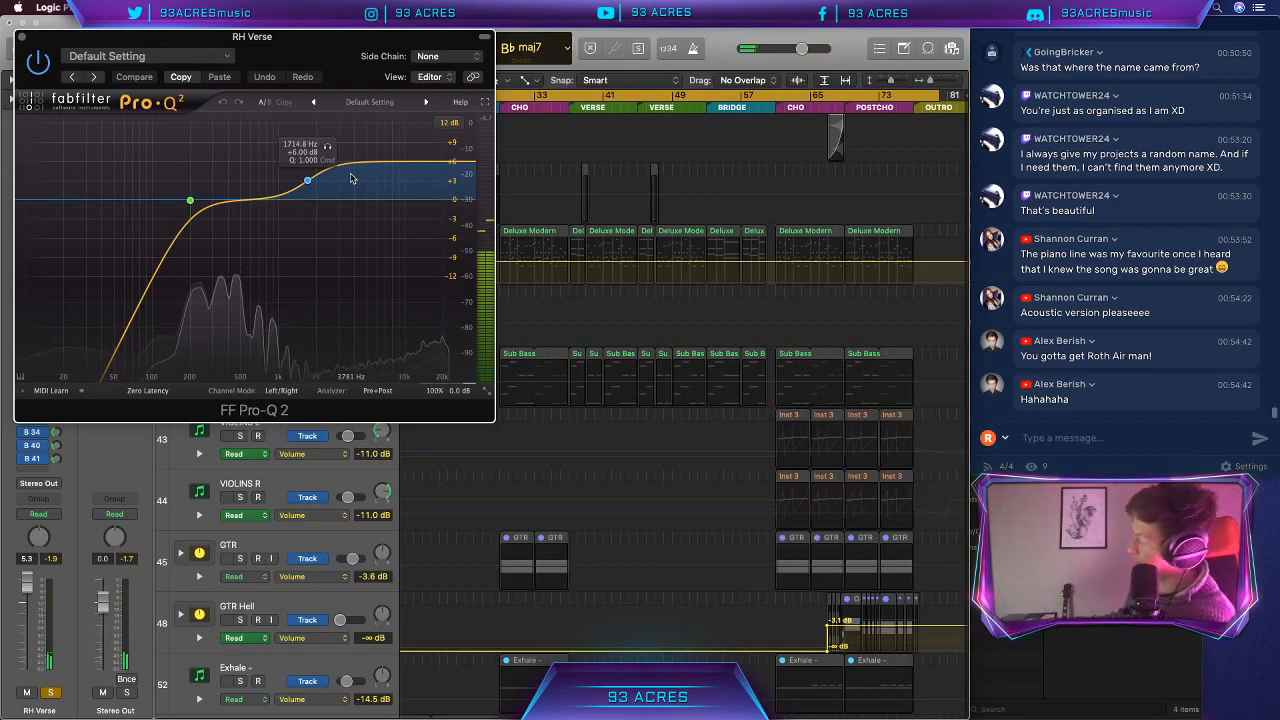
key("space")
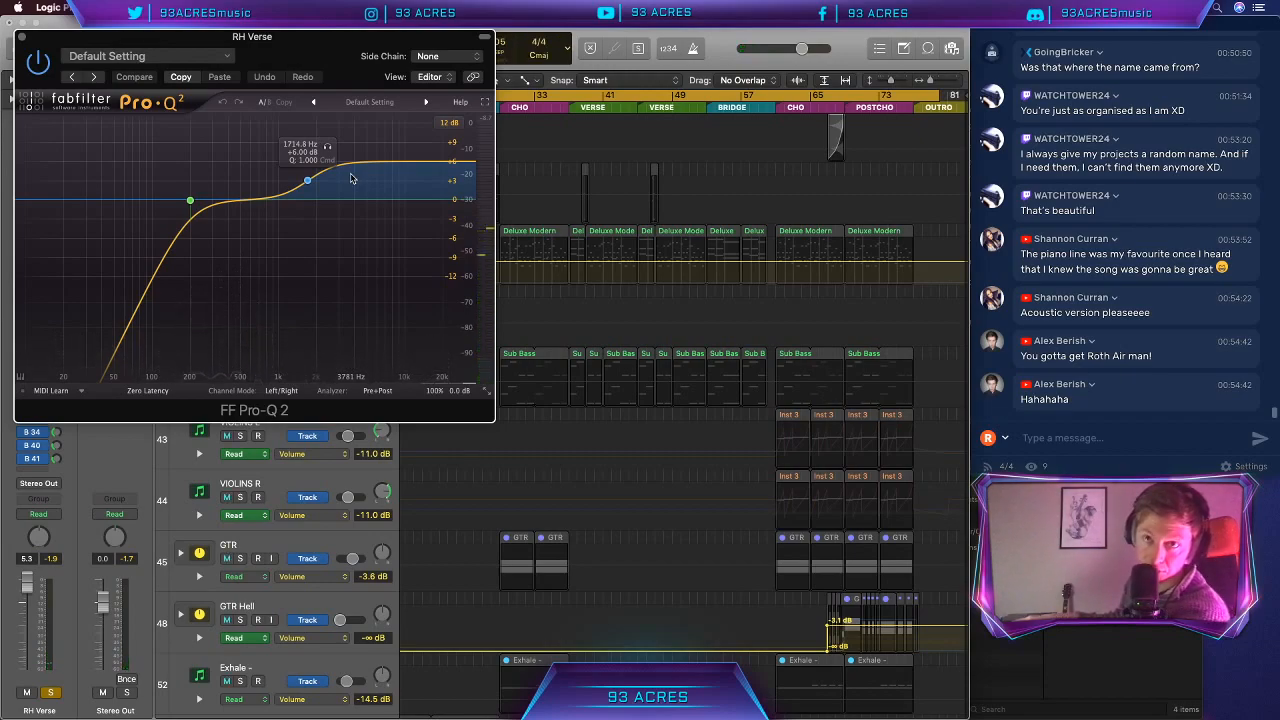
key("space")
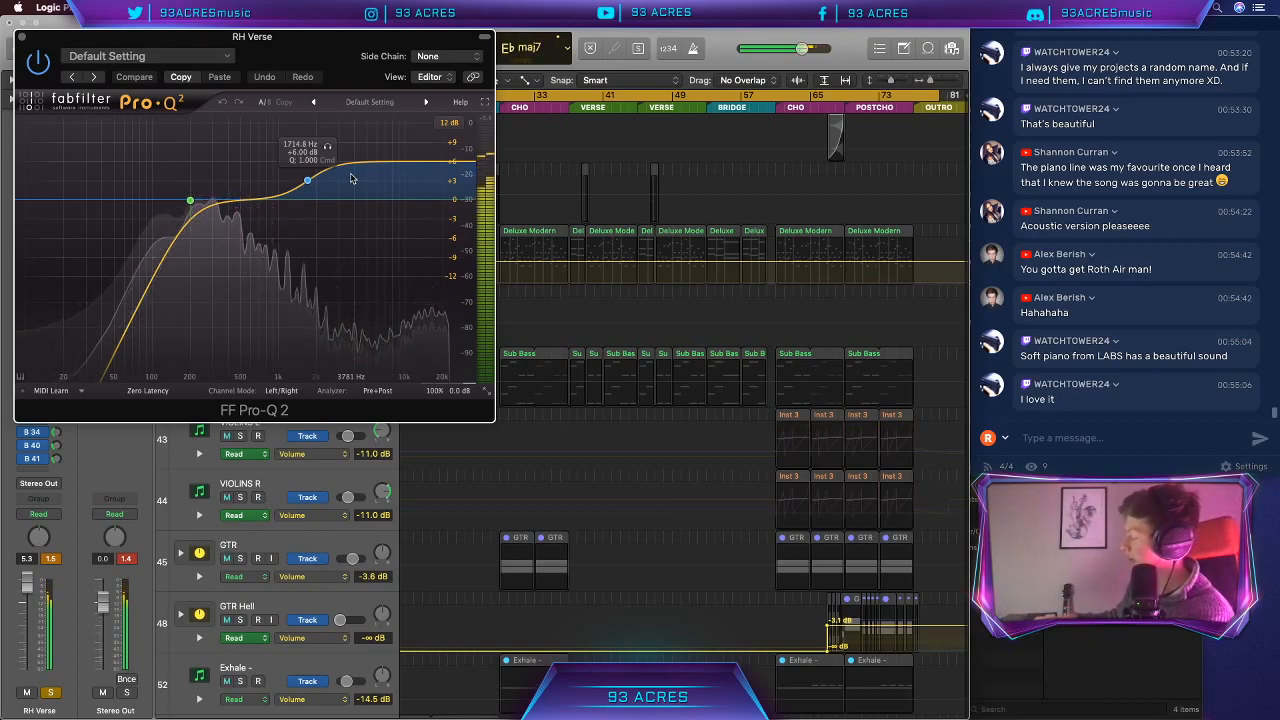
key("space")
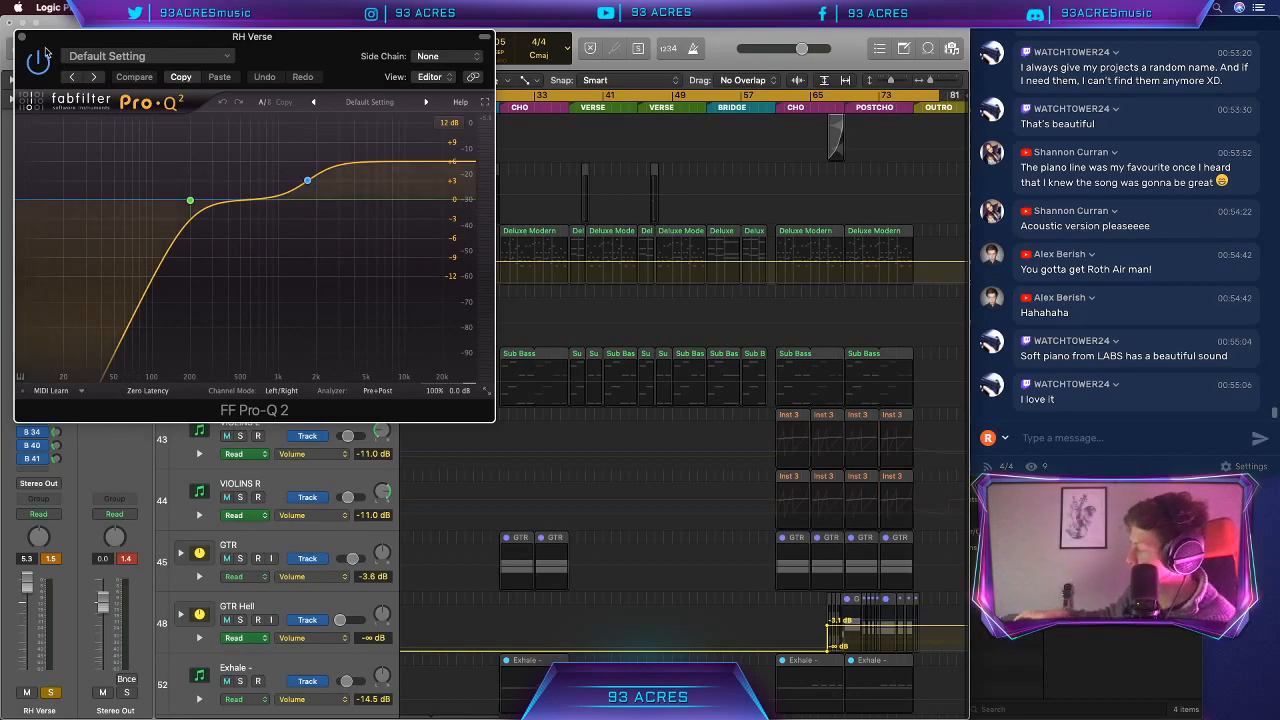
key("space")
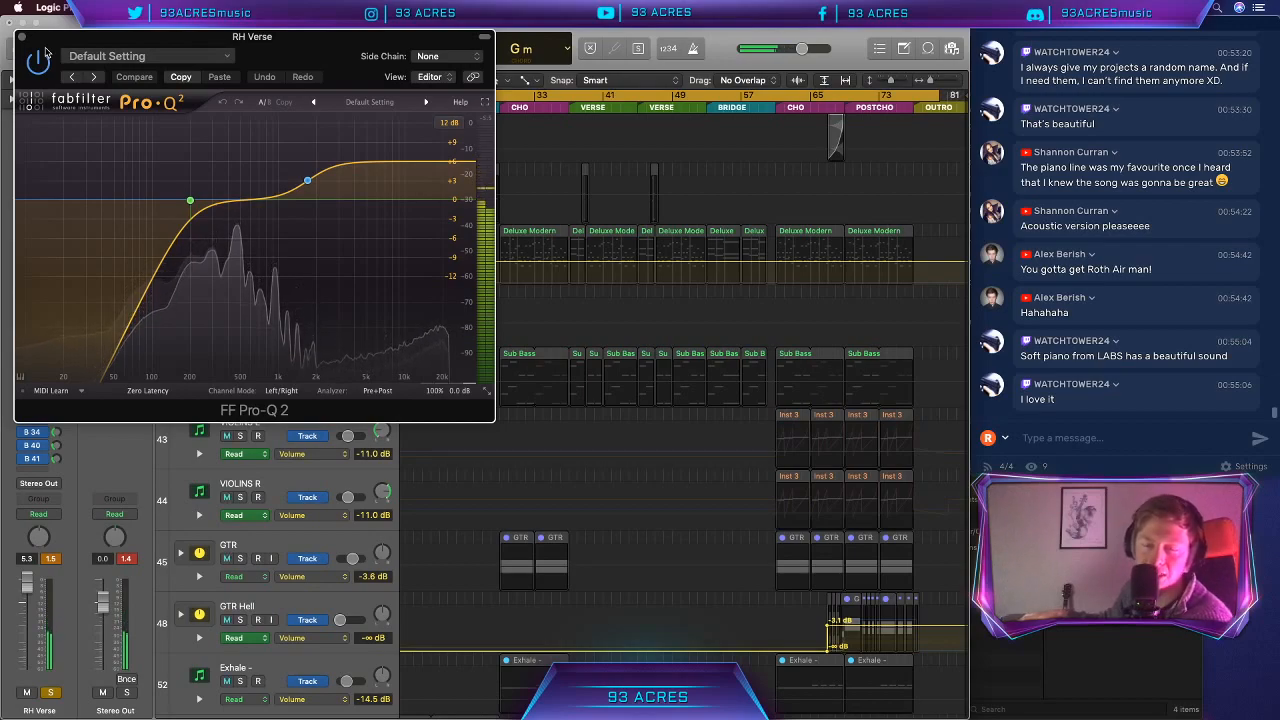
key("space")
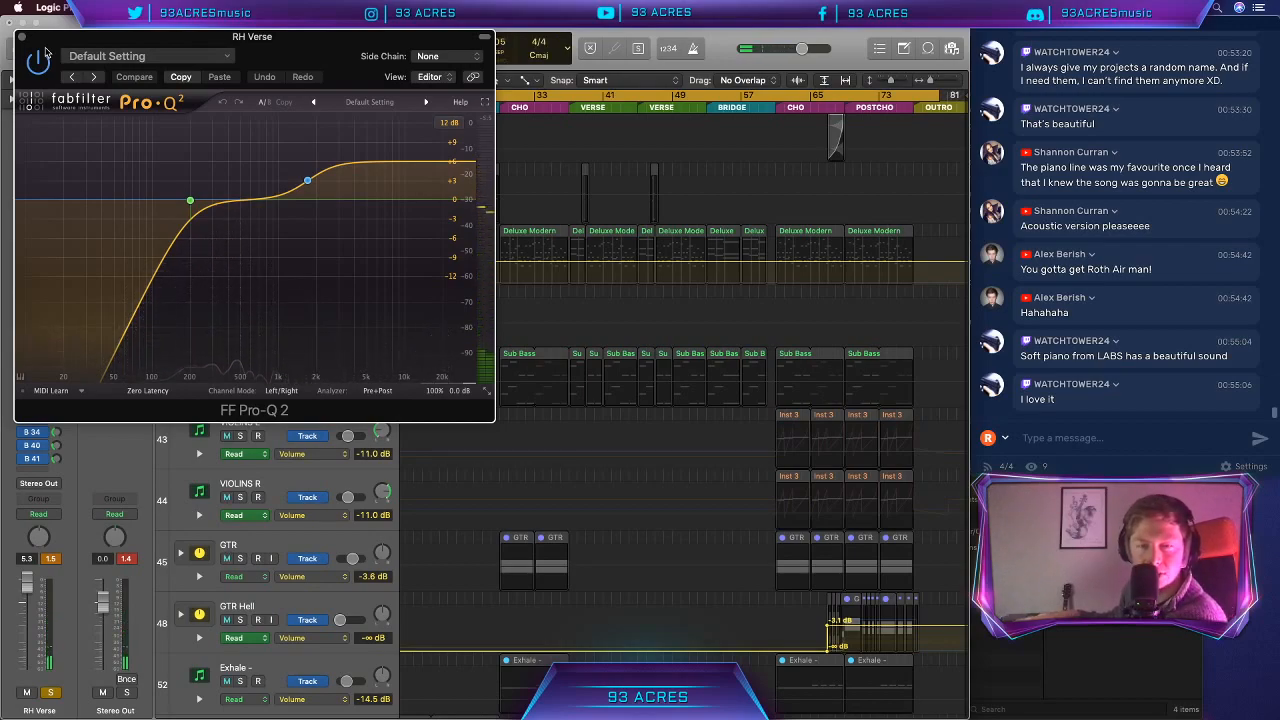
key("space")
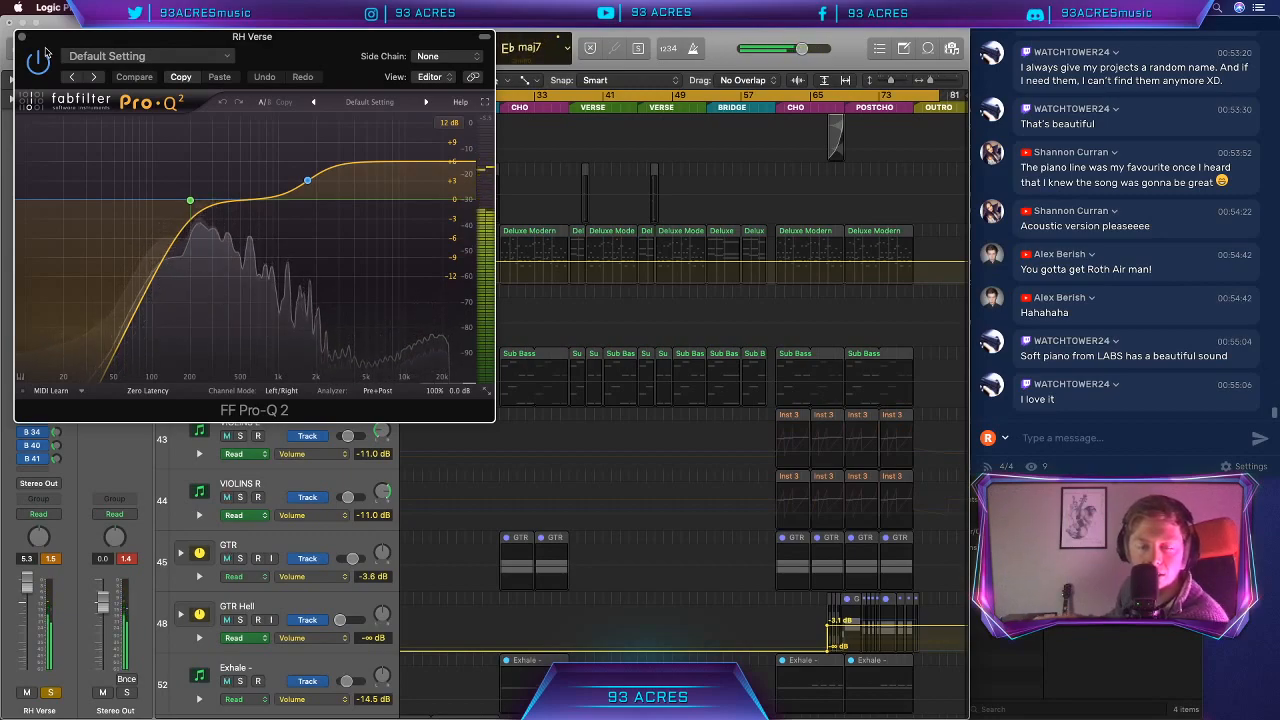
key("space")
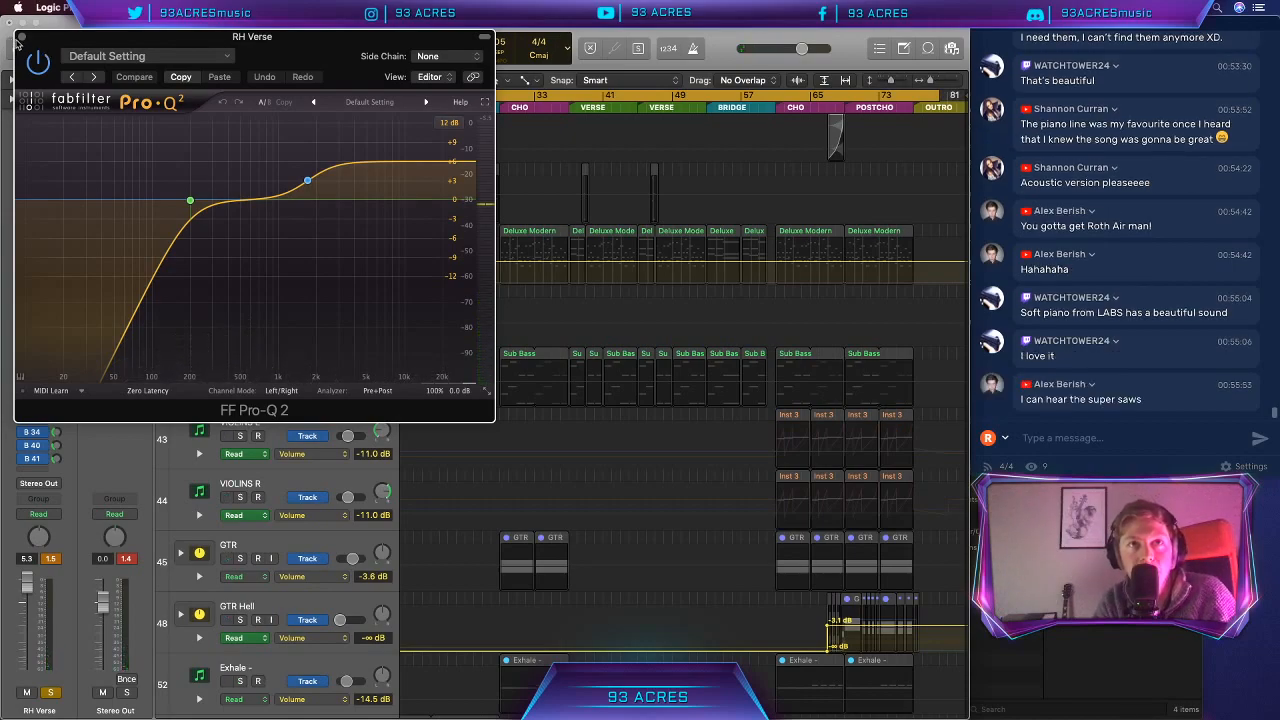
left_click(21, 38)
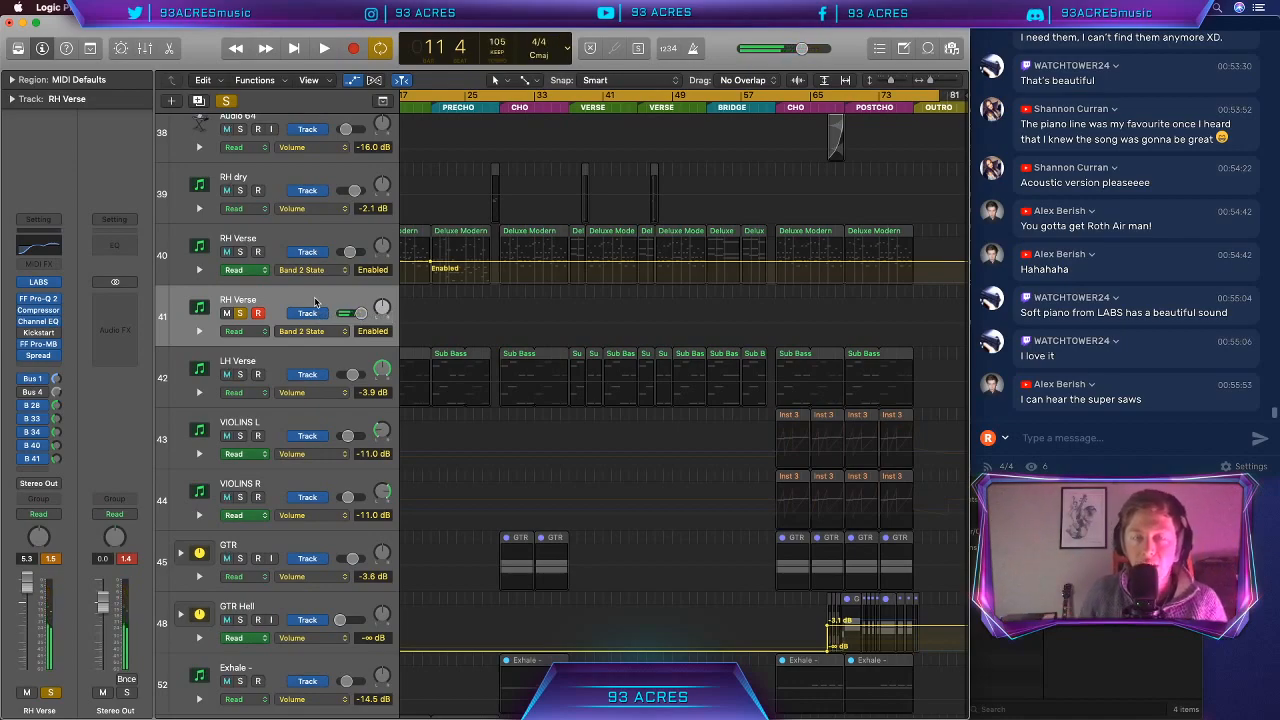
Step: Unsolo the duplicate RH Verse track, return to the compact track overview, and delete the duplicate
left_click(244, 313)
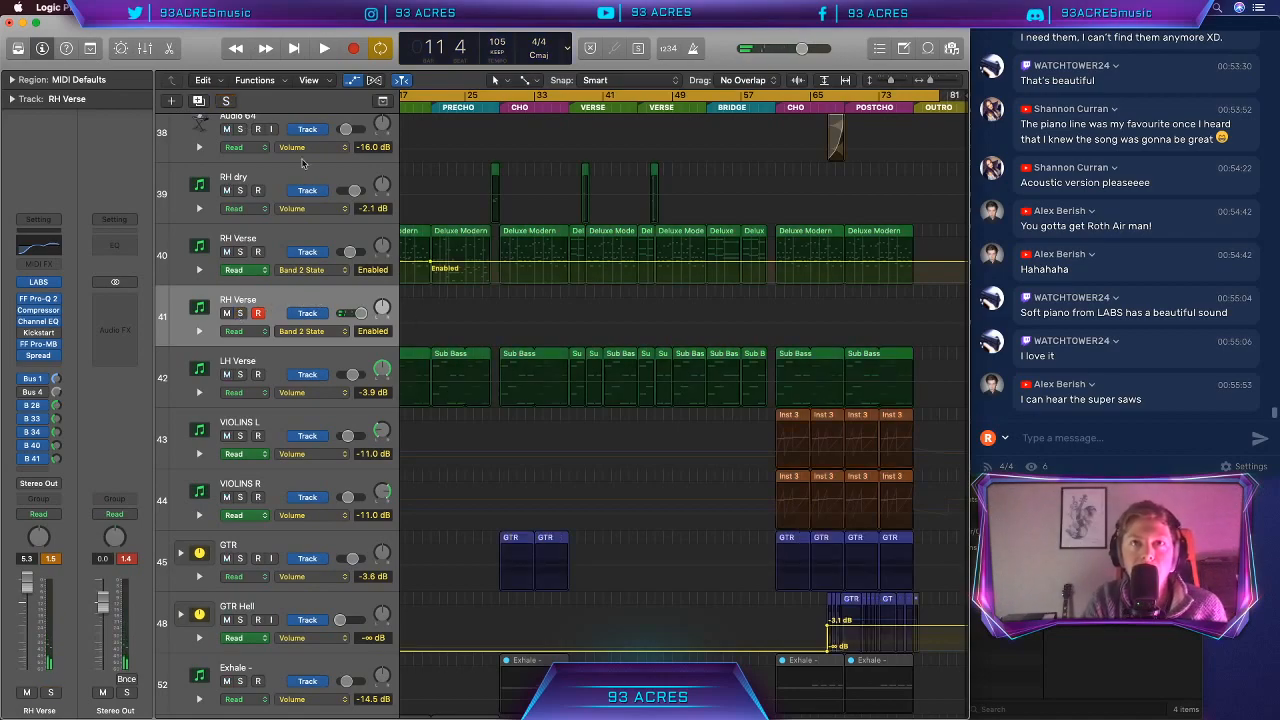
key("z")
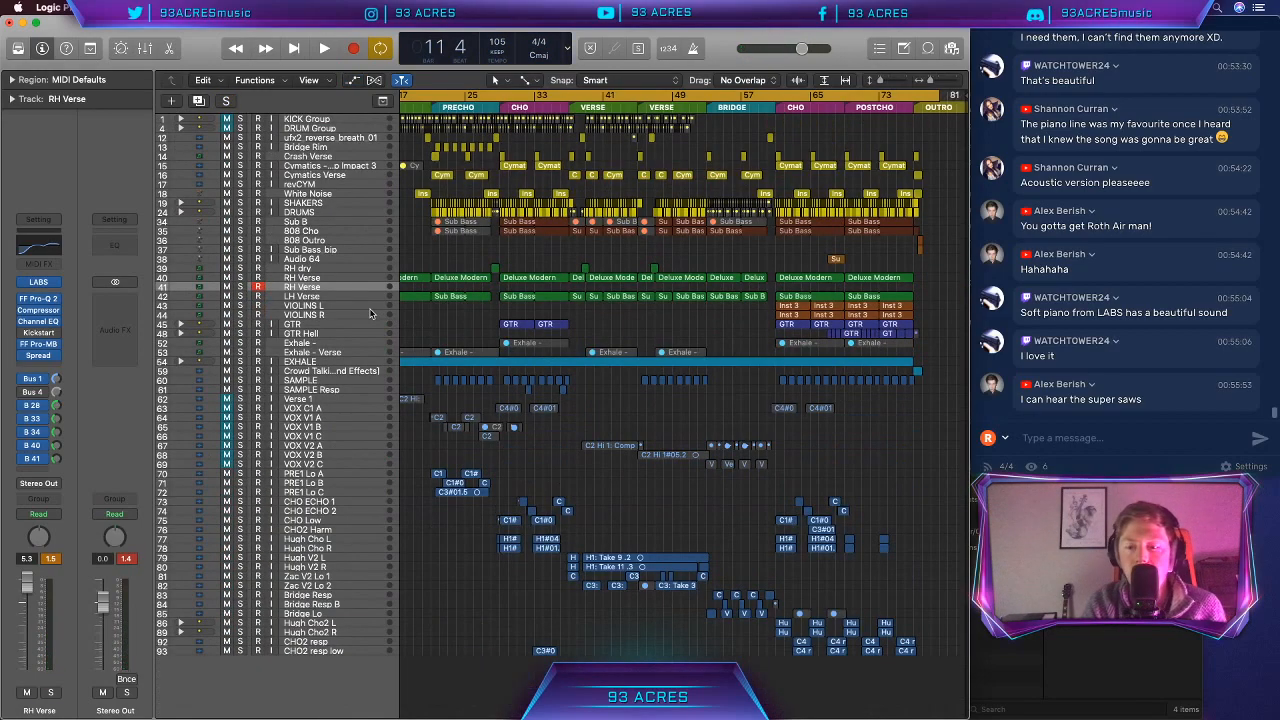
key("super+BackSpace")
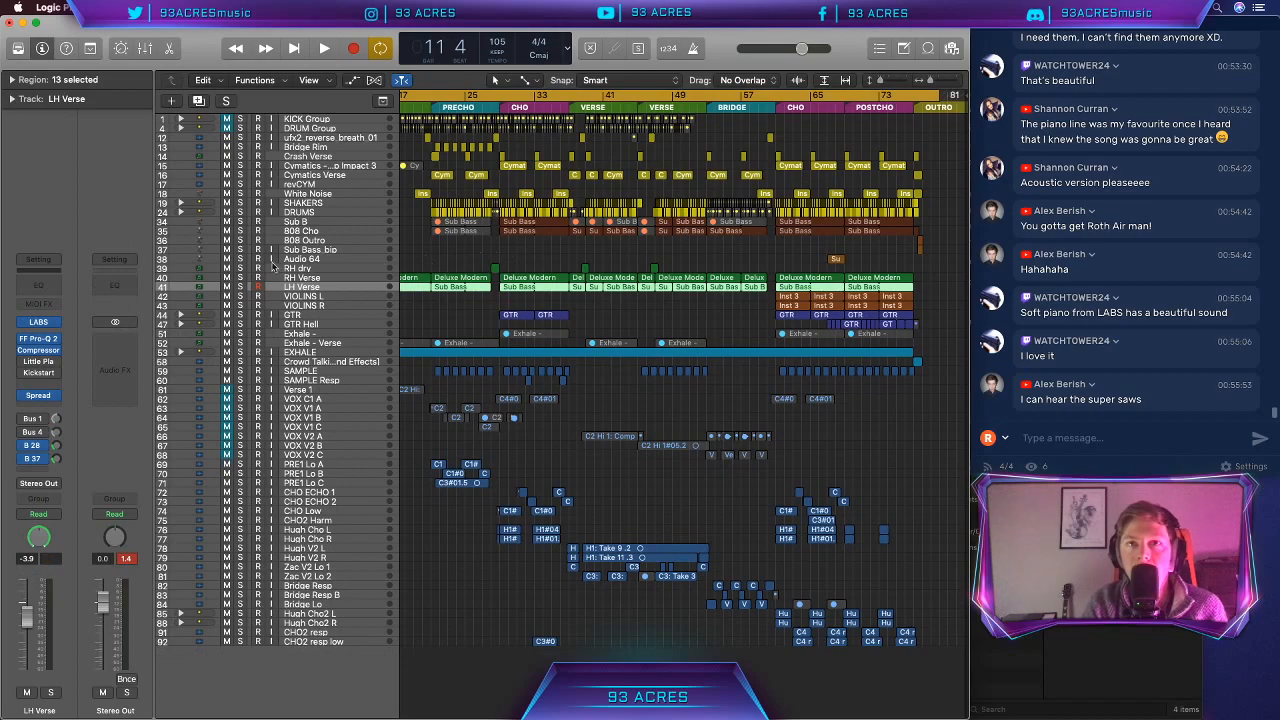
Step: Solo RH dry, RH Verse and LH Verse, set the cycle range over the first chorus from bar 29 to 37, and play it
left_click_drag(241, 287, 238, 270)
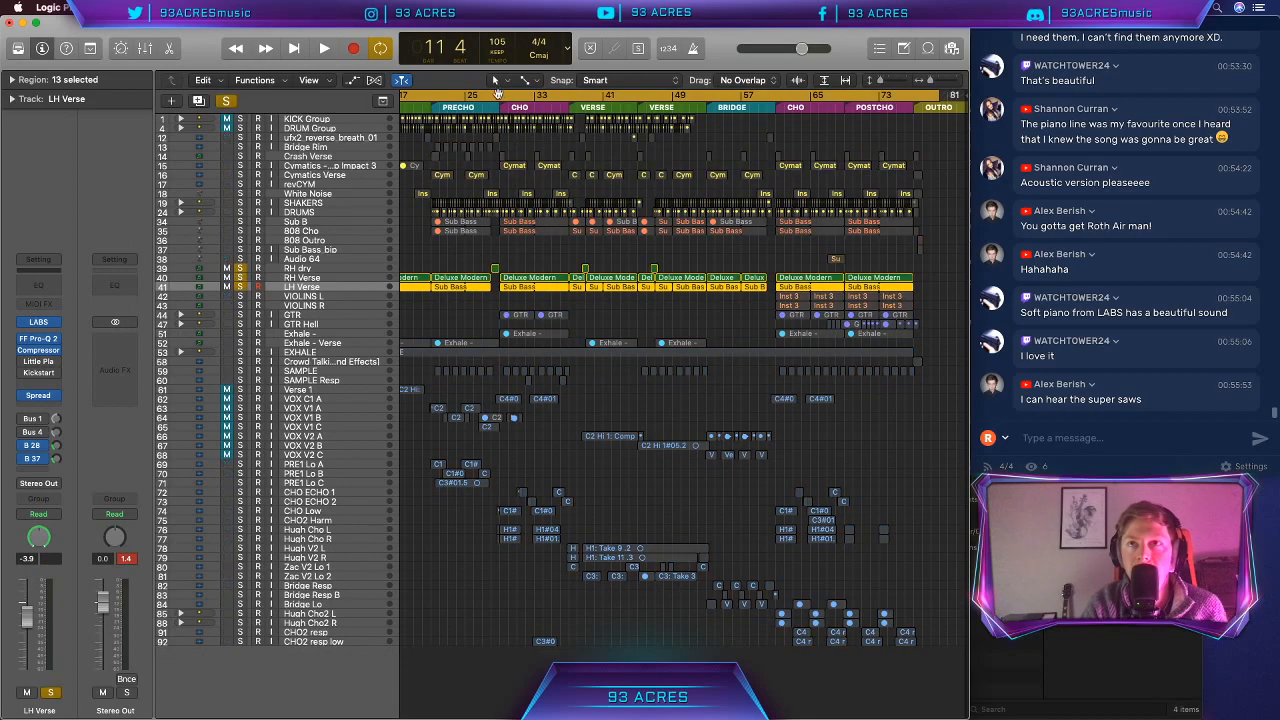
left_click_drag(498, 94, 565, 100)
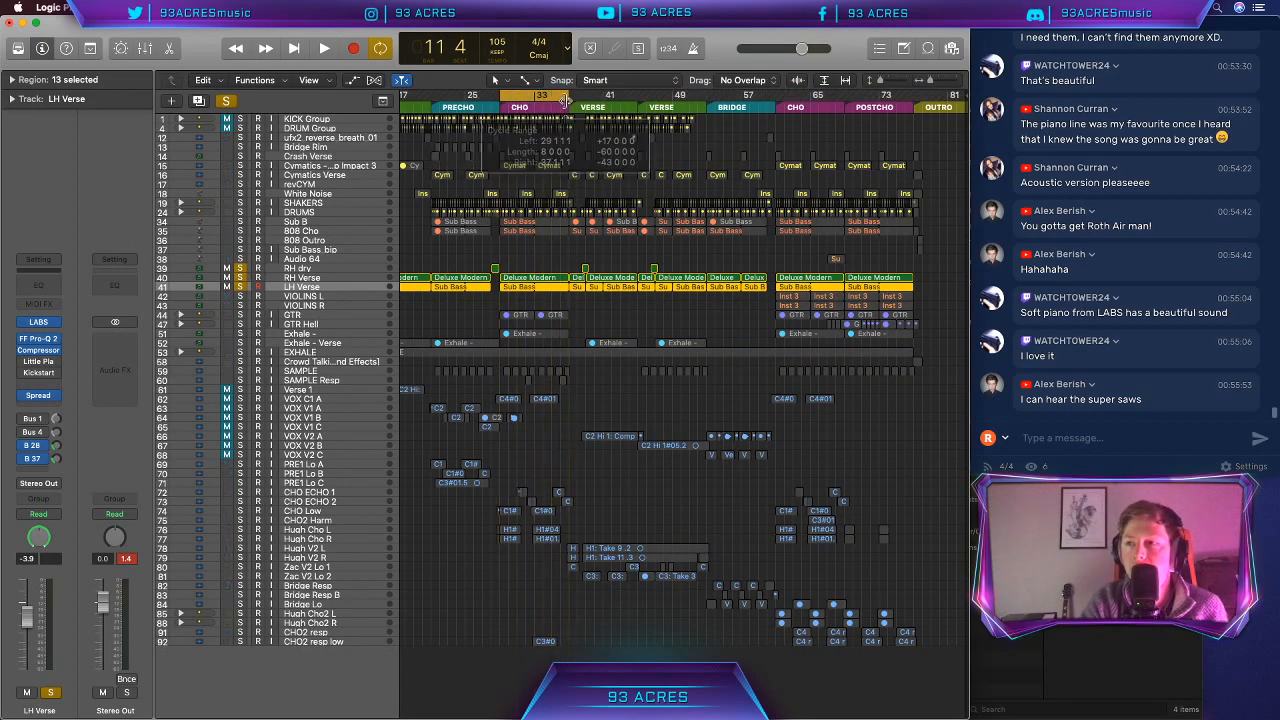
key("space")
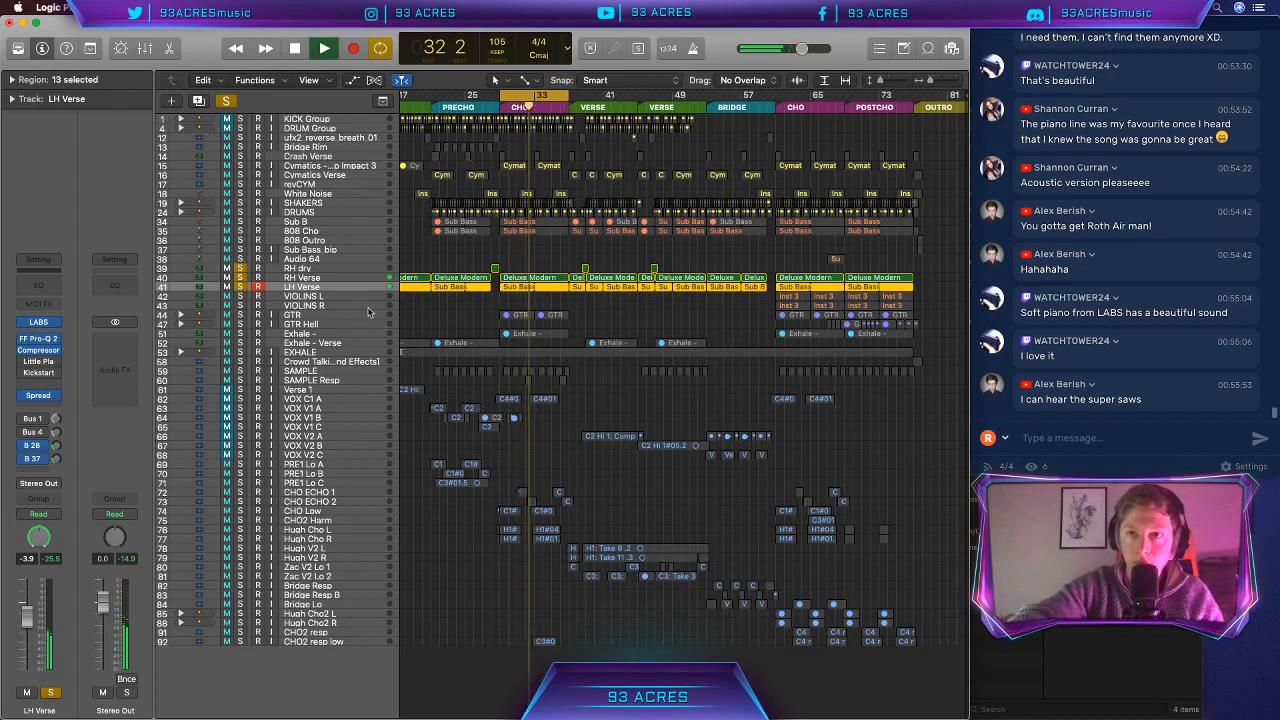
Step: Add Sub B and 808 Cho to the soloed tracks, viewing each one's chorus region in the Piano Roll
left_click(240, 222)
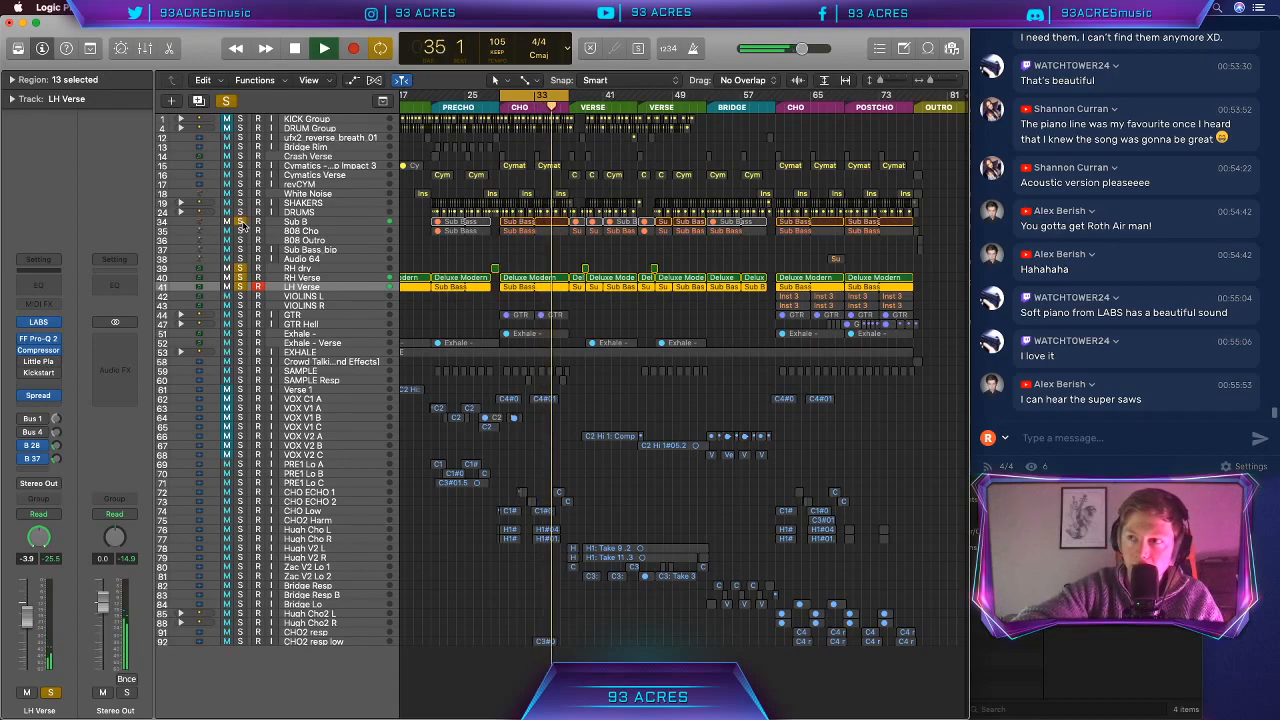
double_click(511, 228)
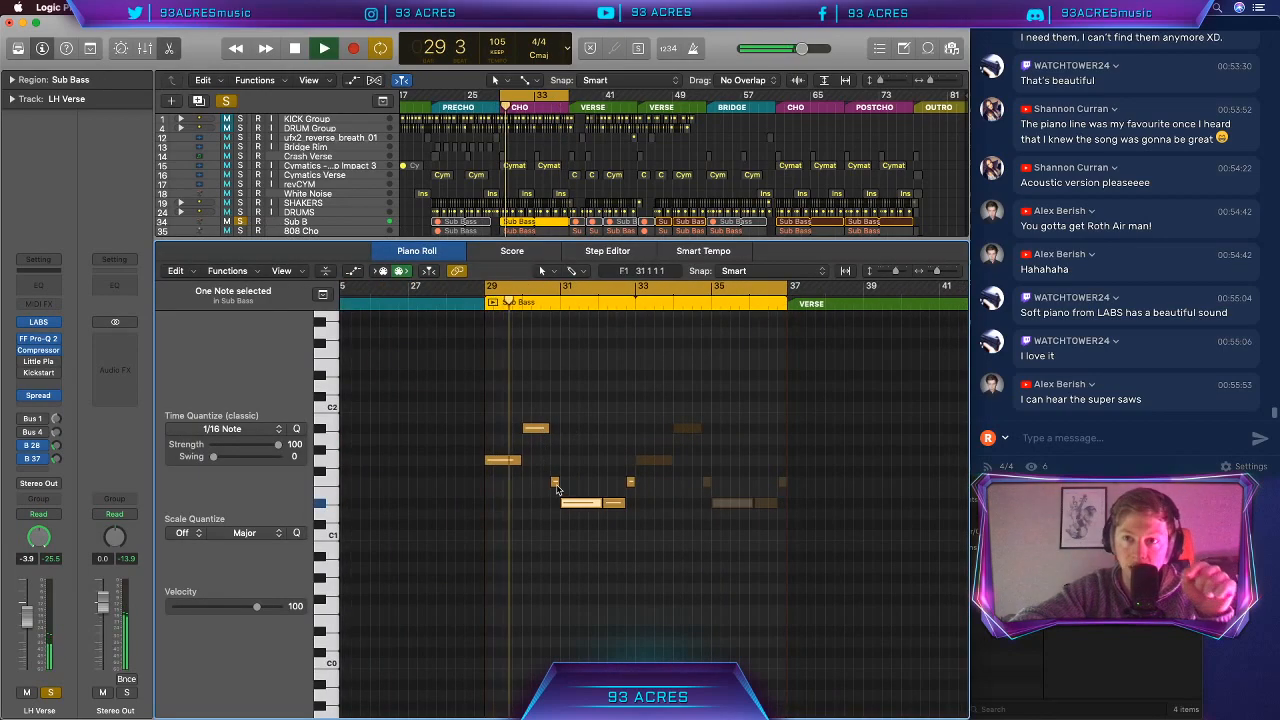
mouse_move(555, 488)
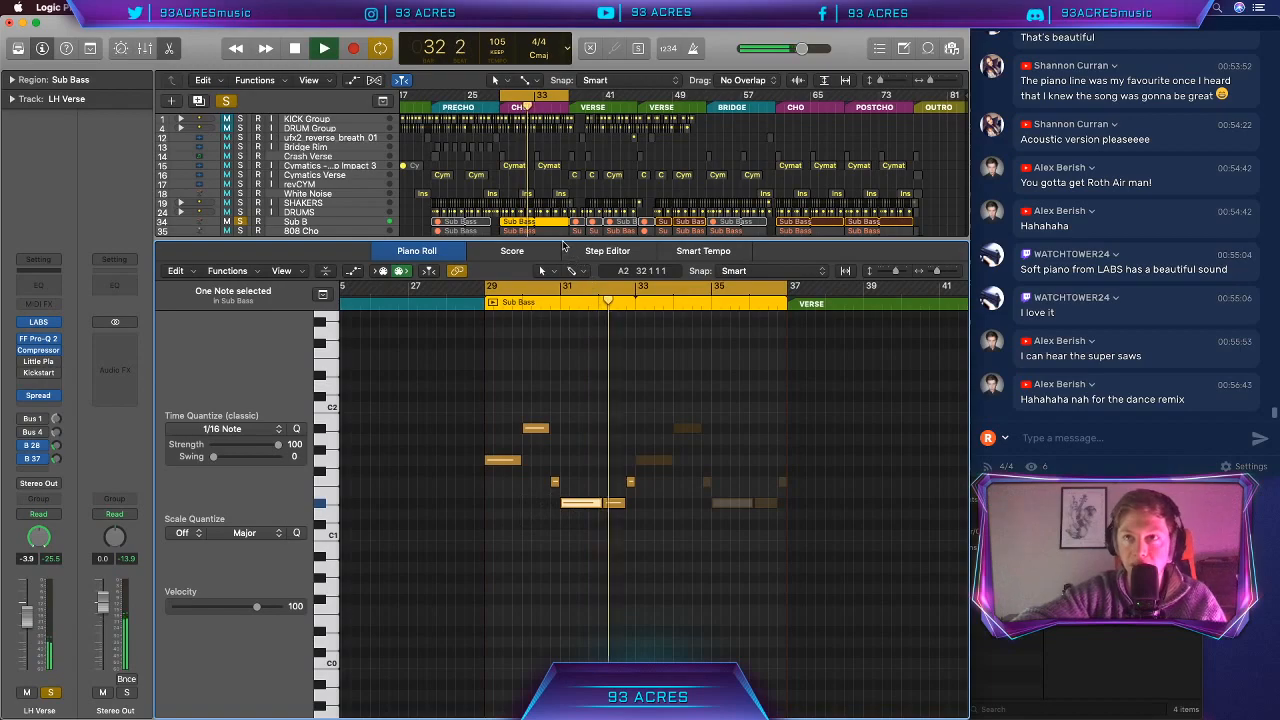
key("p")
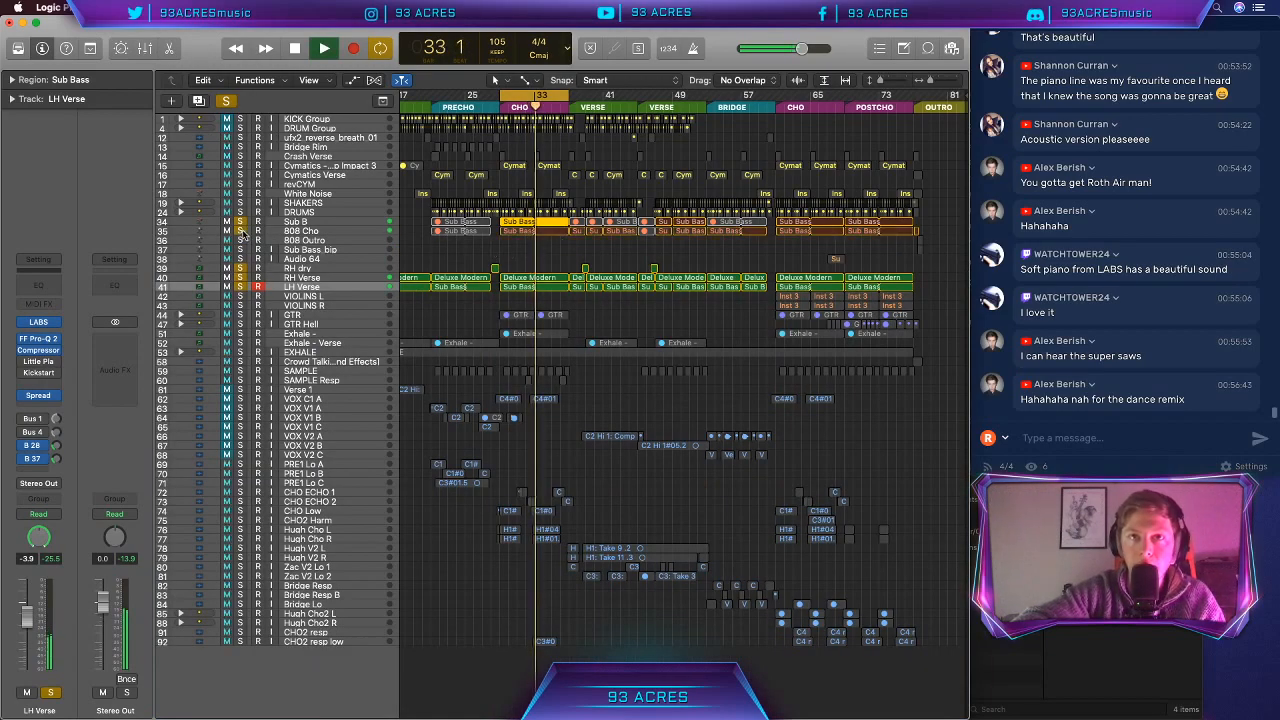
key("p")
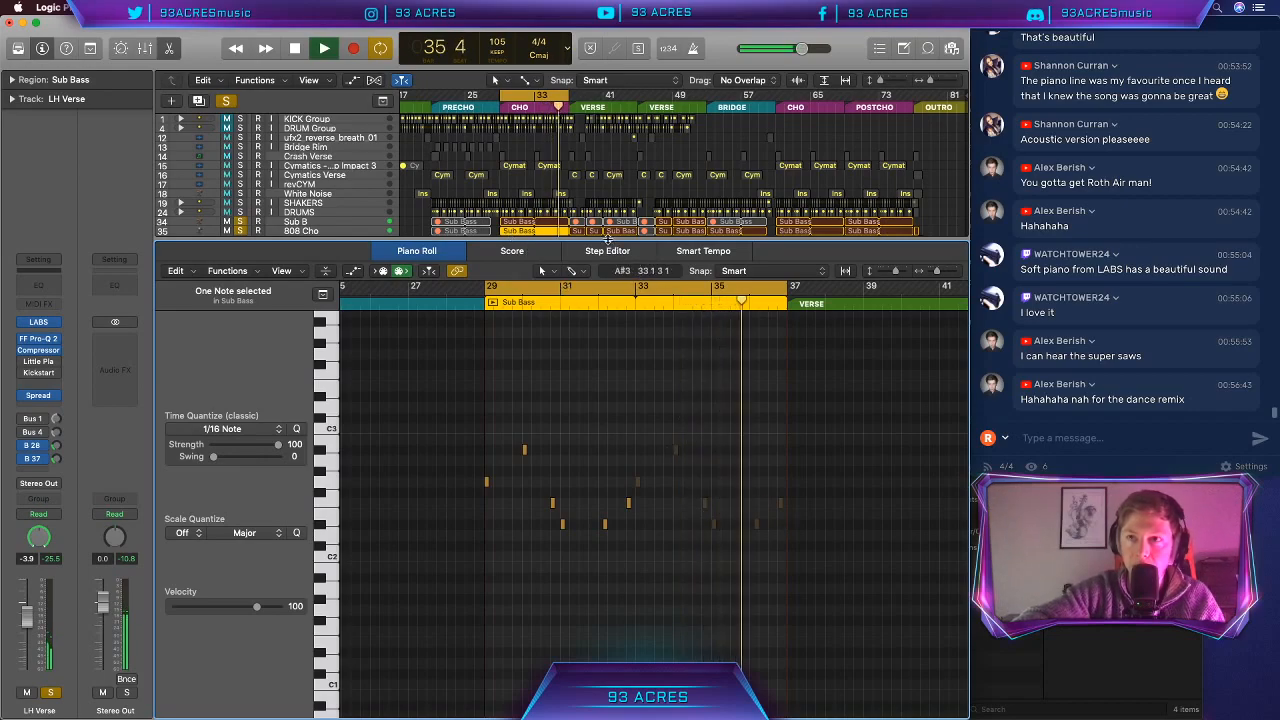
key("p")
Step: Select the 808 Cho track and look at its ES2 synth with the WYT V 808 preset, closing the plug-in
left_click(327, 232)
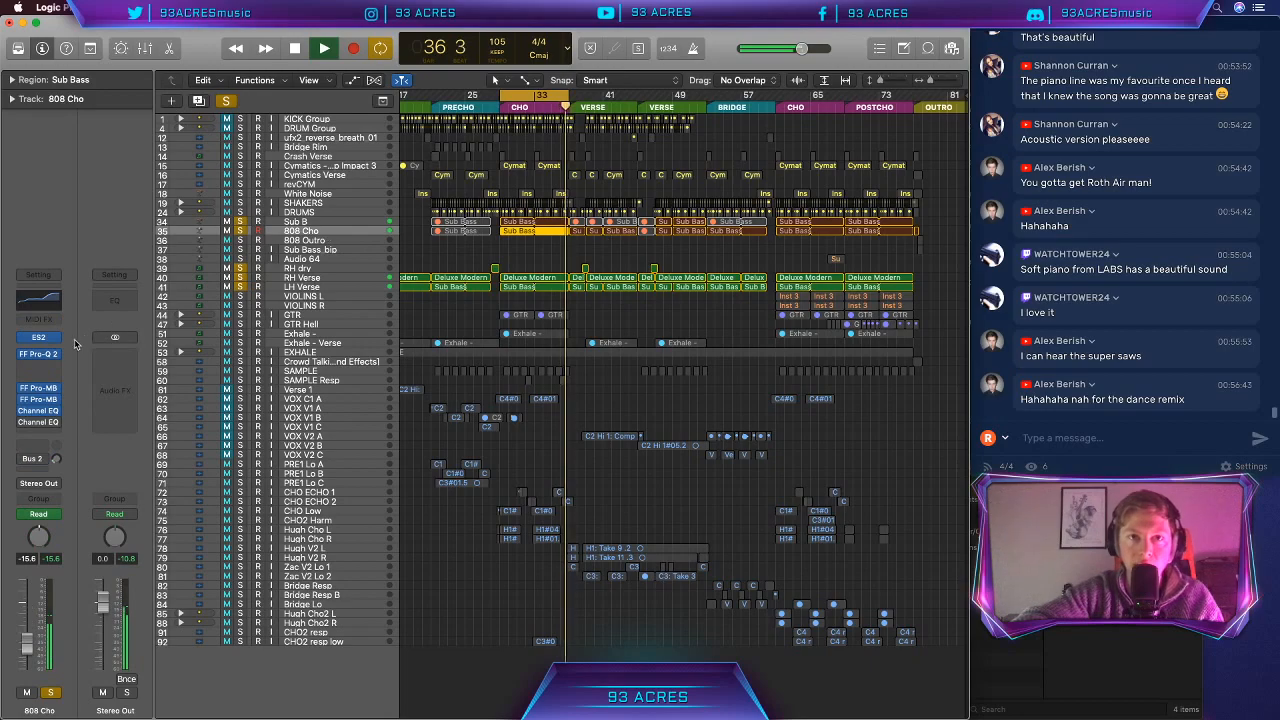
left_click(39, 338)
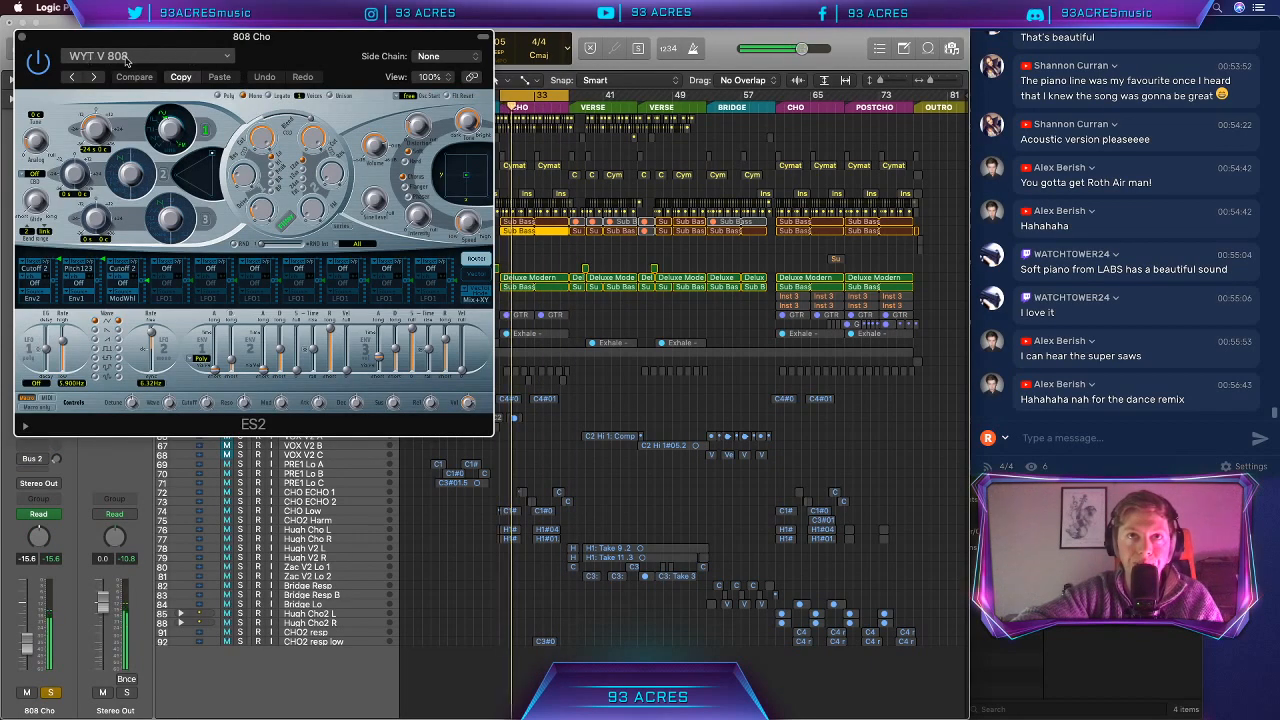
left_click(22, 38)
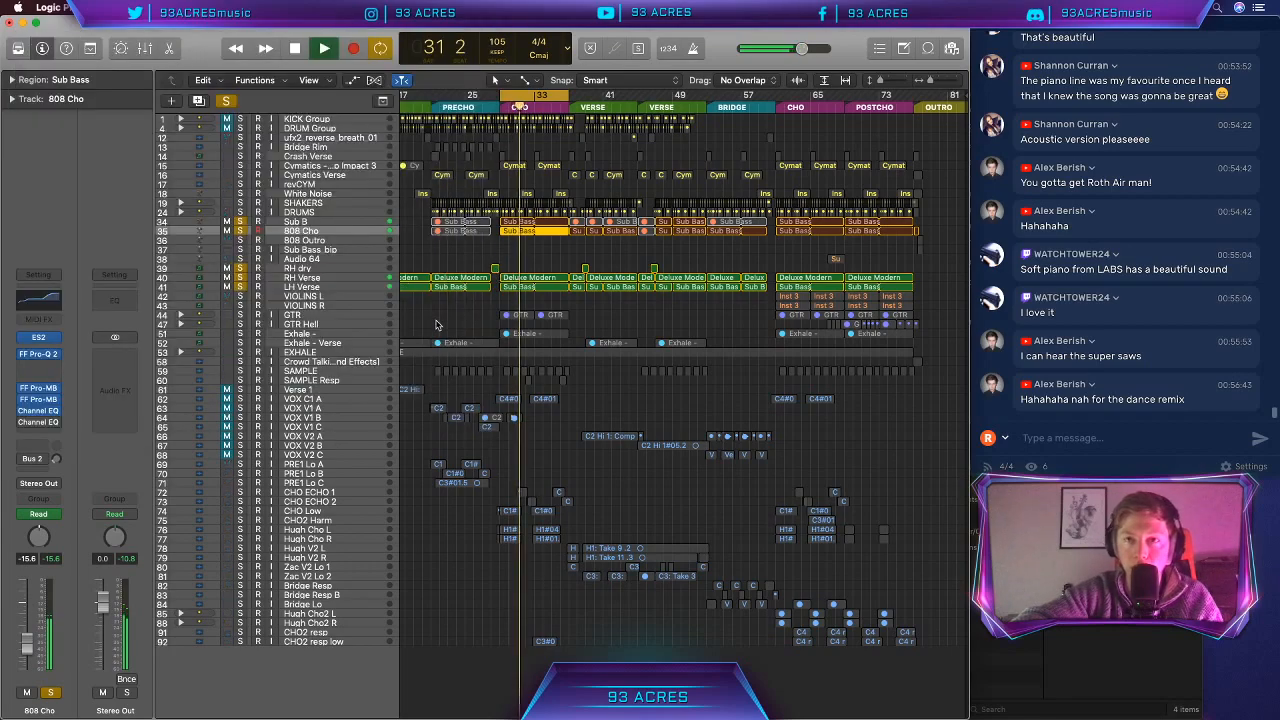
Step: Solo and select the EXHALE track stack, and clear the solos from LH Verse up to Sub B to isolate it
left_click(240, 352)
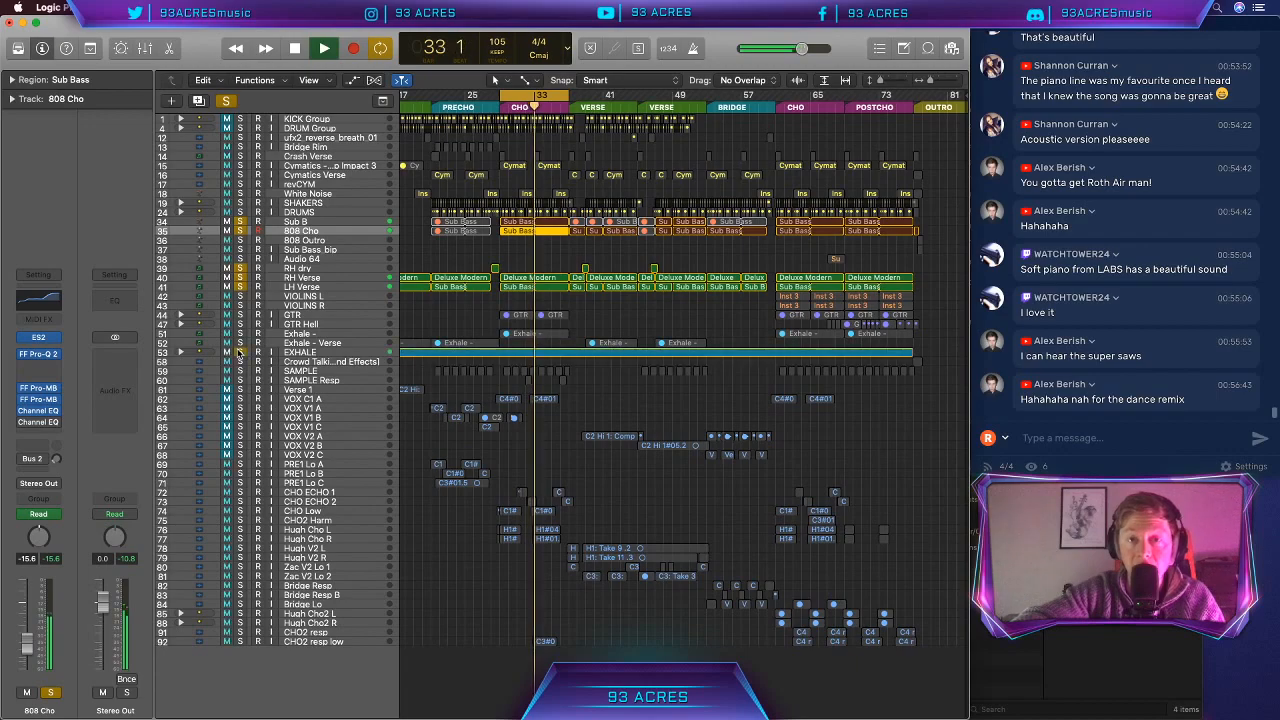
left_click(298, 354)
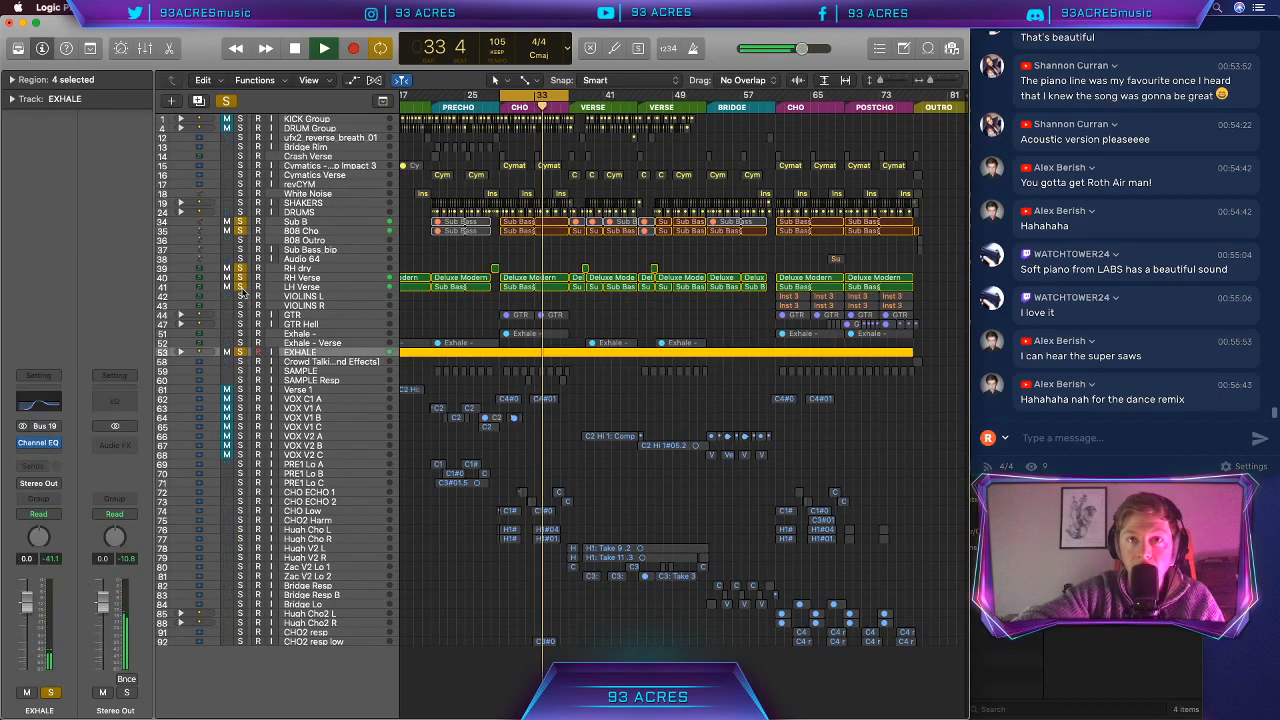
left_click_drag(240, 289, 238, 228)
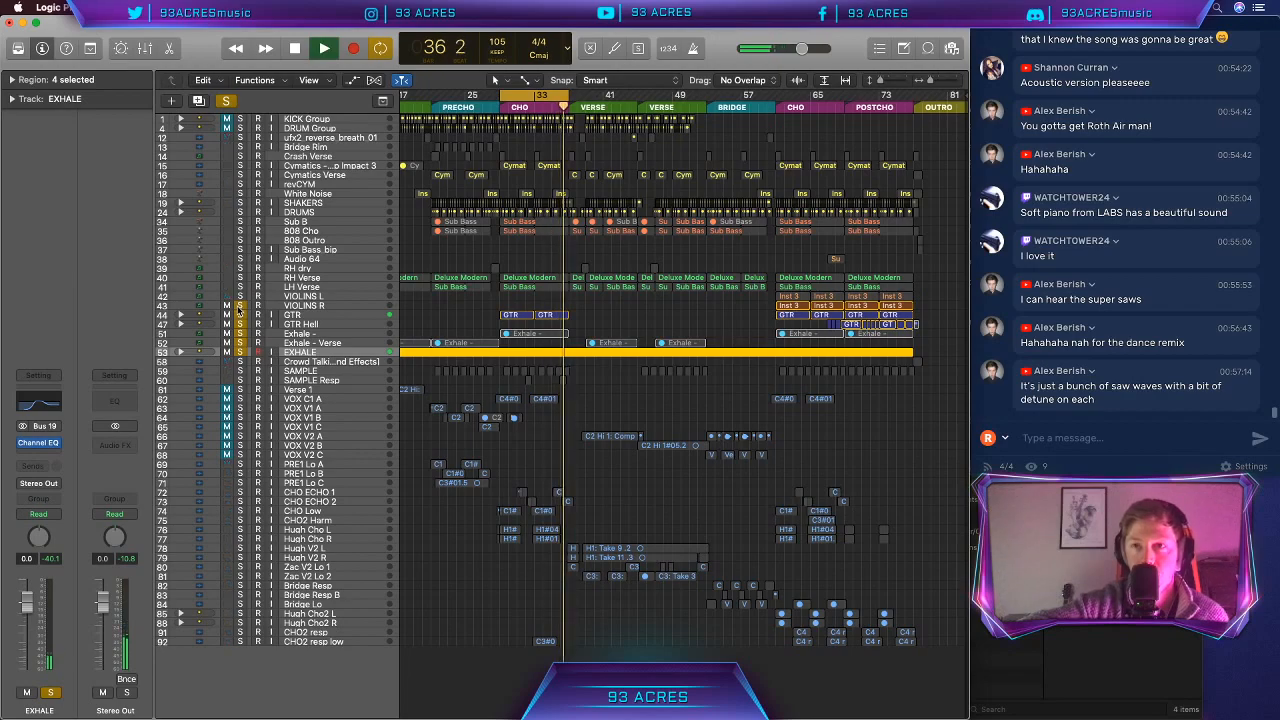
Step: Add LH Verse, RH Verse, 808 Cho and Sub B to the soloed tracks, and select the GTR track
left_click(240, 286)
left_click(240, 277)
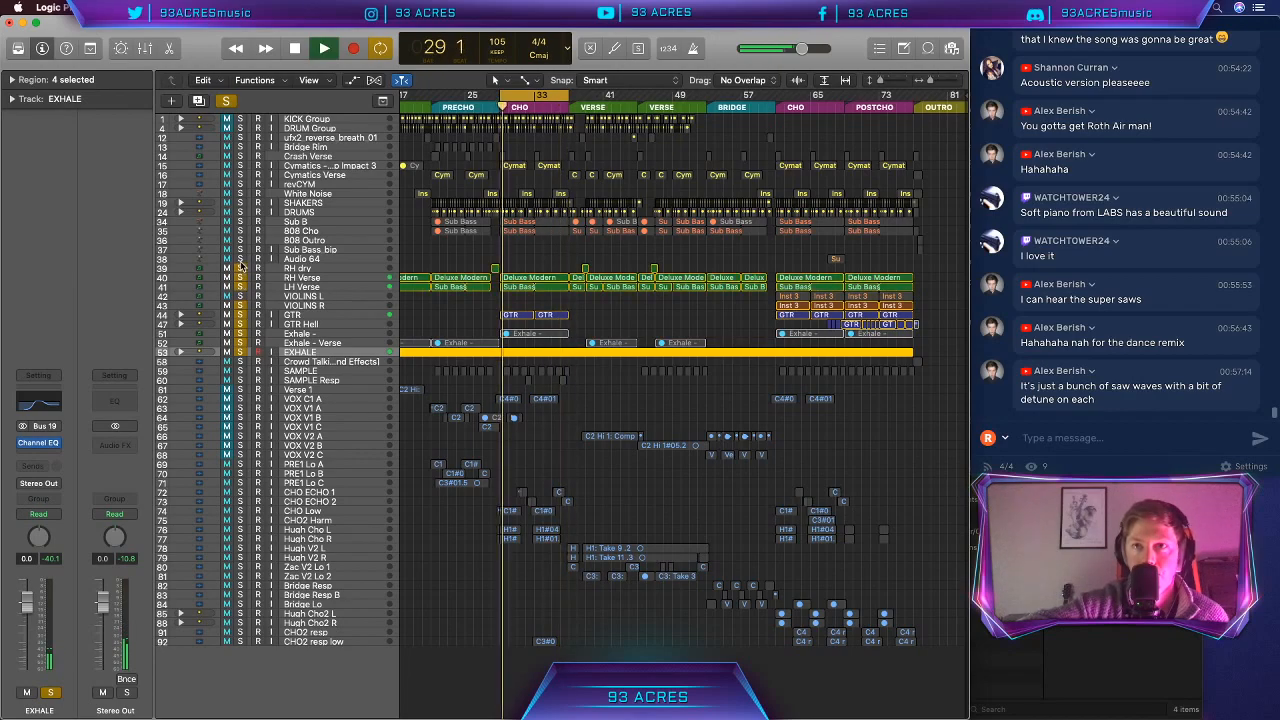
left_click(240, 231)
left_click(240, 222)
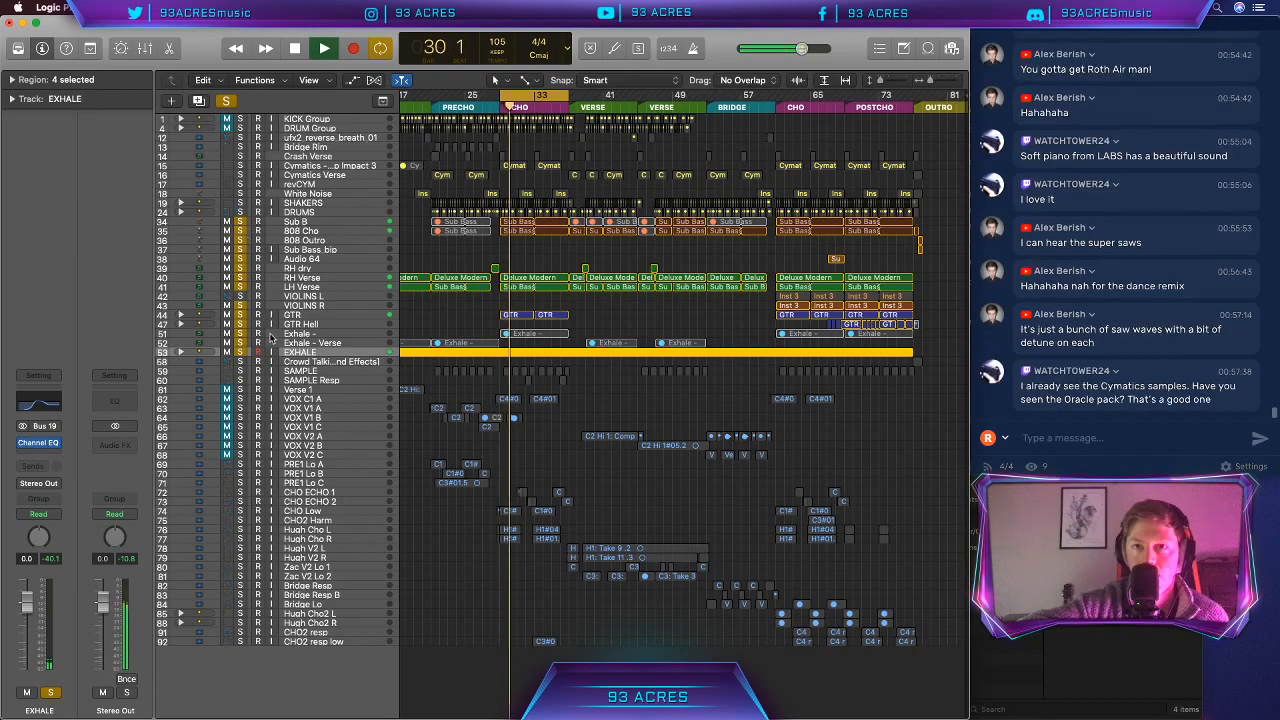
left_click(311, 318)
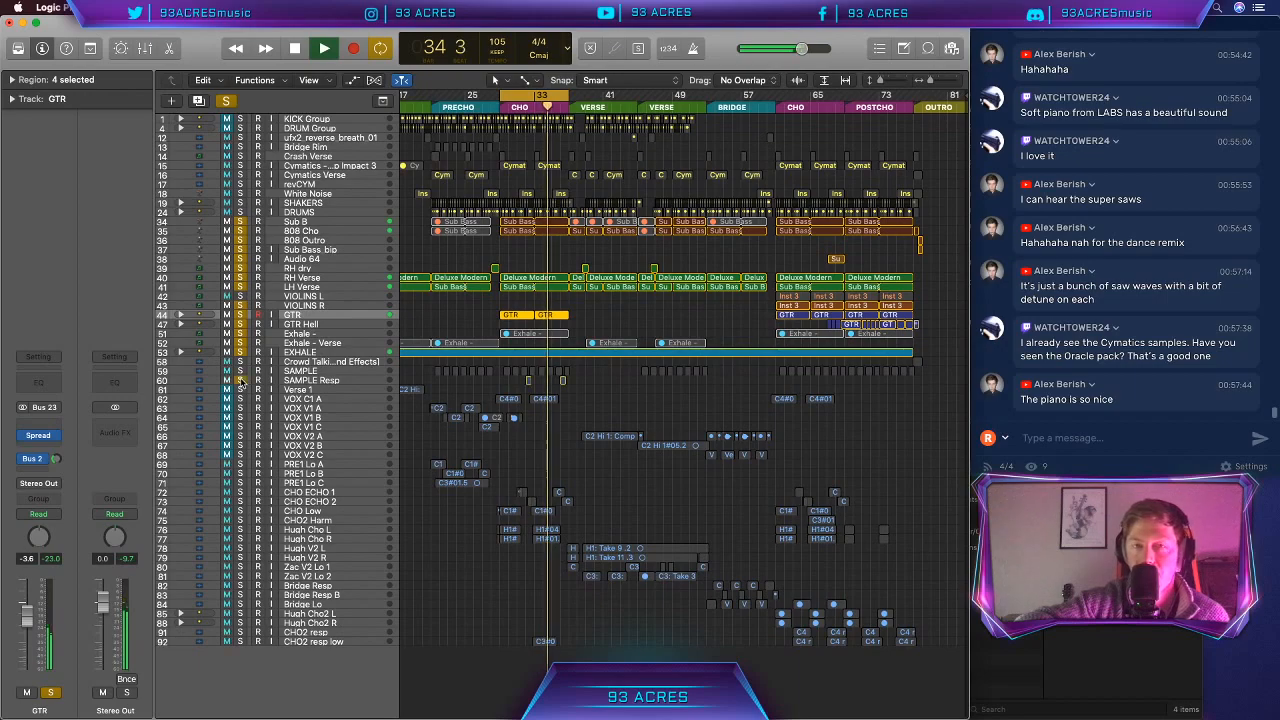
Step: Solo SAMPLE Resp, SAMPLE and Crowd Talking, and clear the solos from Sub B down to EXHALE
left_click_drag(240, 381, 236, 352)
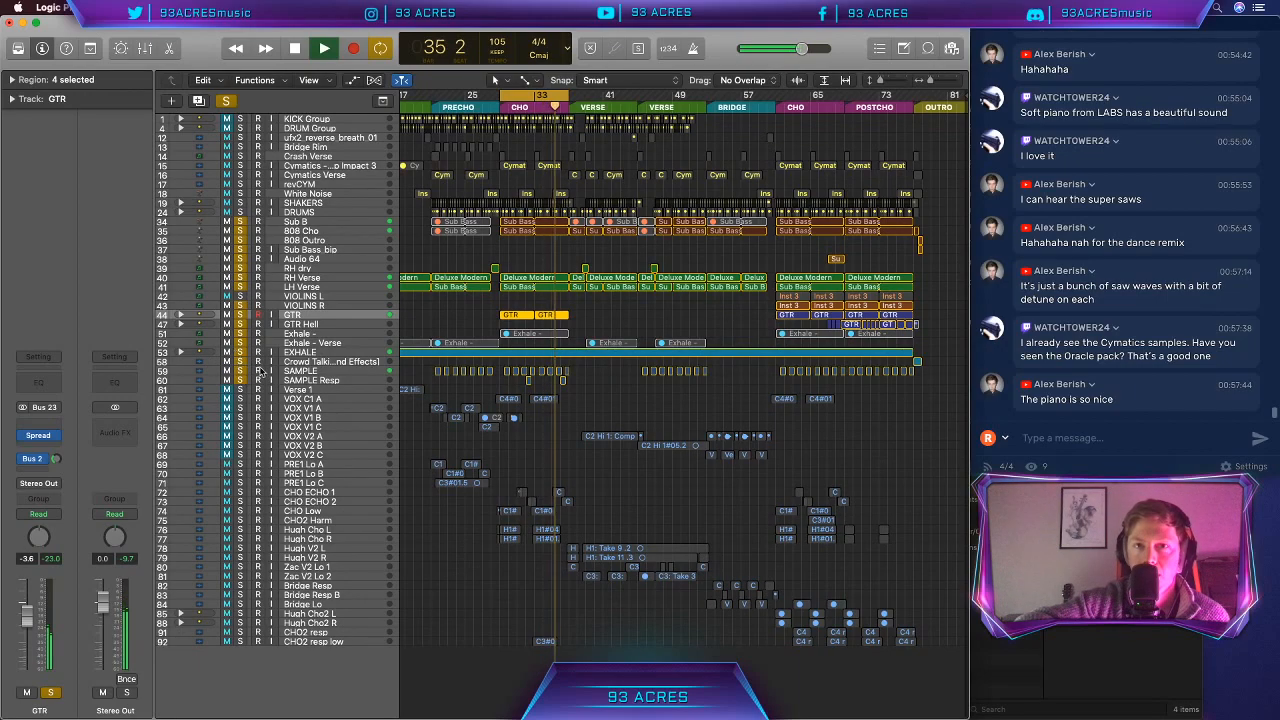
left_click_drag(240, 222, 240, 353)
scroll(525, 373, "up", 5)
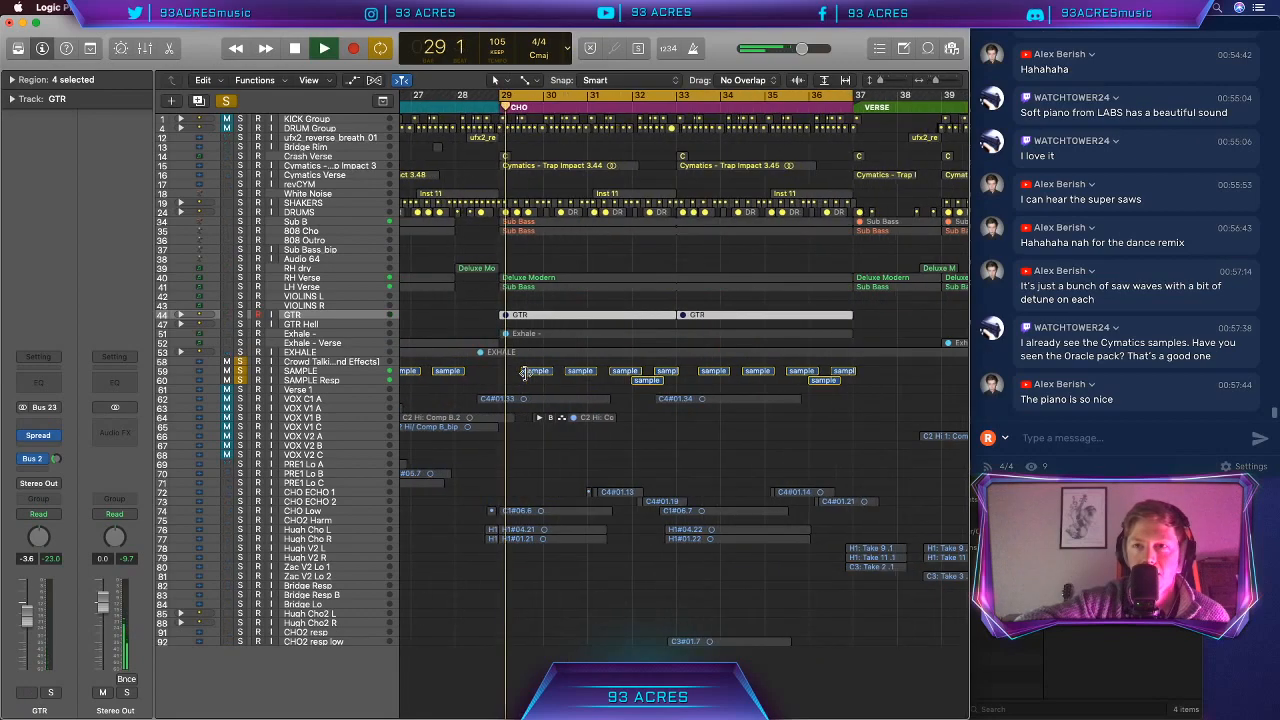
scroll(525, 373, "right", 2)
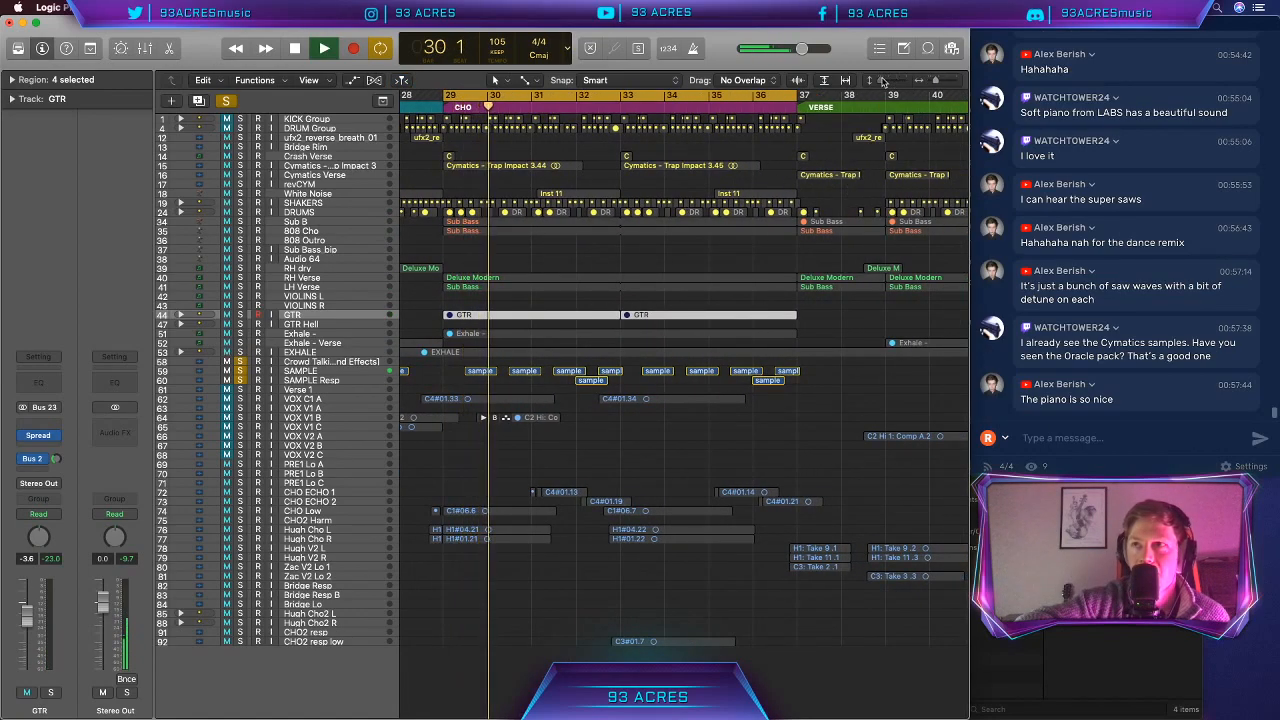
Step: Enlarge the track heights, select the SAMPLE track and leave it as the only soloed track over the chorus
left_click_drag(881, 80, 895, 80)
scroll(671, 328, "down", 5)
scroll(670, 328, "down", 5)
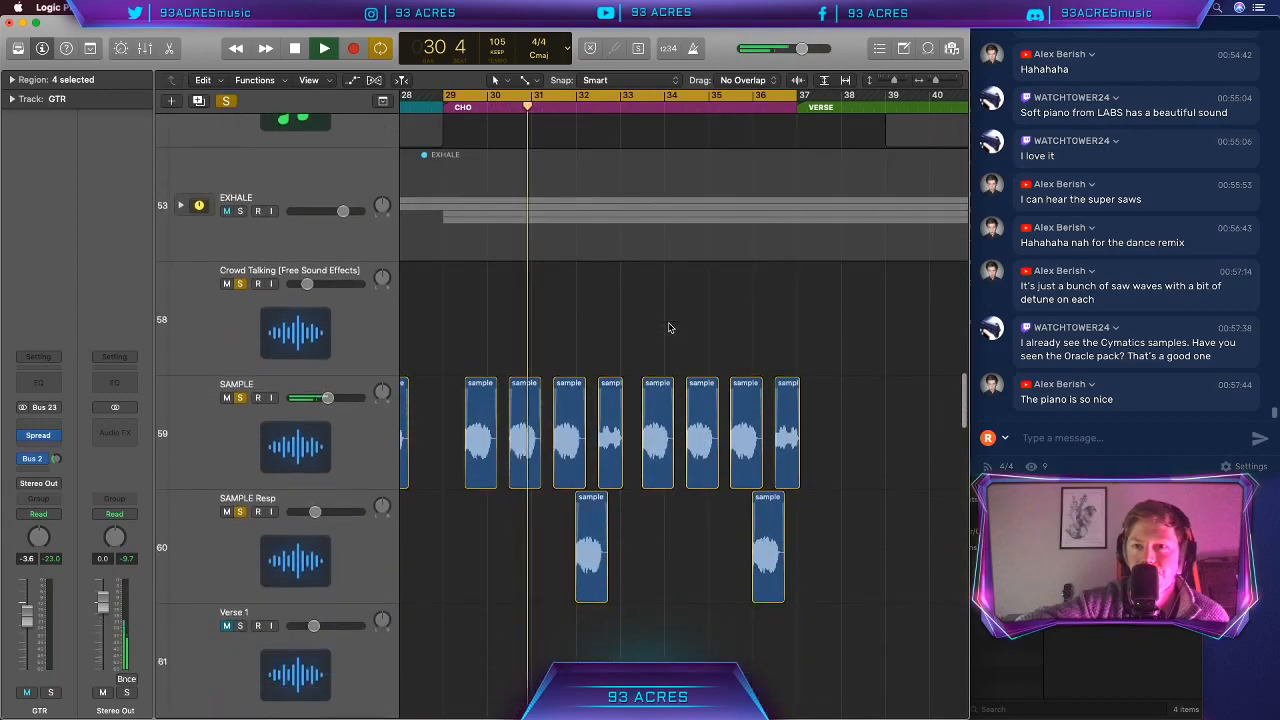
scroll(669, 326, "up", 5)
left_click(365, 437)
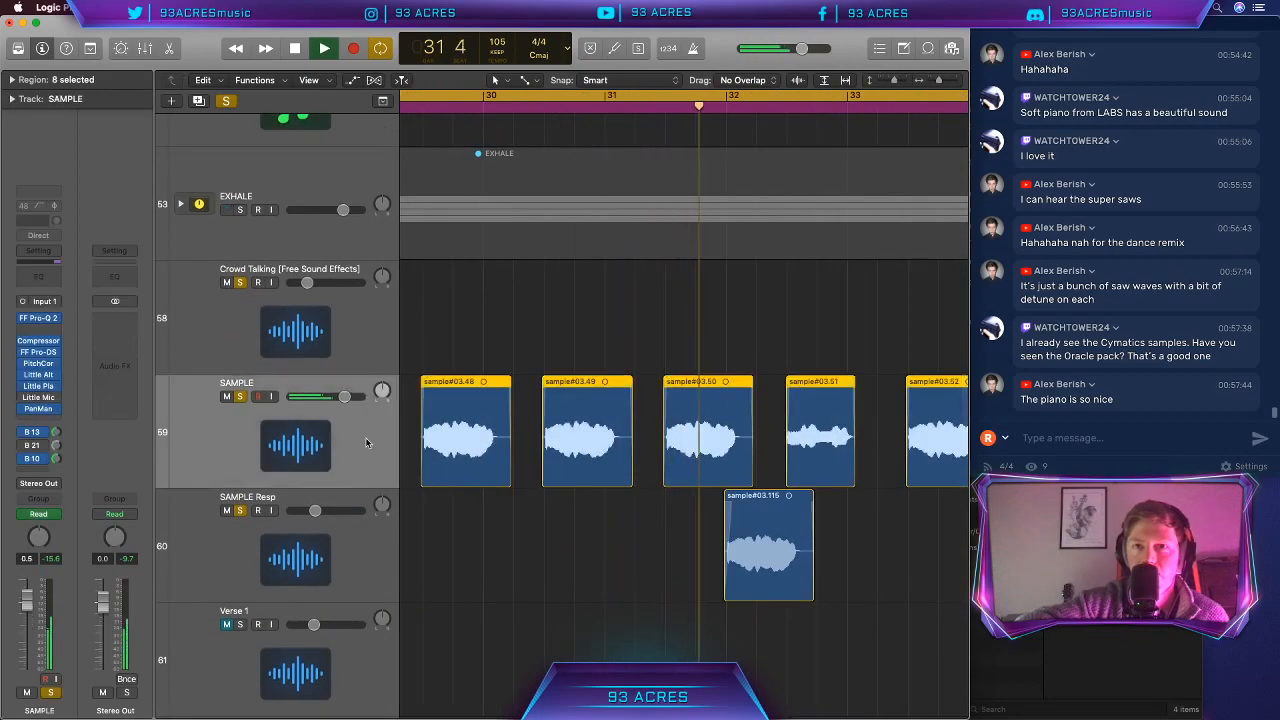
left_click(239, 511)
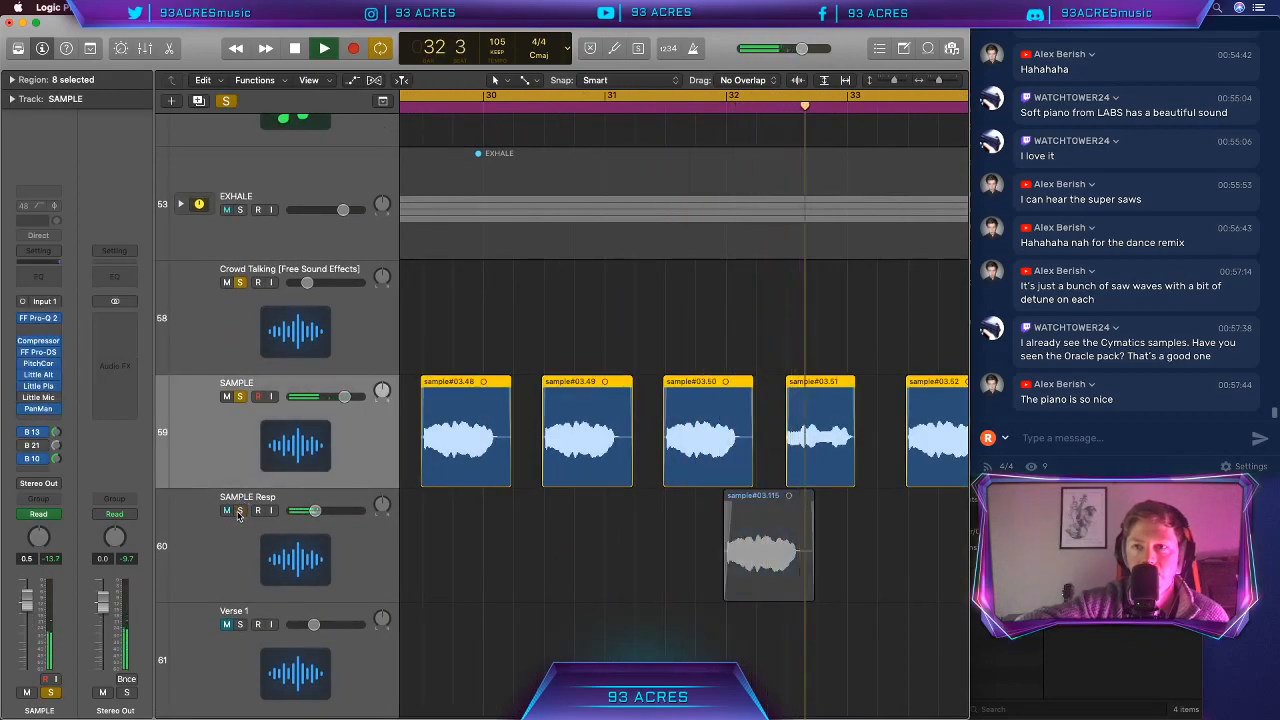
scroll(422, 515, "left", 1)
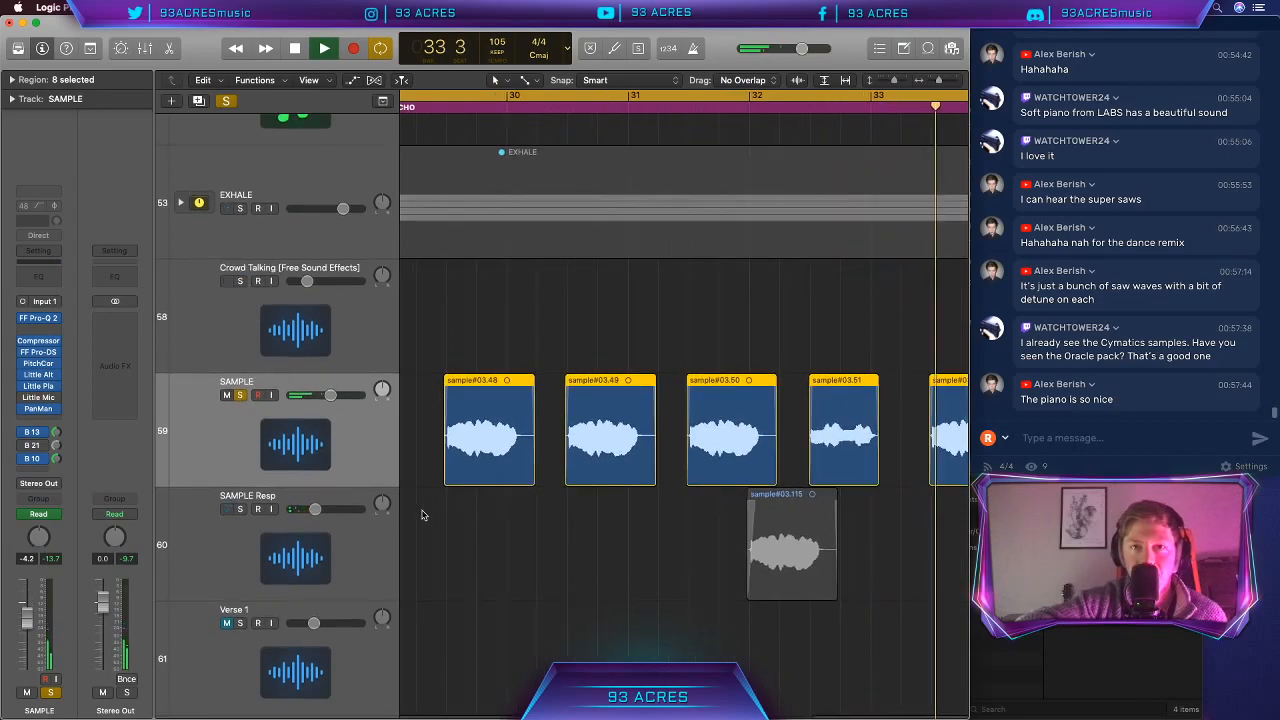
scroll(261, 427, "down", 1)
key("super+Left")
key("super+Left")
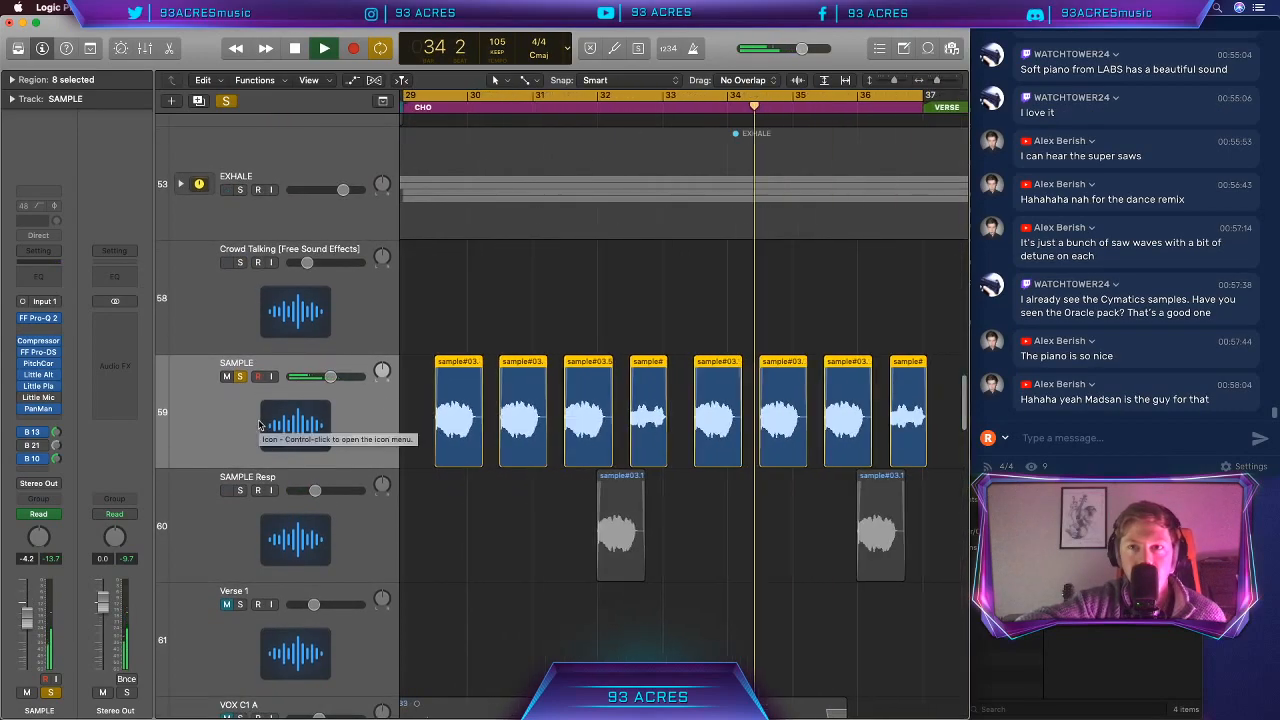
scroll(260, 425, "left", 1)
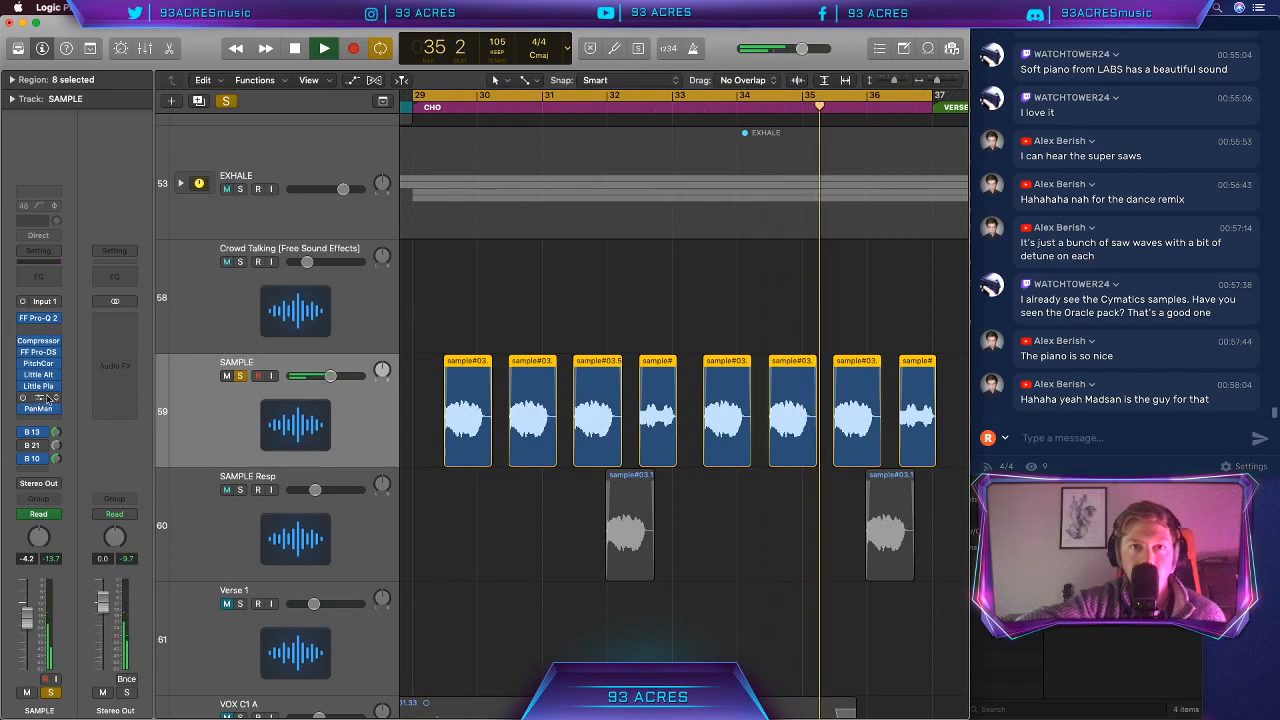
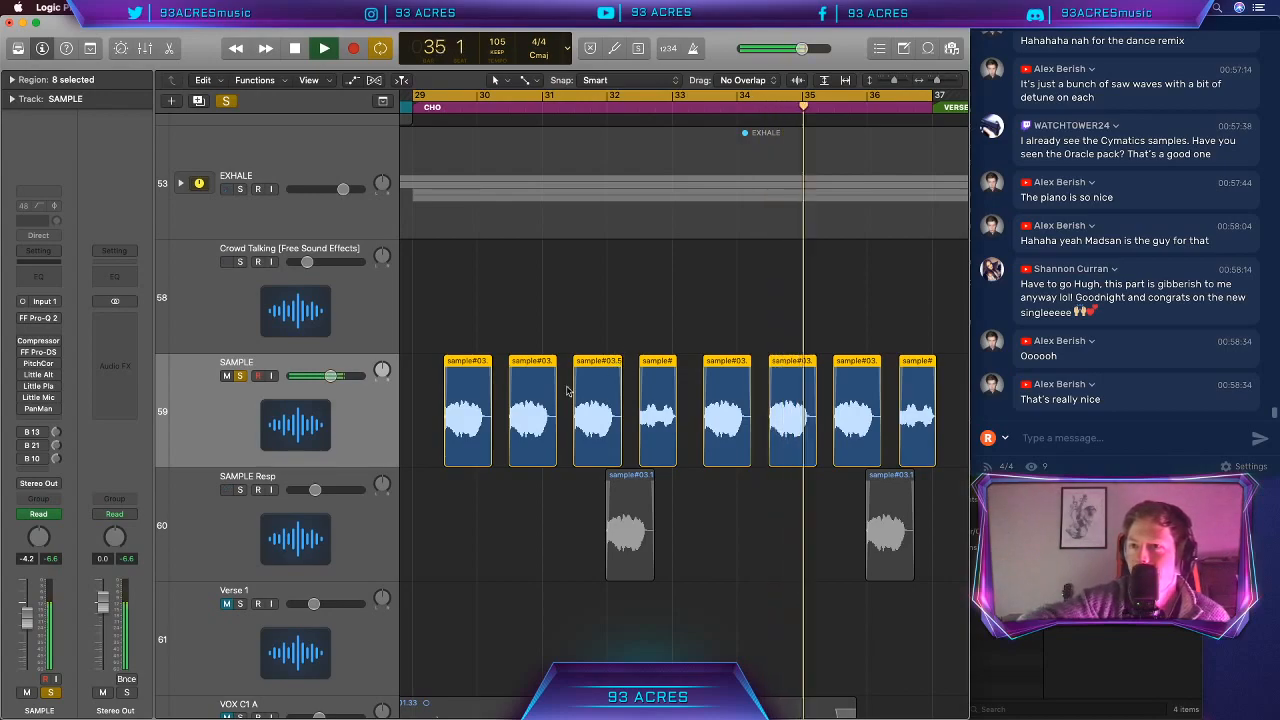
Step: View the SAMPLE track's FF Pro-Q 2 curve, and re-enable its Compressor, FF Pro-DS, PitchCor, Little Pla and PanMan inserts
left_click(38, 319)
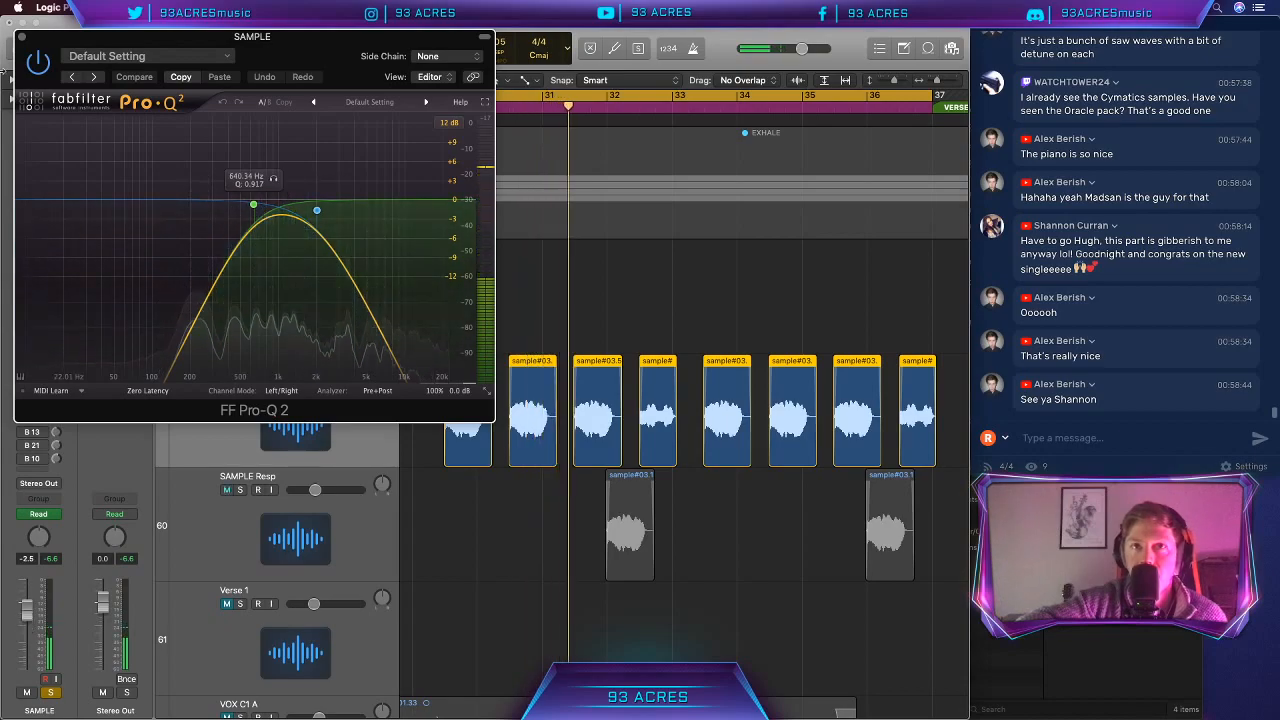
left_click(22, 37)
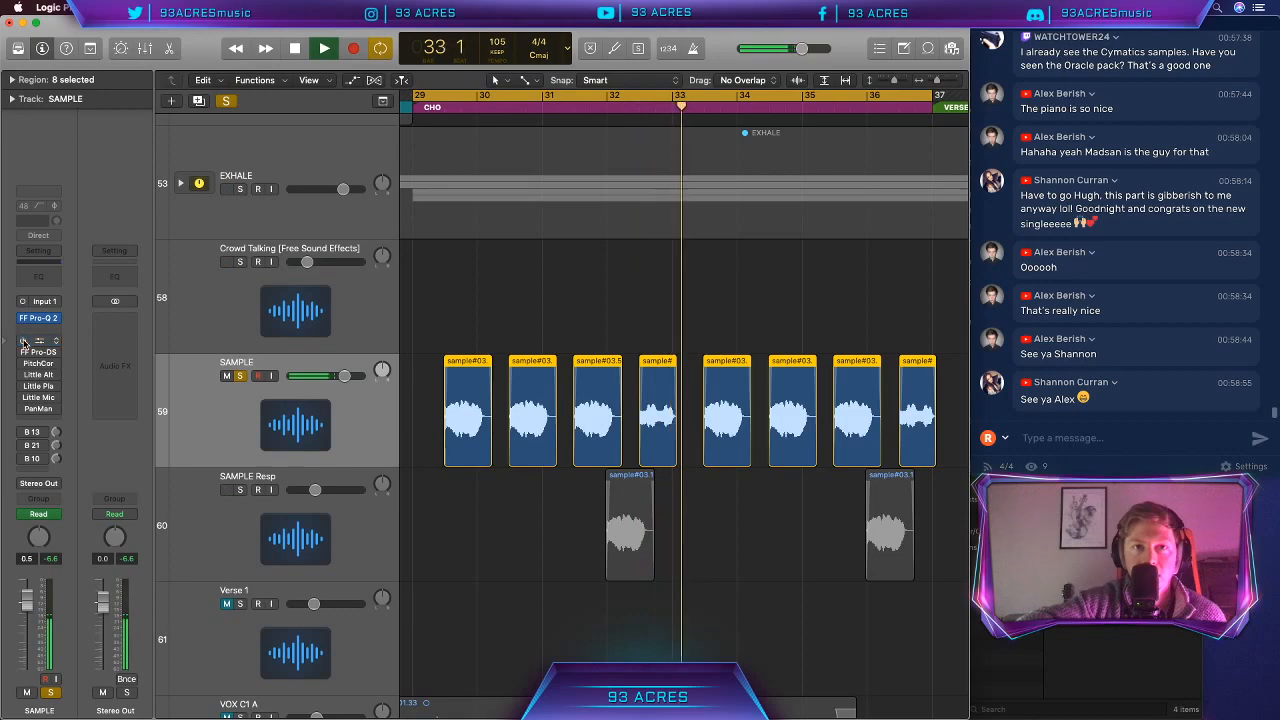
left_click(24, 342)
left_click(24, 353)
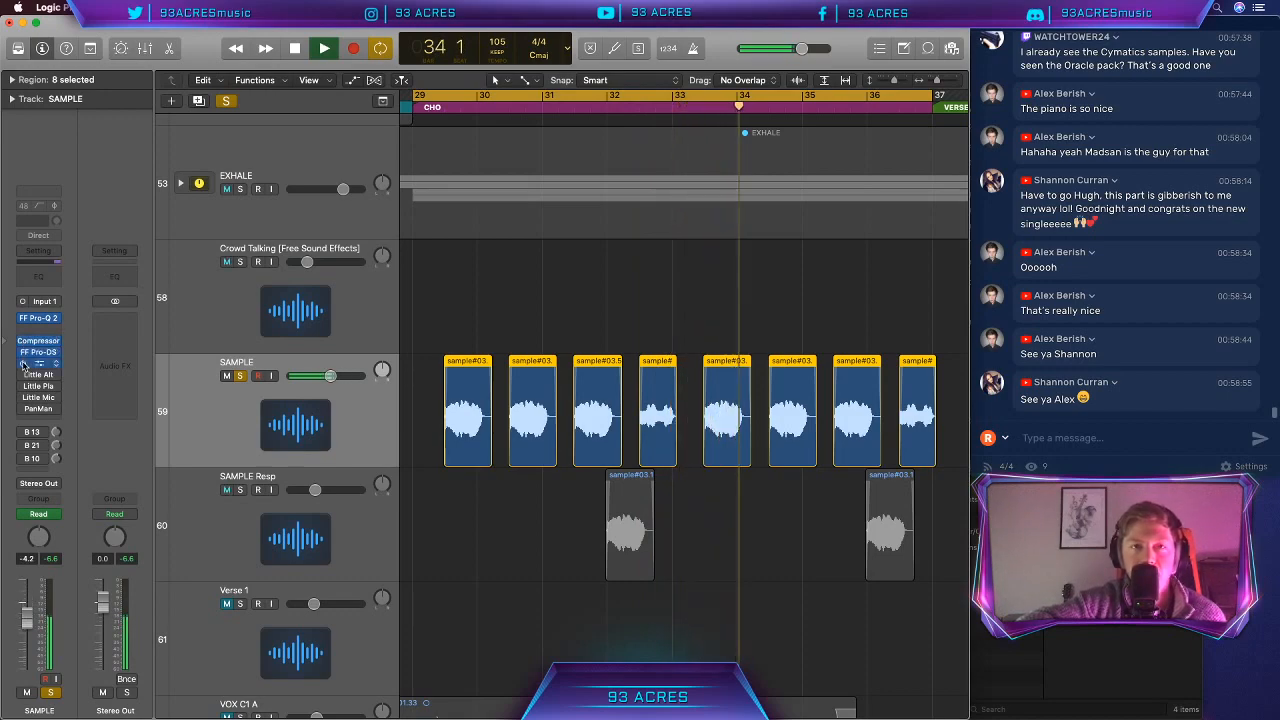
left_click(24, 364)
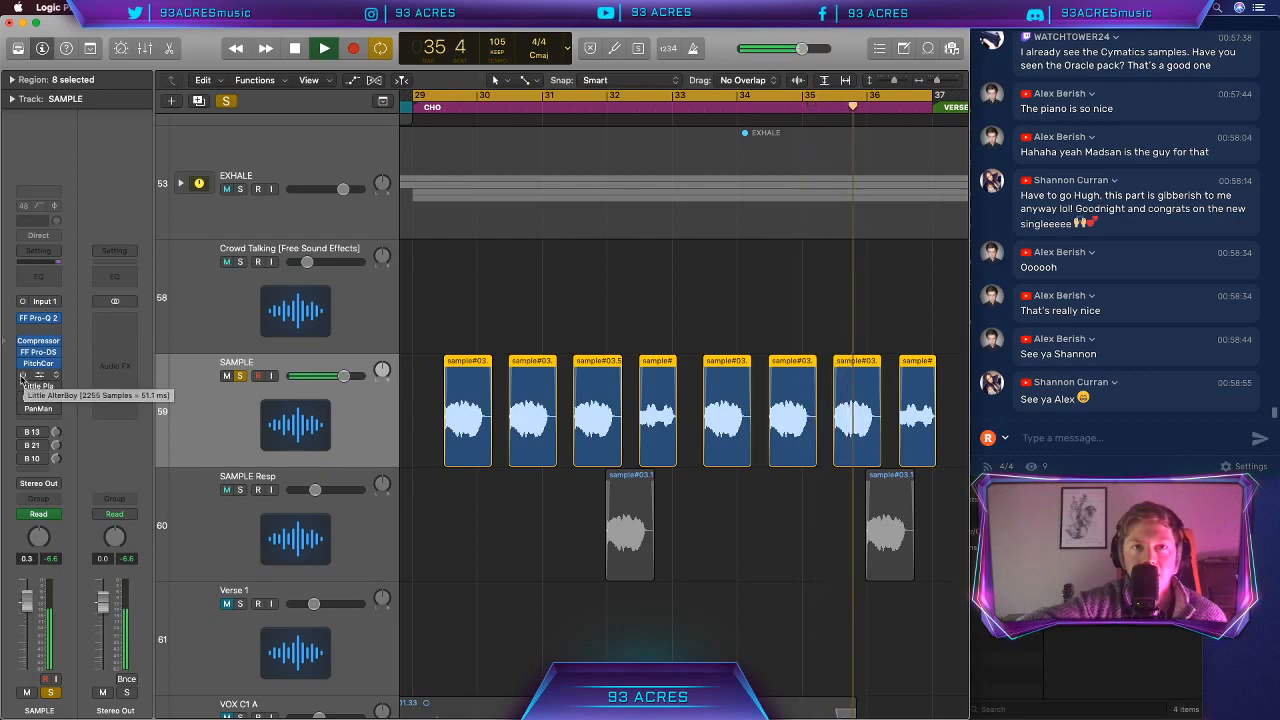
left_click(24, 386)
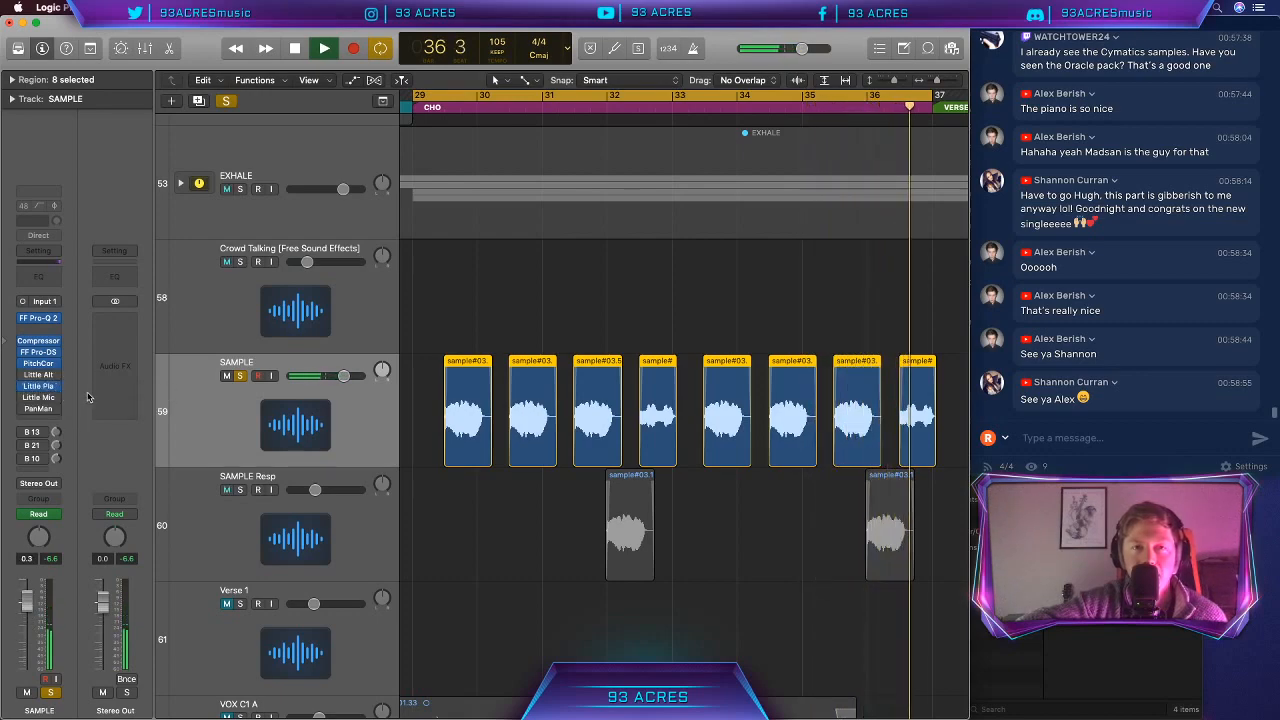
left_click(38, 408)
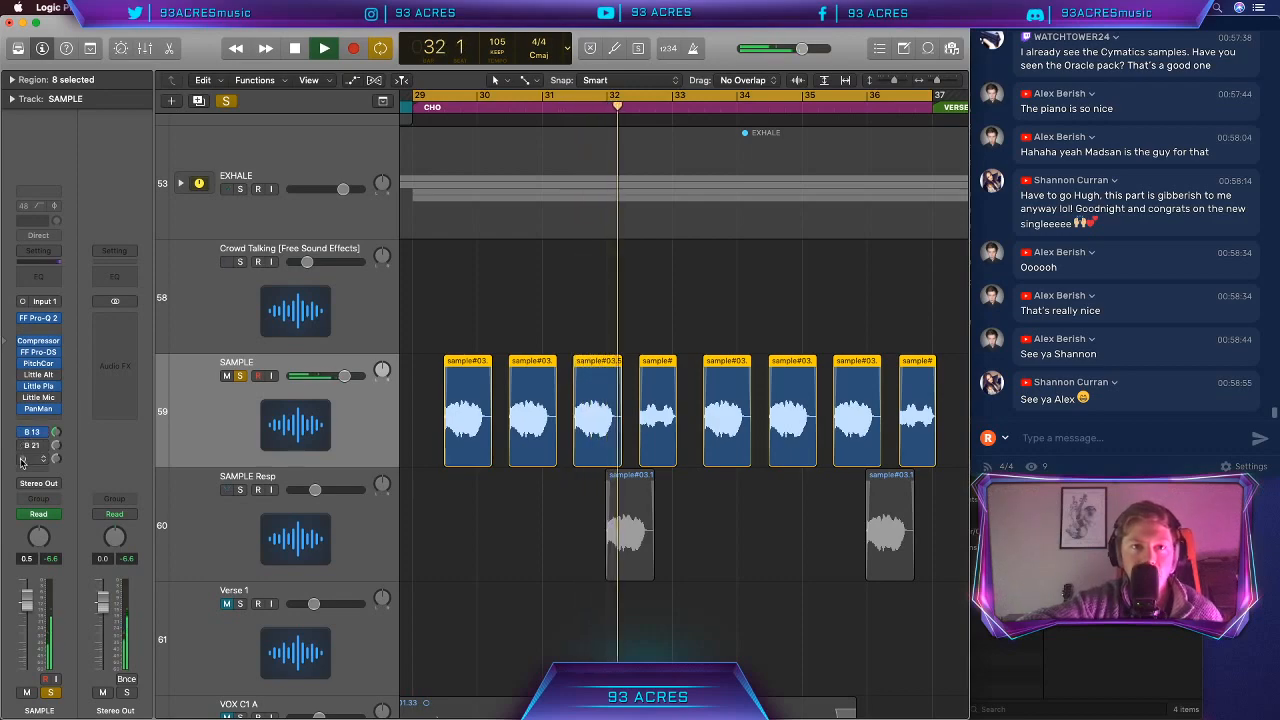
Step: Follow SAMPLE's Bus 13 send to Aux 7 and look at the Little AlterBoy settings there, closing the plug-in
left_click(44, 433)
left_click(45, 441)
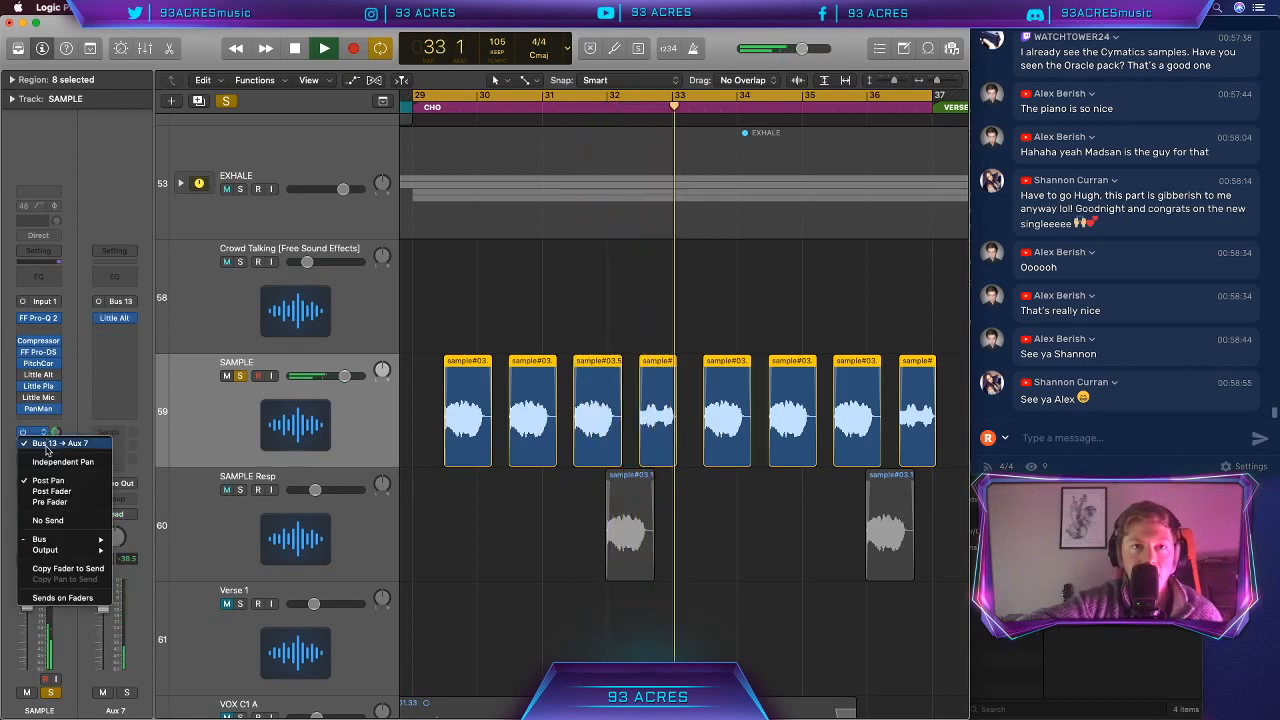
left_click(115, 319)
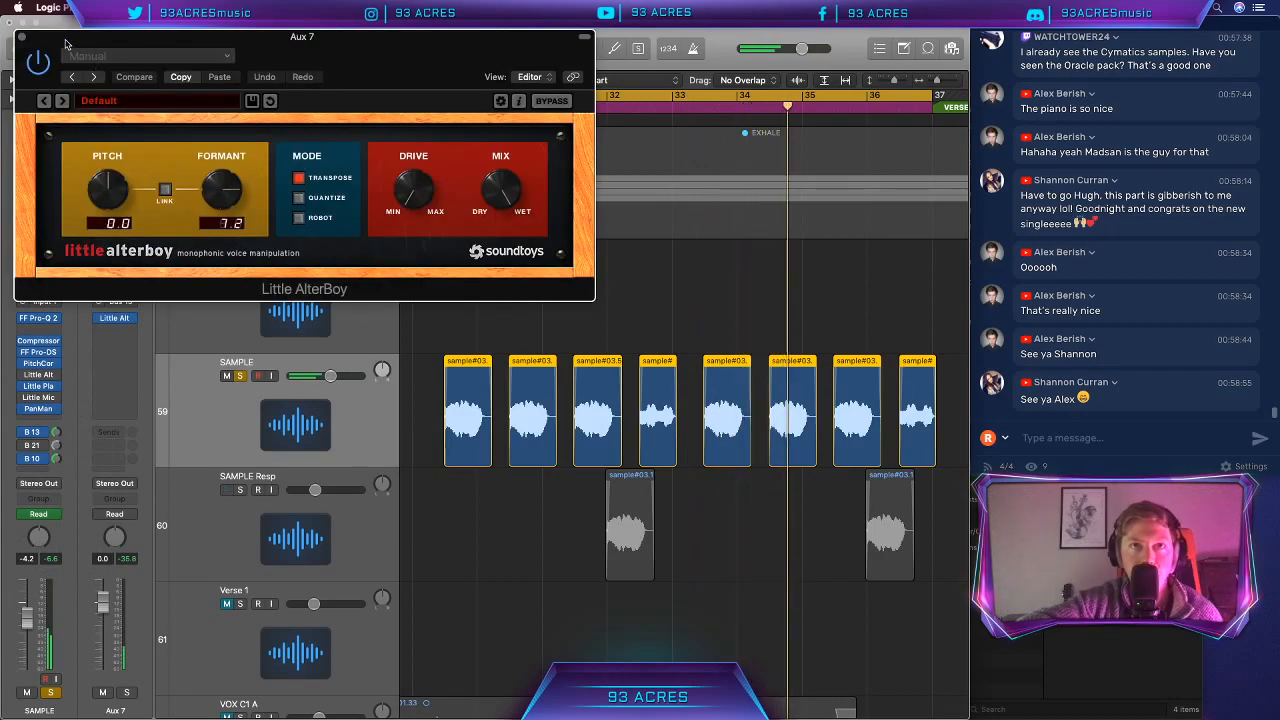
left_click(21, 37)
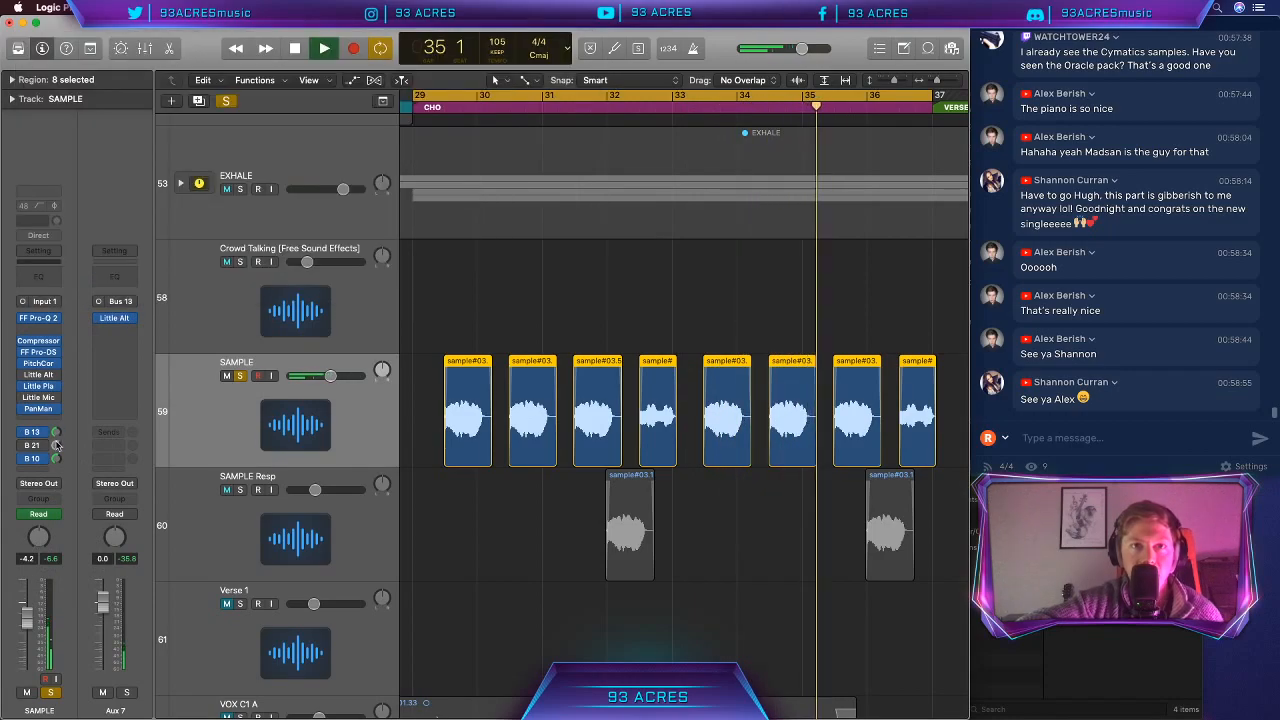
Step: Re-enable Little AlterBoy on the SAMPLE track and look at its pitch, formant and mode settings
left_click(25, 376)
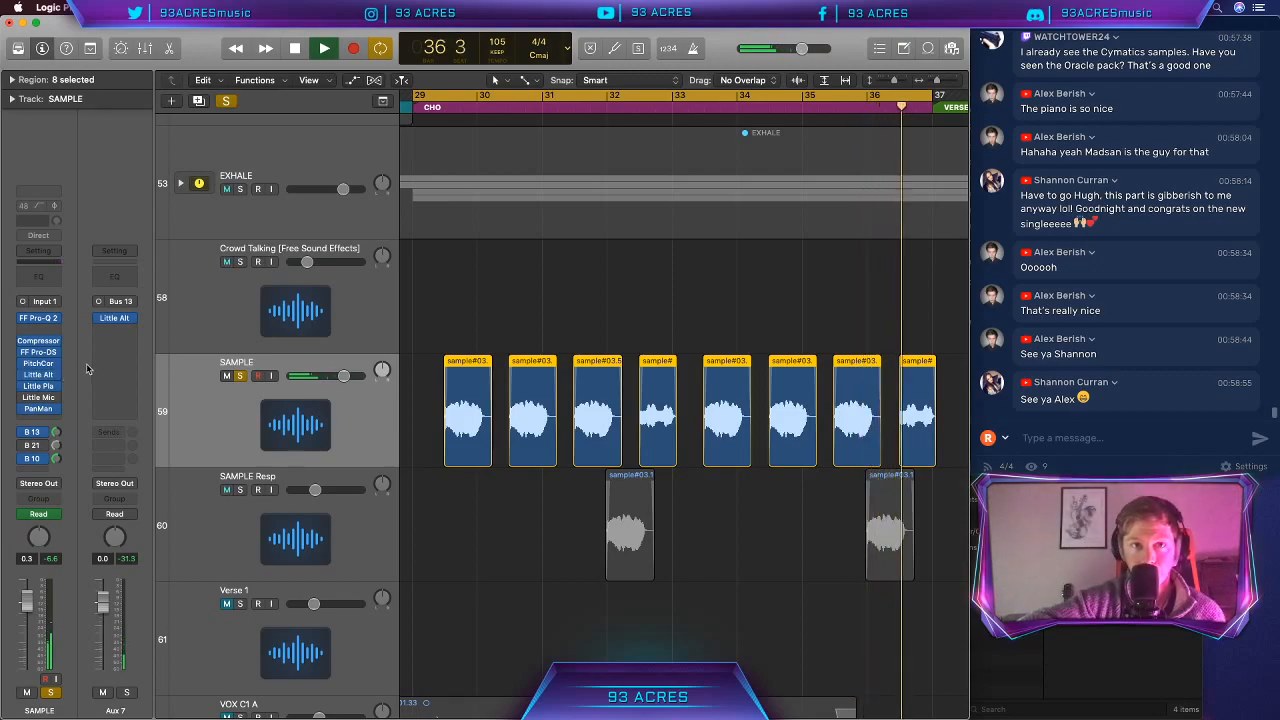
left_click(38, 374)
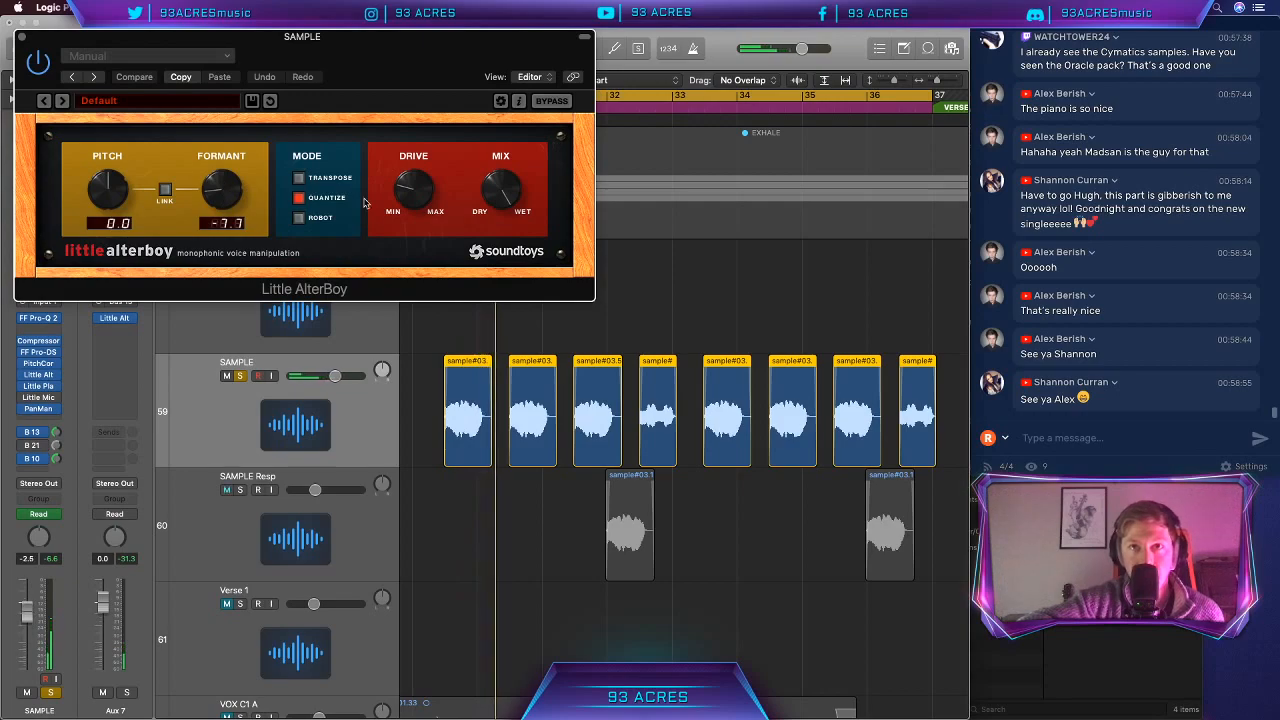
left_click(23, 40)
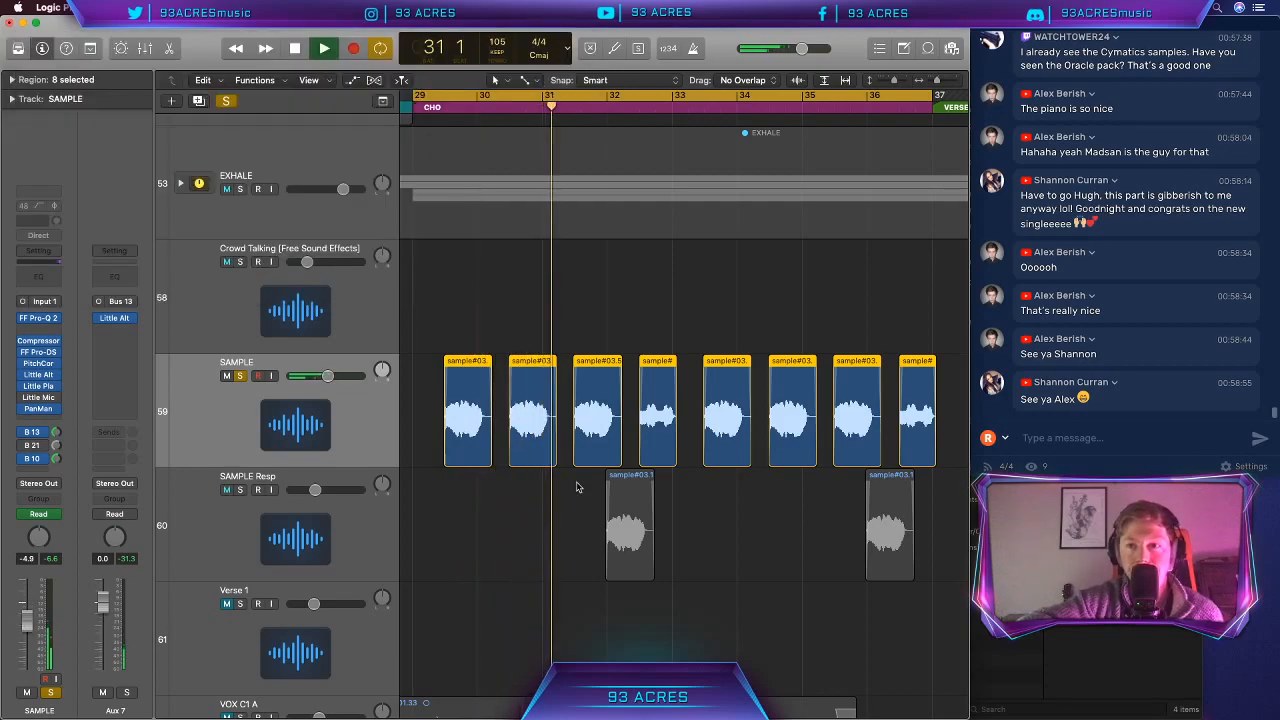
Step: Solo SAMPLE Resp together with SAMPLE to play the response samples in the chorus
scroll(585, 500, "down", 2)
left_click(240, 398)
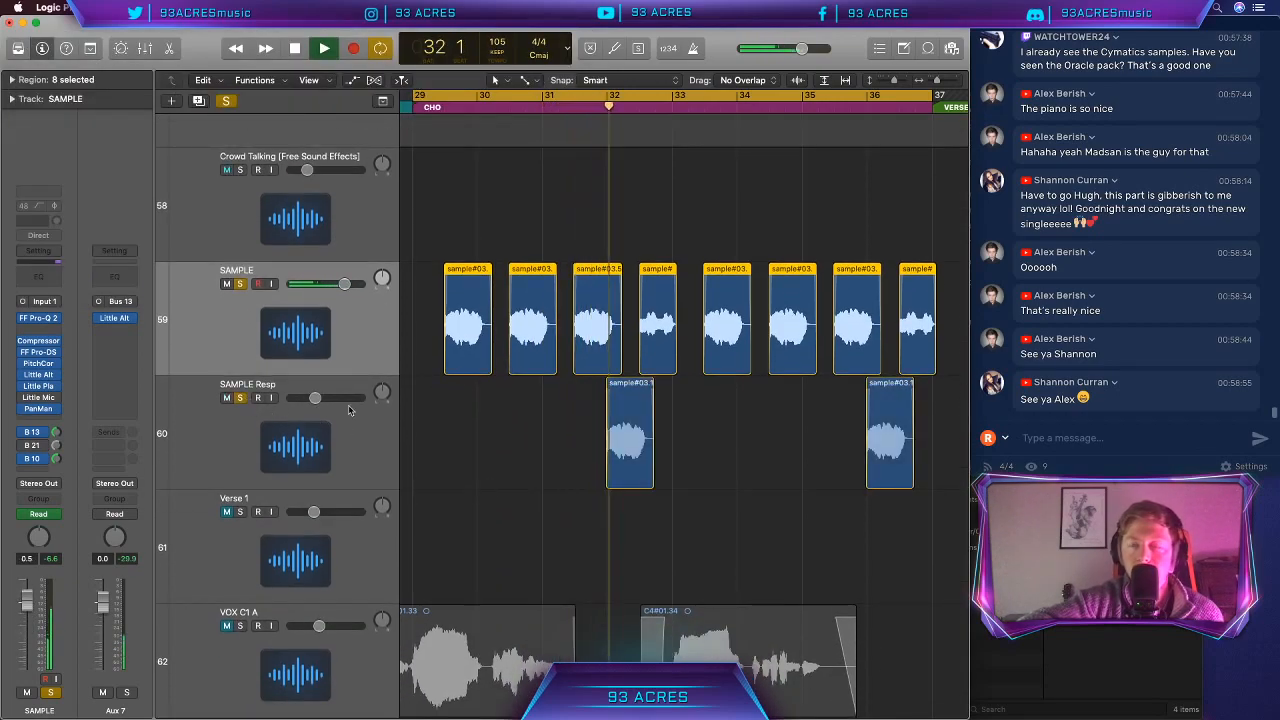
key("super+Left")
key("super+Left")
key("super+Left")
scroll(448, 413, "left", 1)
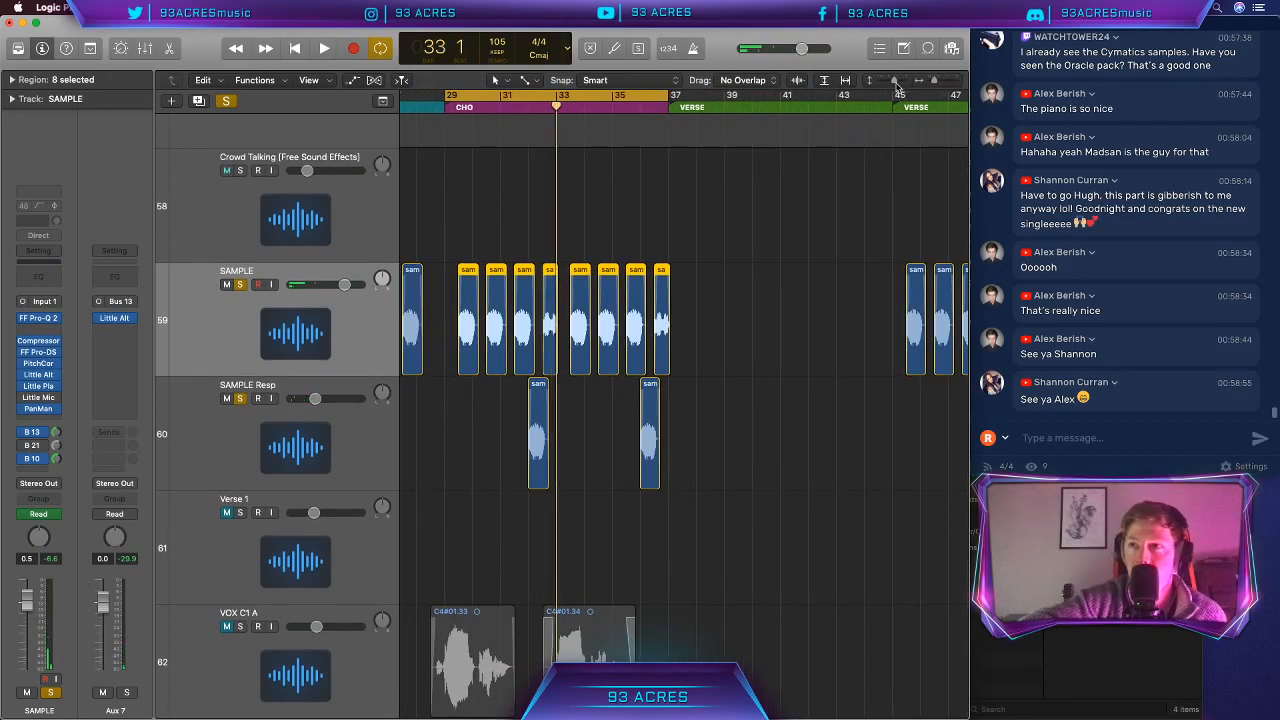
Step: Shrink the track heights, solo the drum, bass, piano, guitar and EXHALE tracks along with the samples, and play the chorus
left_click_drag(897, 87, 873, 85)
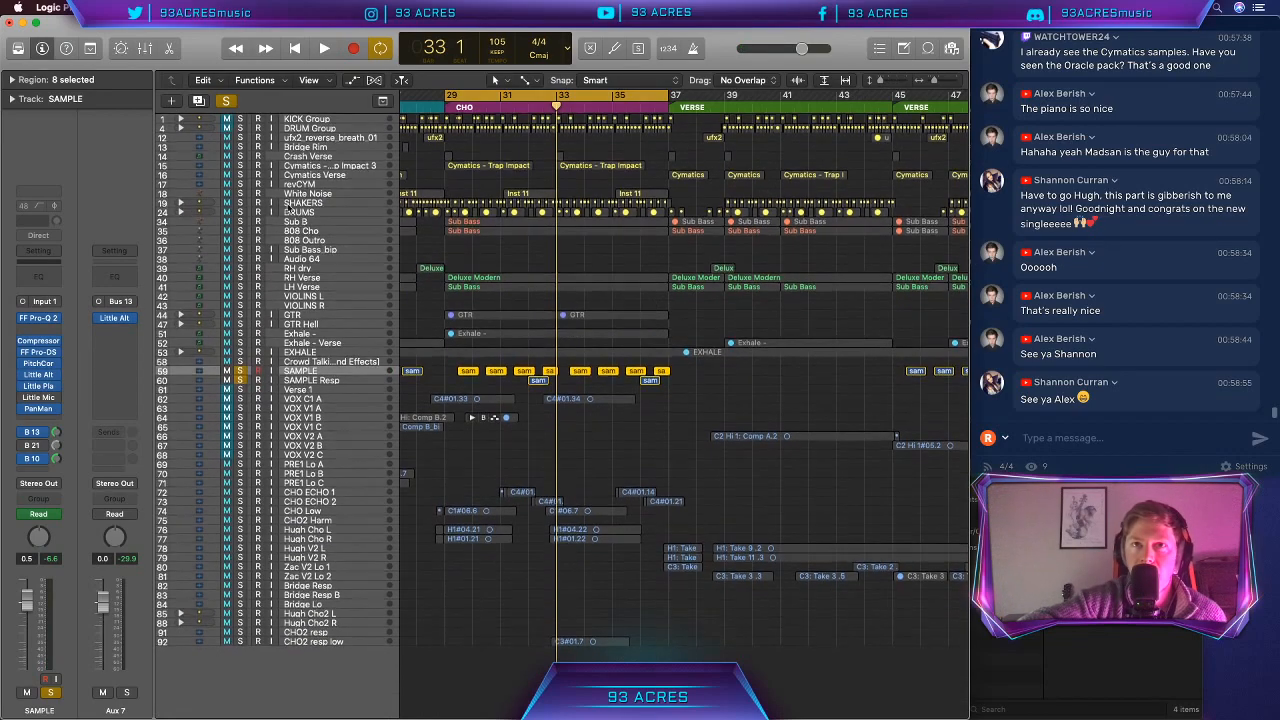
left_click_drag(240, 203, 236, 368)
key("space")
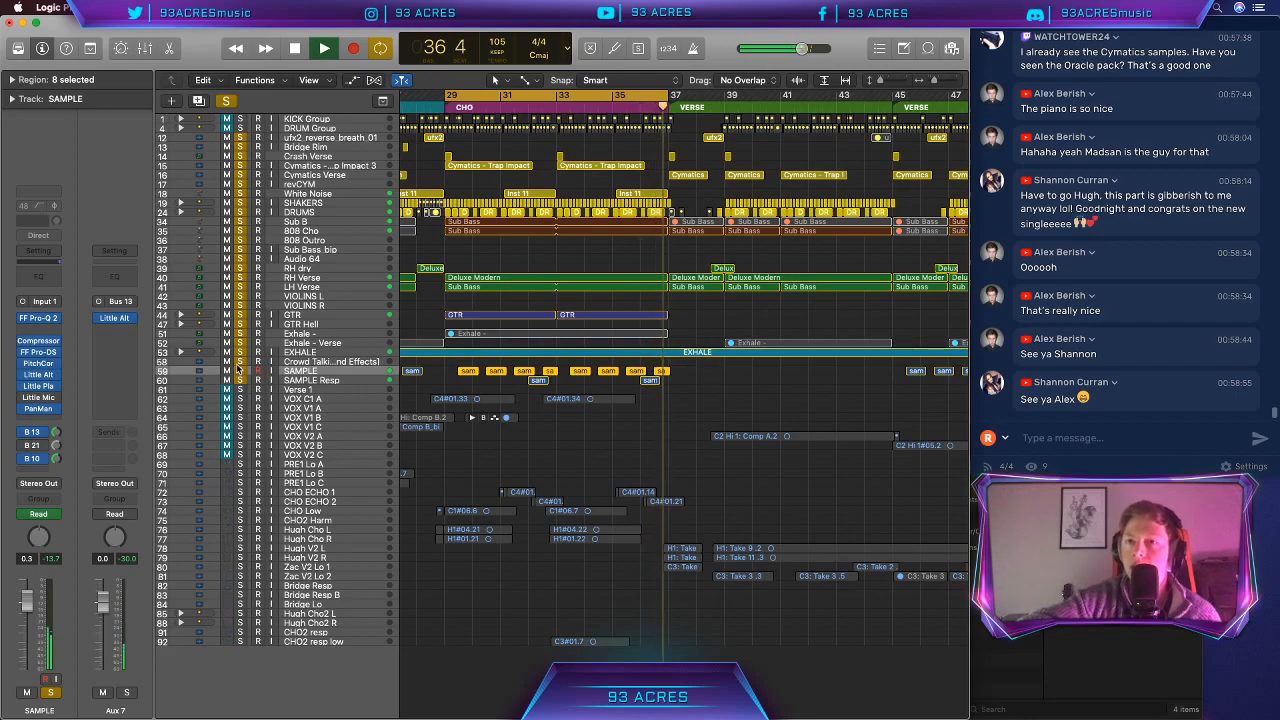
scroll(473, 405, "down", 1)
scroll(473, 405, "up", 1)
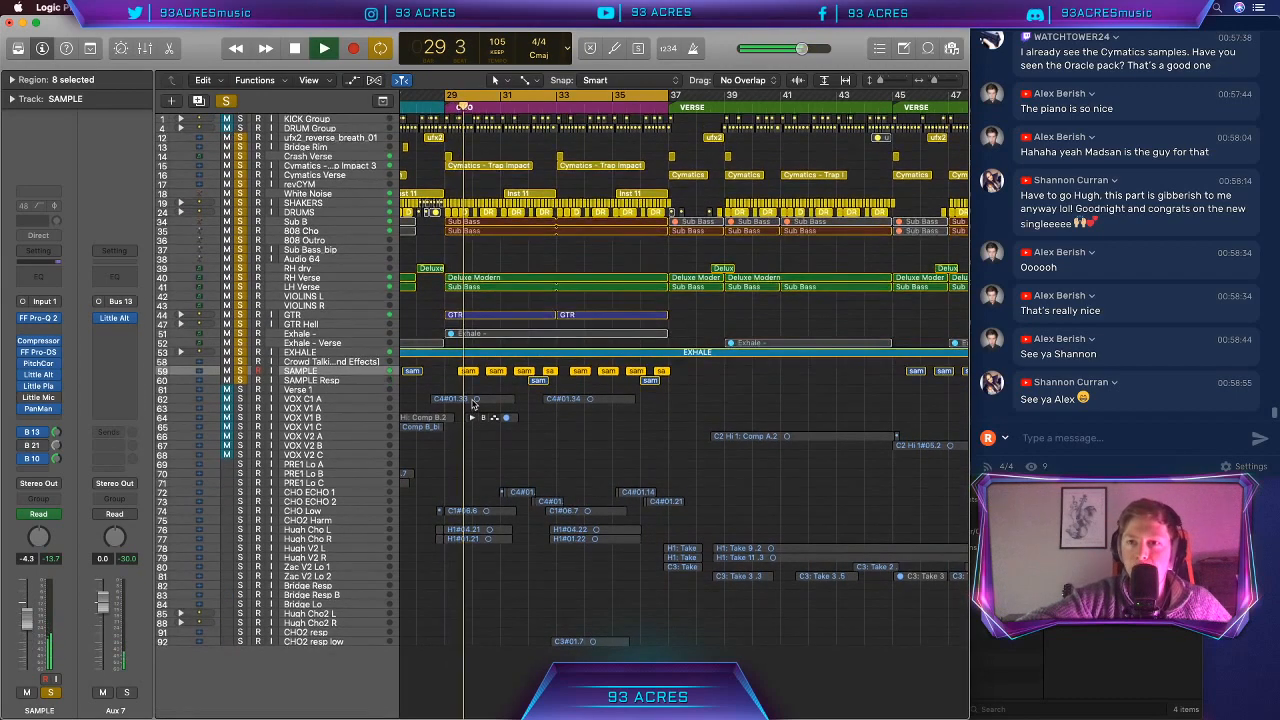
Step: Solo the left and right chorus vocals on tracks 76 and 77, and inspect their channel strips and that of CHO2 resp low
left_click(240, 529)
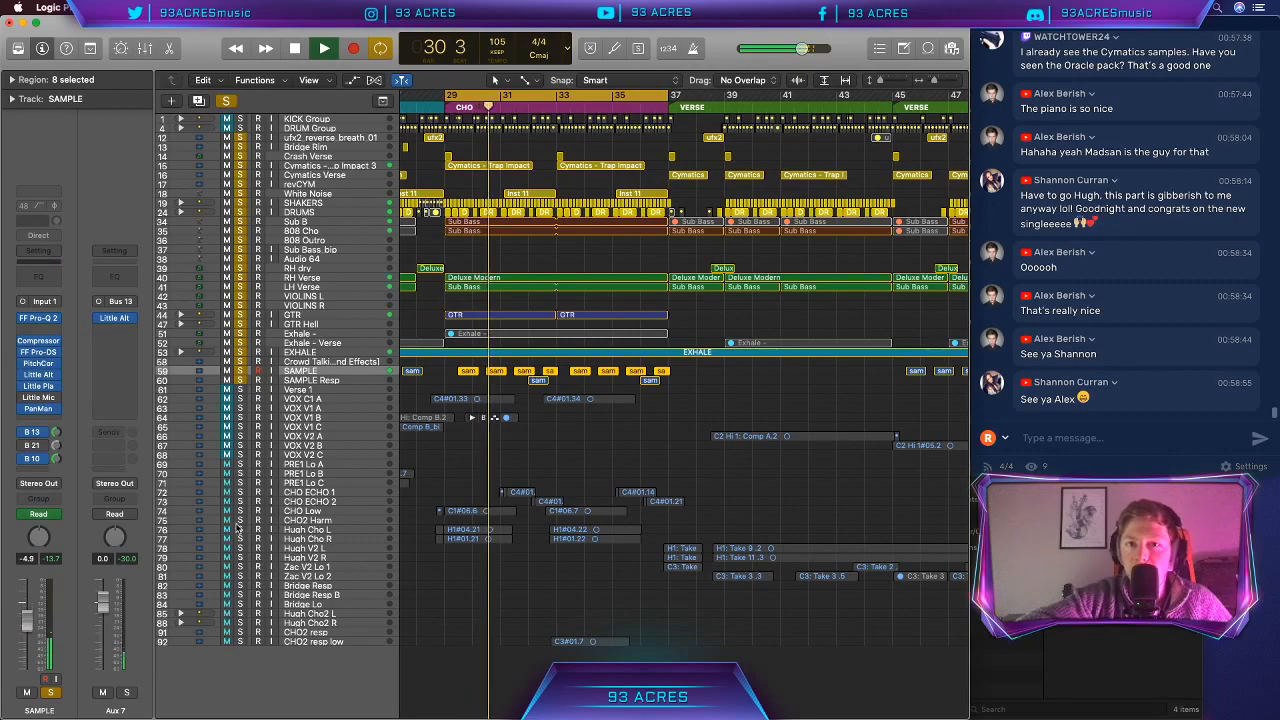
left_click(240, 538)
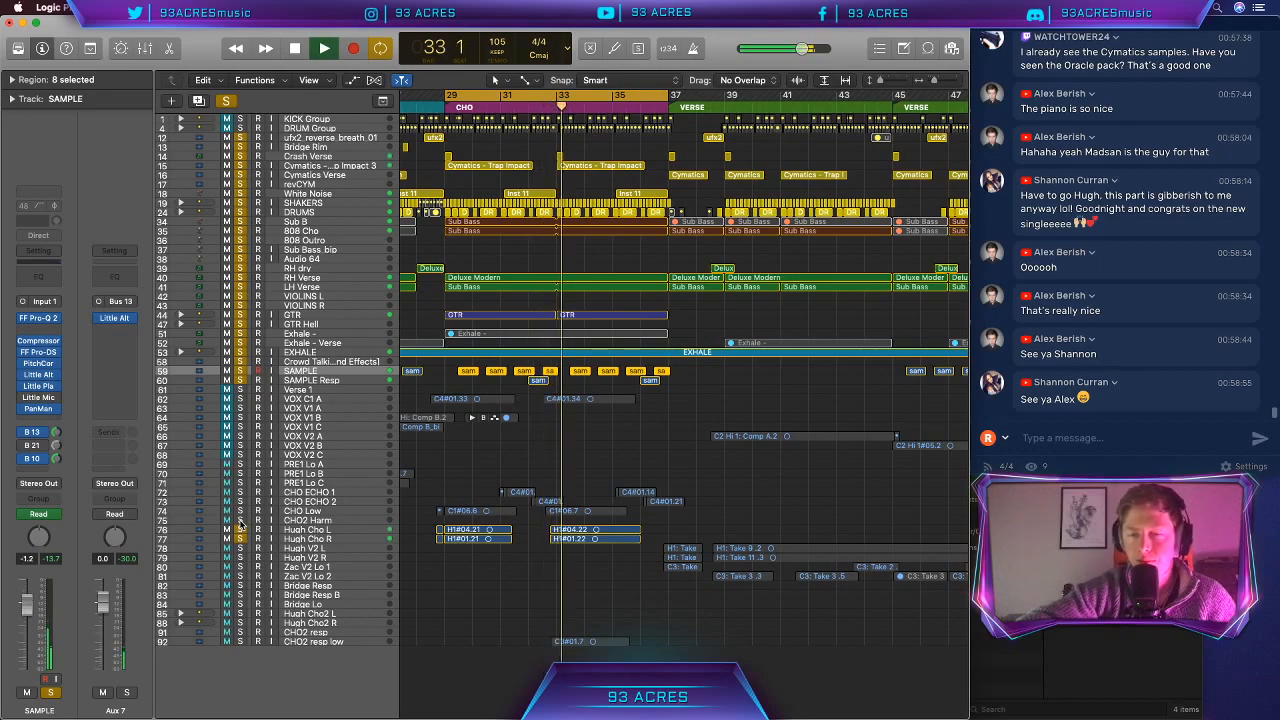
left_click(296, 533)
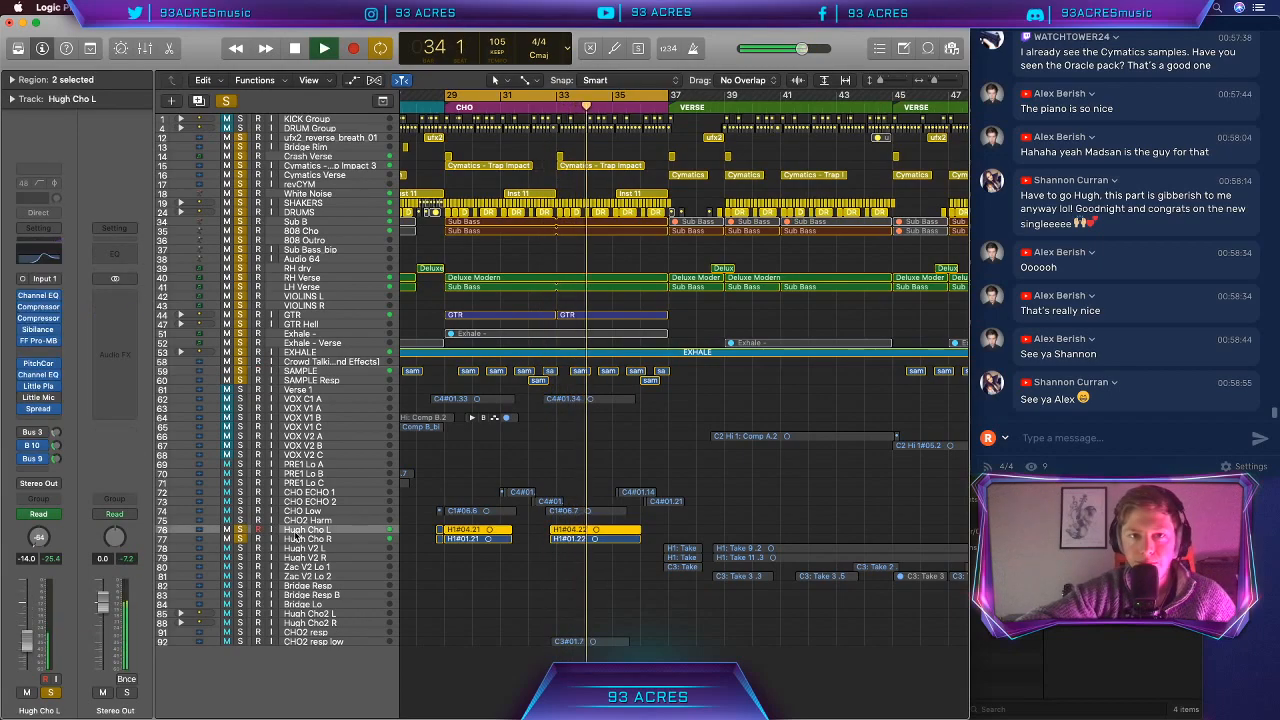
left_click(305, 539)
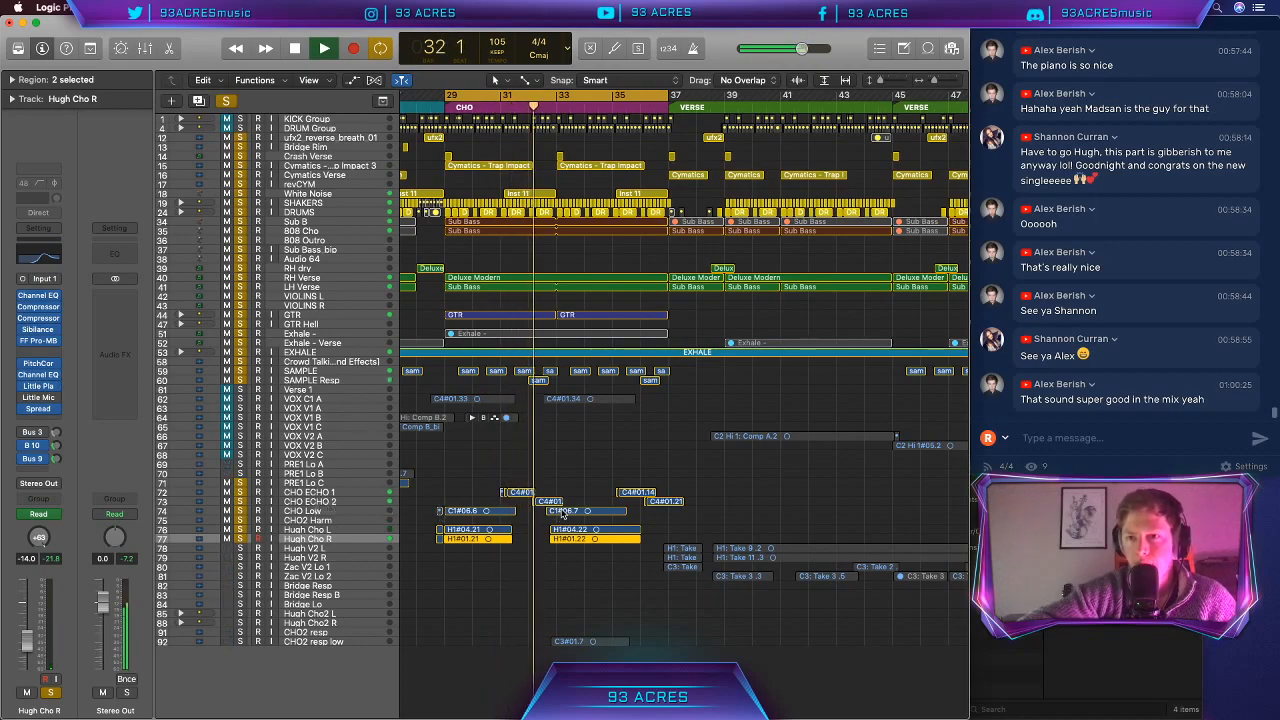
left_click(270, 642)
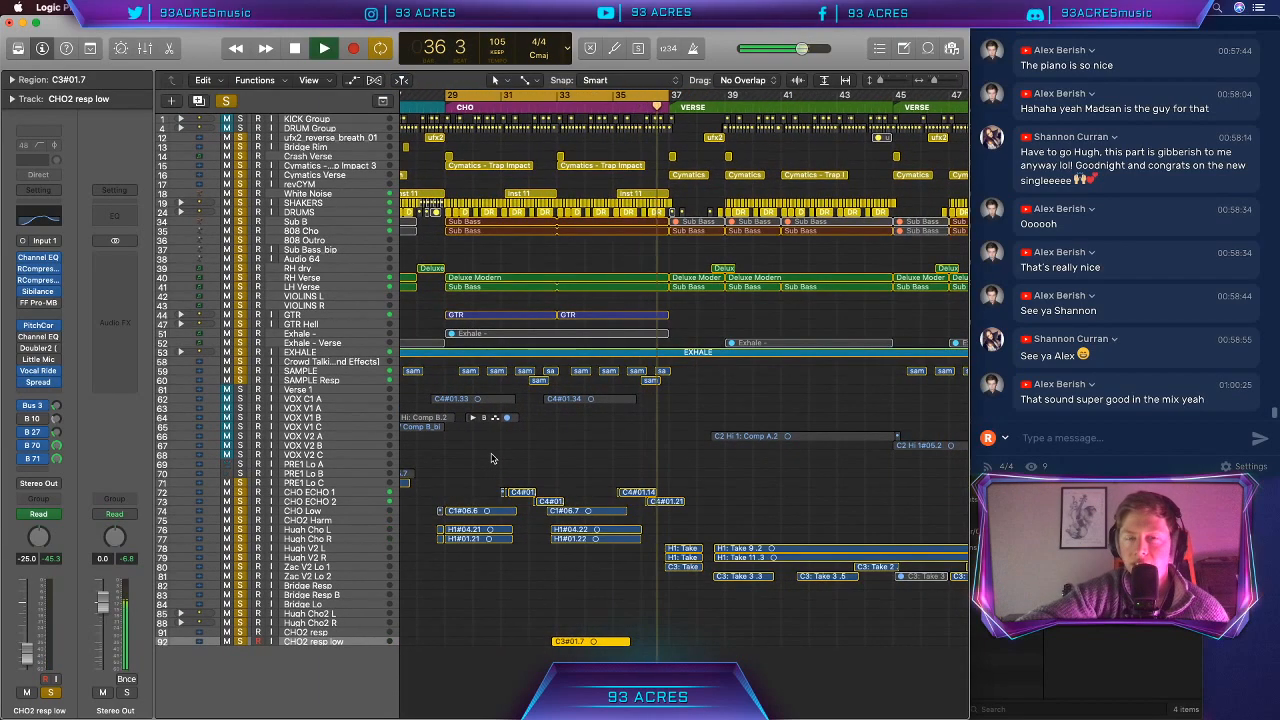
Step: Set the cycle range over the intro at bar 12 and clear all soloed tracks
scroll(491, 458, "right", 1)
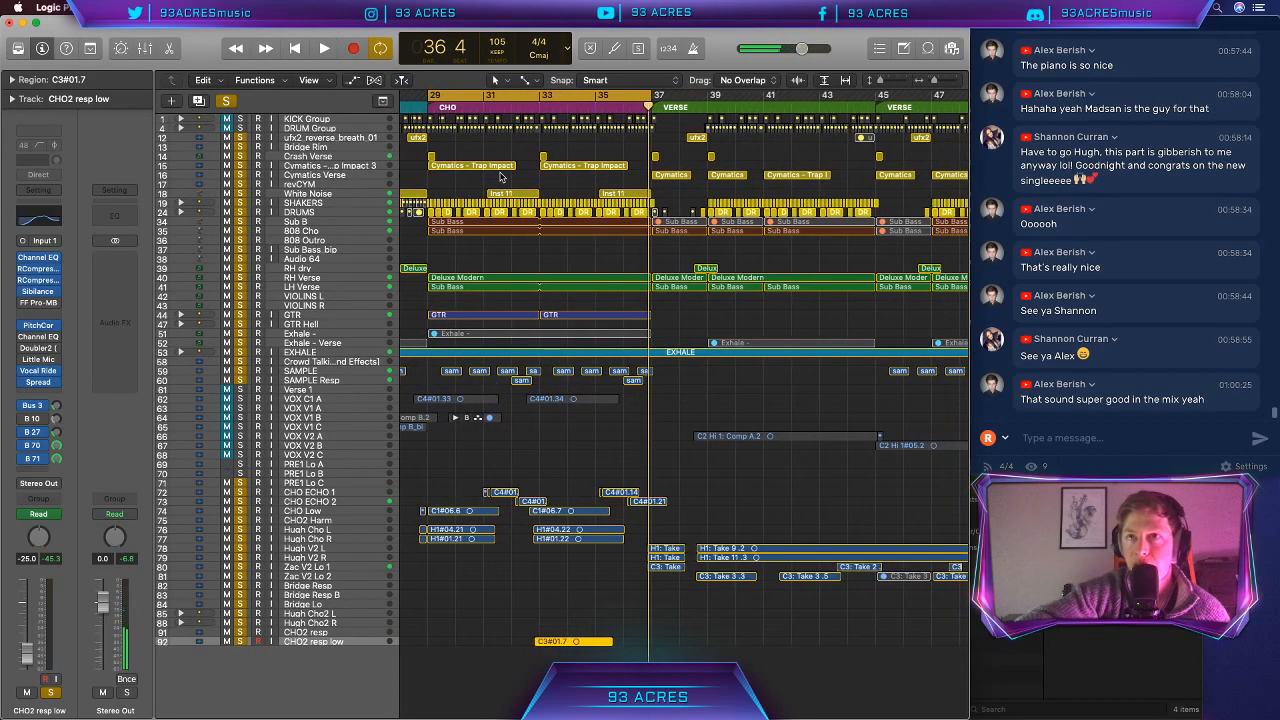
scroll(533, 103, "down", 5)
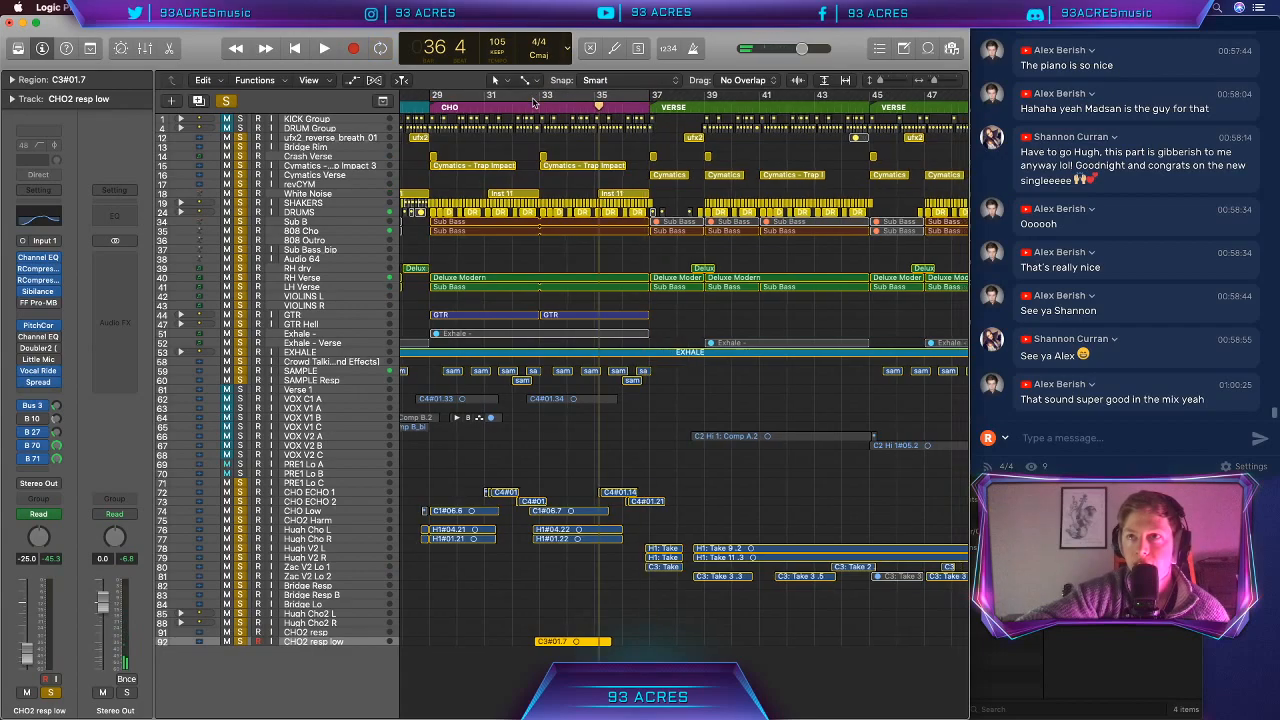
scroll(533, 103, "left", 6)
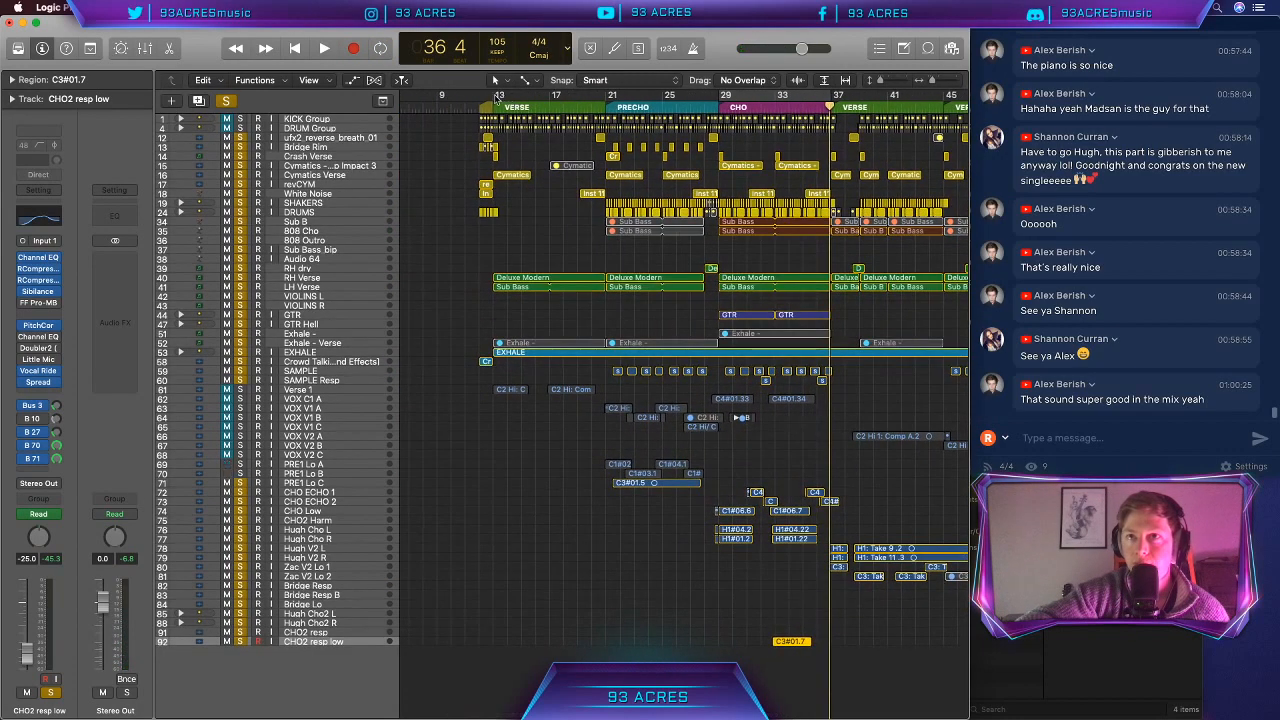
left_click_drag(477, 96, 499, 96)
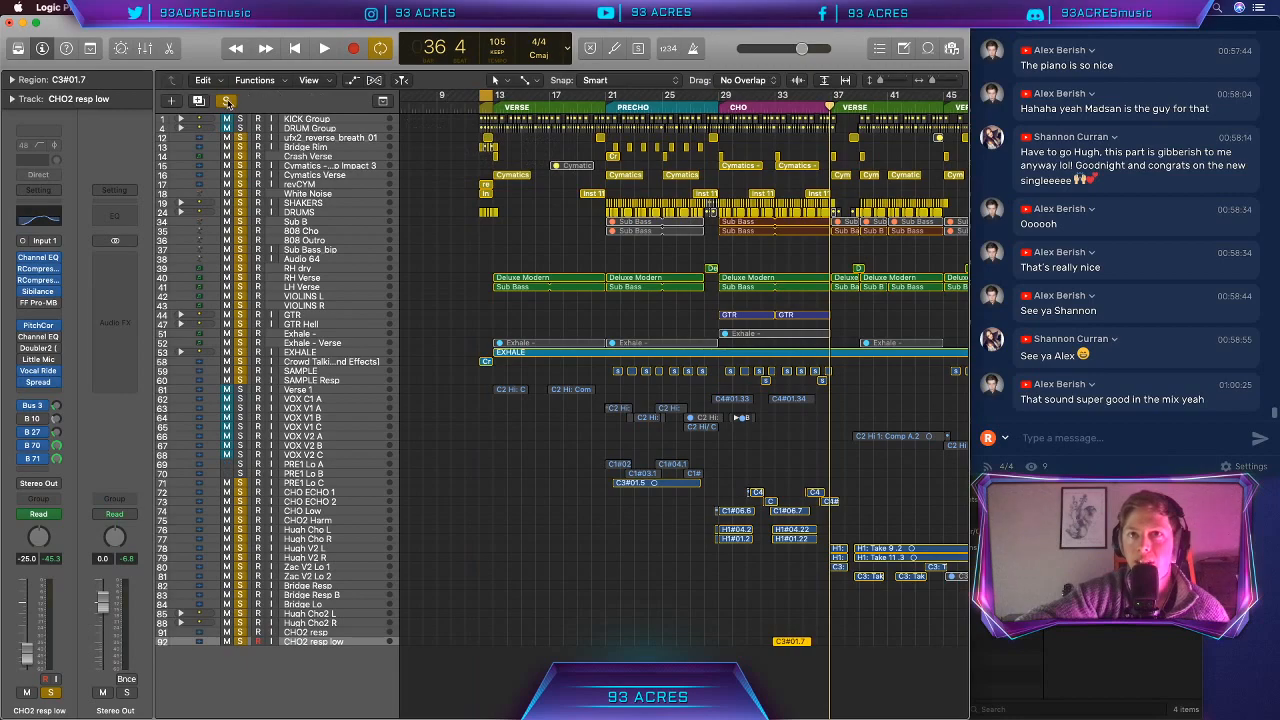
left_click(227, 101)
key("space")
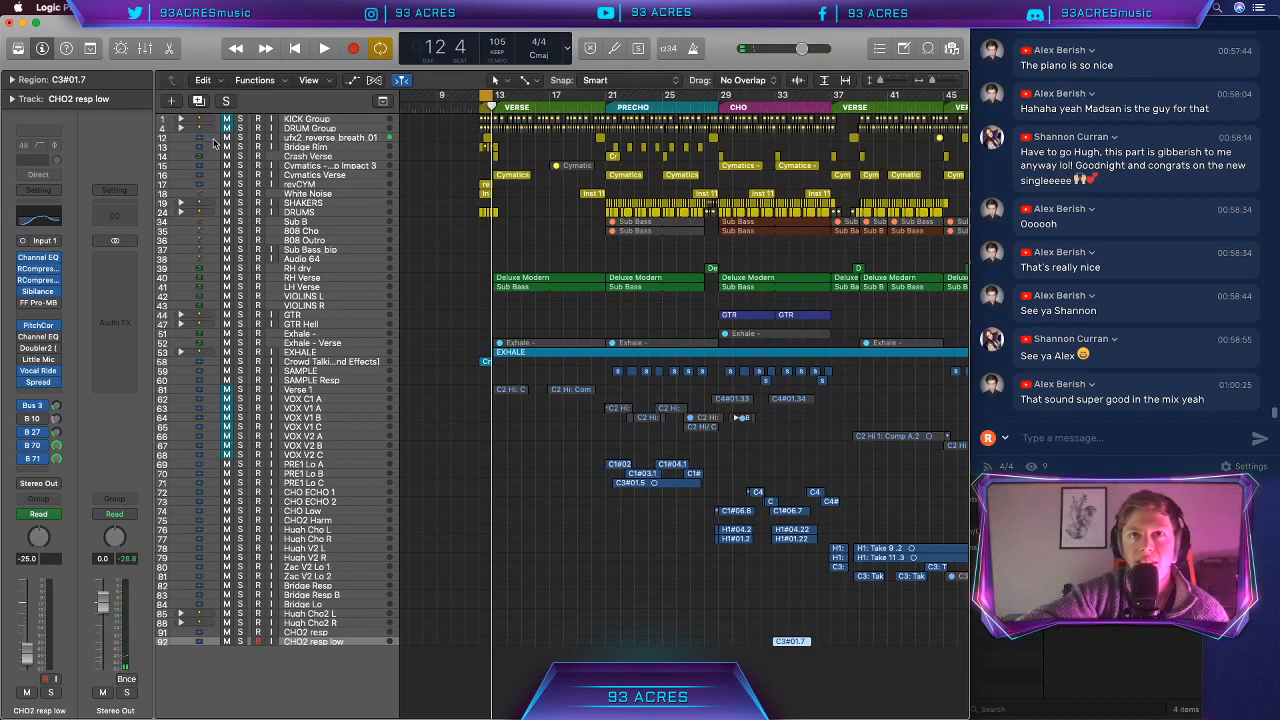
Step: Play the intro with ufx2_reverse_breath_01 soloed, adding Bridge Rim, Crash Verse, both Cymatics tracks and revCYM to the solo
scroll(238, 158, "left", 1)
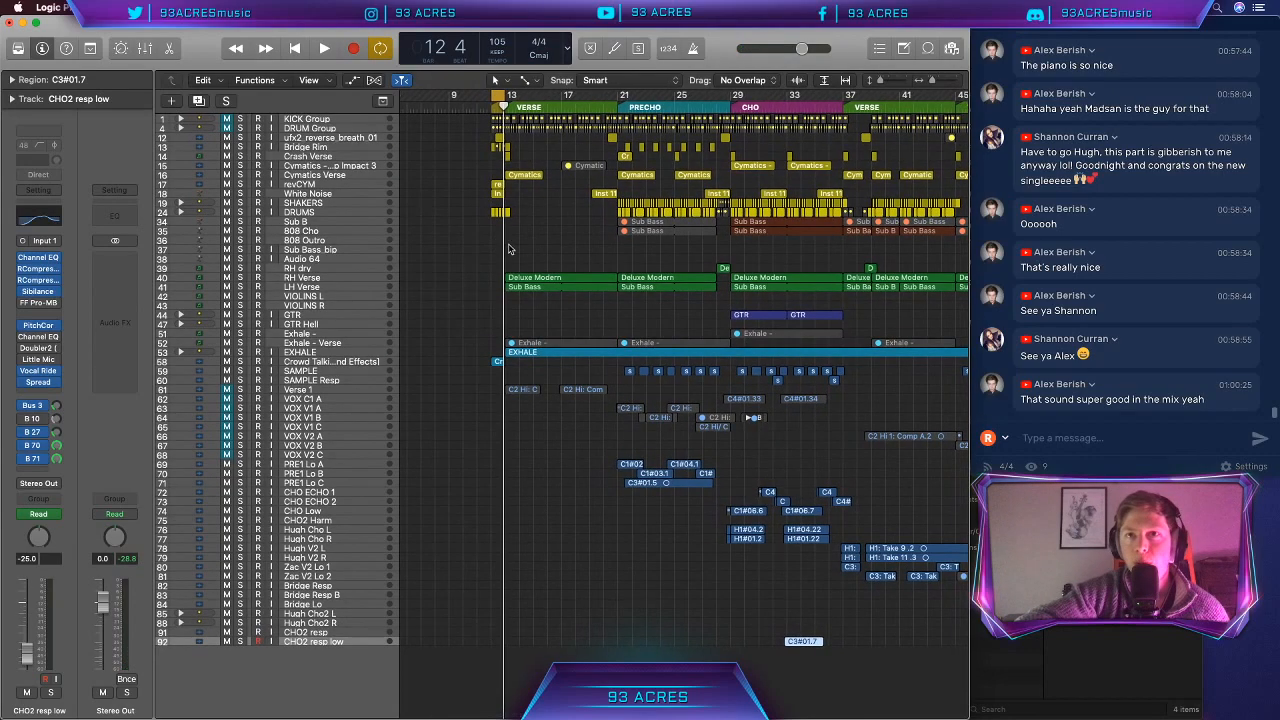
scroll(510, 249, "up", 5)
scroll(510, 249, "left", 5)
scroll(508, 249, "left", 10)
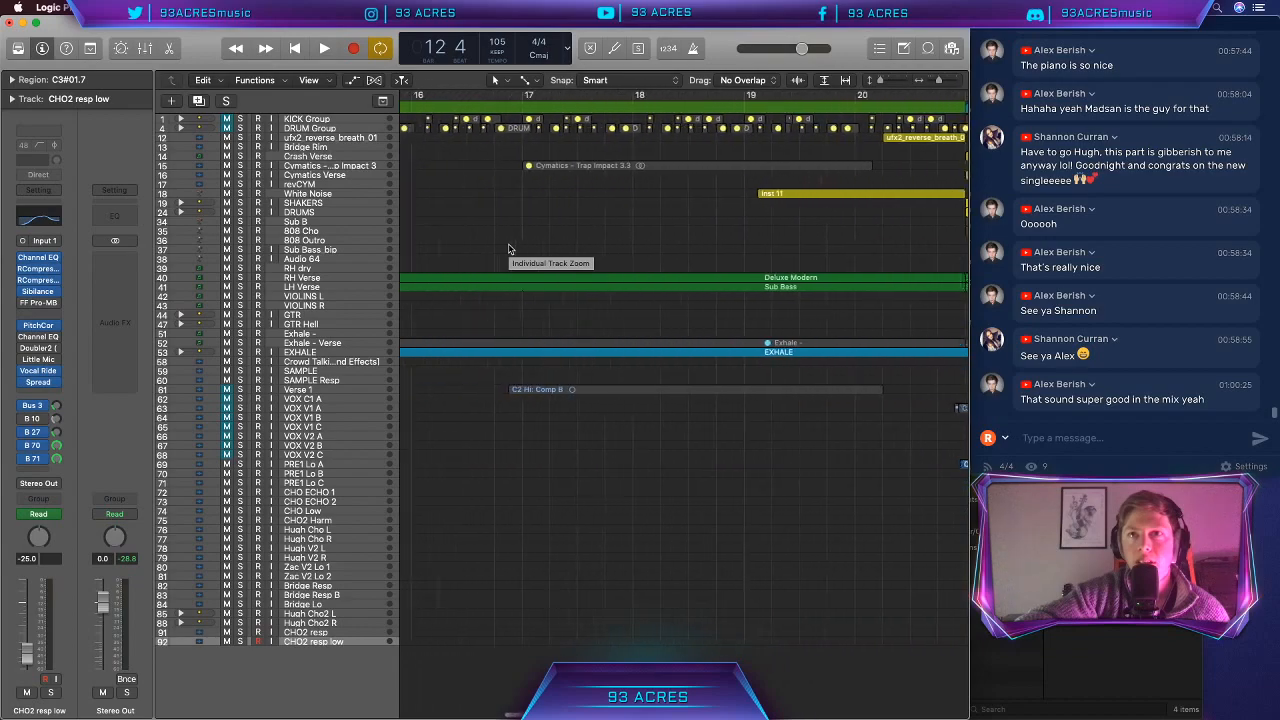
left_click(239, 141)
key("space")
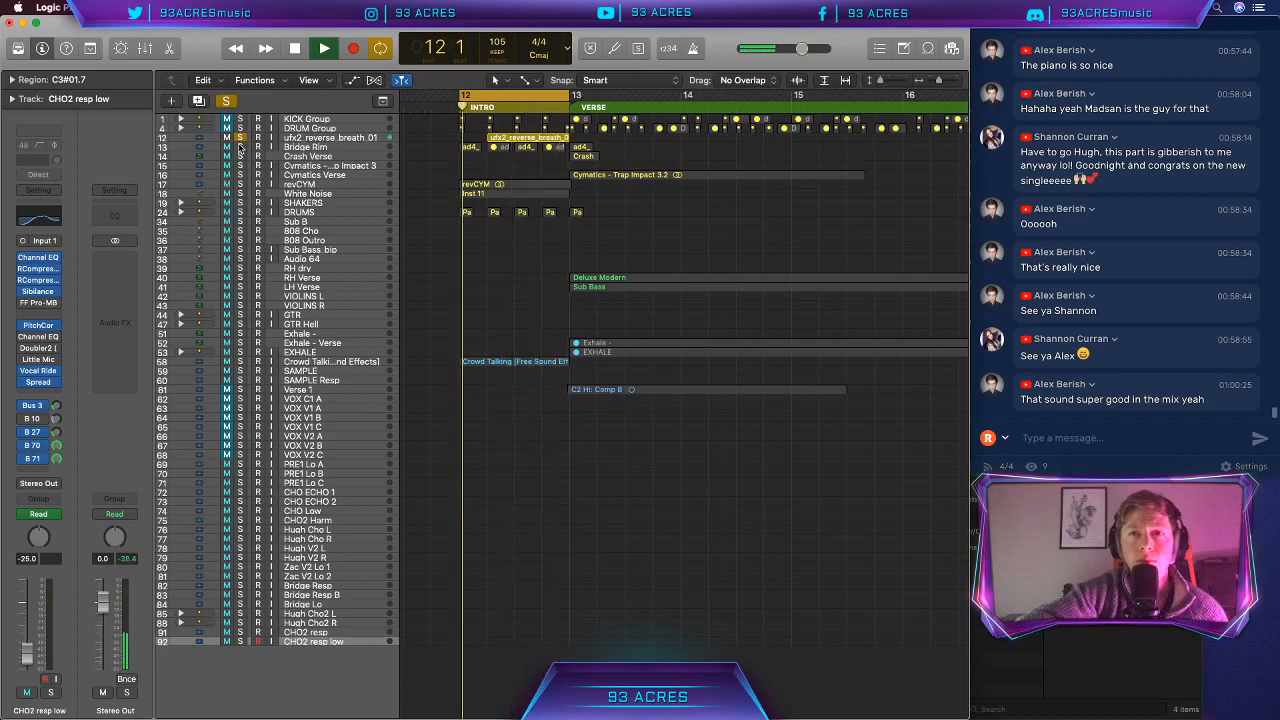
key("space")
key("space")
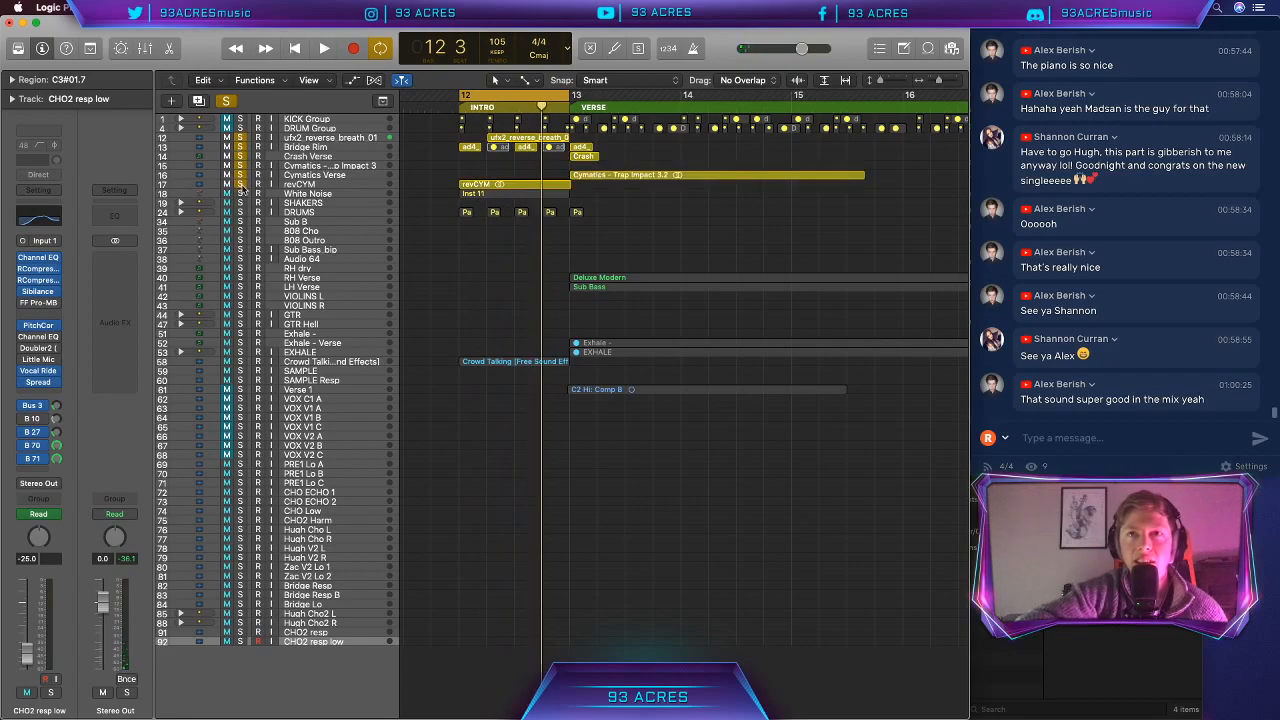
key("space")
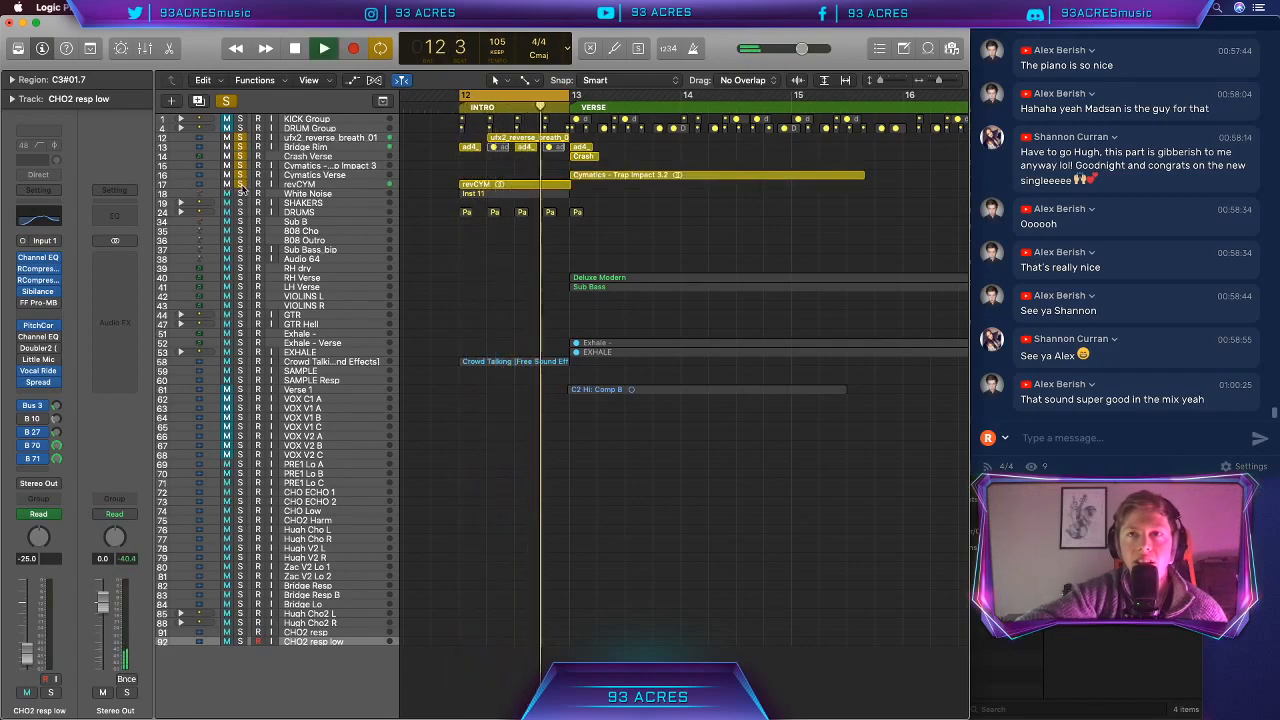
Step: Add White Noise, SHAKERS, DRUMS and the Crowd Talking effect to the soloed tracks while replaying the intro
key("space")
key("space")
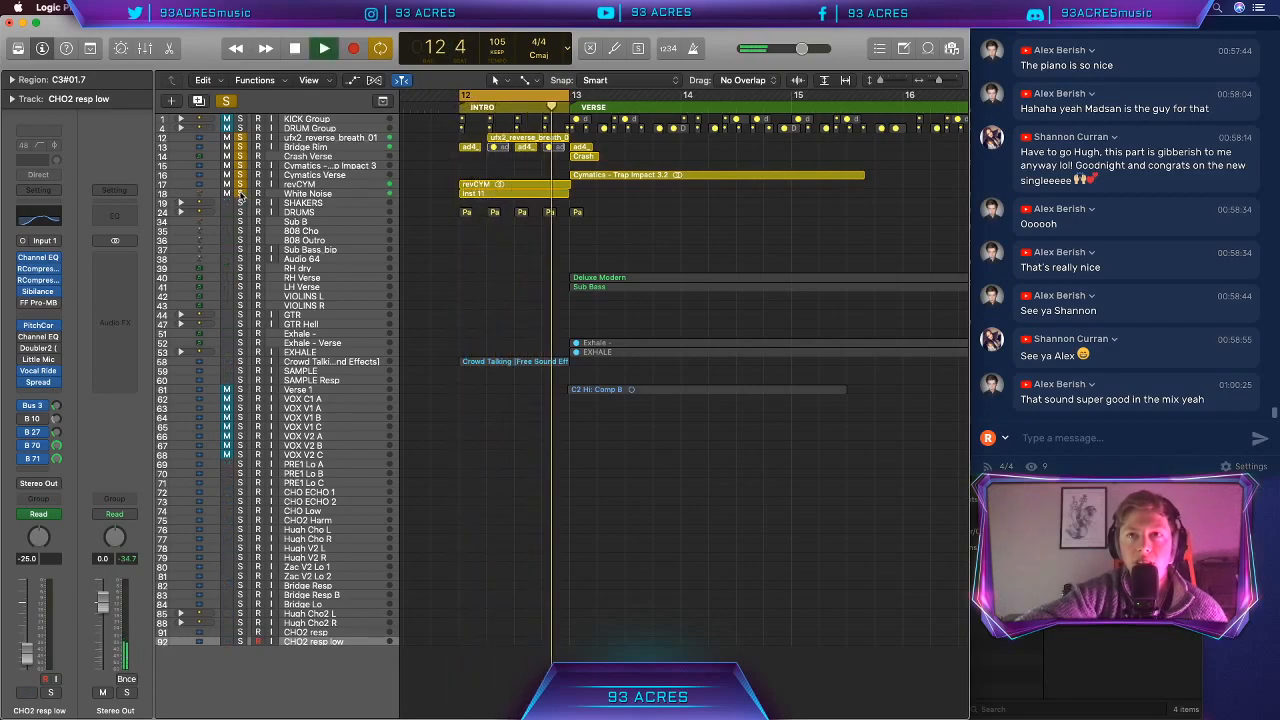
key("space")
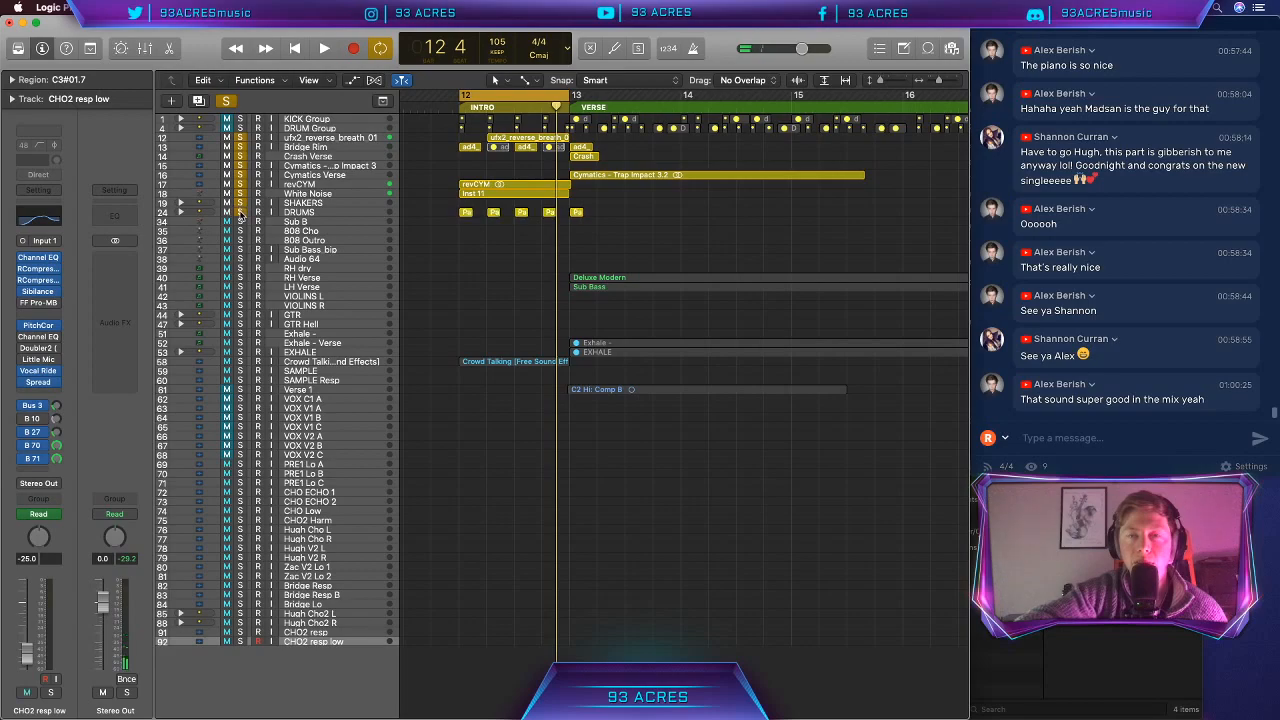
key("space")
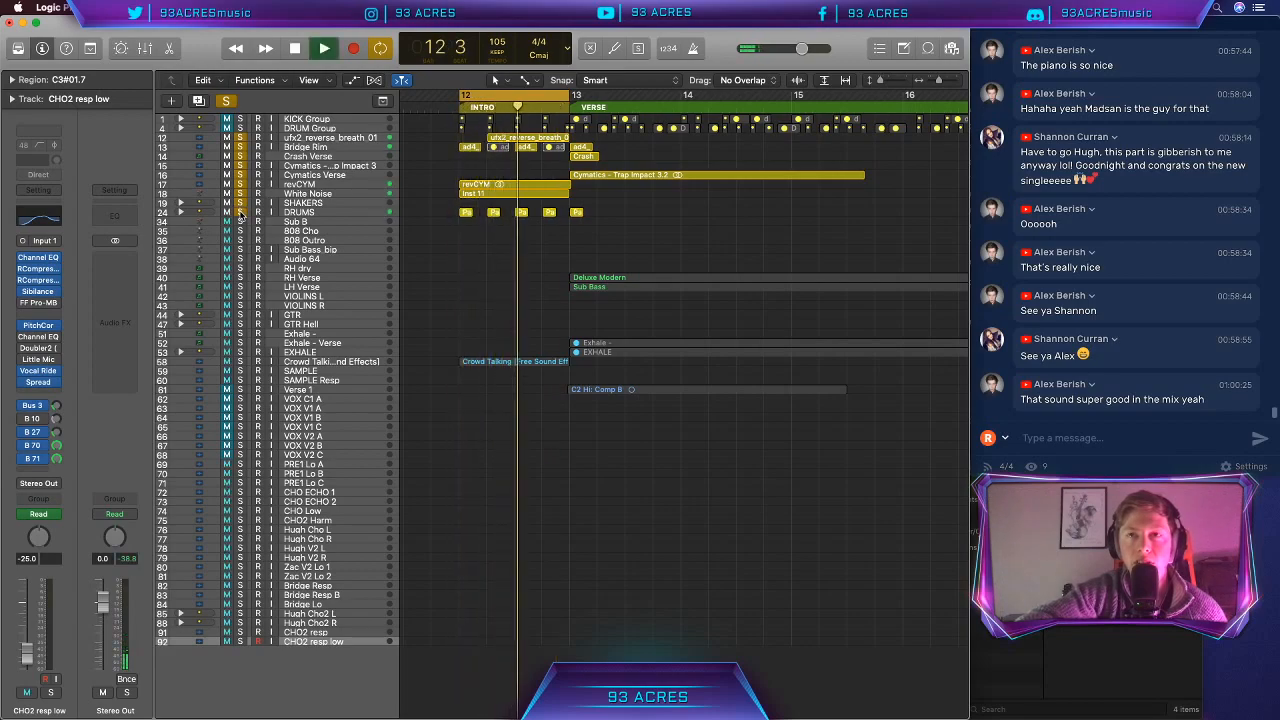
key("space")
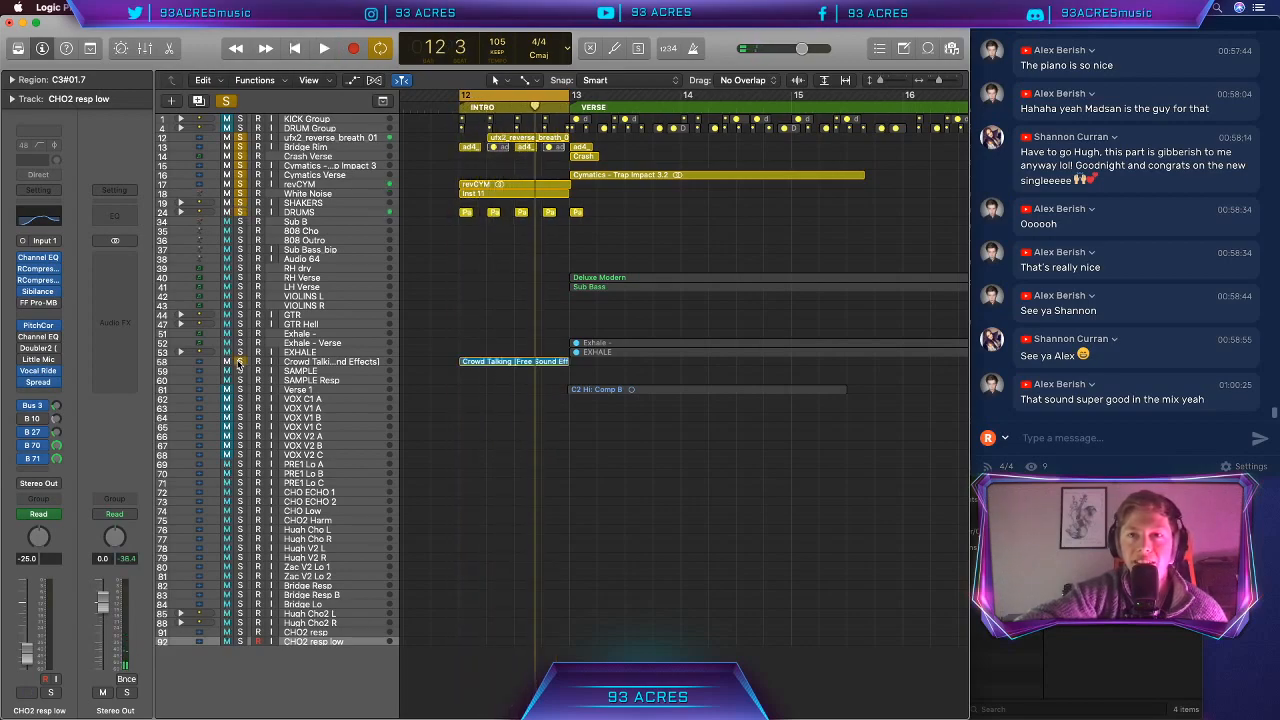
key("space")
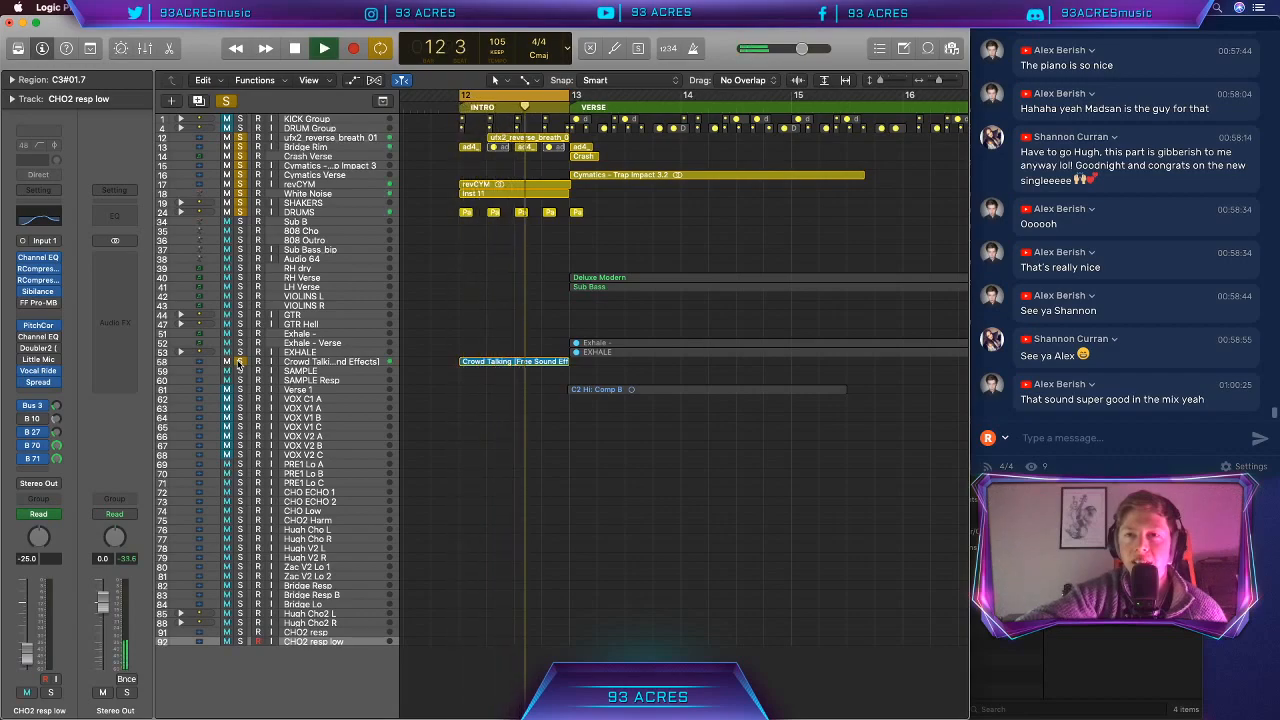
key("space")
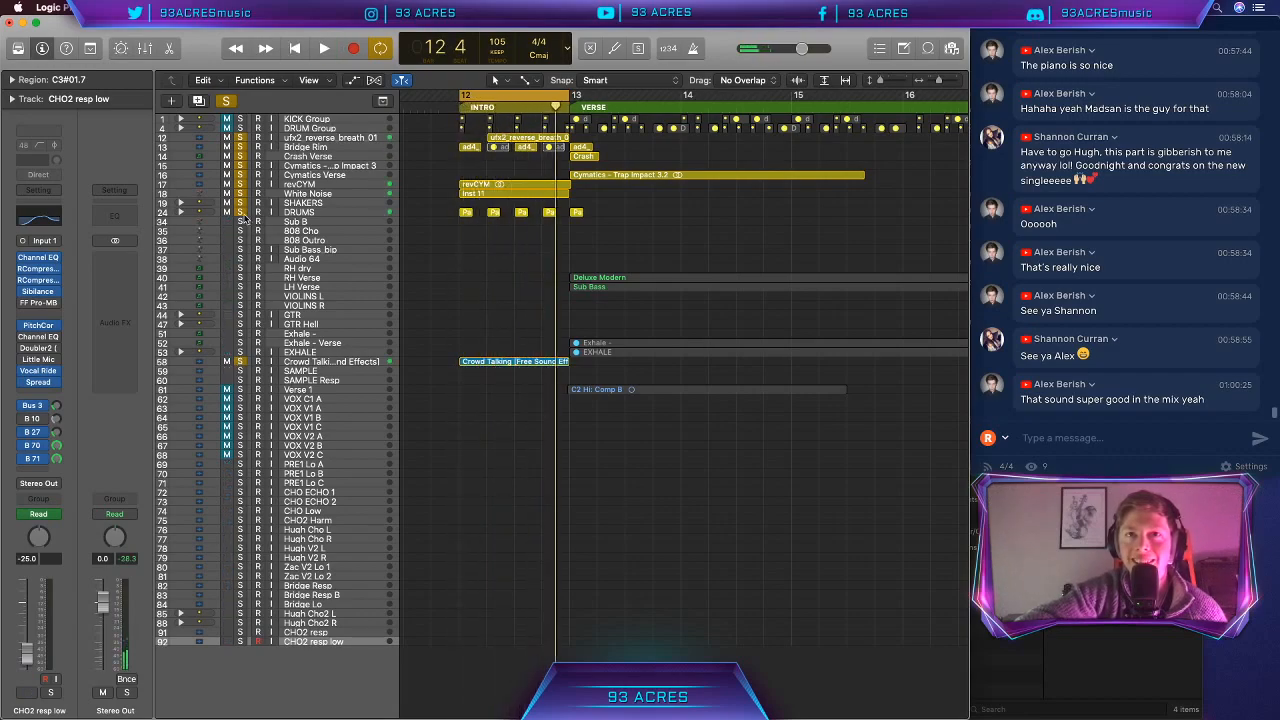
Step: Unsolo everything except the Crowd Talking track, turn cycling off, and play the crowd effect into the verse
left_click_drag(246, 165, 243, 143)
key("space")
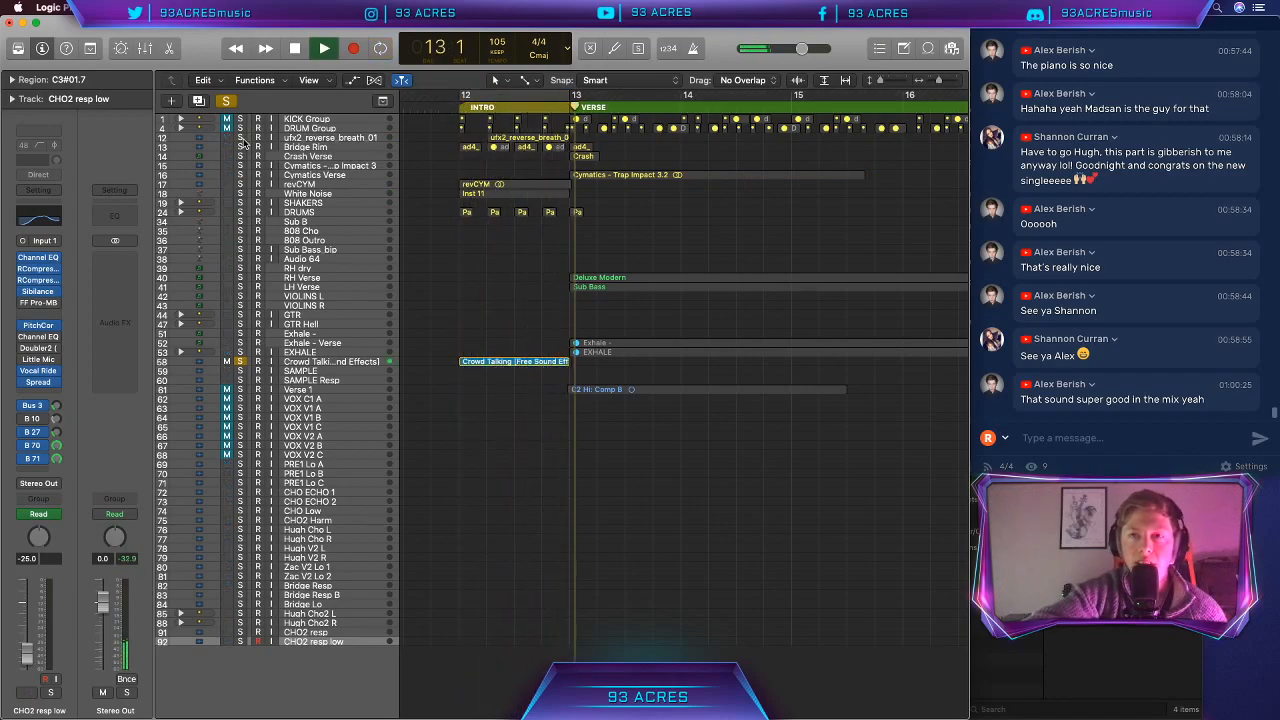
key("space")
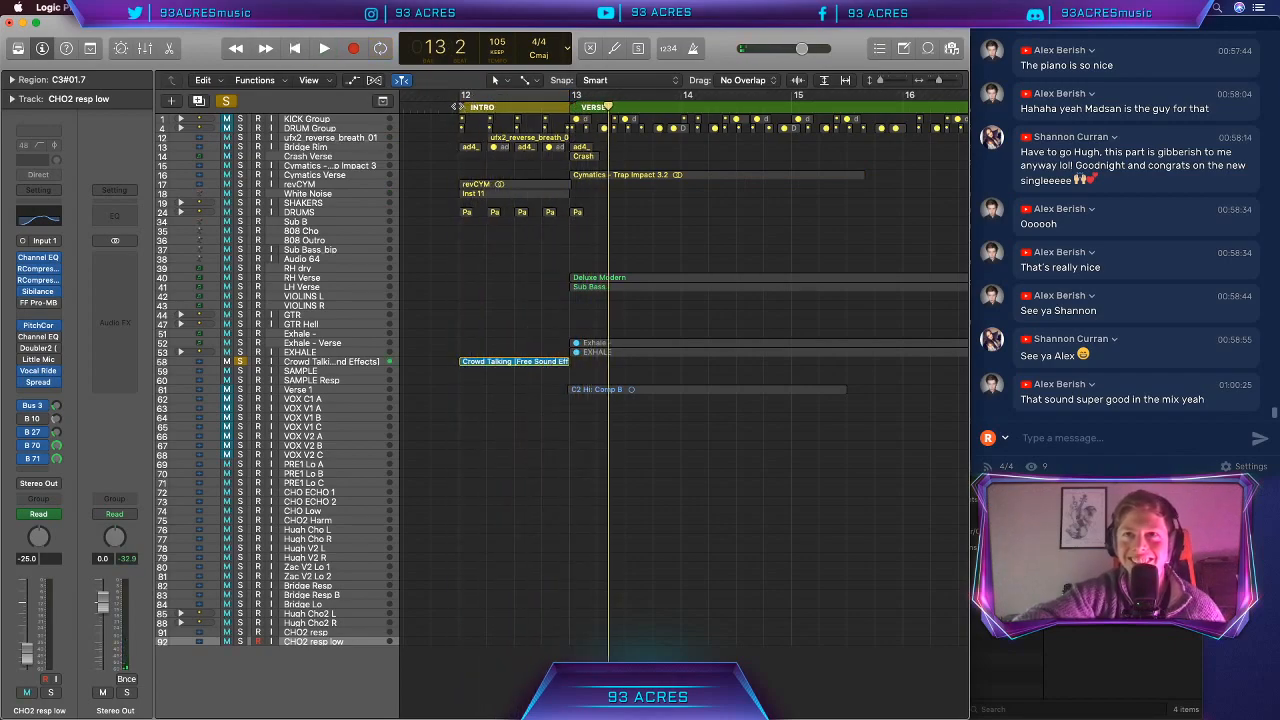
key("space")
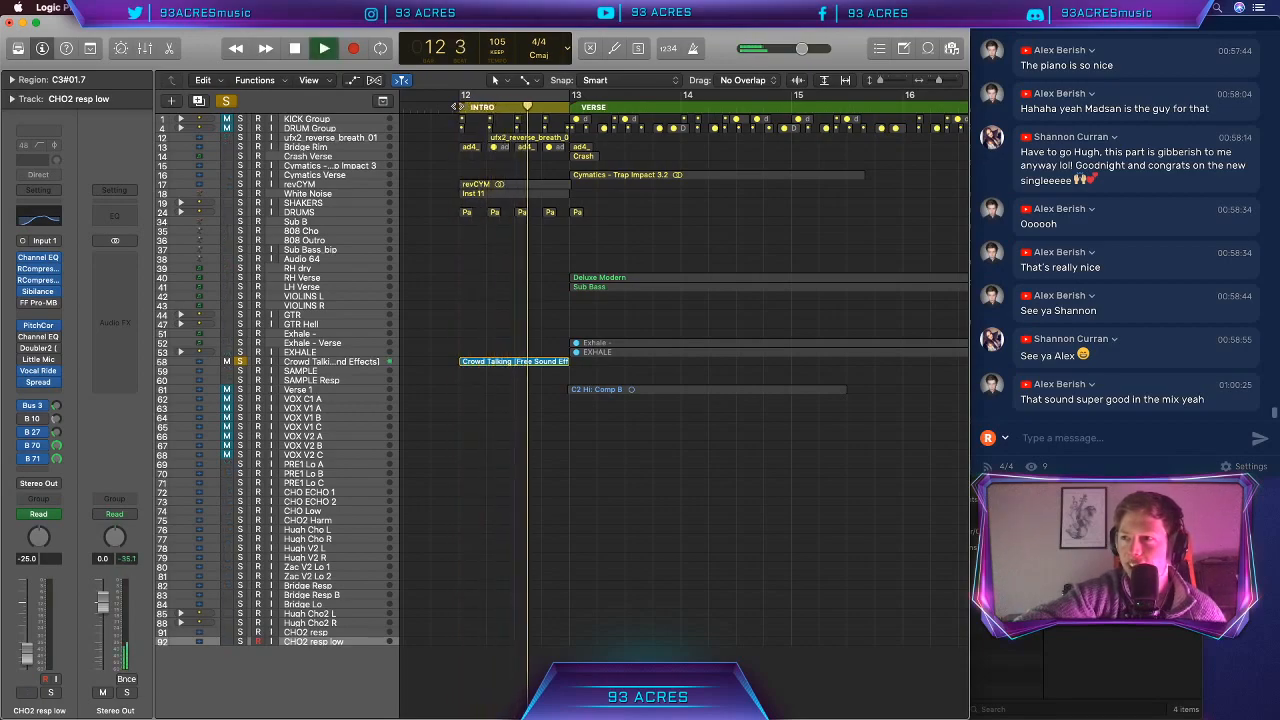
key("space")
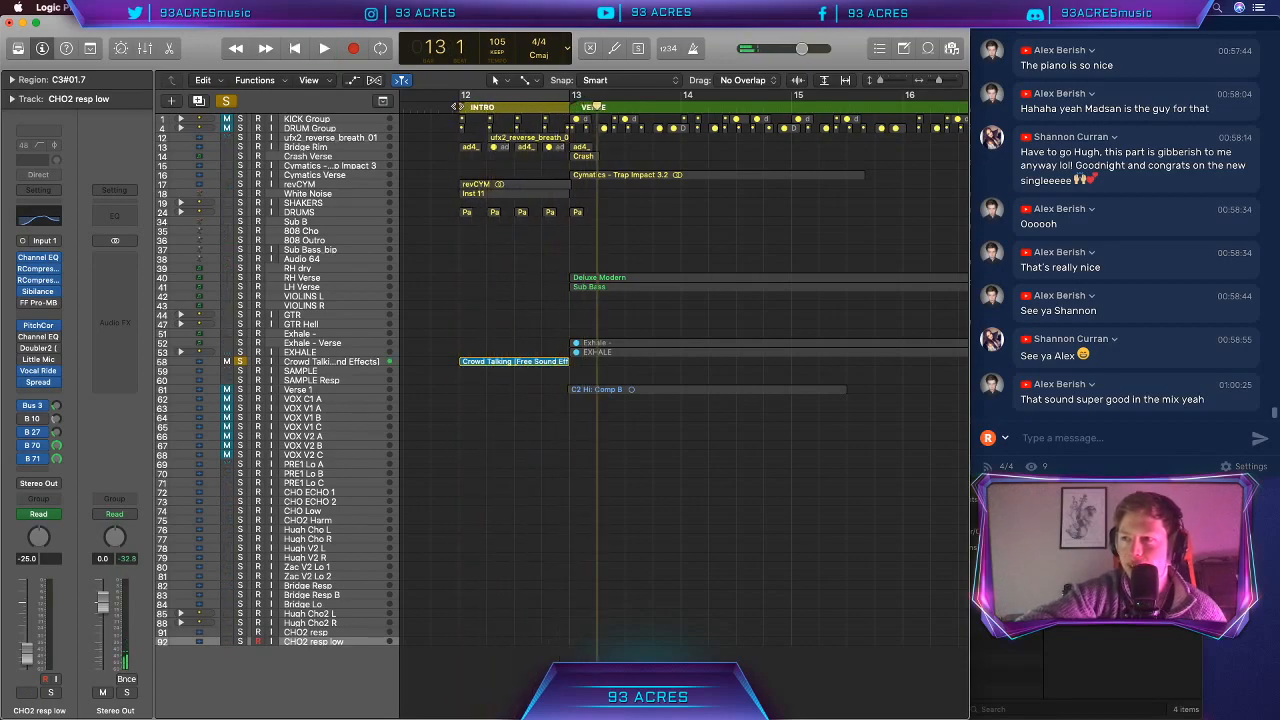
Step: Clear the remaining solo and play the full arrangement through the intro into the verse
left_click(229, 288, "alt")
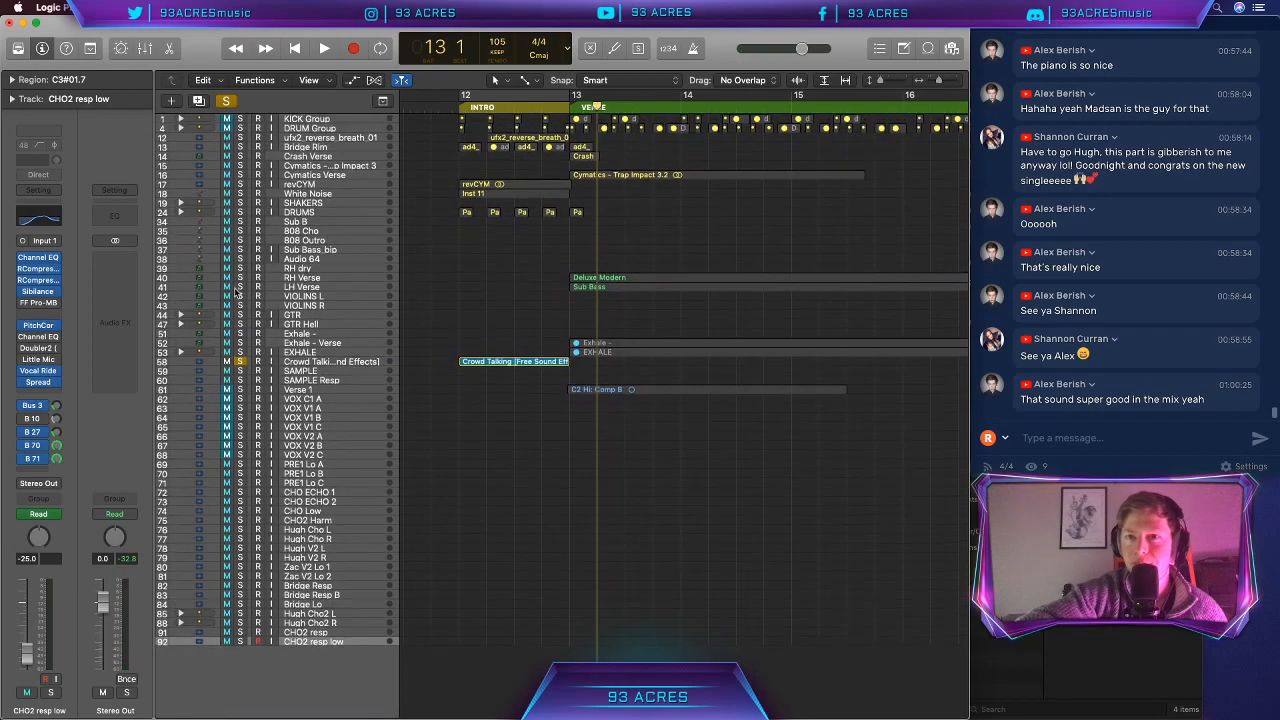
left_click(226, 101)
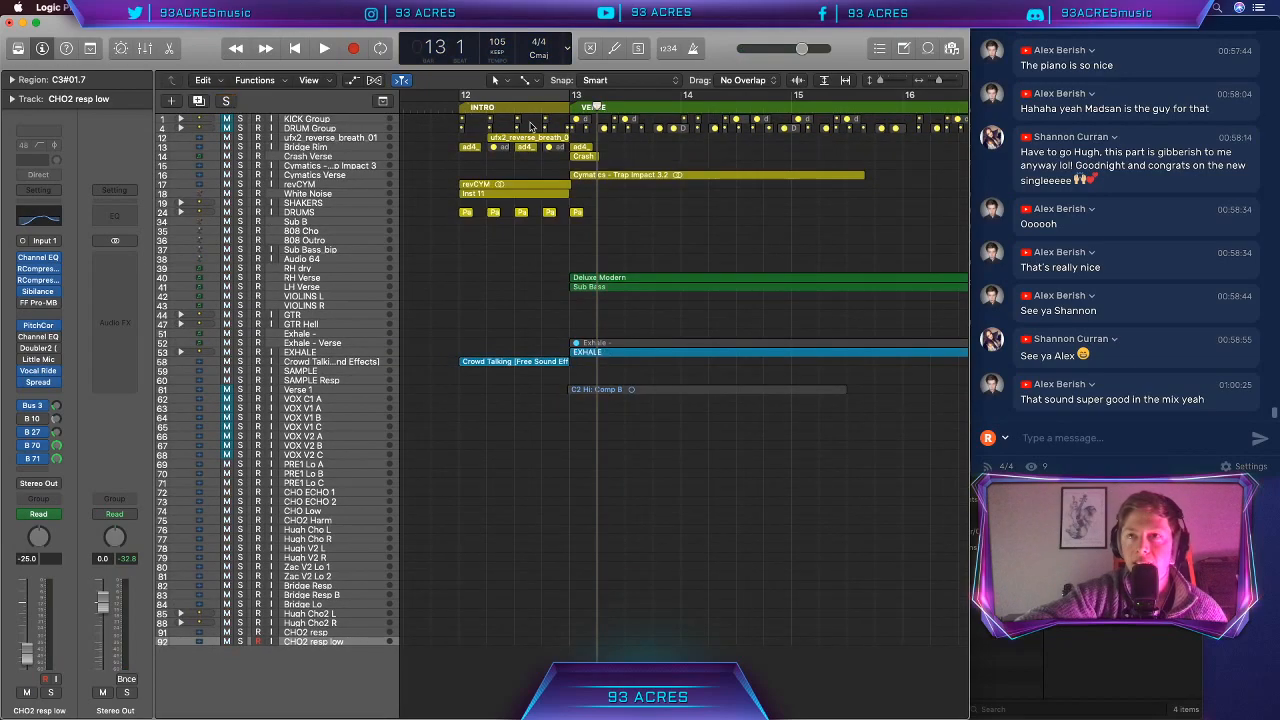
key("space")
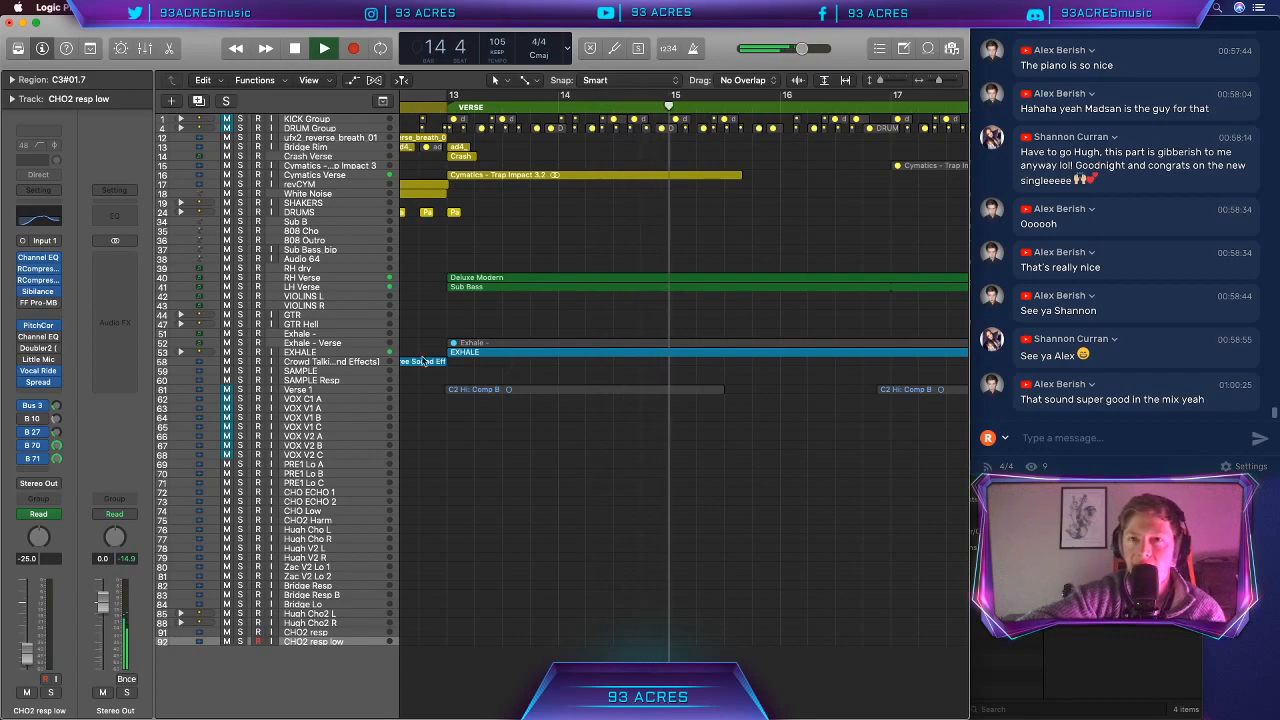
Step: Expand the EXHALE stack, inspect the Exhale Verse L and R channel strips, and collapse the stack
left_click(181, 352)
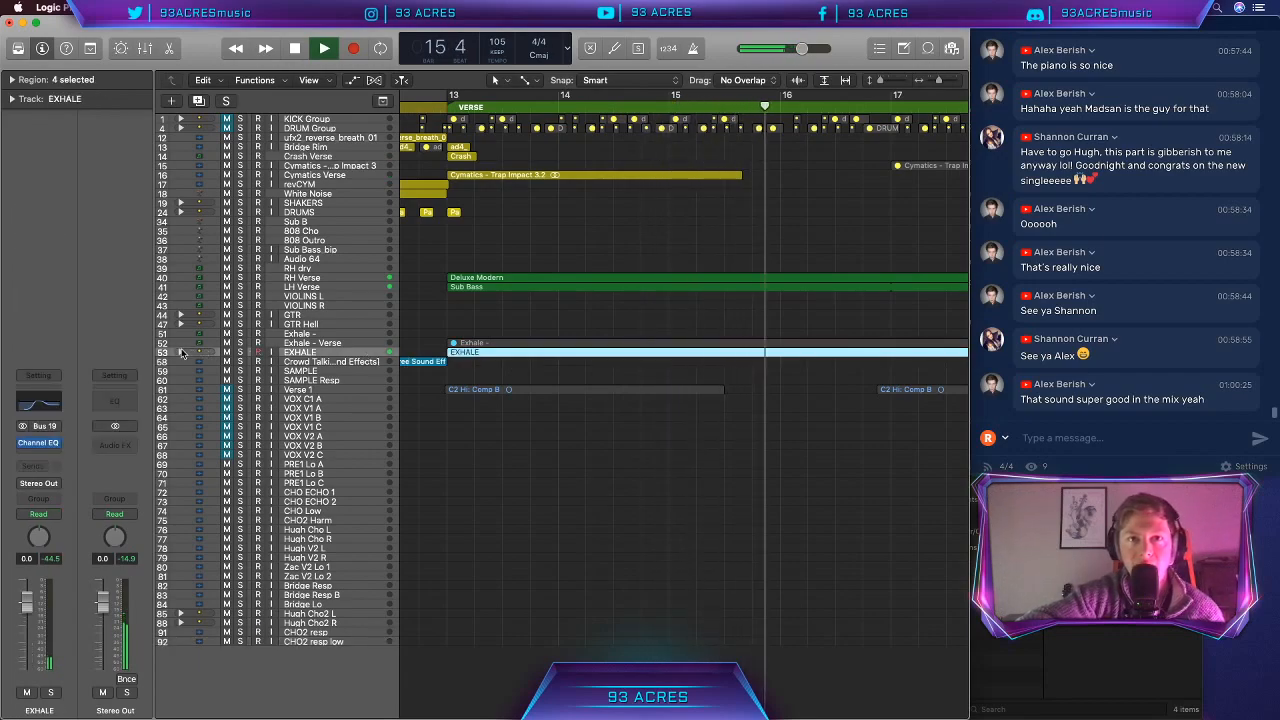
left_click(181, 352)
left_click(300, 363)
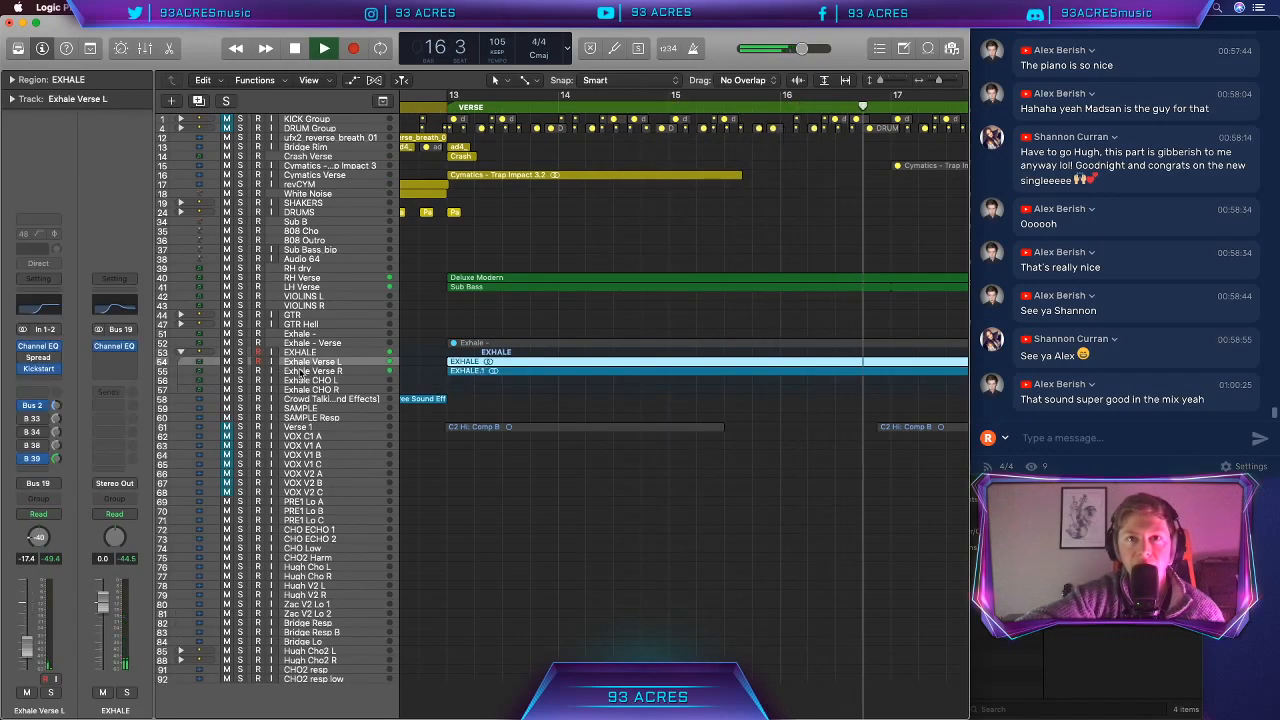
left_click(301, 372)
left_click(181, 352)
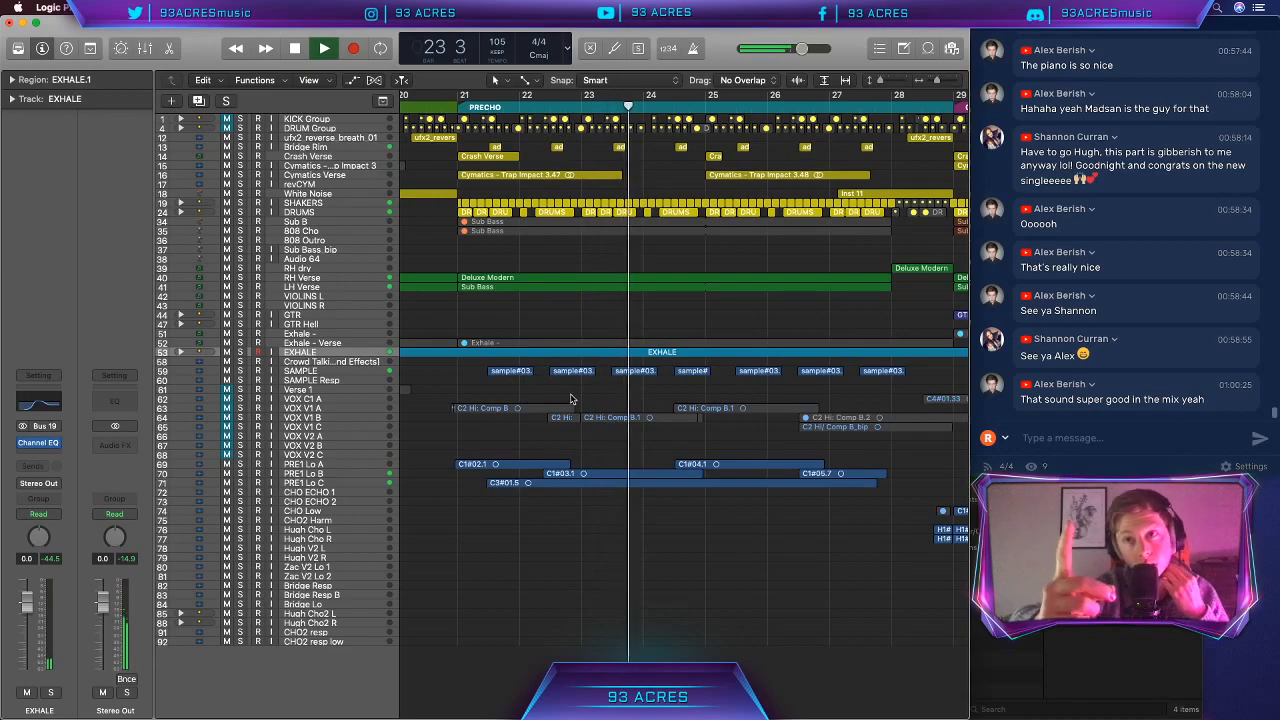
Step: Check the SAMPLE track's volume automation in the pre-chorus, hide automation, and play up to just before the chorus
left_click(352, 372)
key("a")
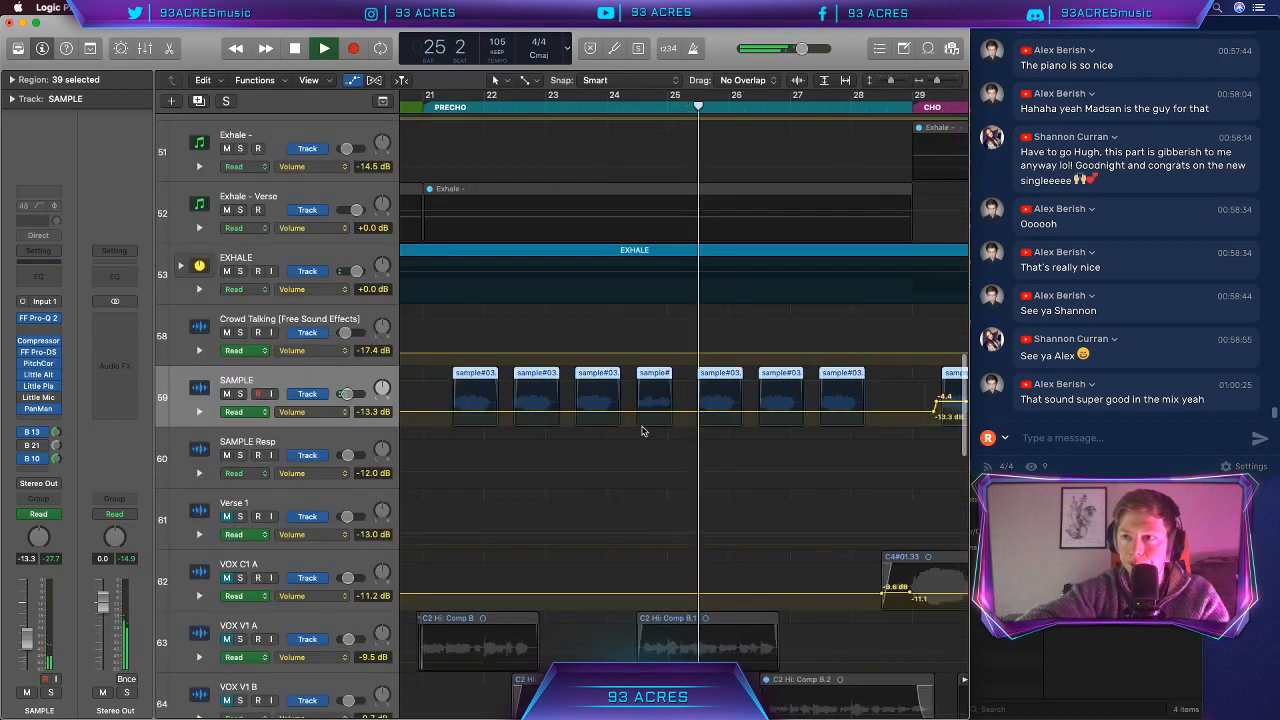
key("super+Left")
key("a")
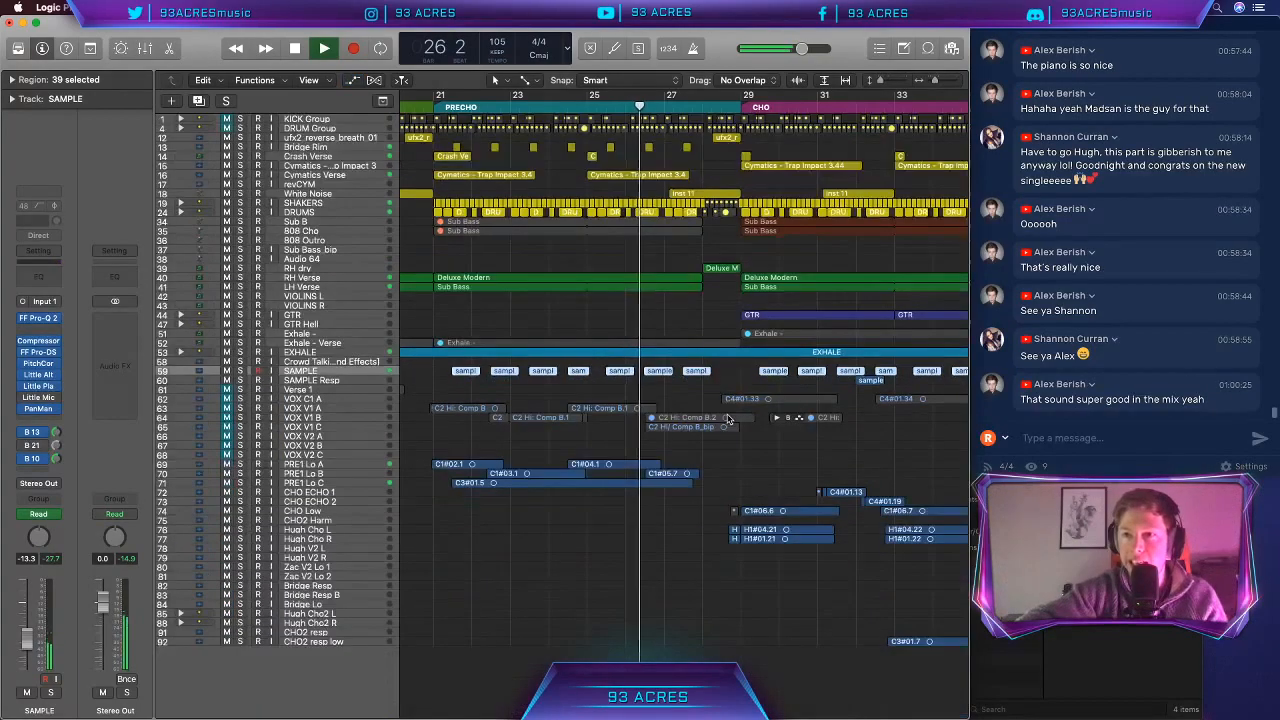
scroll(725, 386, "right", 3)
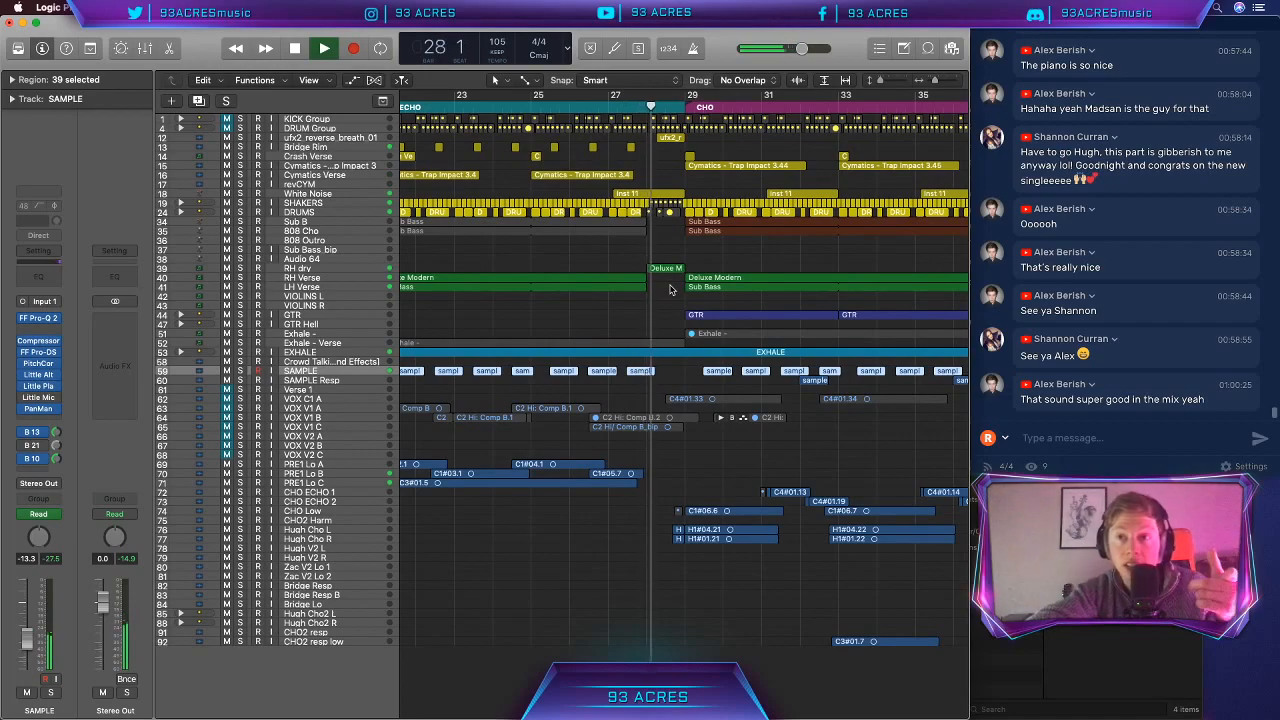
key("space")
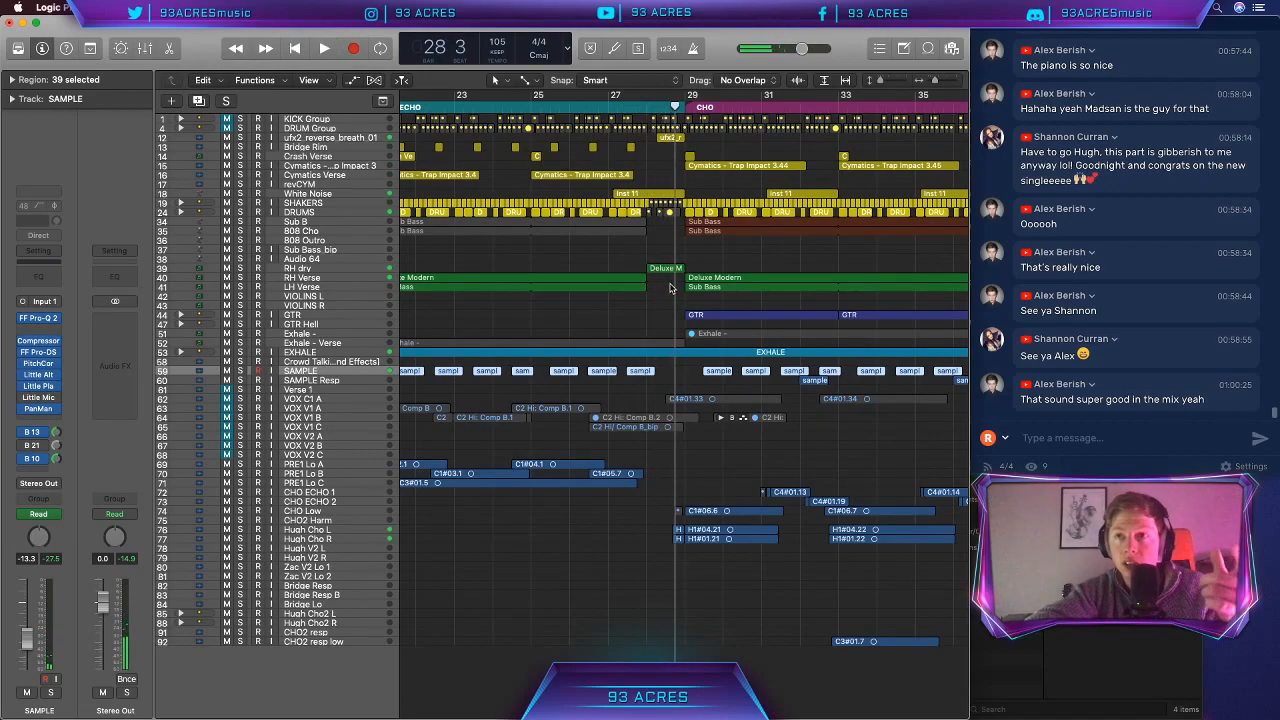
Step: Deselect the sample regions, inspect the ufx2_reverse_breath_01 channel strip, and play the chorus from bar 29
left_click(667, 246)
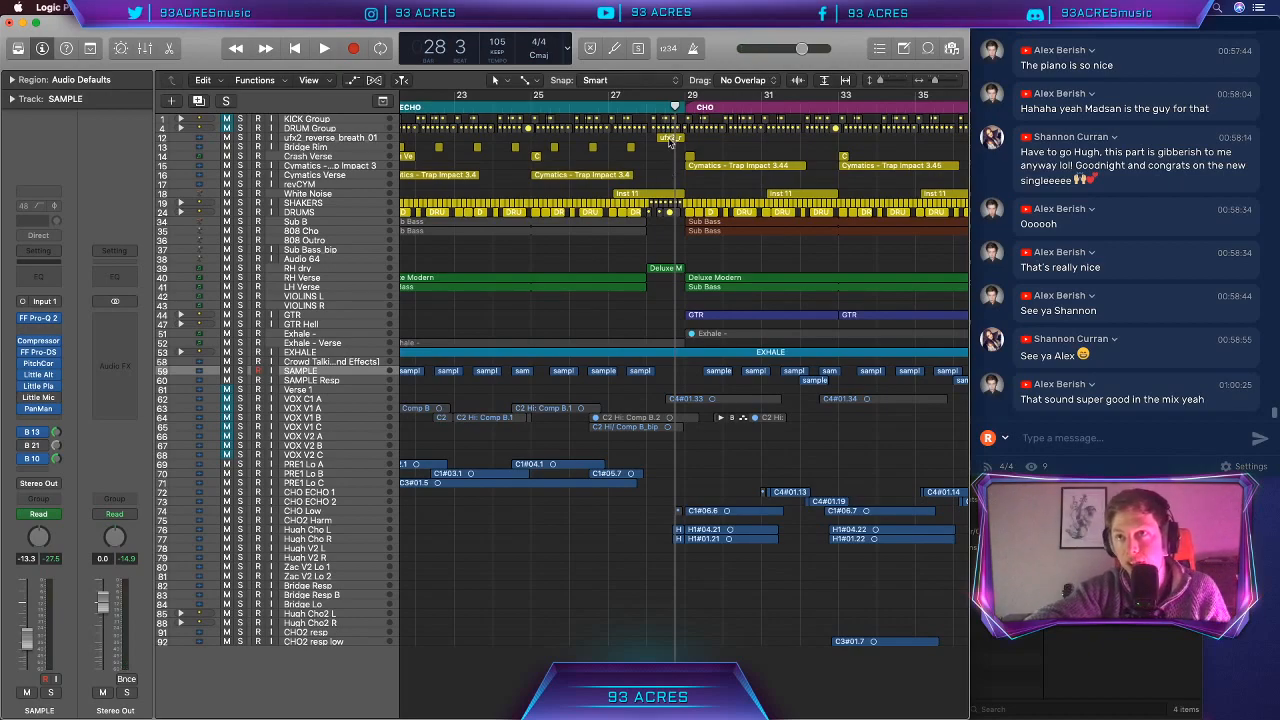
scroll(669, 142, "right", 3)
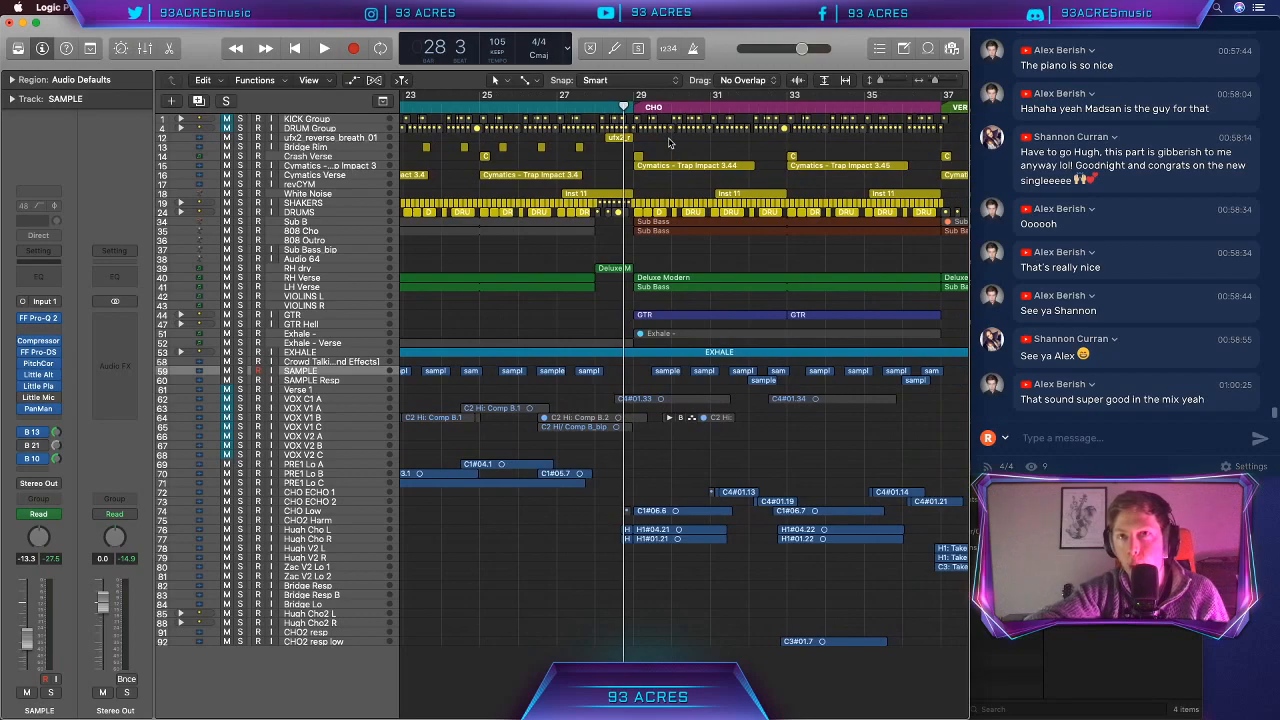
left_click(352, 139)
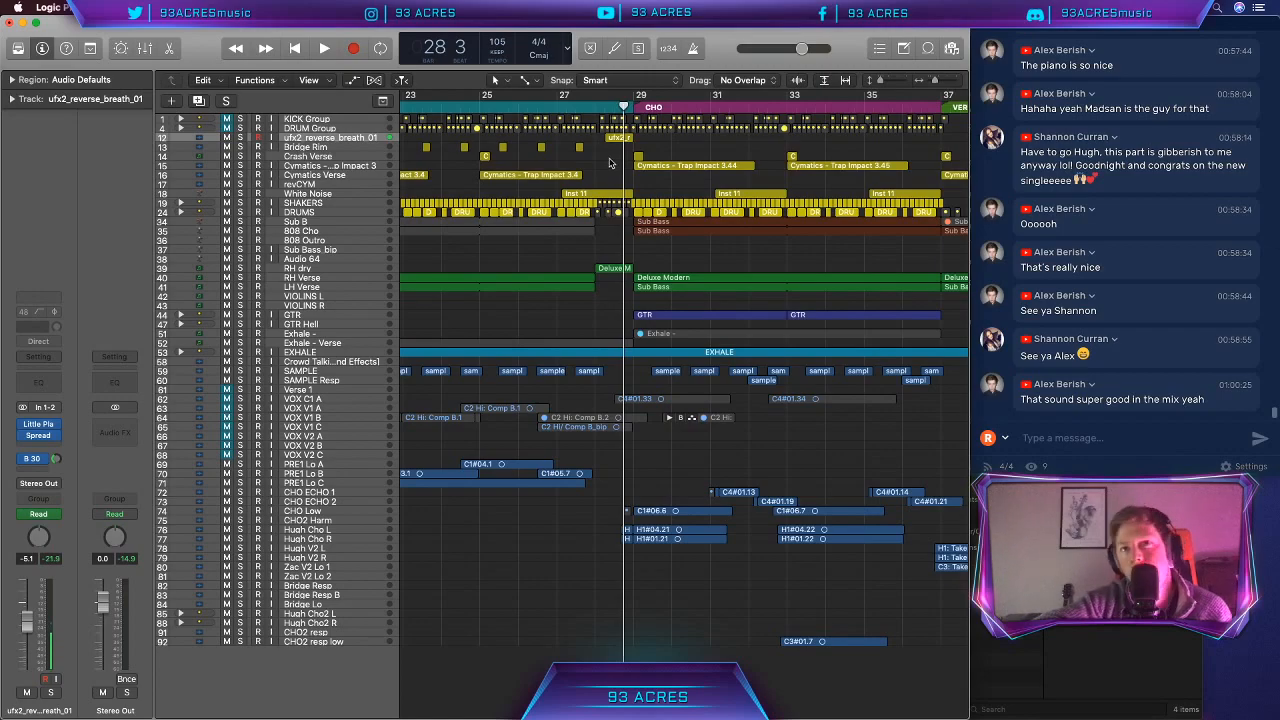
scroll(610, 163, "right", 6)
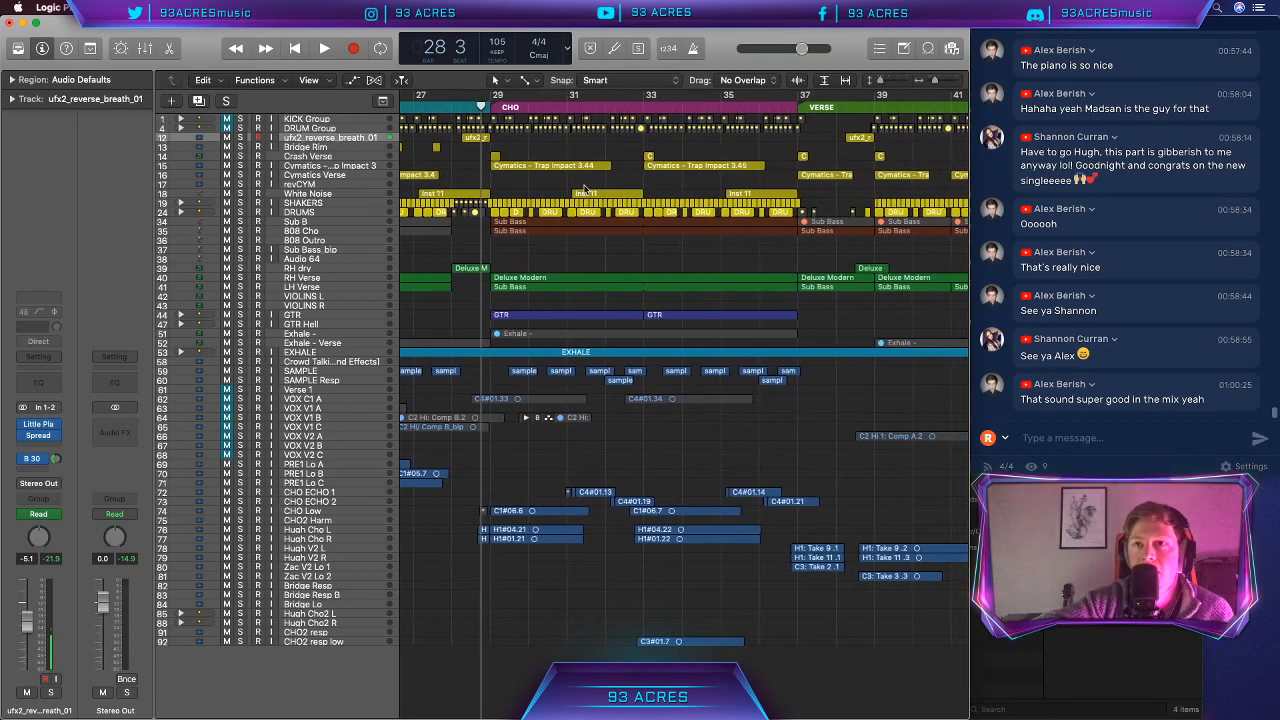
key("space")
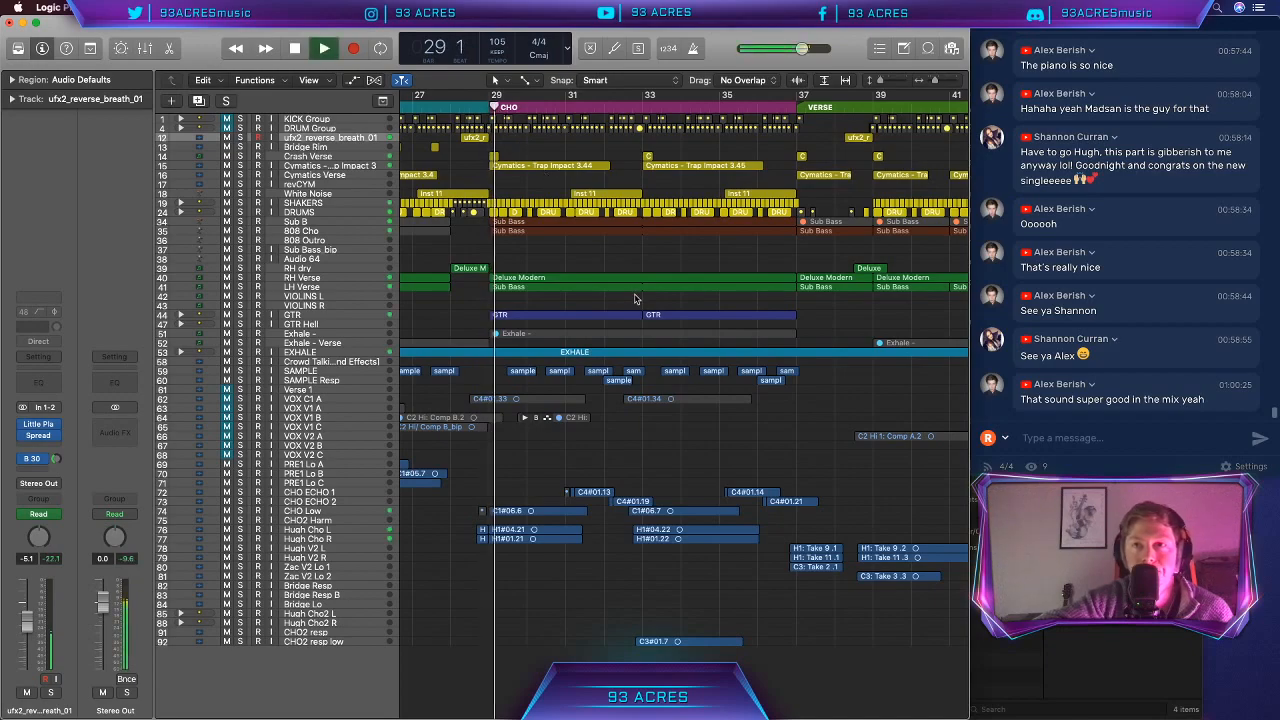
Step: Play the first chorus to its end, stop, and bring the second verse into view
scroll(660, 280, "right", 2)
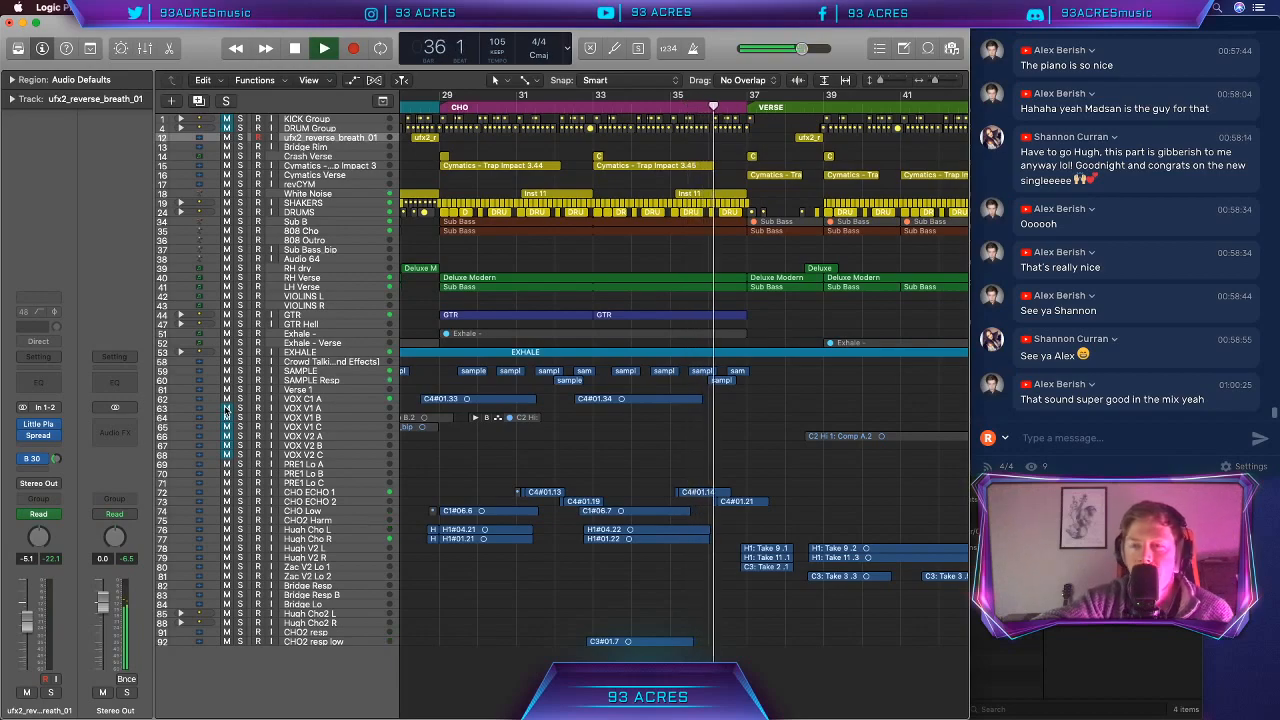
key("space")
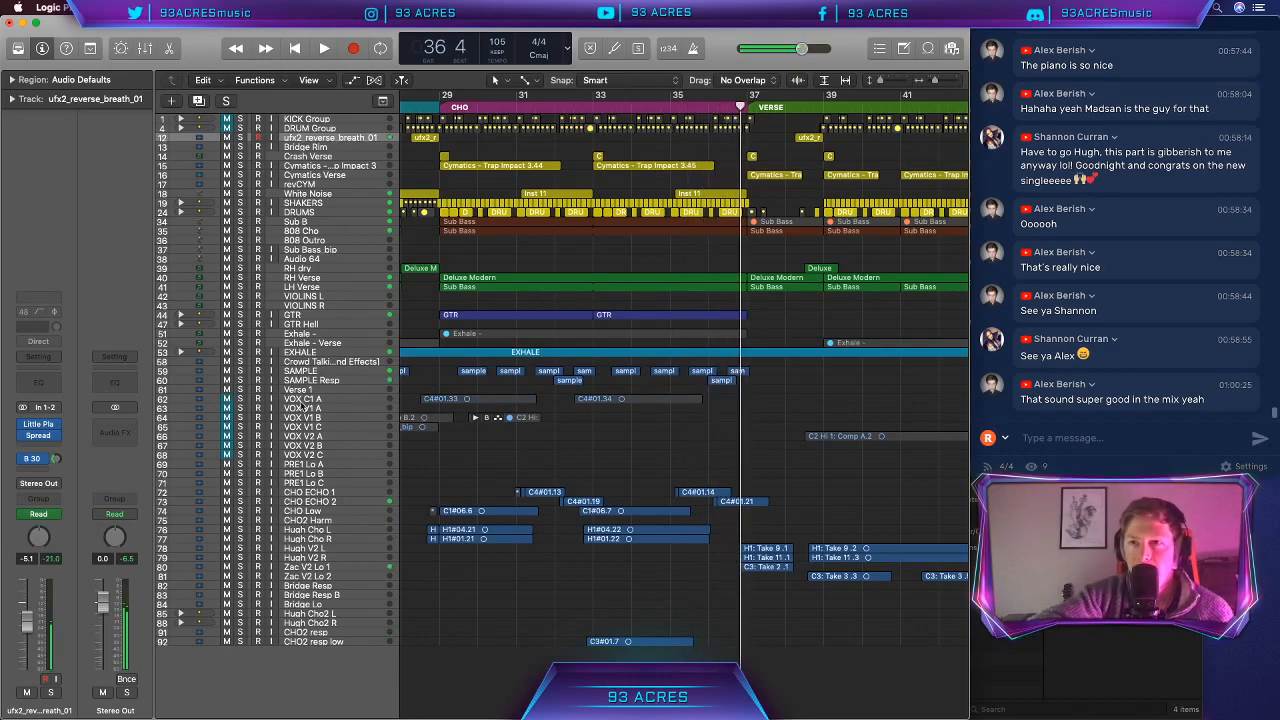
scroll(596, 484, "right", 3)
scroll(600, 480, "right", 8)
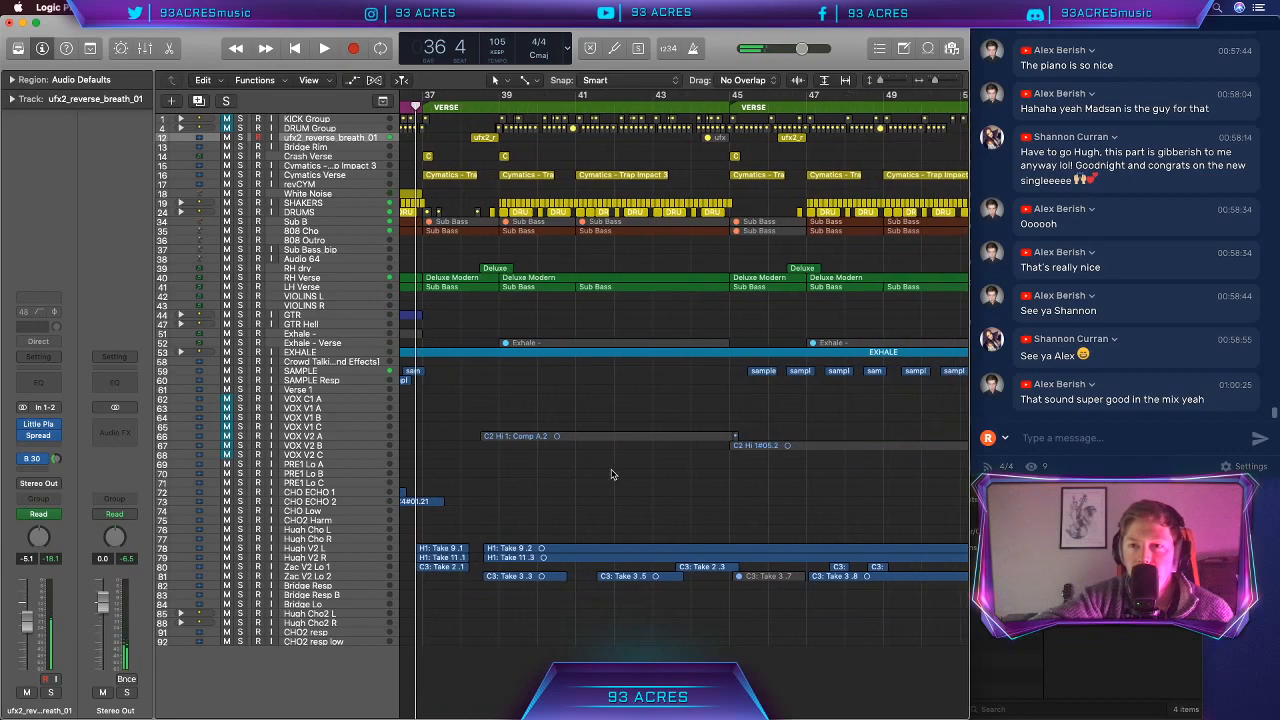
Step: Play the transition from the chorus into the second verse, replay it from bar 37, and pause in bar 38
scroll(612, 474, "left", 2)
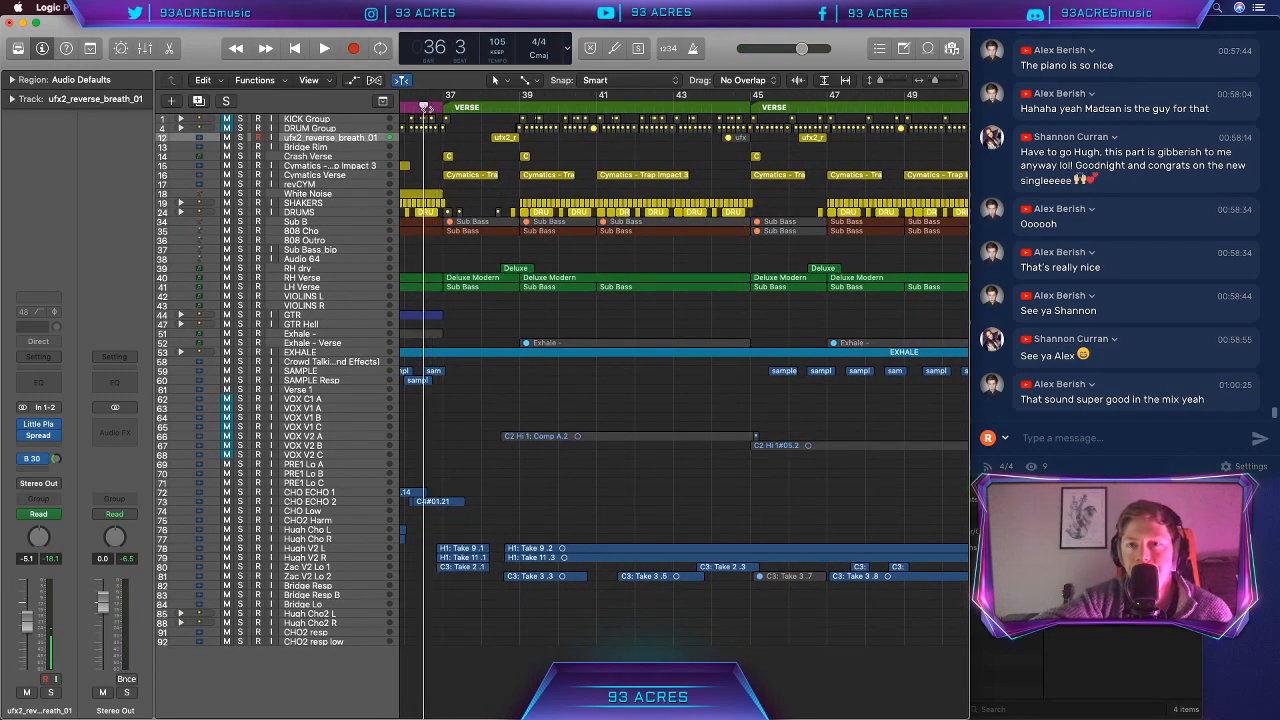
key("space")
scroll(537, 312, "right", 1)
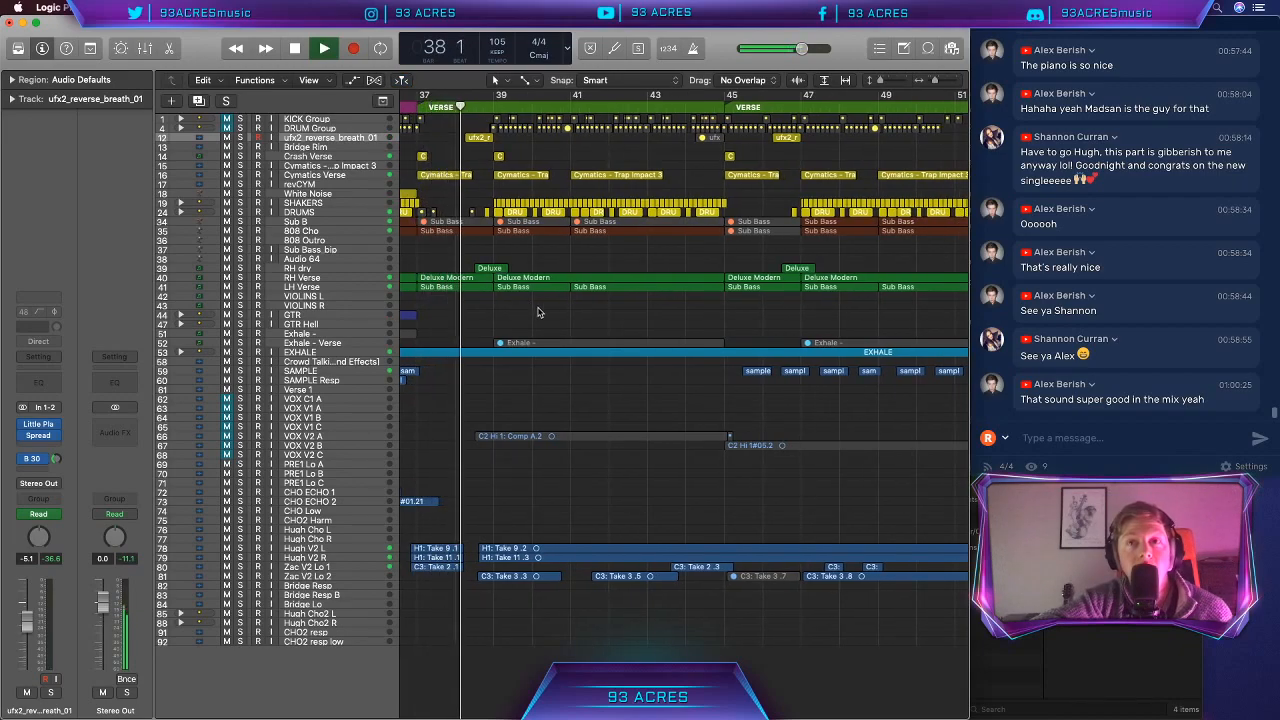
key("space")
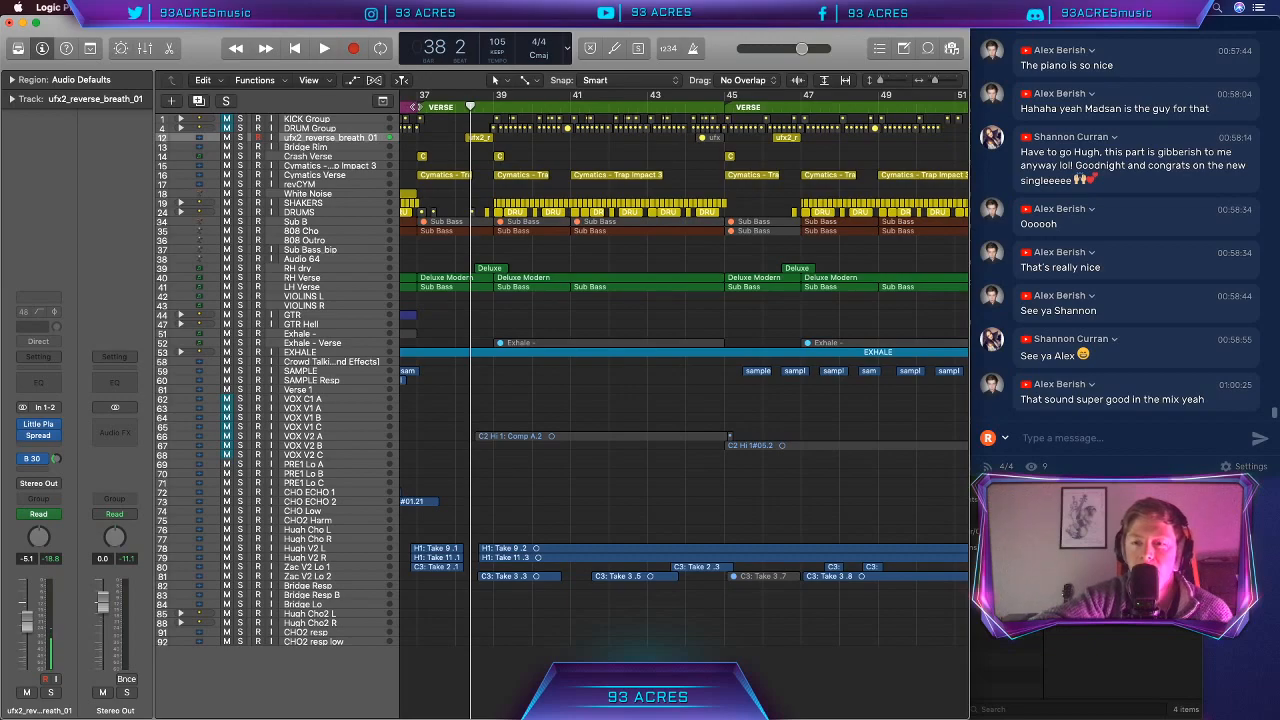
left_click(416, 107)
key("space")
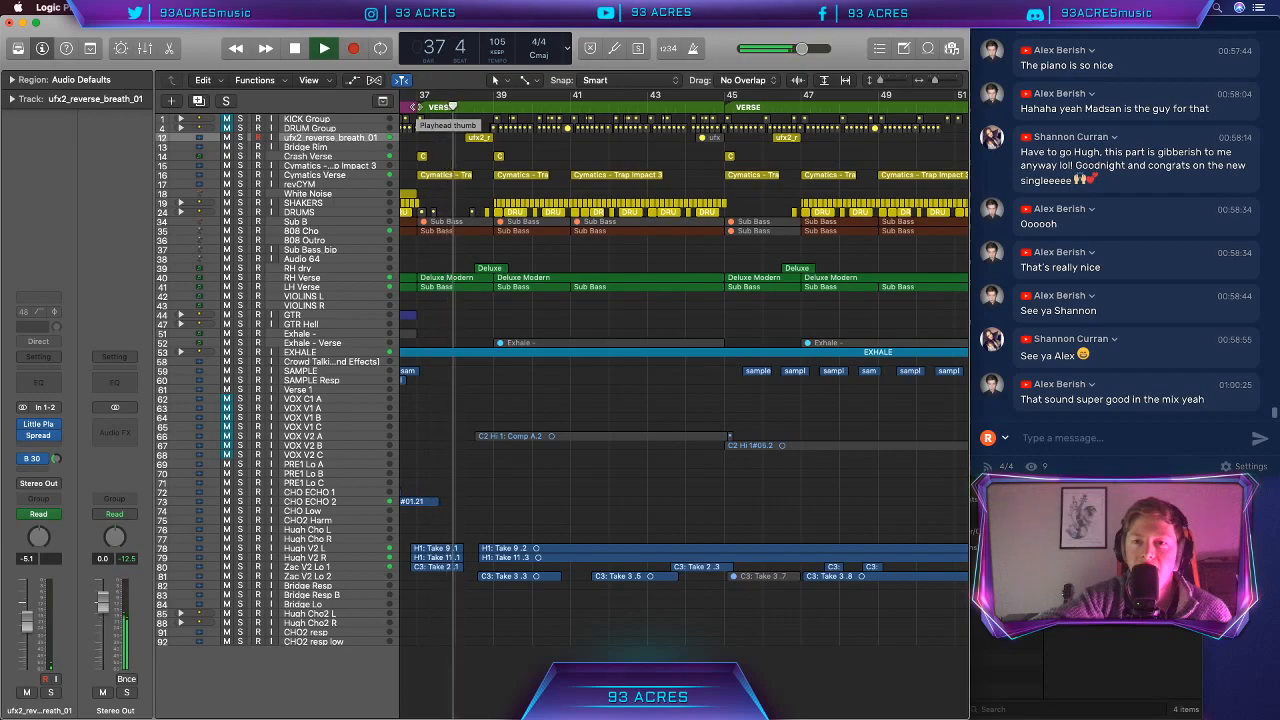
key("space")
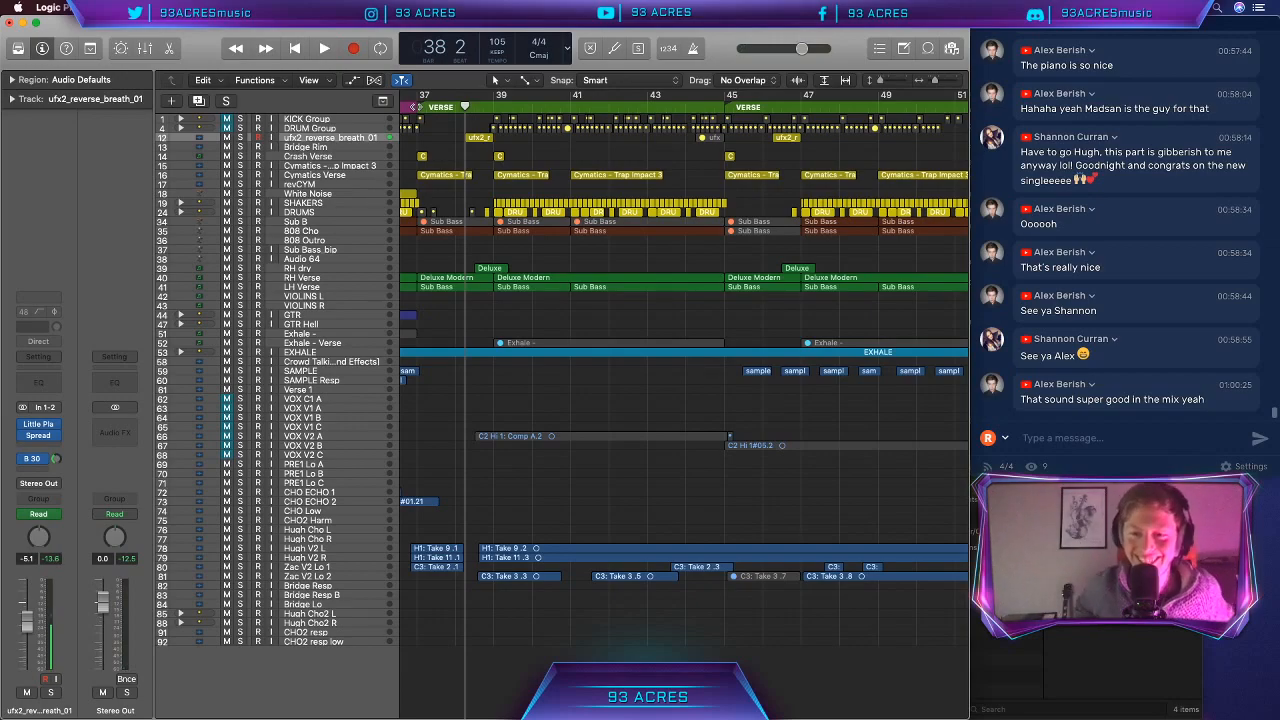
Step: Resume playback from bar 38 and listen on through the second verse past bar 41
key("space")
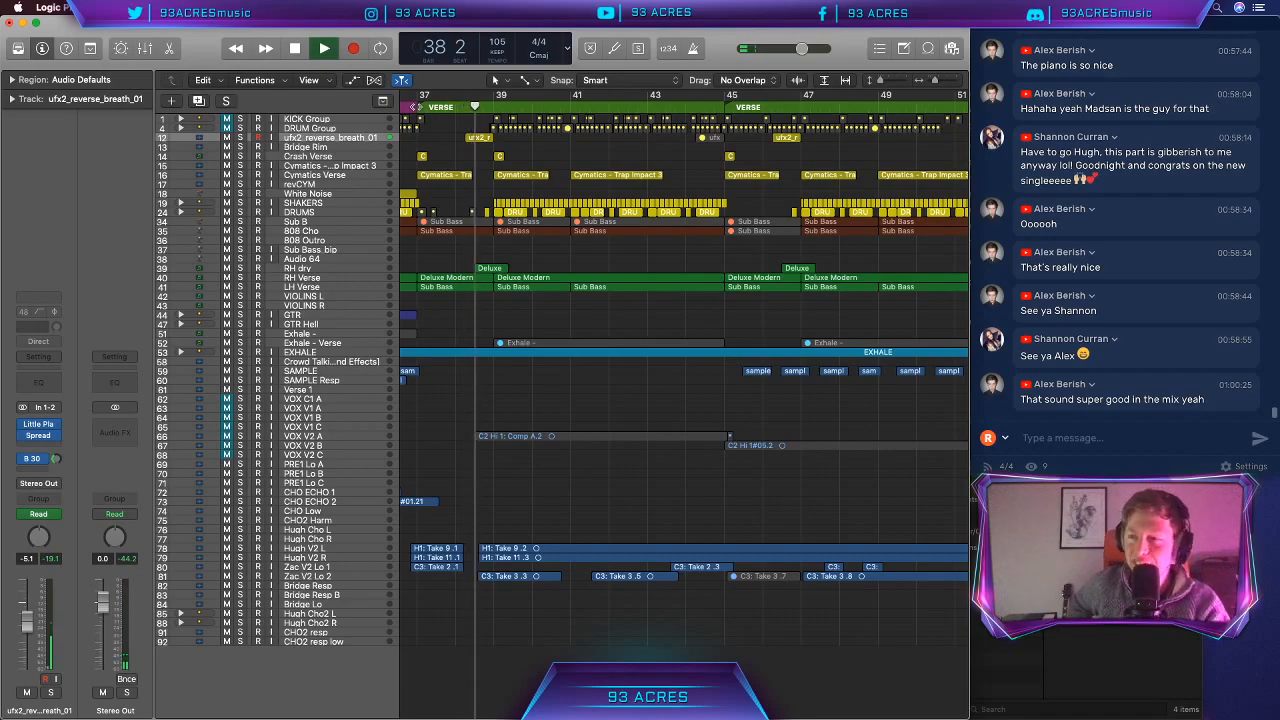
key("space")
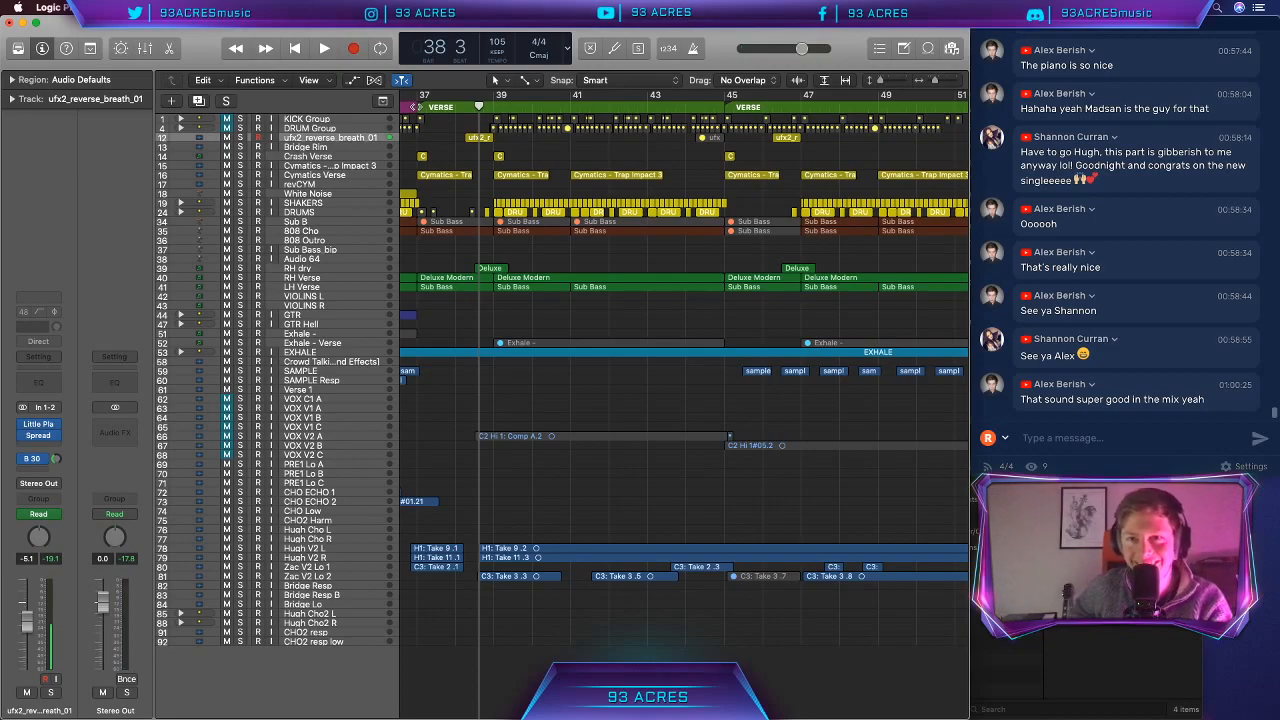
key("space")
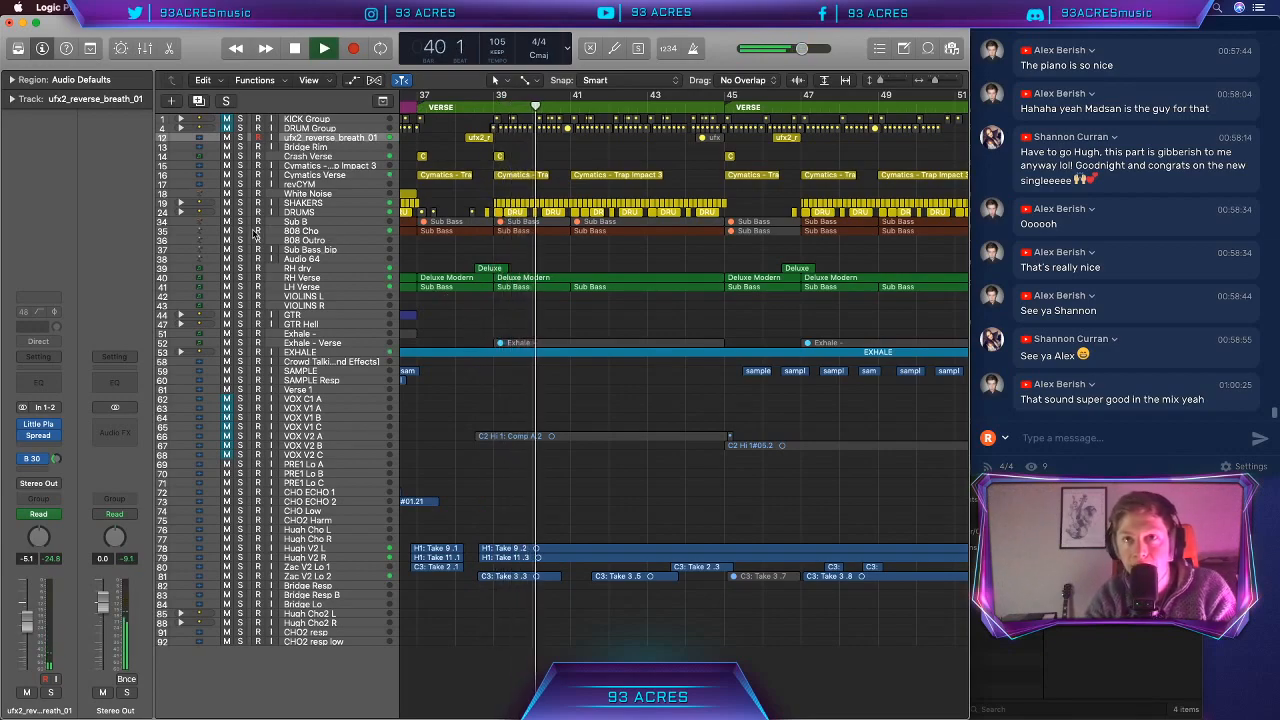
scroll(418, 225, "left", 4)
scroll(560, 226, "right", 3)
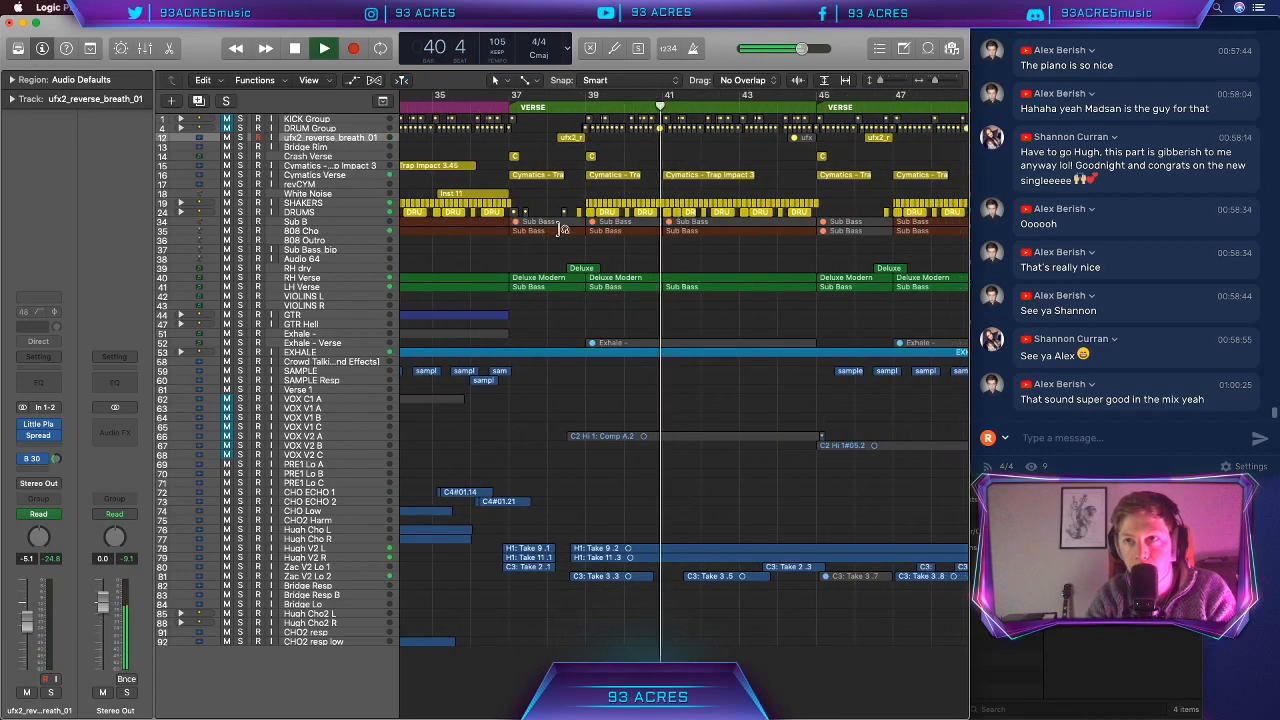
scroll(670, 266, "right", 2)
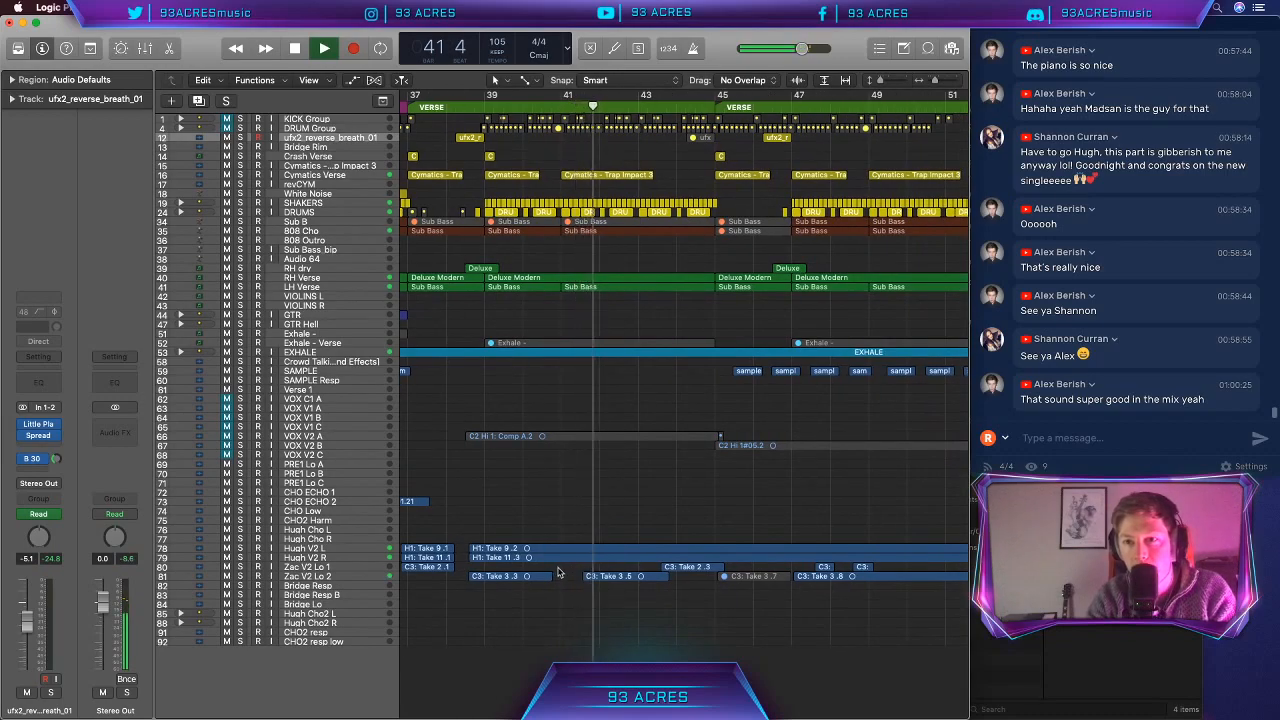
Step: Mute the four second-verse backing vocal tracks, 78 to 81, and keep the verse playing up to bar 47
left_click_drag(227, 548, 228, 577)
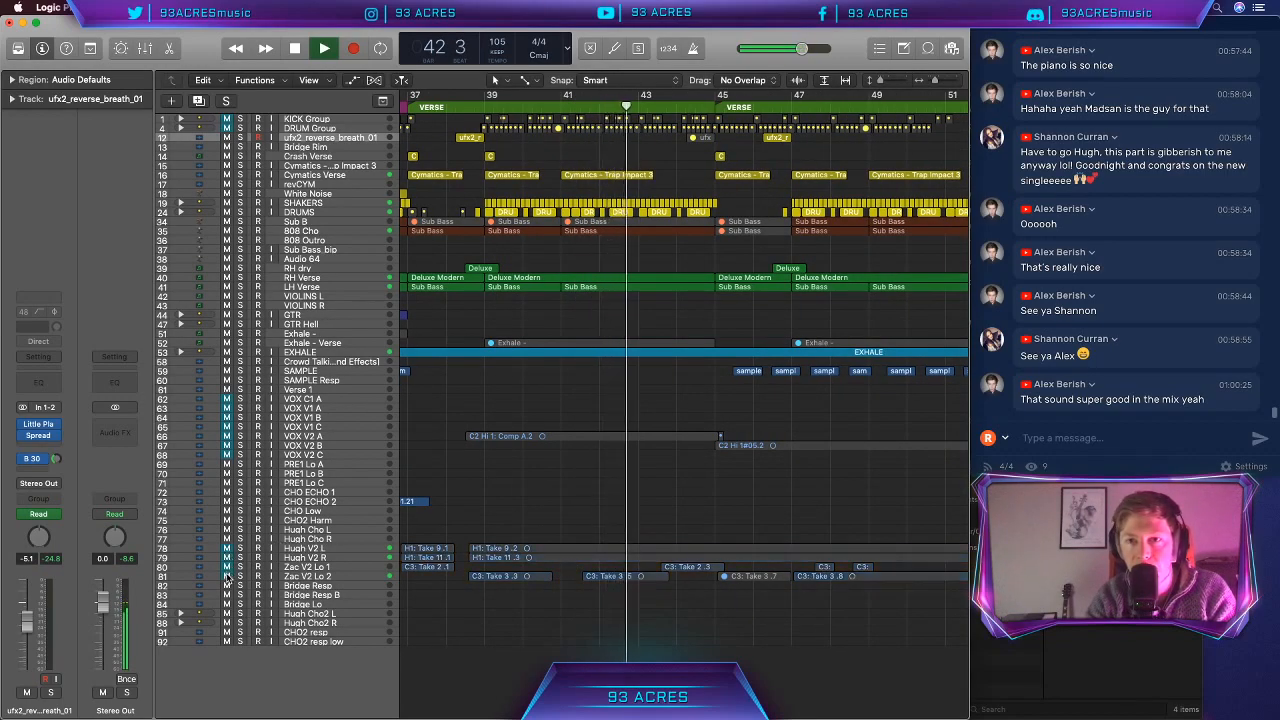
scroll(669, 438, "right", 2)
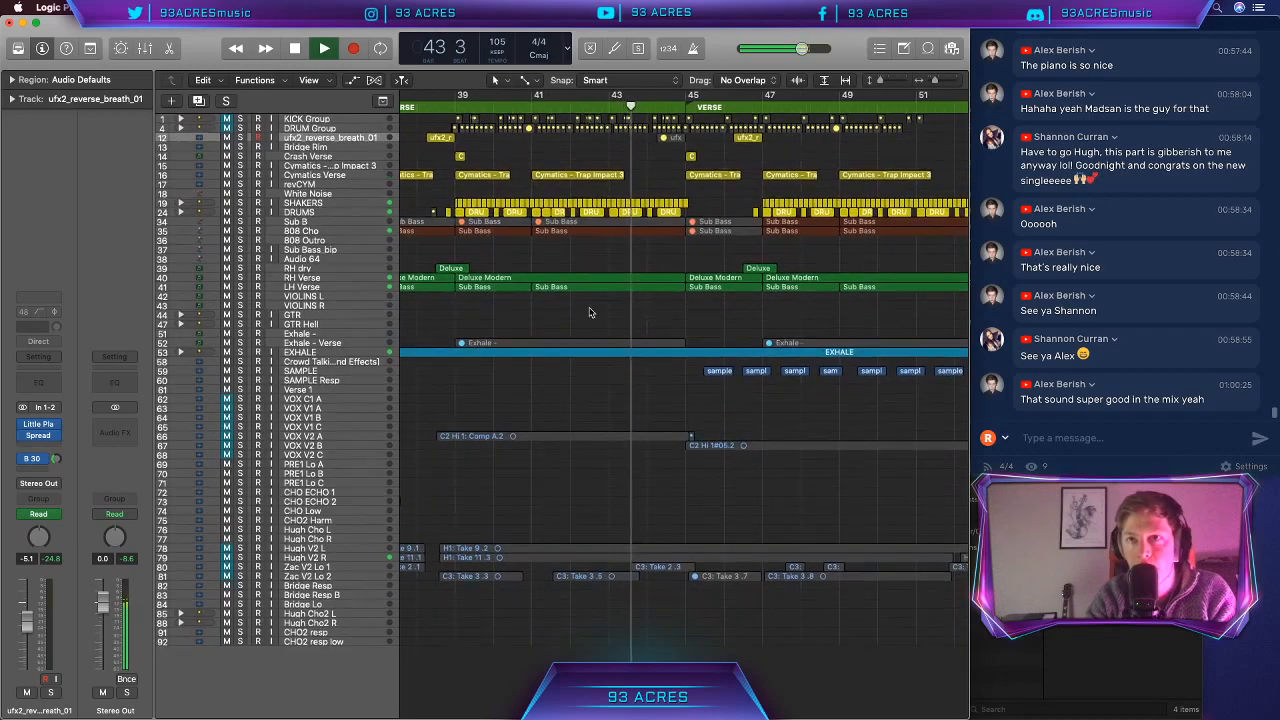
scroll(590, 288, "right", 6)
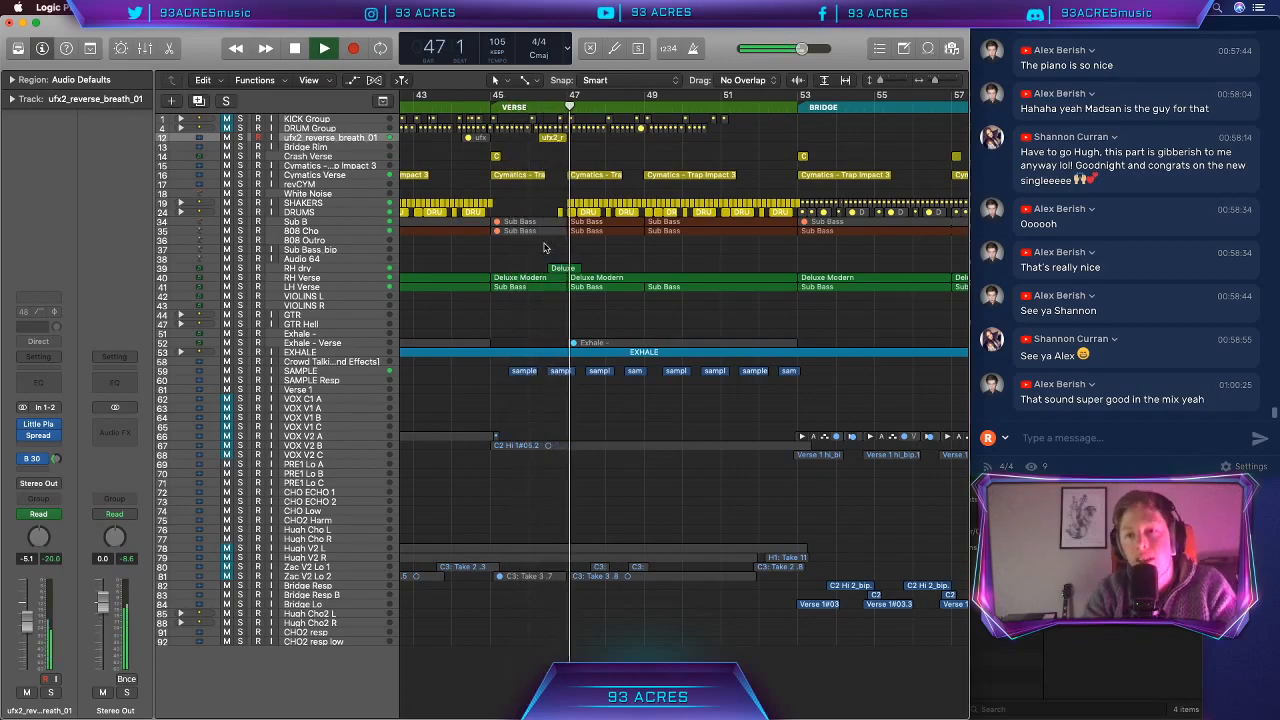
Step: Return the playhead to bar 45, compare the preceding verse section, and play again from about bar 44
left_click(491, 103)
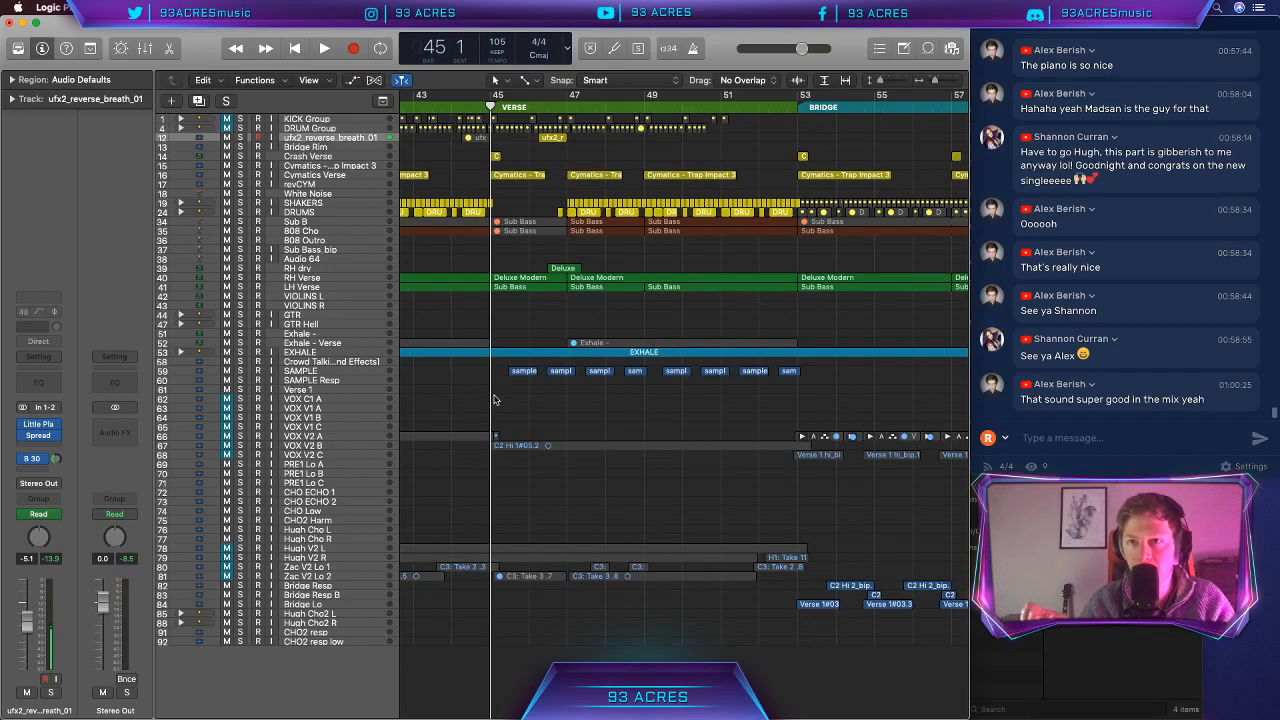
scroll(493, 399, "left", 5)
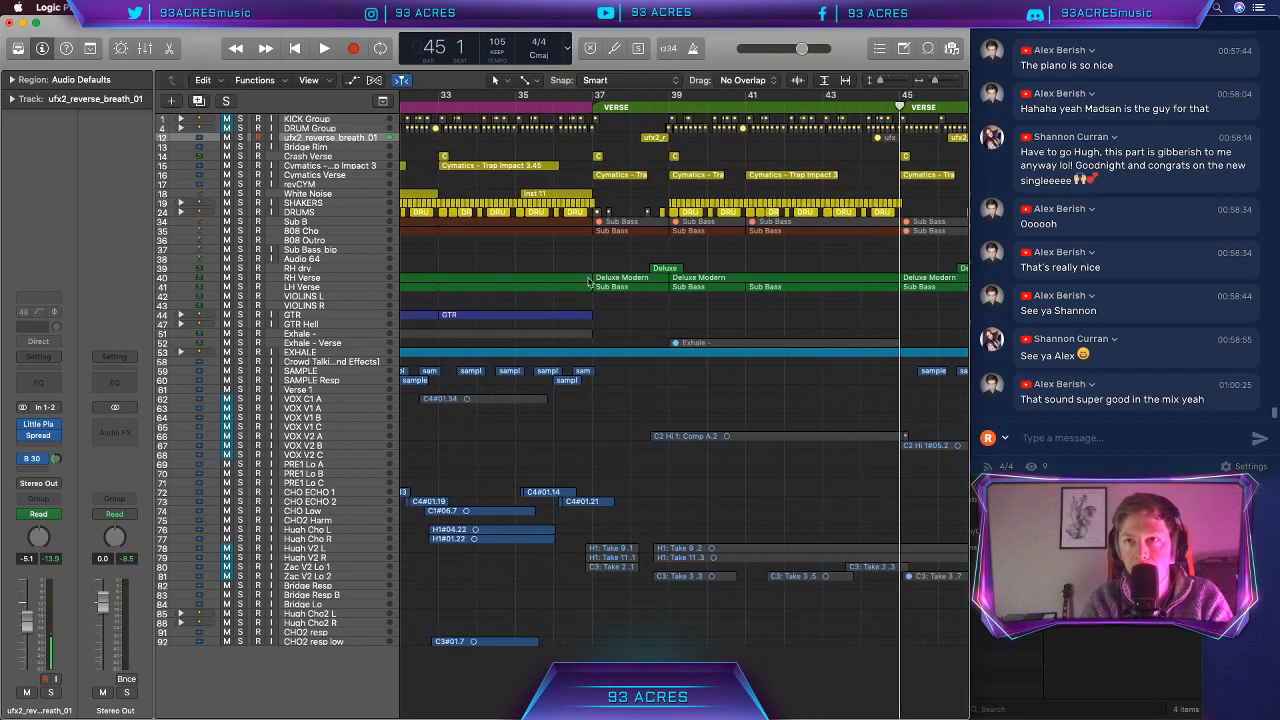
scroll(530, 225, "right", 6)
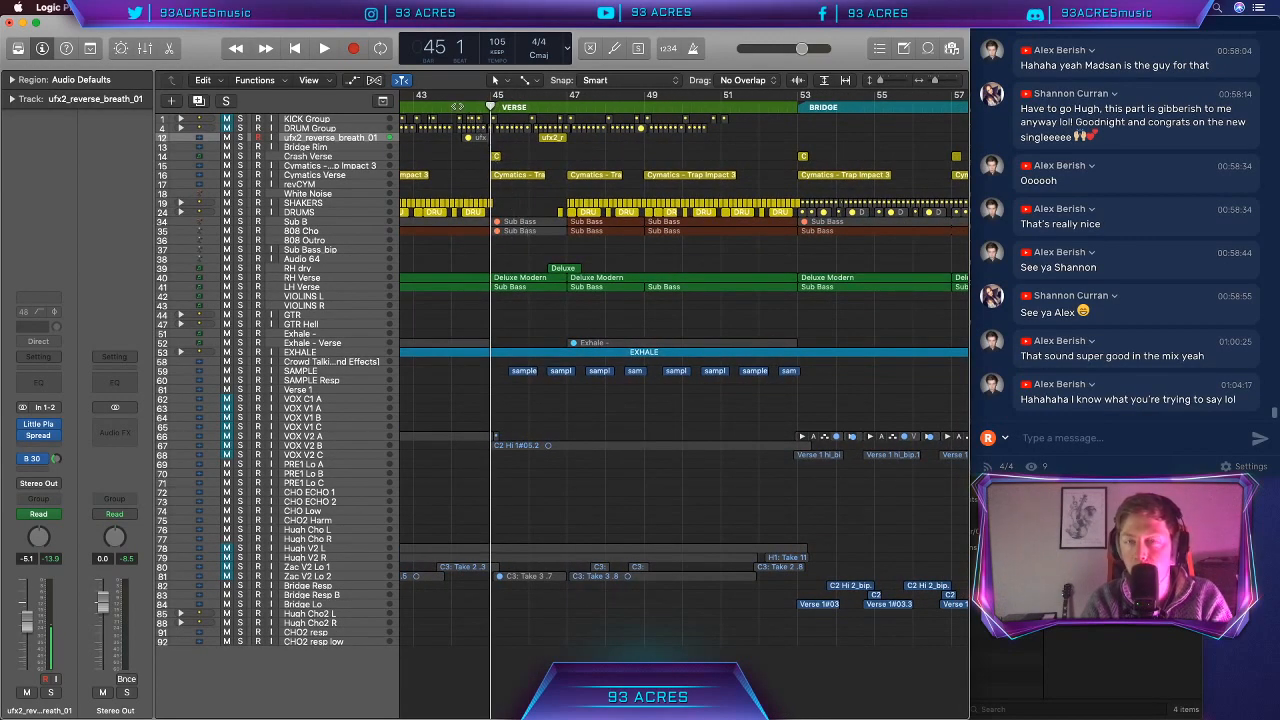
left_click(457, 106)
key("space")
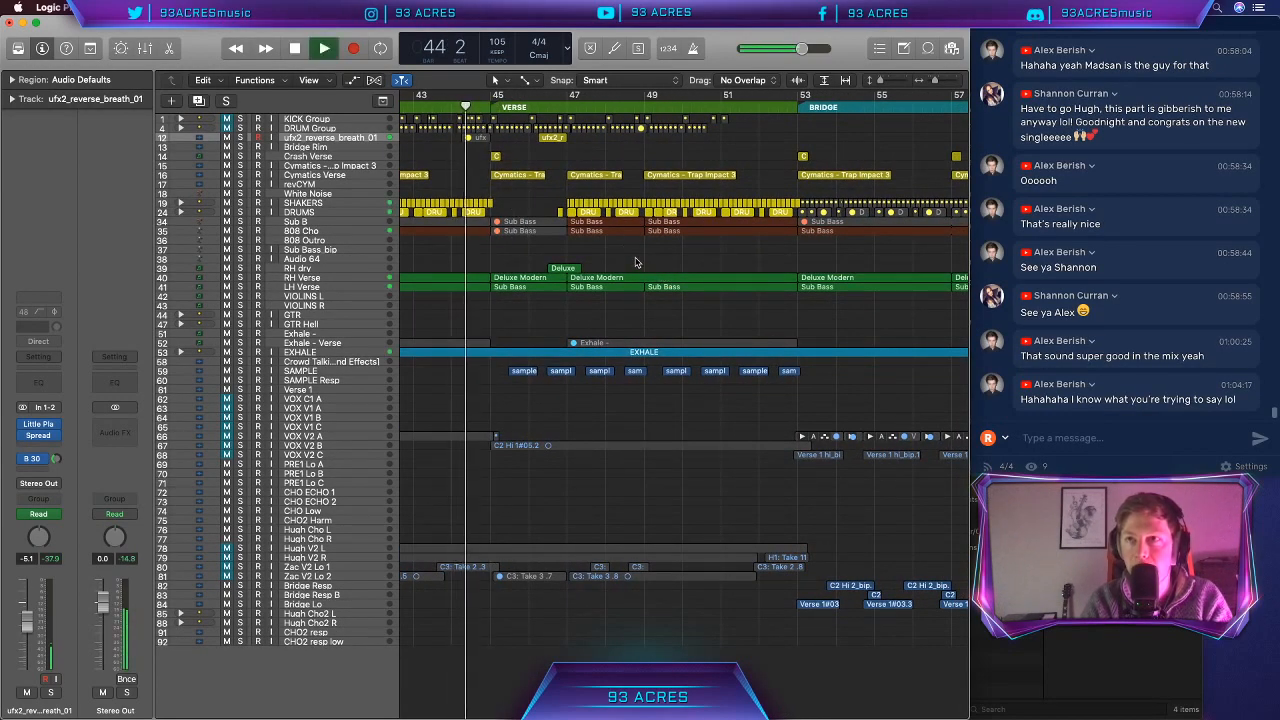
Step: Stop playback, zoom the timeline out, and compare the arrangement from the first verse through the final chorus
key("super+Left")
key("super+Left")
key("super+Left")
key("space")
scroll(637, 263, "left", 2)
scroll(682, 170, "right", 2)
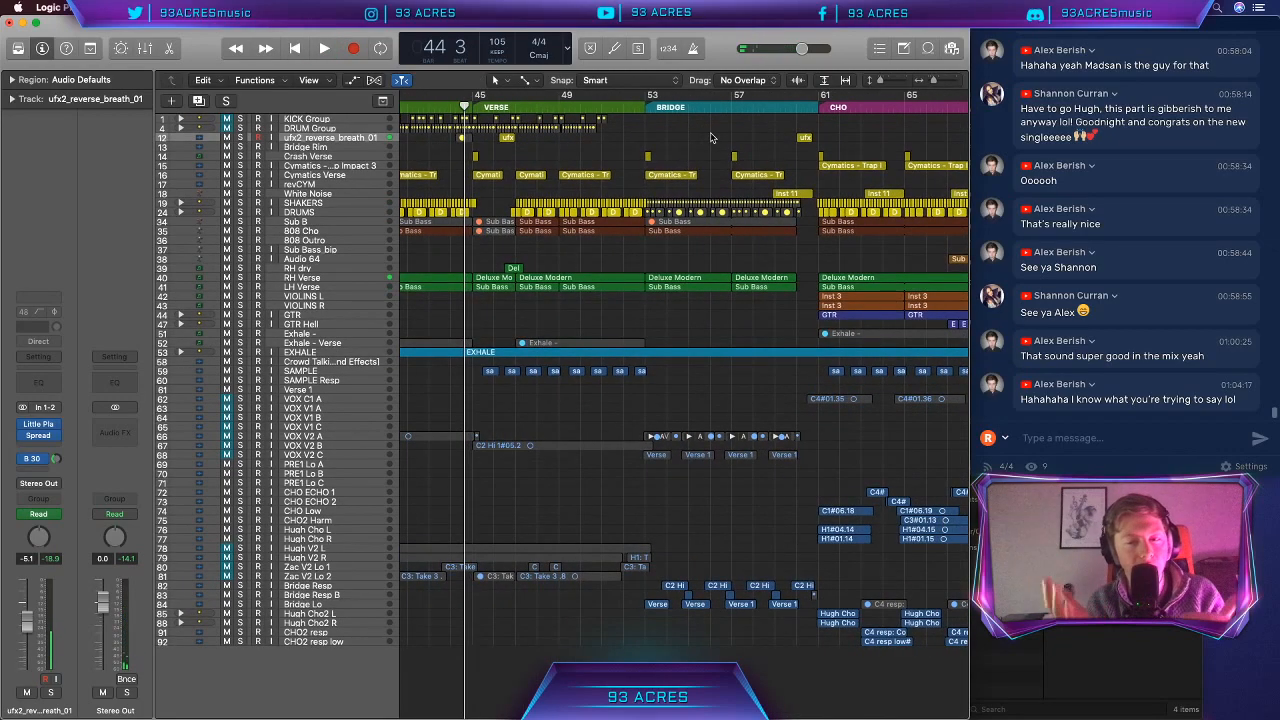
scroll(711, 137, "left", 10)
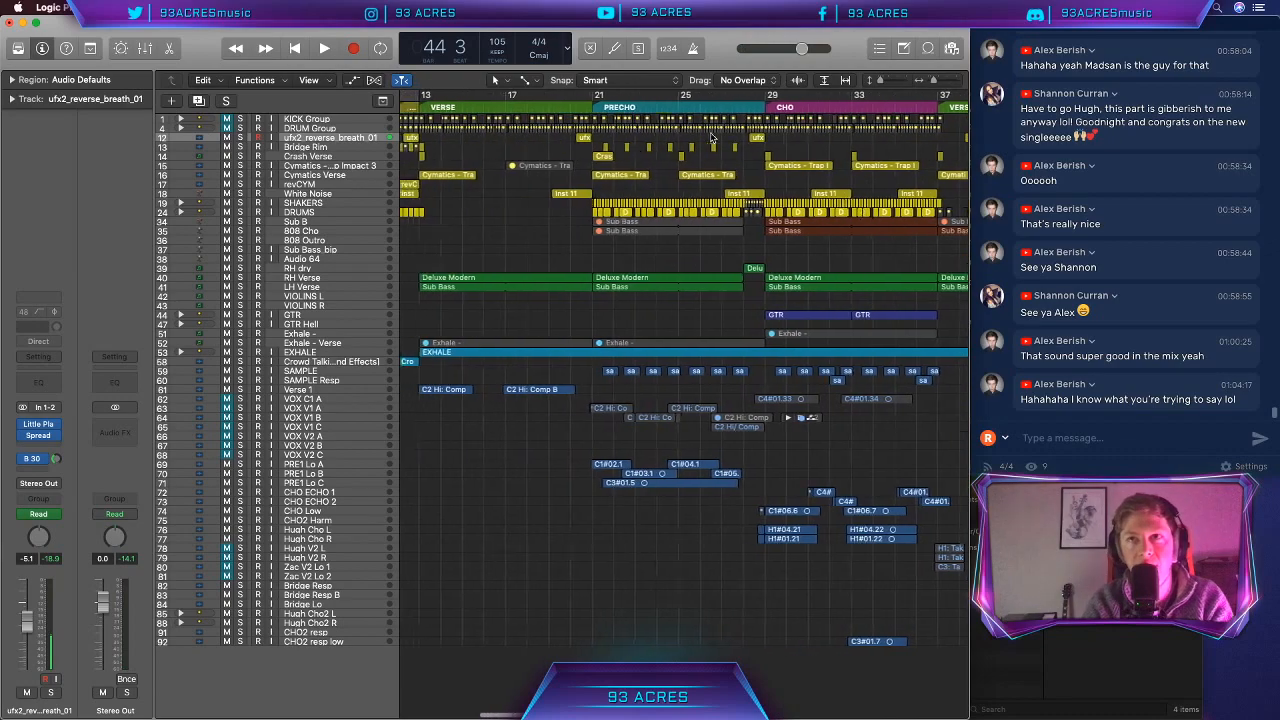
scroll(711, 137, "right", 8)
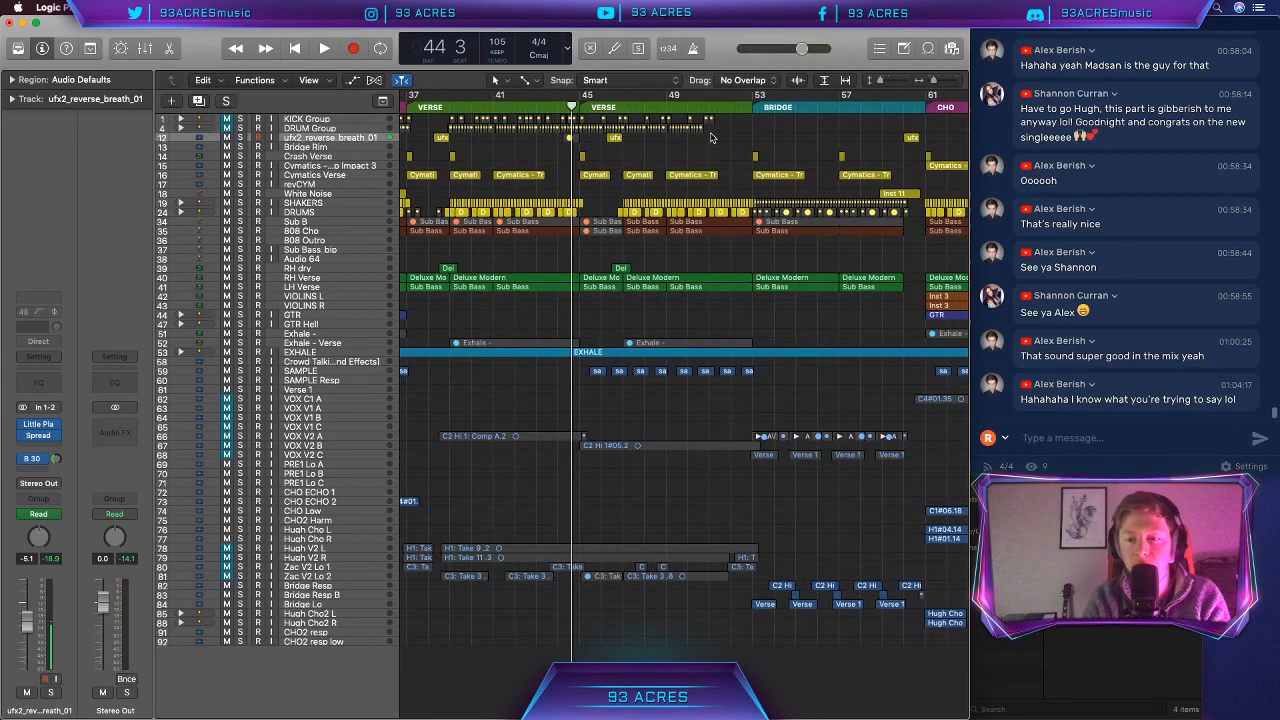
scroll(711, 137, "right", 3)
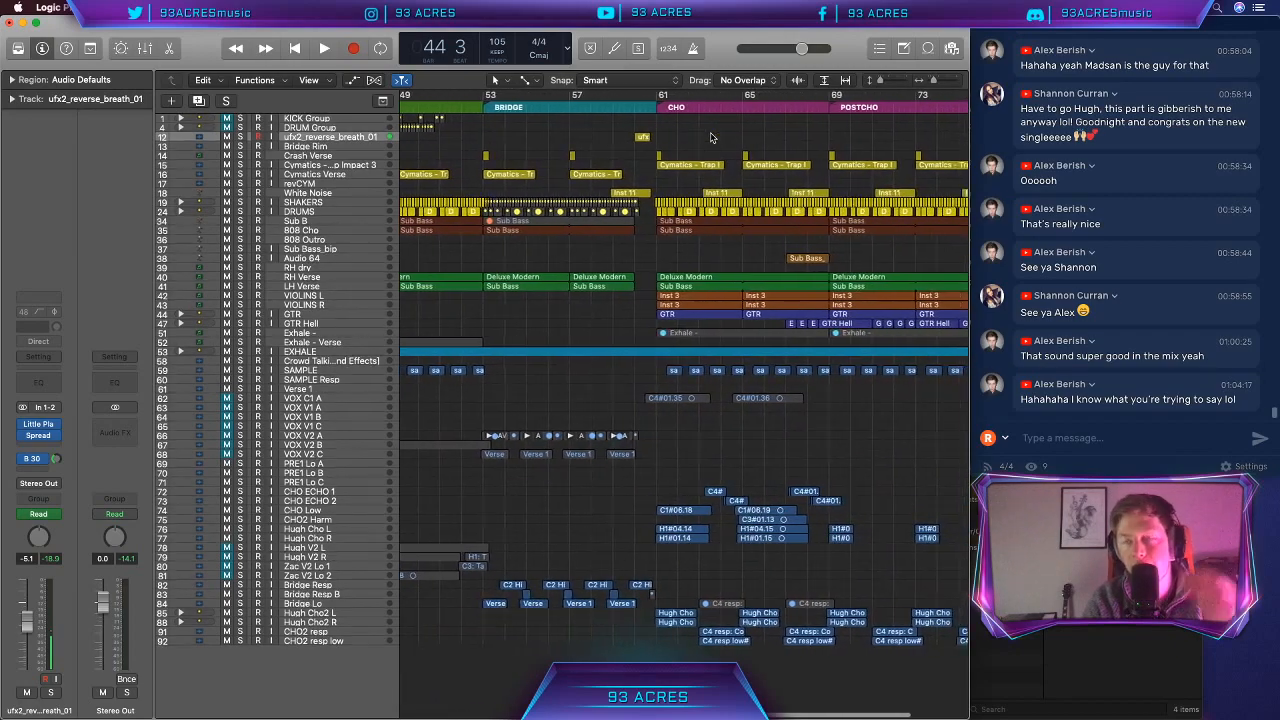
scroll(711, 137, "left", 1)
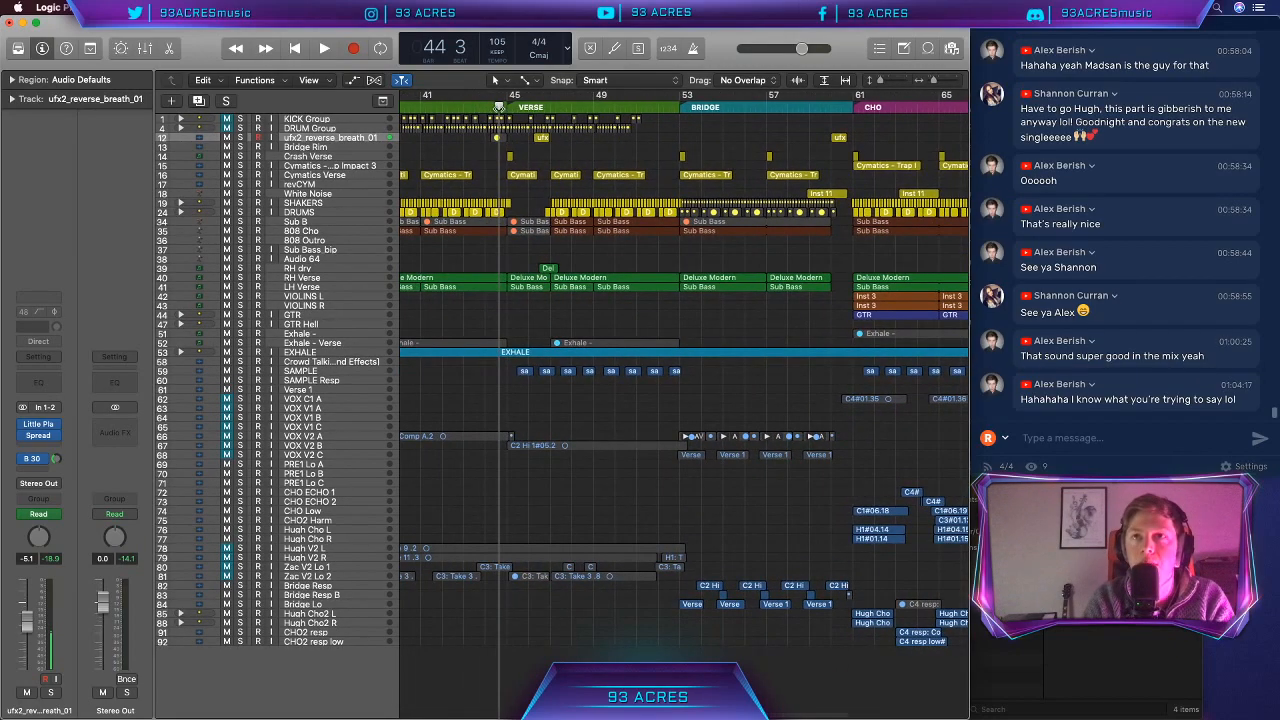
Step: Play from bar 44 through the rest of the second verse into the bridge, stopping at bar 56
left_click(487, 106)
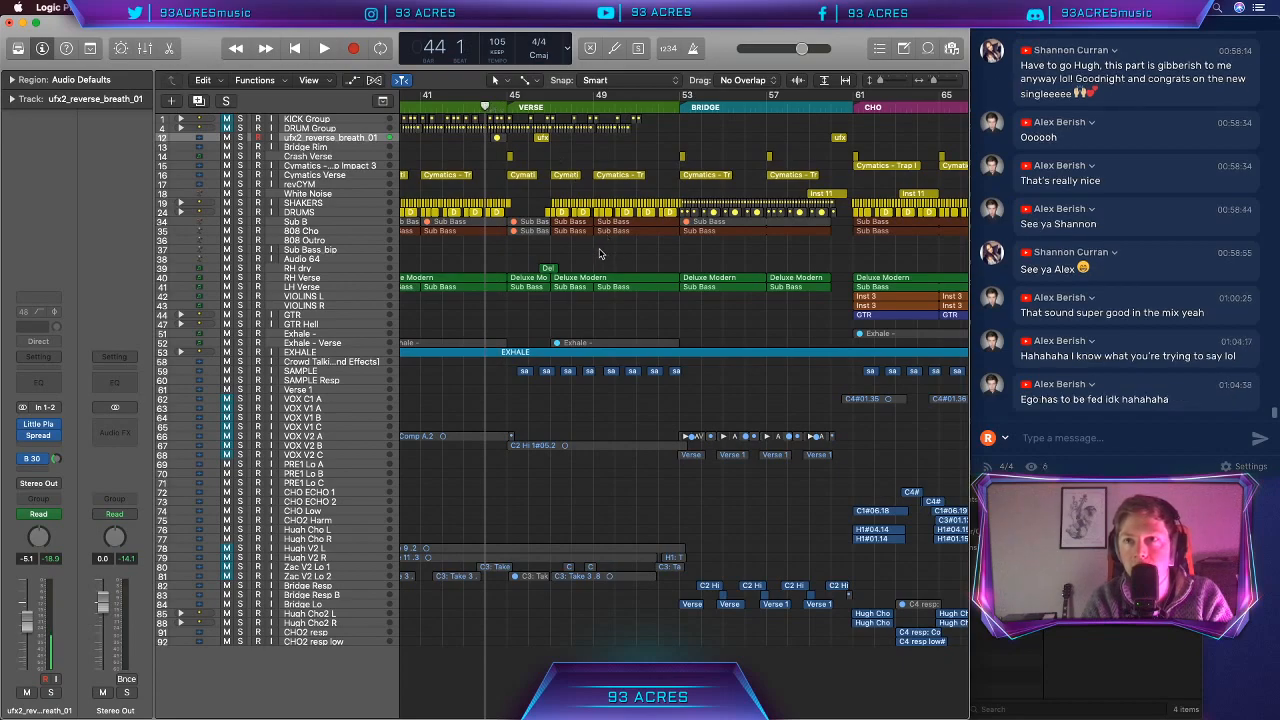
key("space")
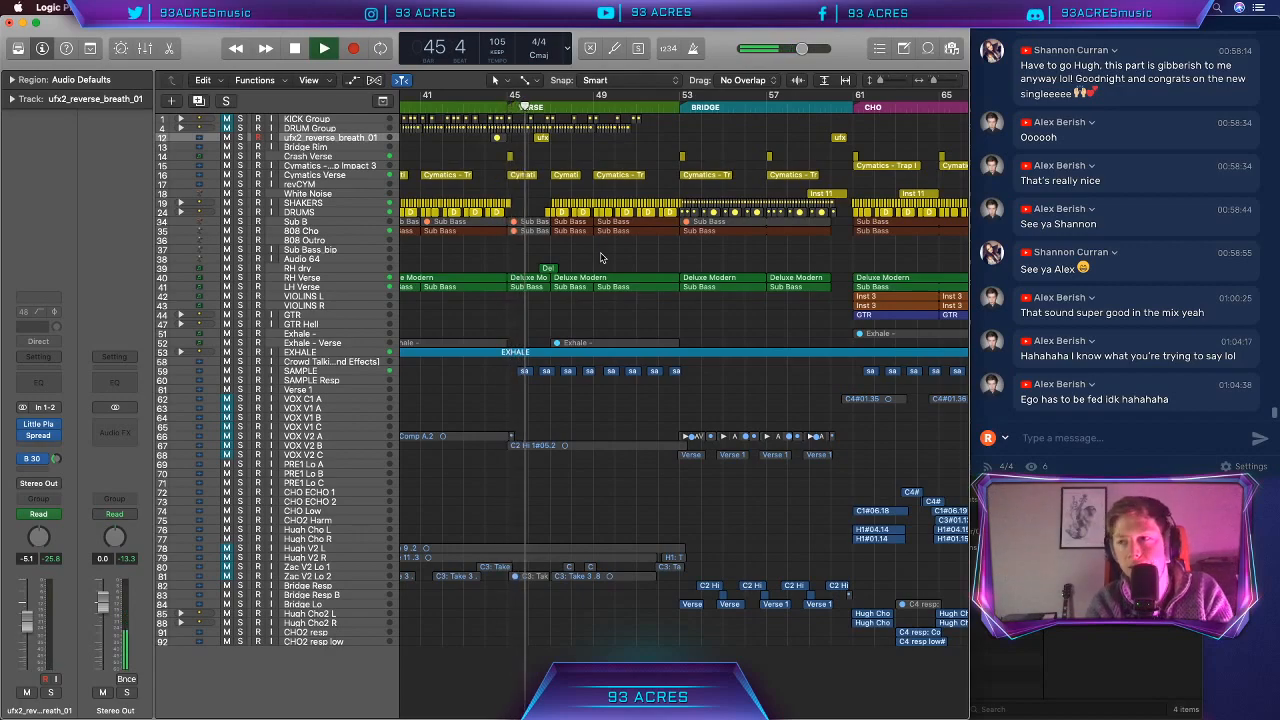
key("space")
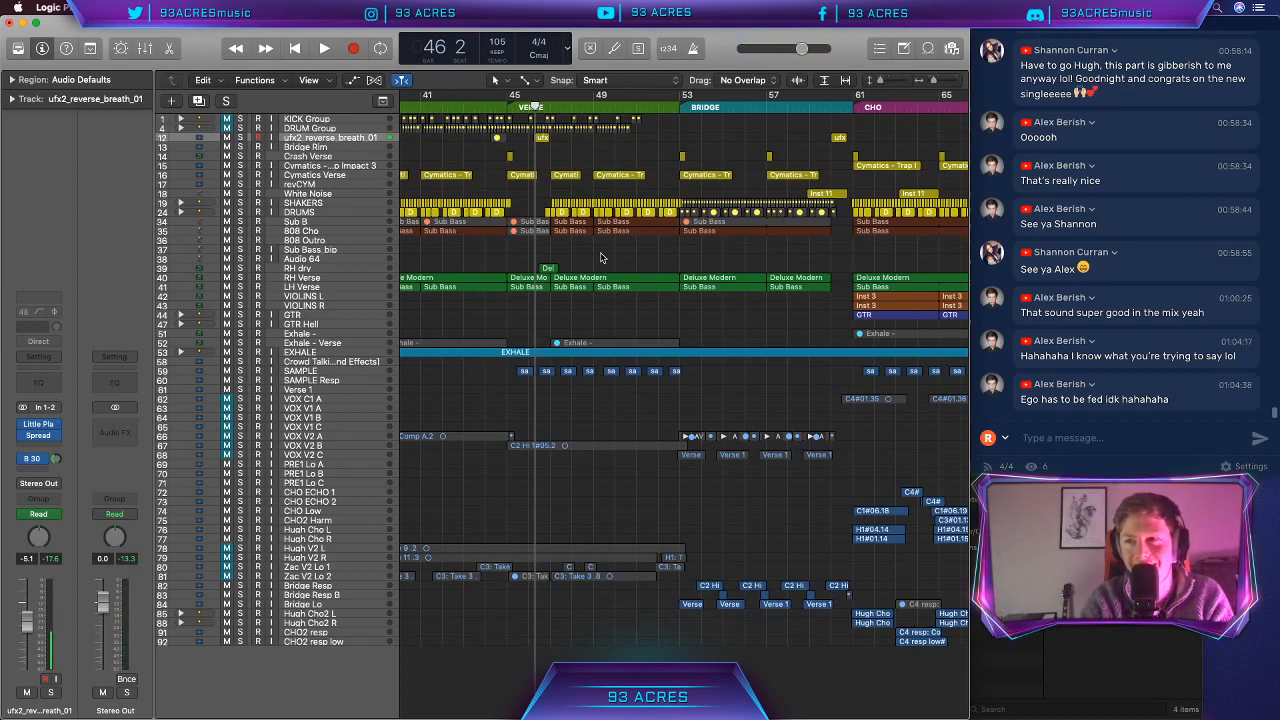
key("space")
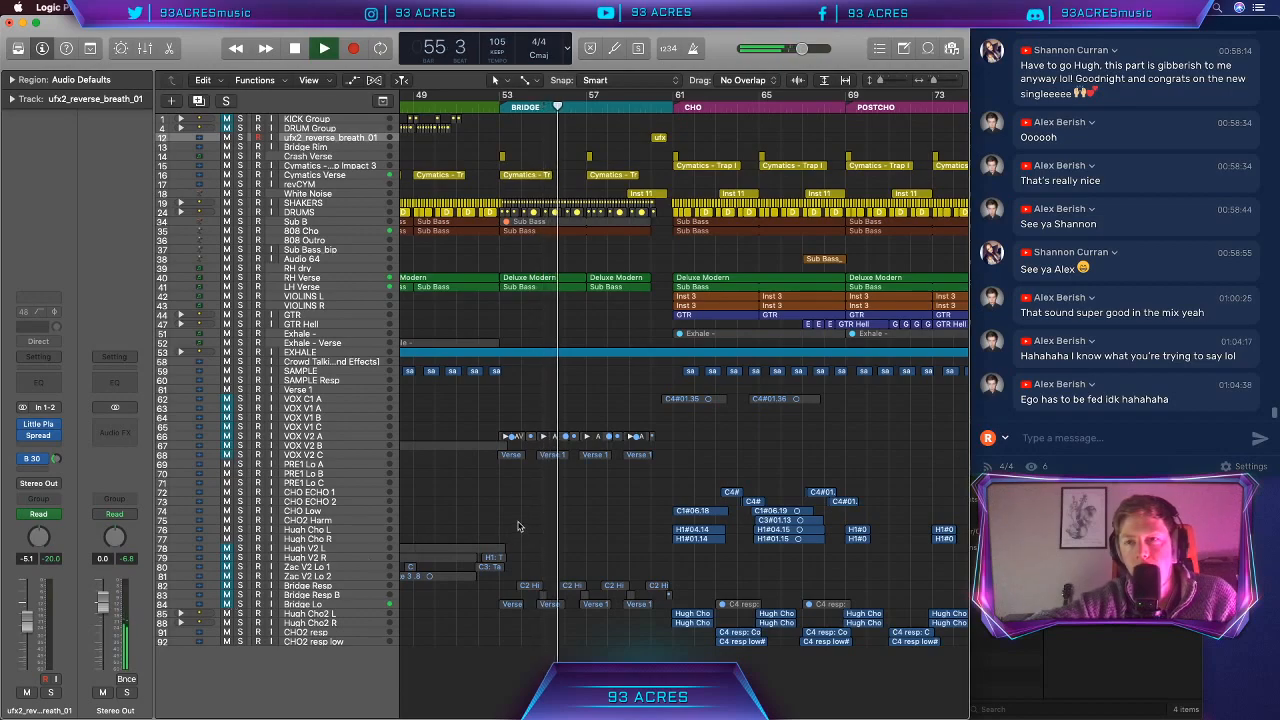
key("space")
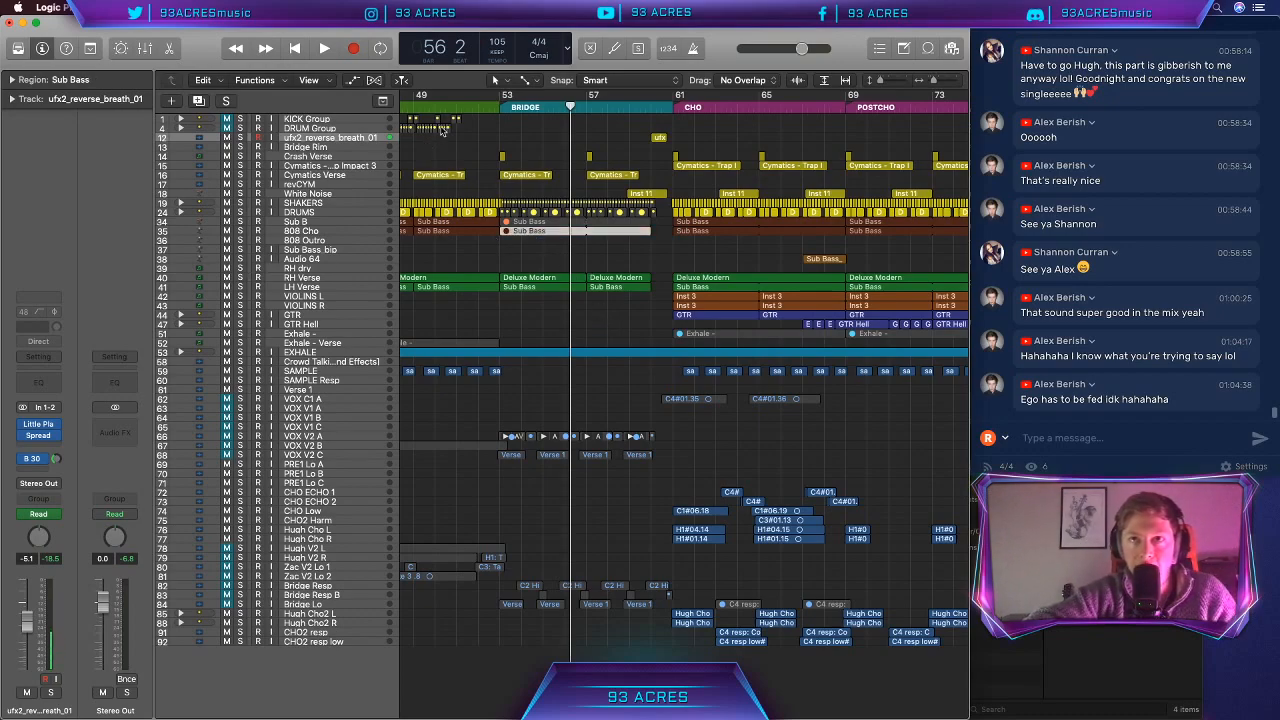
Step: Play from bar 49 into the bridge, unmute the 808 Cho track's Sub Bass region there, and stop at bar 60
left_click(414, 108)
key("space")
left_click(546, 317)
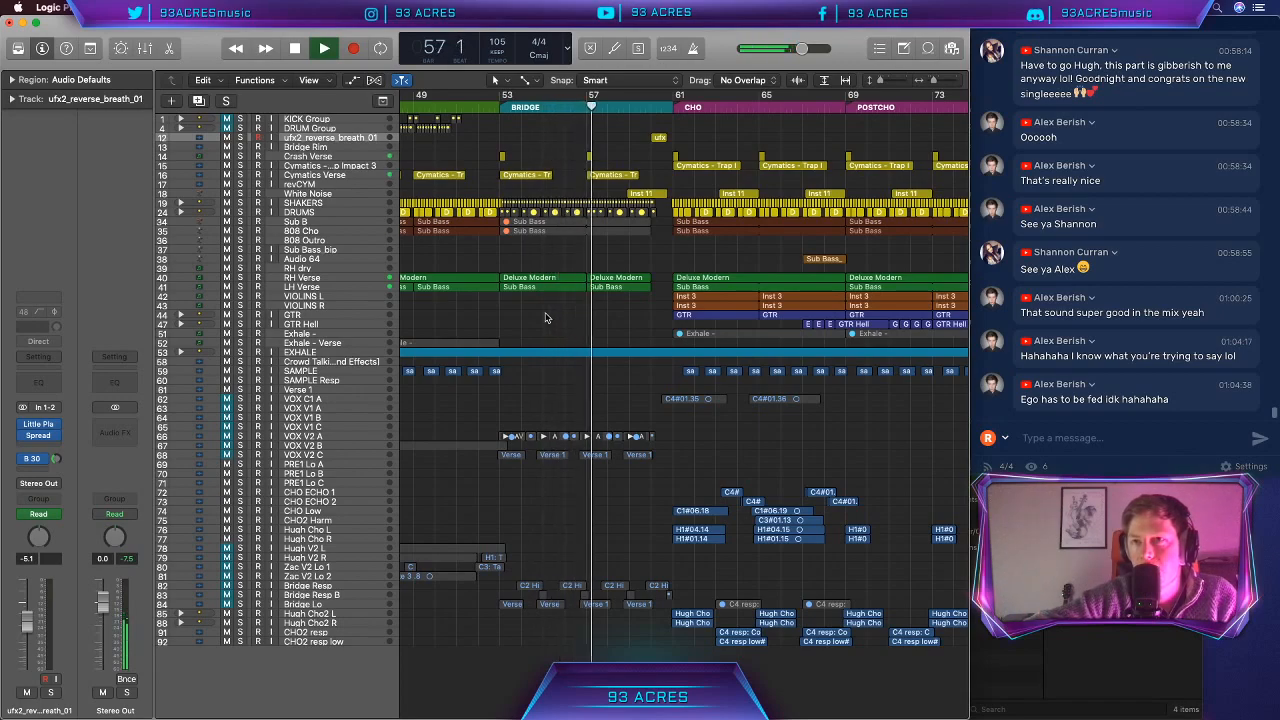
left_click(532, 233)
key("ctrl+m")
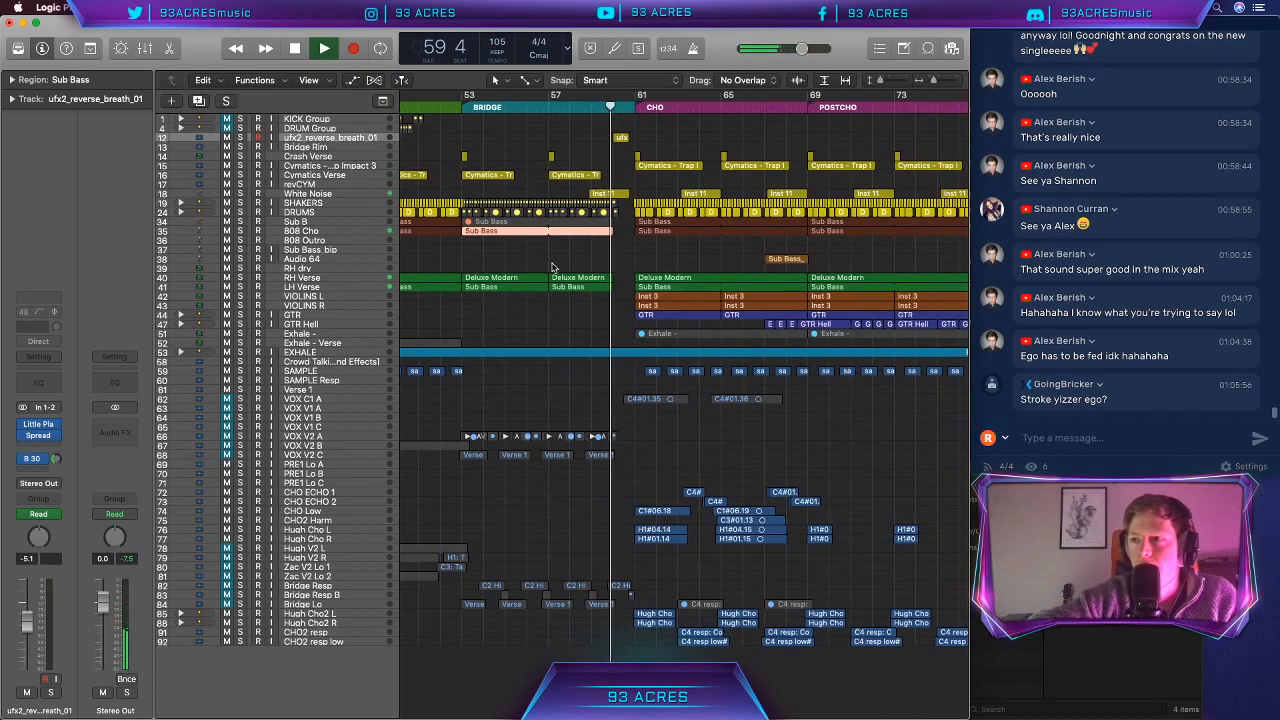
key("space")
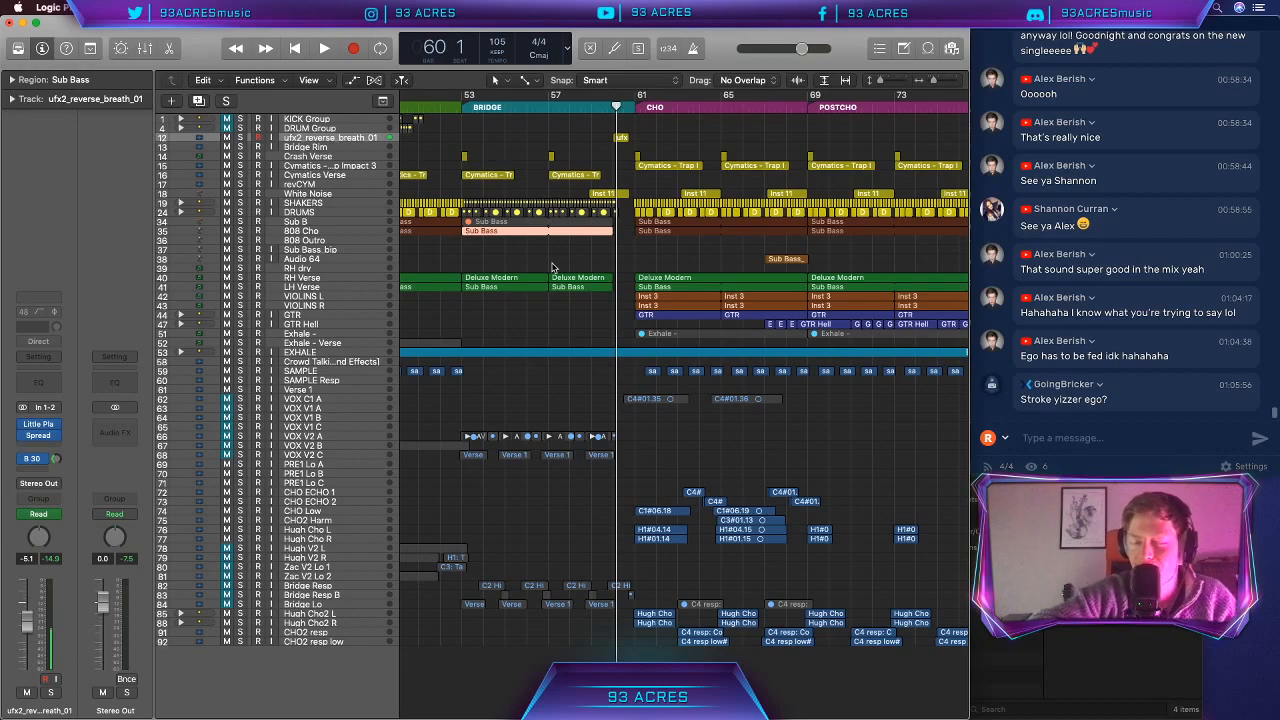
Step: Look over the final chorus and postchorus layers, and play the end of the bridge from bar 57
scroll(551, 267, "right", 5)
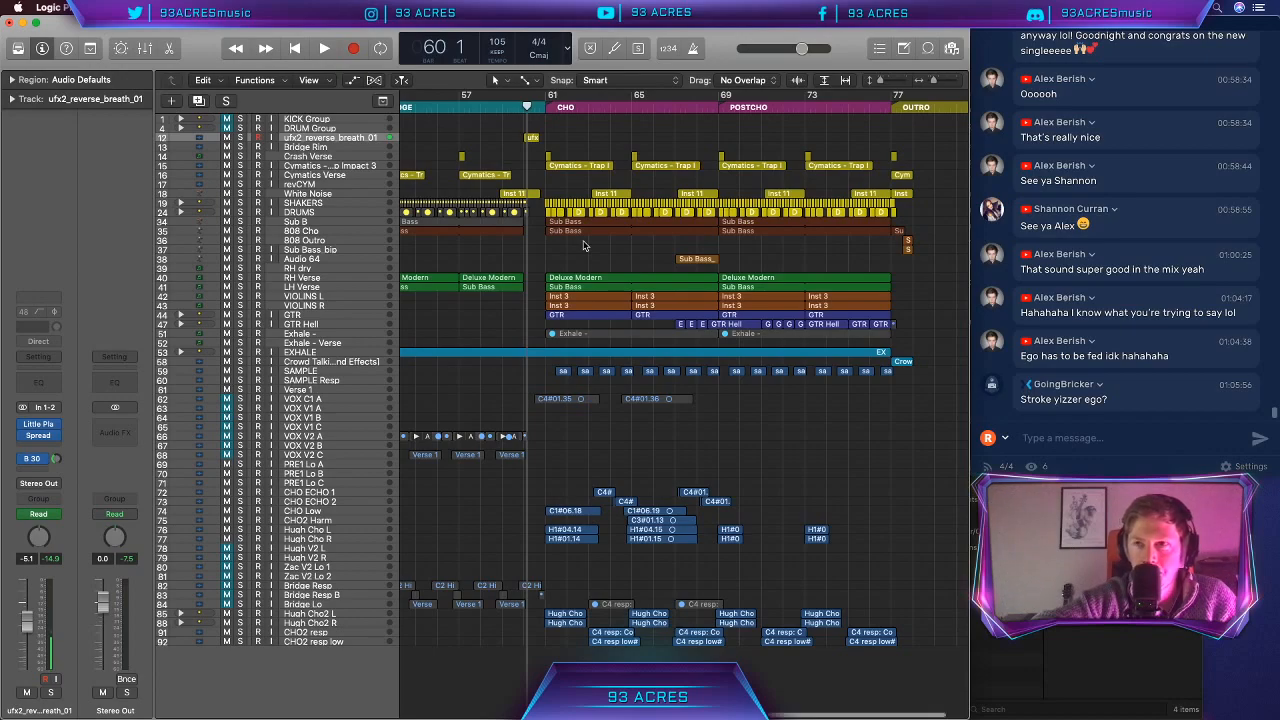
scroll(584, 245, "left", 1)
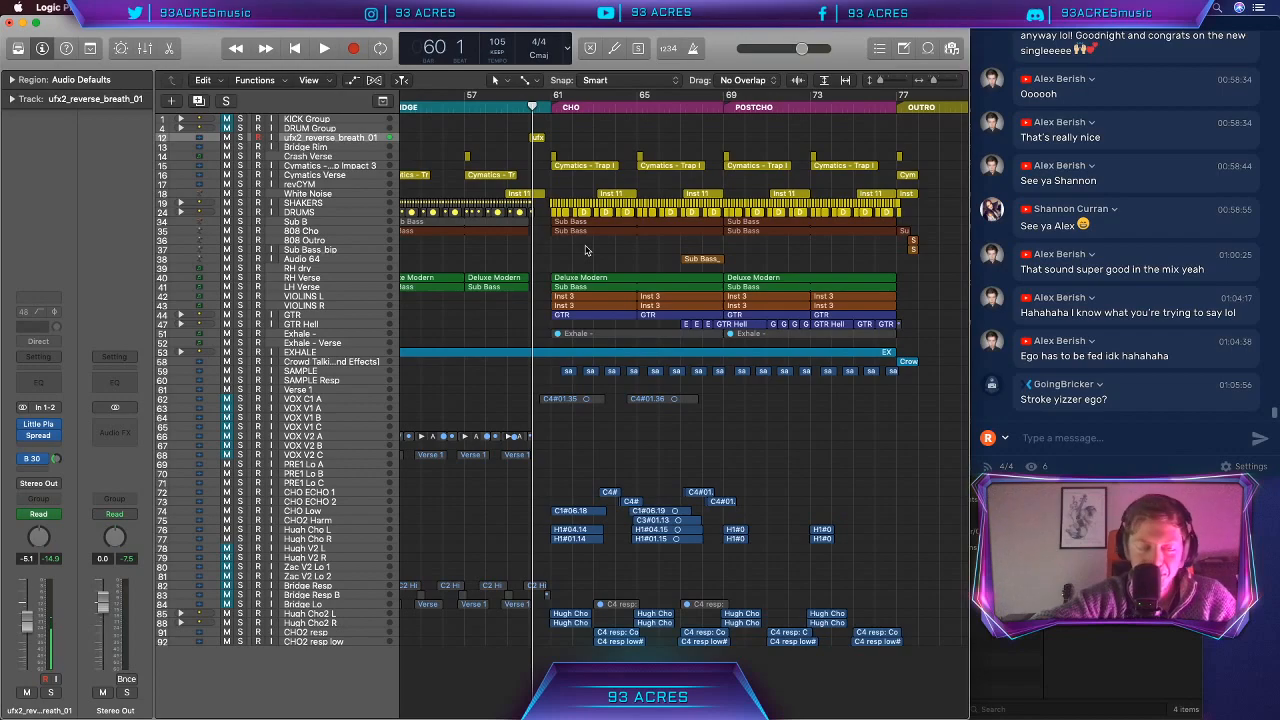
scroll(585, 250, "left", 5)
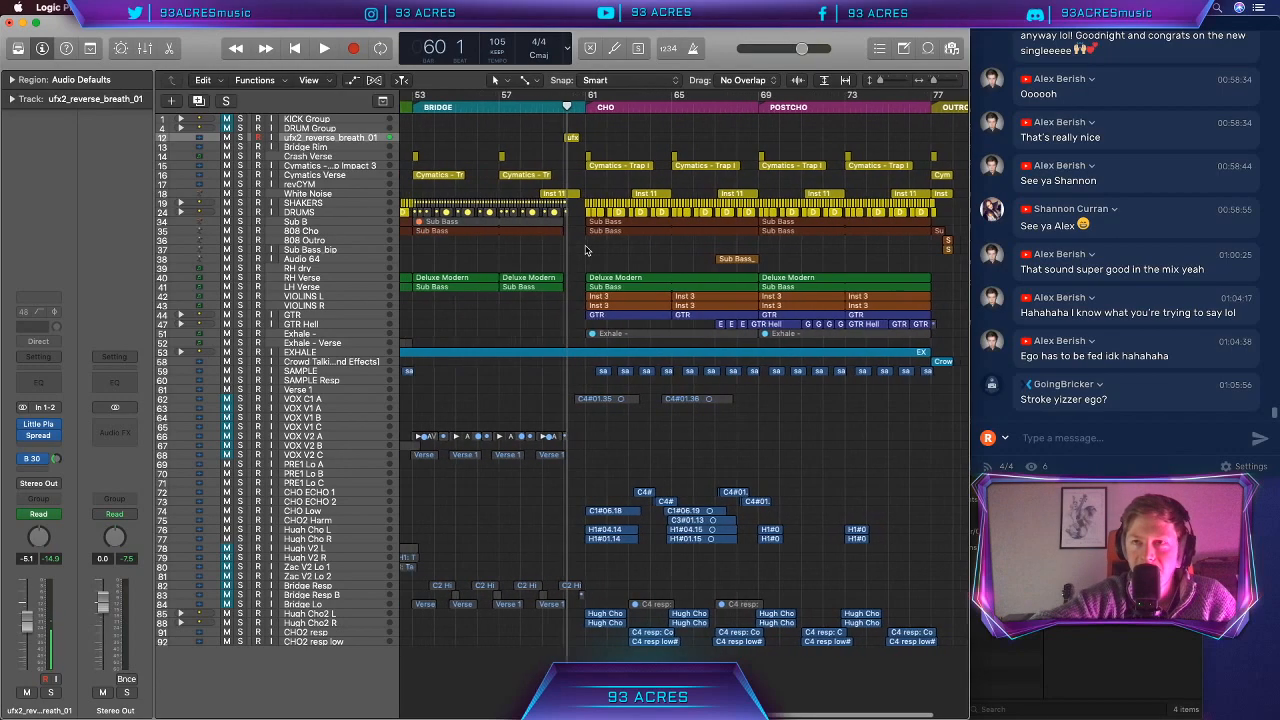
left_click(518, 107)
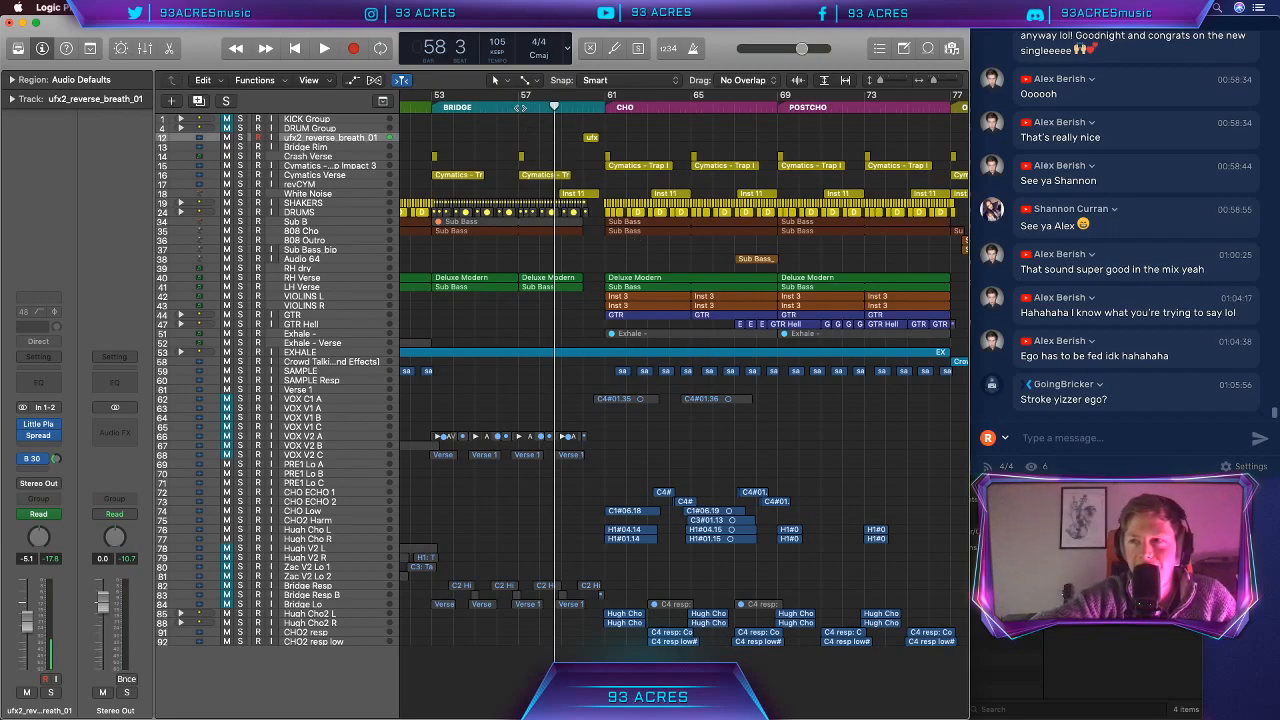
left_click(519, 107)
key("space")
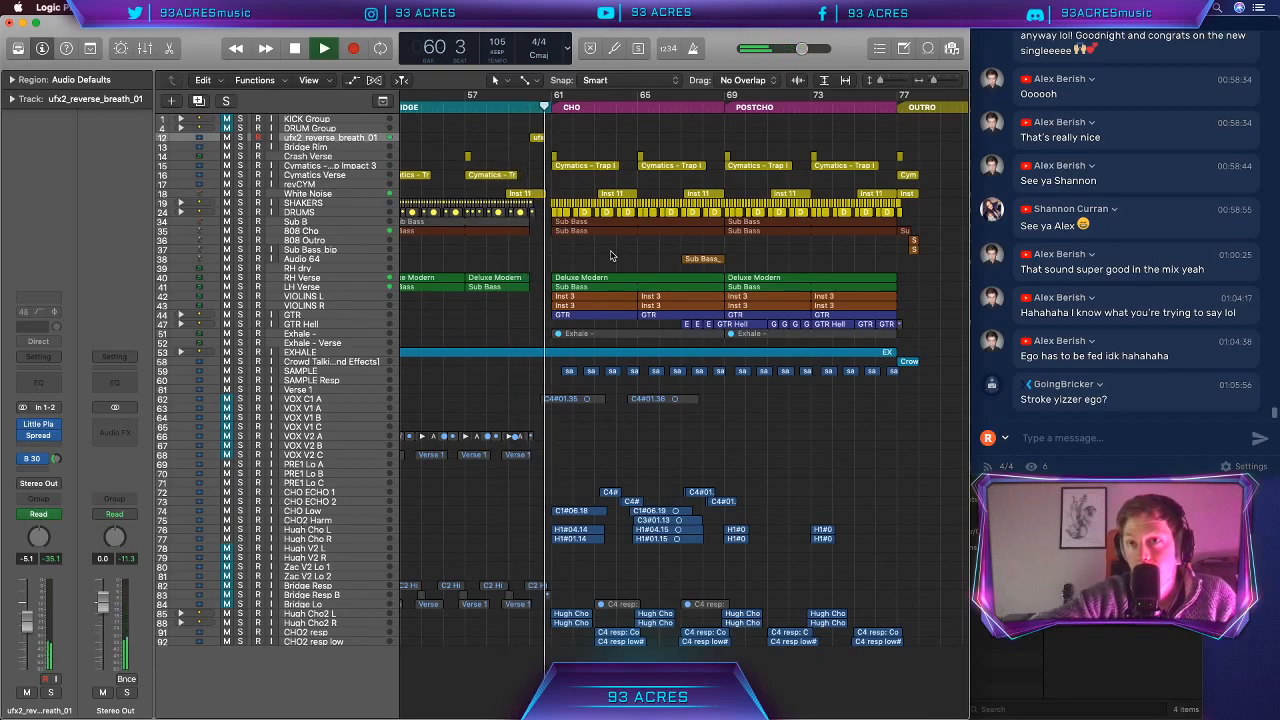
Step: Stop playback and examine the break between the bridge and the final chorus around bars 60 and 61
key("space")
key("super+Right")
key("super+Right")
key("super+Right")
key("super+Right")
key("super+Right")
key("super+Right")
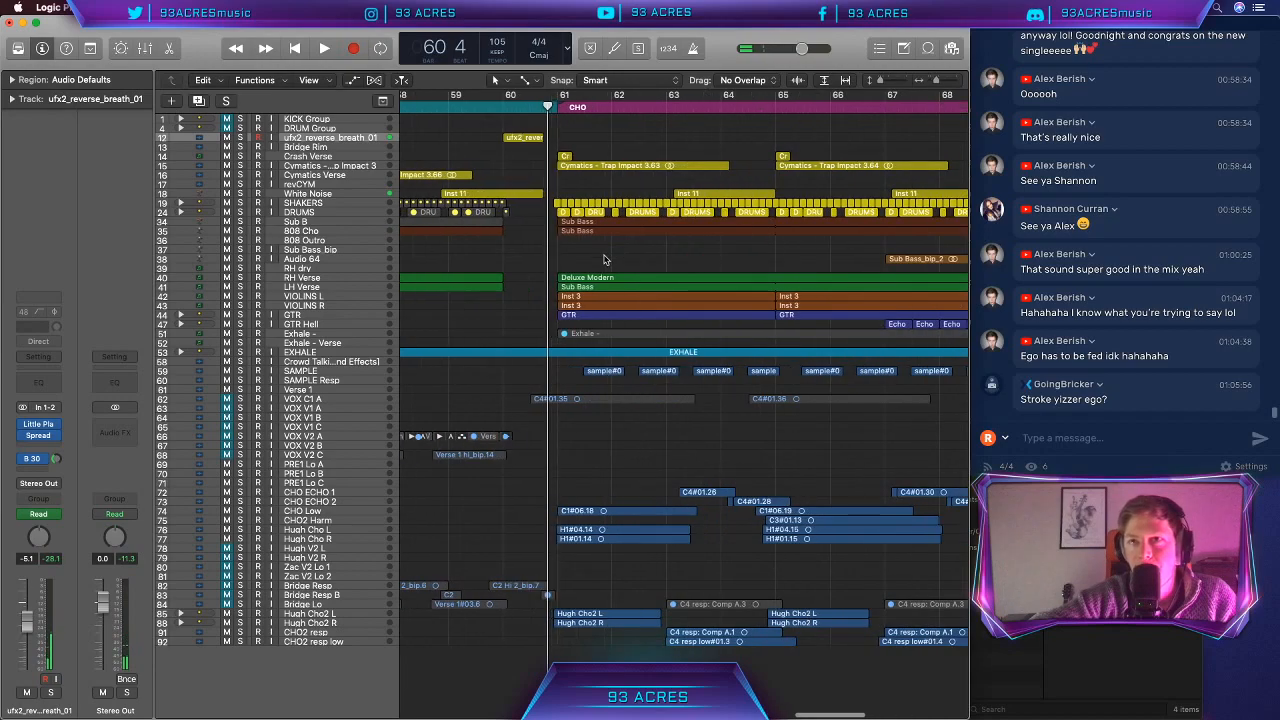
scroll(605, 250, "left", 5)
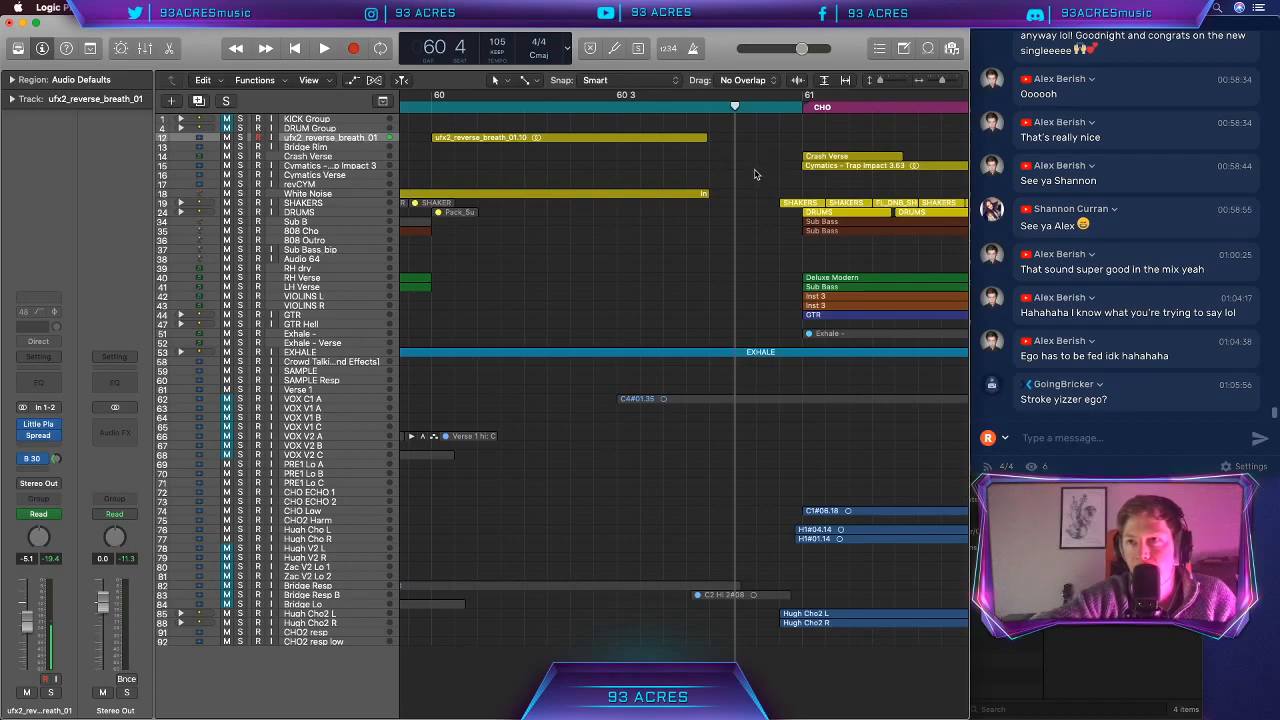
scroll(750, 170, "left", 4)
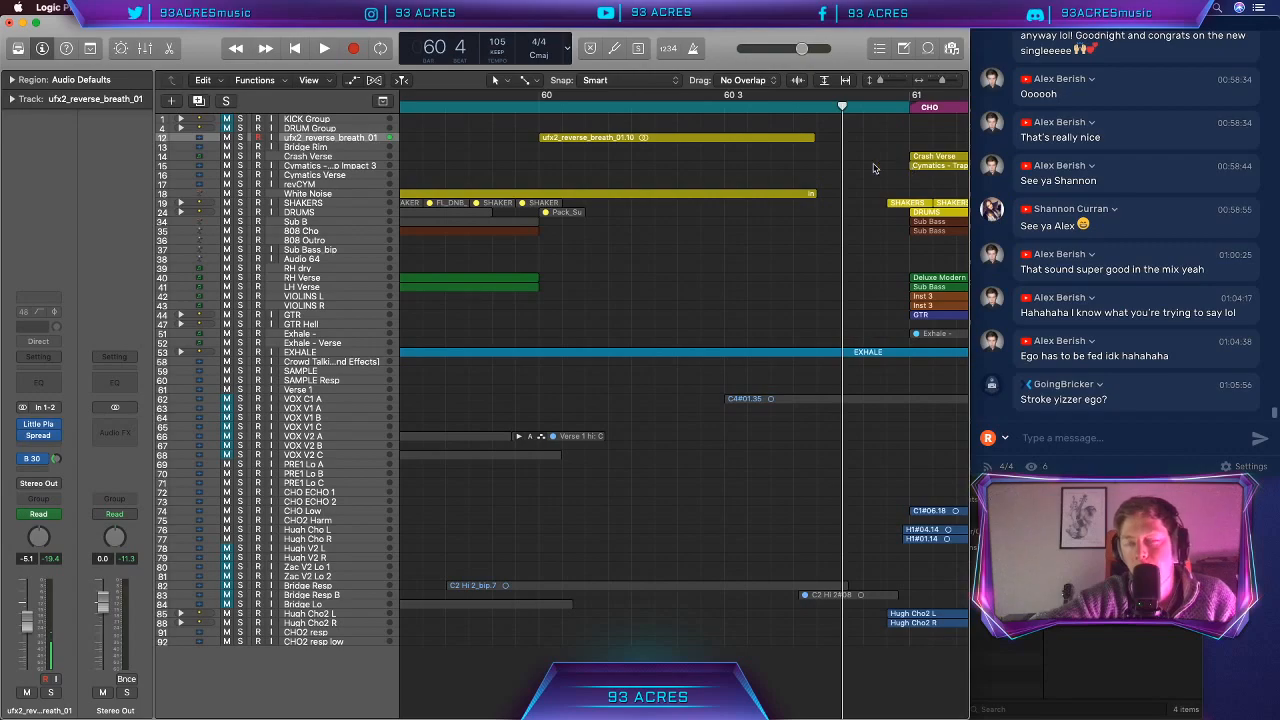
key("super+Left")
key("super+Left")
key("super+Left")
key("super+Left")
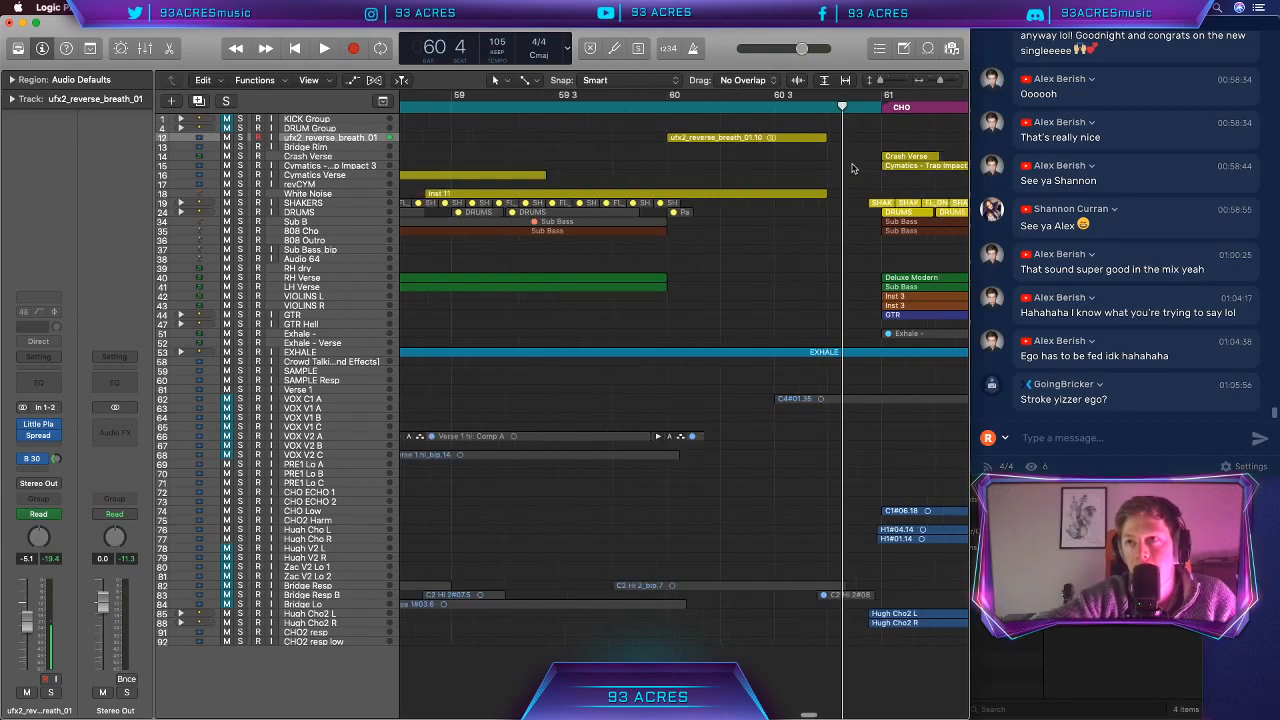
Step: Move the playhead to bar 29 and examine how the prechorus regions lead into that chorus
scroll(855, 168, "left", 15)
scroll(841, 167, "right", 3)
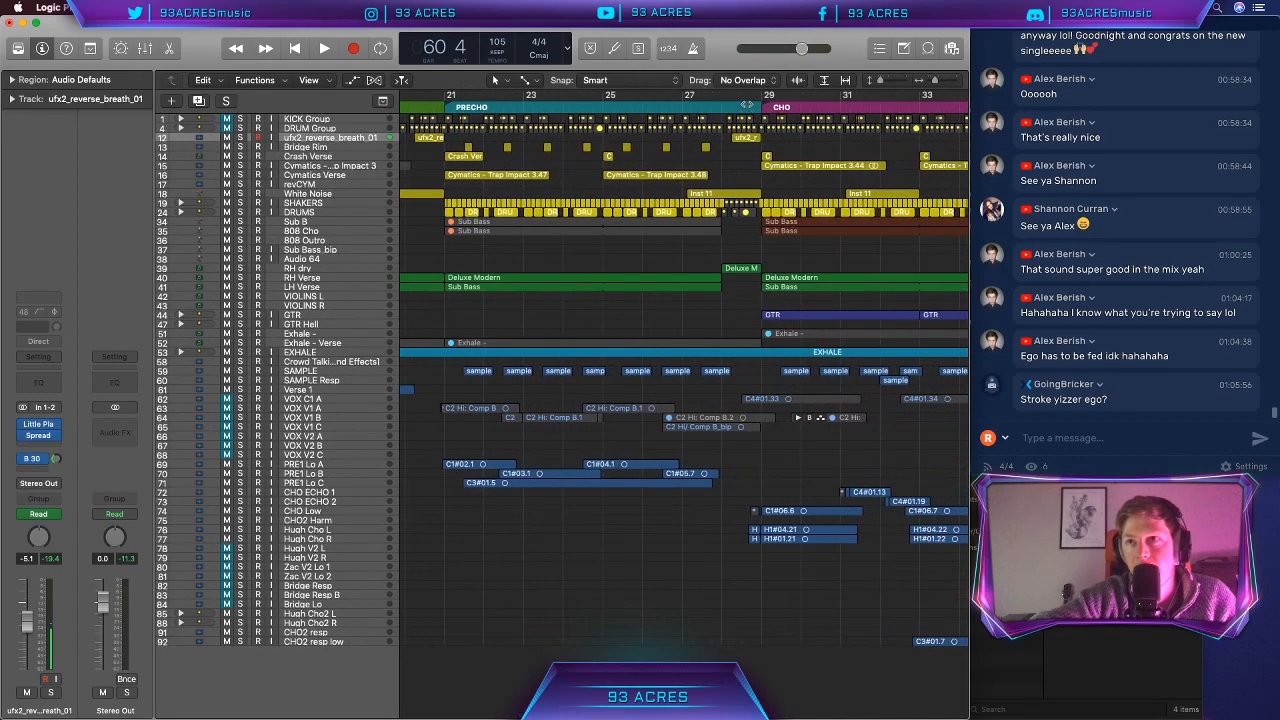
left_click(761, 101)
key("super+Right")
key("super+Right")
key("super+Right")
key("super+Right")
key("super+Right")
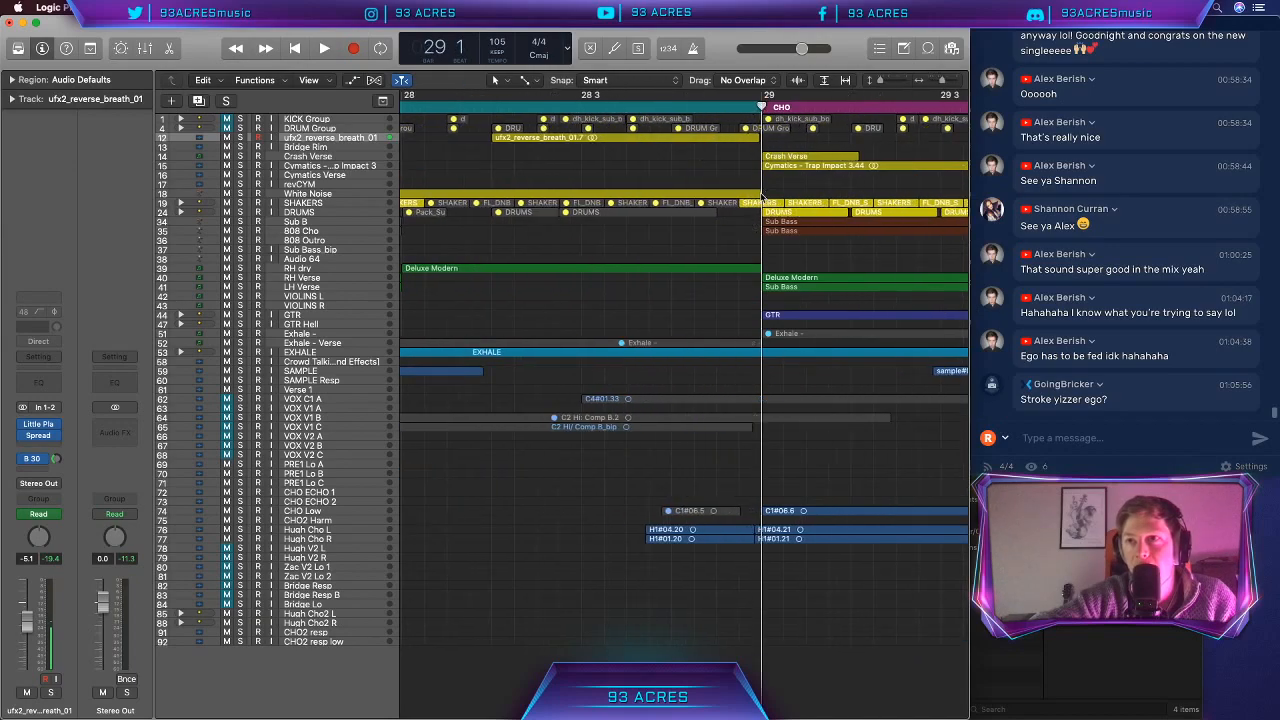
Step: Place the playhead at bar 60 and examine where the reverse breath and white noise regions end before bar 61
key("super+Left")
key("super+Left")
key("super+Left")
key("super+Left")
key("super+Left")
scroll(752, 203, "right", 14)
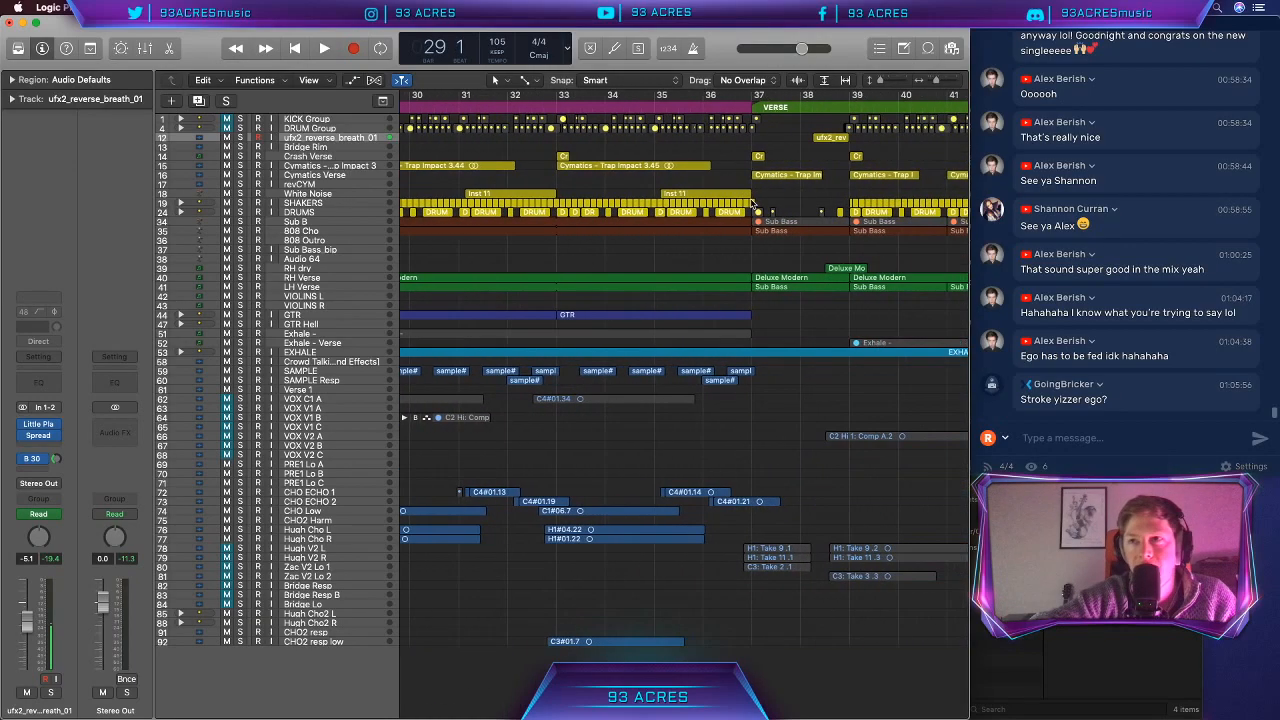
scroll(752, 203, "right", 15)
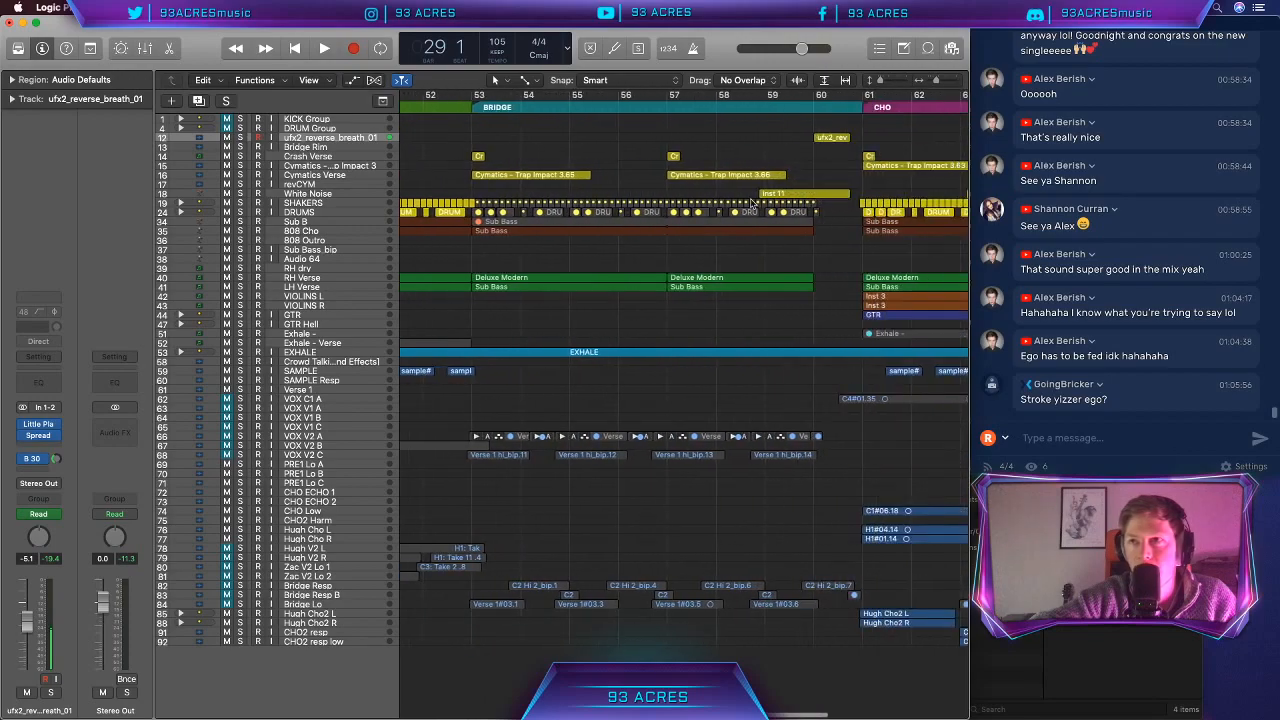
scroll(752, 203, "right", 2)
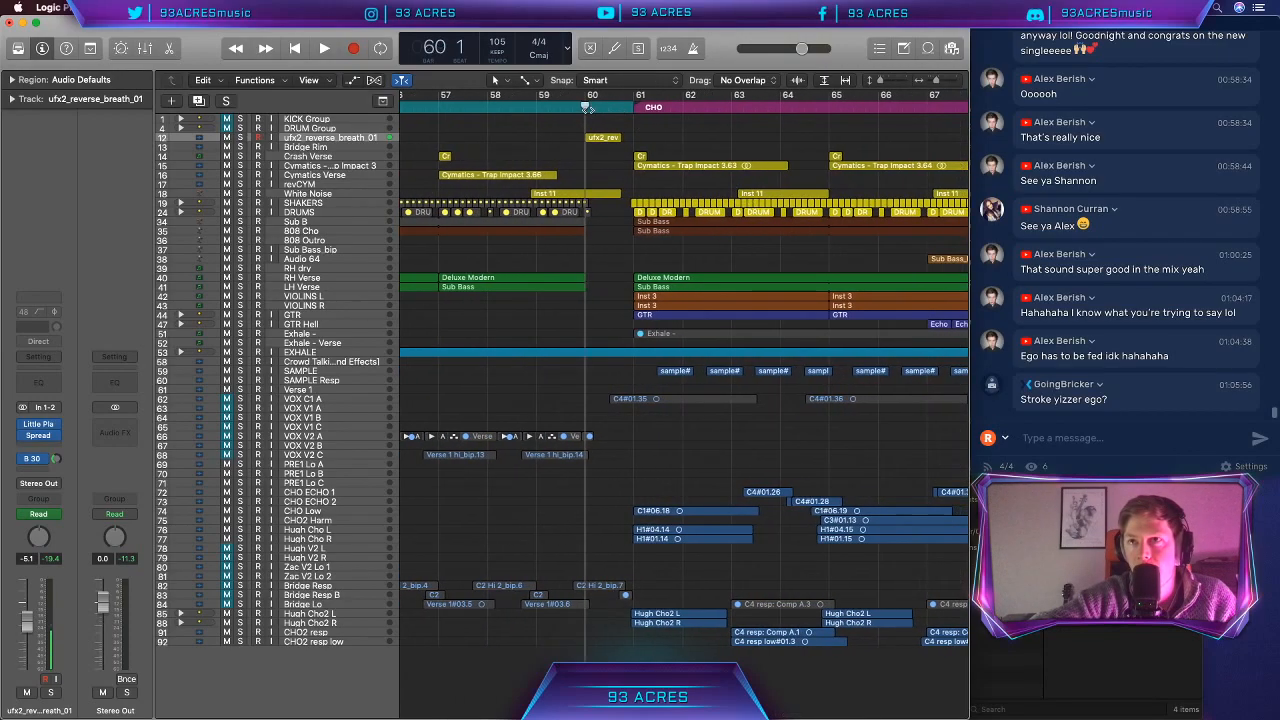
key("super+Right")
key("super+Right")
key("super+Right")
key("super+Right")
key("super+Right")
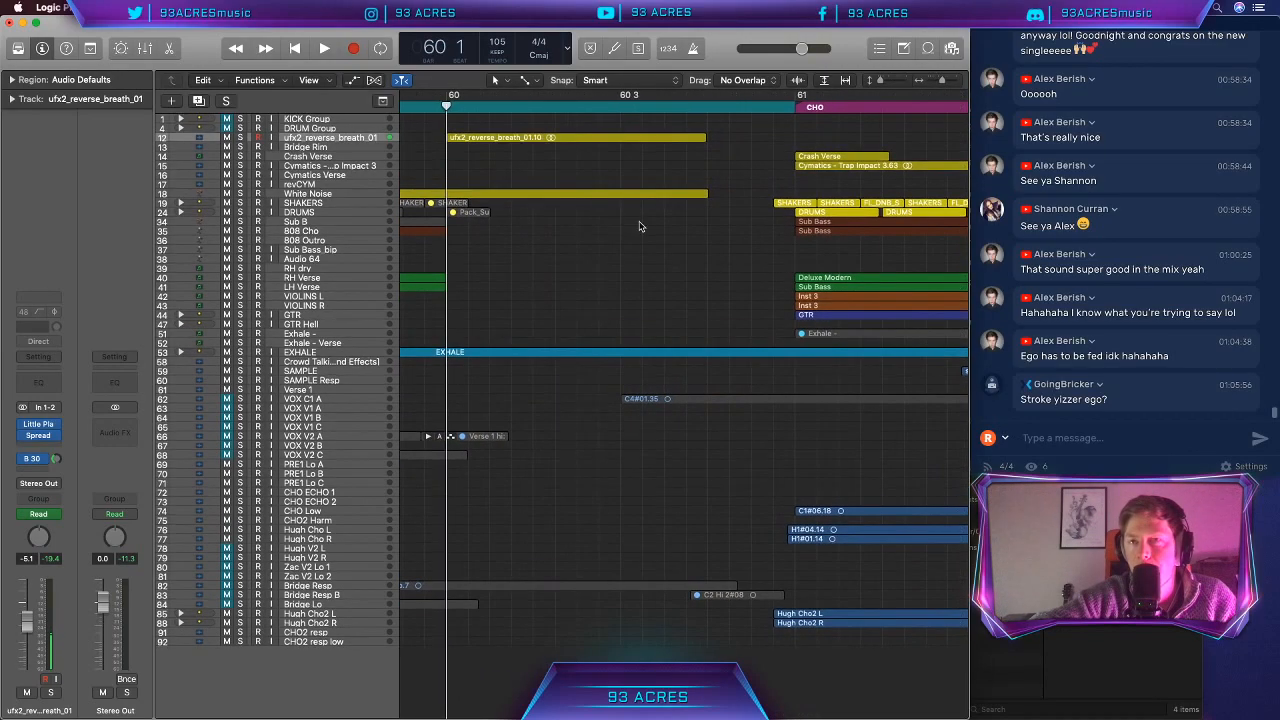
scroll(640, 226, "right", 1)
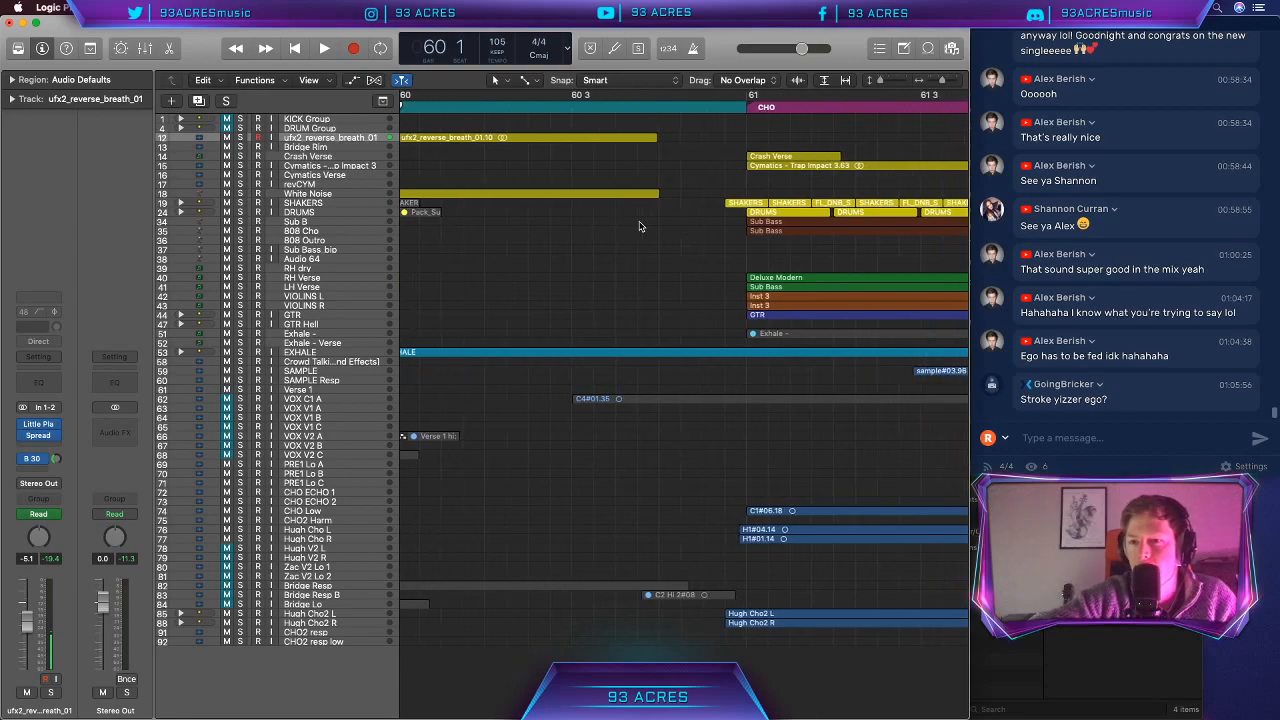
scroll(640, 226, "left", 1)
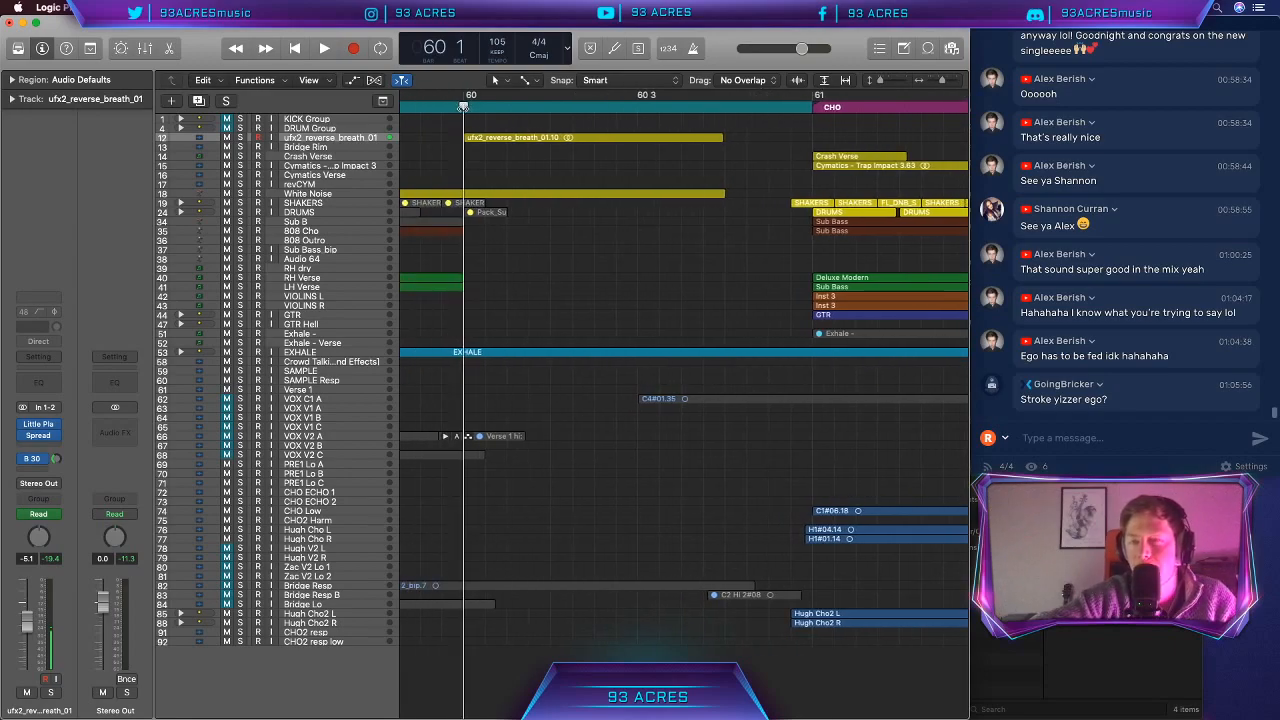
Step: Play the transition from bar 60 into the final chorus and stop at bar 63
key("space")
scroll(631, 268, "right", 2)
key("space")
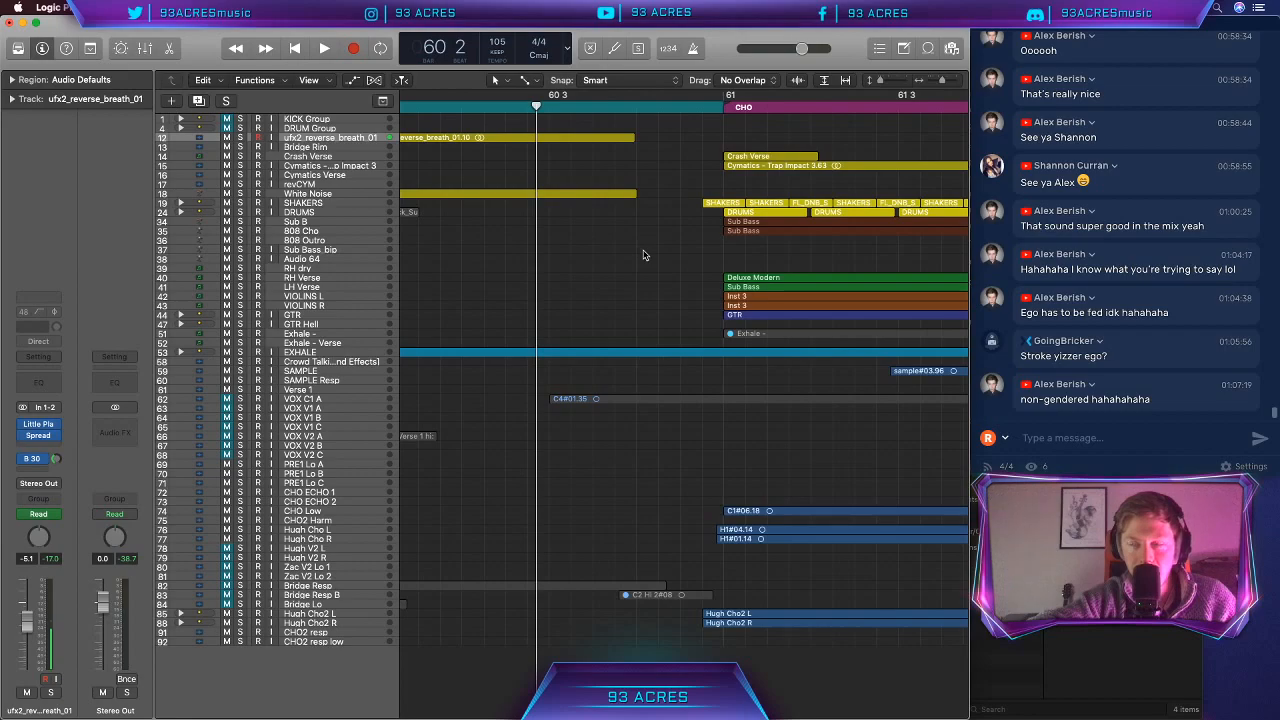
key("super+Left")
key("super+Left")
key("super+Left")
key("super+Left")
key("super+Left")
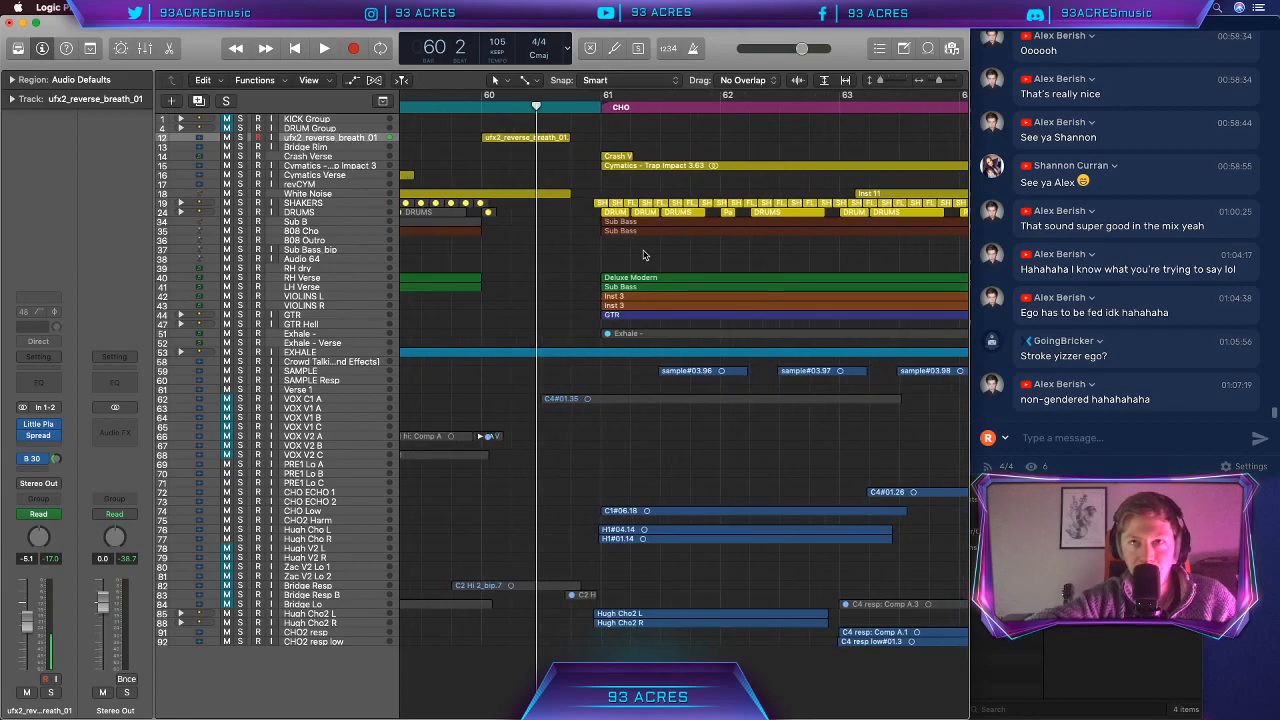
scroll(645, 255, "left", 3)
key("space")
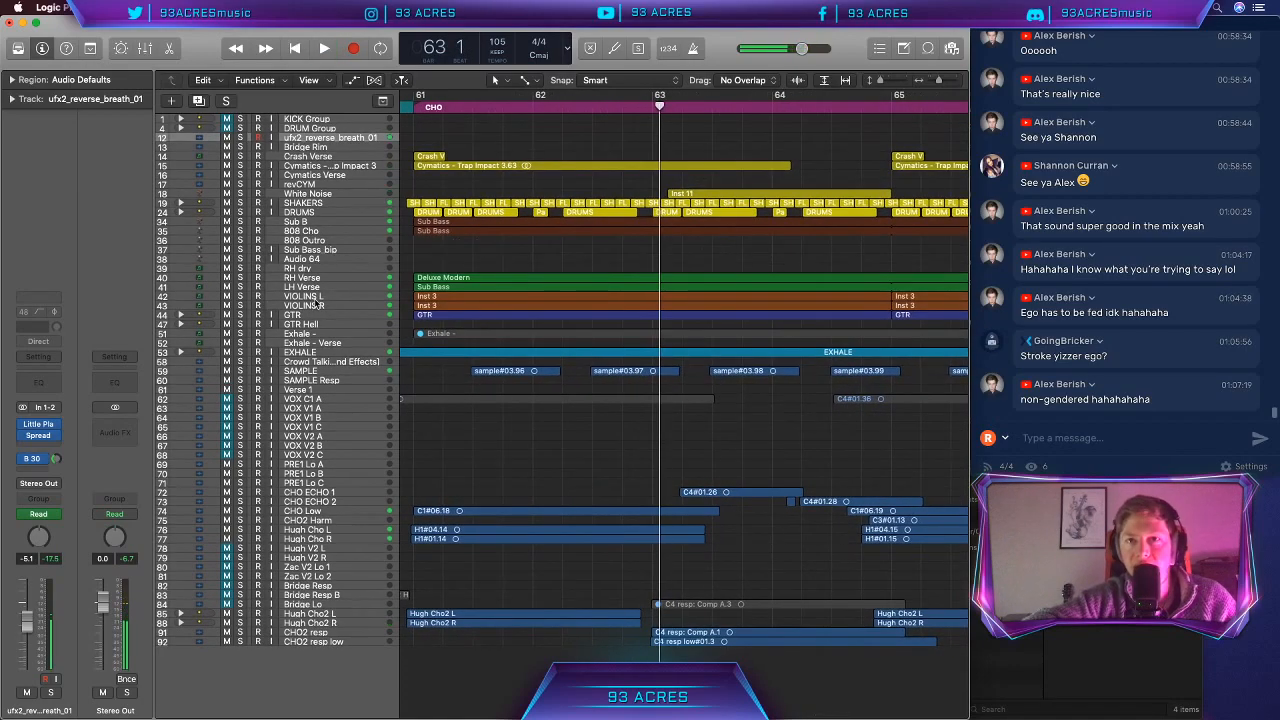
Step: Solo the VIOLINS L and VIOLINS R tracks and play the final chorus from bar 61
left_click(240, 305)
left_click(240, 296)
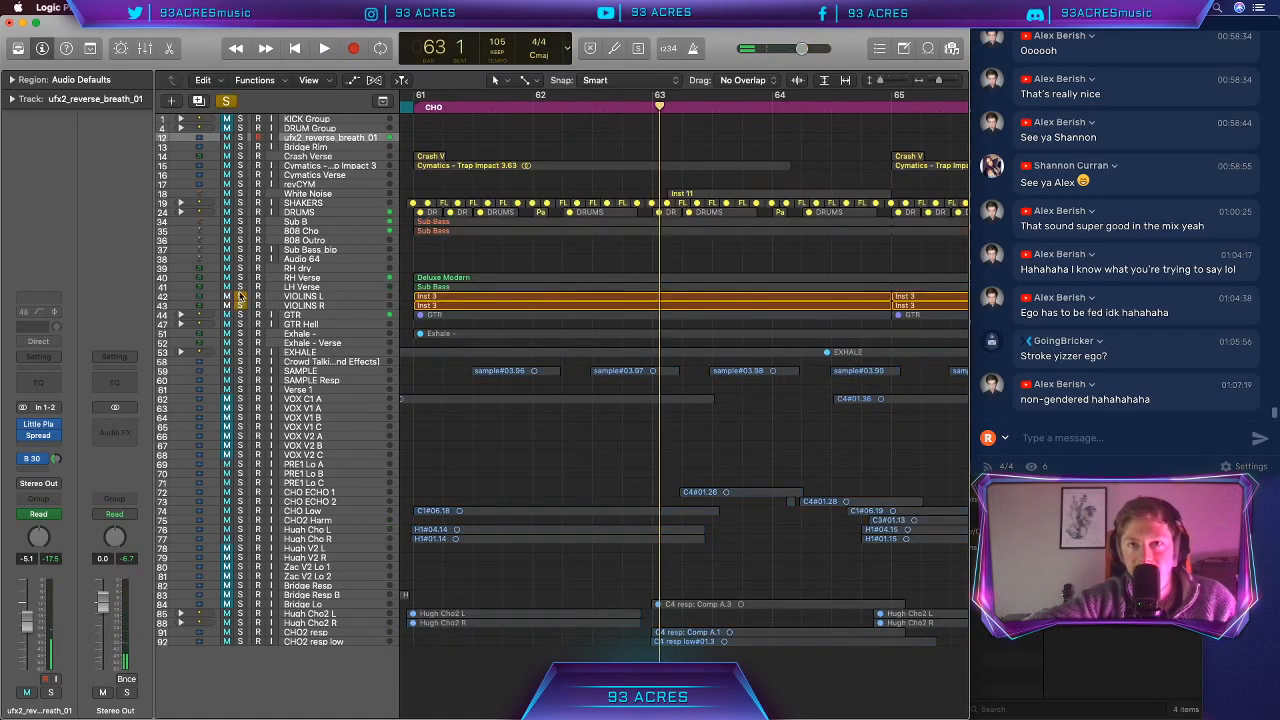
left_click(413, 107)
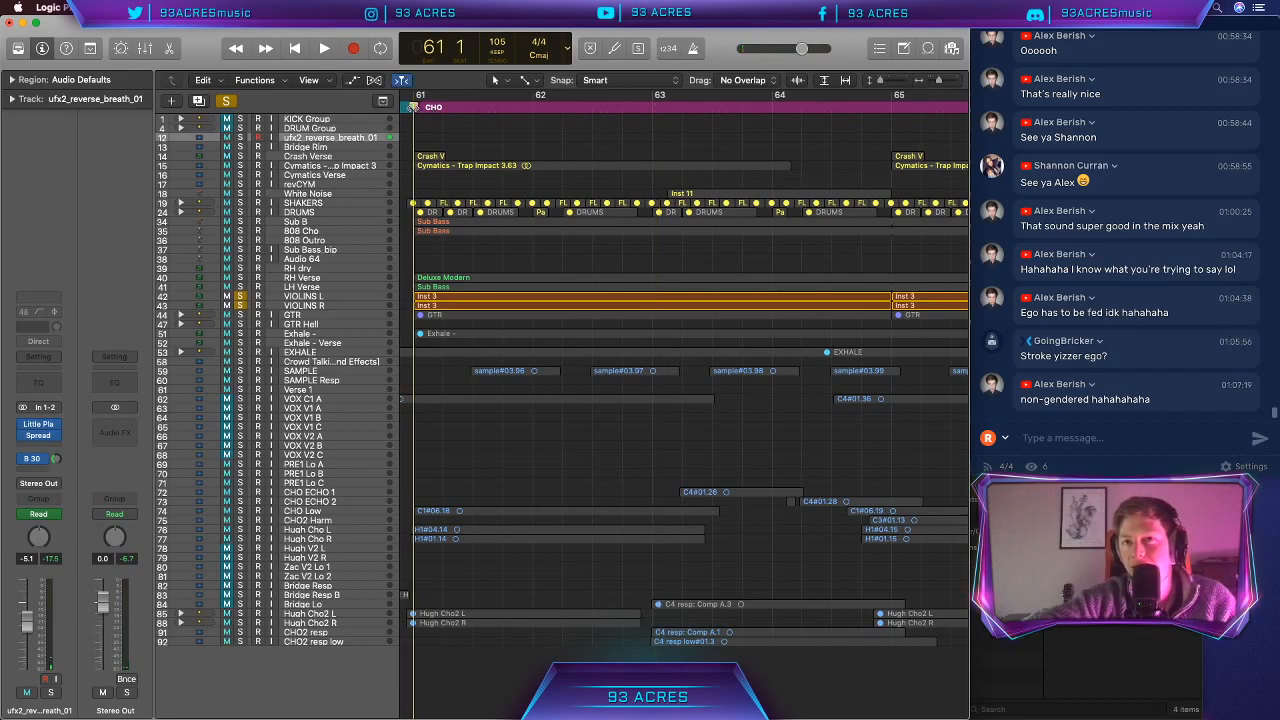
key("space")
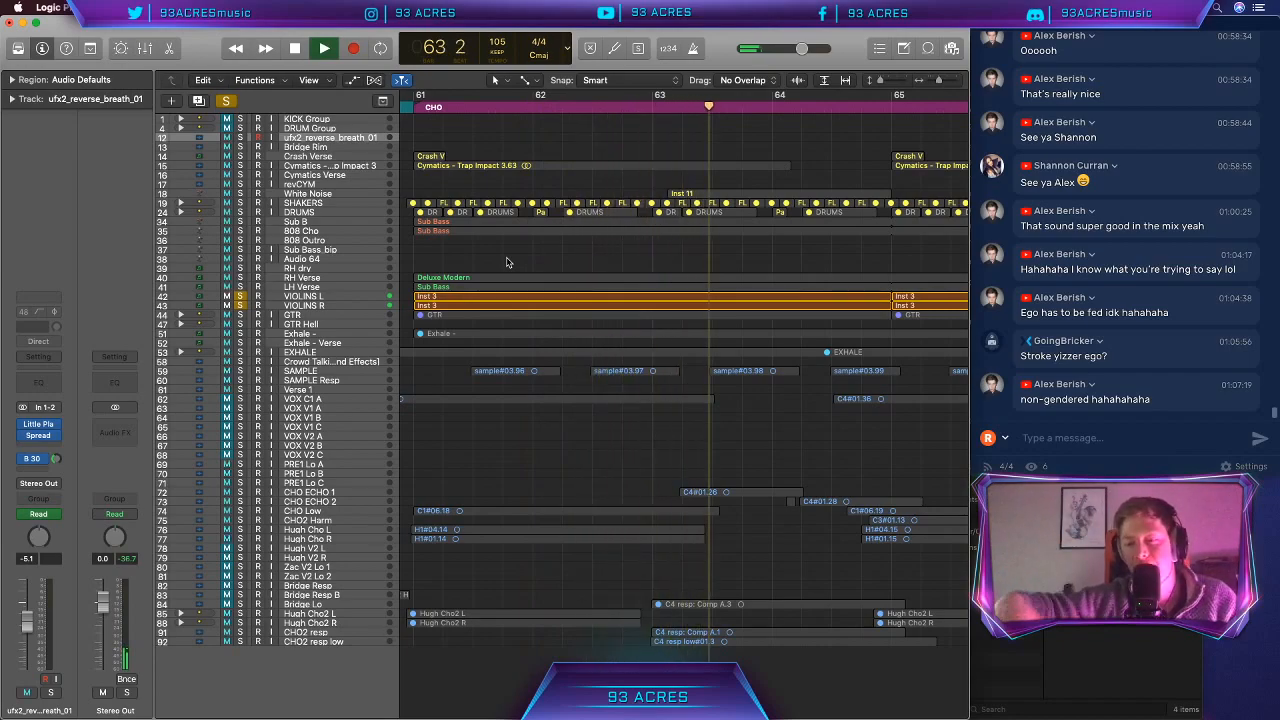
key("super+Left")
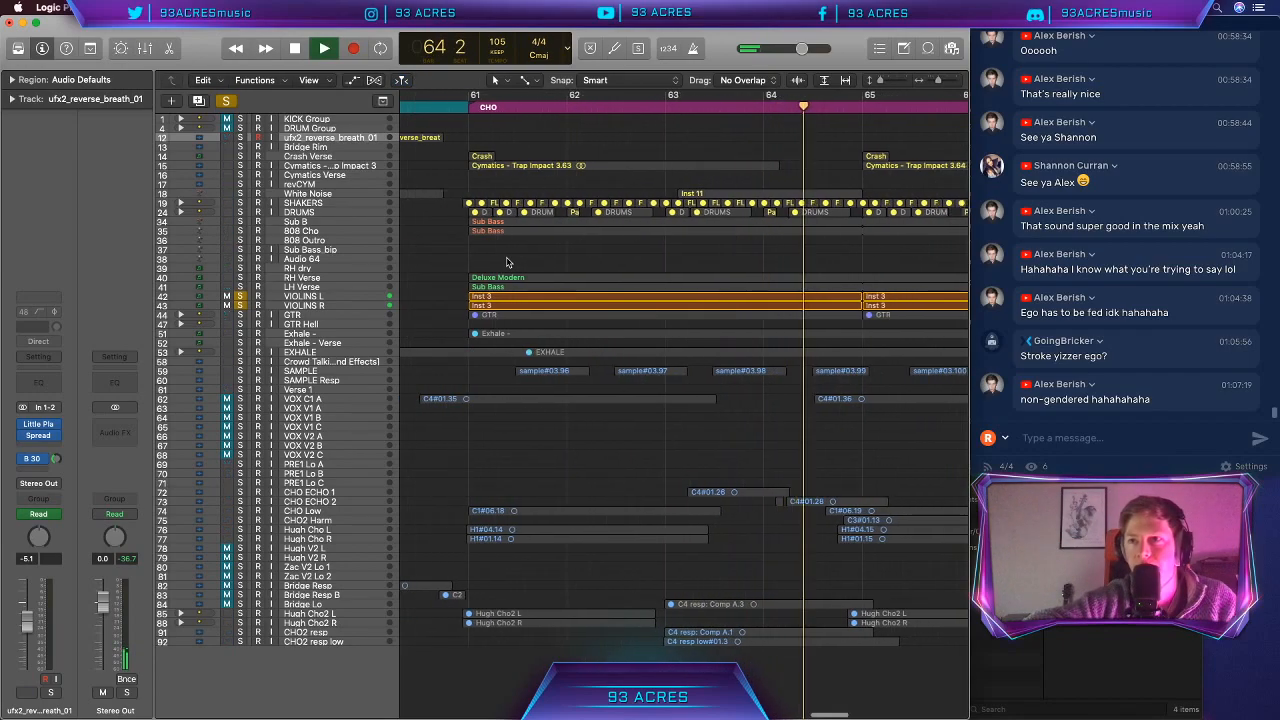
key("super+Left")
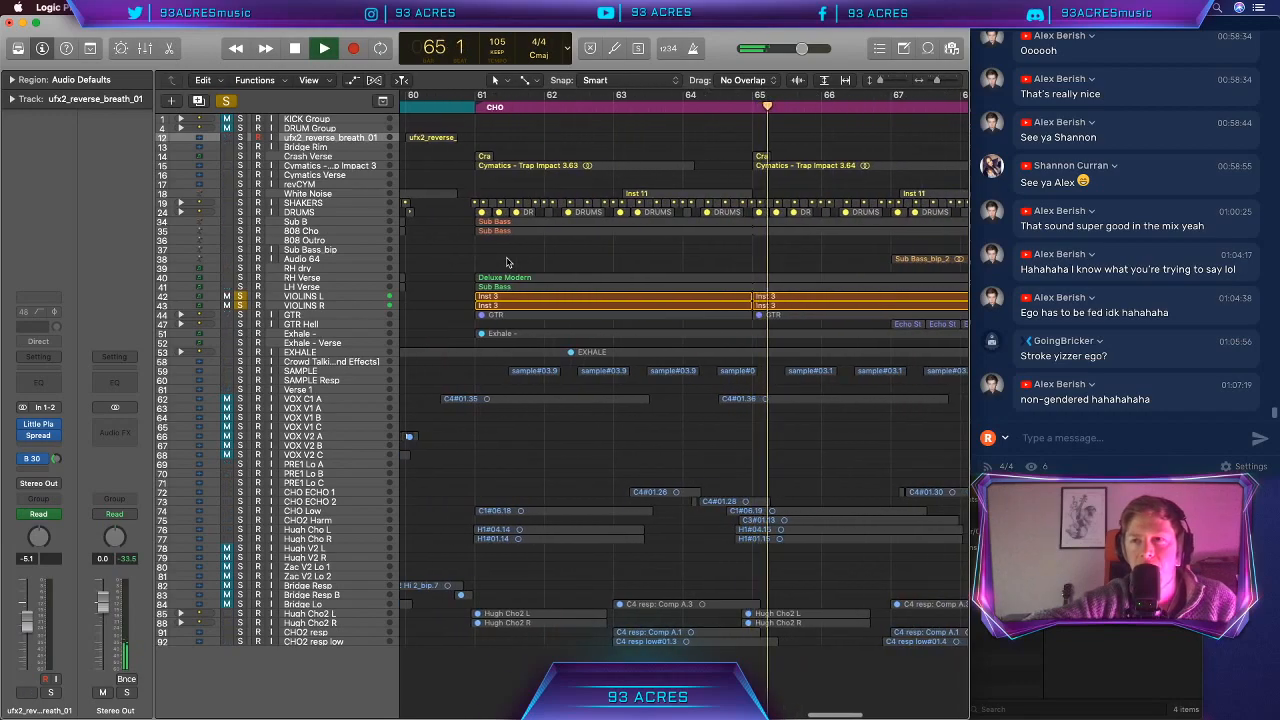
key("super+Left")
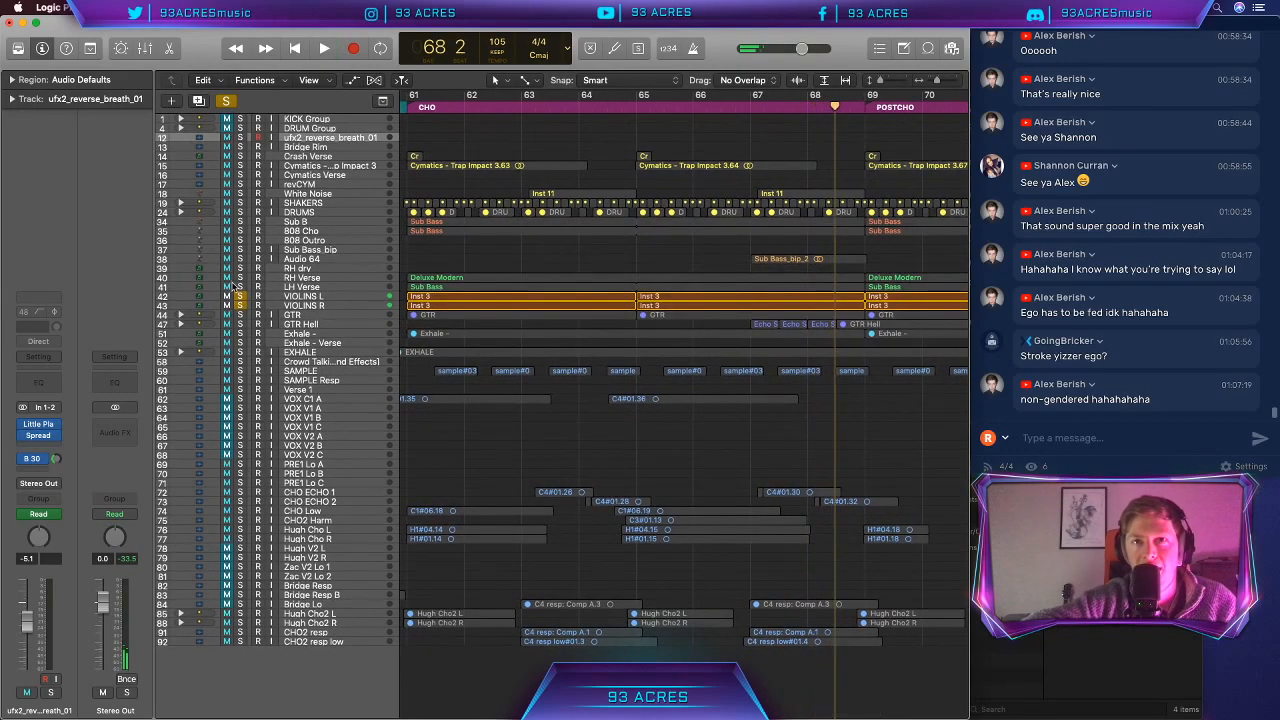
Step: Add RH Verse, LH Verse and 808 Cho to the soloed tracks and replay the chorus from bar 61
left_click_drag(240, 287, 240, 278)
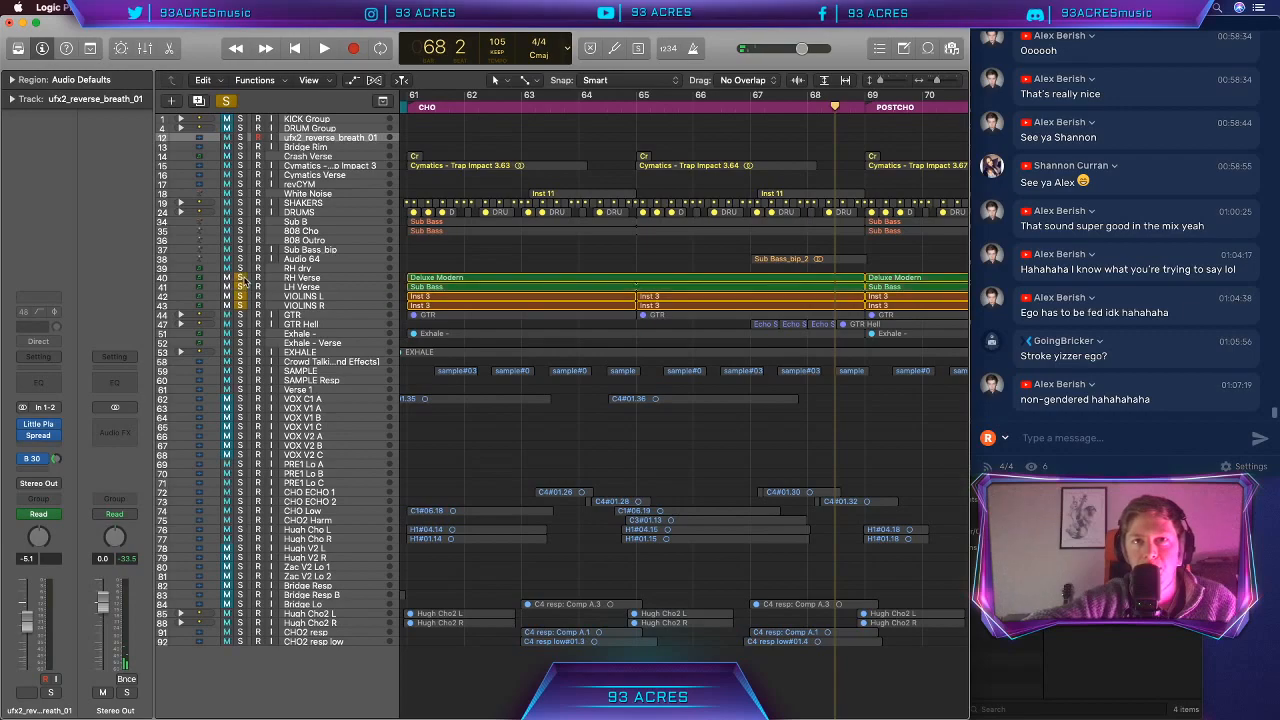
left_click(407, 100)
key("space")
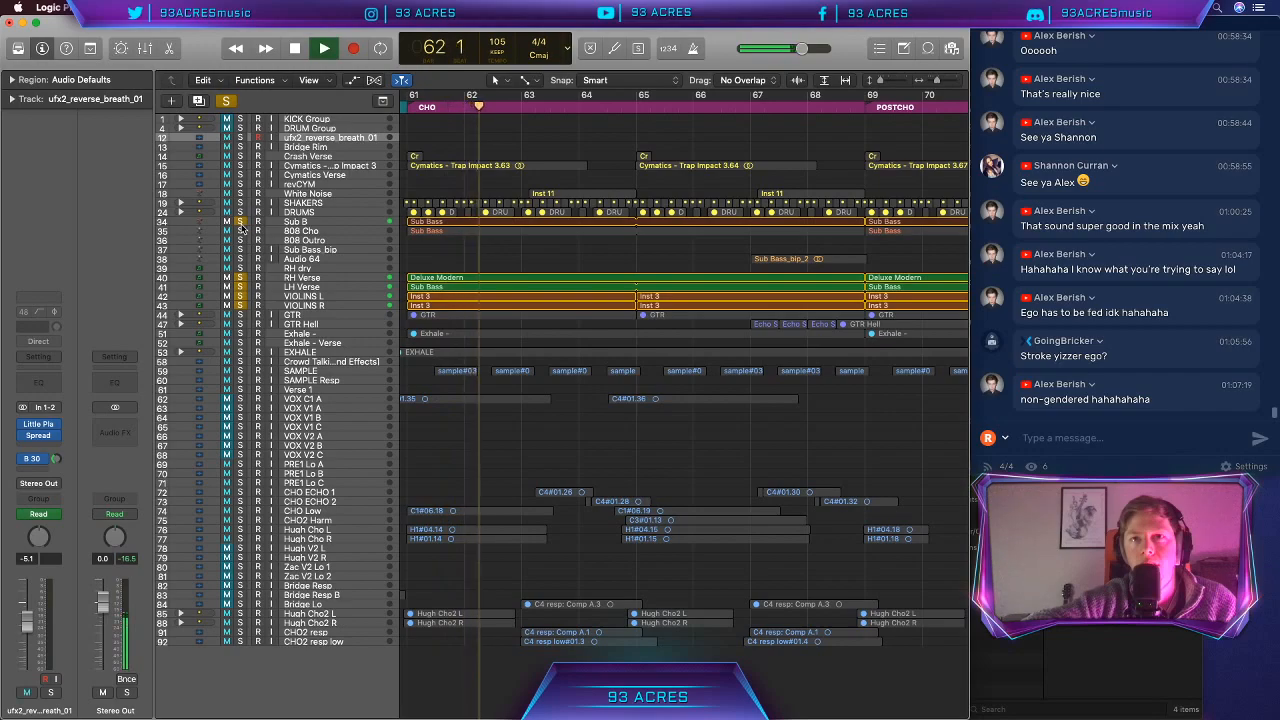
left_click(240, 231)
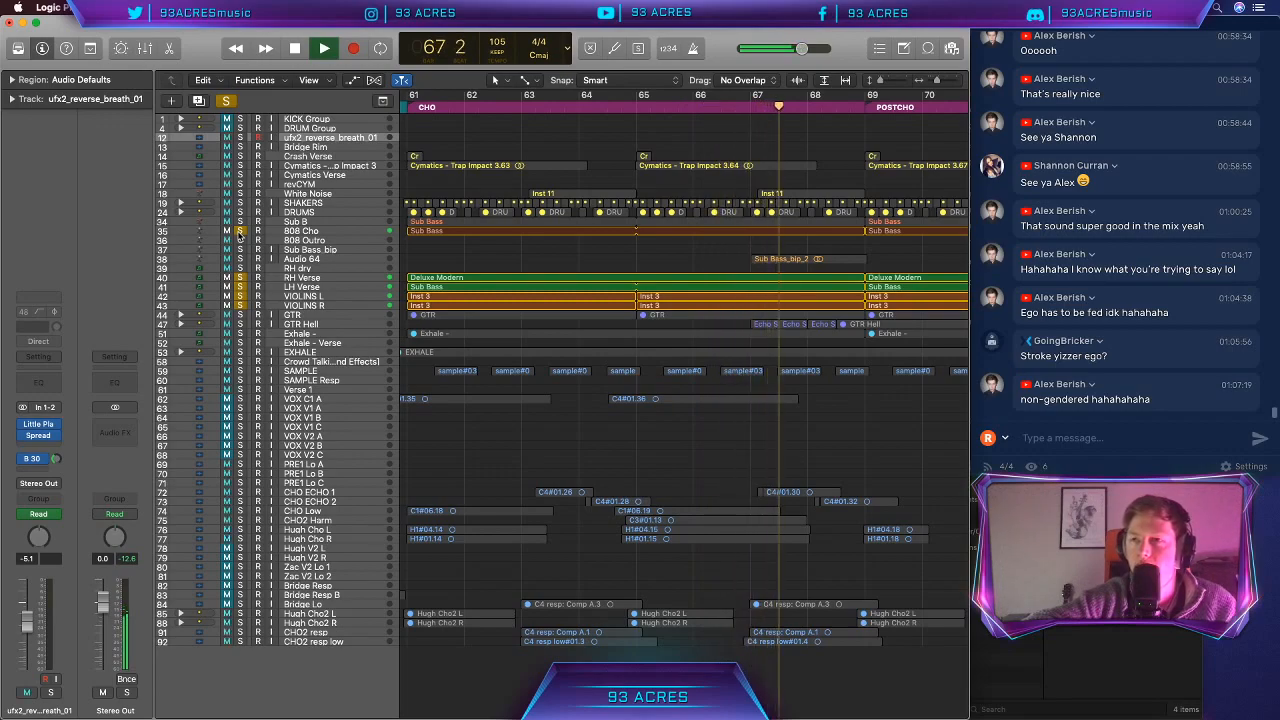
key("space")
Step: Examine the track arrangement across the final chorus and postchorus, around bars 61 to 74
scroll(702, 297, "right", 5)
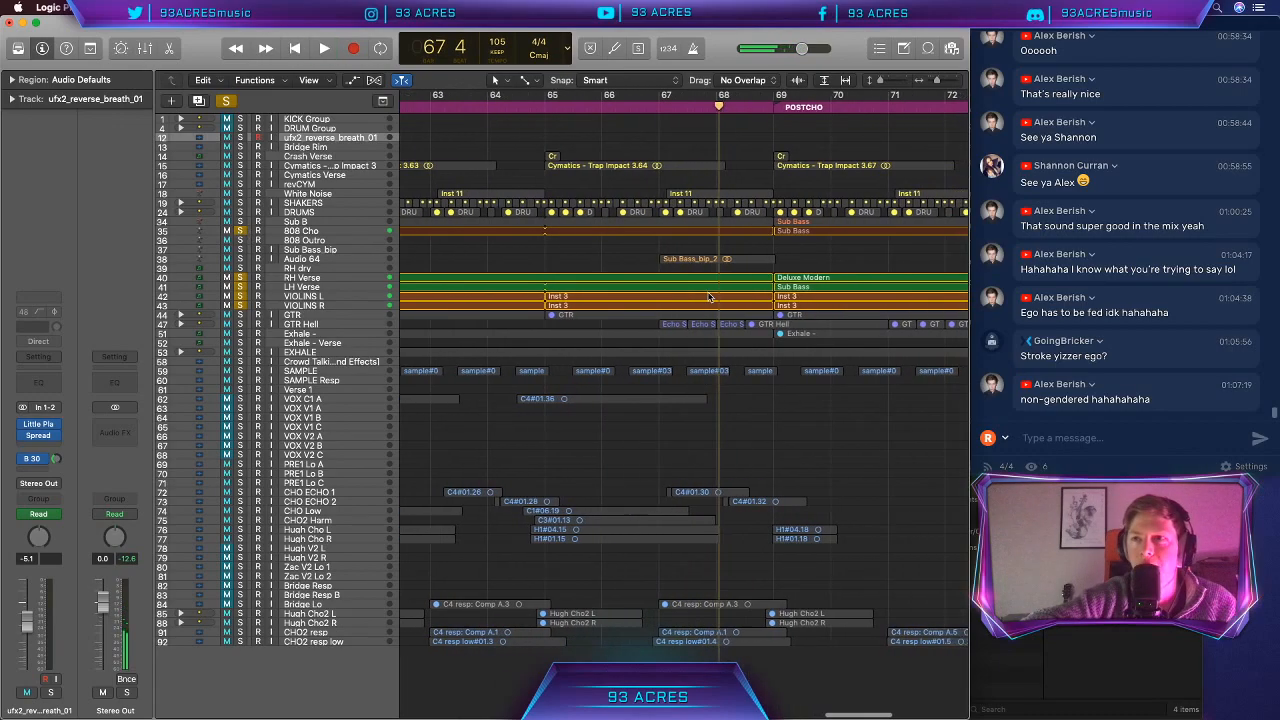
scroll(702, 297, "left", 2)
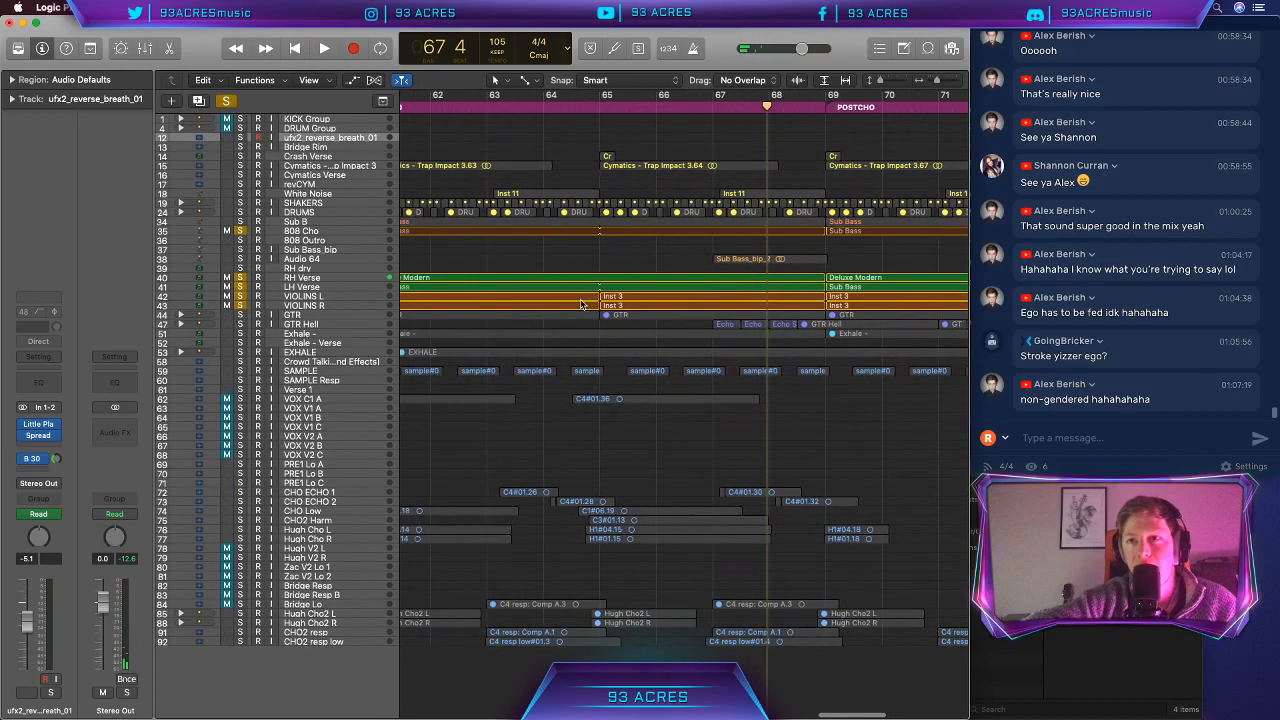
key("super+Left")
key("super+Left")
key("super+Left")
scroll(582, 304, "right", 2)
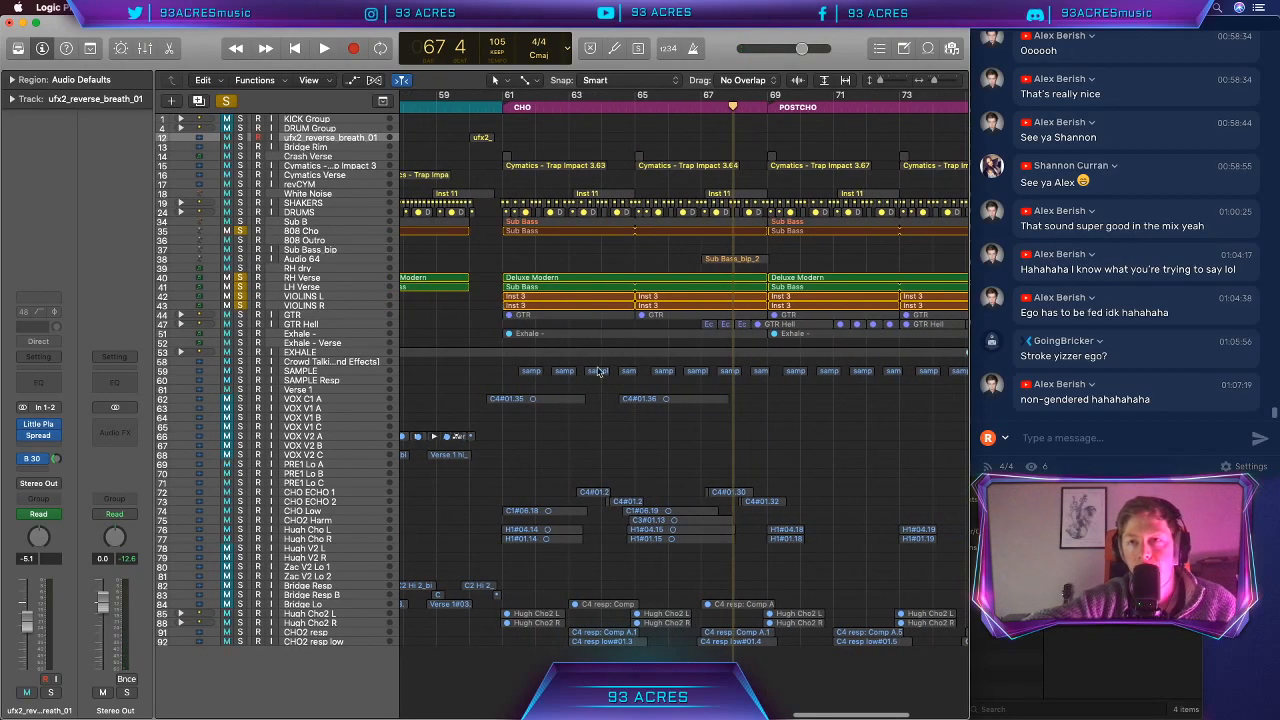
scroll(631, 272, "right", 2)
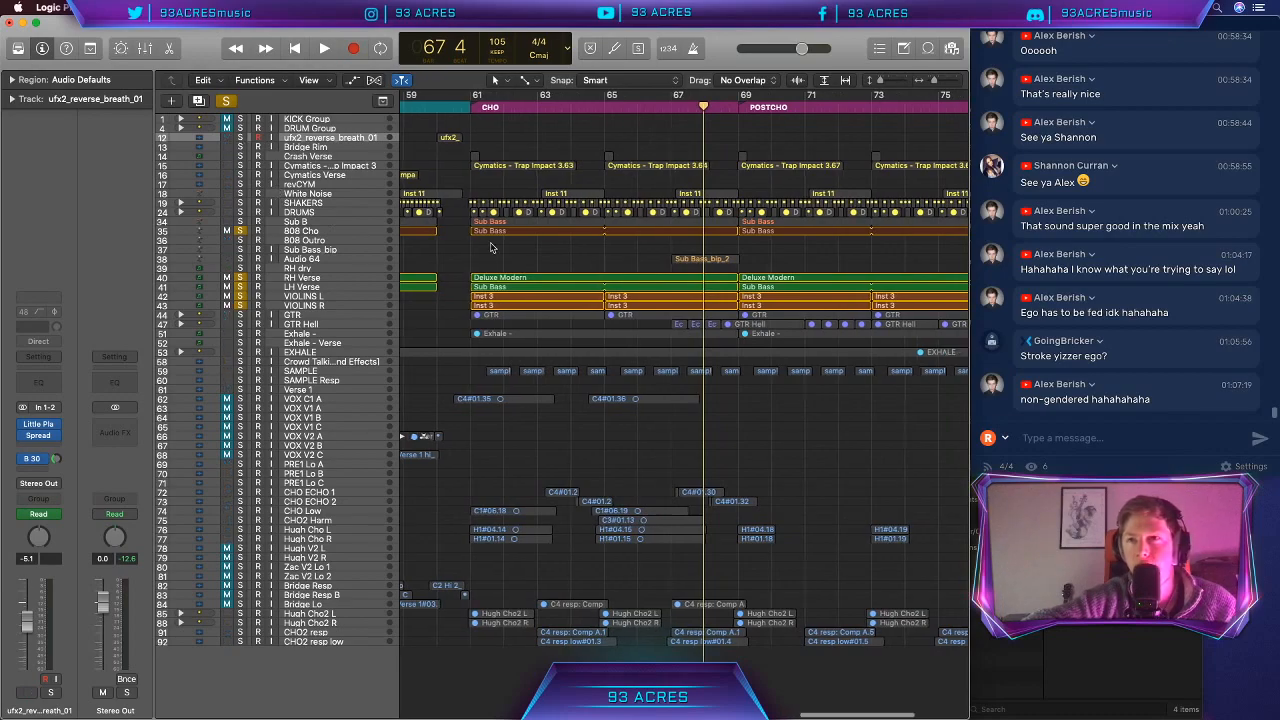
key("super+Right")
key("super+Right")
key("super+Right")
scroll(491, 247, "right", 4)
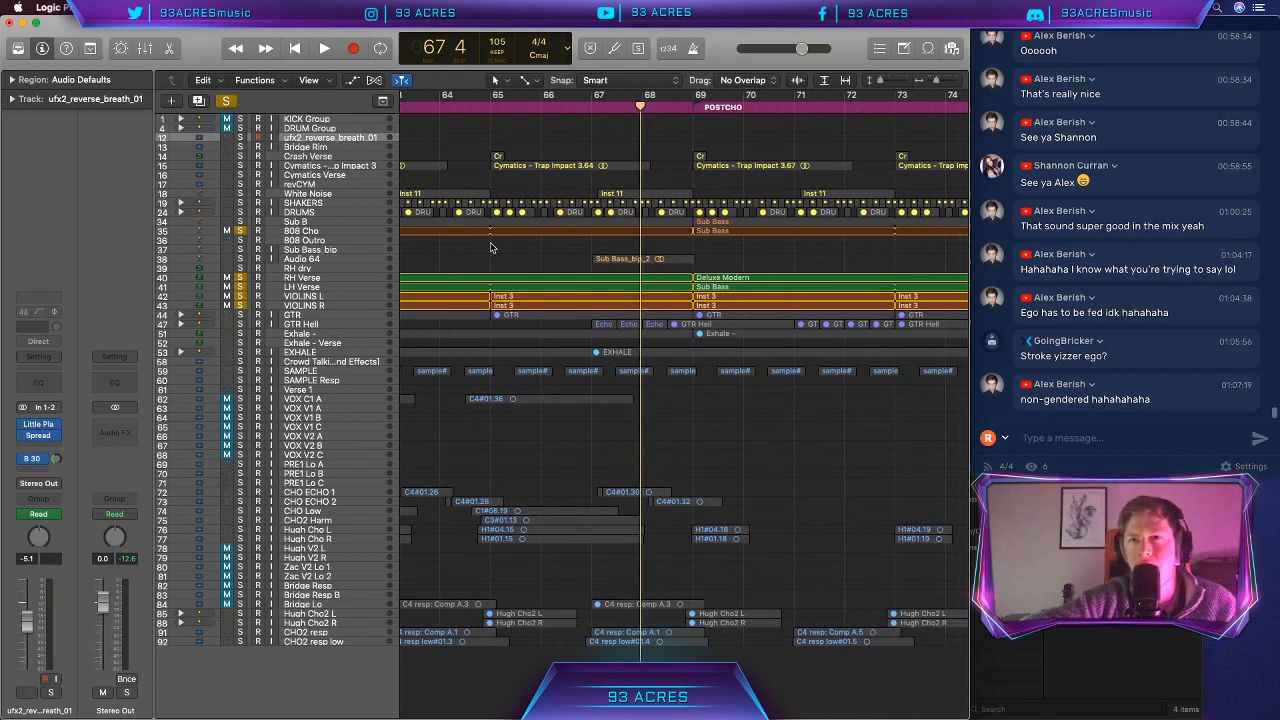
Step: Add Sub Bass bip and Audio 64 to the soloed tracks and play from bar 67
key("super+Right")
key("super+Right")
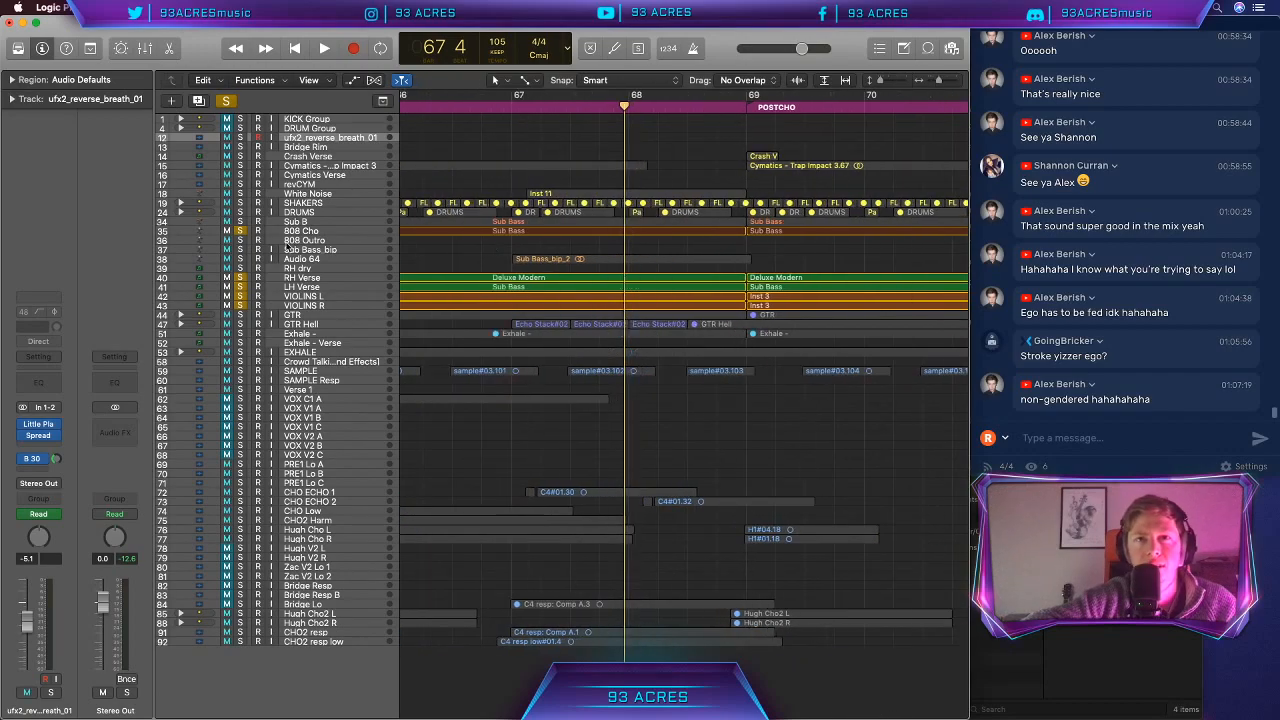
left_click(240, 258)
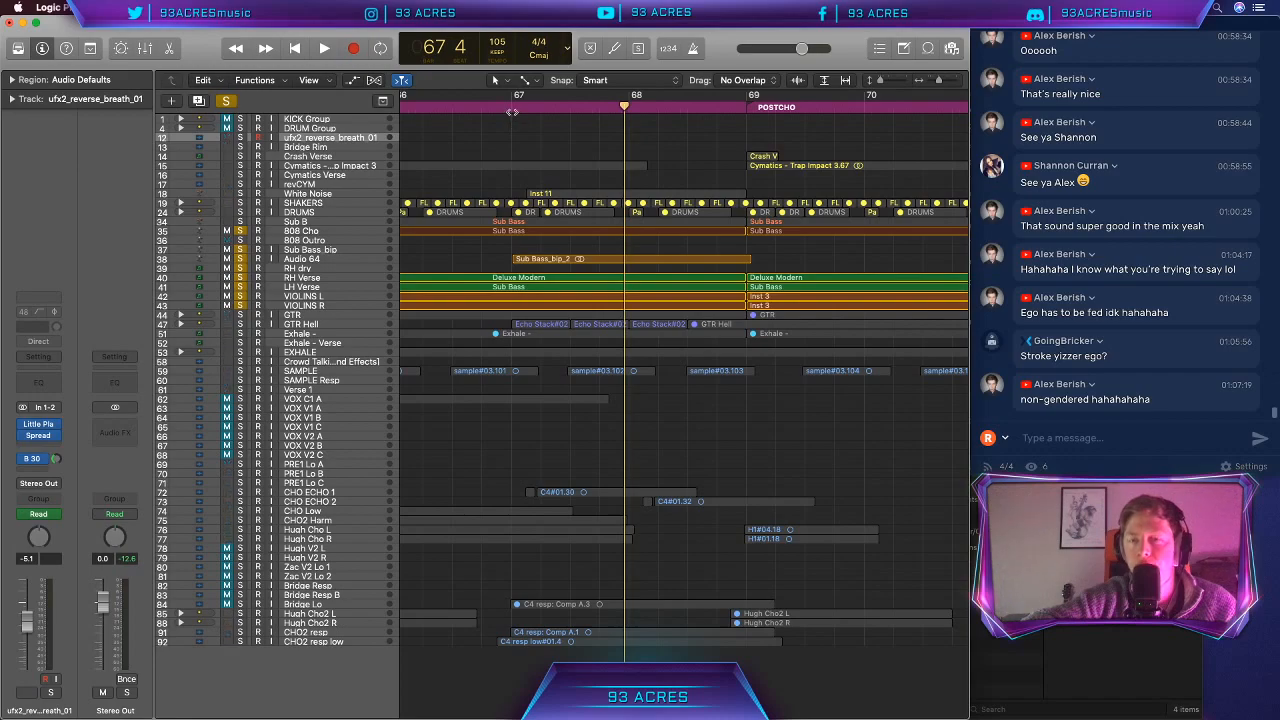
left_click(512, 112)
key("space")
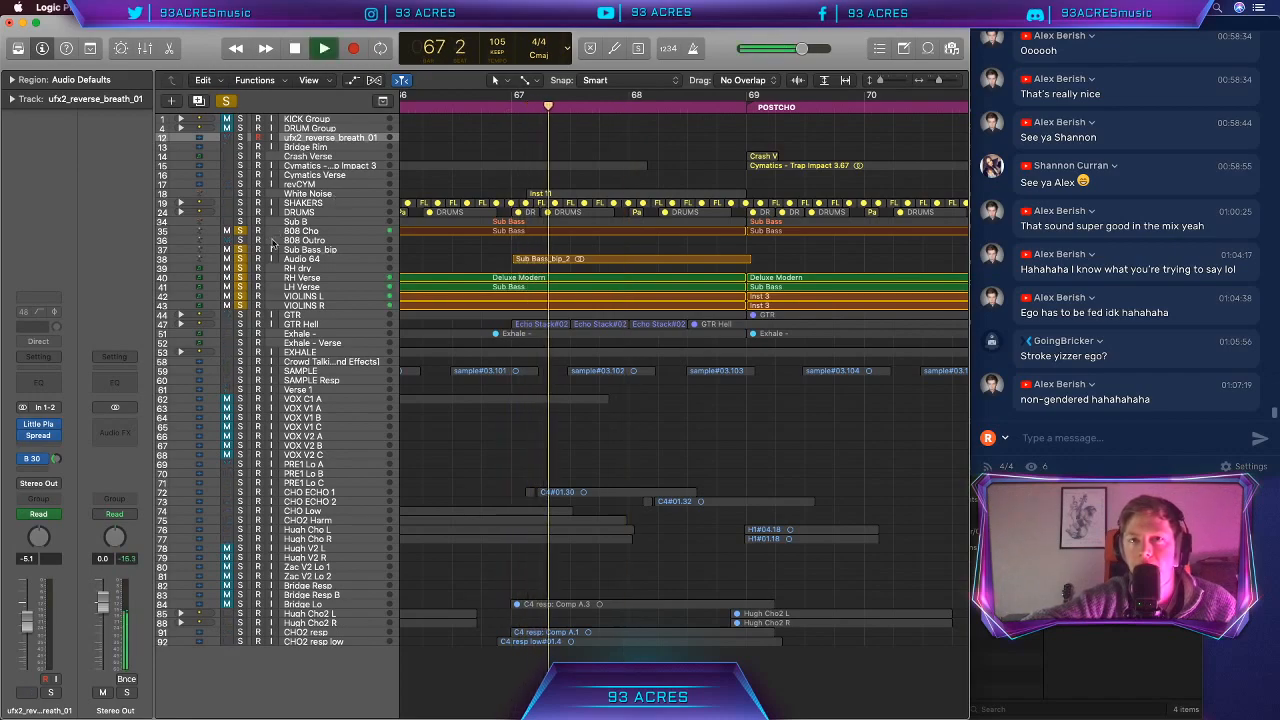
Step: Unsolo RH Verse, LH Verse, both violin tracks and 808 Cho, and replay the reversed sub bass region from bar 67
left_click_drag(240, 270, 240, 310)
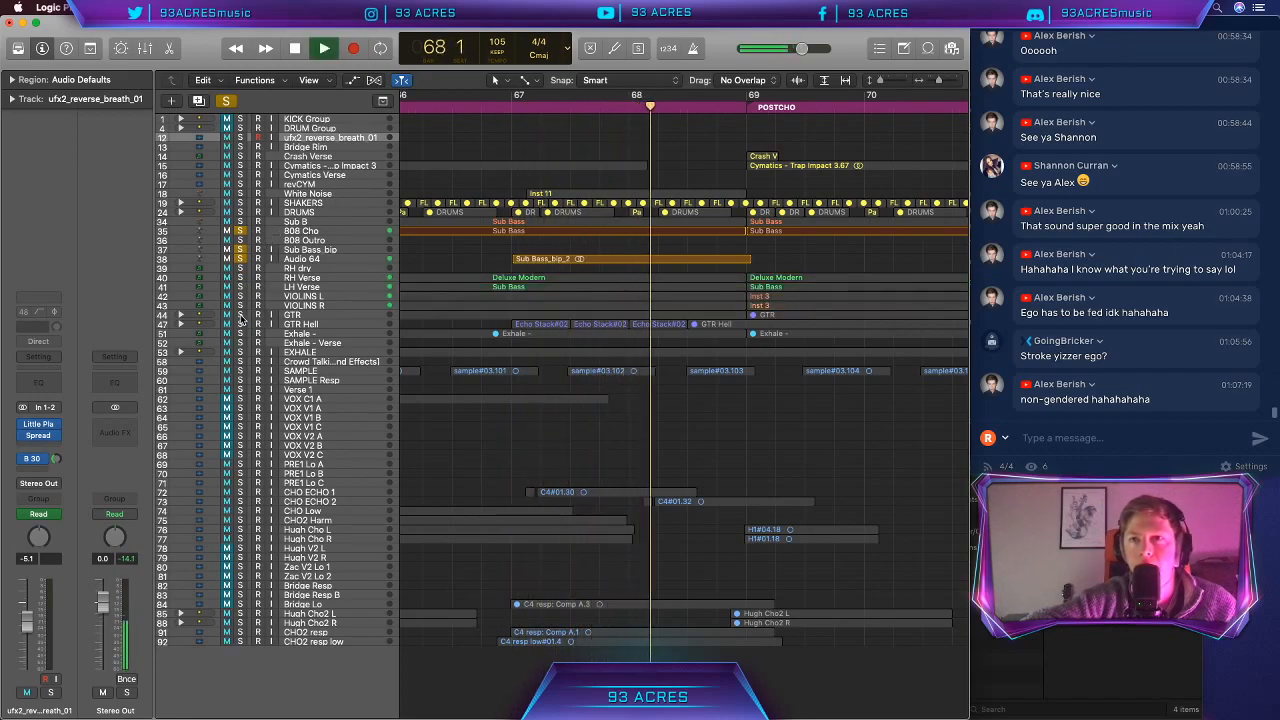
left_click(240, 231)
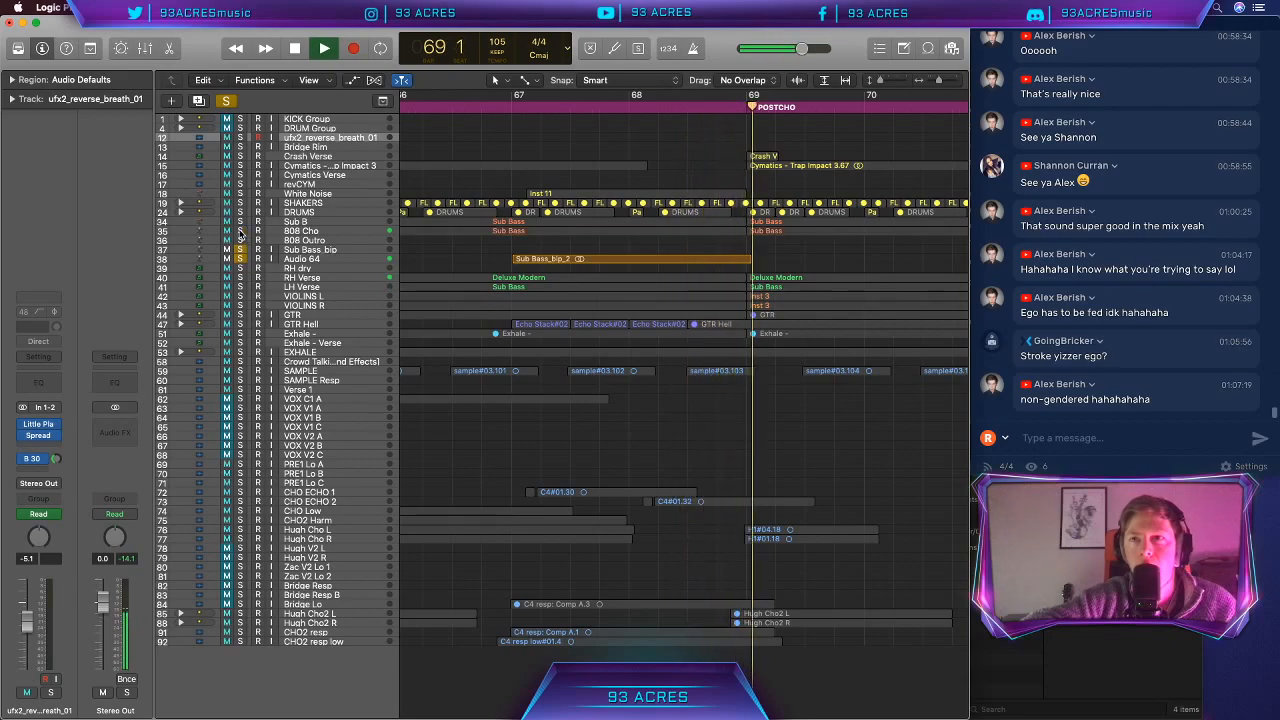
left_click(510, 109)
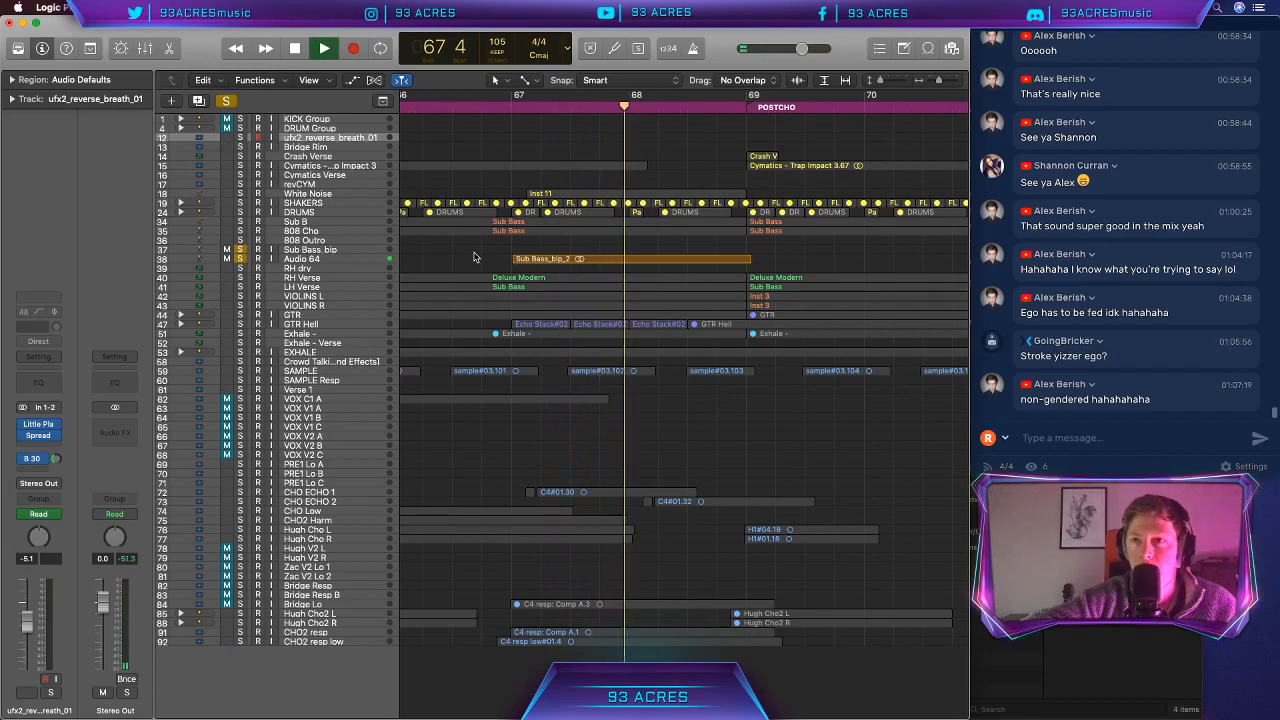
Step: Select the Audio 64 track, stop playback and inspect the low-cut curve in its Channel EQ
left_click(313, 260)
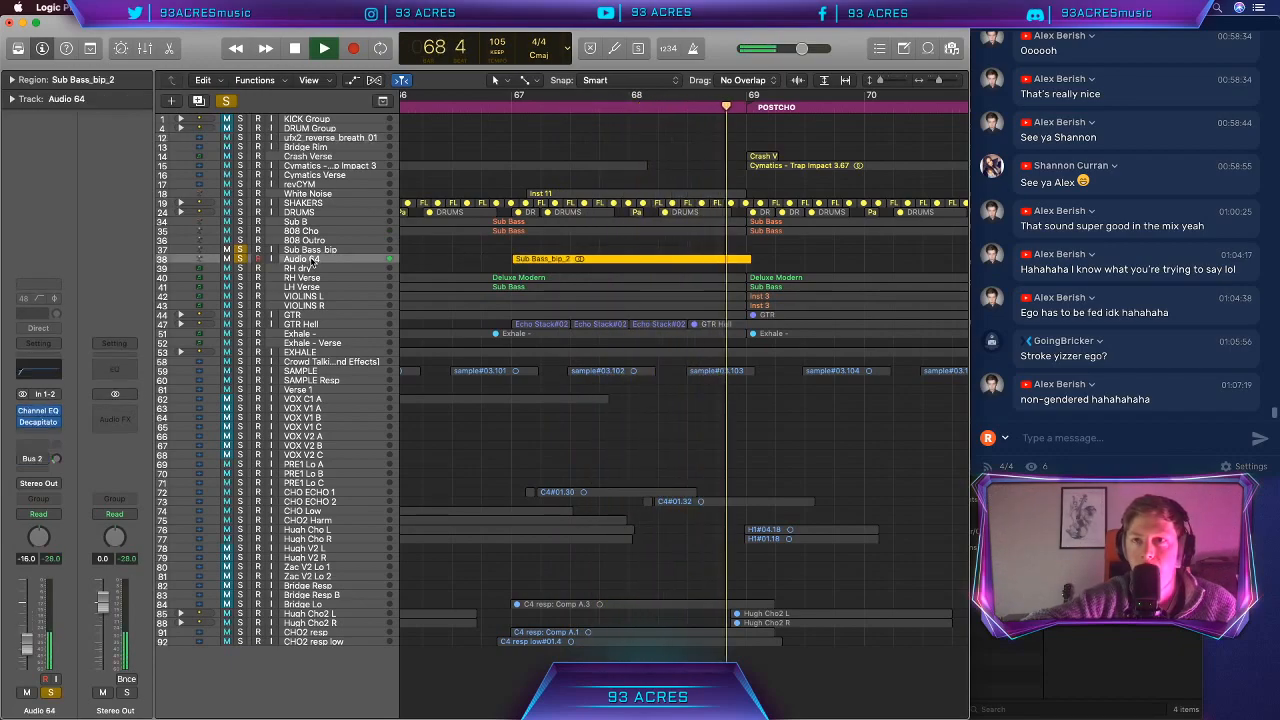
key("space")
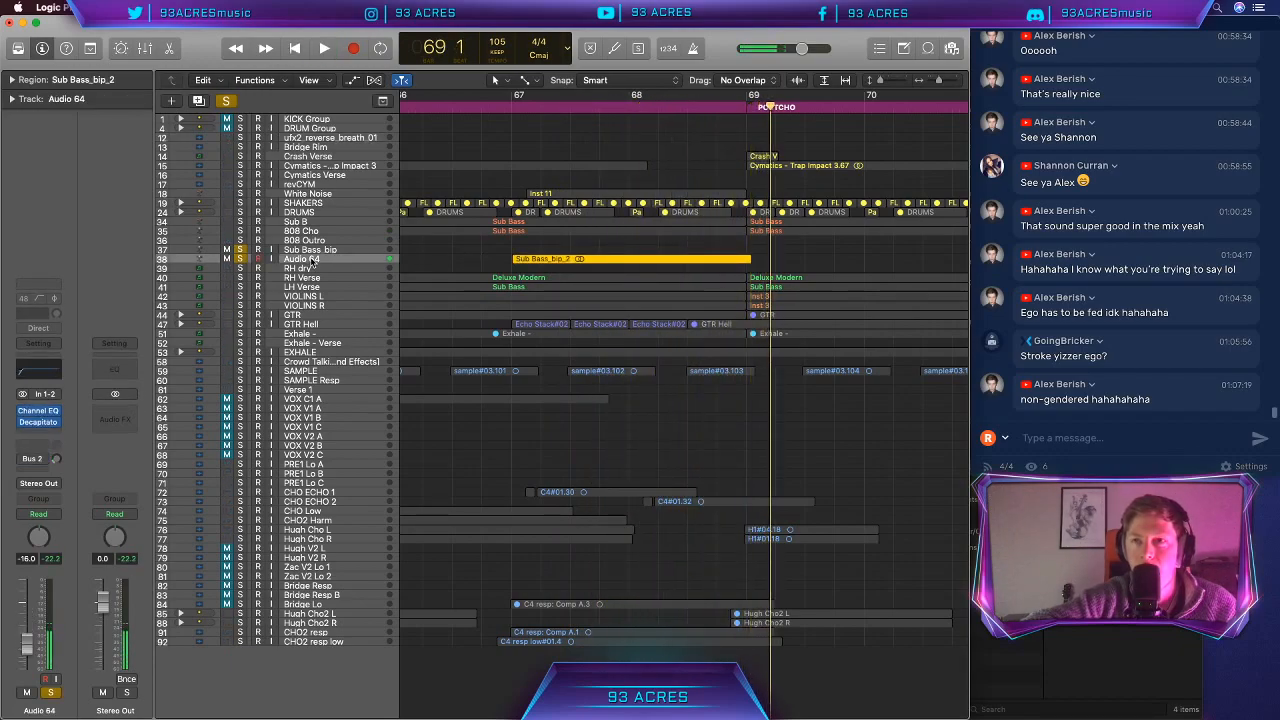
left_click(42, 413)
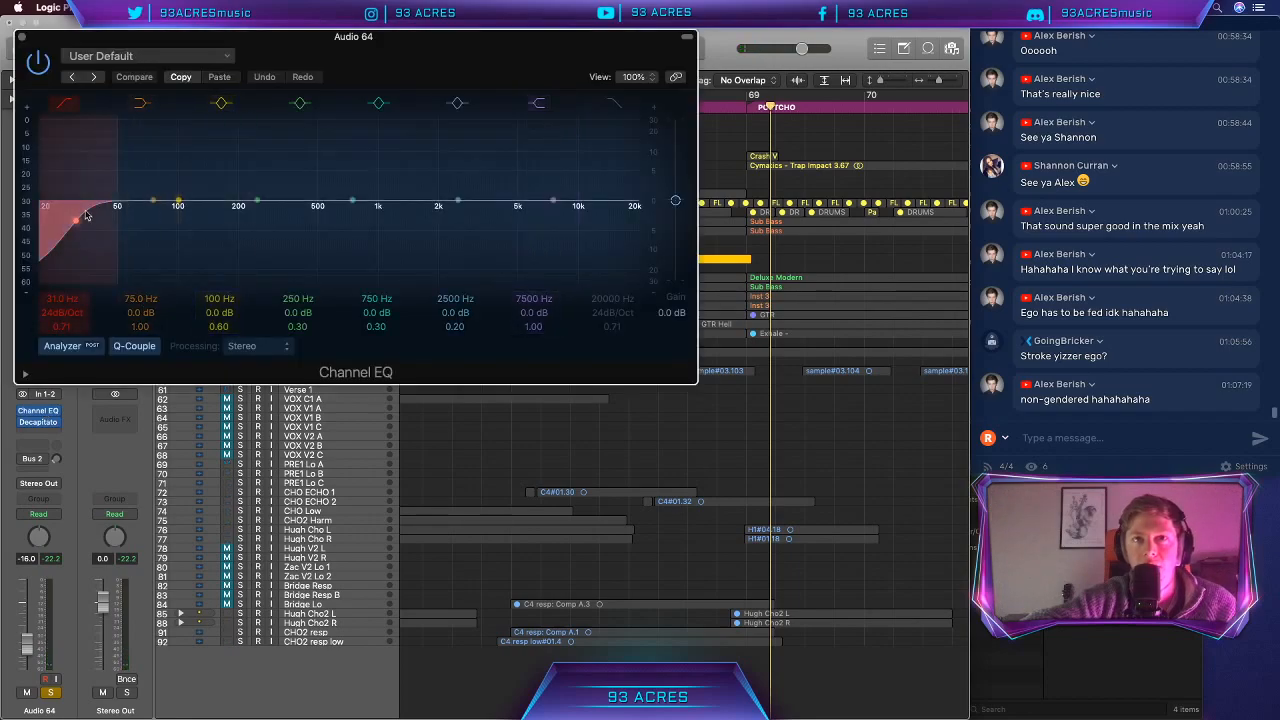
left_click(23, 38)
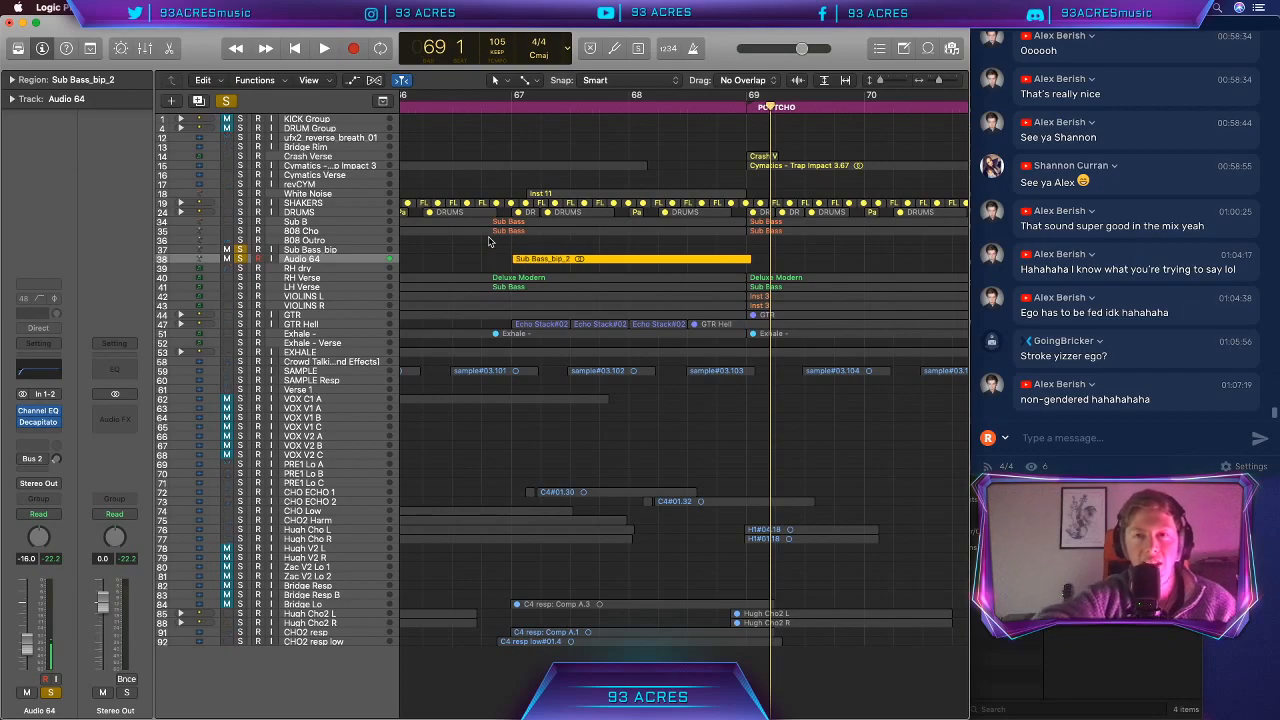
Step: Unsolo Audio 64 and Sub Bass bip, and clear the region selection in the final chorus
scroll(484, 255, "down", 5)
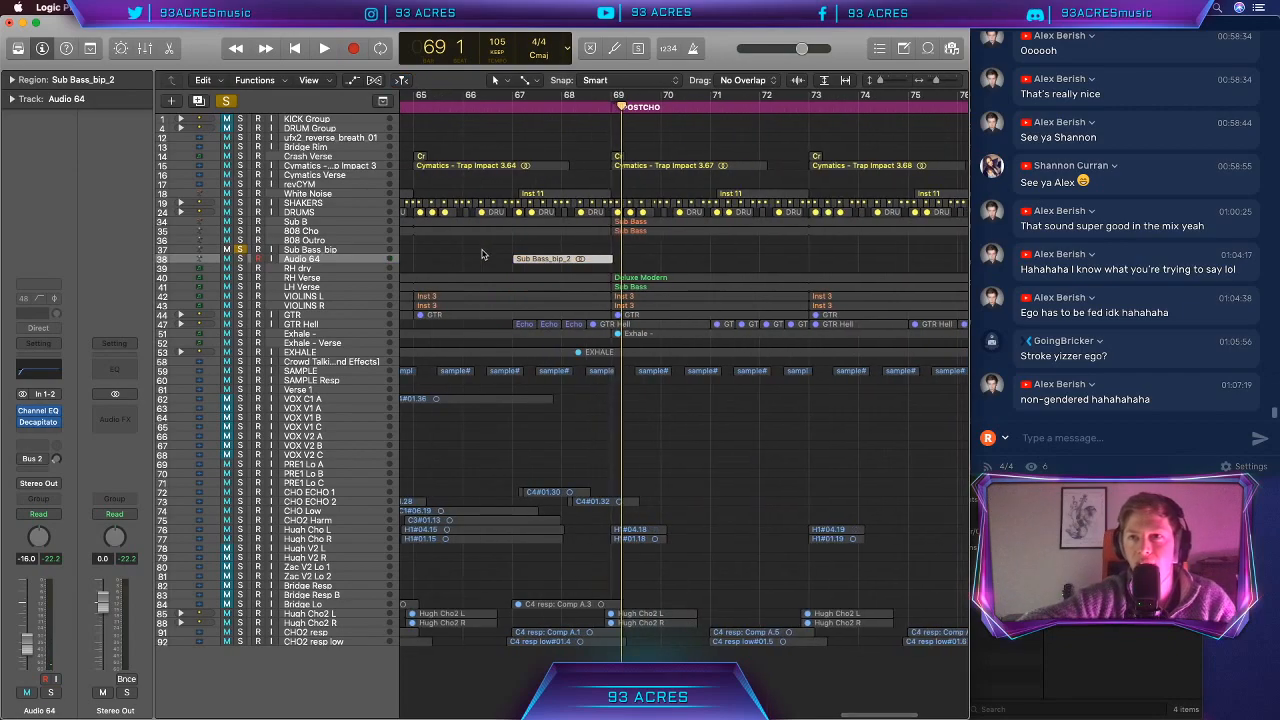
scroll(484, 255, "left", 4)
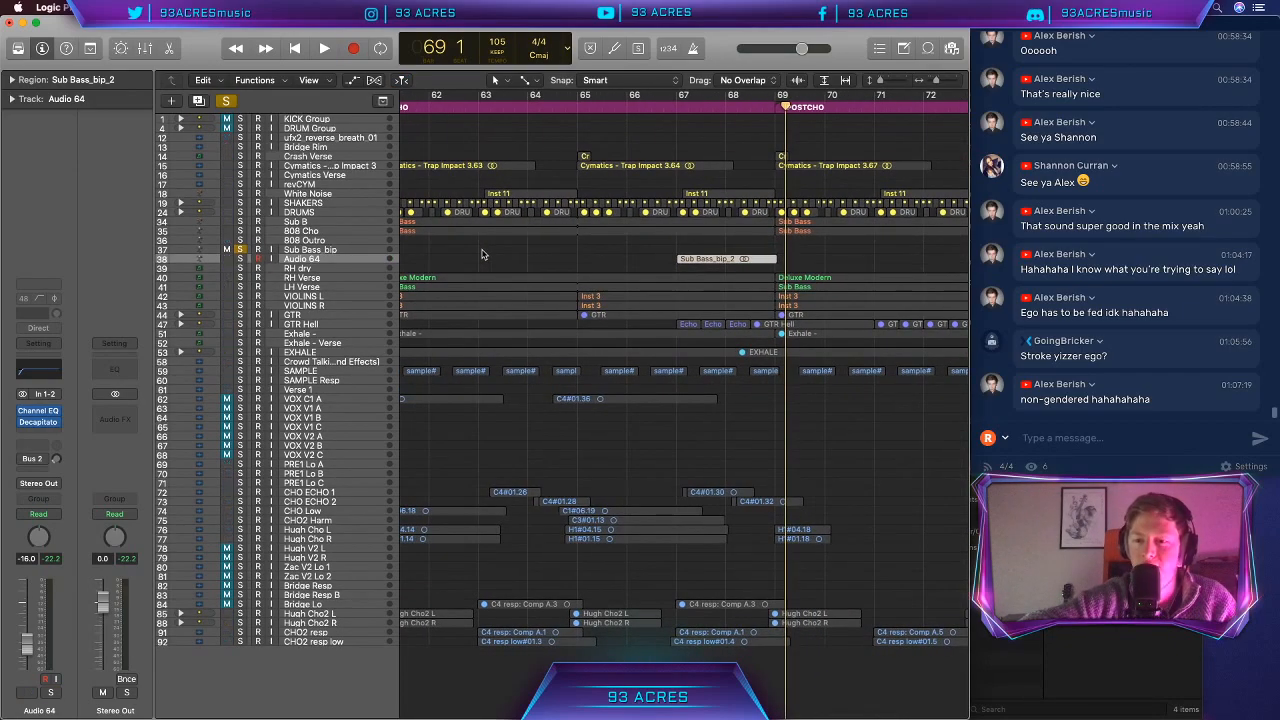
scroll(481, 255, "down", 3)
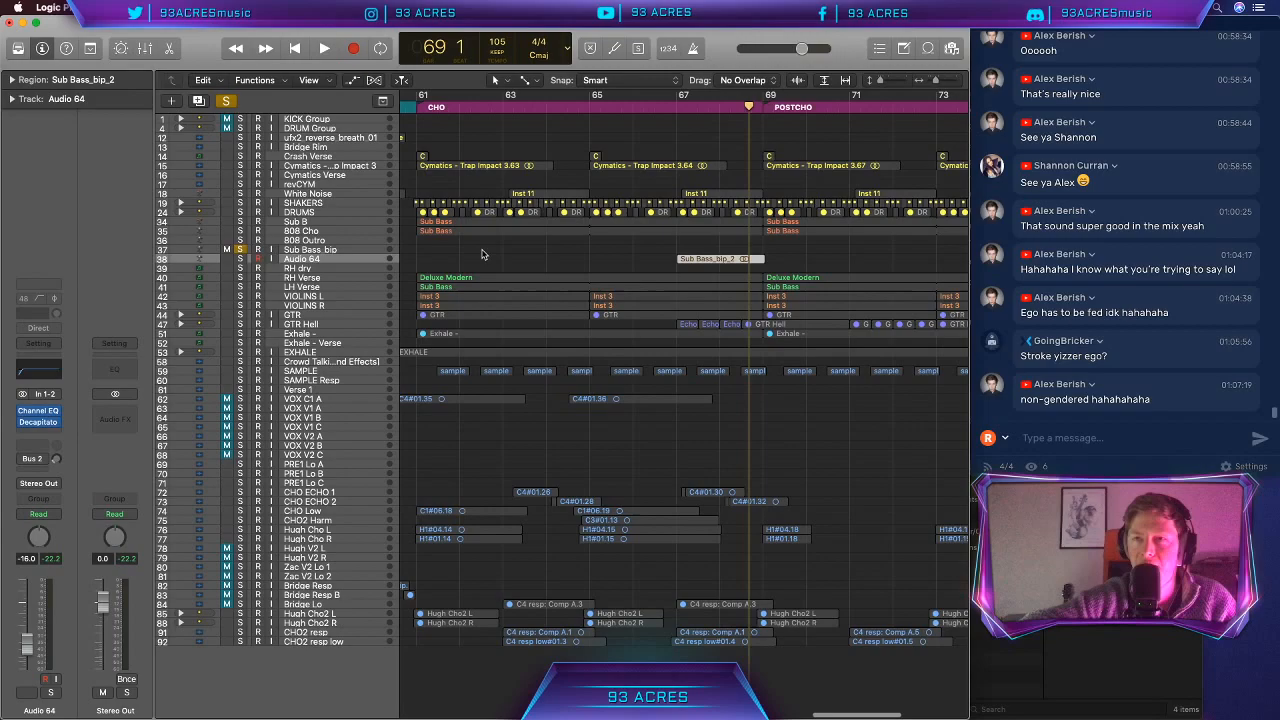
left_click(241, 250)
scroll(537, 251, "left", 1)
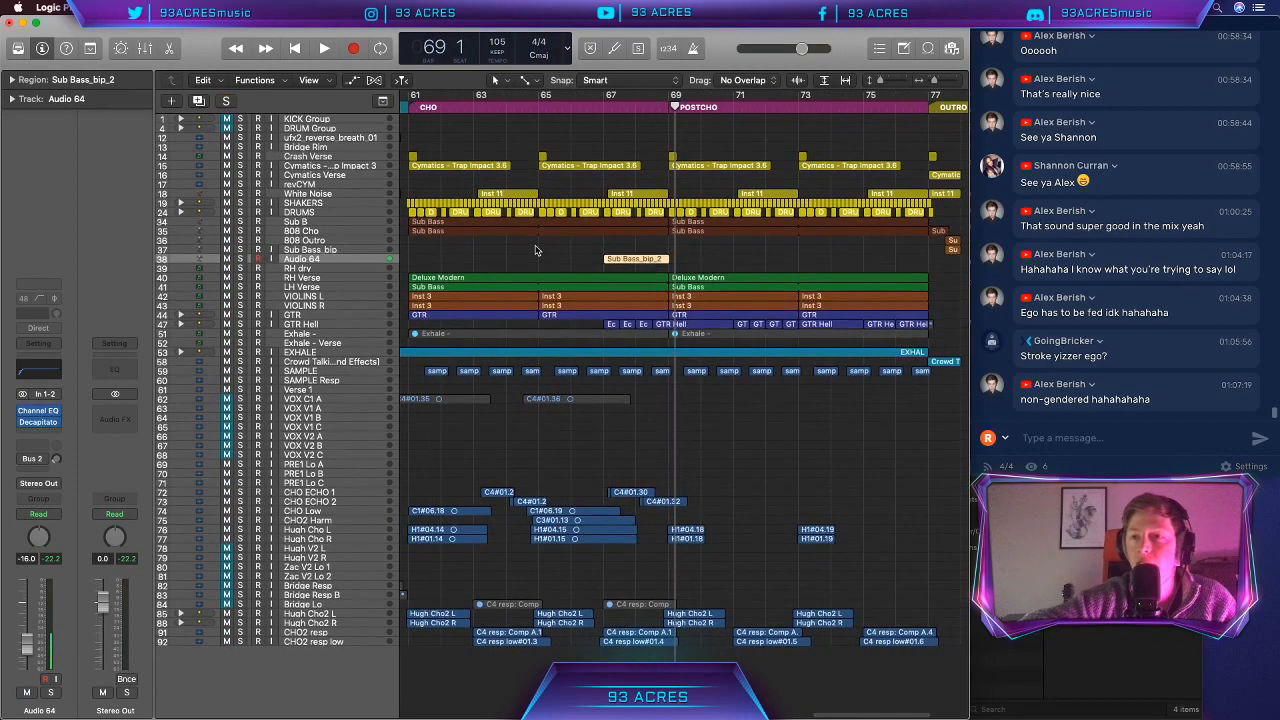
scroll(537, 251, "right", 2)
left_click(537, 251)
scroll(537, 251, "left", 1)
scroll(535, 251, "left", 2)
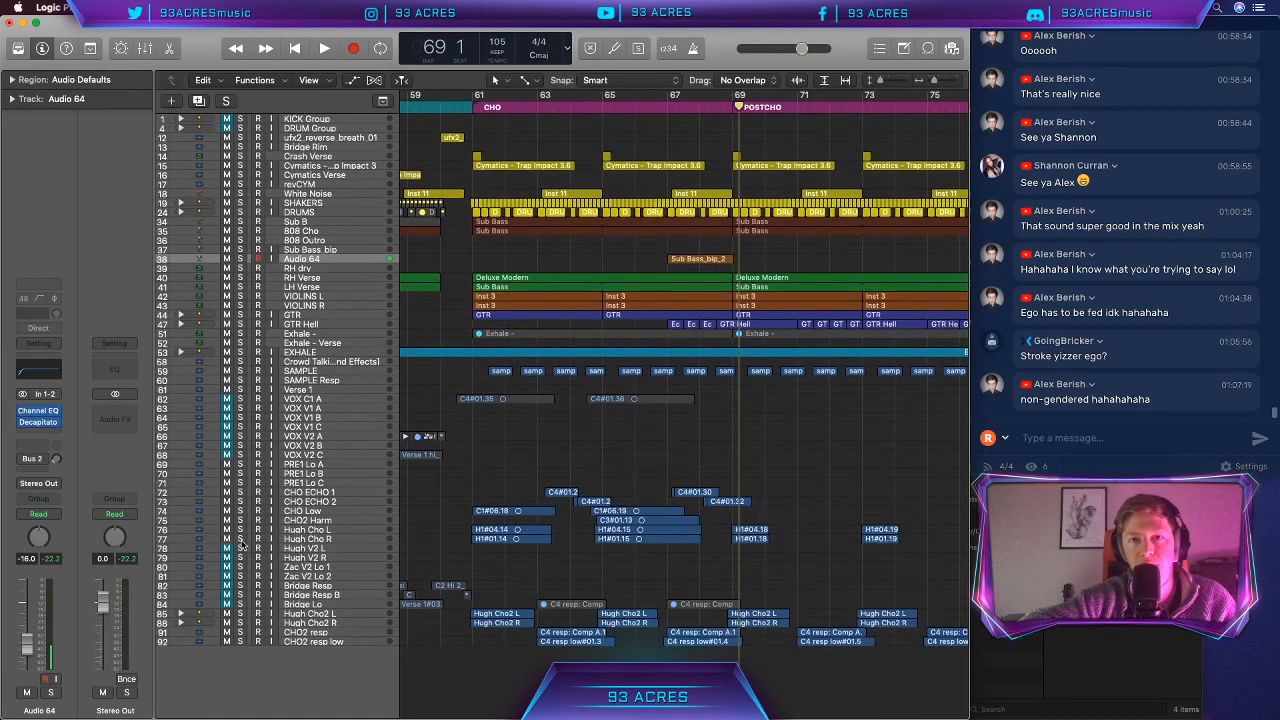
Step: Solo the chorus vocals from CHO ECHO 1 to Hugh Cho R, play from bar 61, and add the Hugh Cho2 and CHO2 resp tracks
left_click_drag(240, 541, 240, 490)
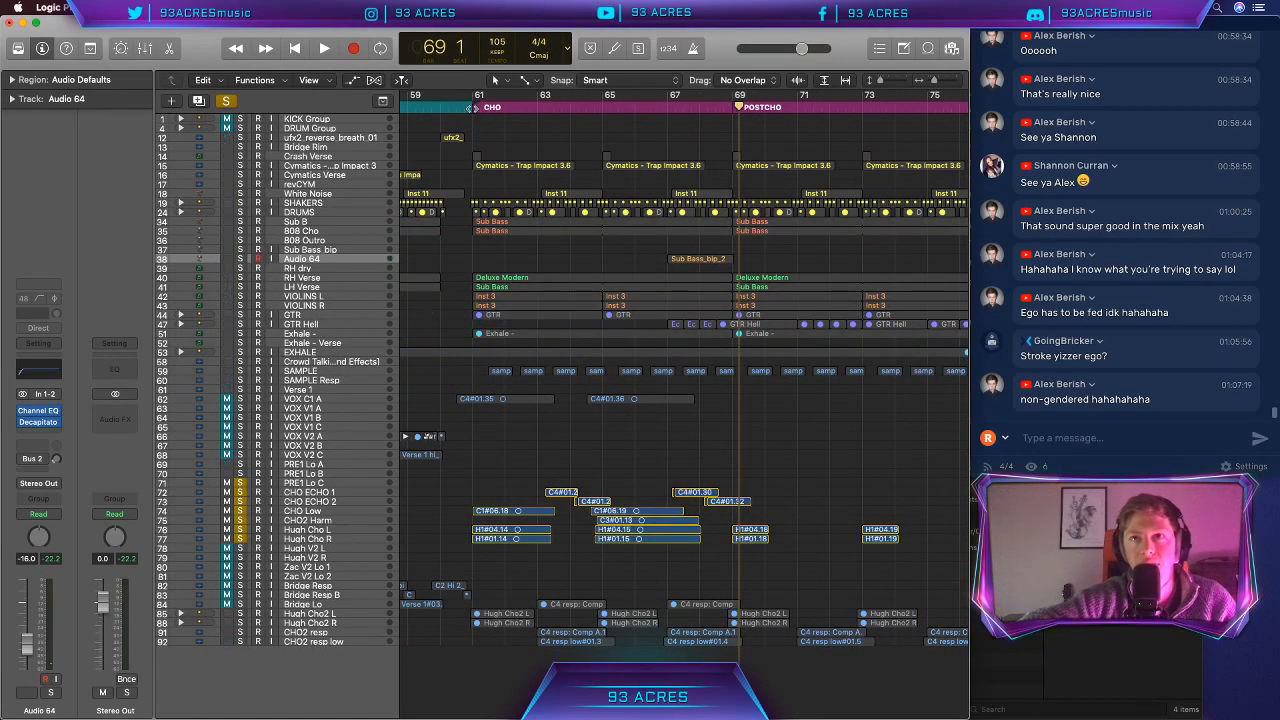
left_click(471, 107)
key("space")
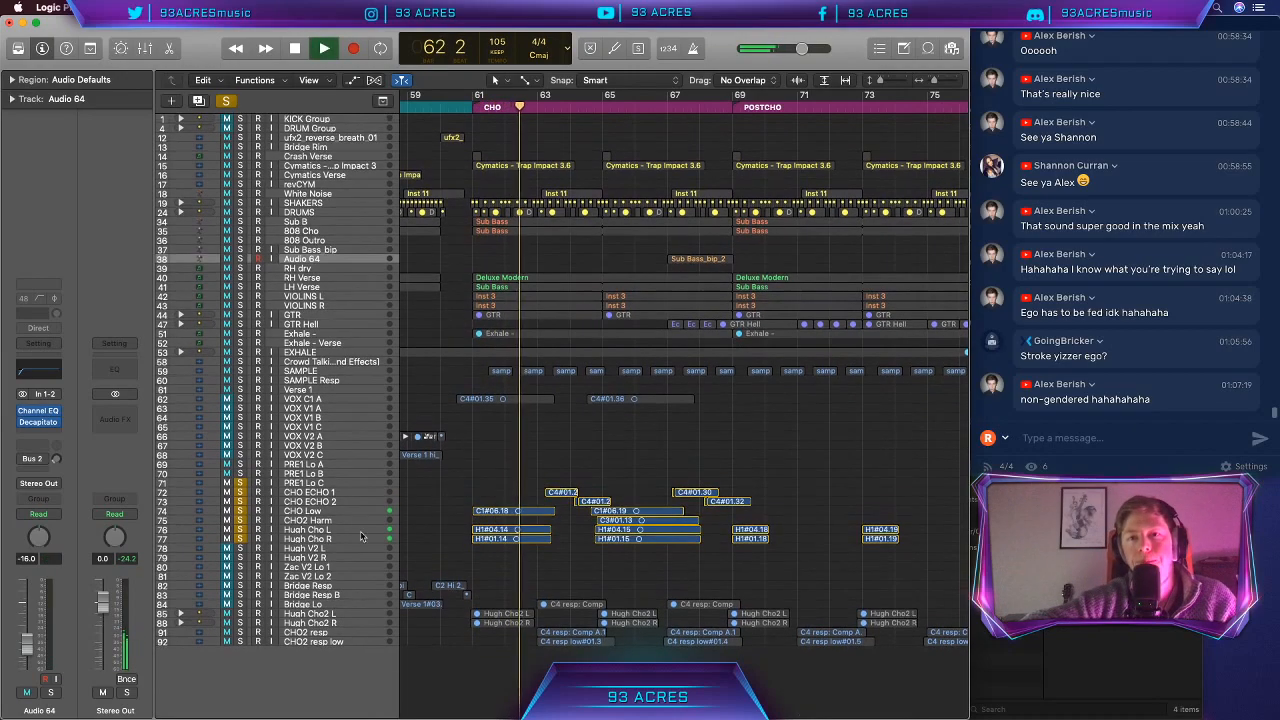
left_click_drag(240, 613, 240, 632)
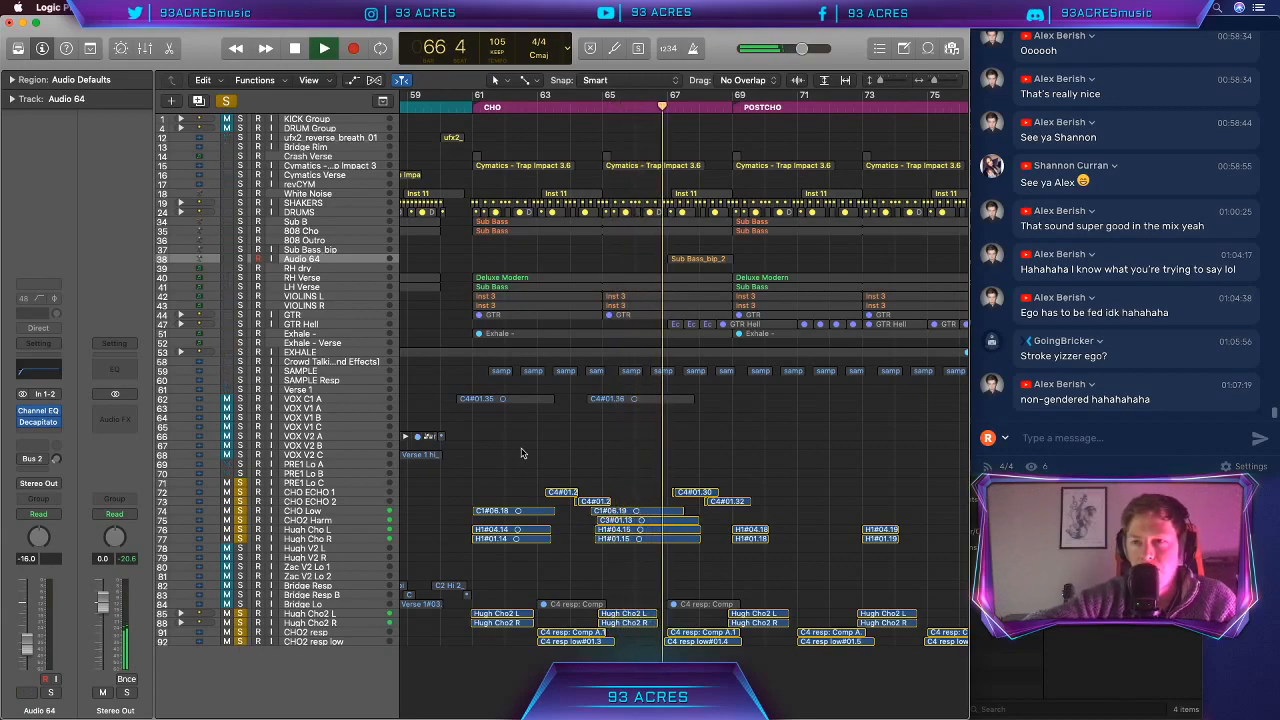
key("space")
Step: Add the VOX V2 tracks and the Bridge Resp and Bridge Lo tracks to the solos, and play the bridge twice from bar 53
scroll(520, 453, "left", 10)
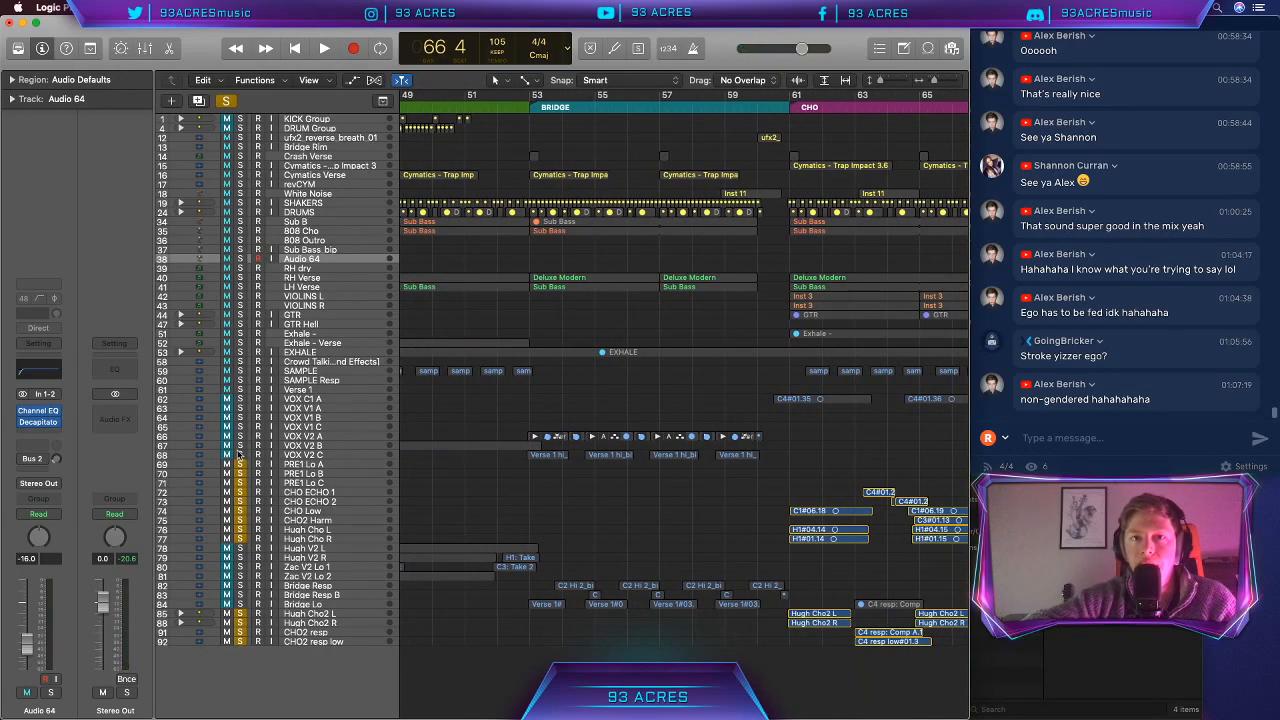
left_click_drag(240, 457, 240, 441)
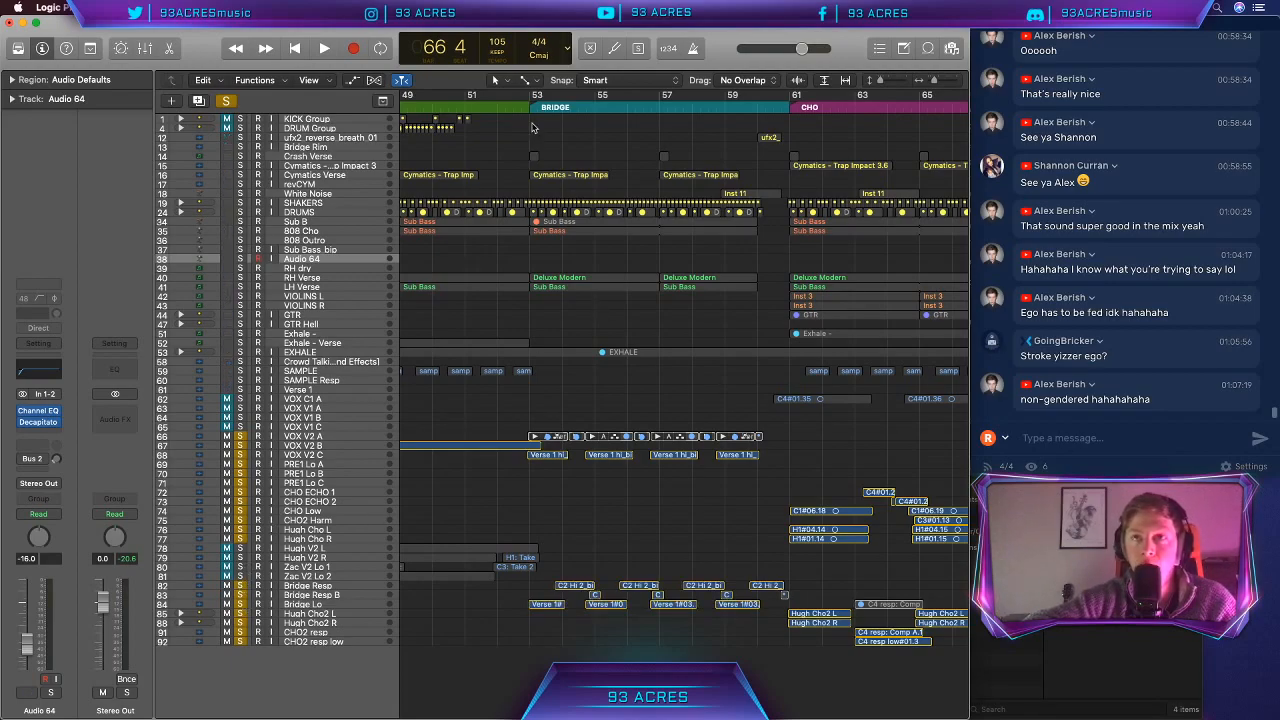
left_click(530, 107)
key("space")
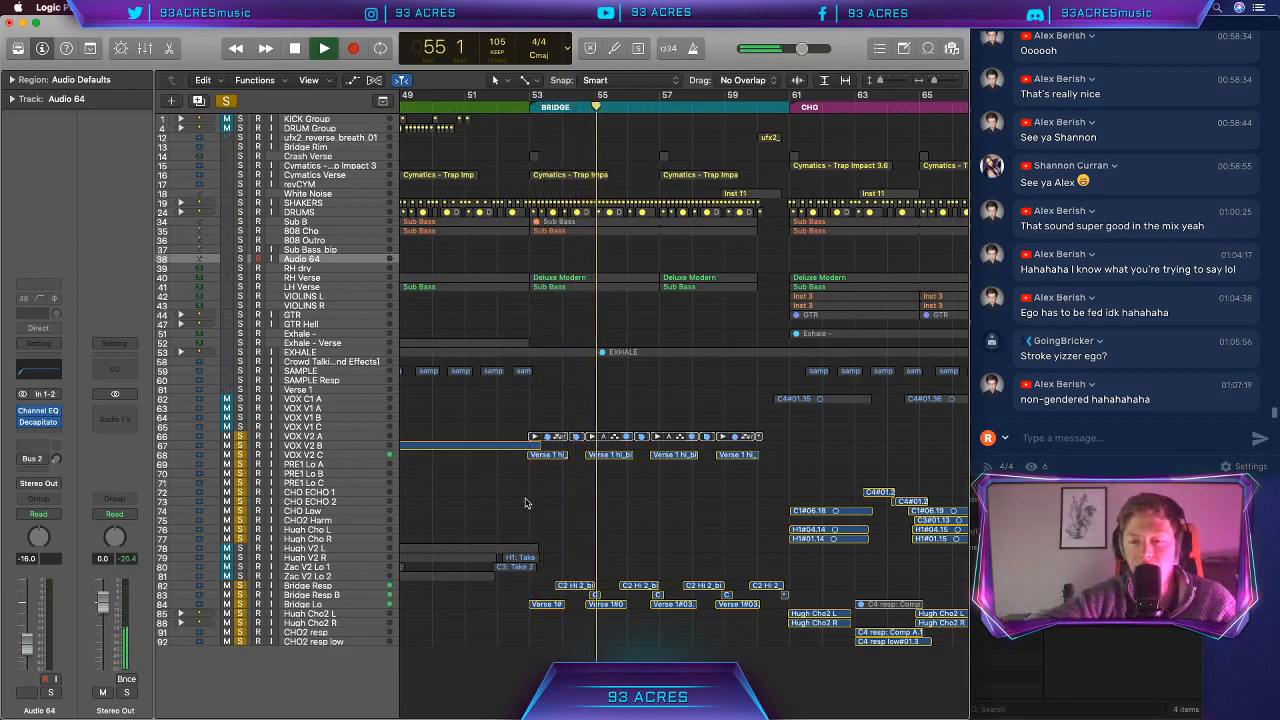
key("space")
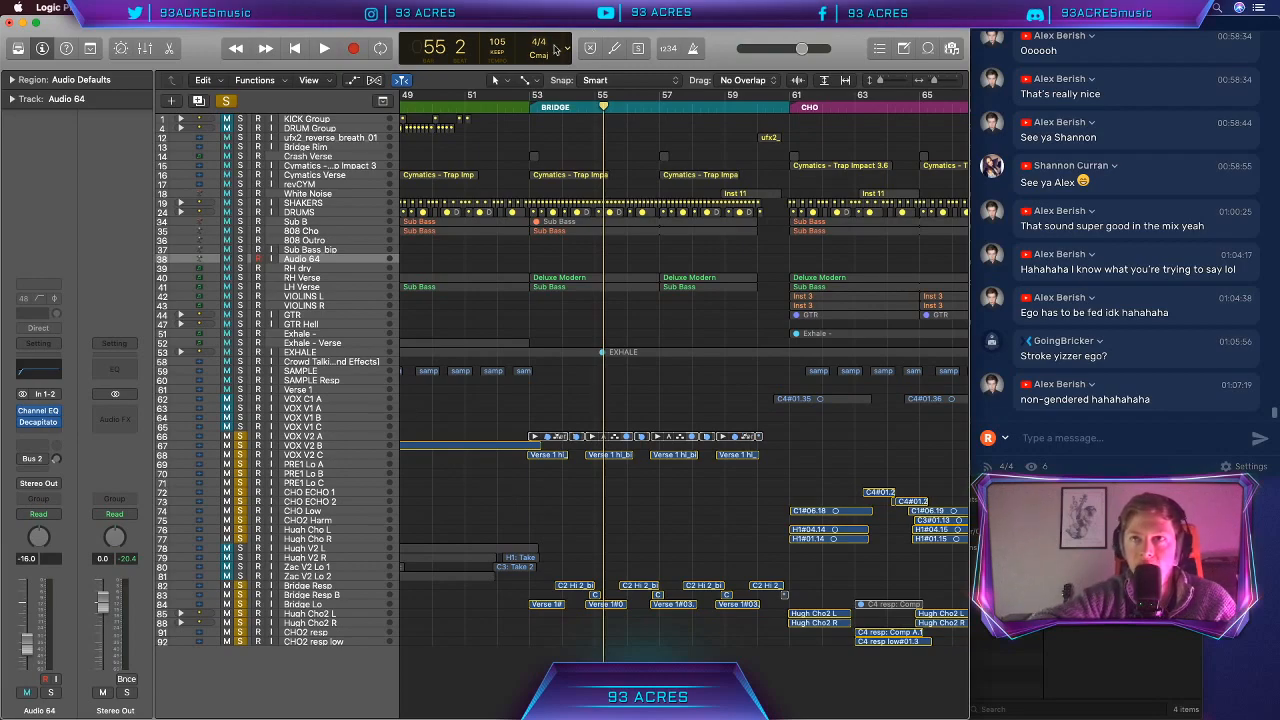
left_click(533, 104)
key("space")
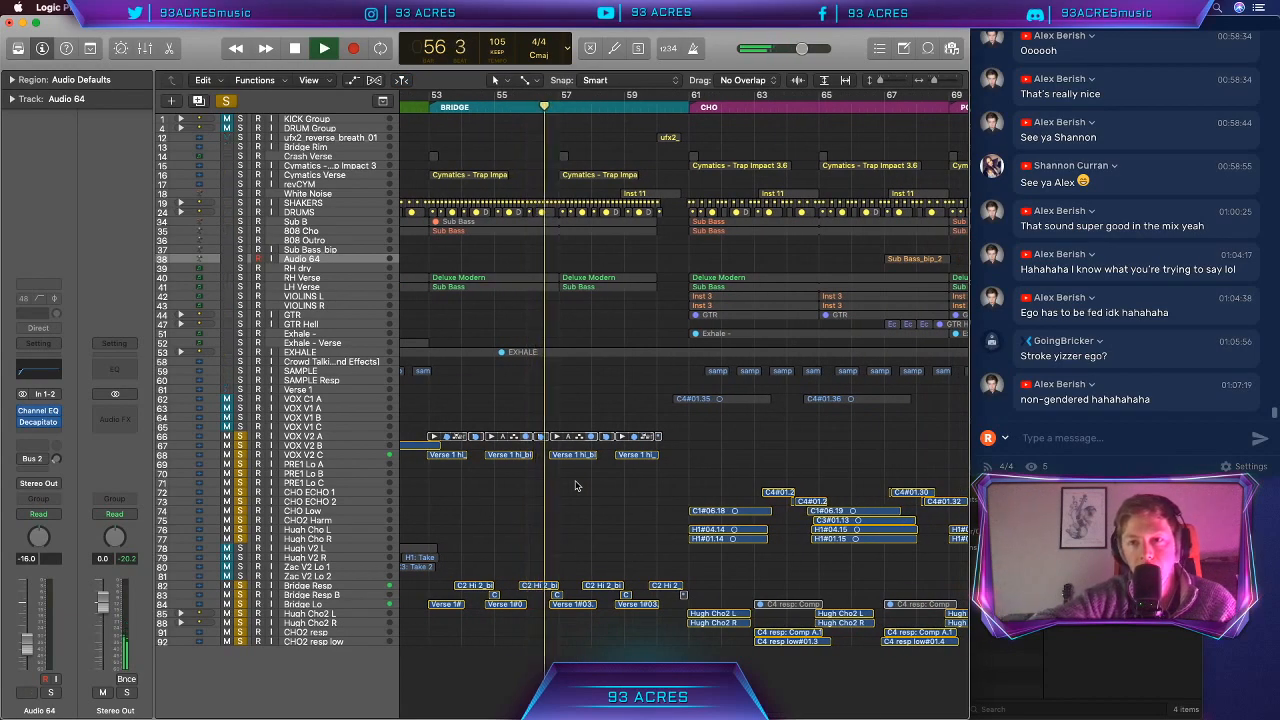
key("space")
Step: Play the soloed vocal layers of the final chorus from bar 61 to about bar 64
scroll(537, 372, "right", 5)
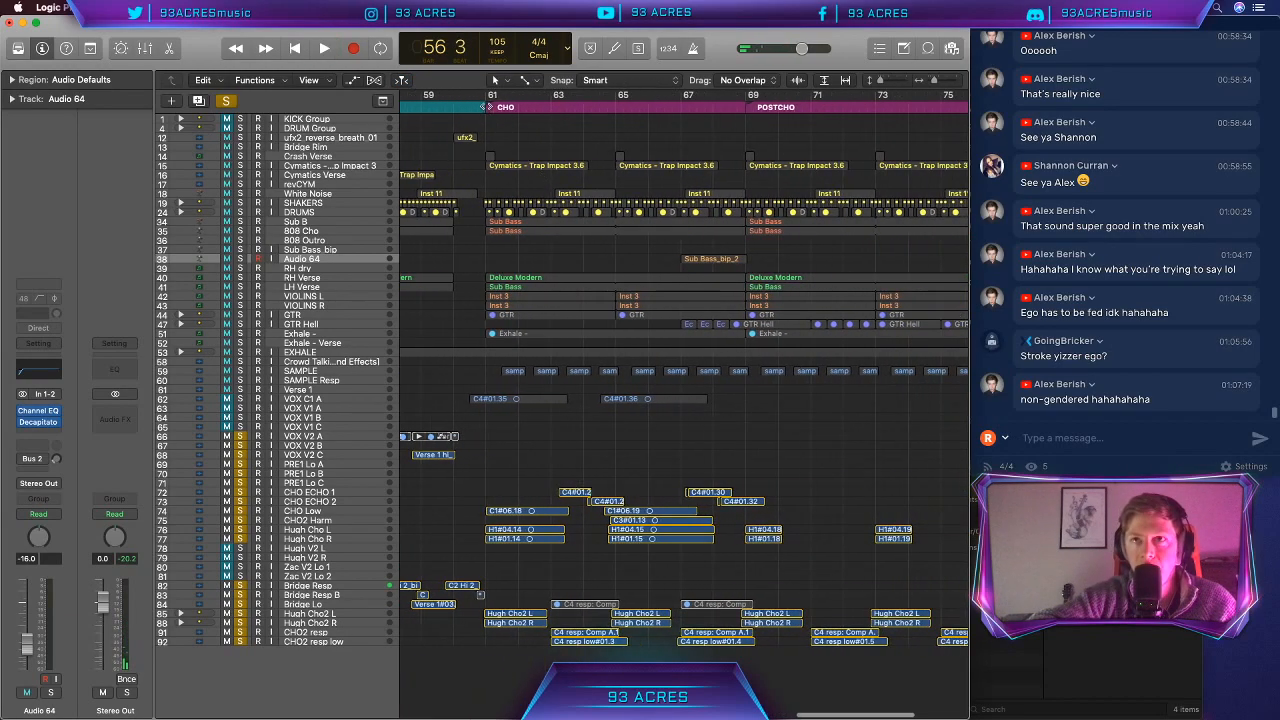
left_click(485, 107)
key("space")
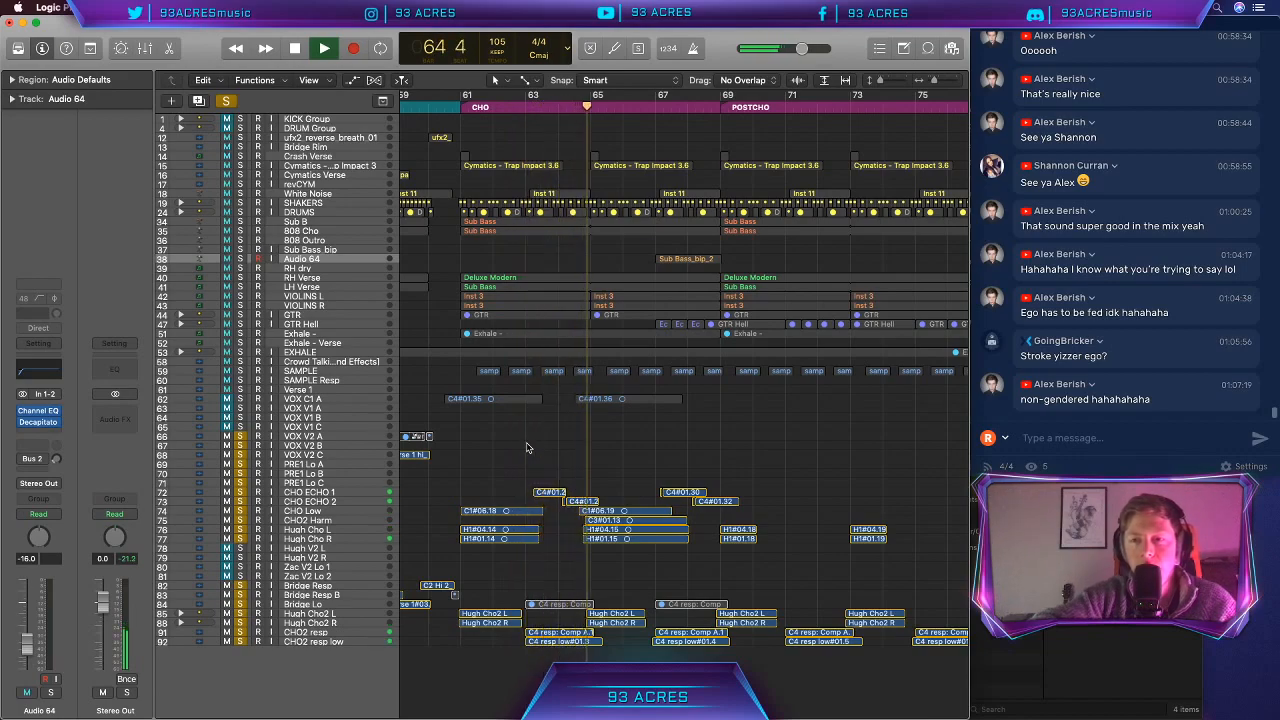
key("space")
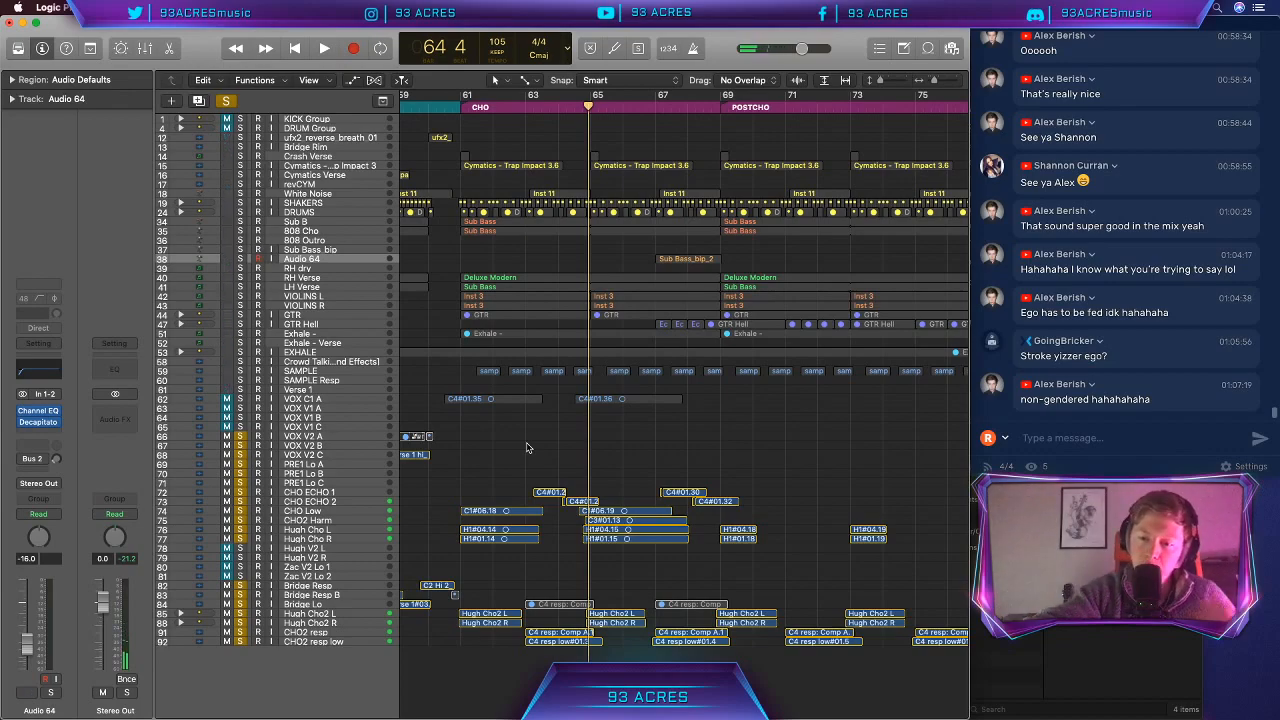
Step: Play the CHO ECHO regions in the earlier chorus, up to about bar 32
scroll(552, 483, "left", 15)
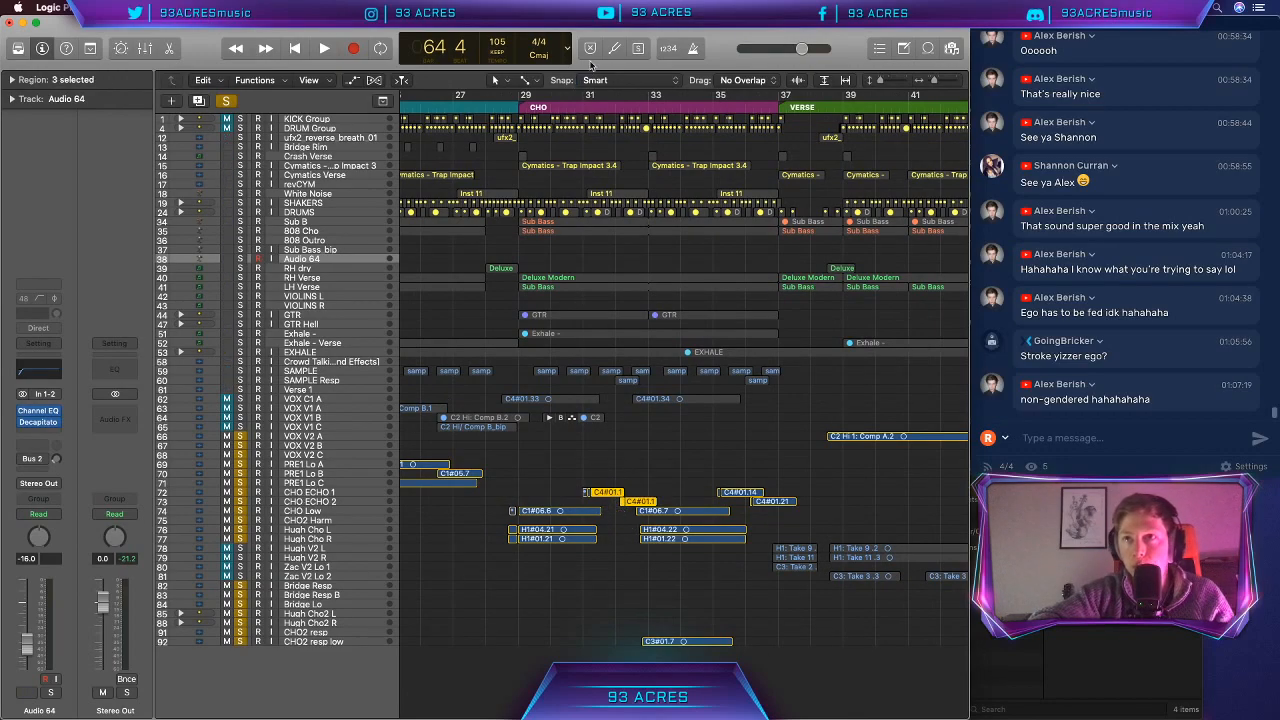
key("space")
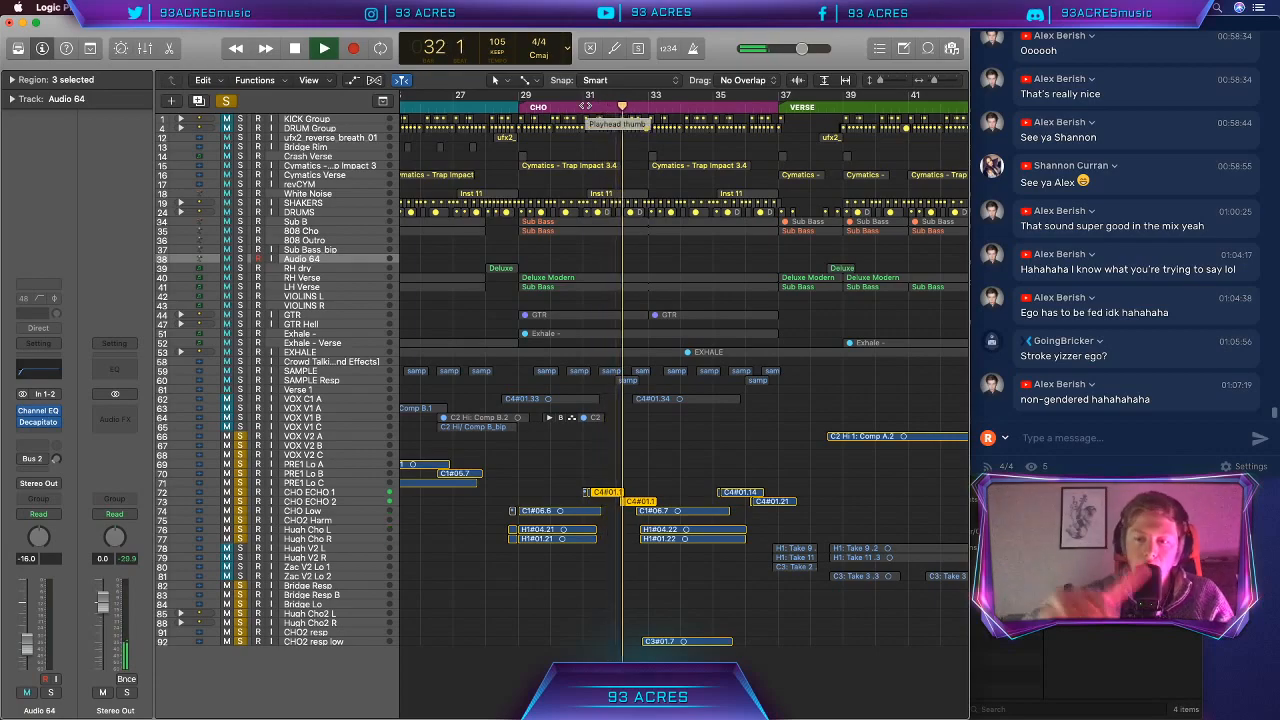
key("space")
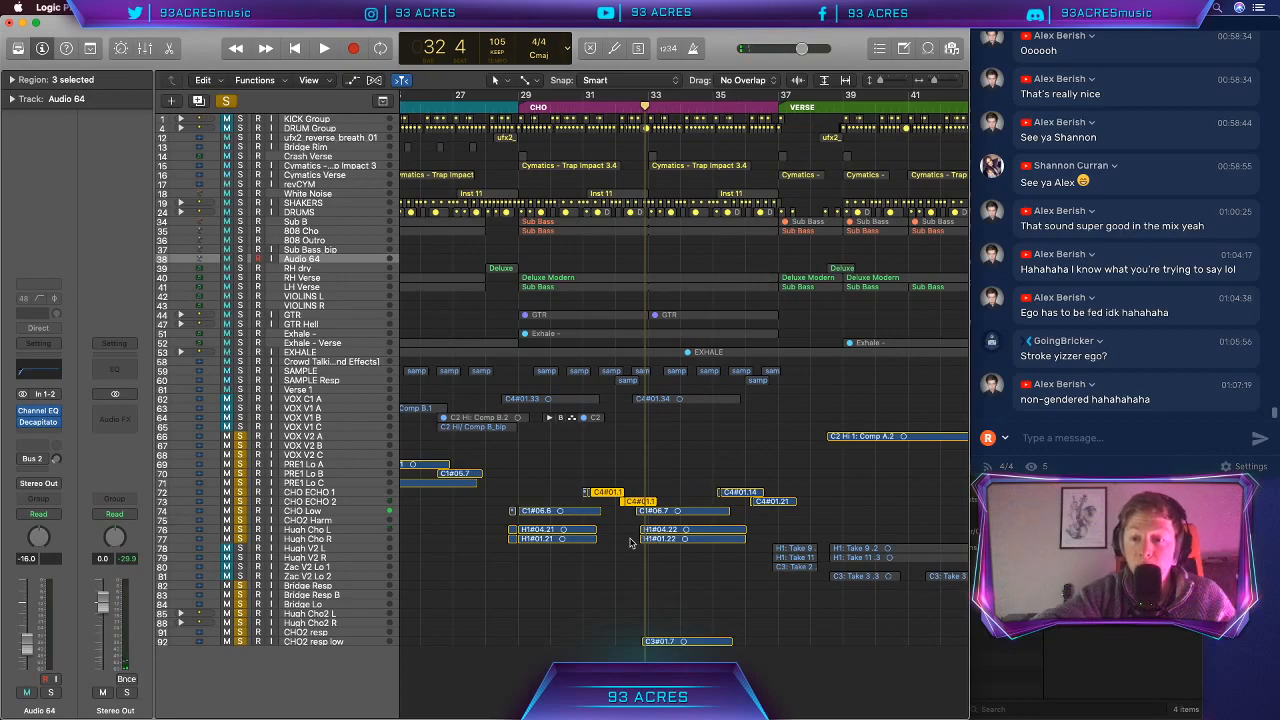
Step: Highlight the CHO ECHO and CHO2 resp regions around bar 63 of the final chorus for comparison, and clear the selection
scroll(630, 543, "right", 15)
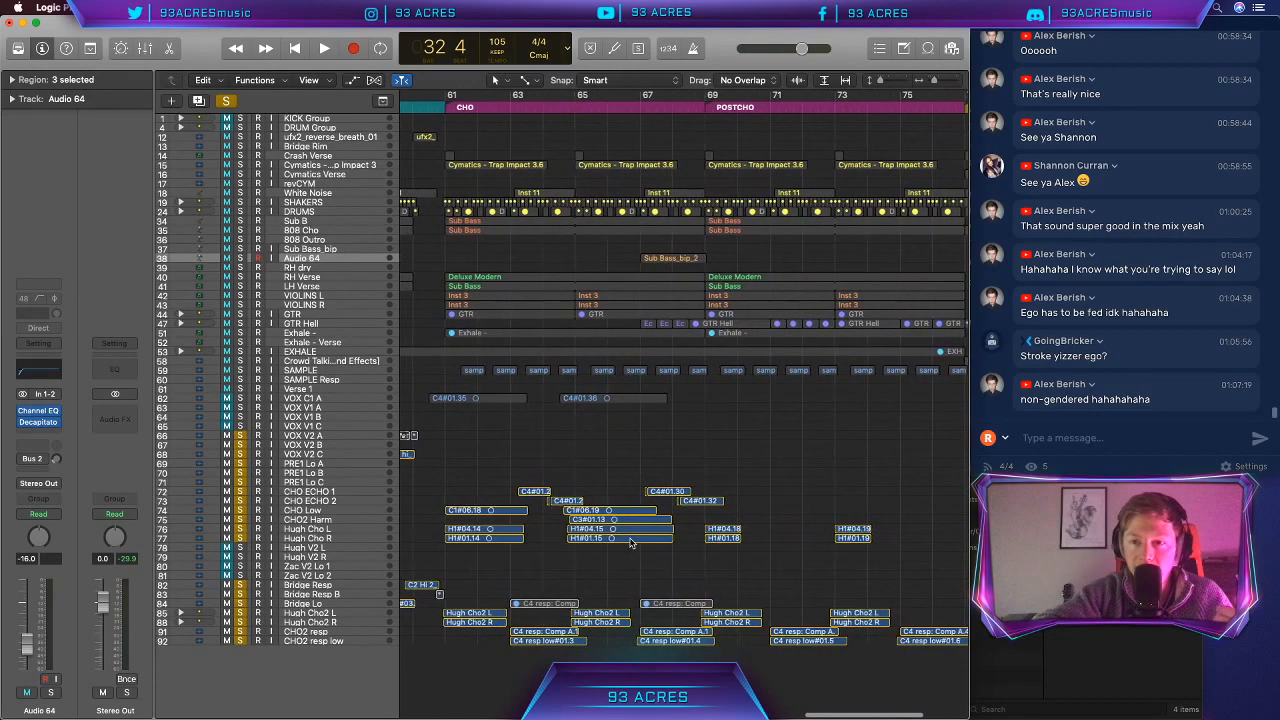
left_click_drag(531, 544, 558, 656)
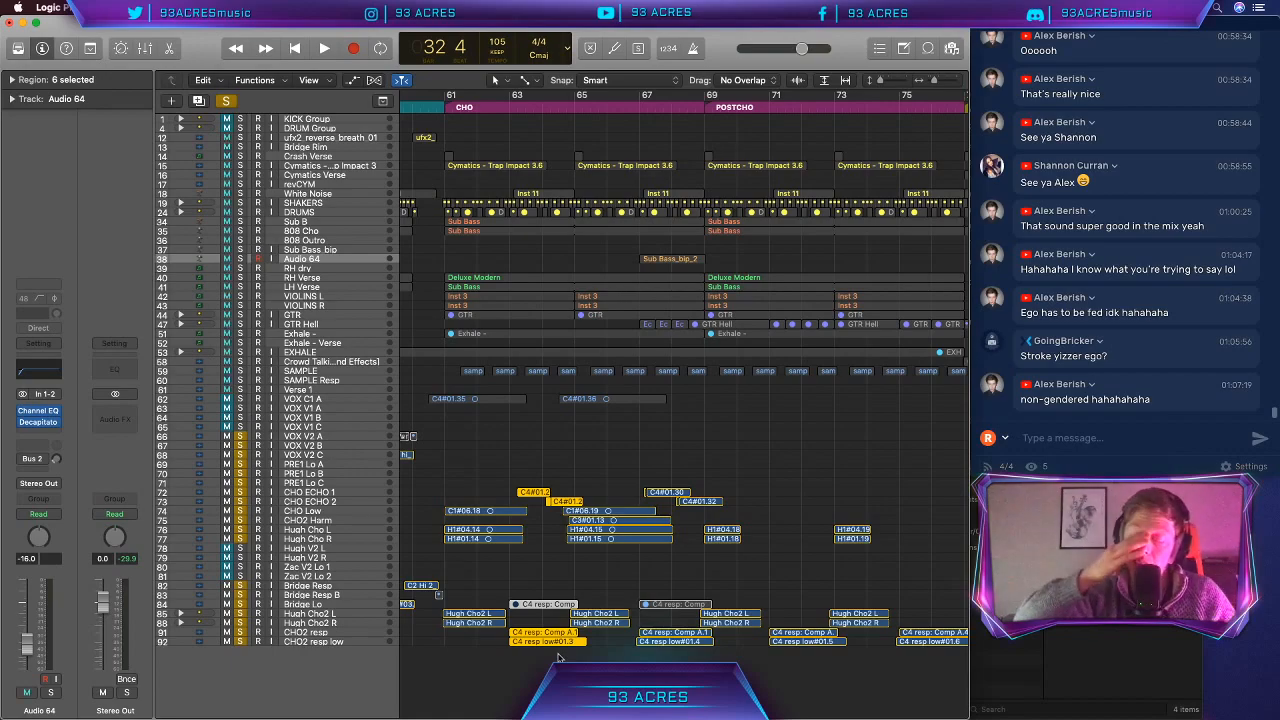
scroll(558, 656, "left", 1)
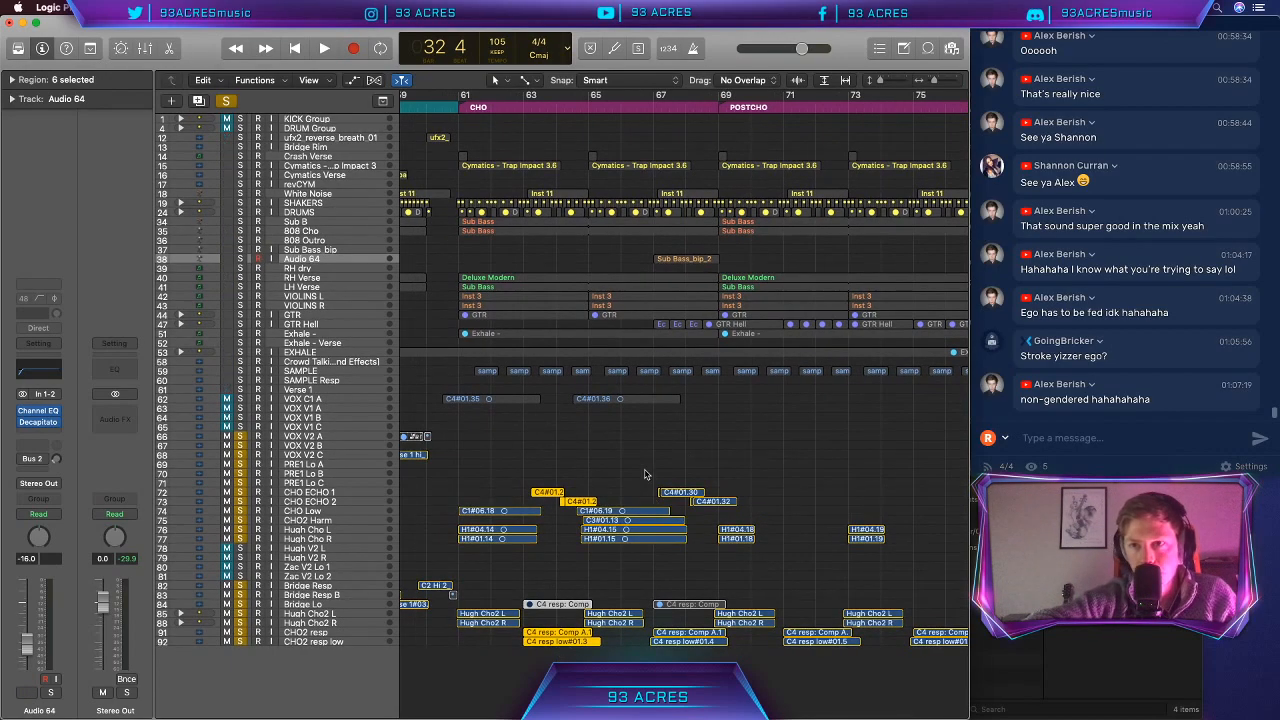
left_click(604, 486)
Step: Replay the final chorus vocals from bar 61, adding VOX C1 A, the crowd talking track and both SAMPLE tracks to the solos
scroll(604, 486, "left", 3)
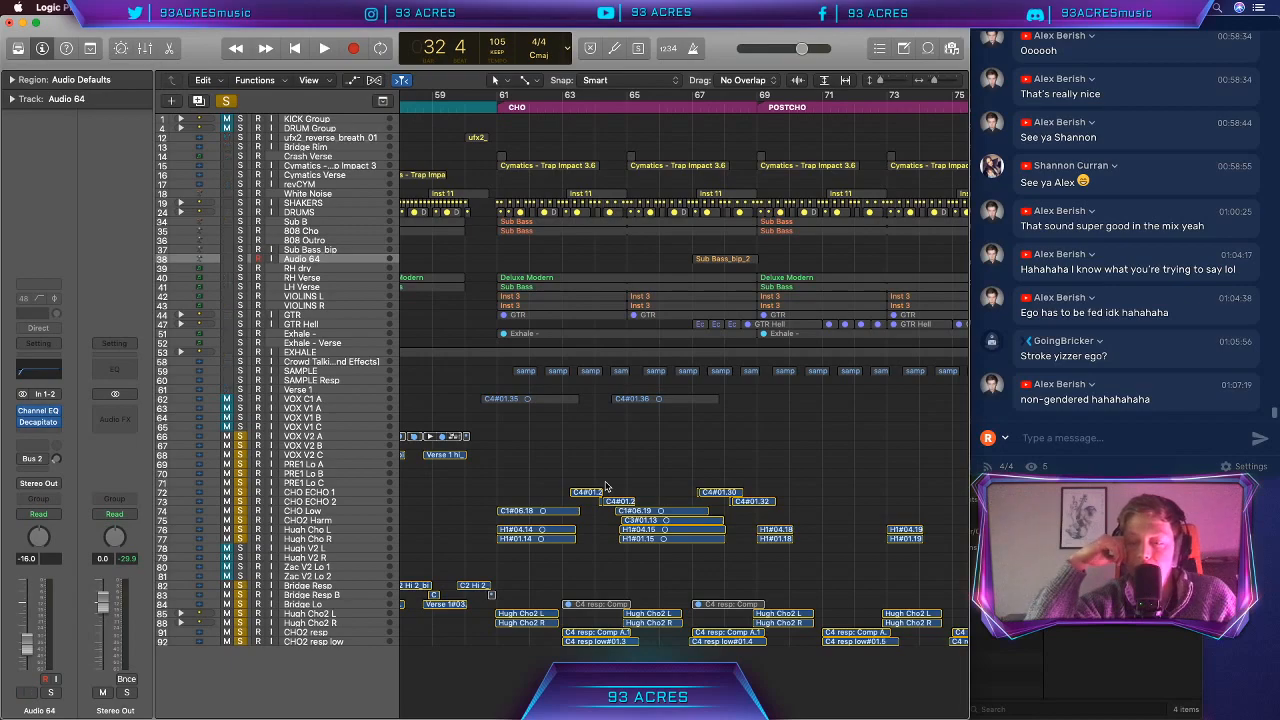
scroll(607, 468, "right", 1)
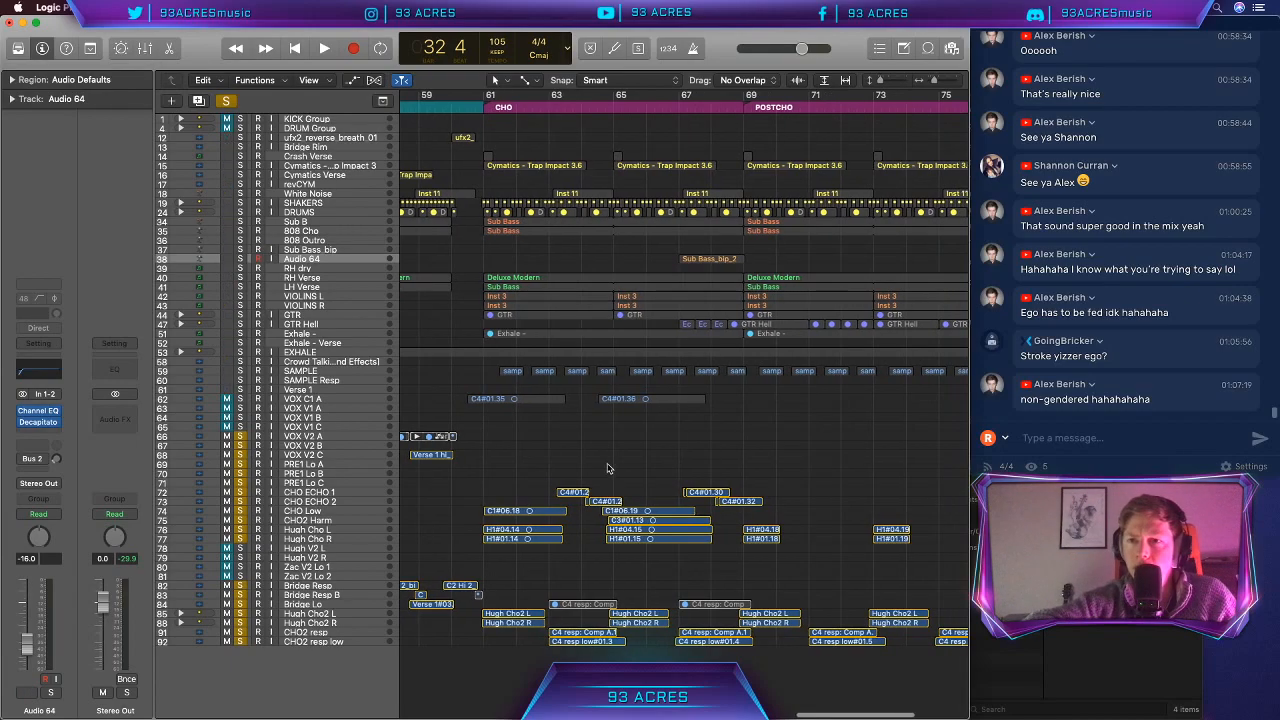
scroll(607, 463, "right", 2)
scroll(615, 434, "right", 1)
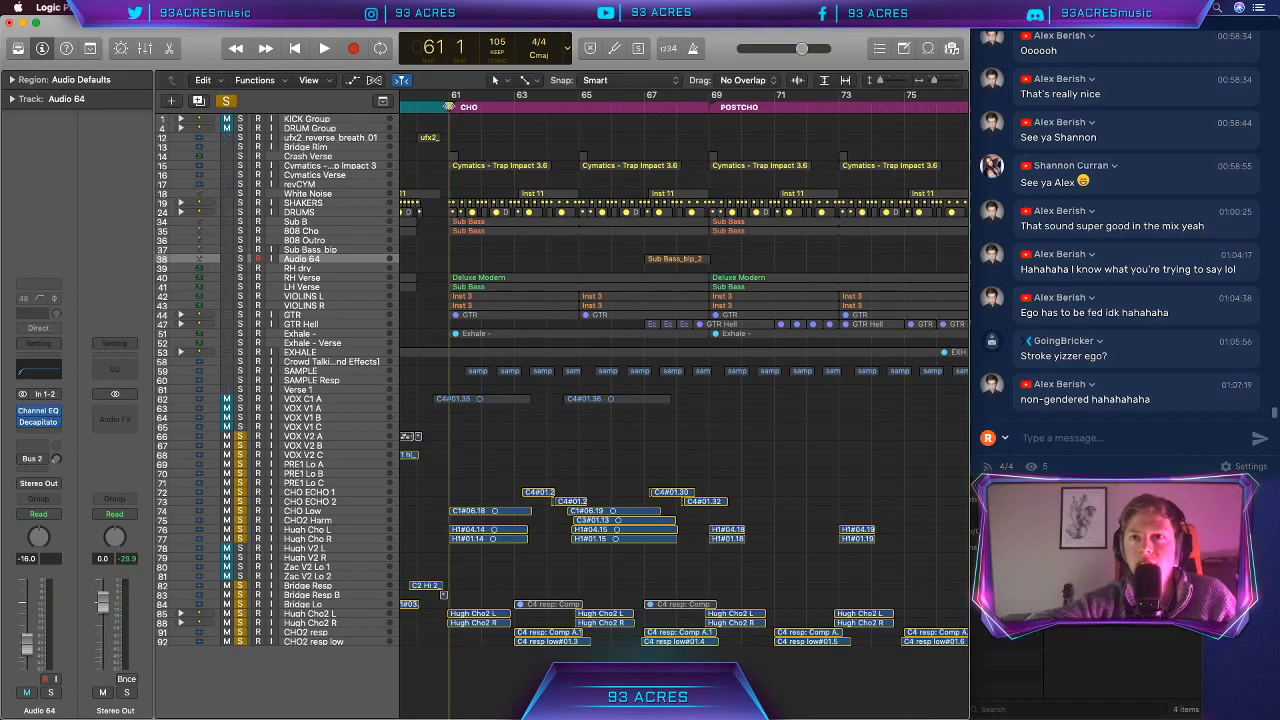
key("space")
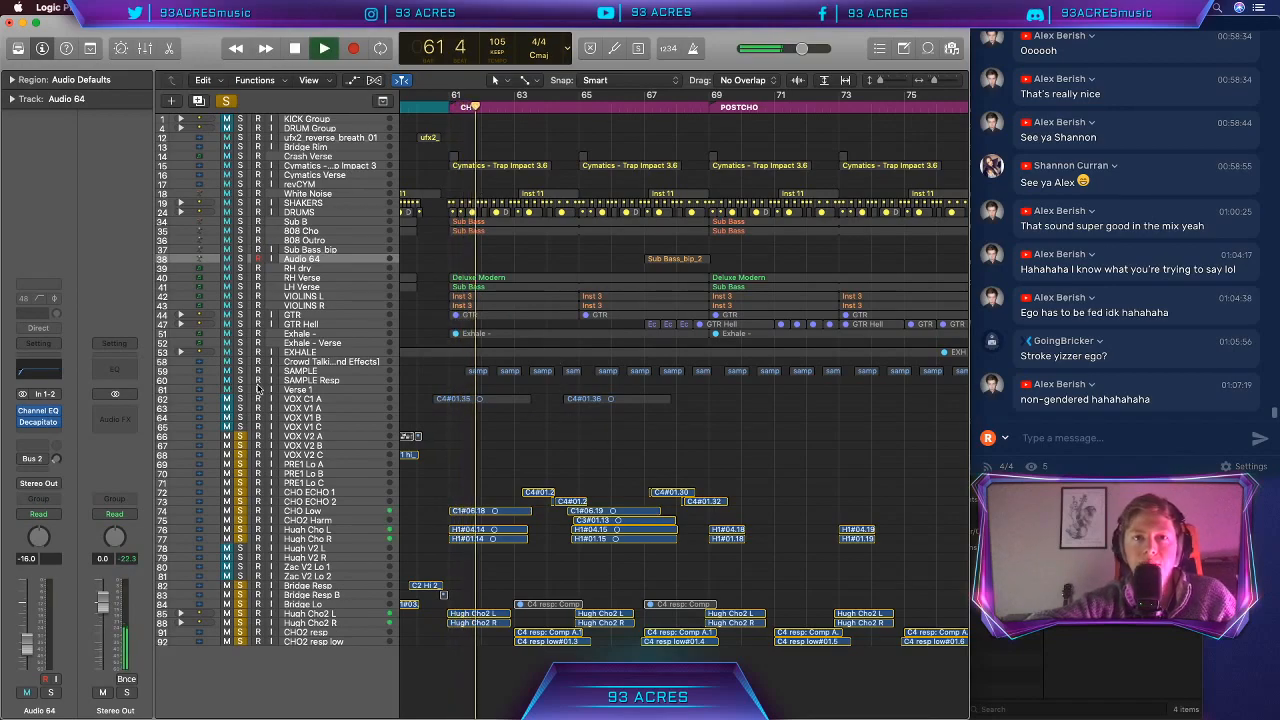
left_click(240, 399)
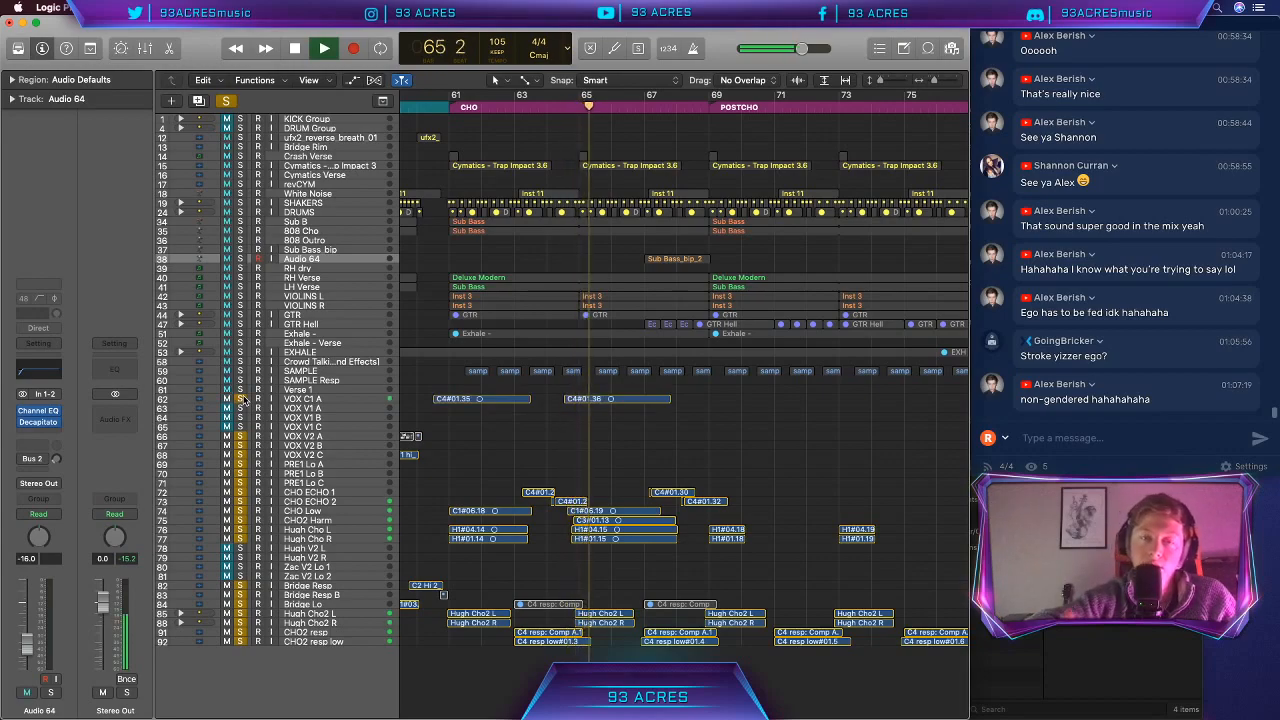
left_click_drag(241, 362, 241, 380)
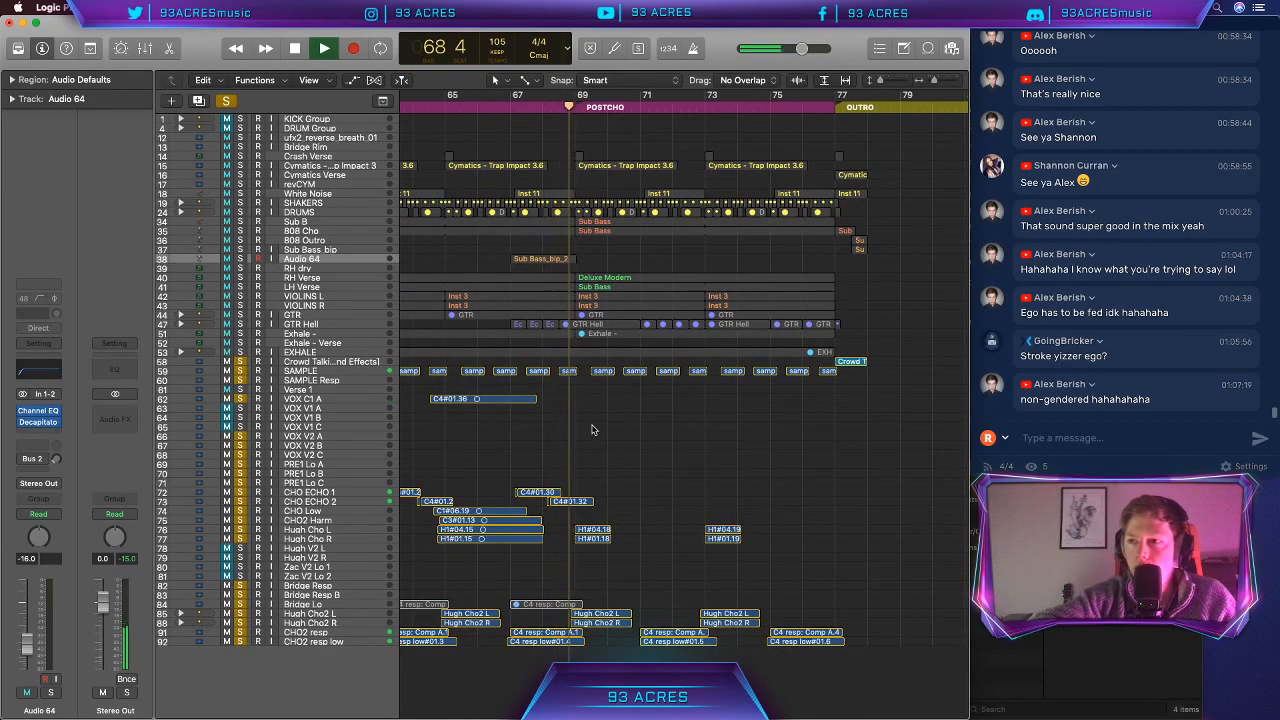
key("space")
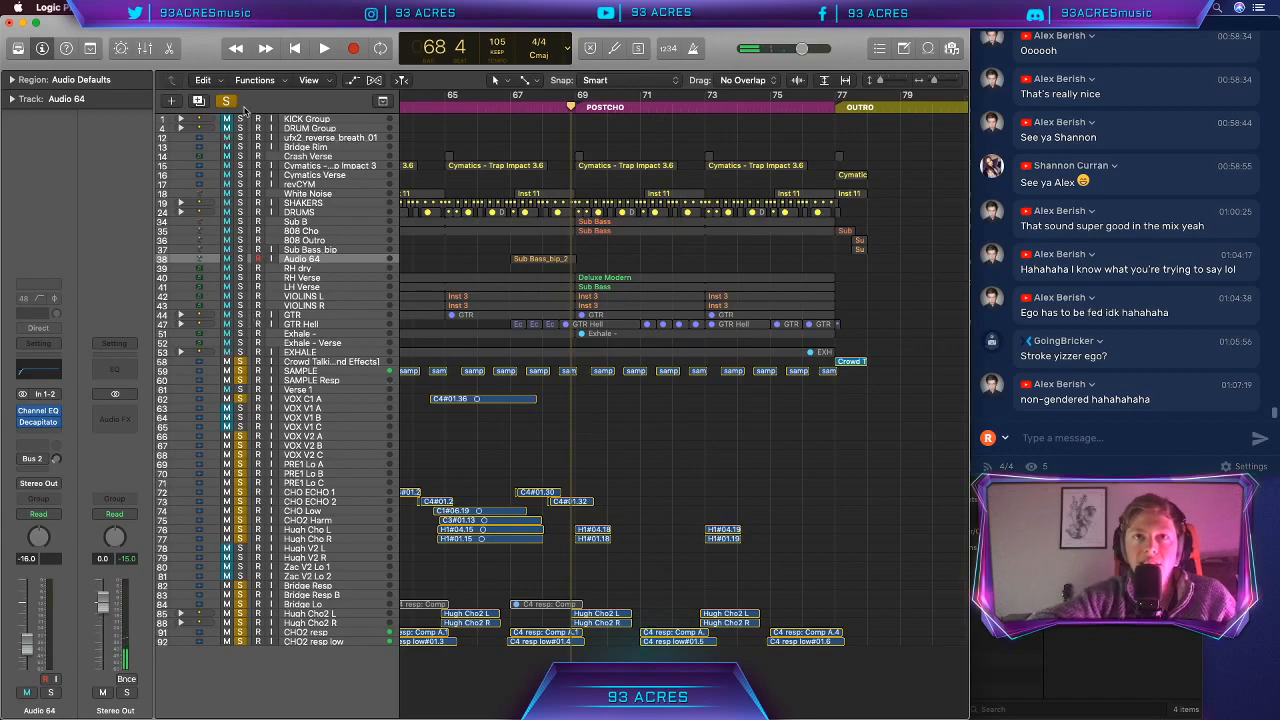
Step: Clear all track solos and solo only the GTR Hell track
left_click(227, 101)
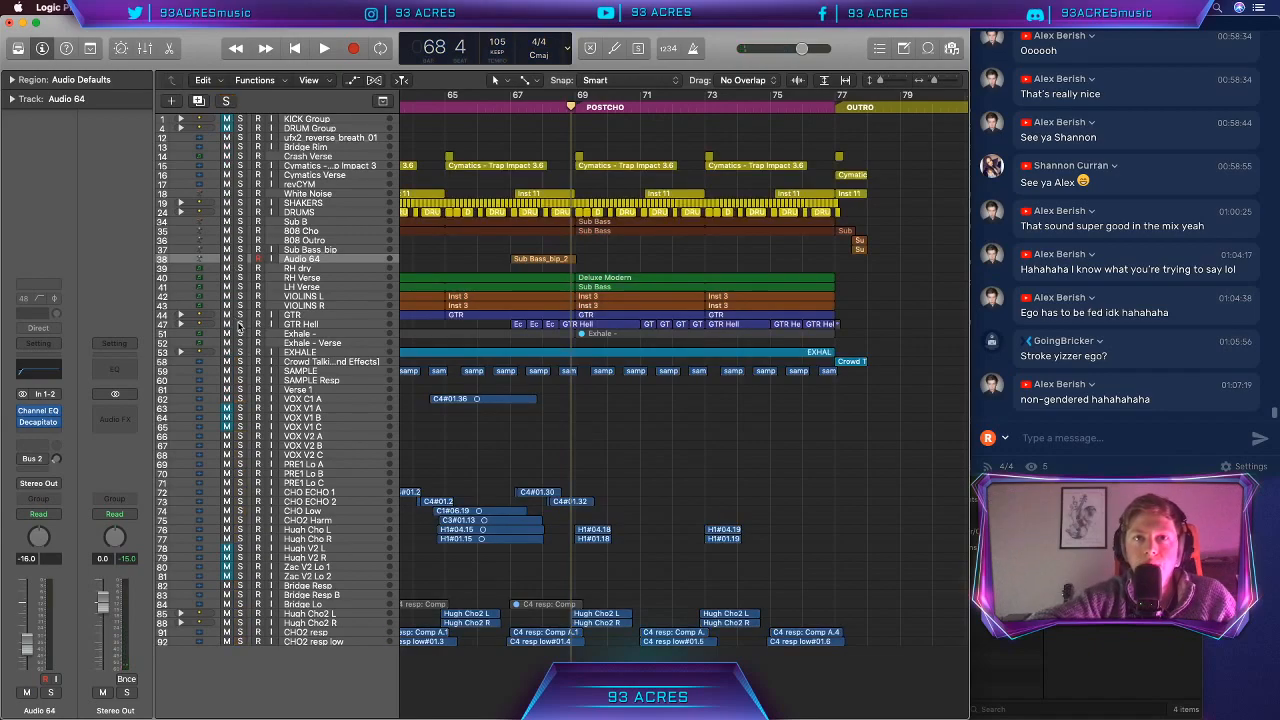
left_click(240, 325)
left_click(240, 316)
left_click(240, 316)
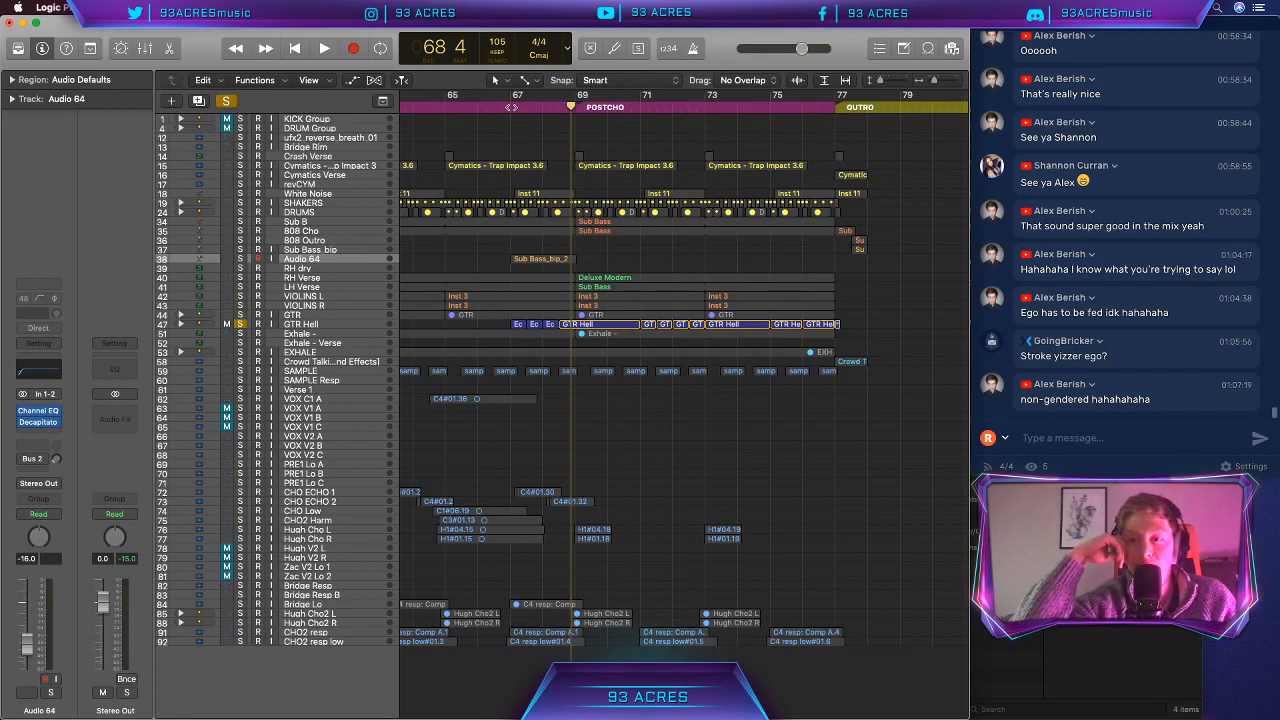
Step: Add the GTR track to the soloed GTR Hell and play both guitars from bar 61 of the final chorus
scroll(511, 107, "left", 3)
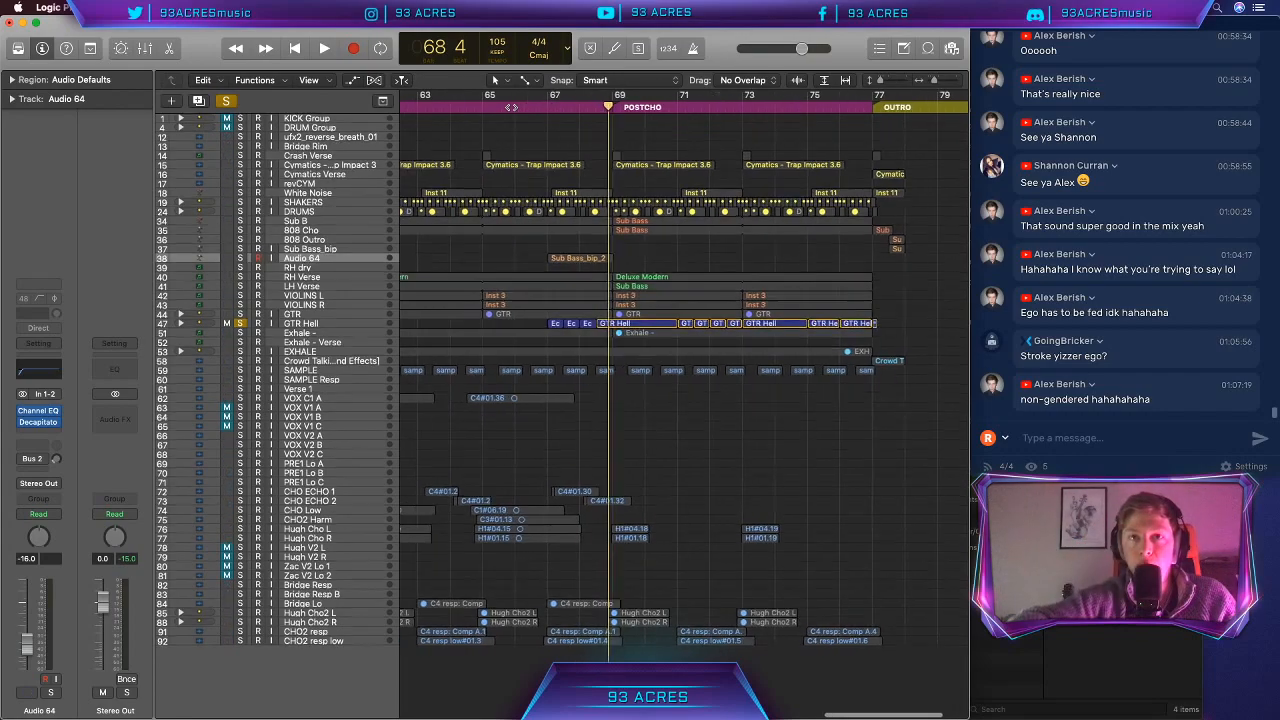
left_click(240, 315)
scroll(543, 160, "left", 10)
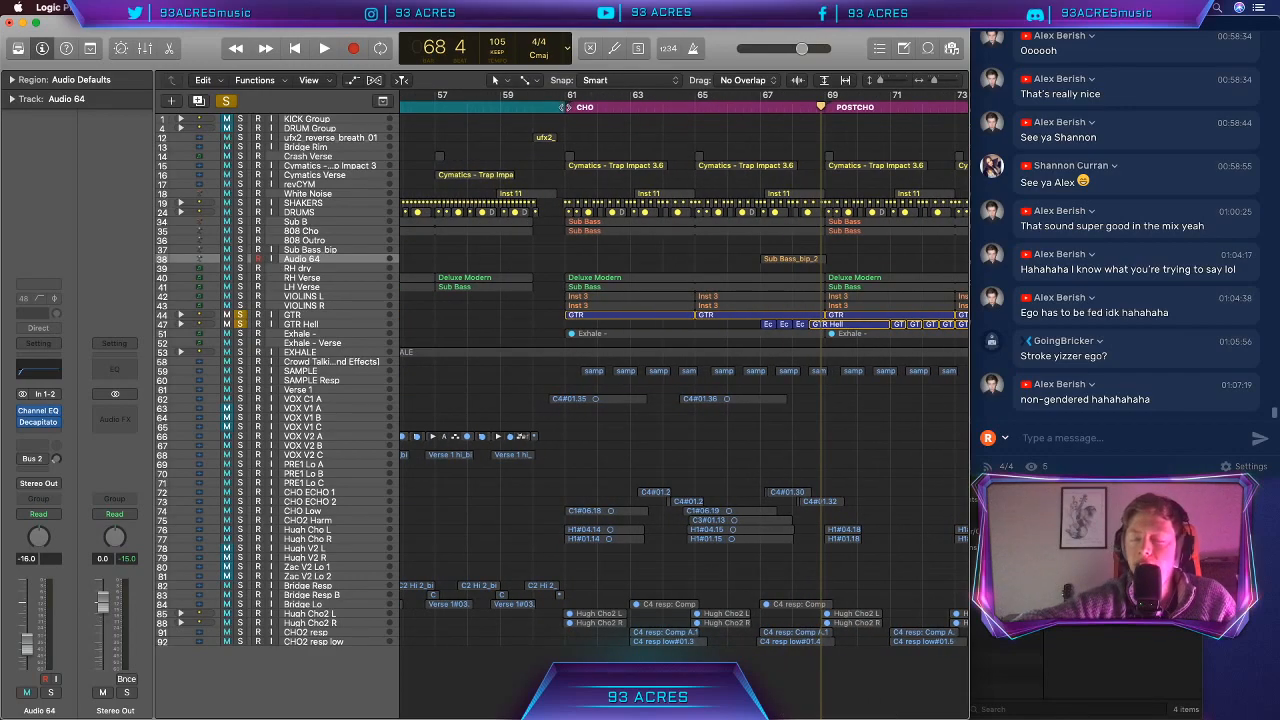
left_click(566, 107)
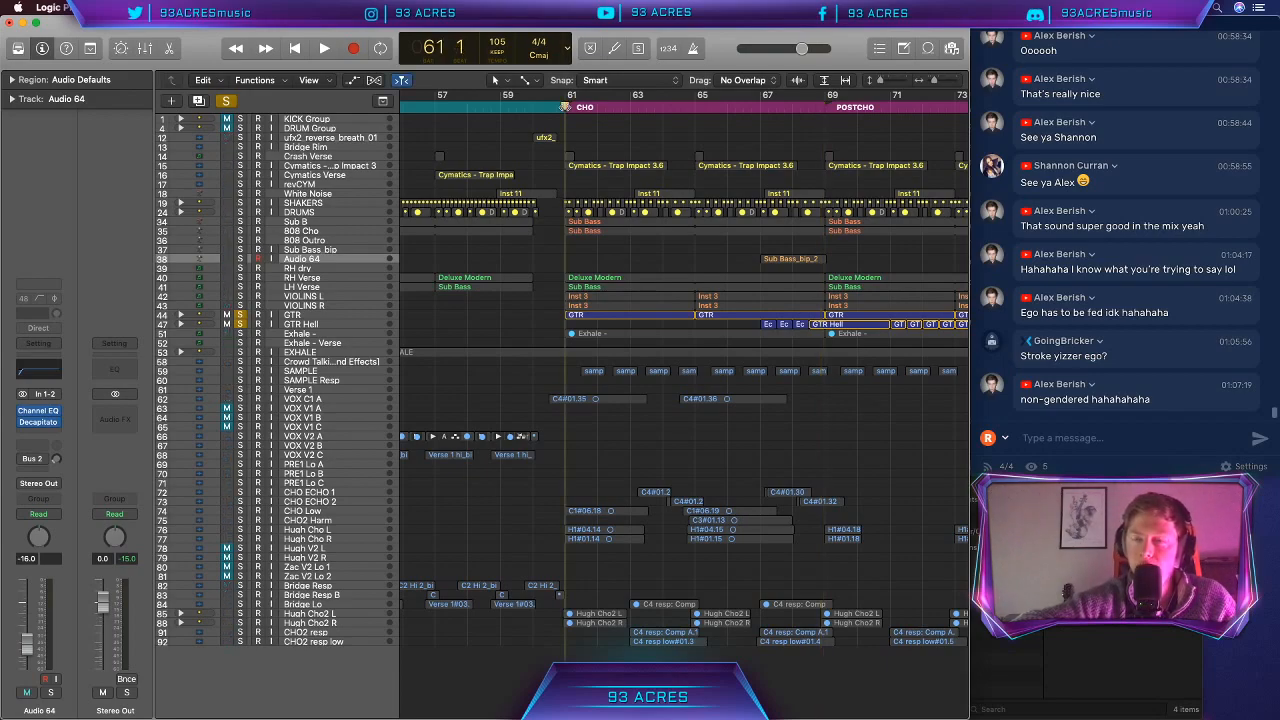
key("space")
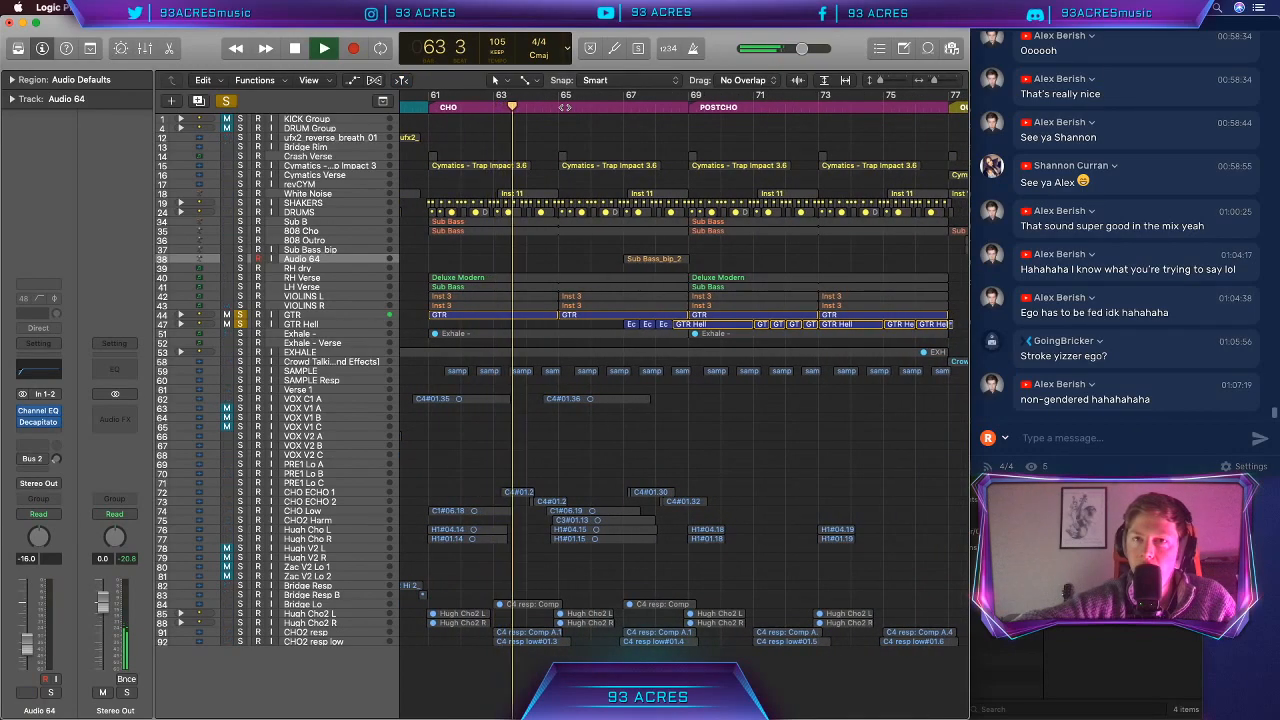
key("space")
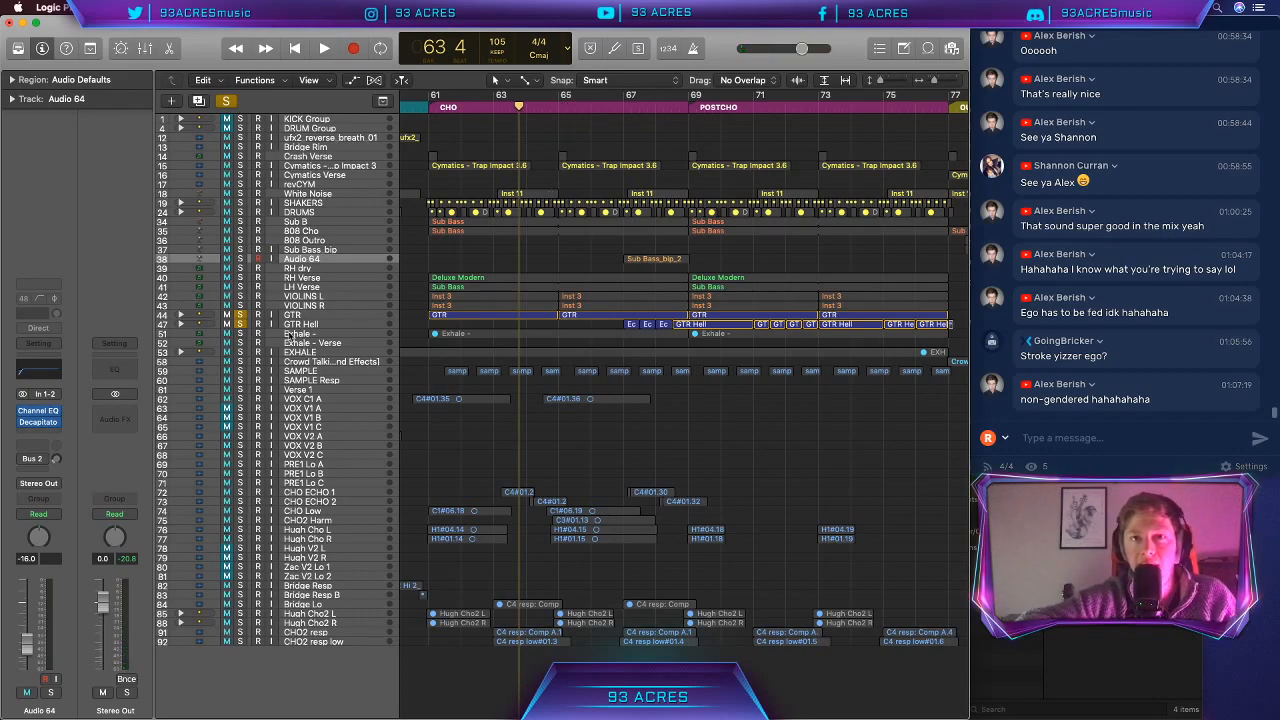
Step: Play the GTR Hell track on its own from bar 67, leading into the post-chorus
scroll(546, 131, "right", 5)
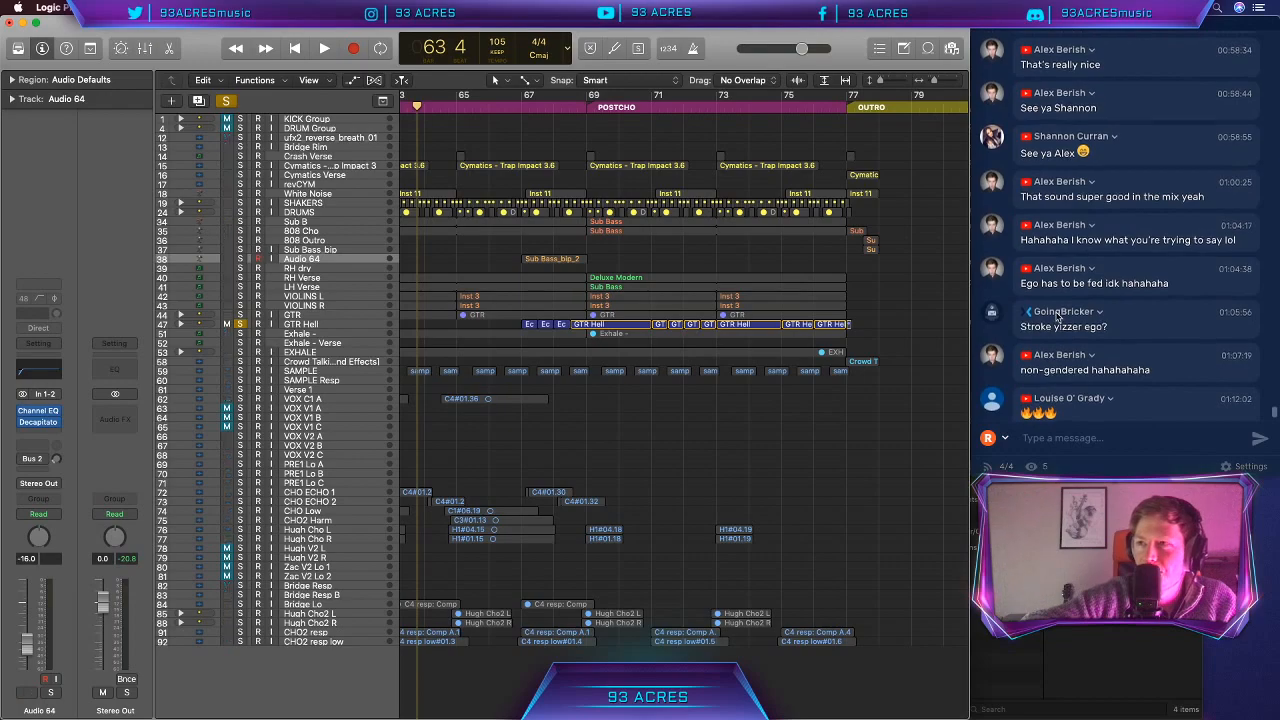
scroll(1060, 312, "up", 4)
scroll(1057, 315, "up", 2)
scroll(1057, 315, "down", 6)
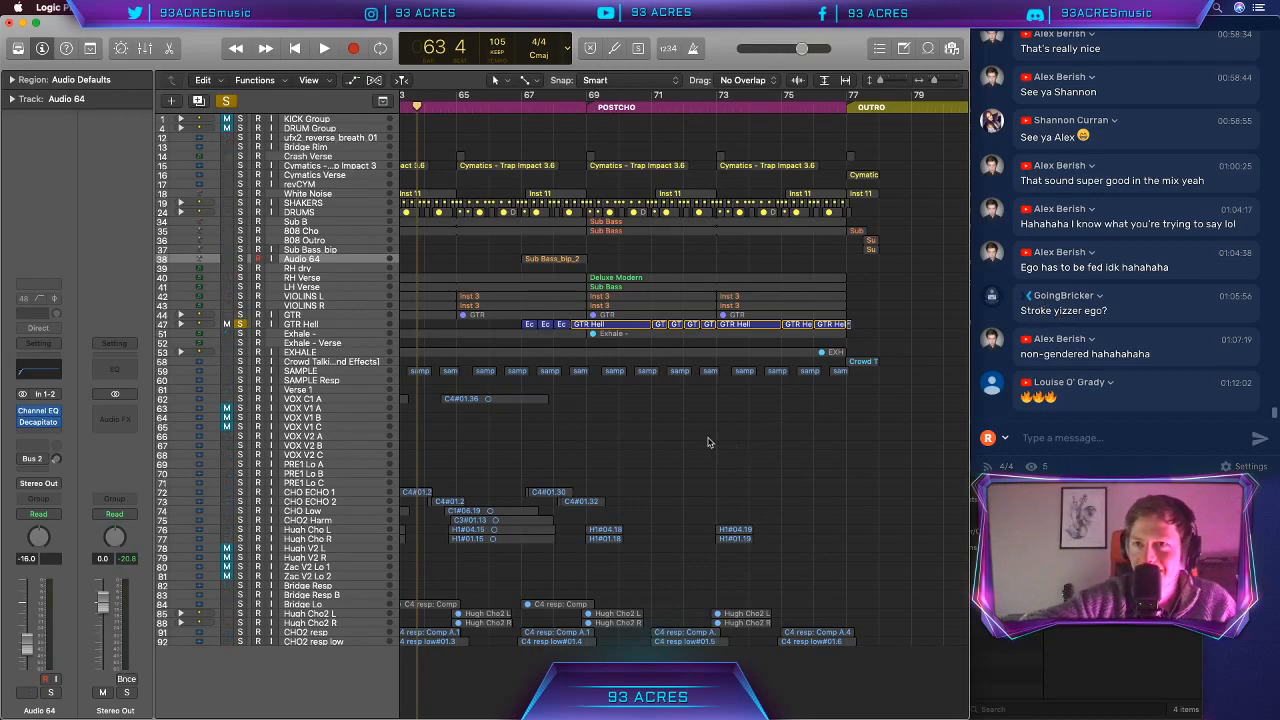
scroll(710, 443, "left", 2)
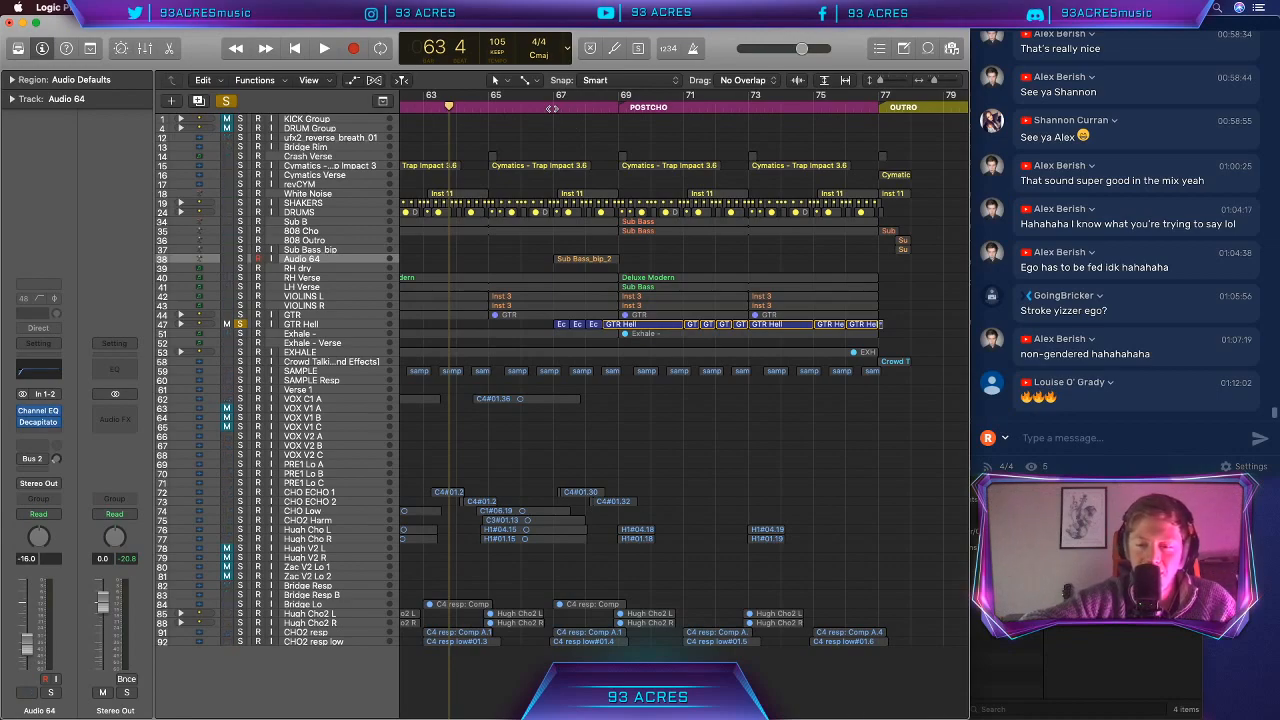
left_click(552, 108)
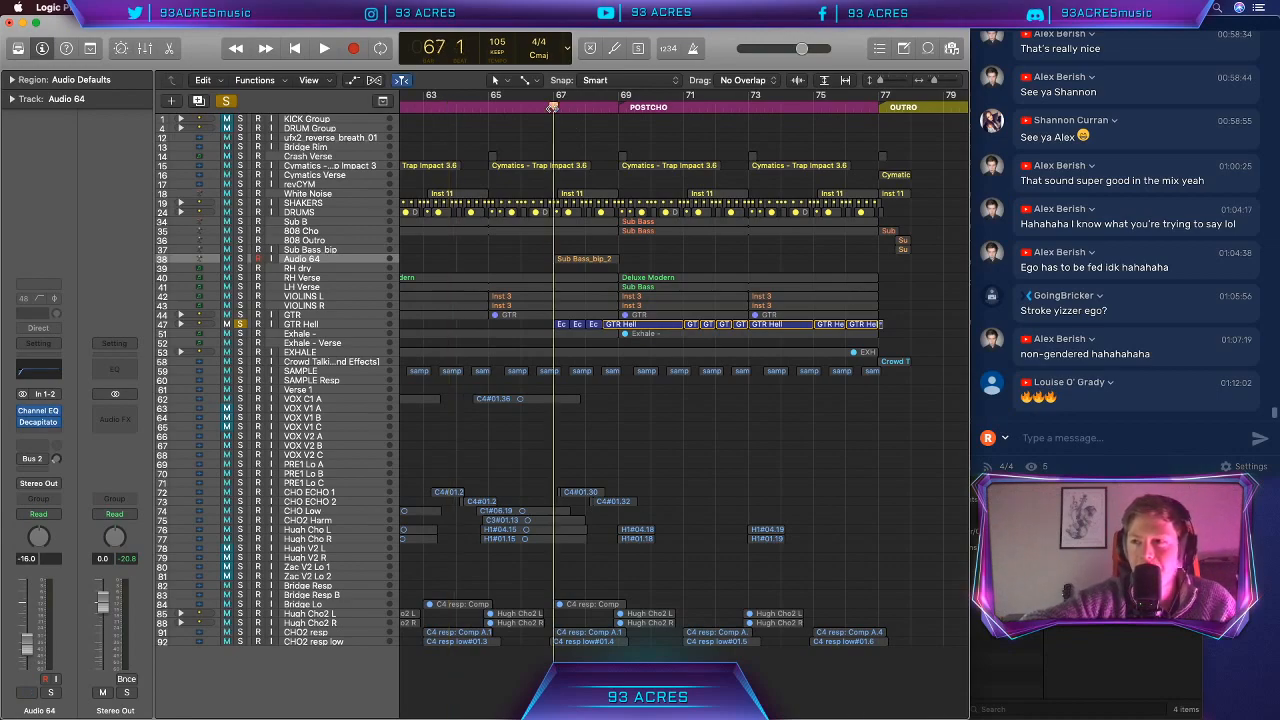
key("space")
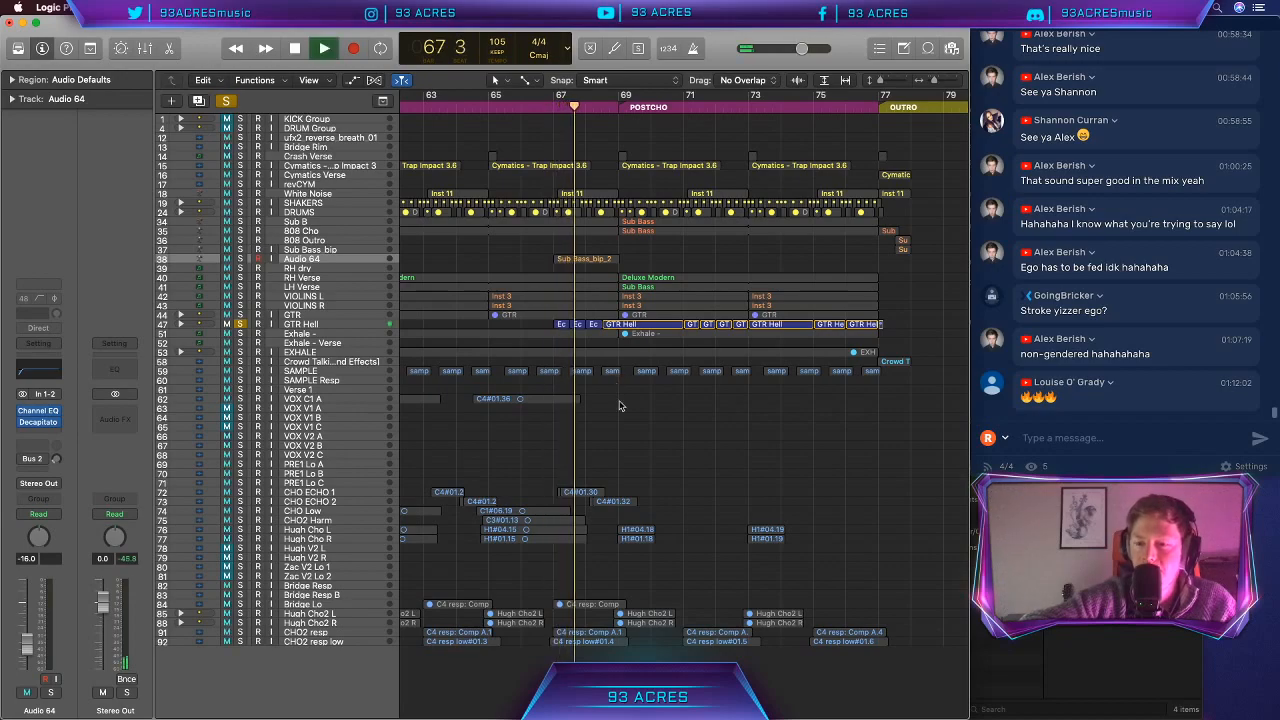
Step: Show track automation, expand the GTR Hell stack and select its Echo Stack Hell1 track while the post-chorus plays out
left_click(301, 325)
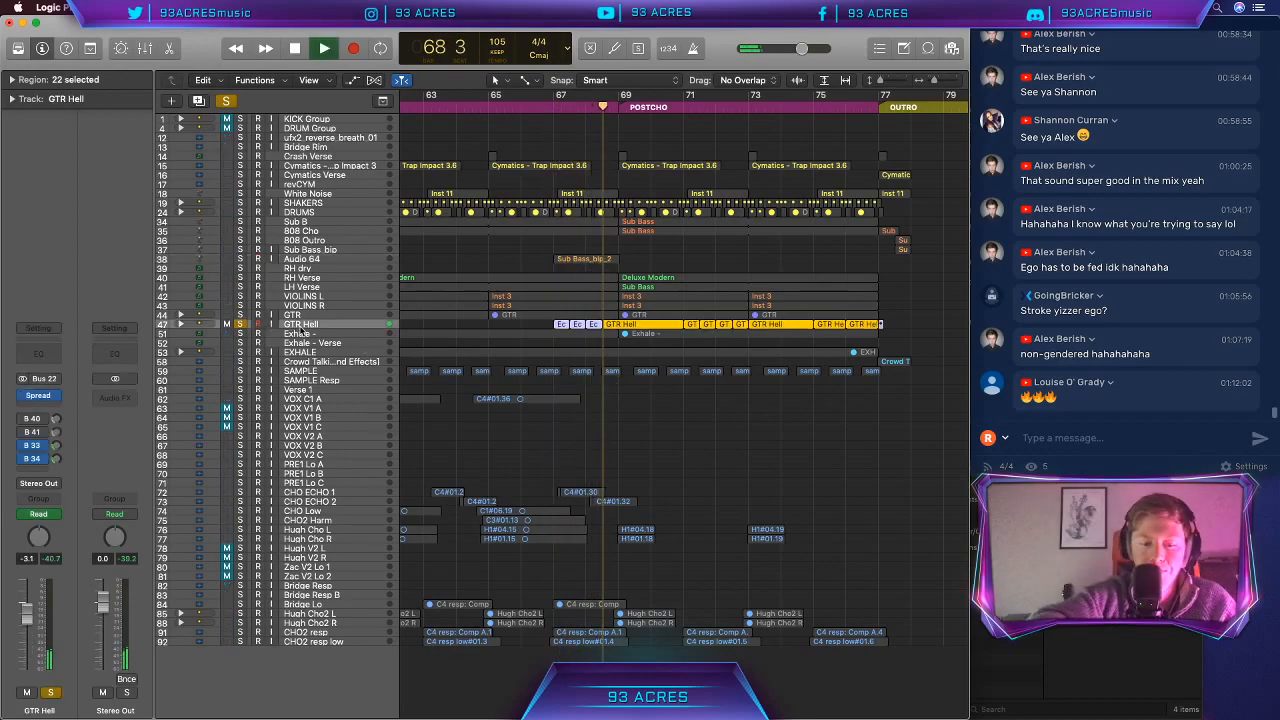
key("a")
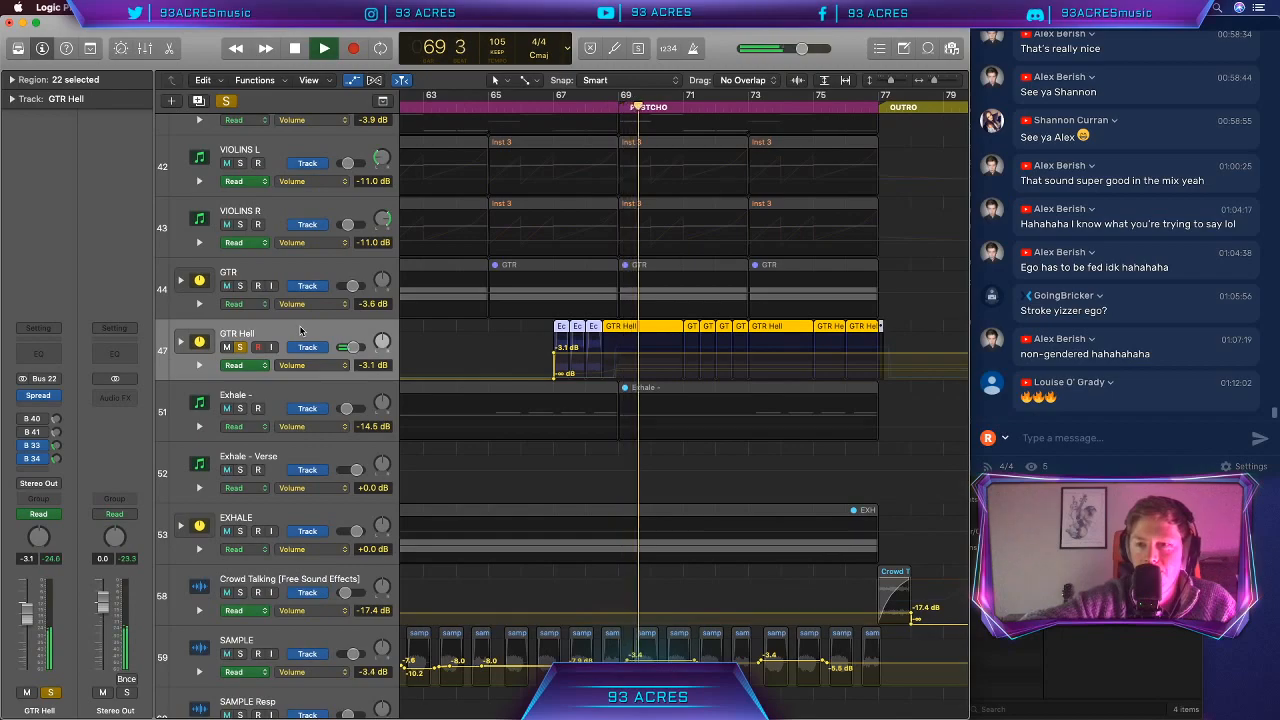
left_click(181, 341)
scroll(440, 447, "down", 3)
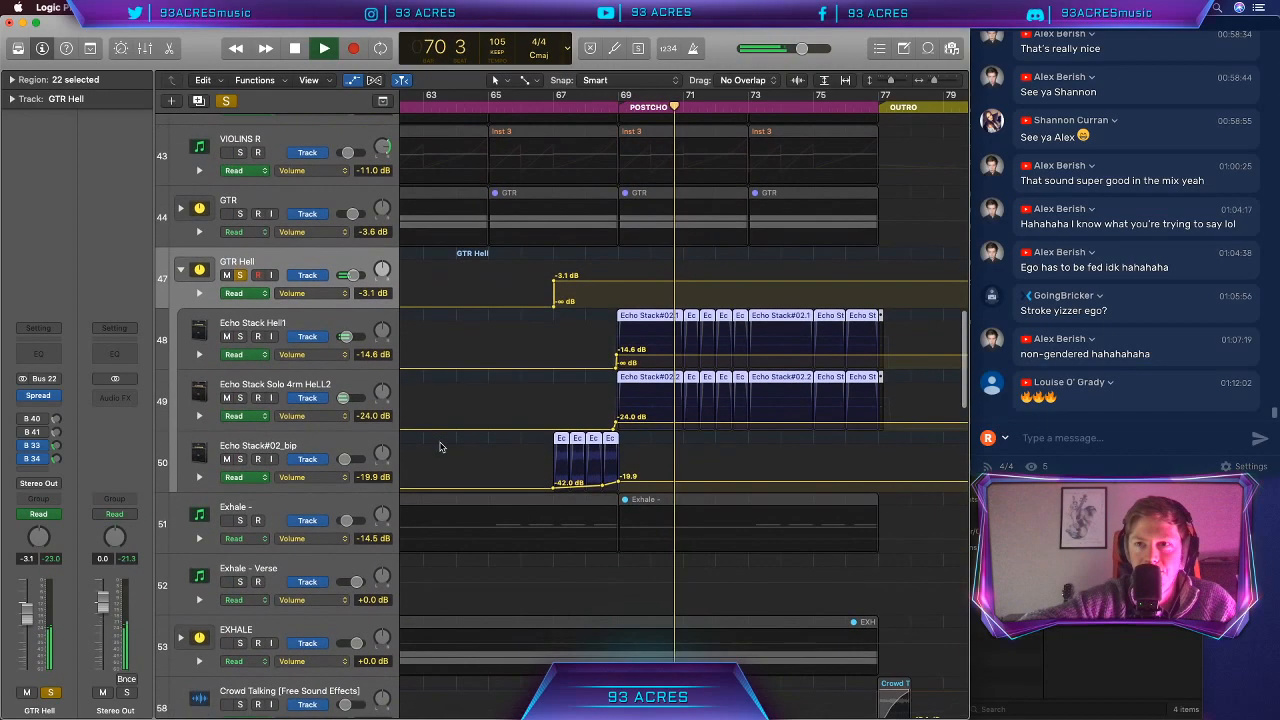
left_click(337, 327)
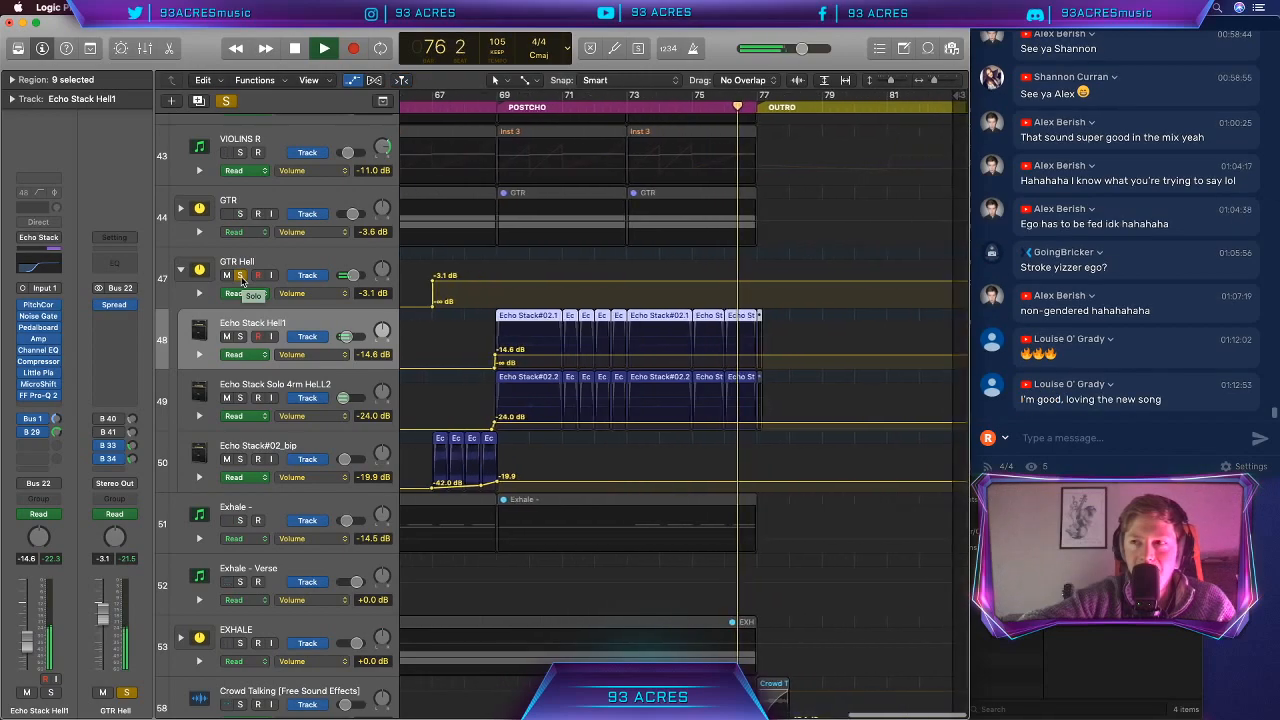
key("space")
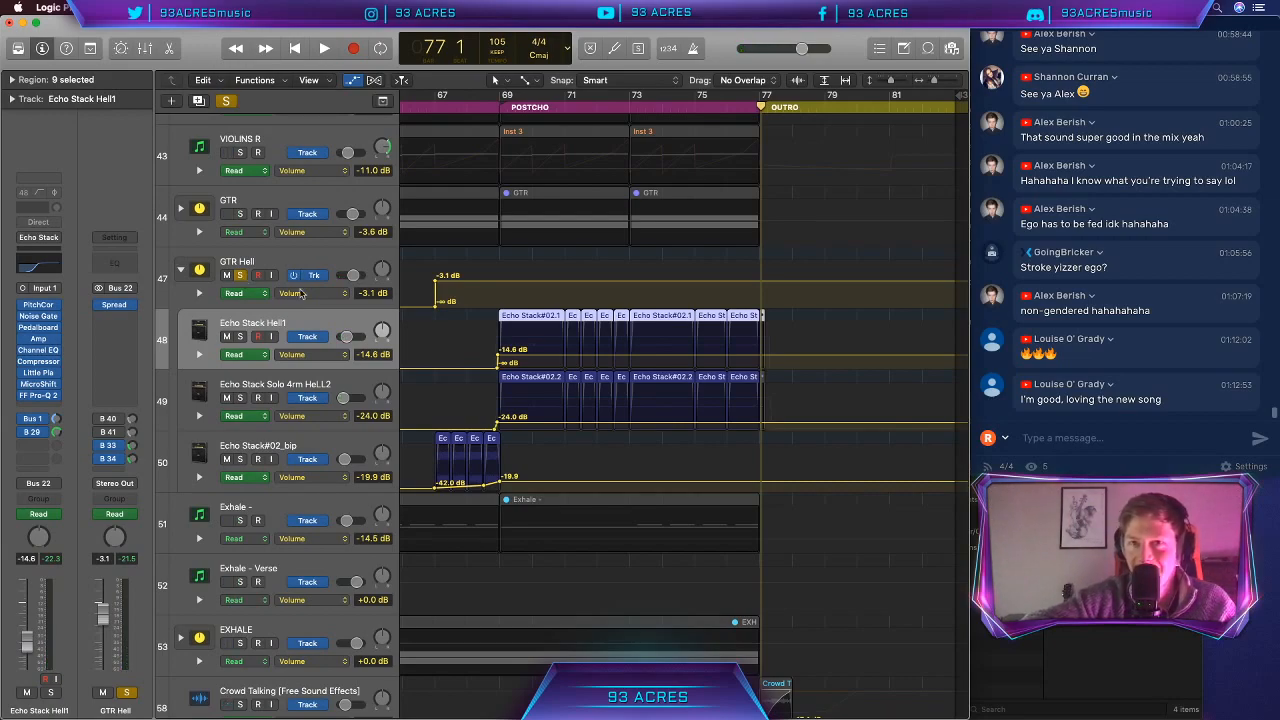
Step: Move the solo from GTR Hell to Echo Stack Hell1 and play that guitar from bar 69
left_click(241, 277)
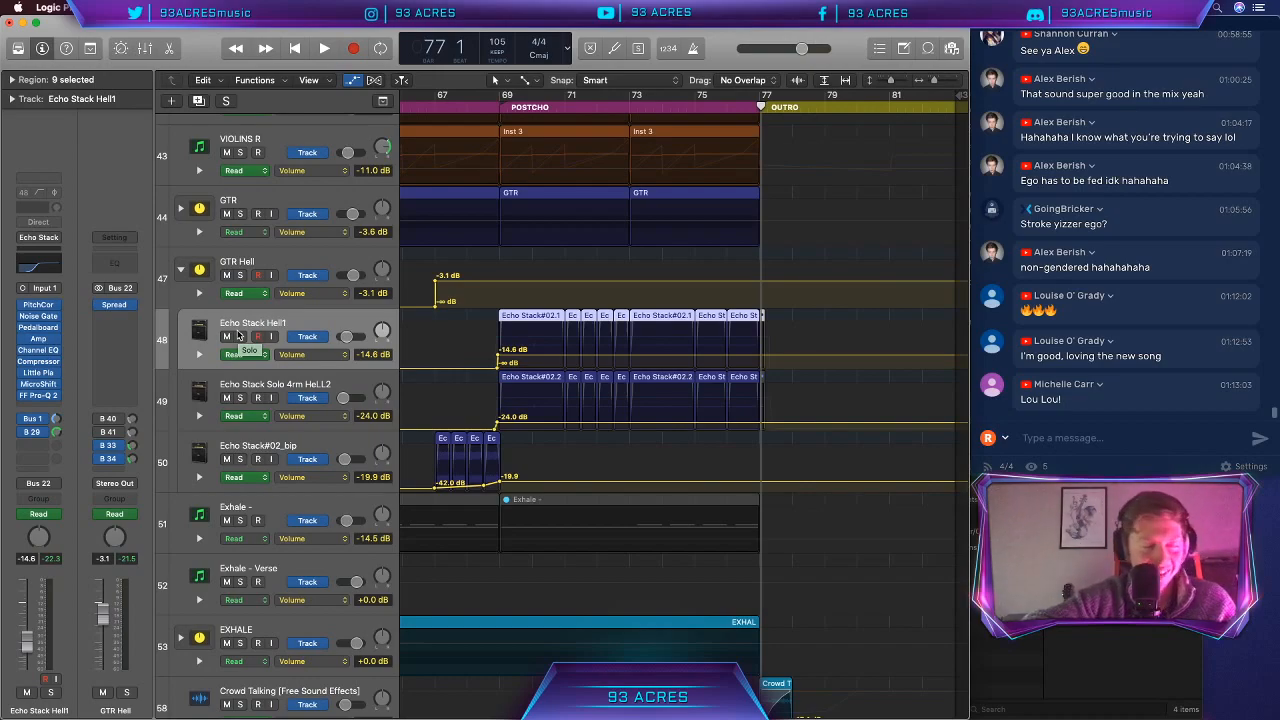
left_click(239, 336)
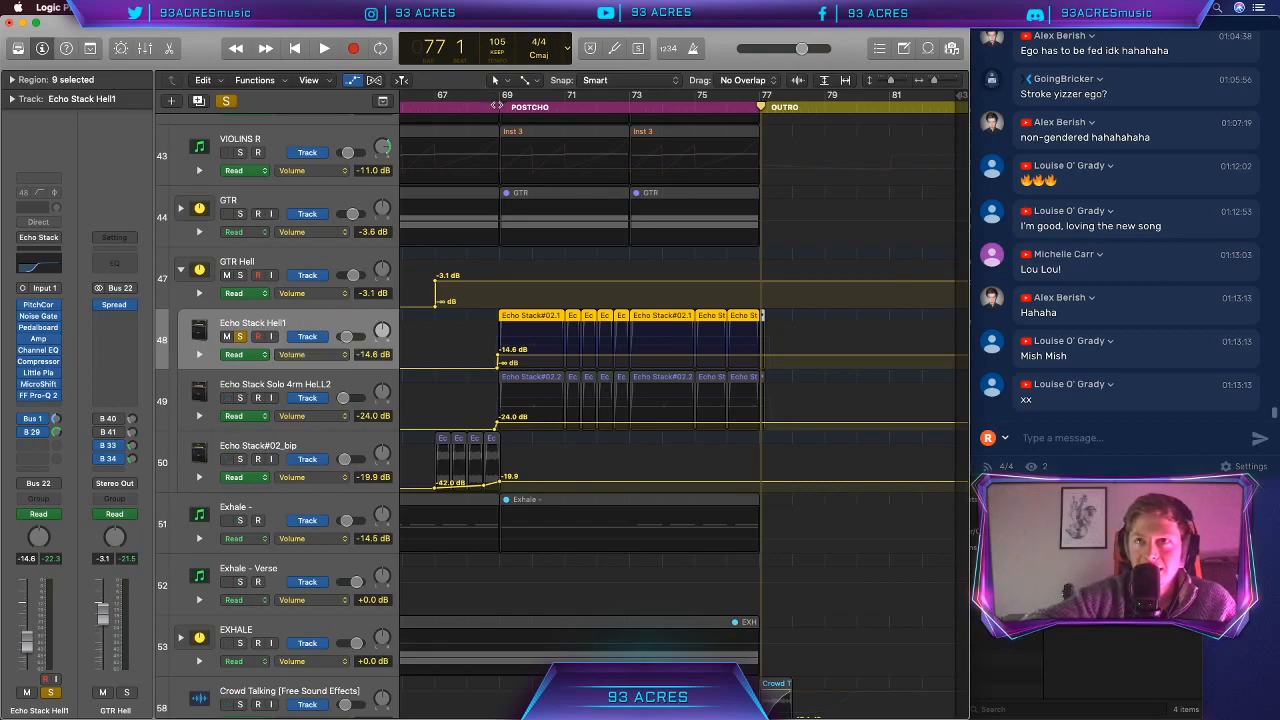
left_click(497, 105)
key("space")
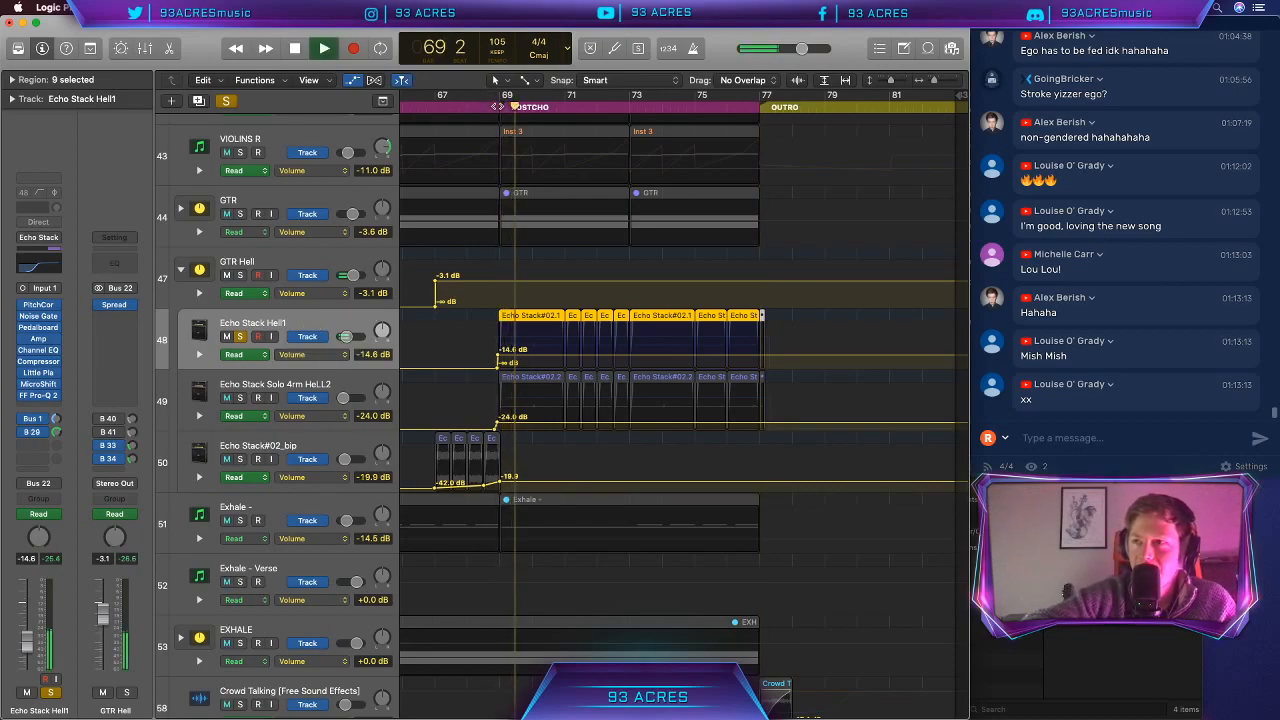
key("space")
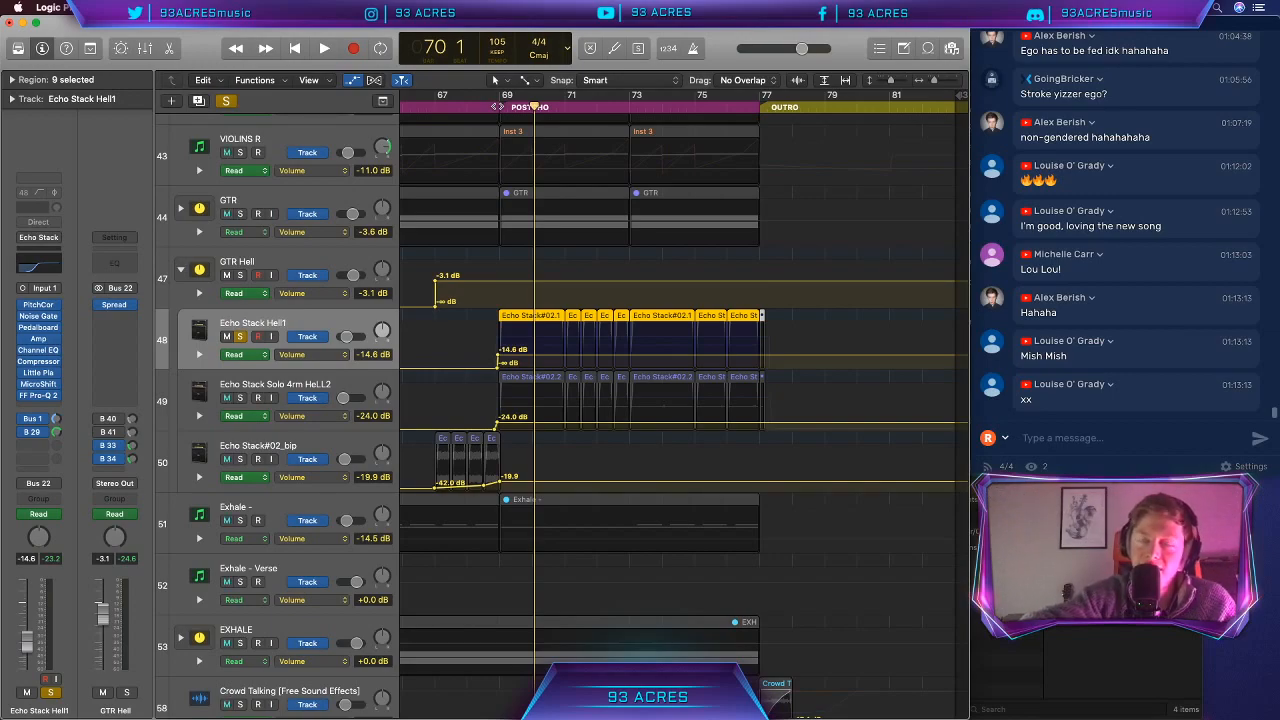
Step: Bypass every insert effect on Echo Stack Hell1, from PitchCor to FF Pro-Q 2, and play the dry guitar from bar 69
left_click(497, 106)
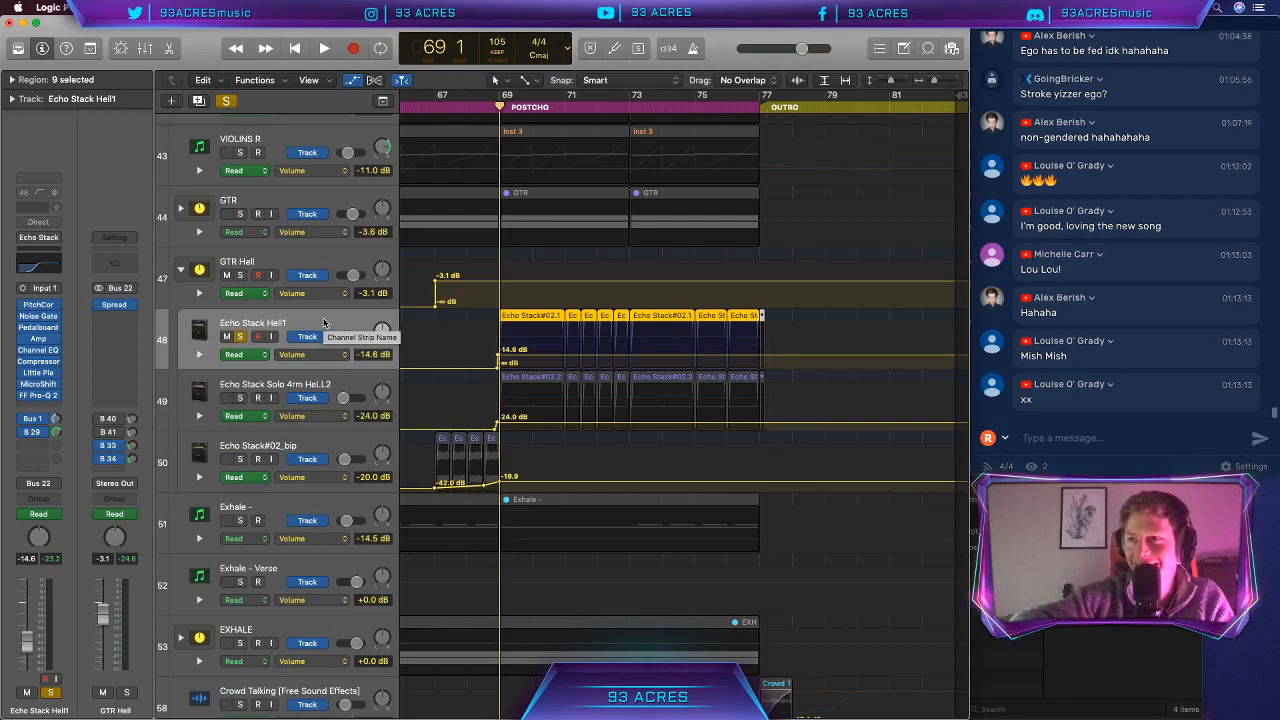
scroll(323, 322, "up", 1)
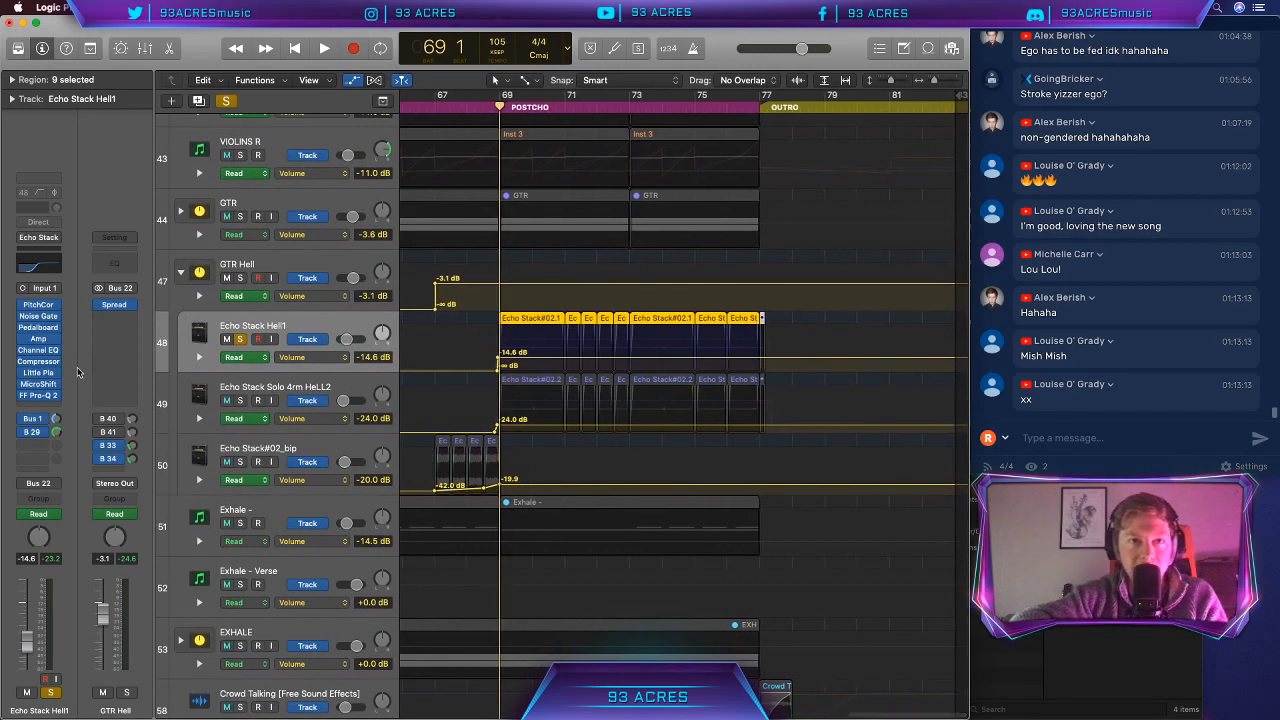
mouse_move(25, 397)
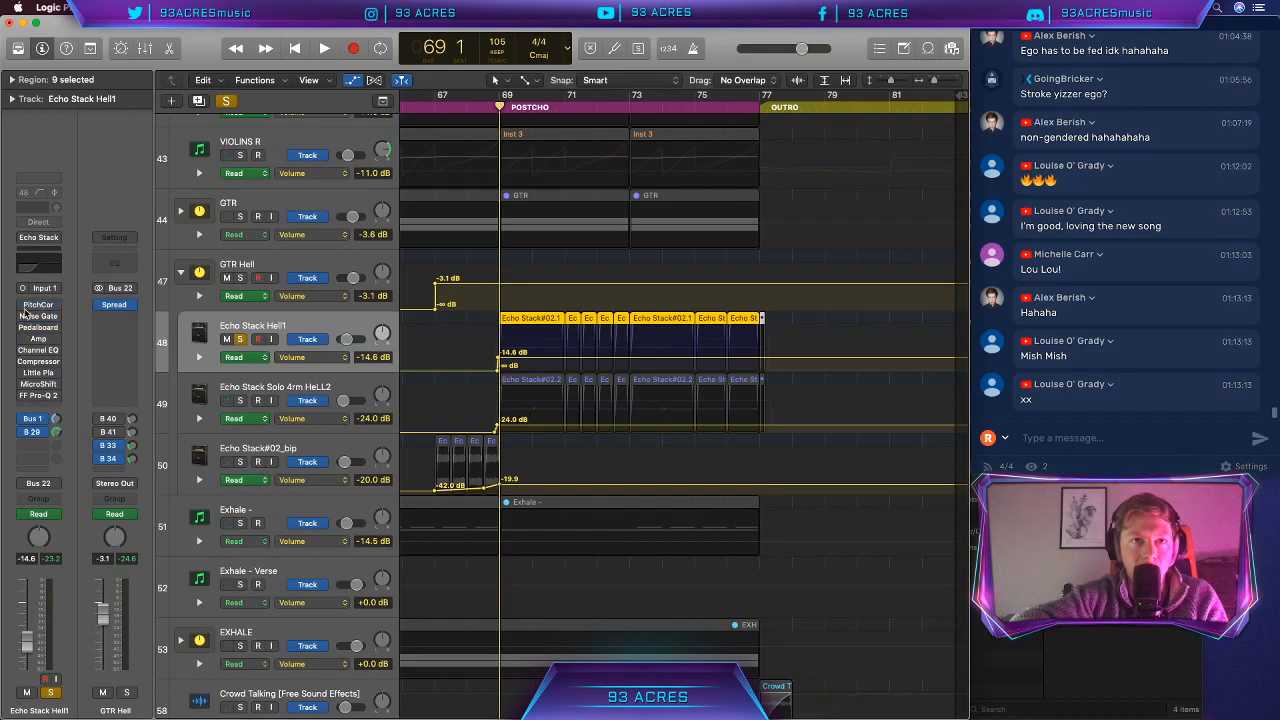
left_click(324, 48)
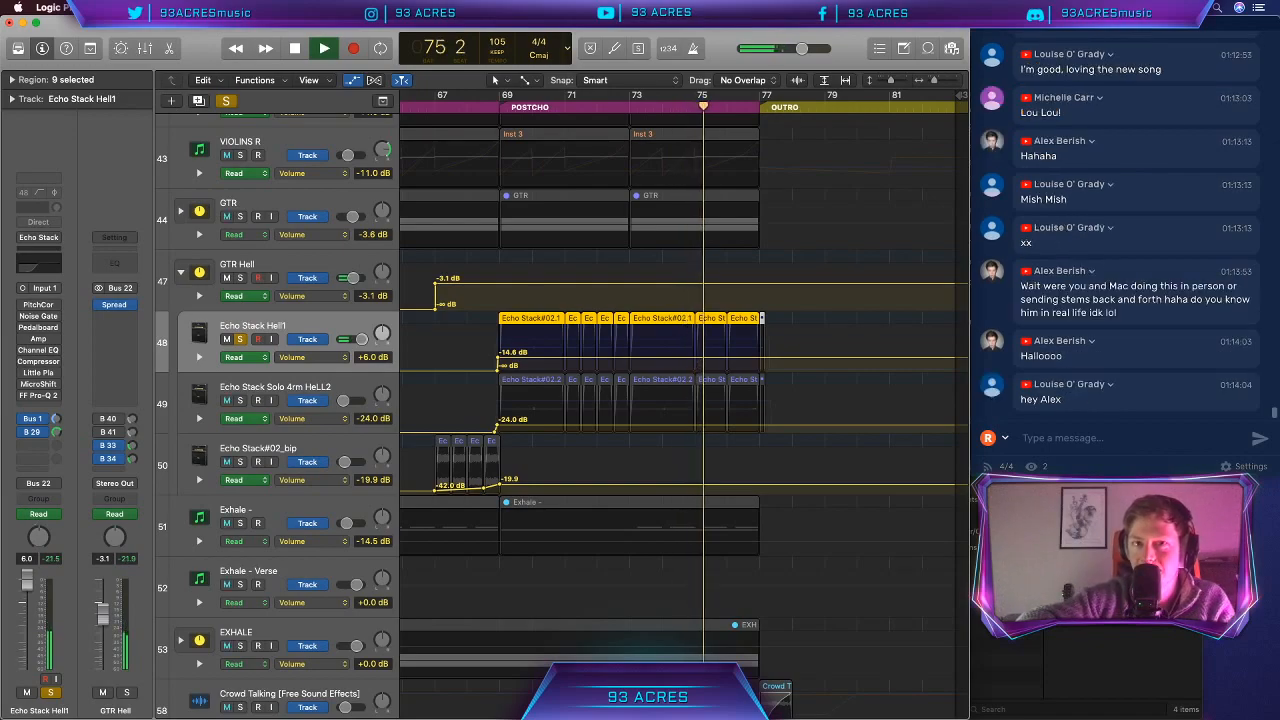
key("space")
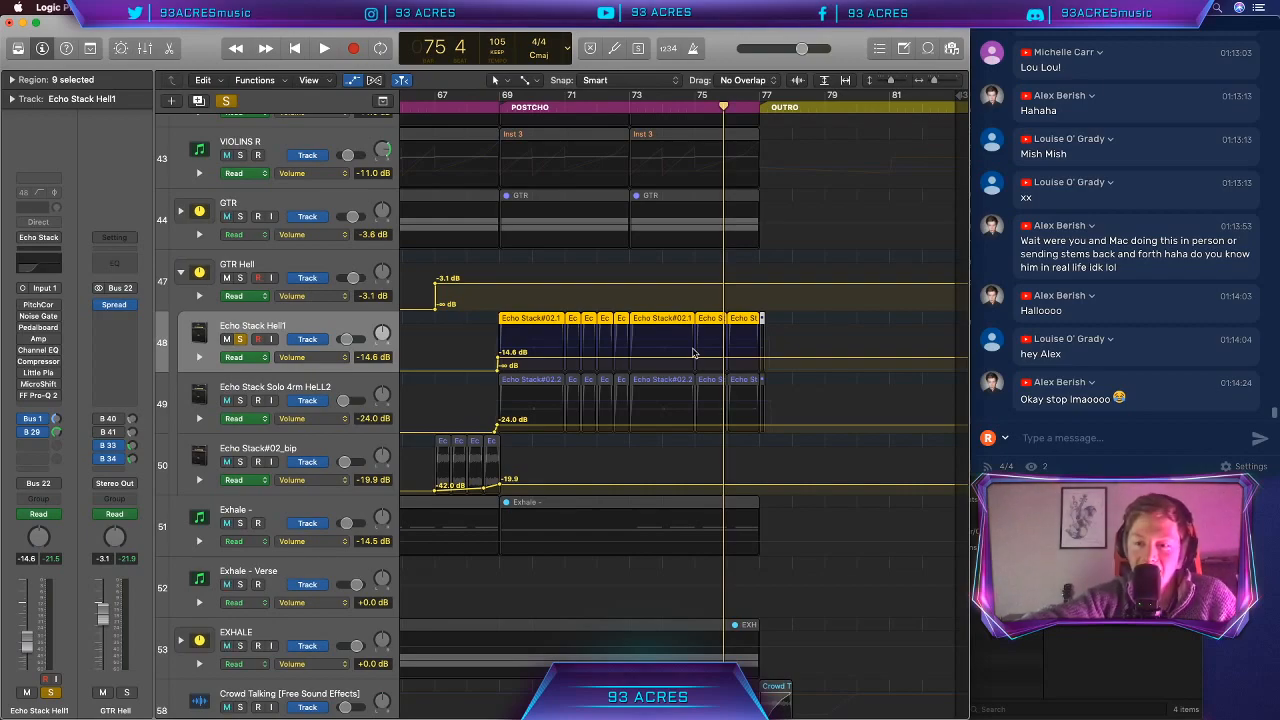
Step: Switch to Spotify and show the Mac Rose artist page with the track Wasting Your Time
key("super+Tab")
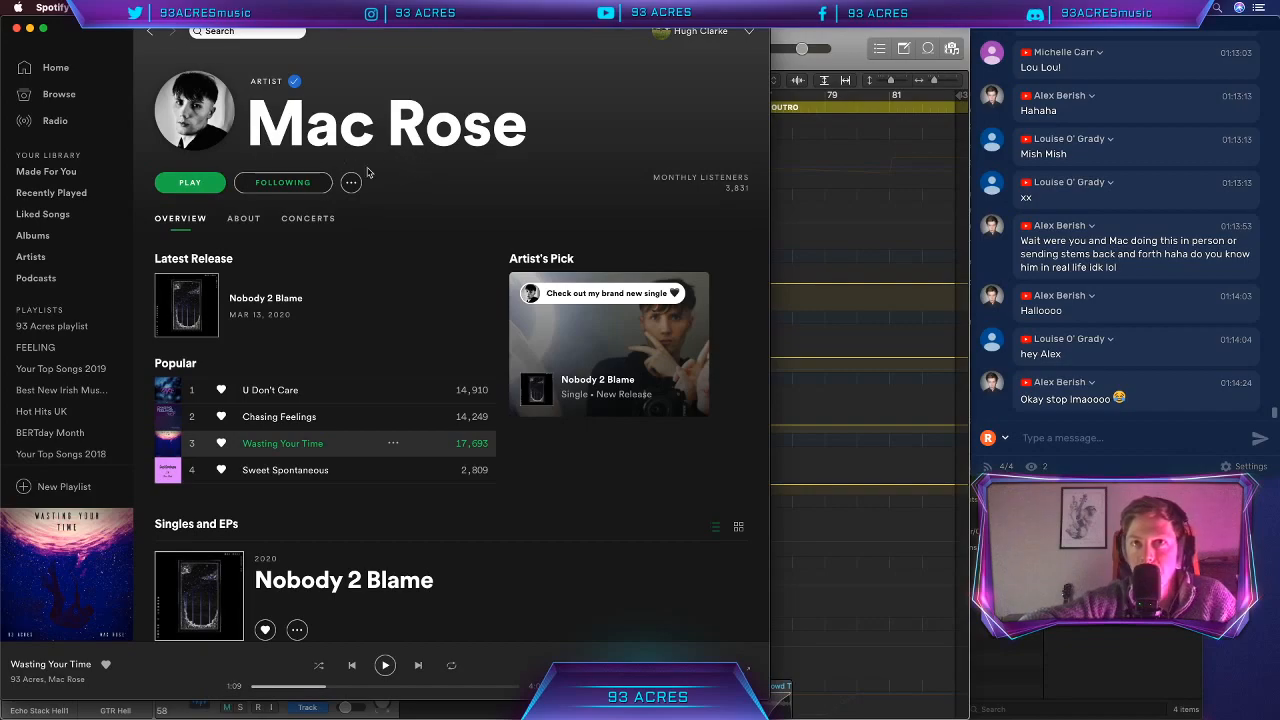
left_click(16, 28)
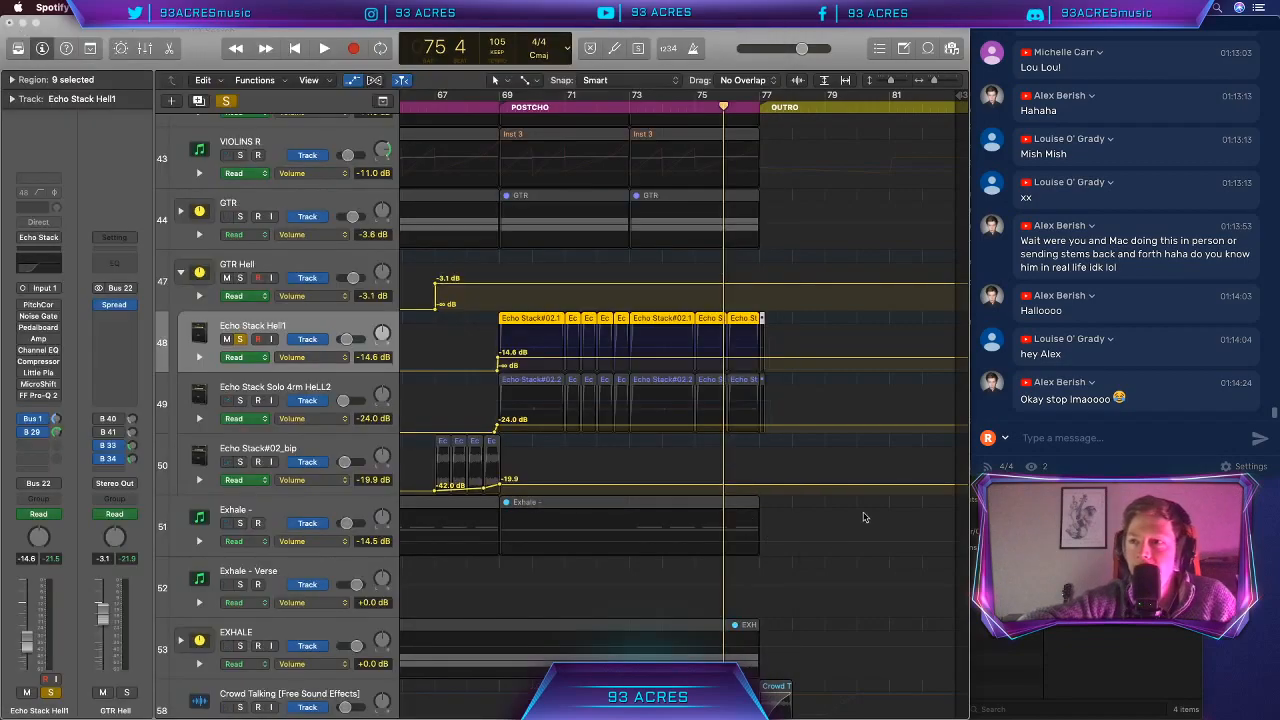
left_click(1120, 418)
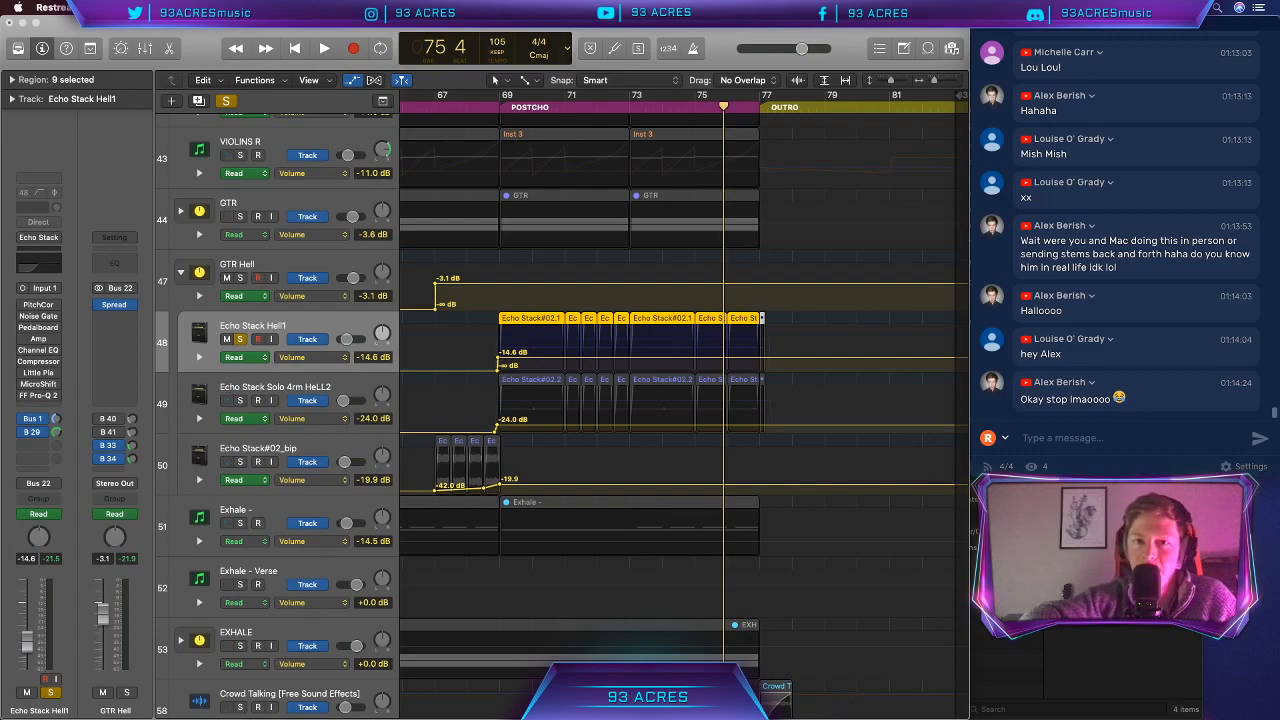
key("super+Tab")
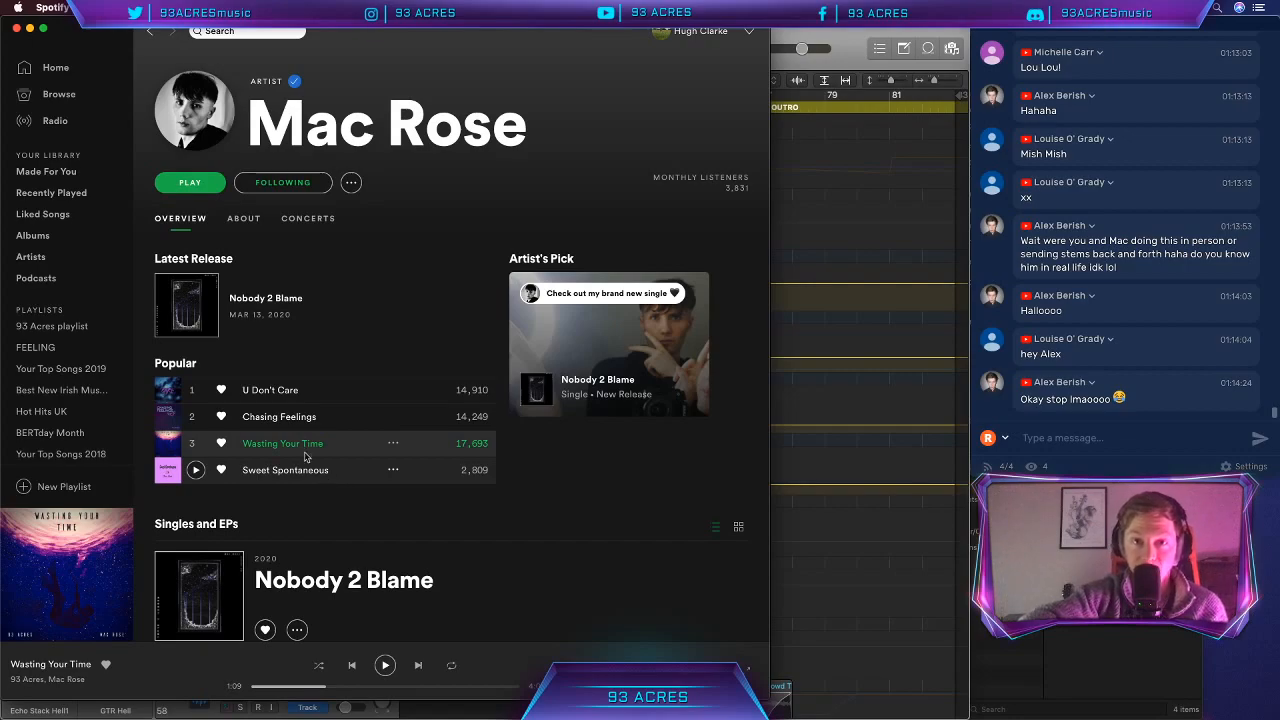
left_click(478, 450)
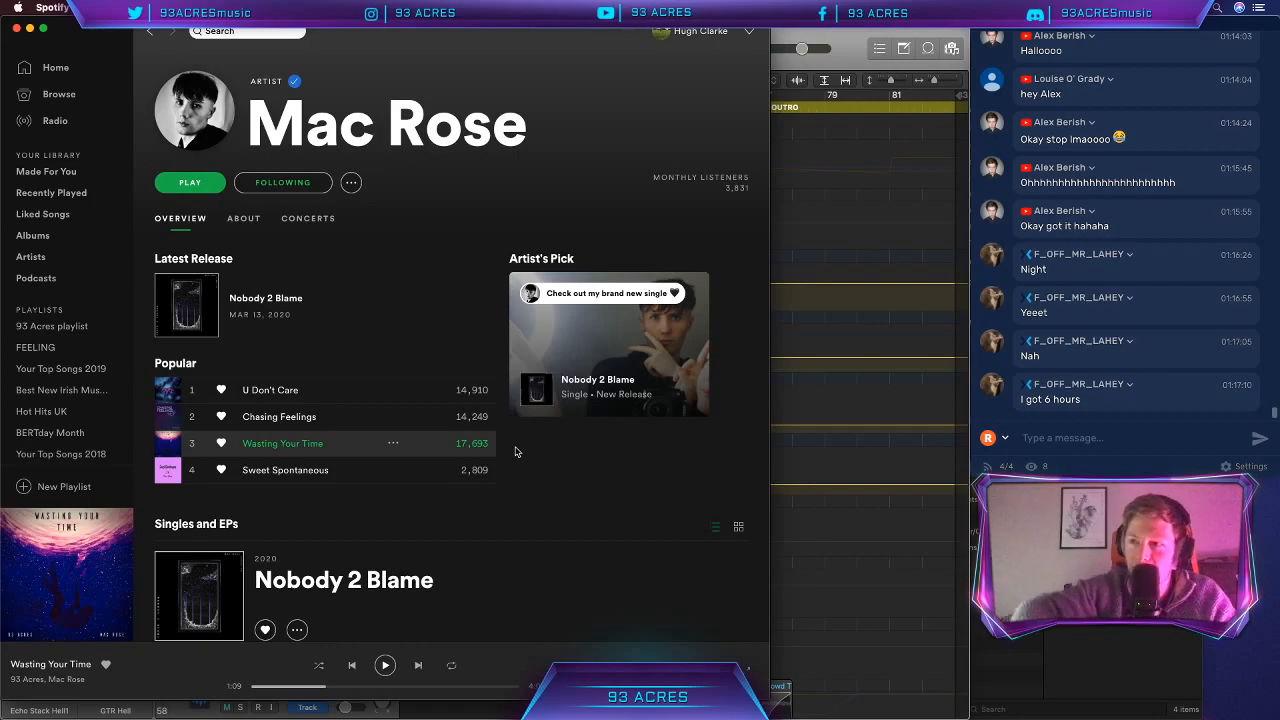
left_click(1116, 475)
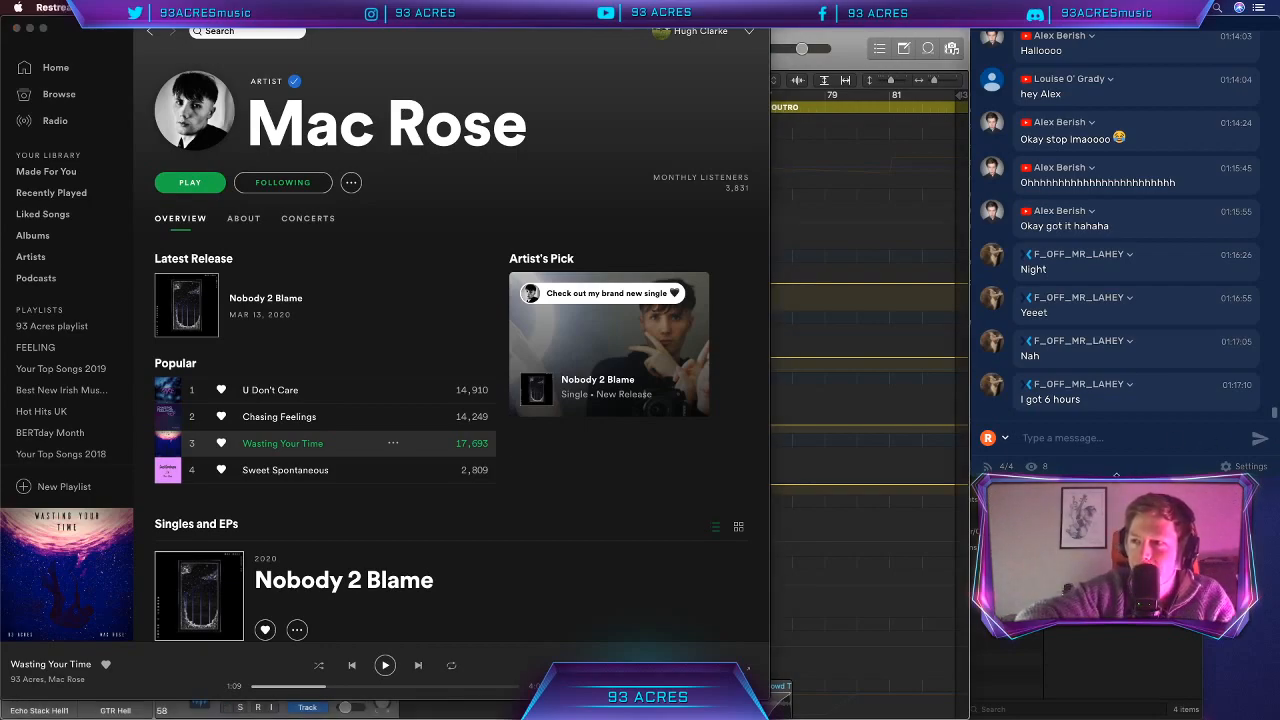
mouse_move(1116, 475)
left_mouse_down()
mouse_move(1116, 719)
mouse_move(1116, 478)
left_mouse_up()
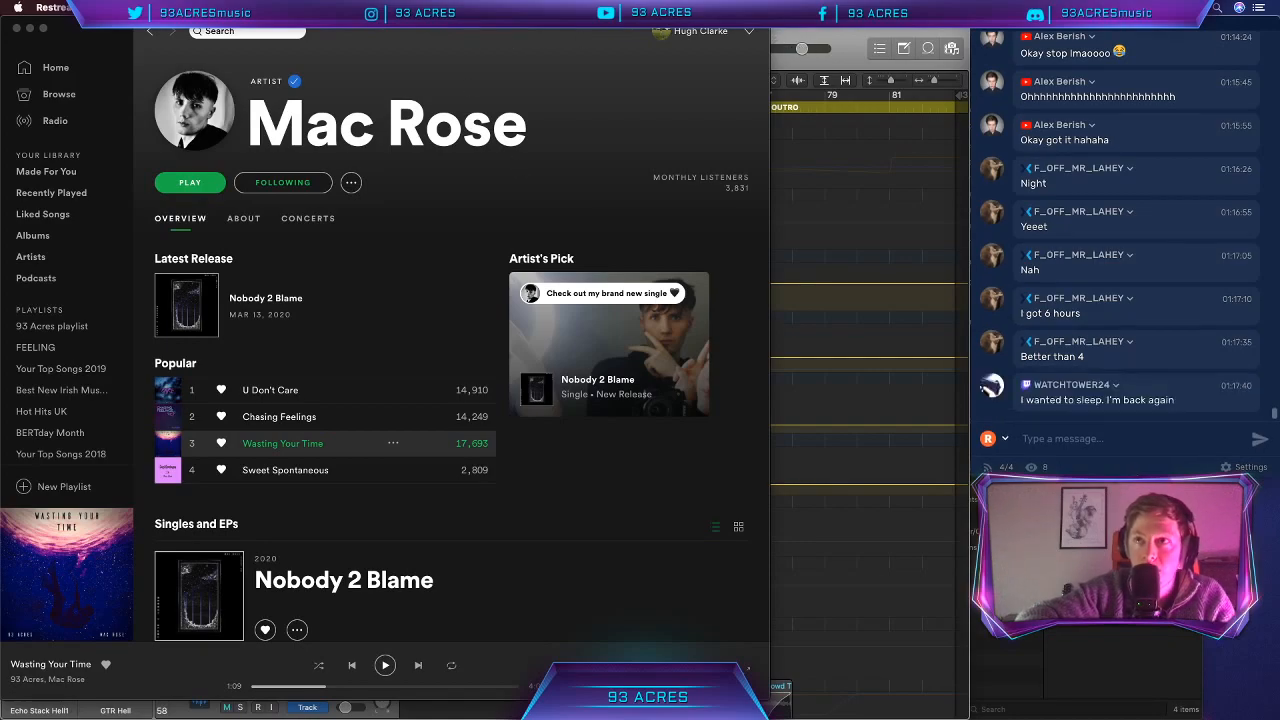
Step: Shrink the Spotify window in width and height and move it clear of the guitar tracks in Logic Pro
left_click_drag(770, 32, 533, 32)
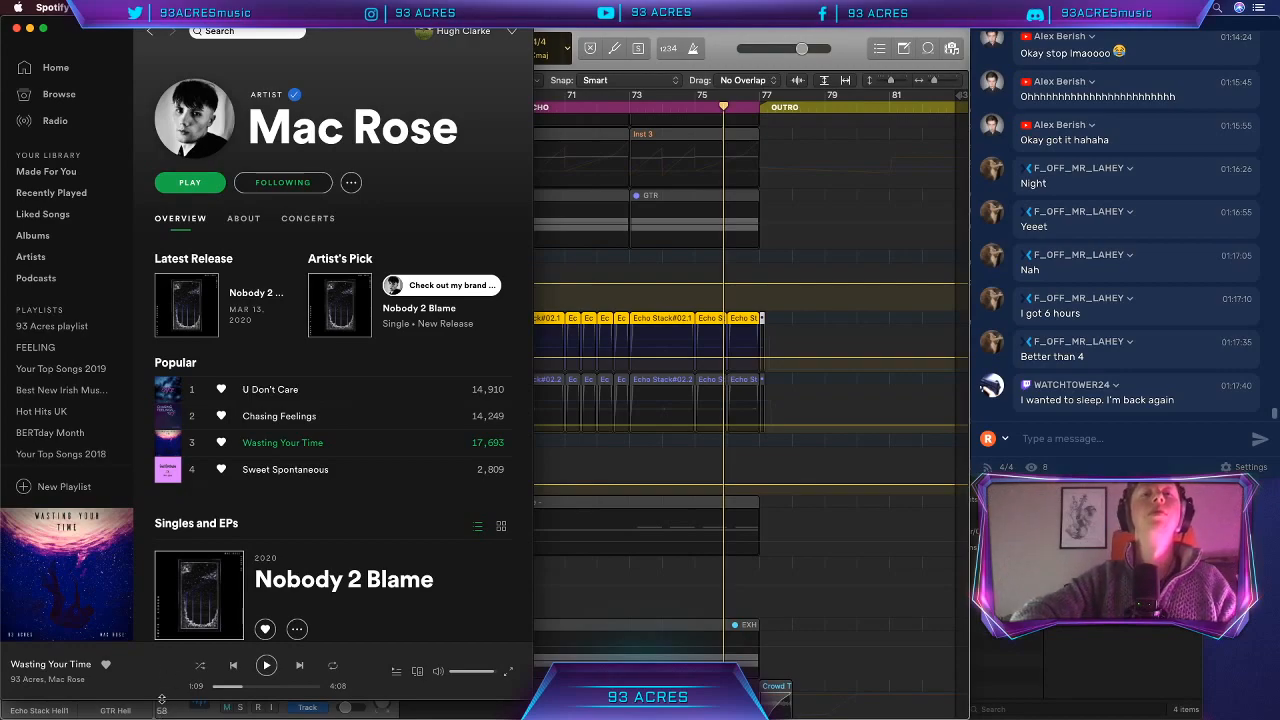
left_click_drag(161, 698, 161, 421)
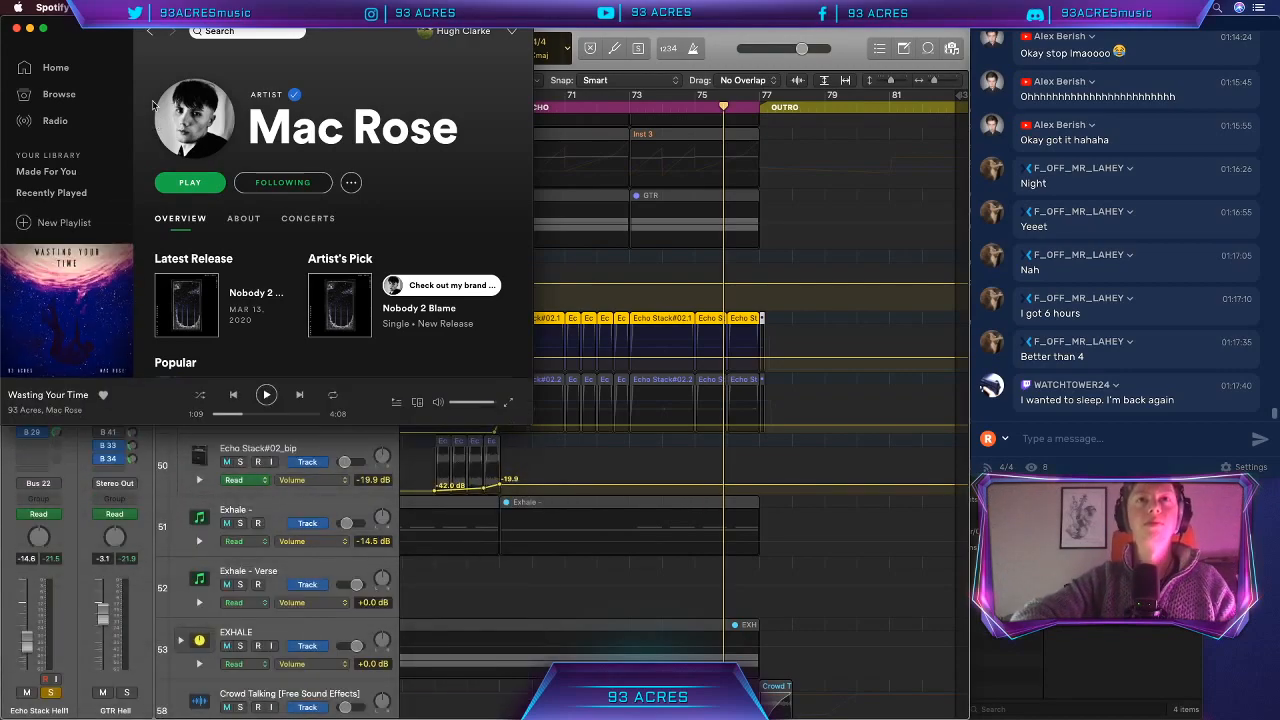
left_click_drag(95, 32, 898, 579)
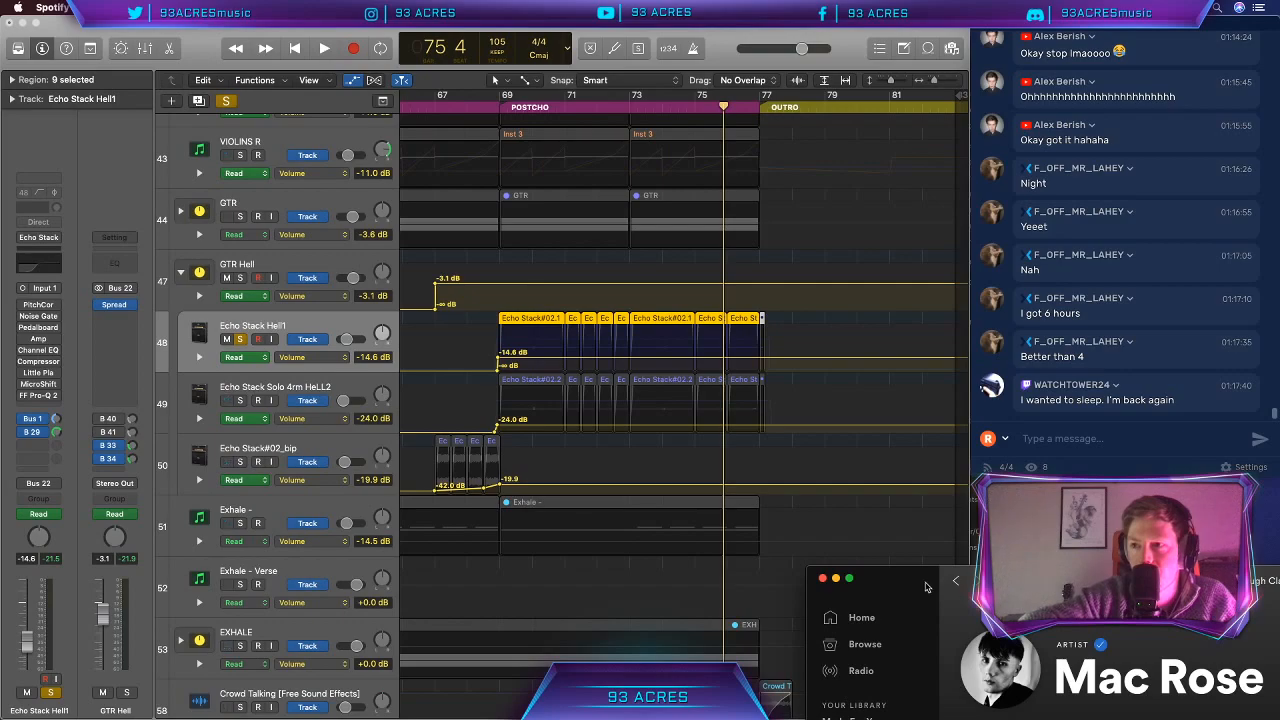
left_click_drag(903, 591, 912, 590)
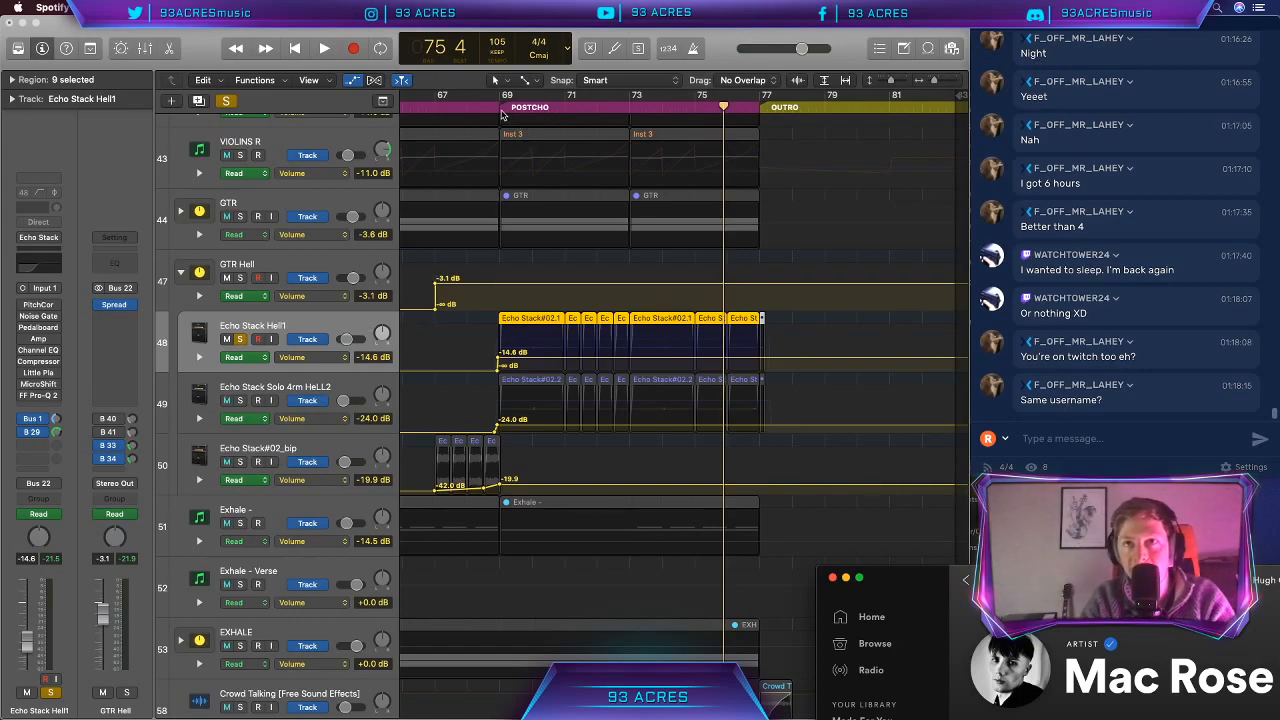
Step: Play the dry Echo Stack Hell1 guitar from bar 69 with its sends off and its volume raised to +6.0 dB
left_click(501, 110)
left_click(501, 110)
key("space")
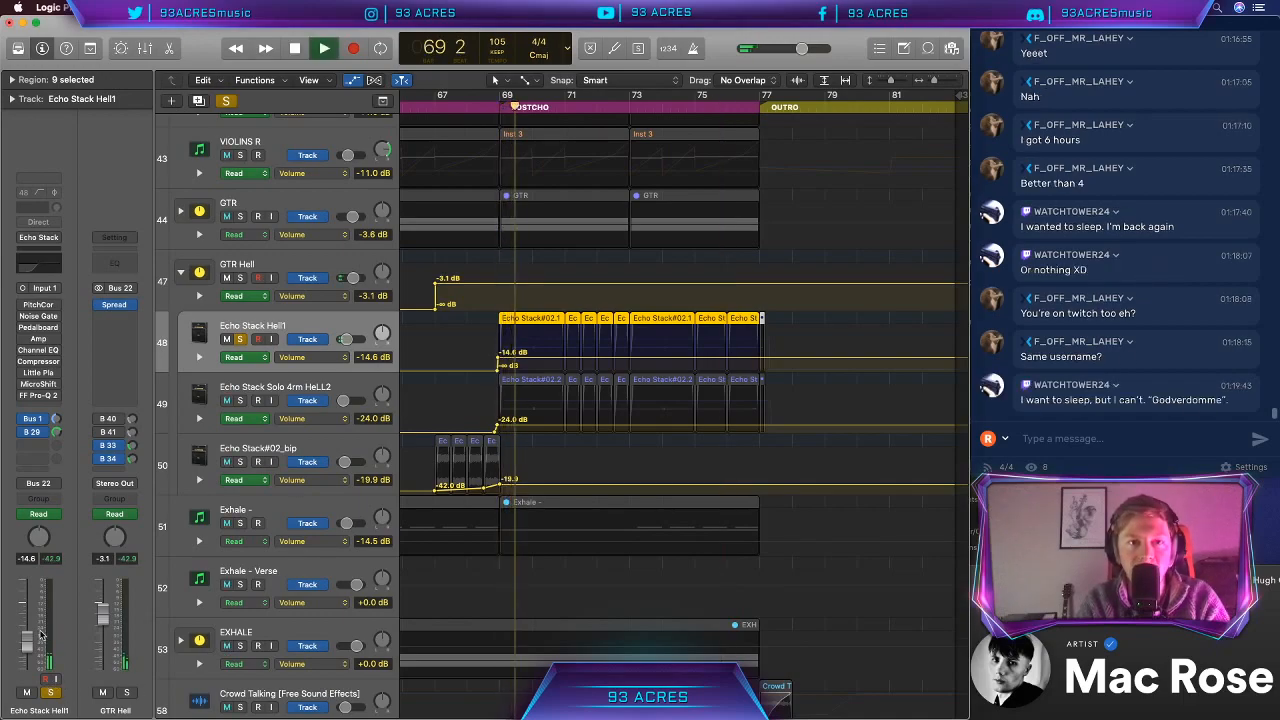
left_click_drag(28, 642, 28, 579)
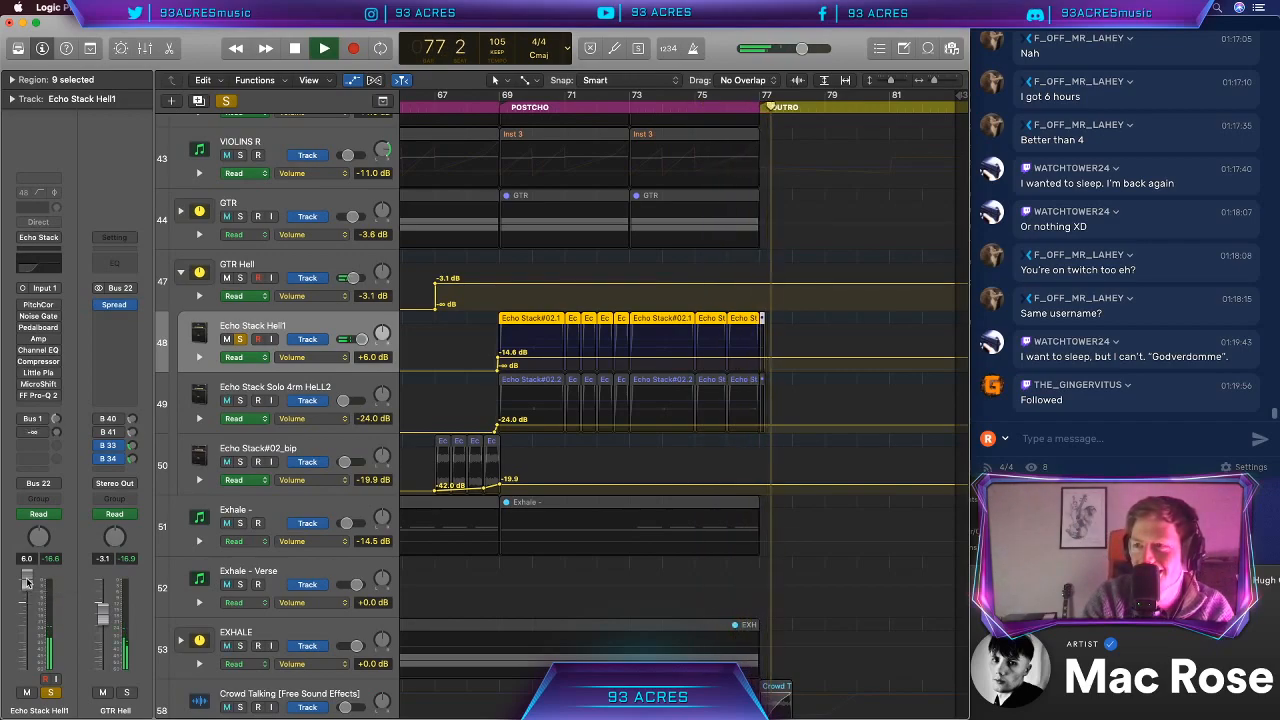
key("space")
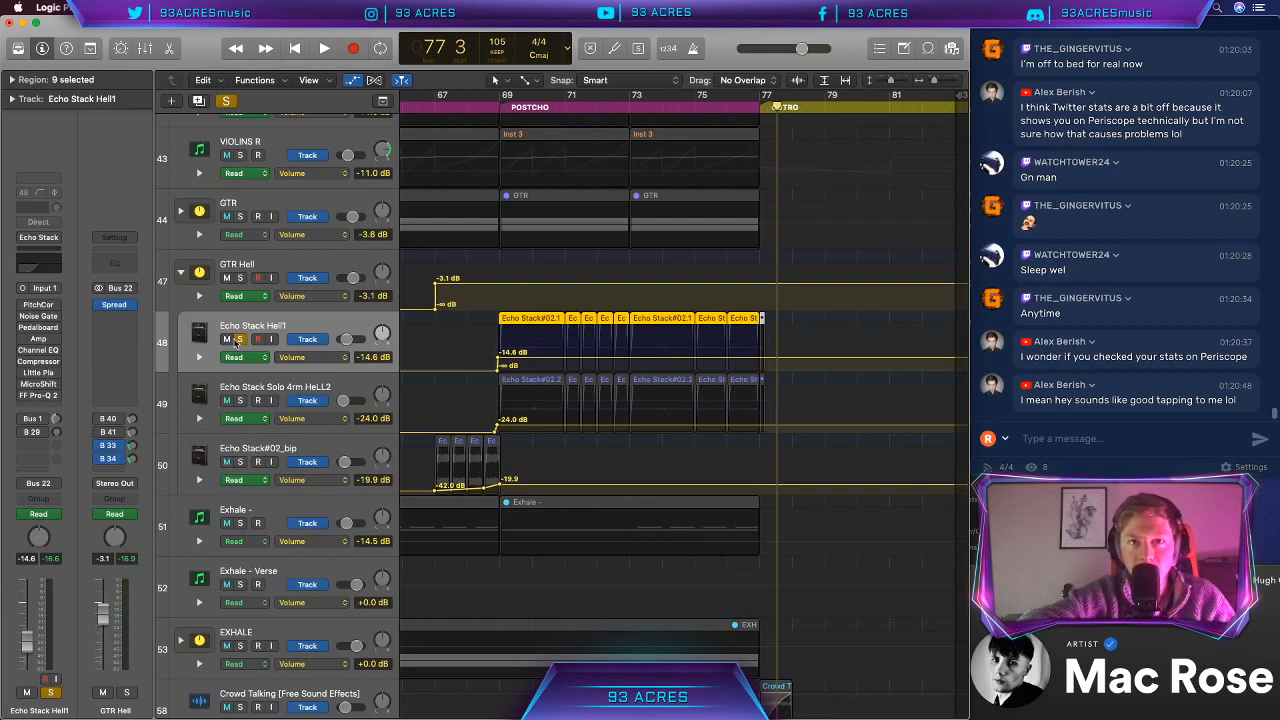
Step: Compare the channel strips of Echo Stack Solo 4rm HeLL2 and Echo Stack Hell1, re-enabling all inserts and sends on Echo Stack Hell1
left_click(305, 389)
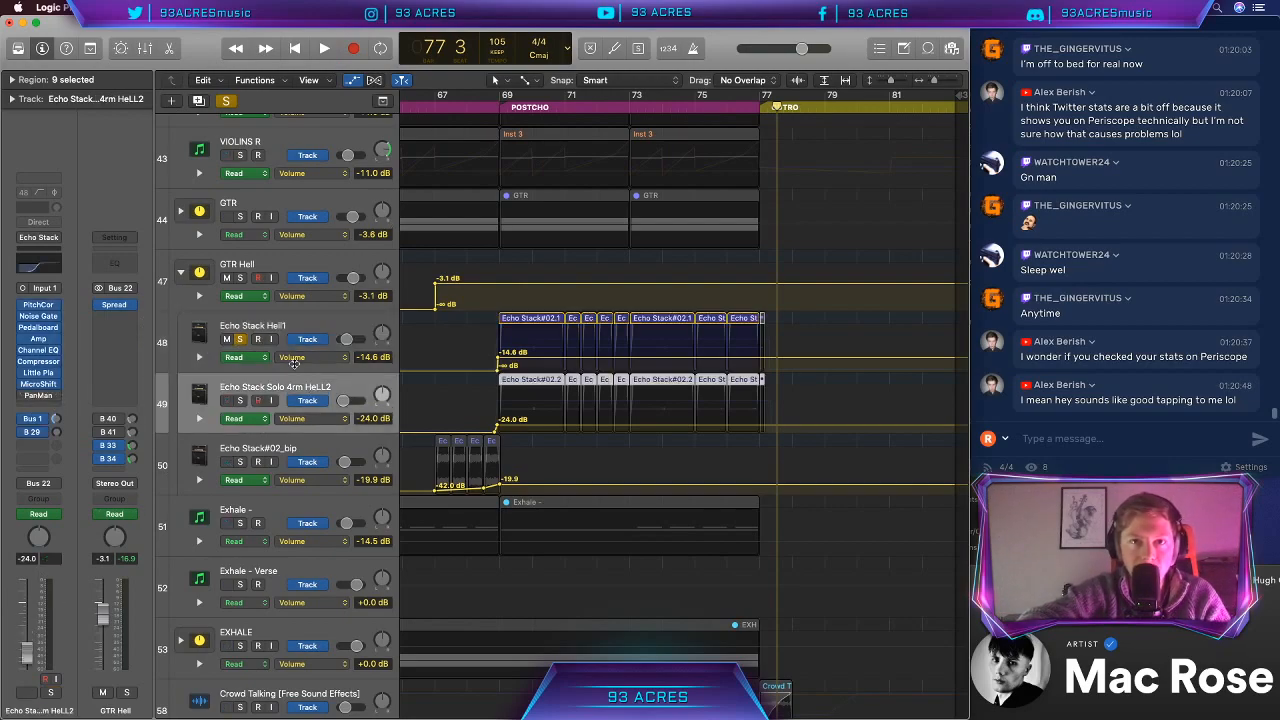
left_click(302, 326)
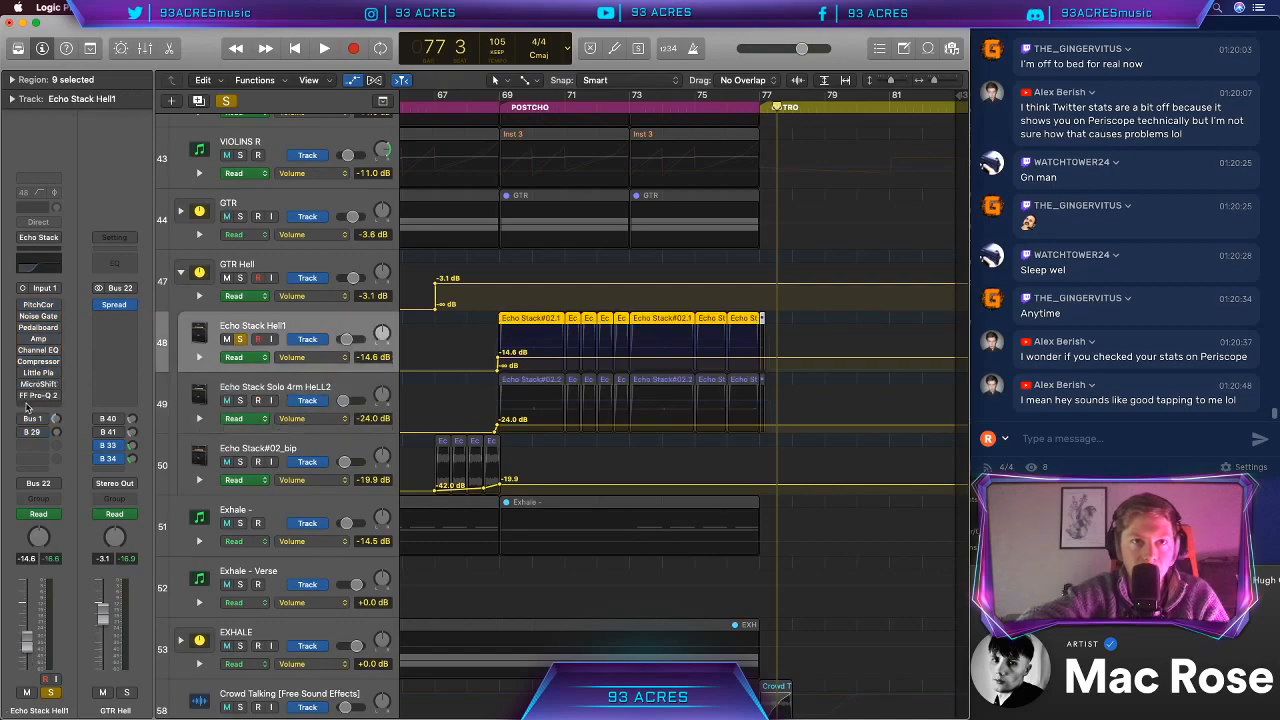
left_click(312, 382)
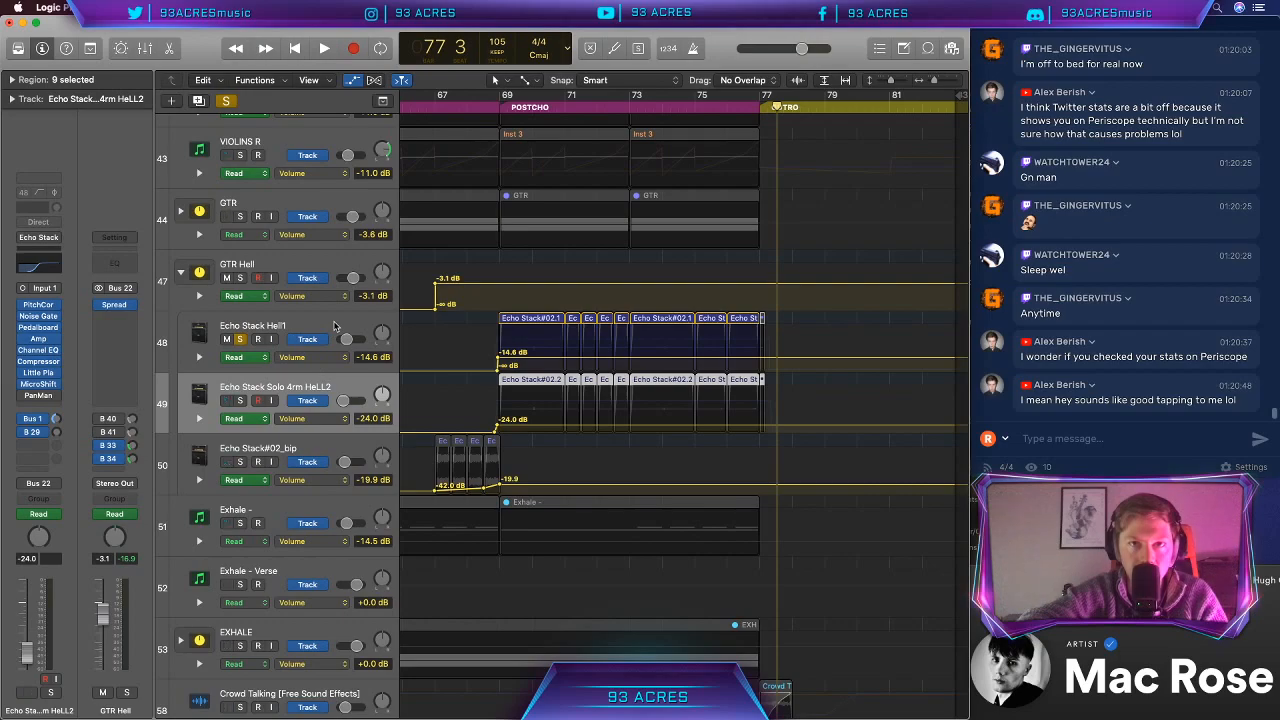
left_click(330, 328)
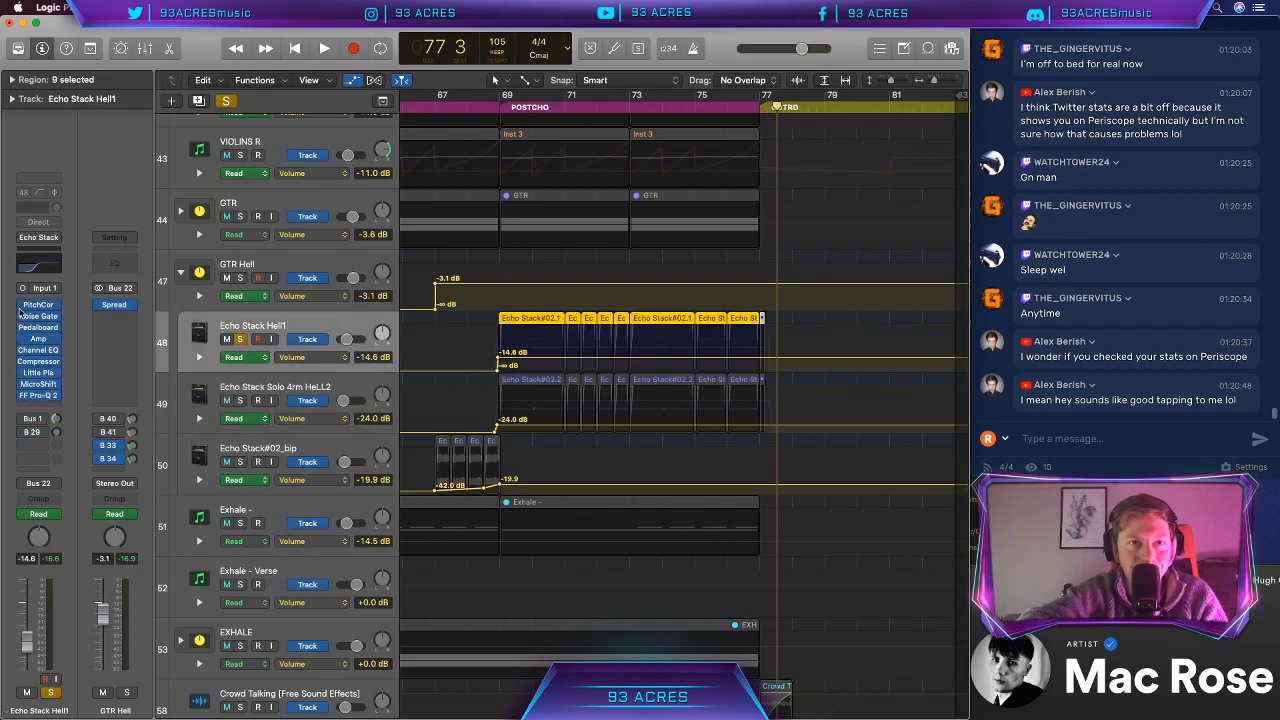
left_click(314, 384)
left_click(333, 324)
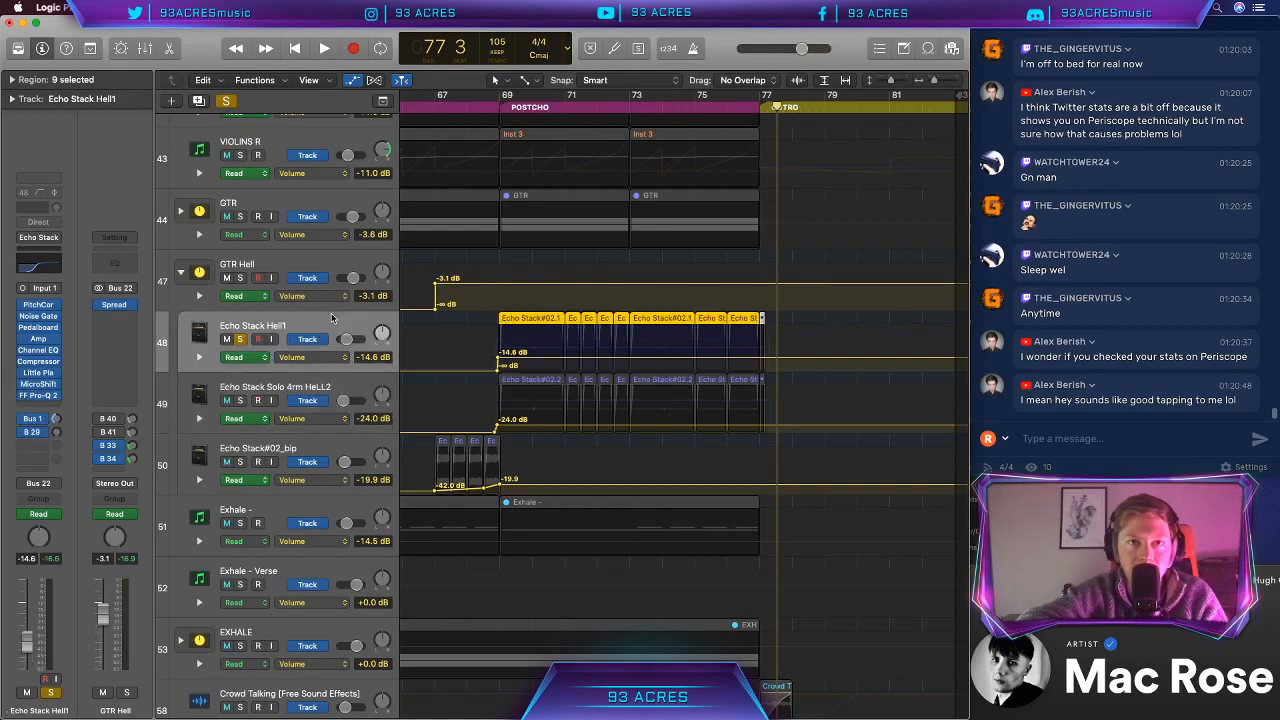
Step: Play from bar 69 and move the solo from Echo Stack Hell1 to the whole GTR Hell stack
left_click(497, 107)
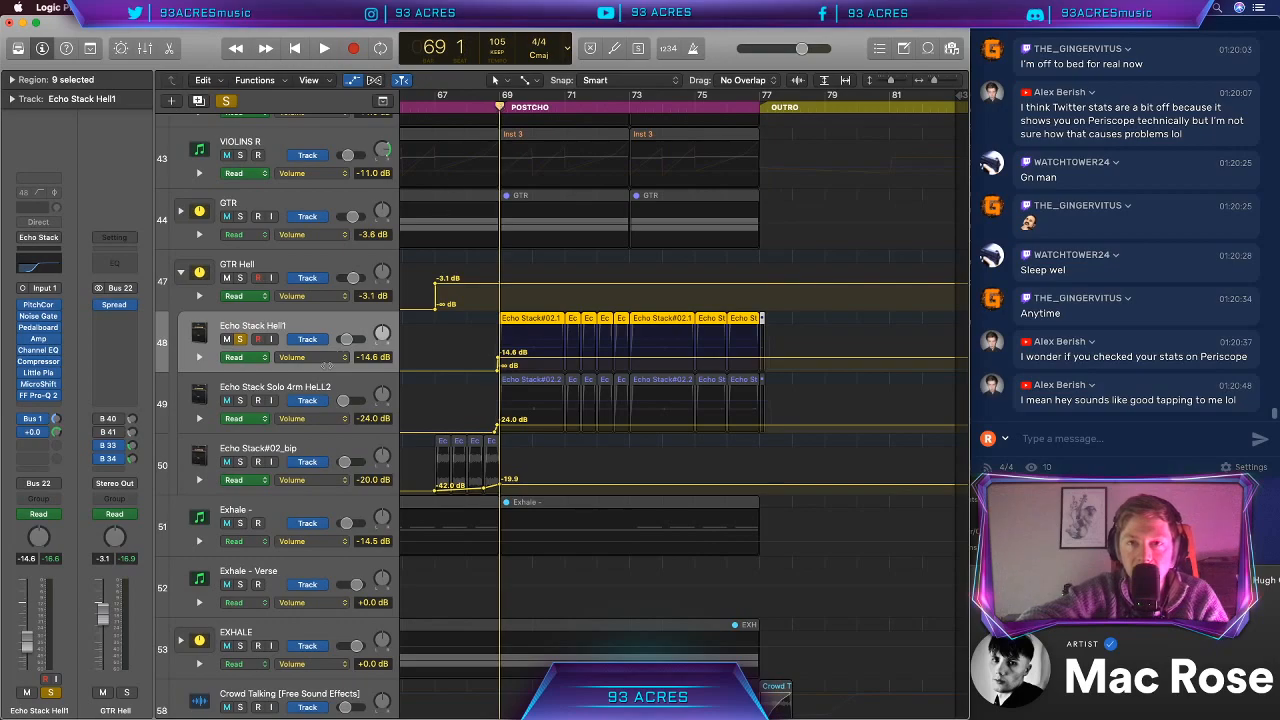
key("space")
left_click(240, 278)
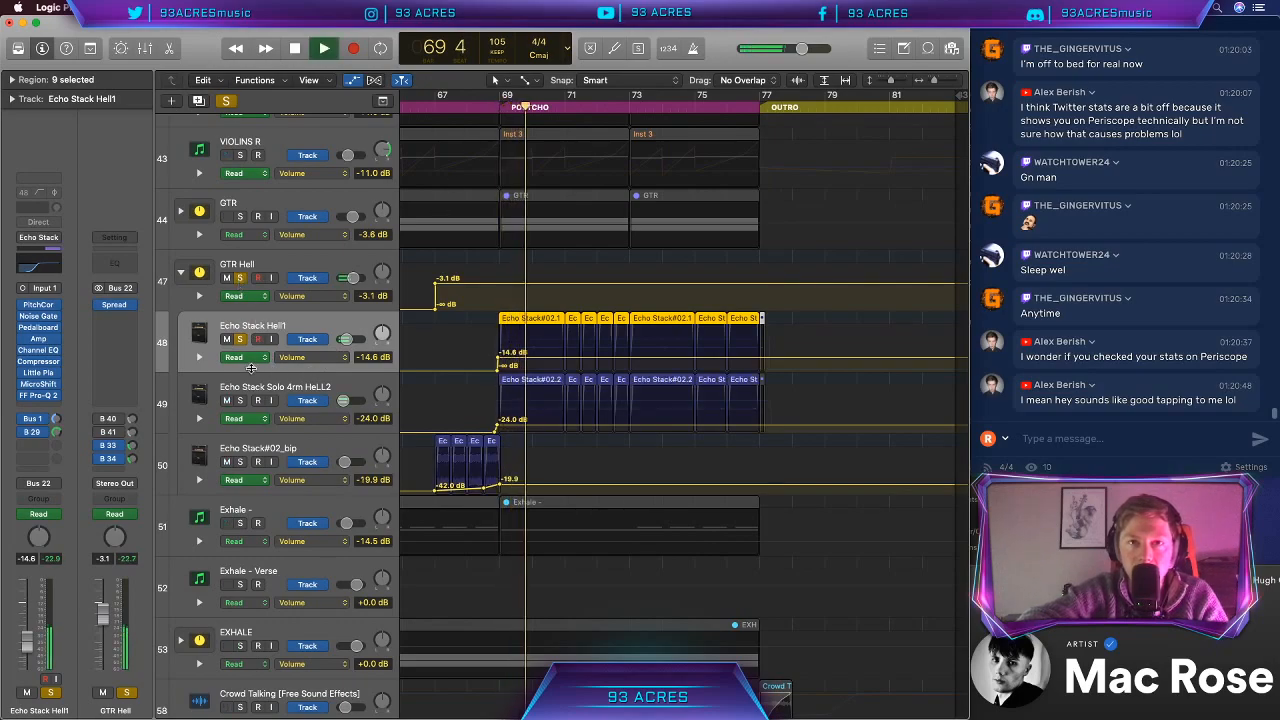
left_click(240, 339)
left_click(314, 263)
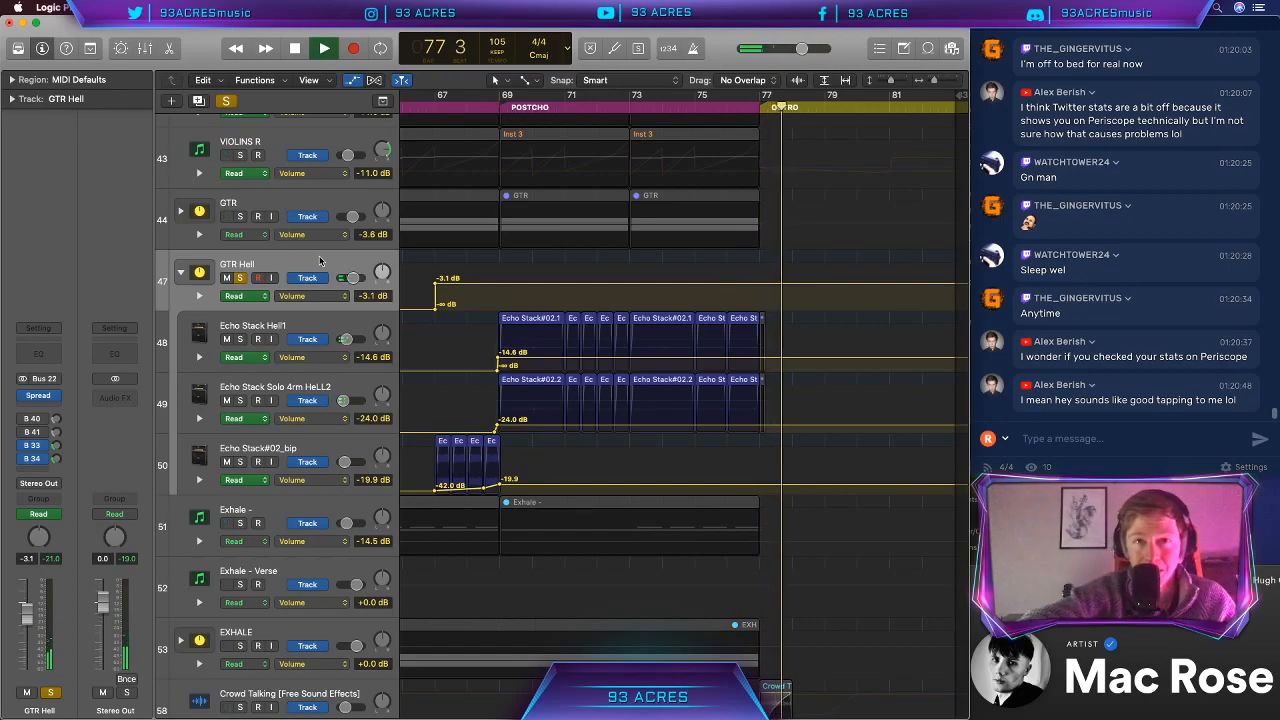
key("space")
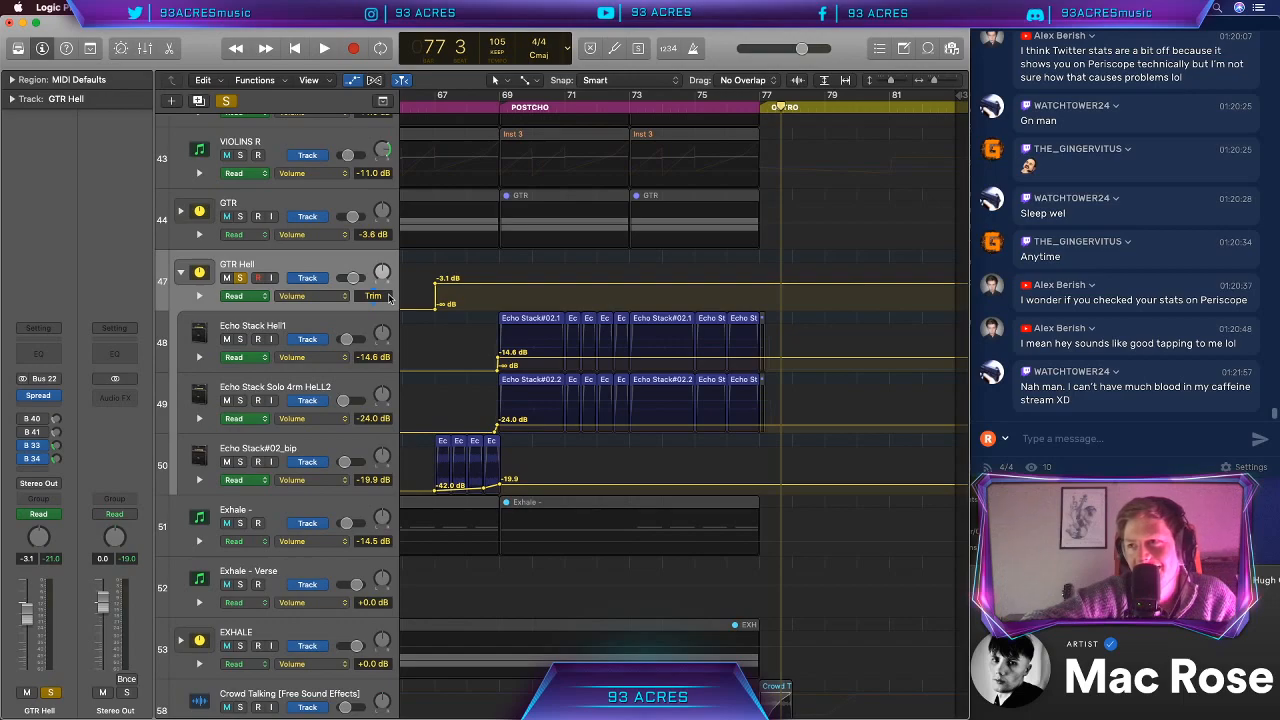
Step: Solo the GTR stack together with GTR Hell and play both from bar 69
scroll(463, 327, "left", 5)
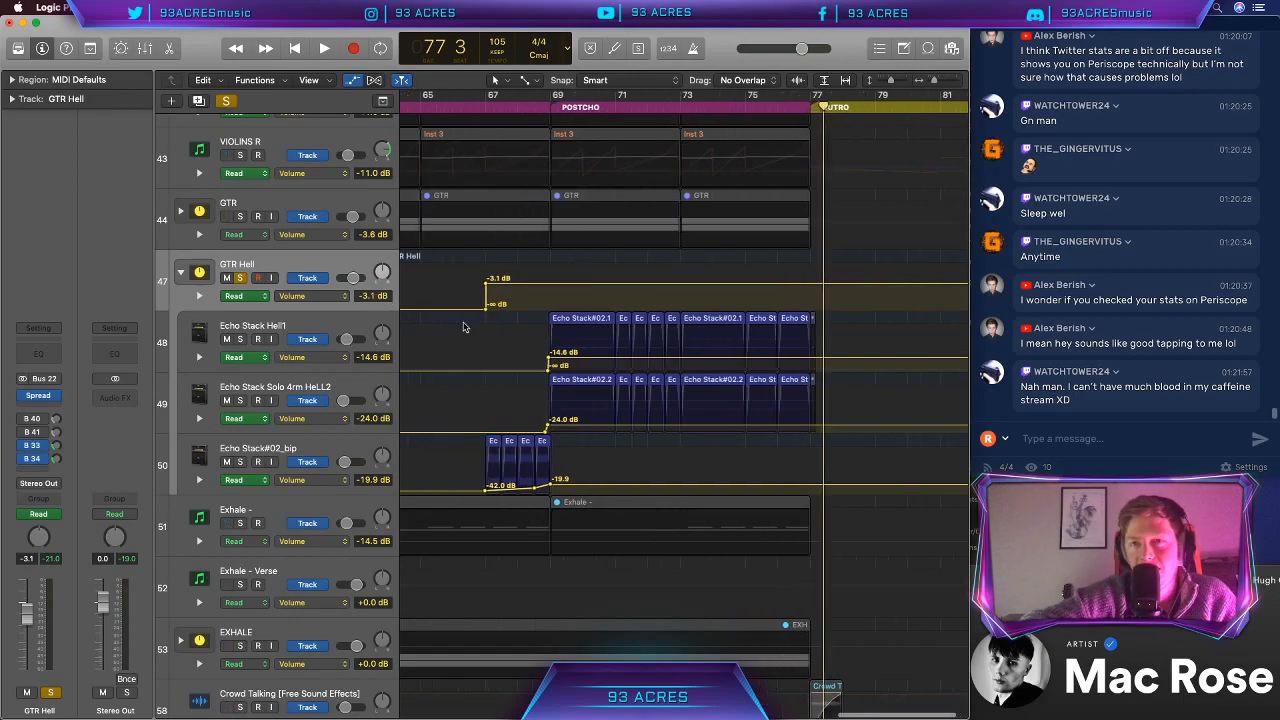
scroll(463, 327, "right", 3)
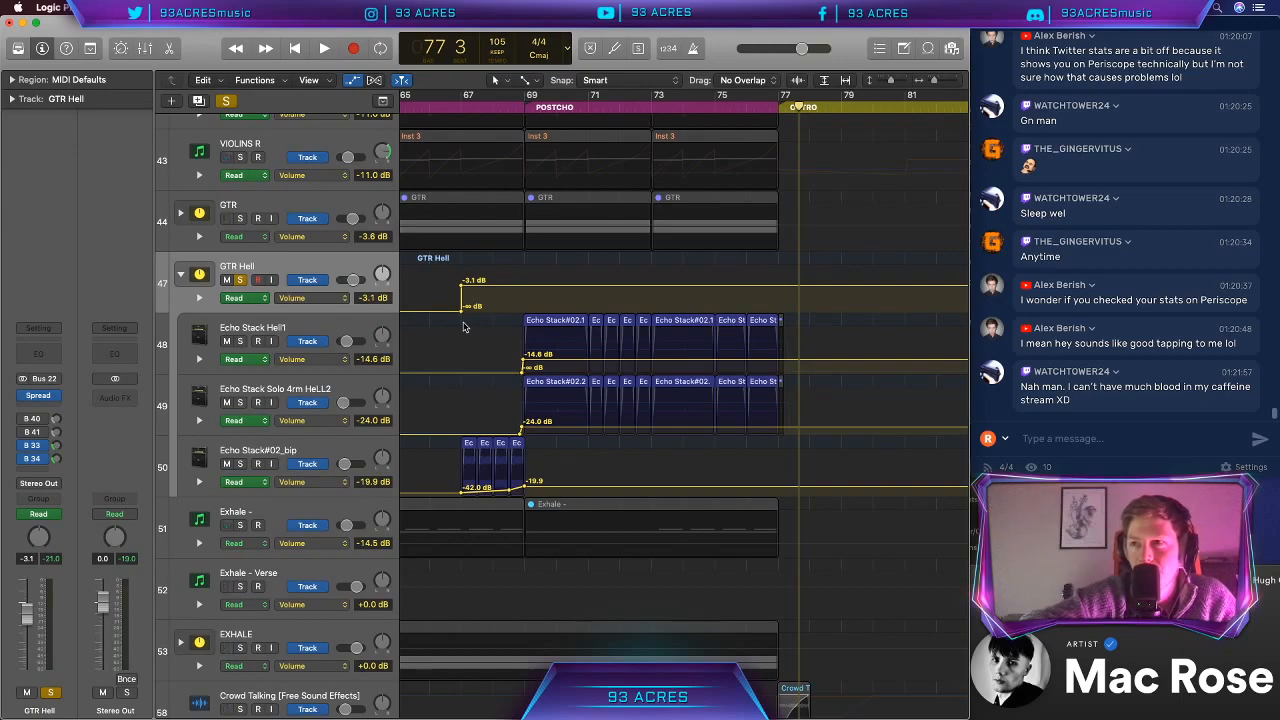
left_click(240, 281)
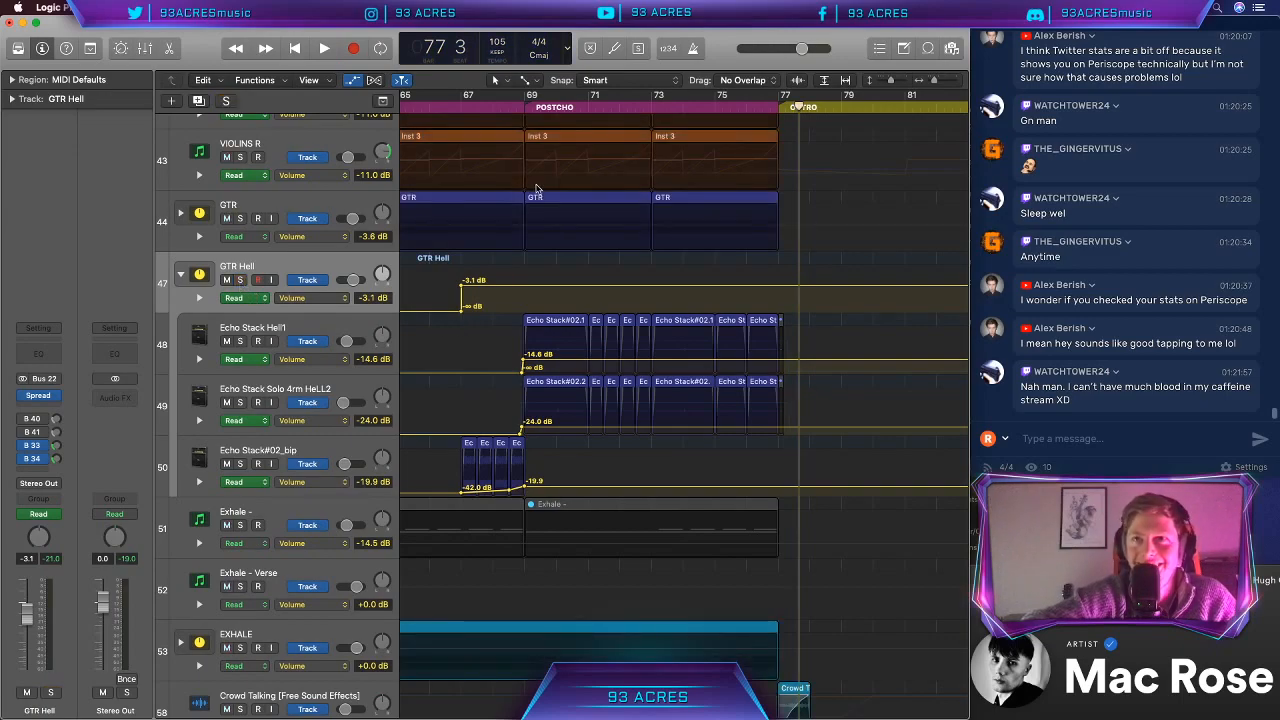
scroll(470, 222, "up", 3)
left_click(240, 366)
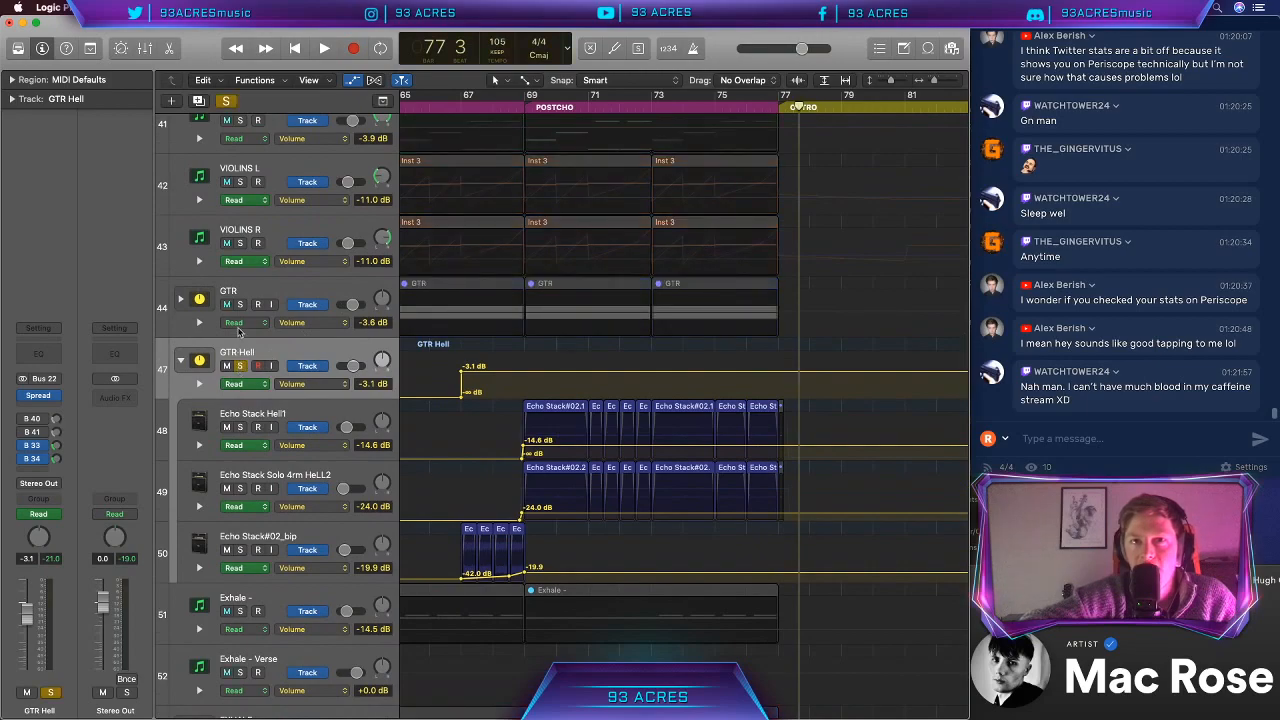
left_click(240, 305)
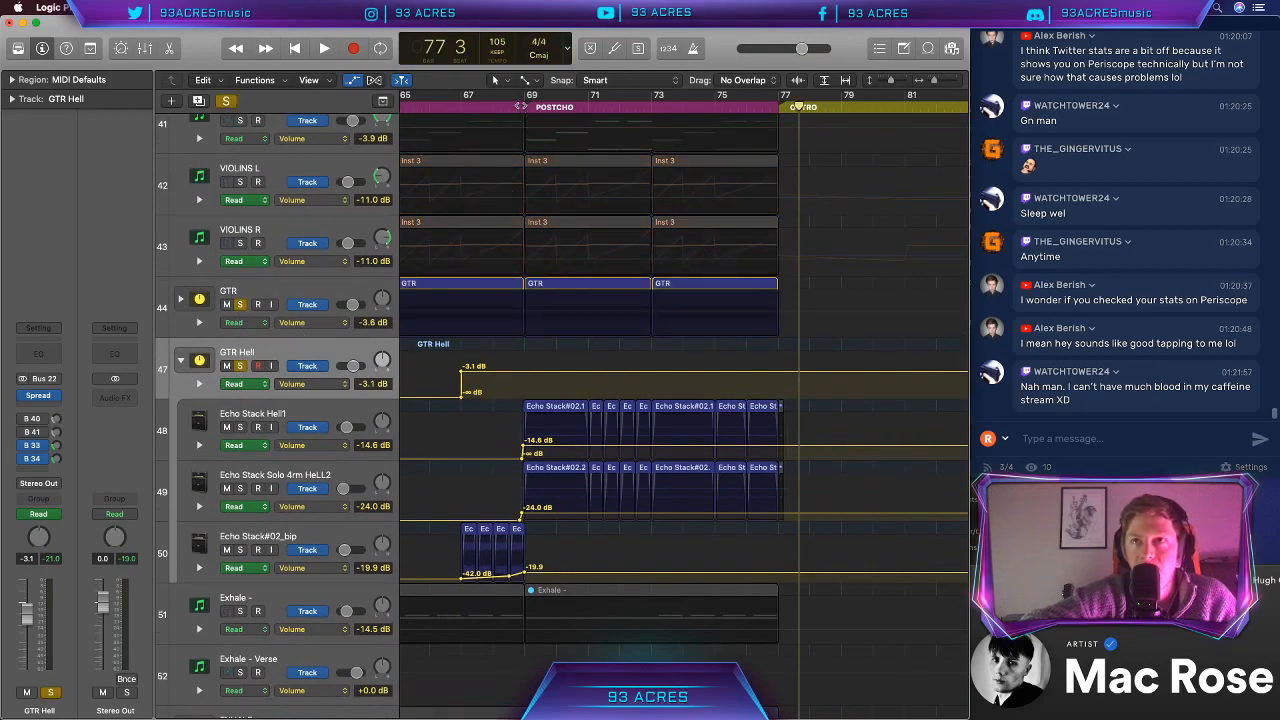
left_click(521, 106)
key("space")
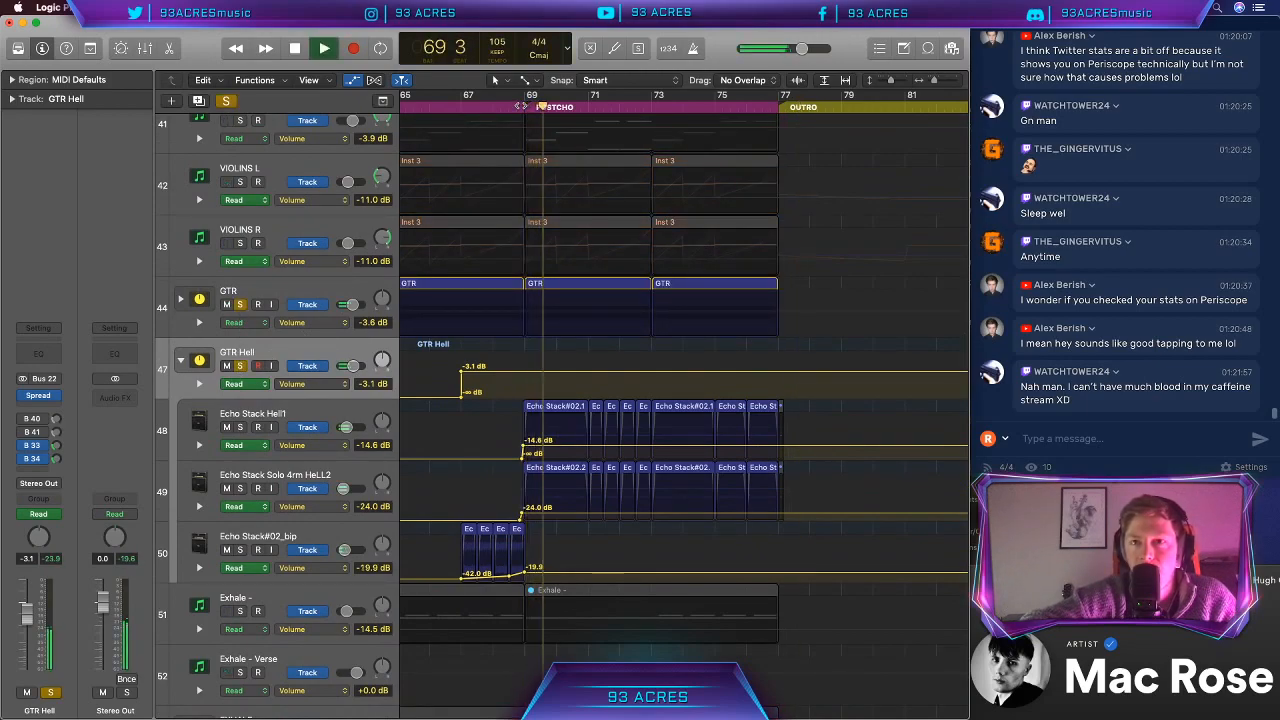
Step: Examine the Stereo Spread settings on GTR Hell during playback, close the plug-in and stop
left_click(40, 396)
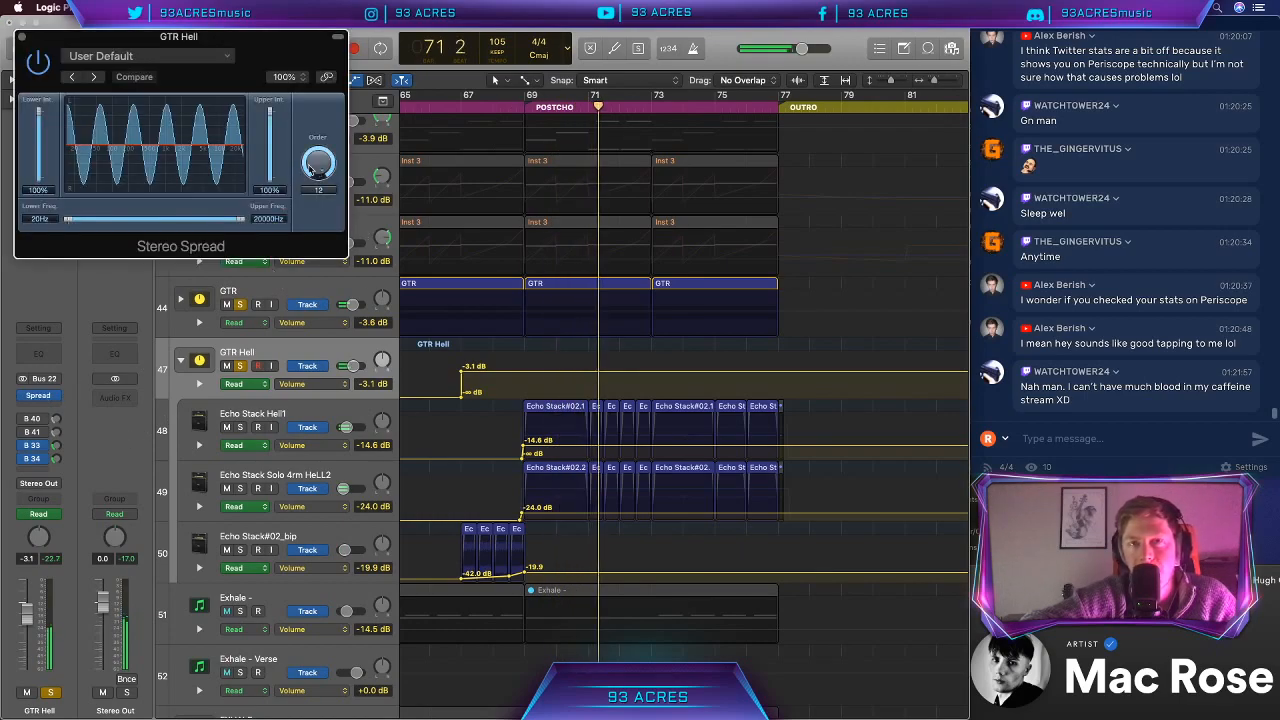
left_click(23, 40)
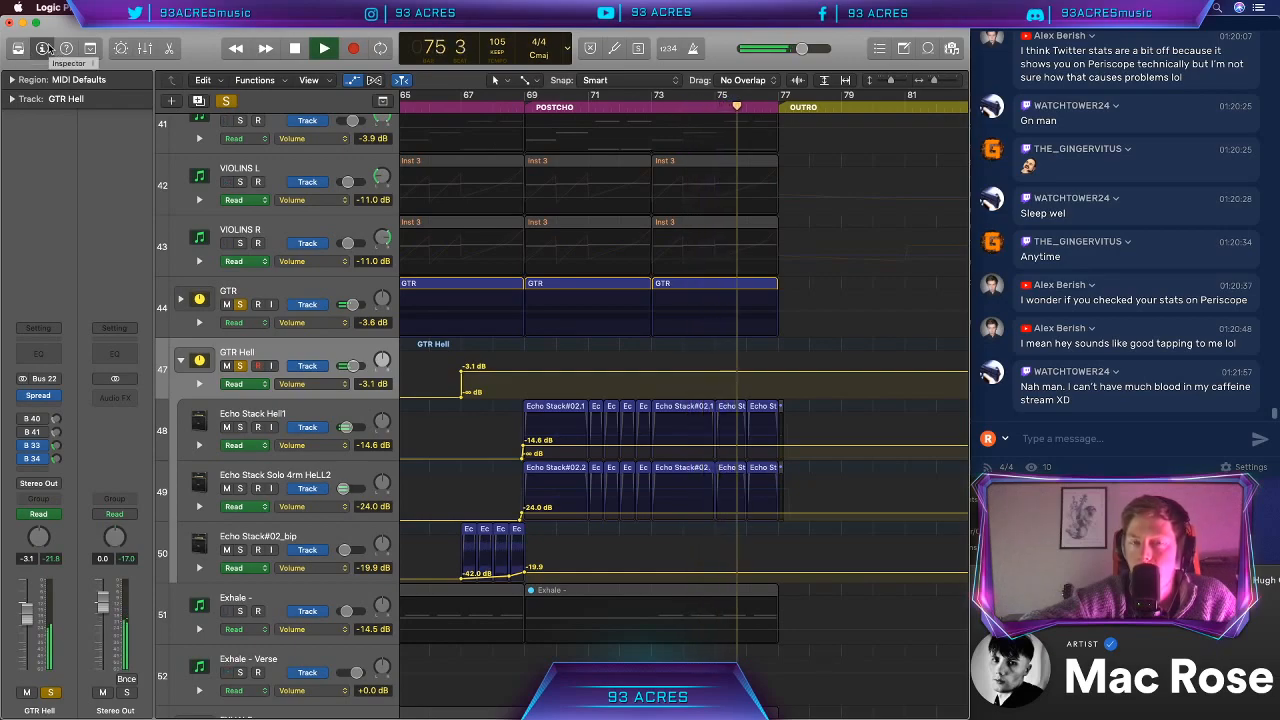
key("space")
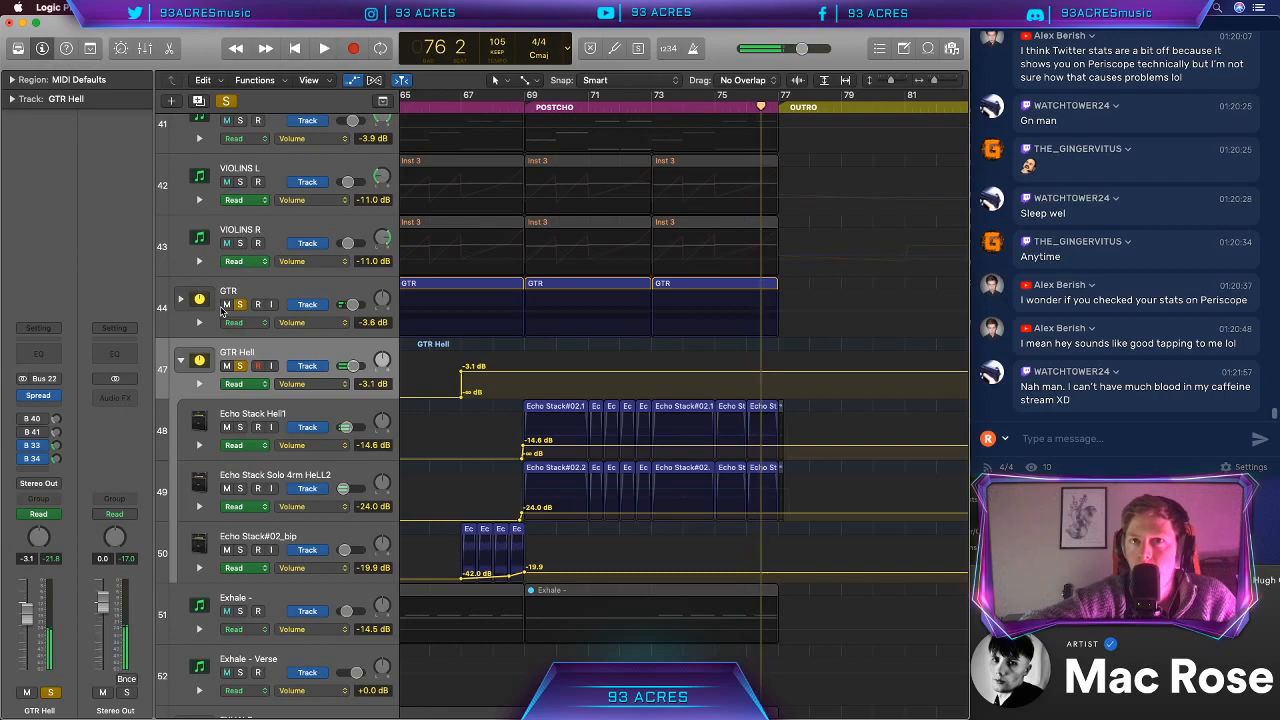
Step: Add VIOLINS R, VIOLINS L, LH Verse, RH Verse, Audio 64, Sub B and 808 Cho to the soloed tracks
scroll(222, 311, "up", 2)
left_click(239, 320)
left_click(240, 258)
scroll(241, 265, "up", 5)
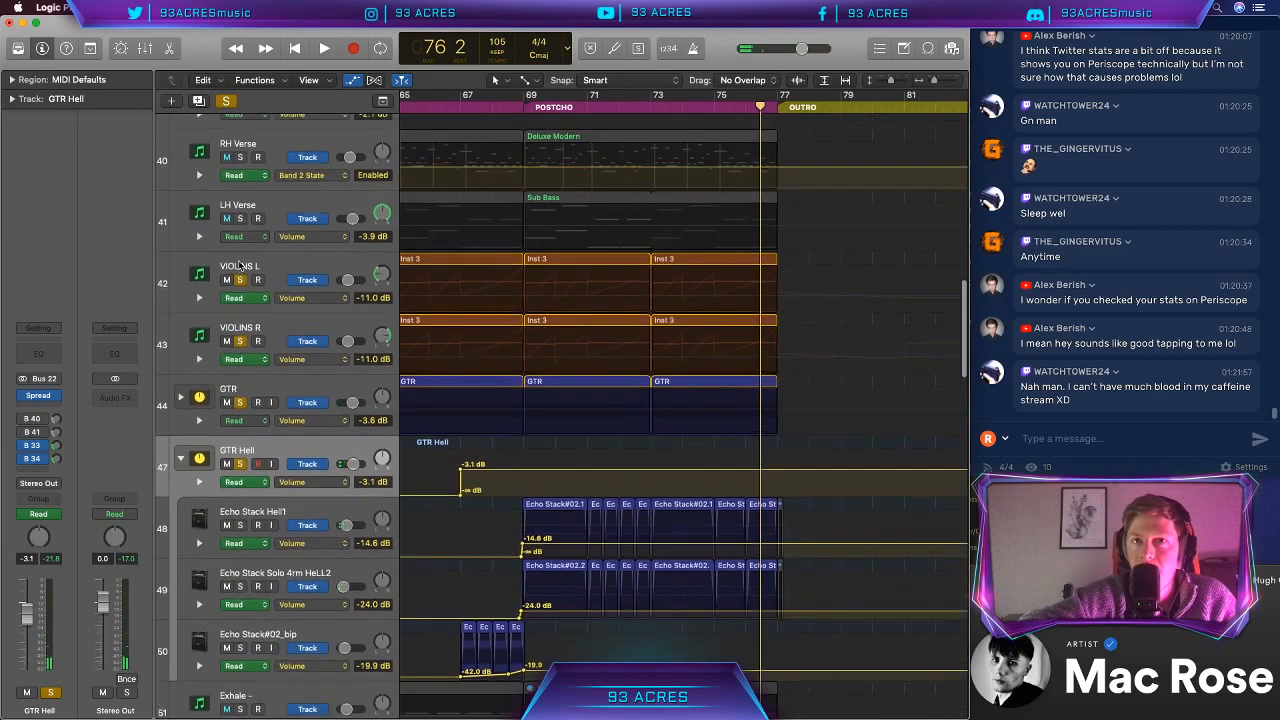
left_click(240, 342)
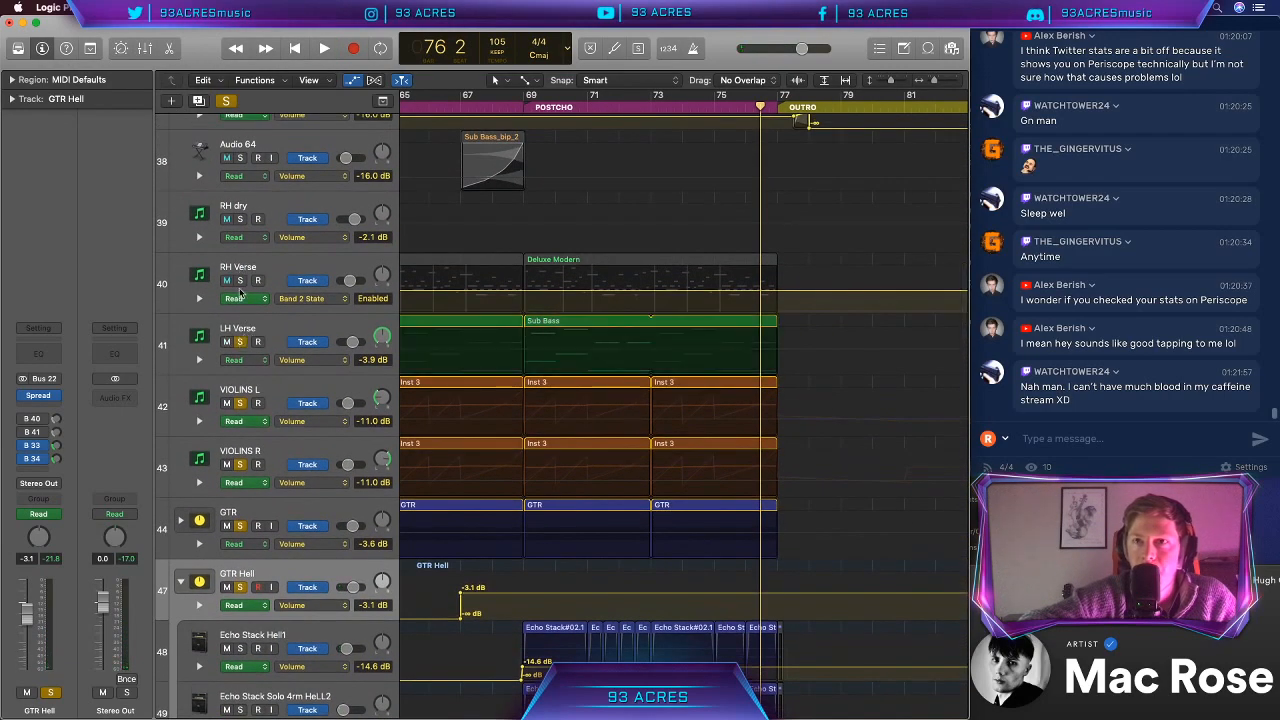
left_click(240, 280)
scroll(240, 282, "up", 7)
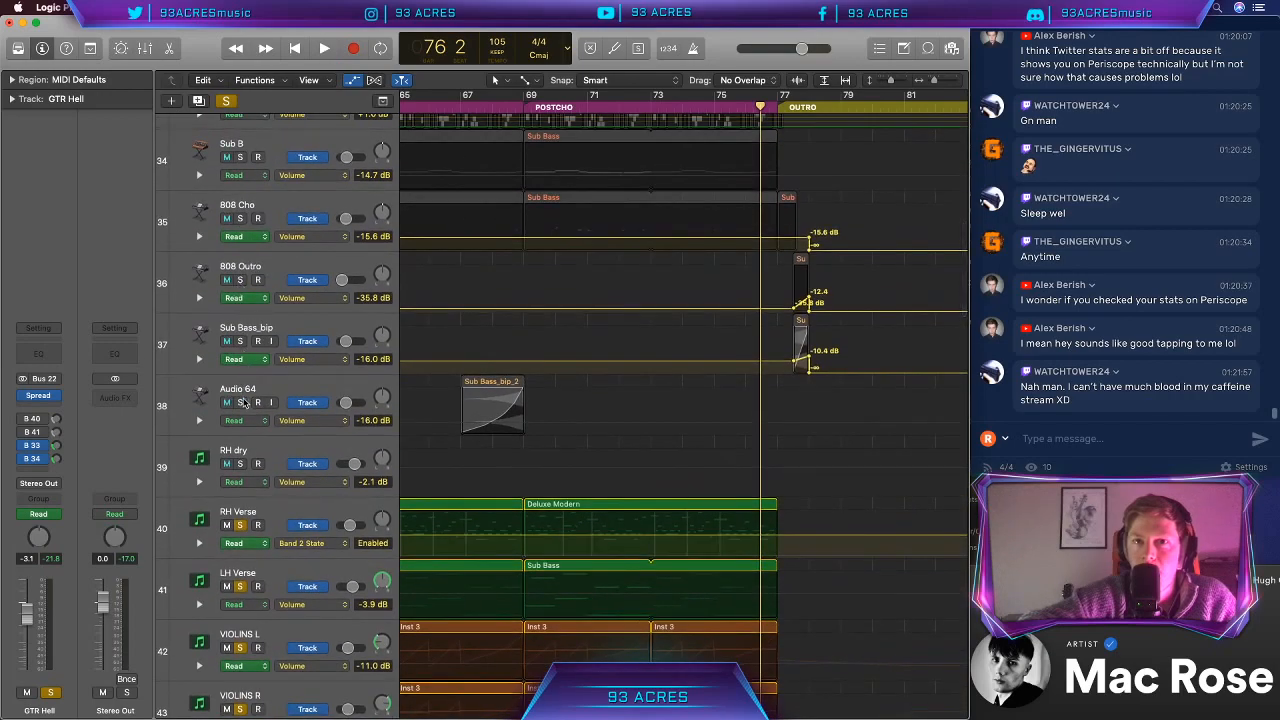
scroll(250, 265, "up", 2)
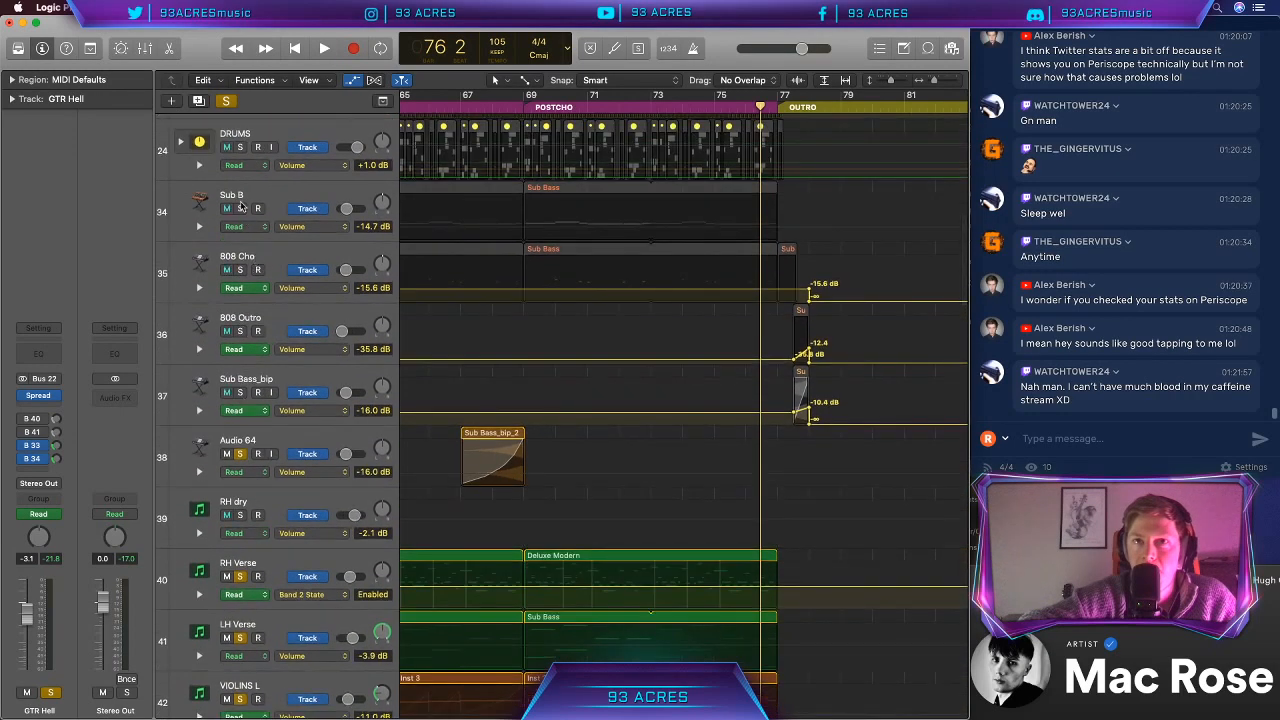
left_click(240, 205)
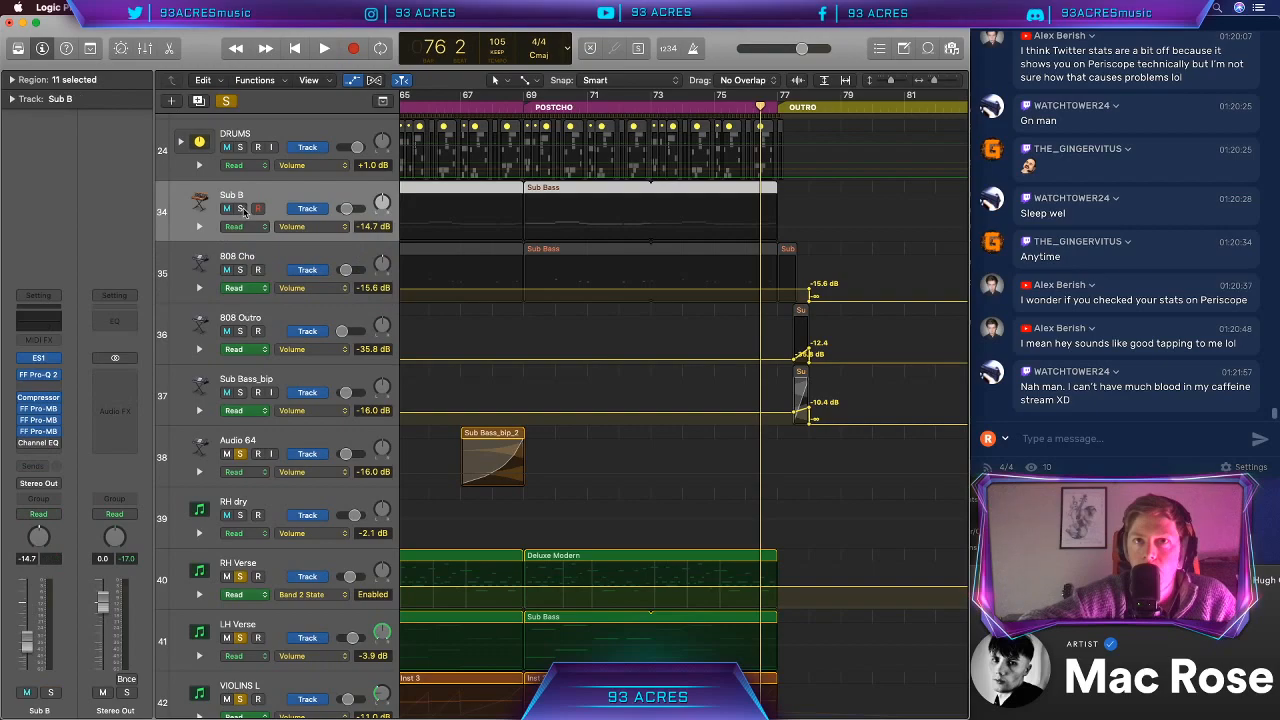
left_click(240, 268)
Step: Examine the channel strips of Echo Stack#02_bip, Echo Stack Solo 4rm HeLL2 and Echo Stack Hell1 in turn
scroll(300, 400, "down", 20)
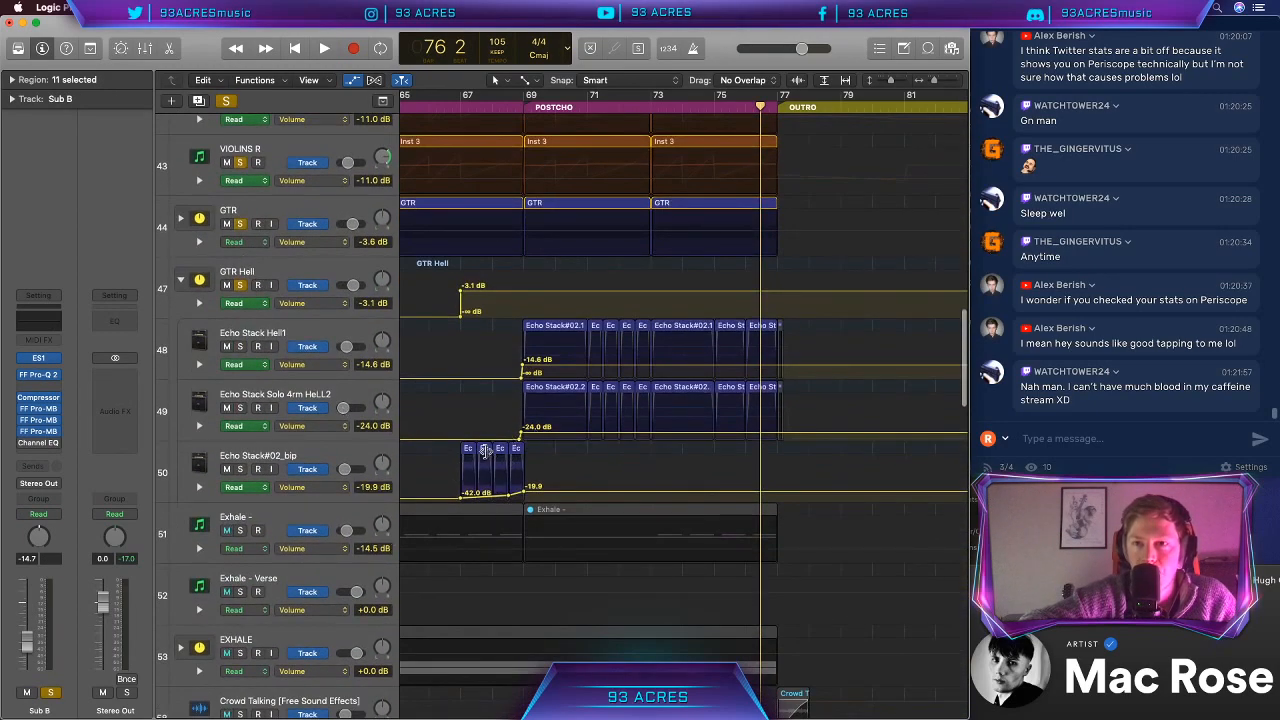
left_click(330, 456)
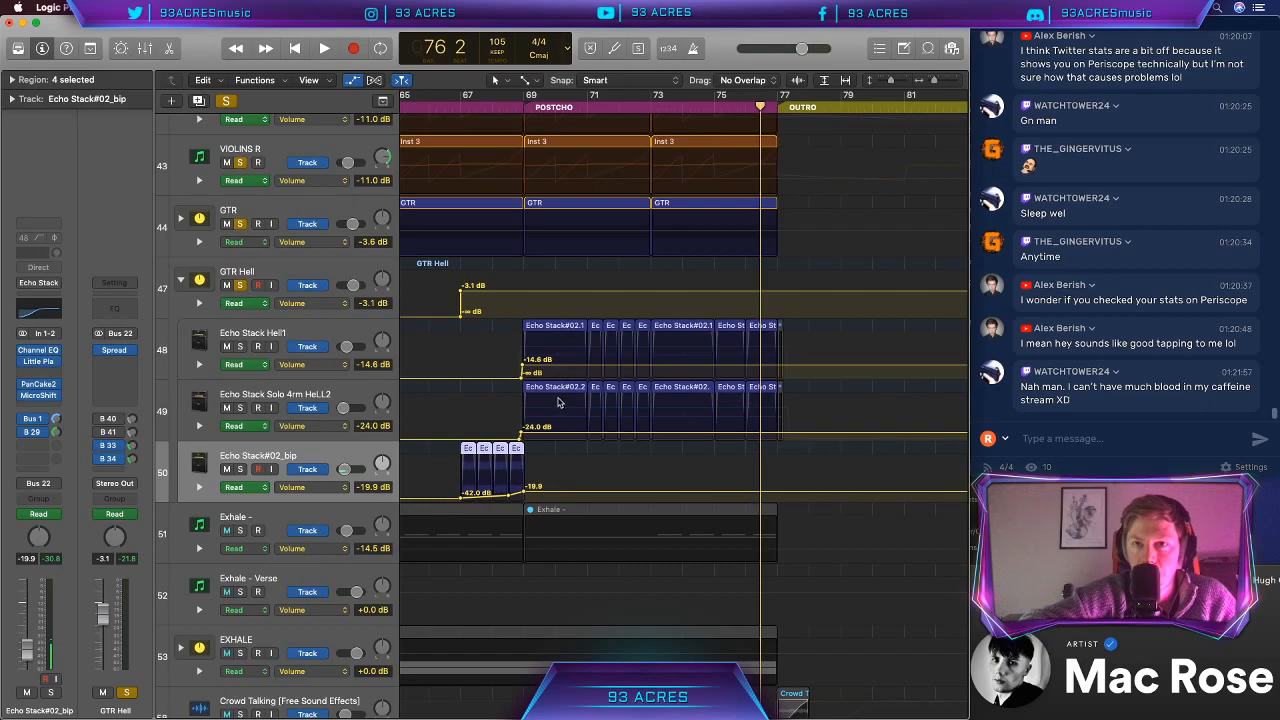
left_click(365, 390)
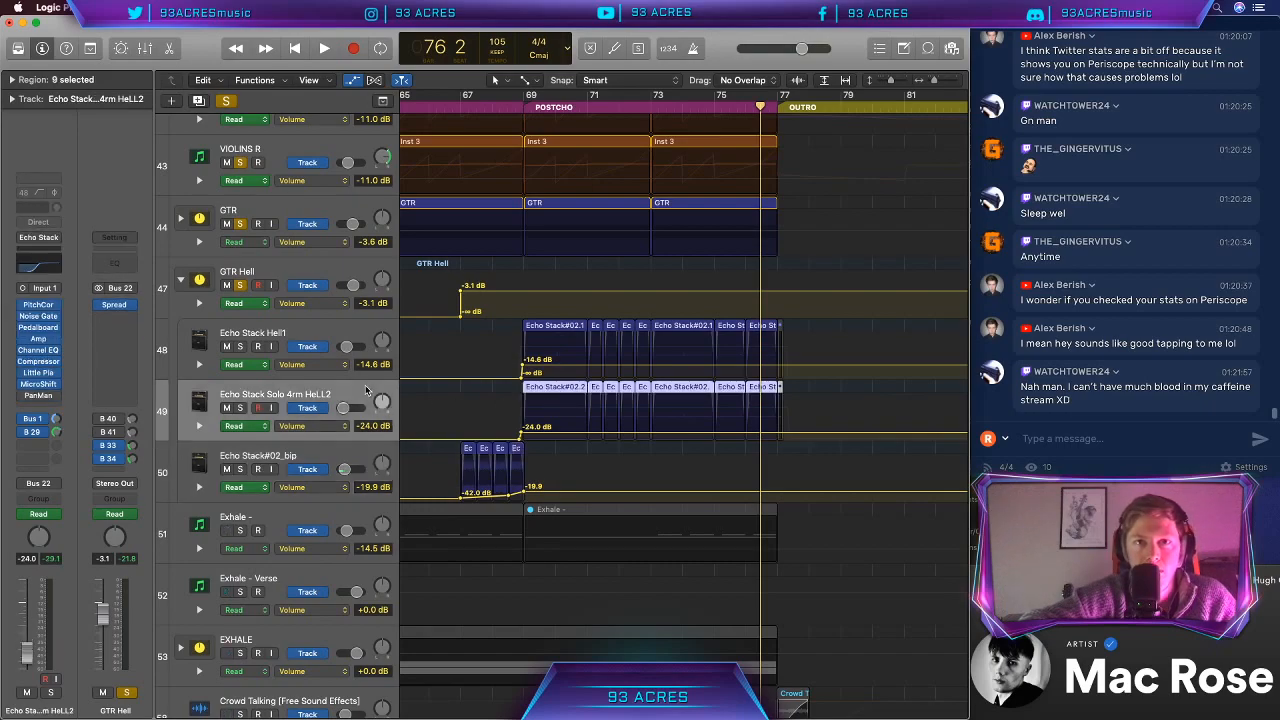
left_click(347, 337)
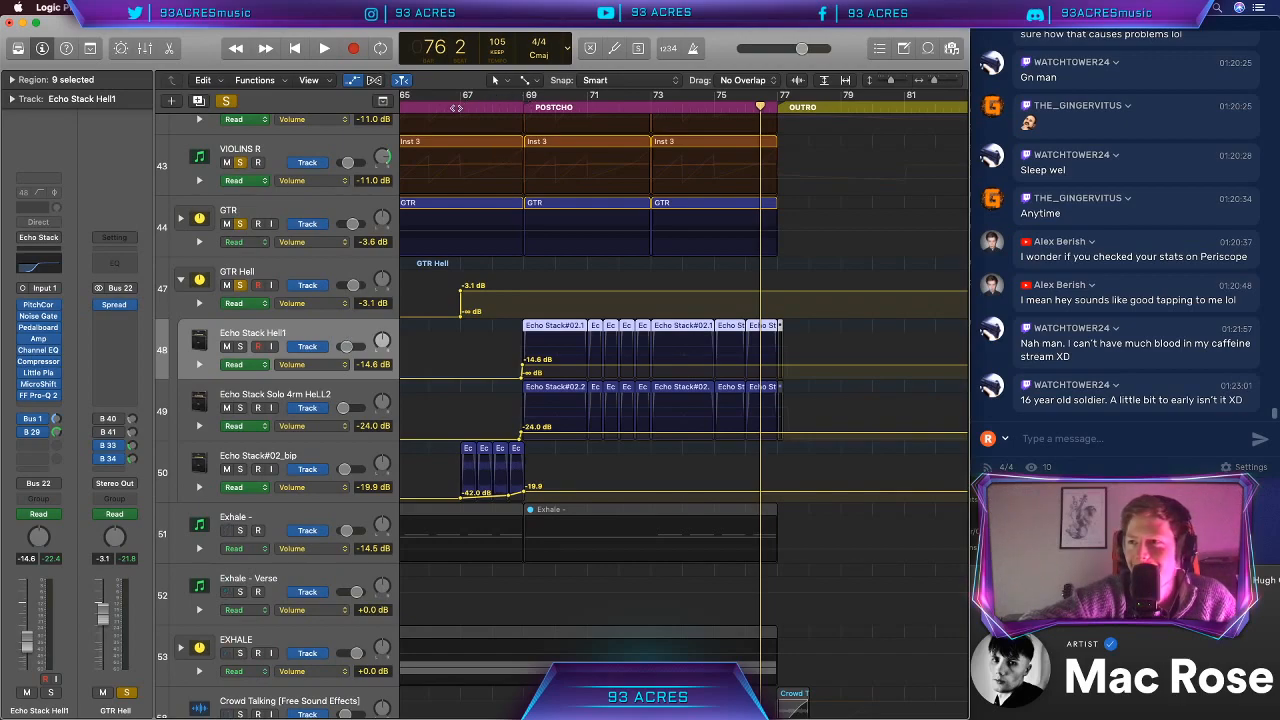
Step: Play the soloed layers from bar 67 through the post-chorus into the outro, restarting once from bar 67
left_click(459, 107)
key("space")
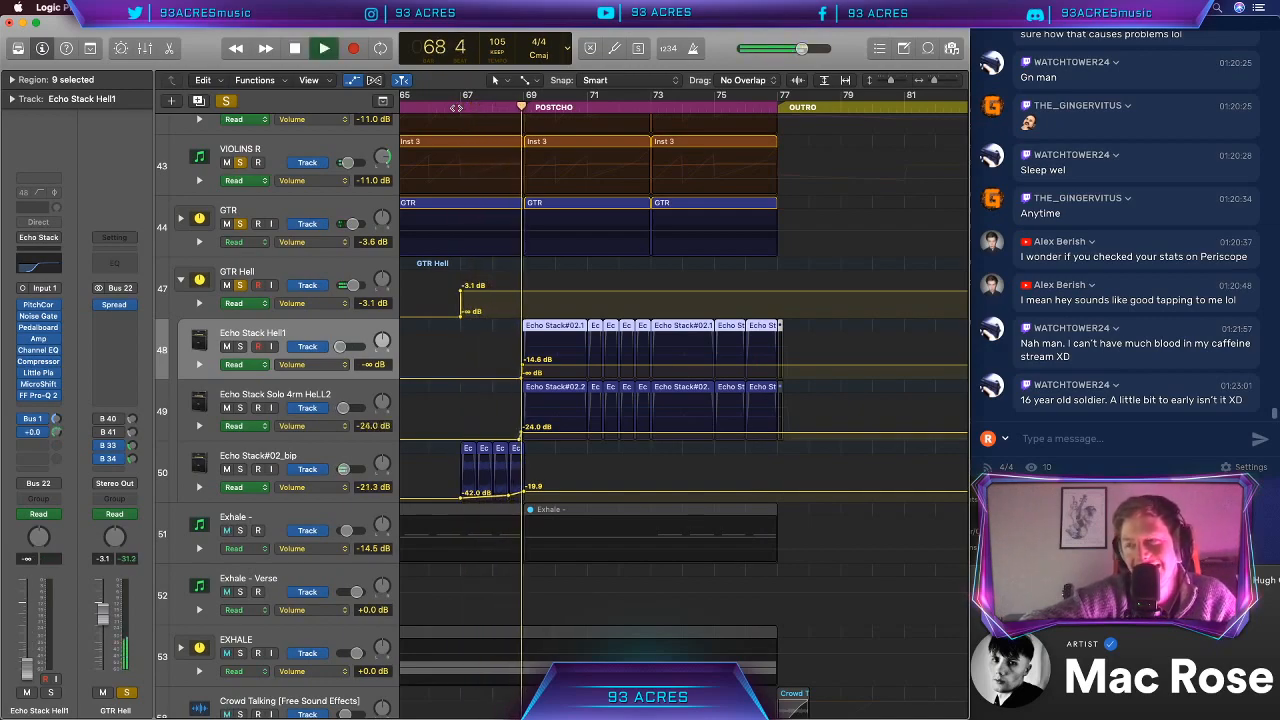
key("space")
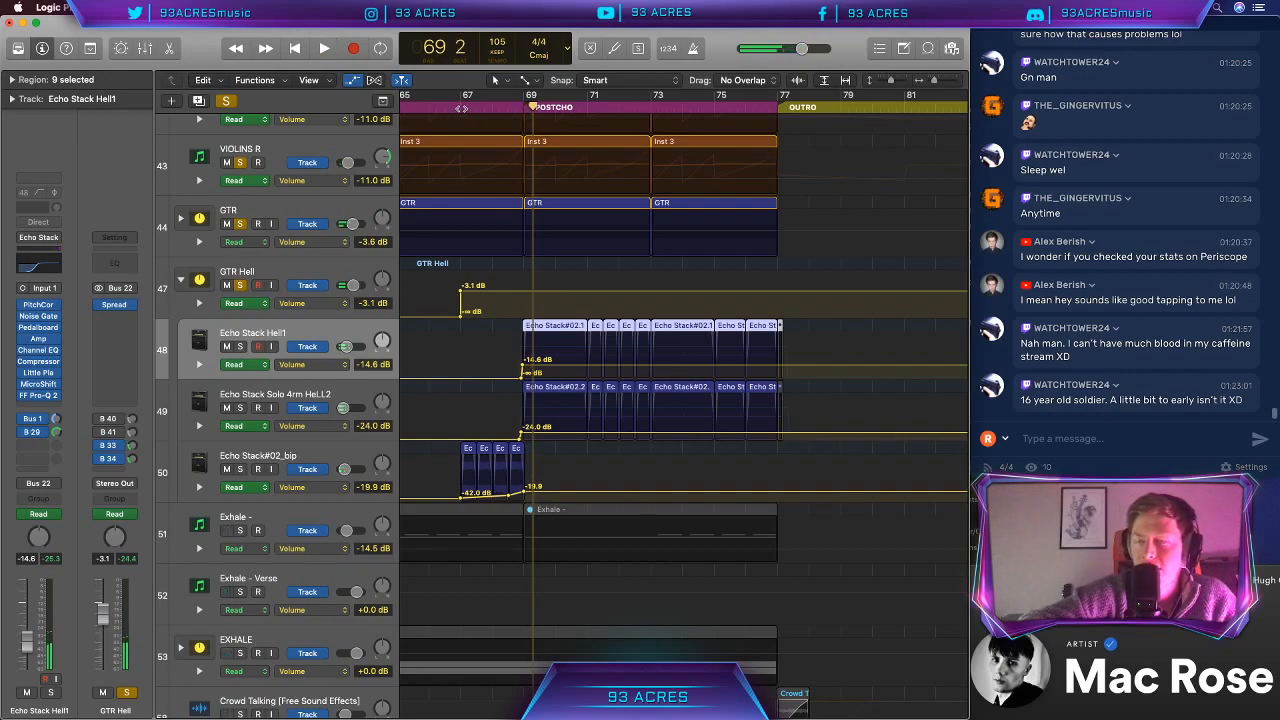
left_click(461, 107)
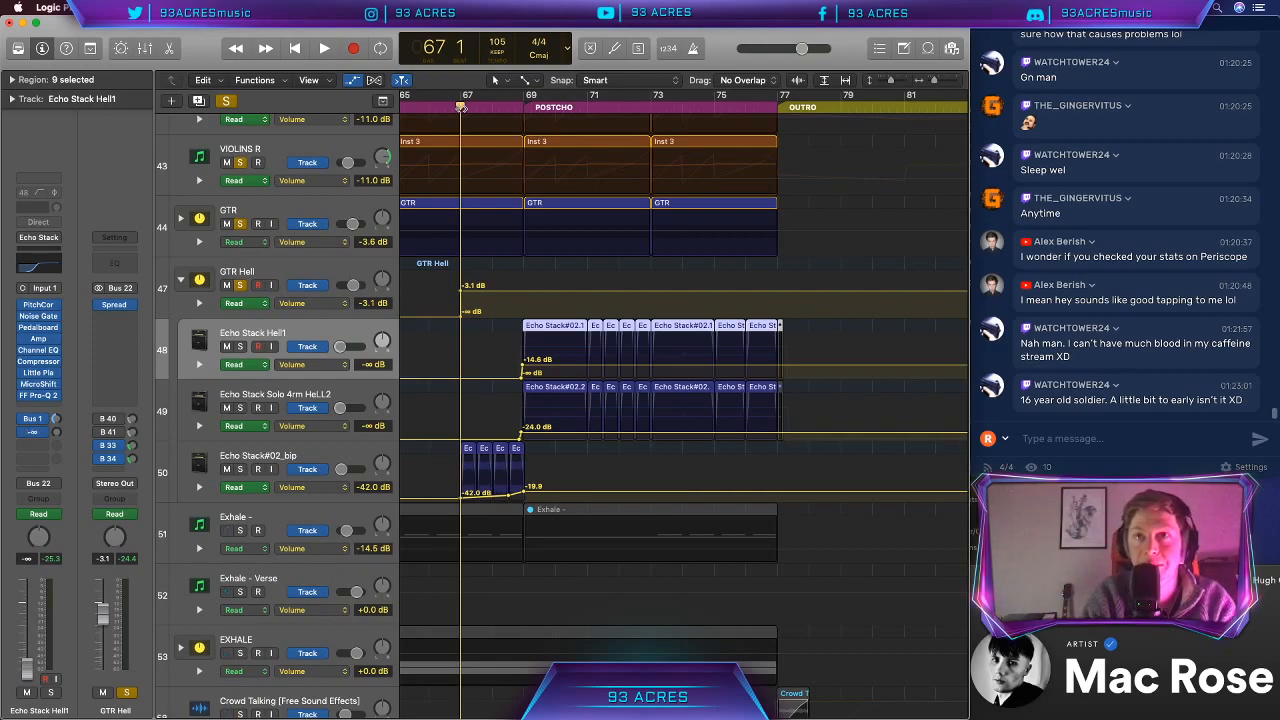
key("space")
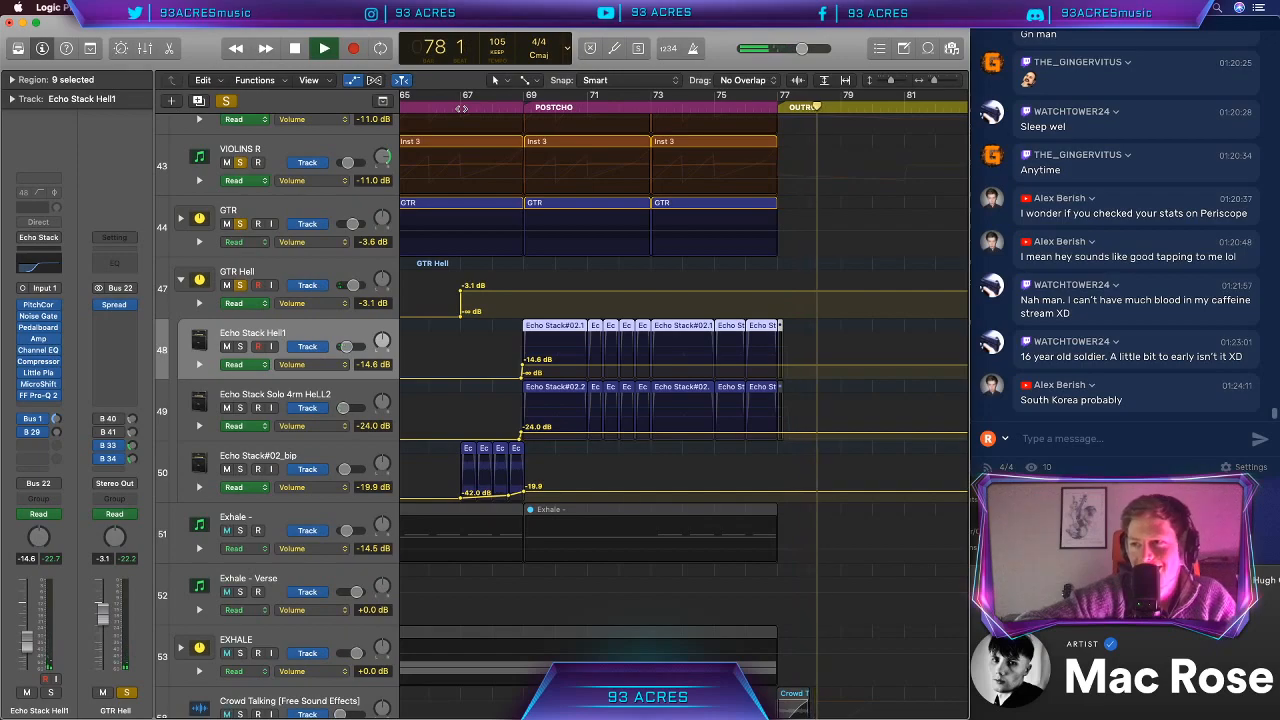
key("space")
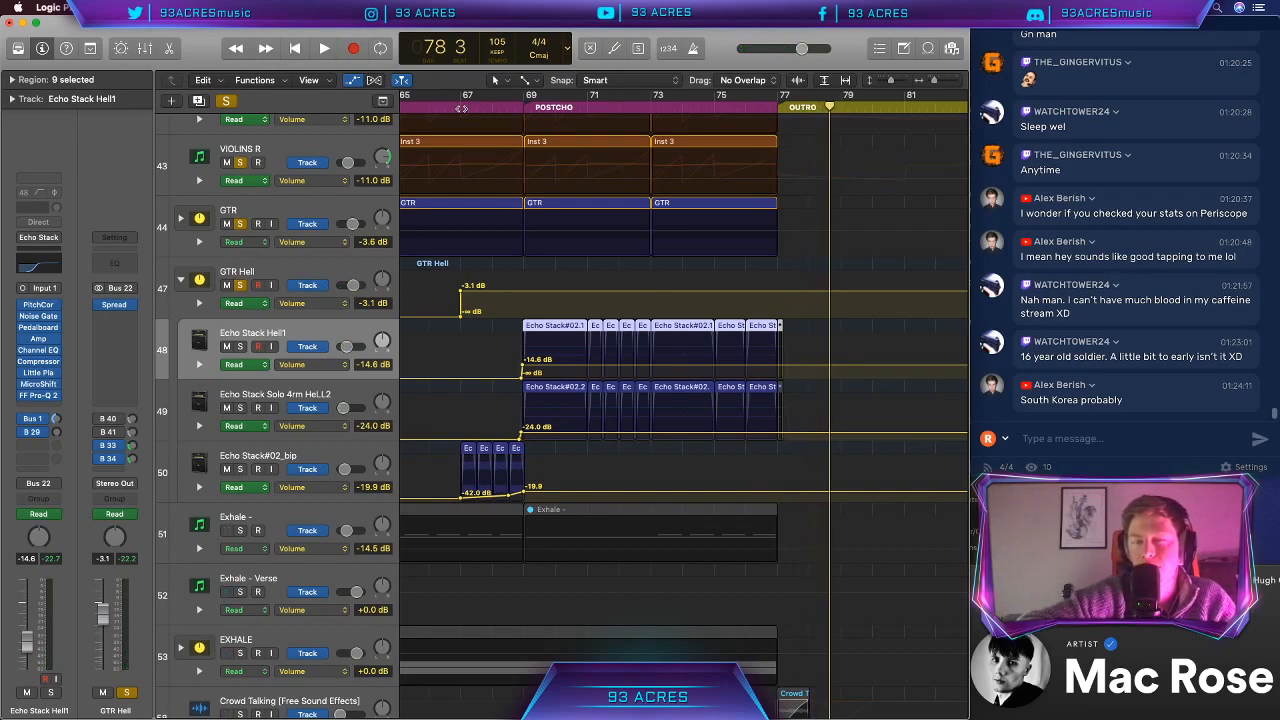
Step: Collapse the GTR Hell stack, then reset the solos to just GTR Hell, GTR, VIOLINS R and VIOLINS L
left_click(179, 284)
scroll(298, 296, "down", 2)
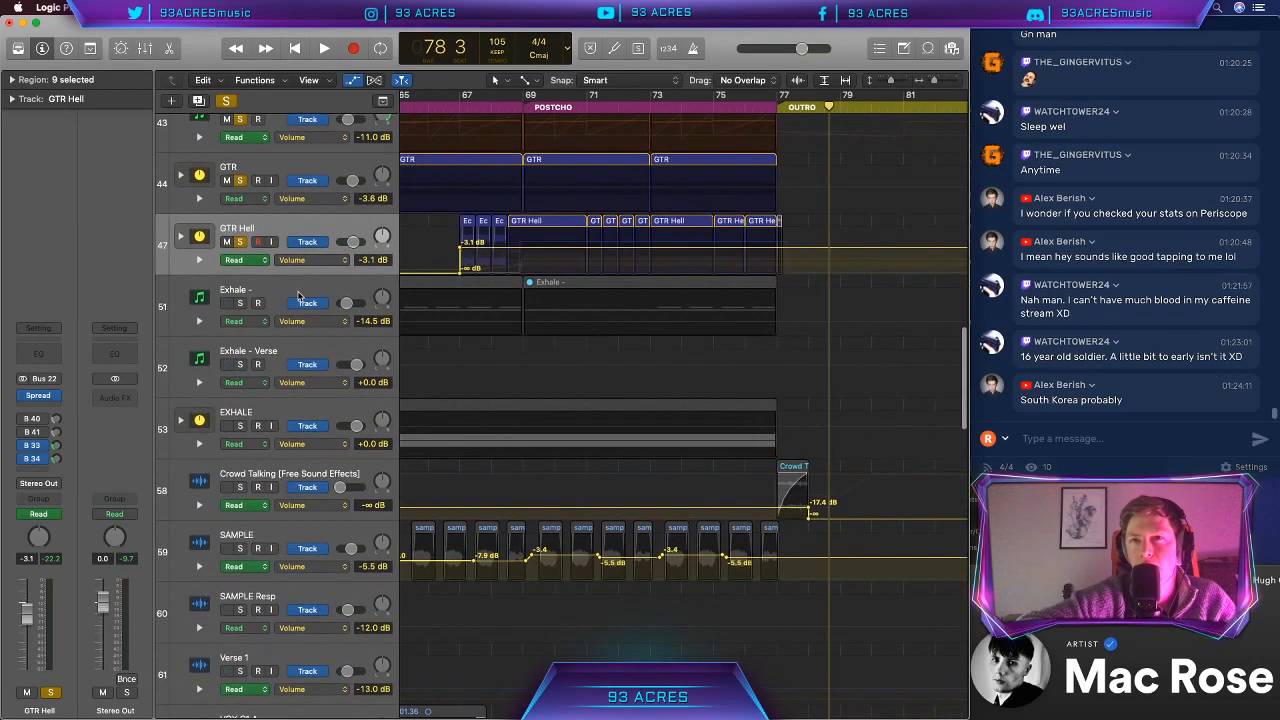
scroll(240, 305, "up", 12)
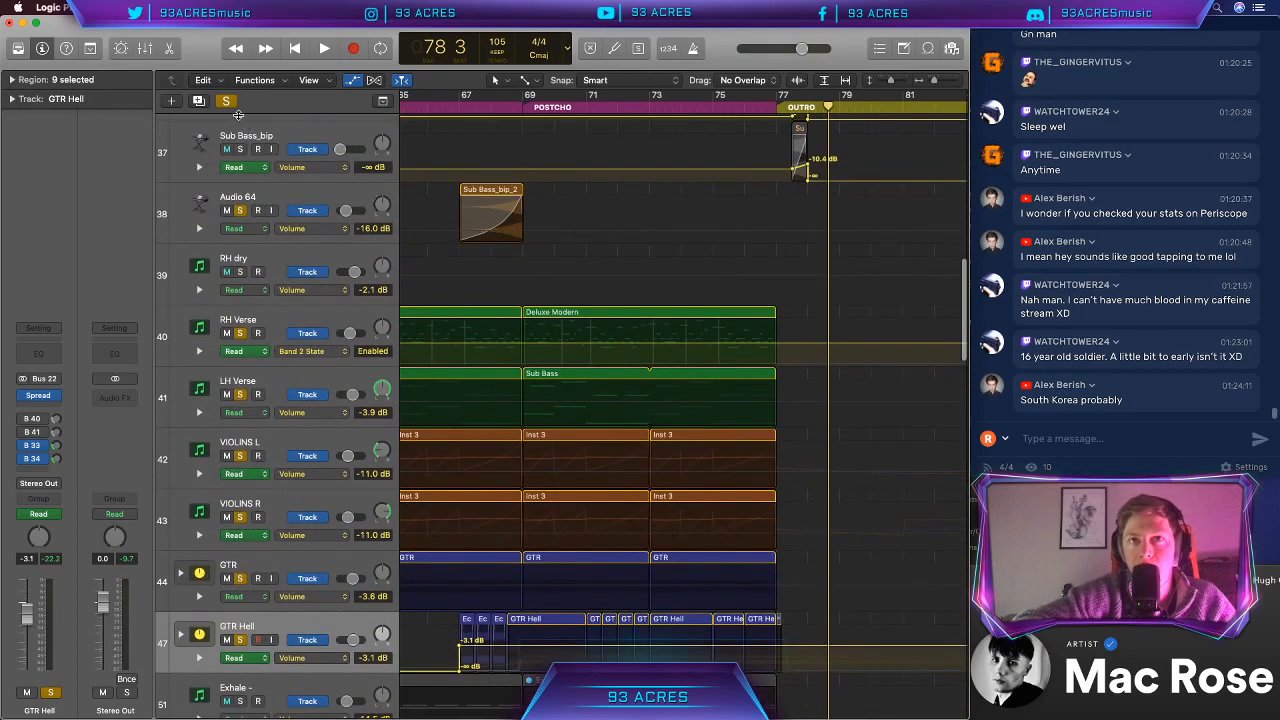
scroll(307, 365, "down", 8)
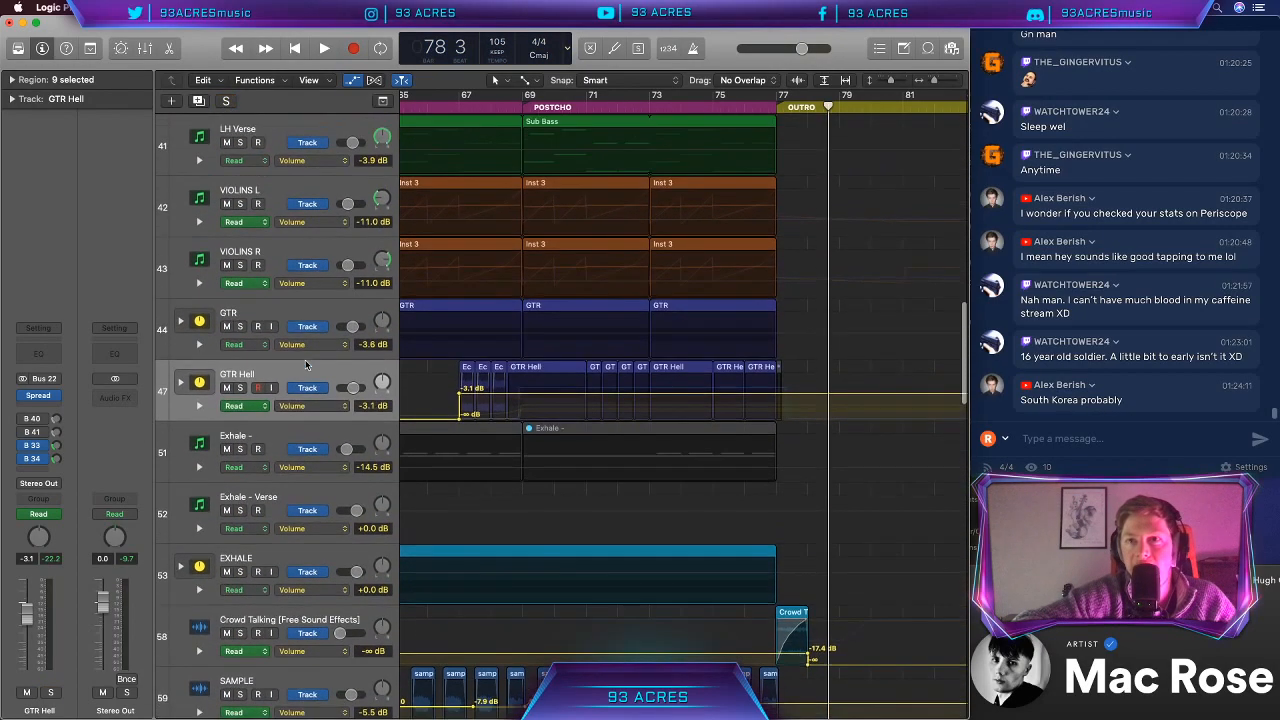
left_click_drag(240, 388, 240, 296)
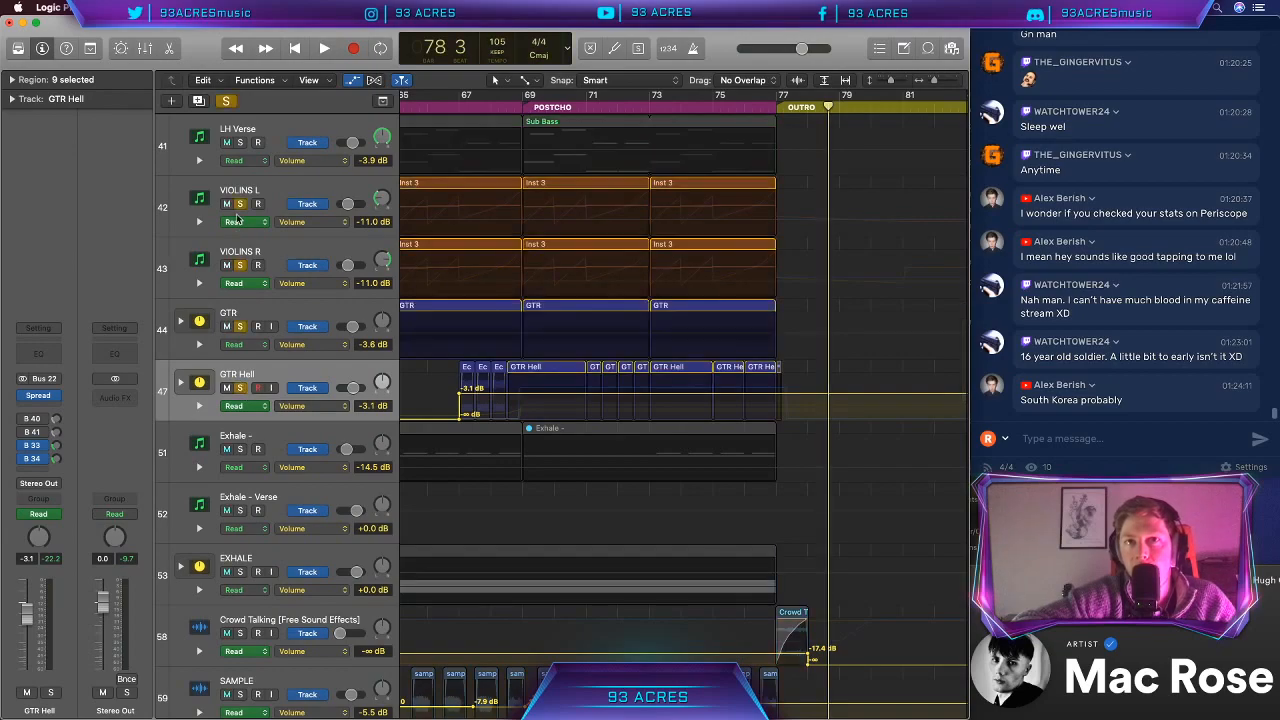
Step: Play the soloed guitars and violins from bar 69, remove GTR from the solo during playback, and stop in the outro
left_click(524, 107)
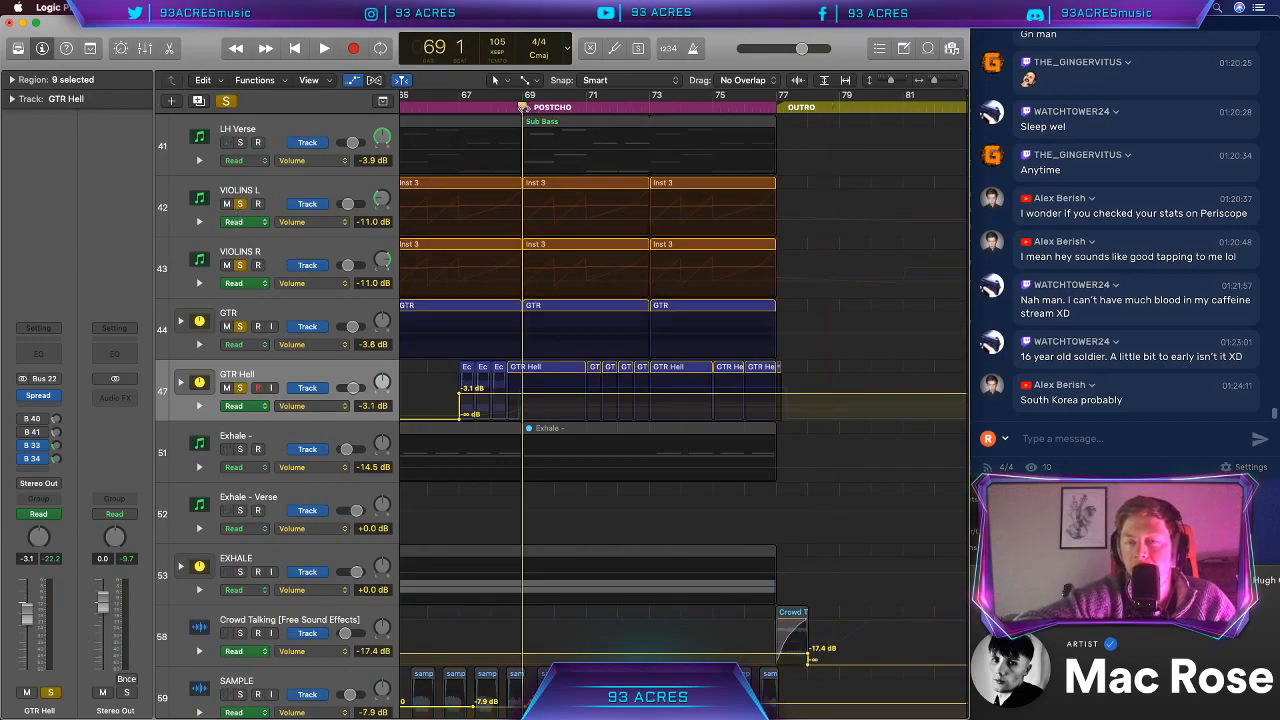
key("space")
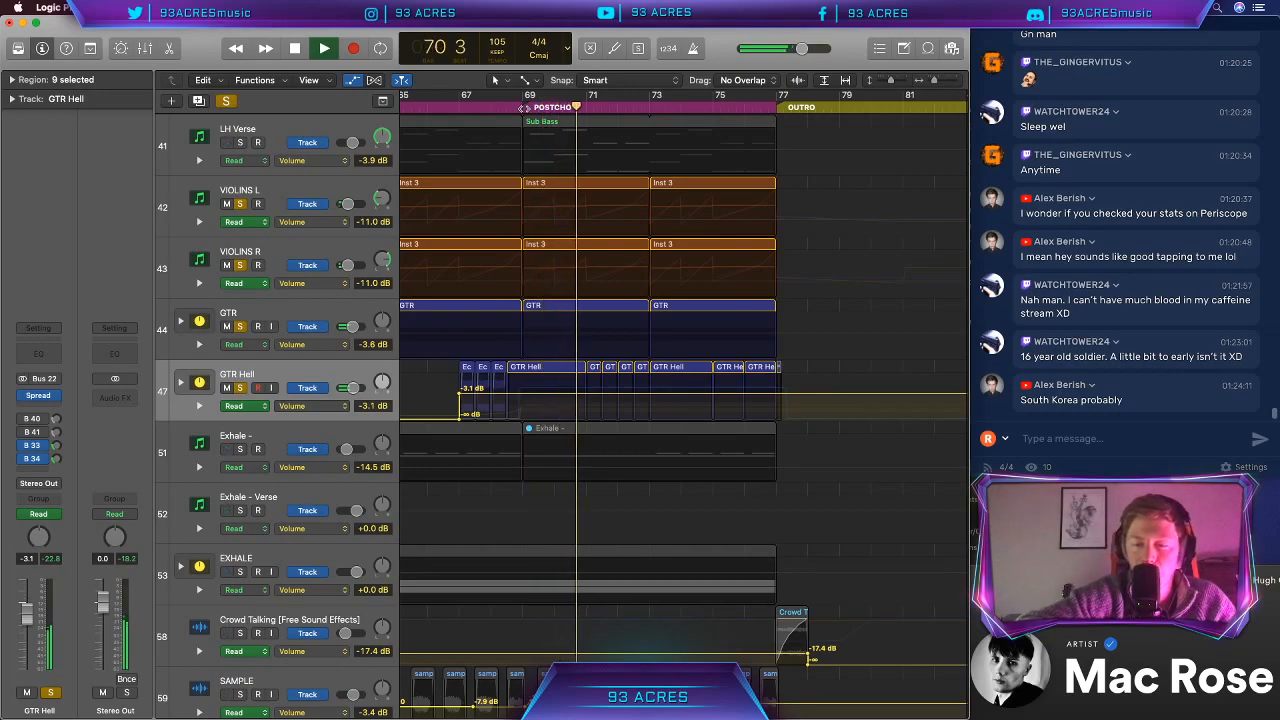
left_click(241, 327)
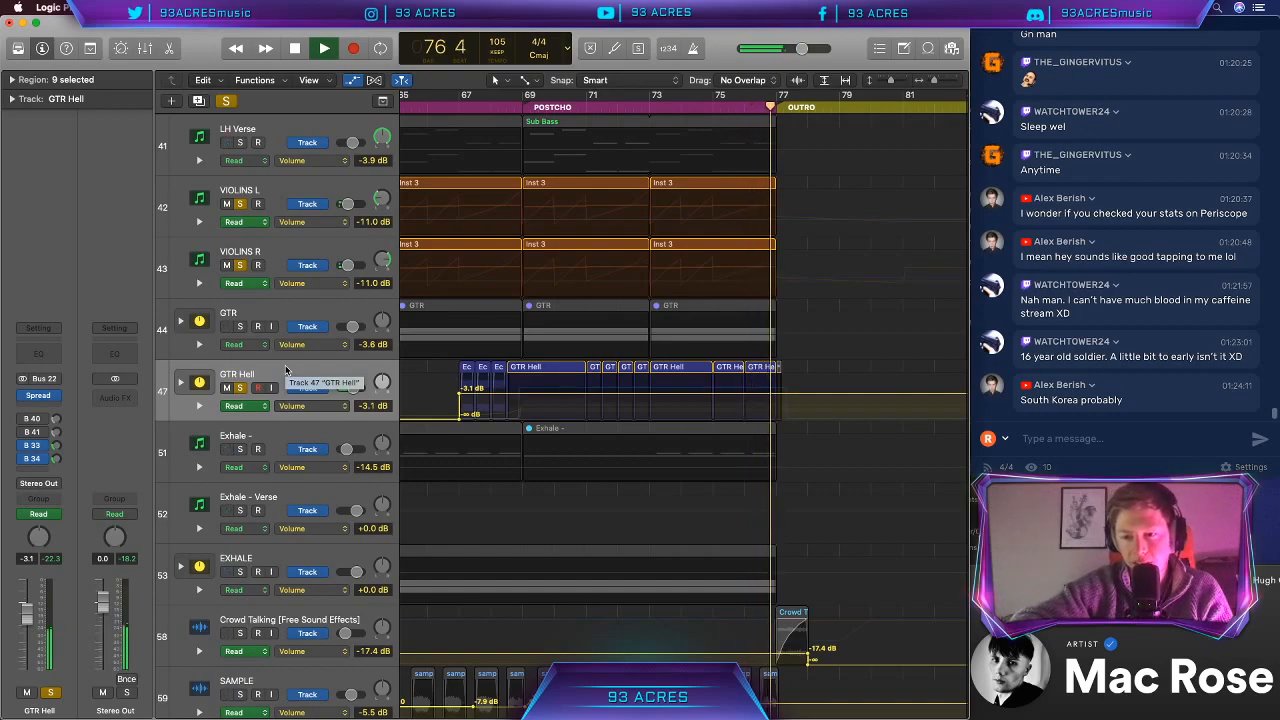
key("space")
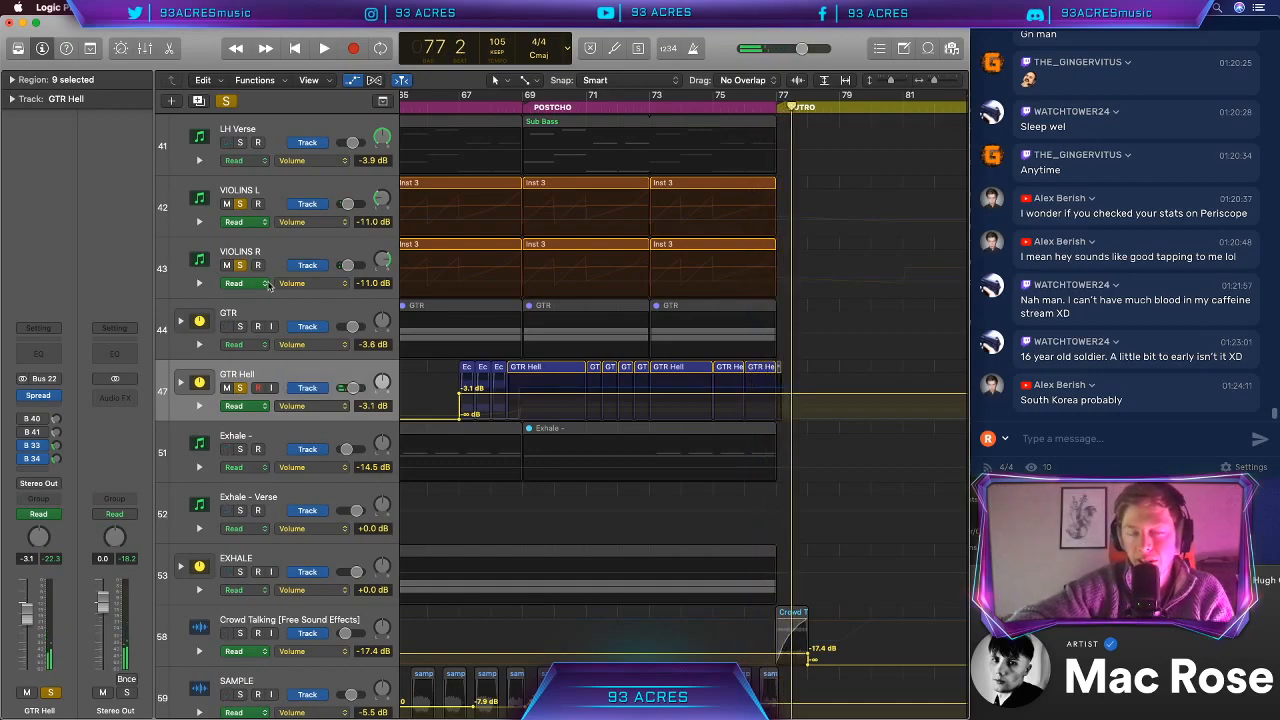
Step: Clear all solos and play the full mix from bar 65 with the track automation hidden
left_click(228, 101)
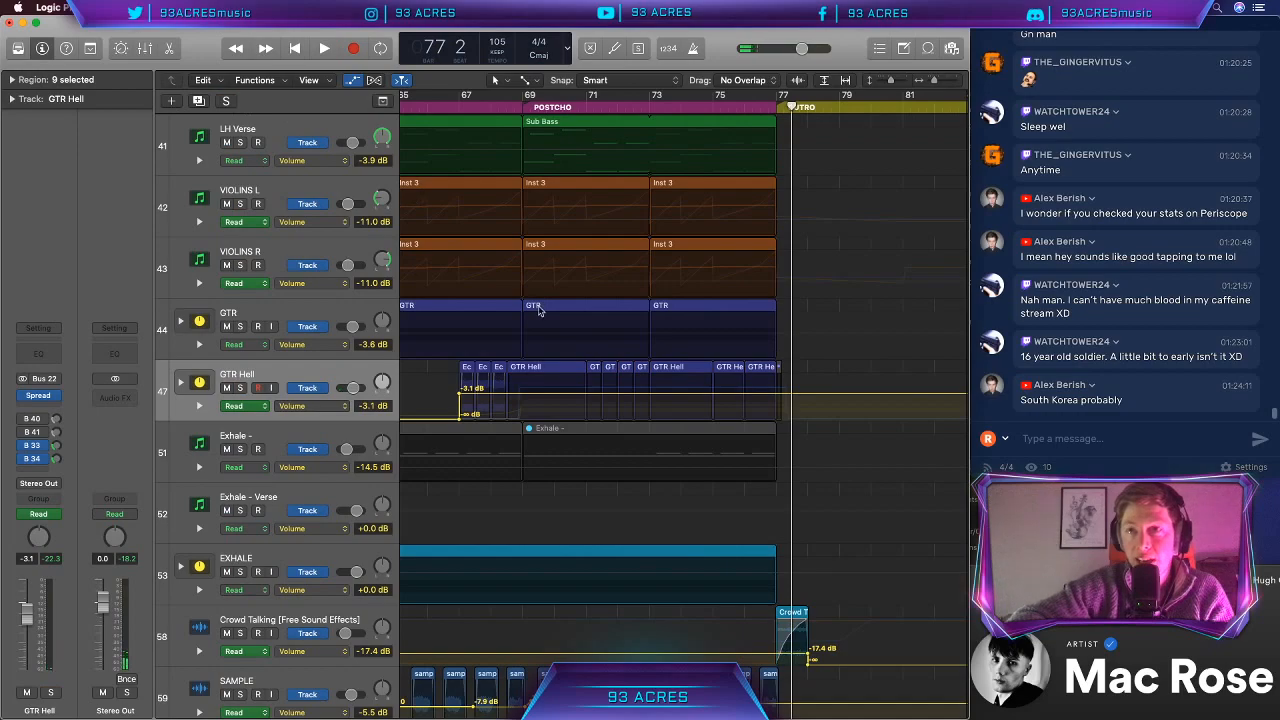
scroll(538, 310, "left", 5)
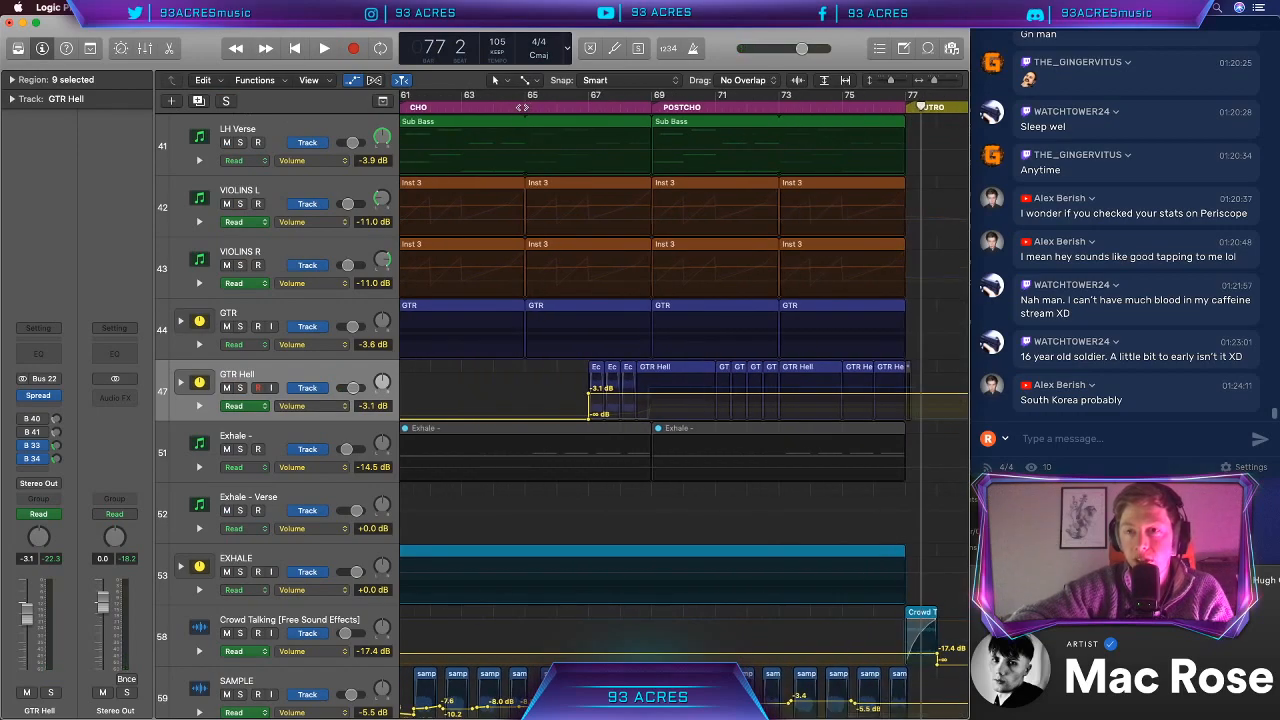
left_click(523, 107)
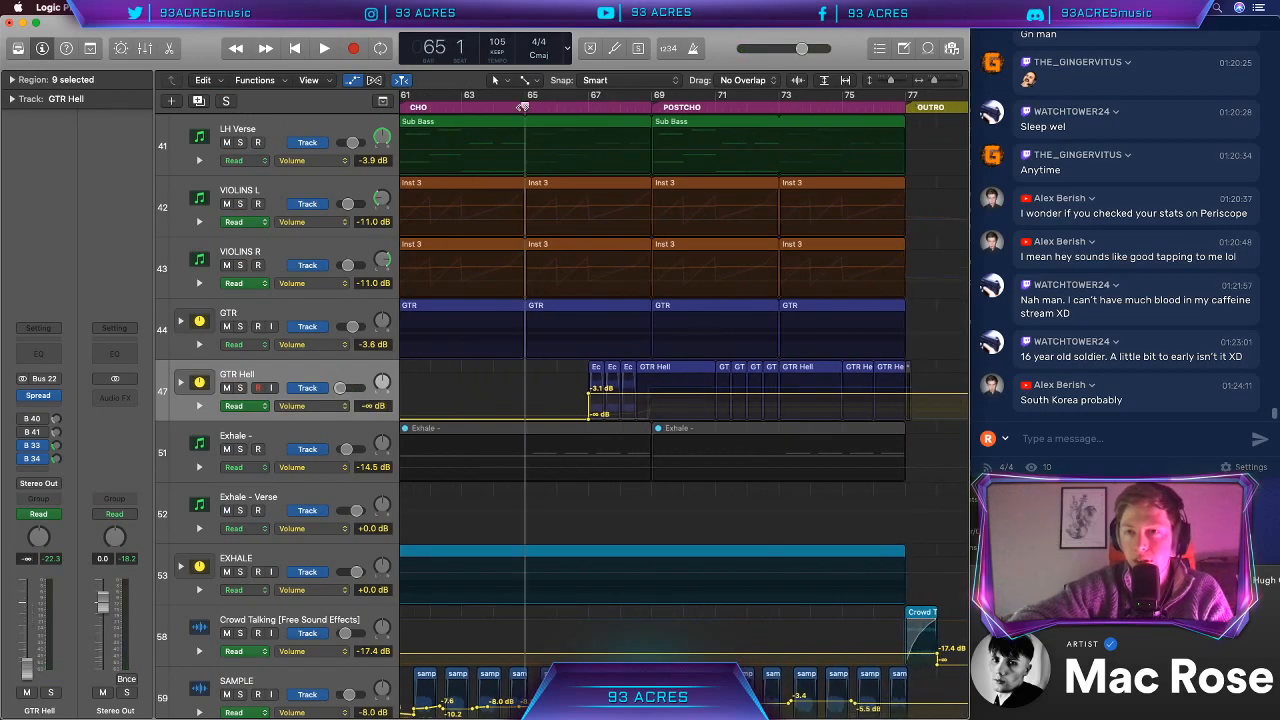
key("space")
scroll(511, 461, "down", 10)
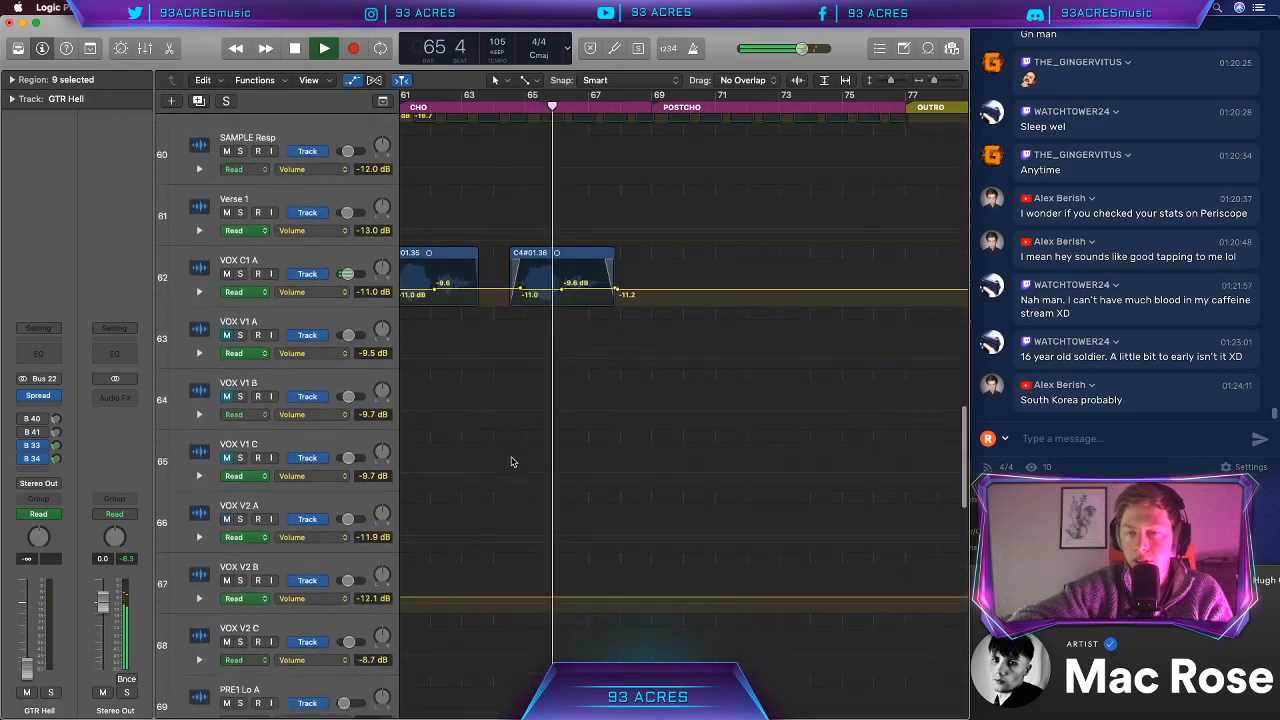
scroll(511, 462, "down", 2)
key("a")
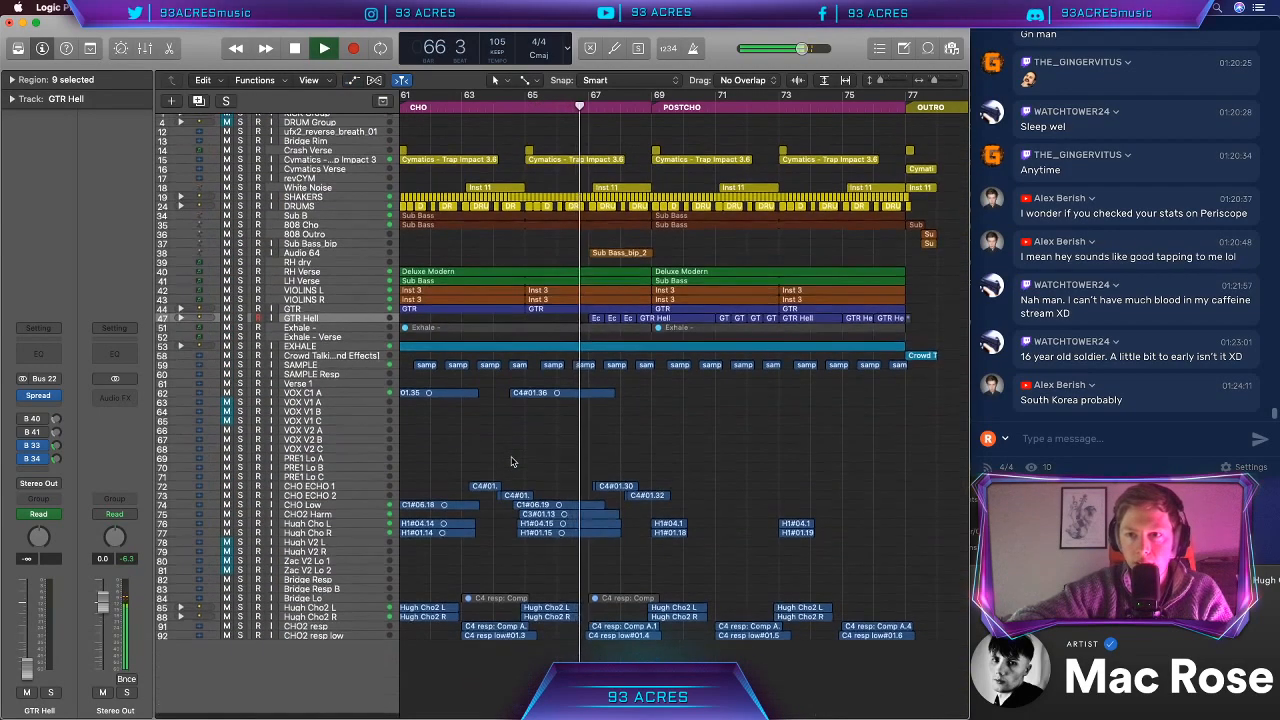
Step: Listen to the full mix through the post-chorus, select the GTR Hell track and stop playback in the outro
scroll(512, 461, "up", 1)
scroll(513, 455, "right", 2)
scroll(507, 441, "right", 1)
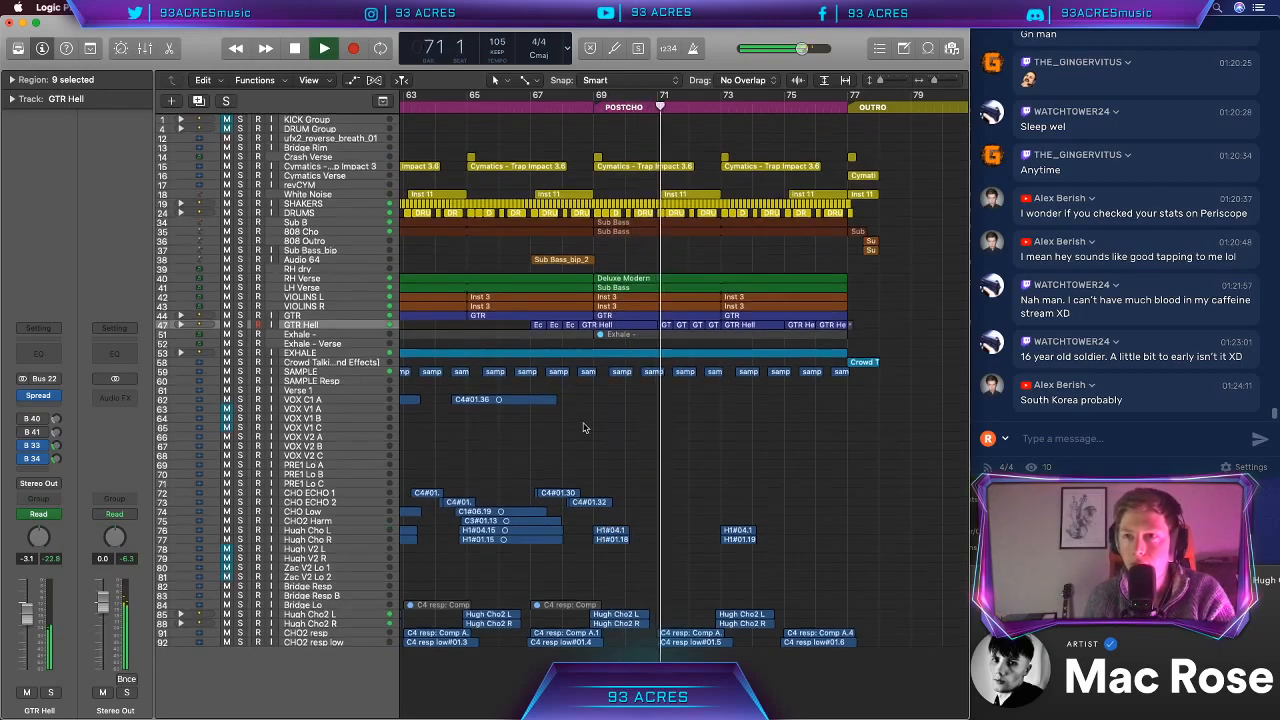
left_click(326, 330)
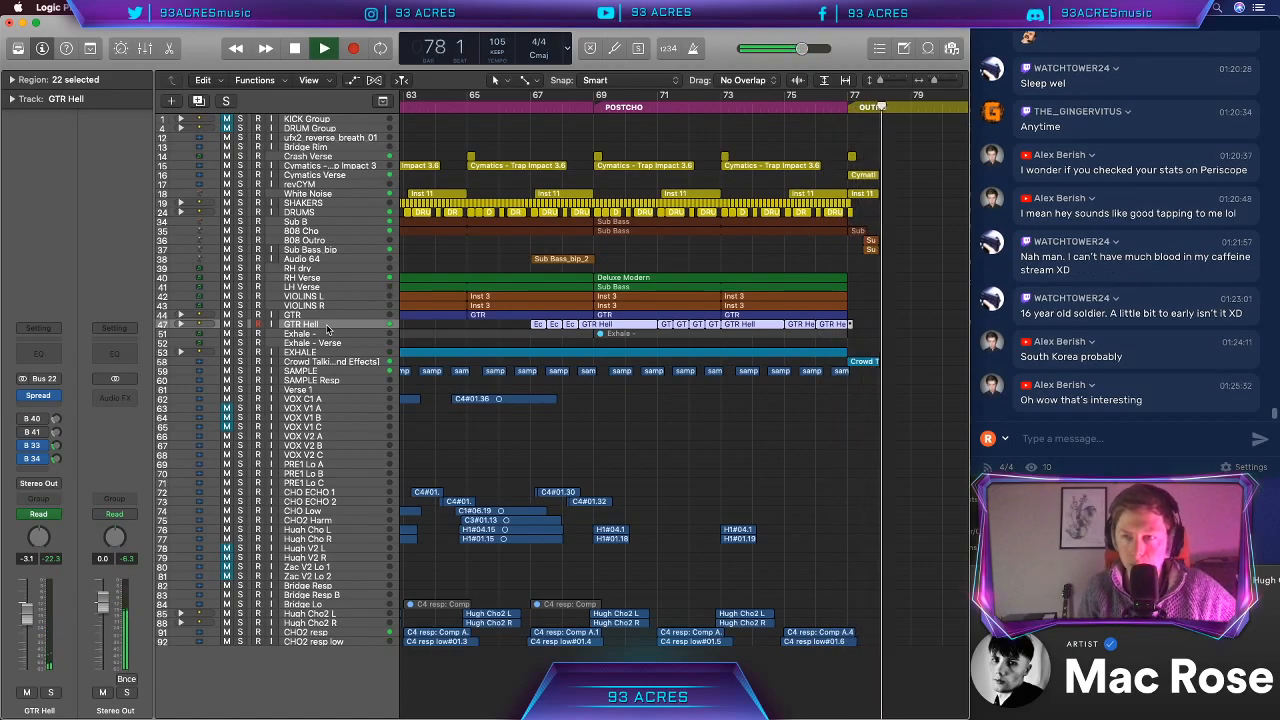
key("space")
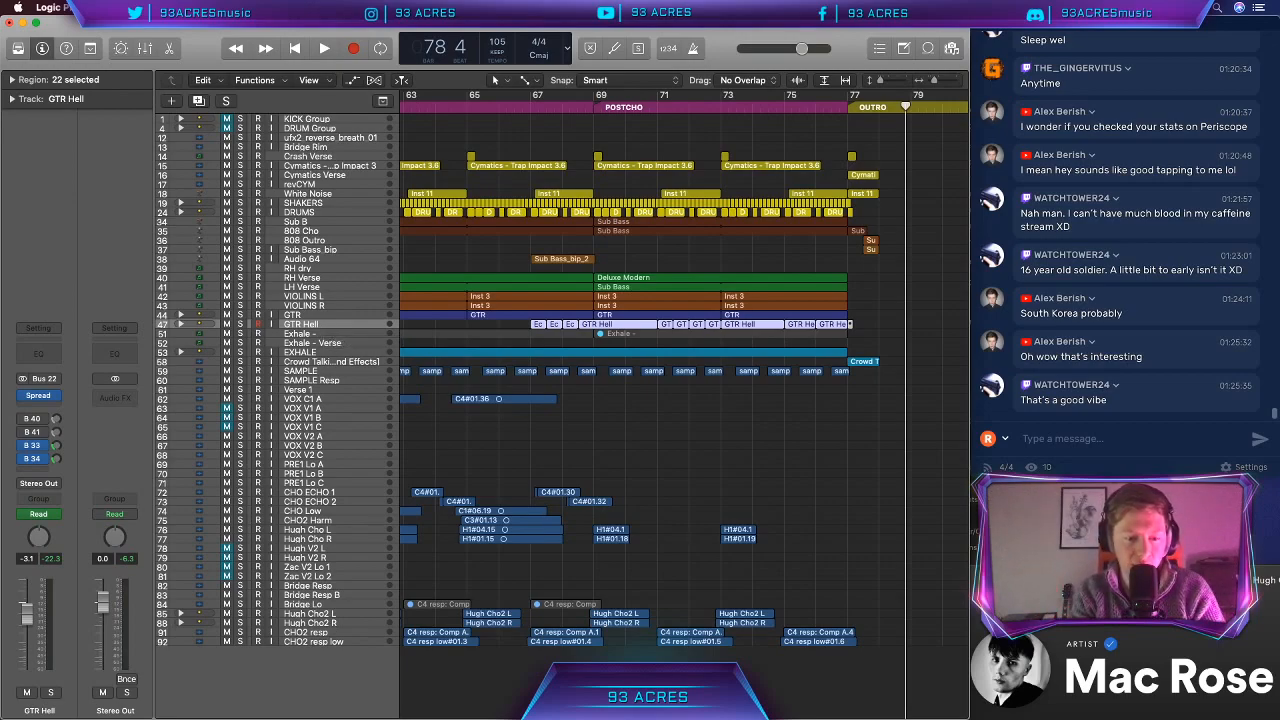
Step: Switch to Spotify, move and enlarge its window over the arrangement, and open the single Nobody 2 Blame
key("super+Tab")
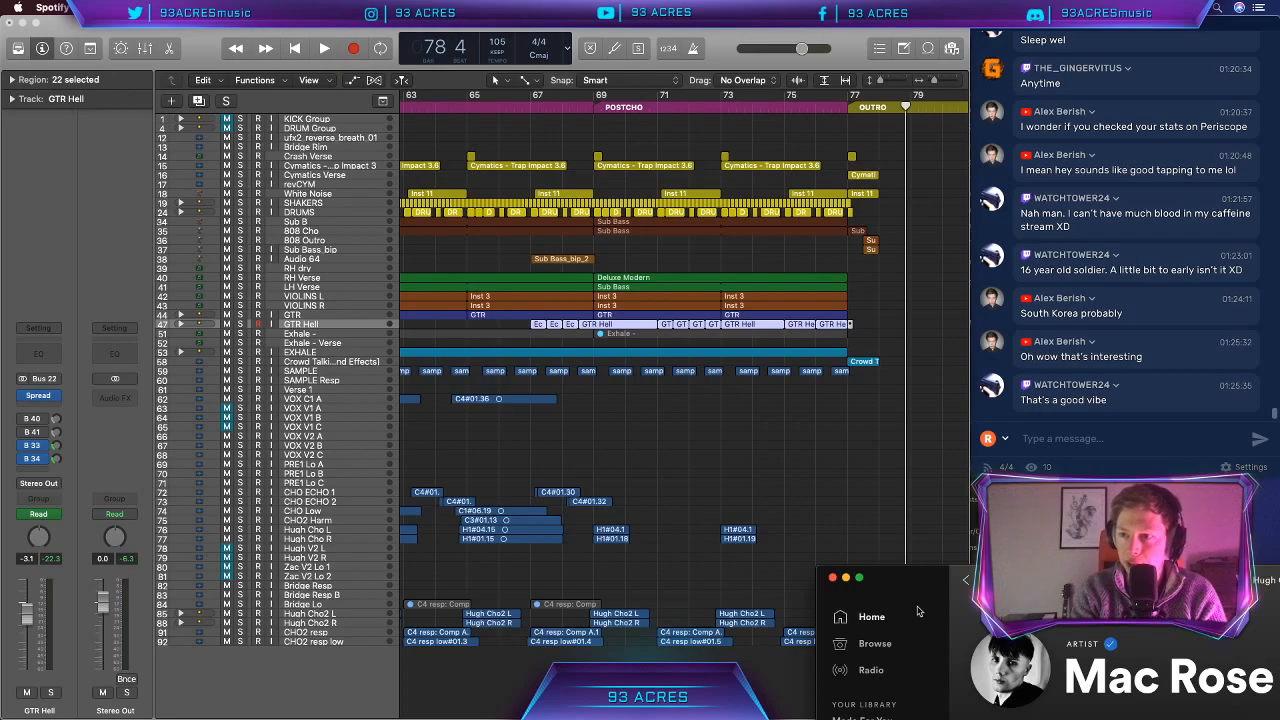
left_click_drag(904, 594, 244, 71)
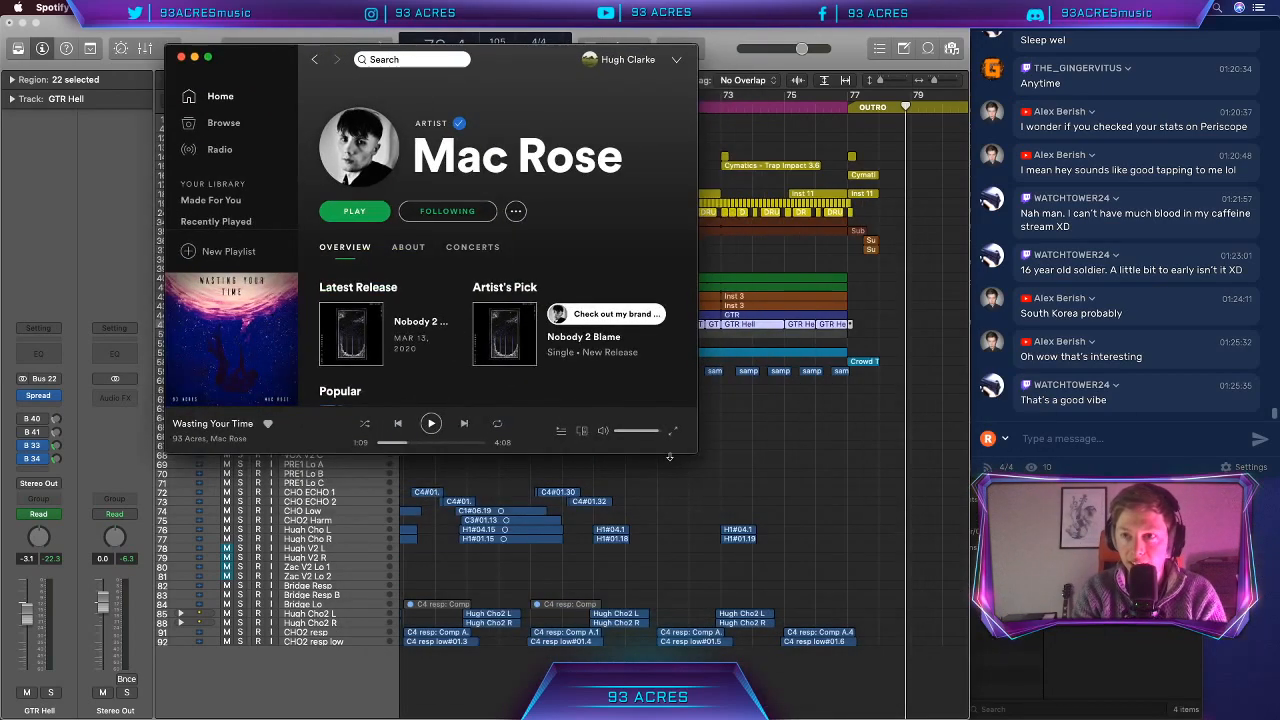
left_click_drag(670, 455, 663, 657)
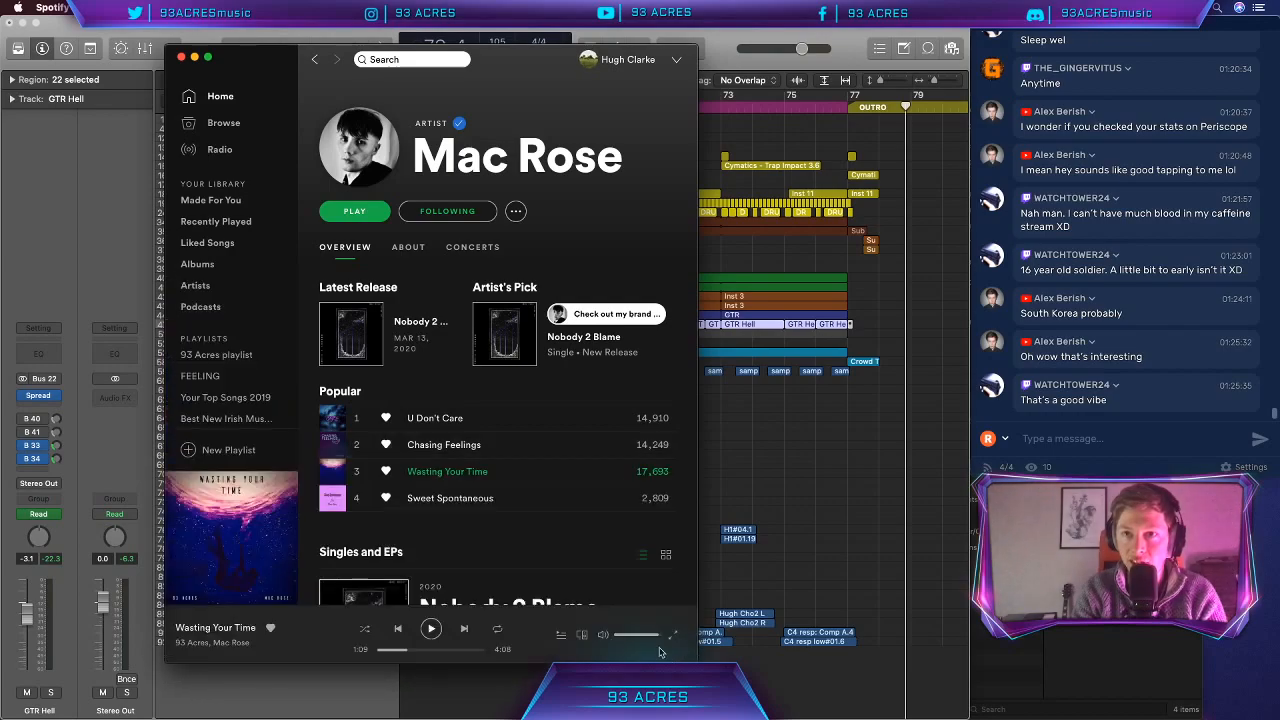
left_click(368, 348)
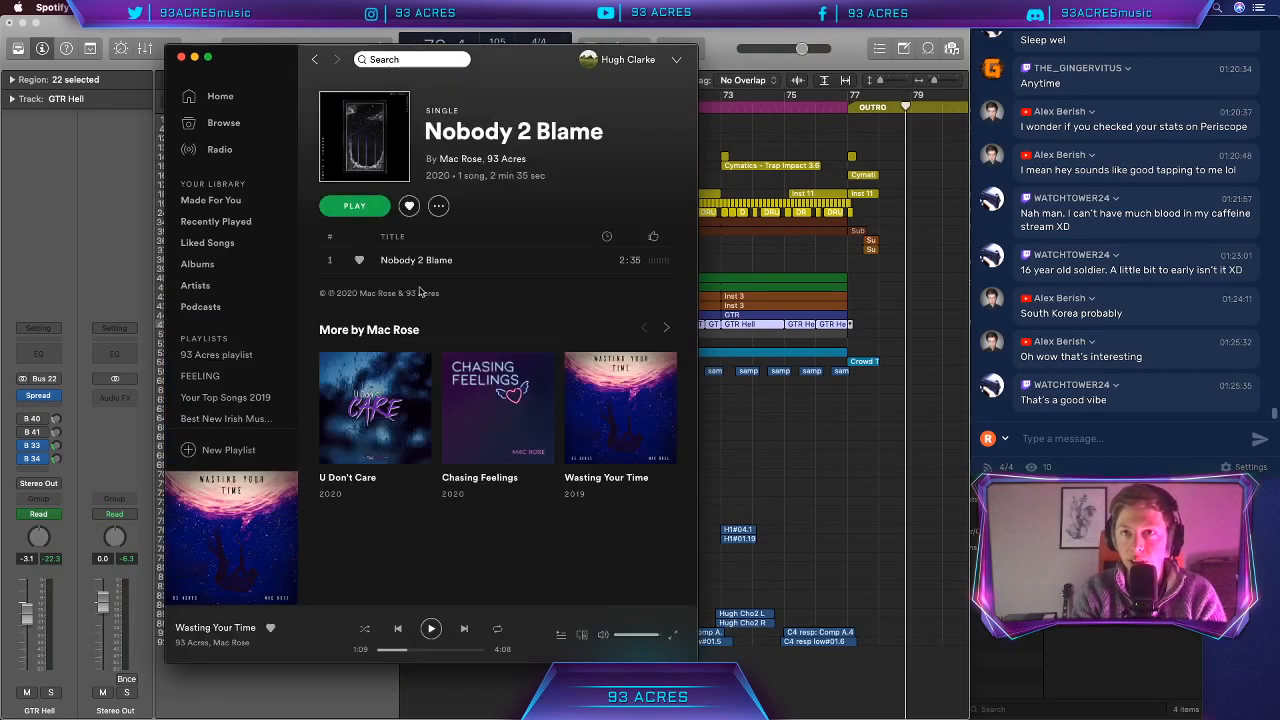
Step: Play Nobody 2 Blame, skip ahead into its last third and pause just before the end
left_click(333, 260)
left_click(450, 651)
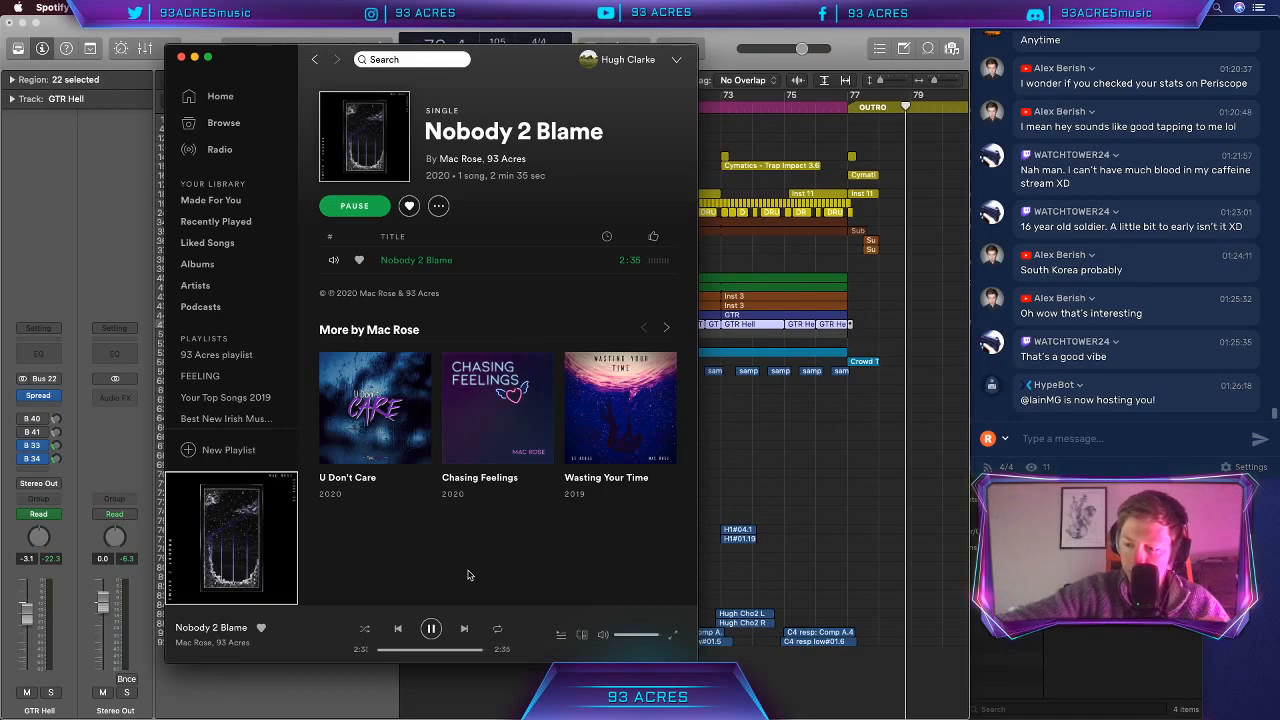
key("space")
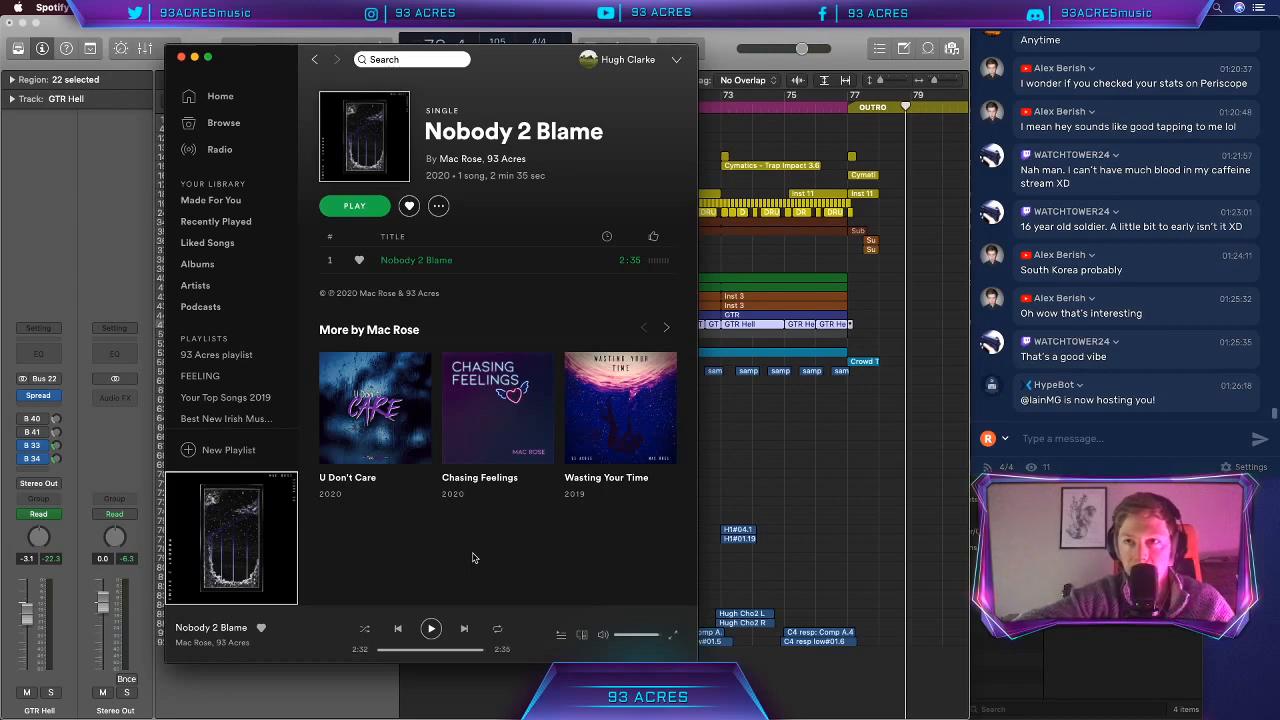
Step: Return to Logic Pro and insert a Loudness Meter on the GTR Hell channel after Spread
left_click(740, 425)
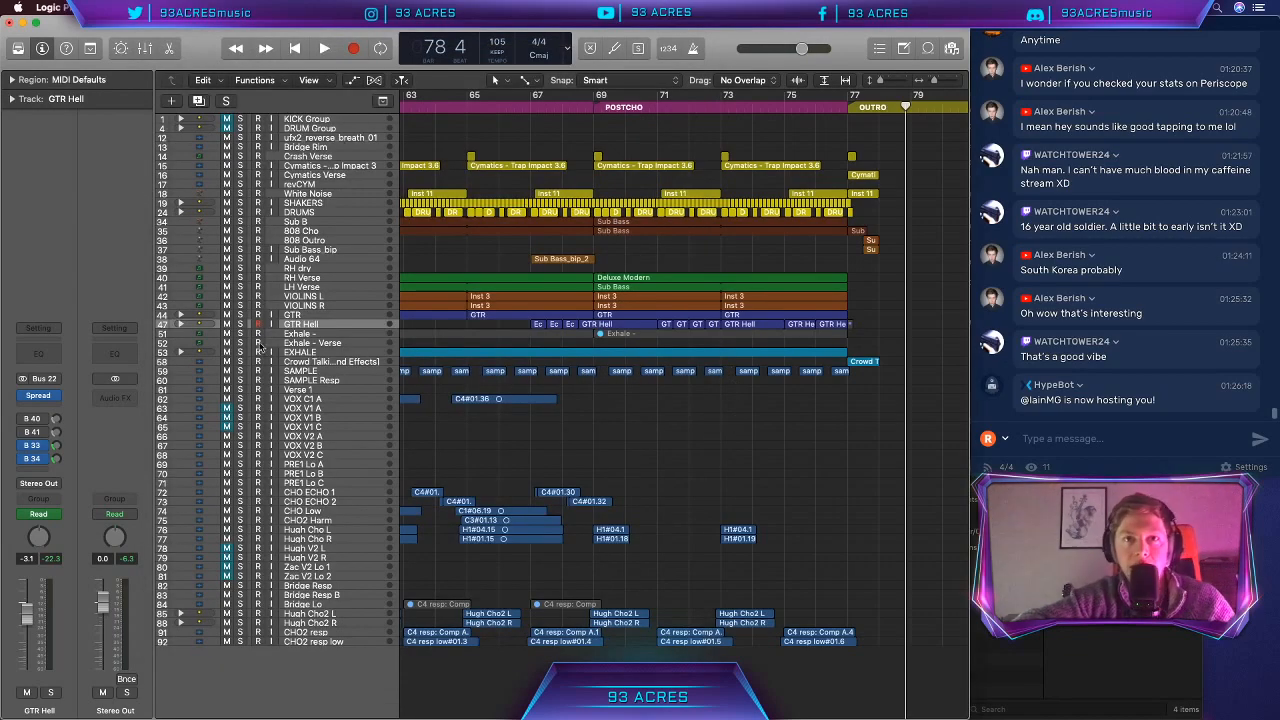
left_click(44, 407)
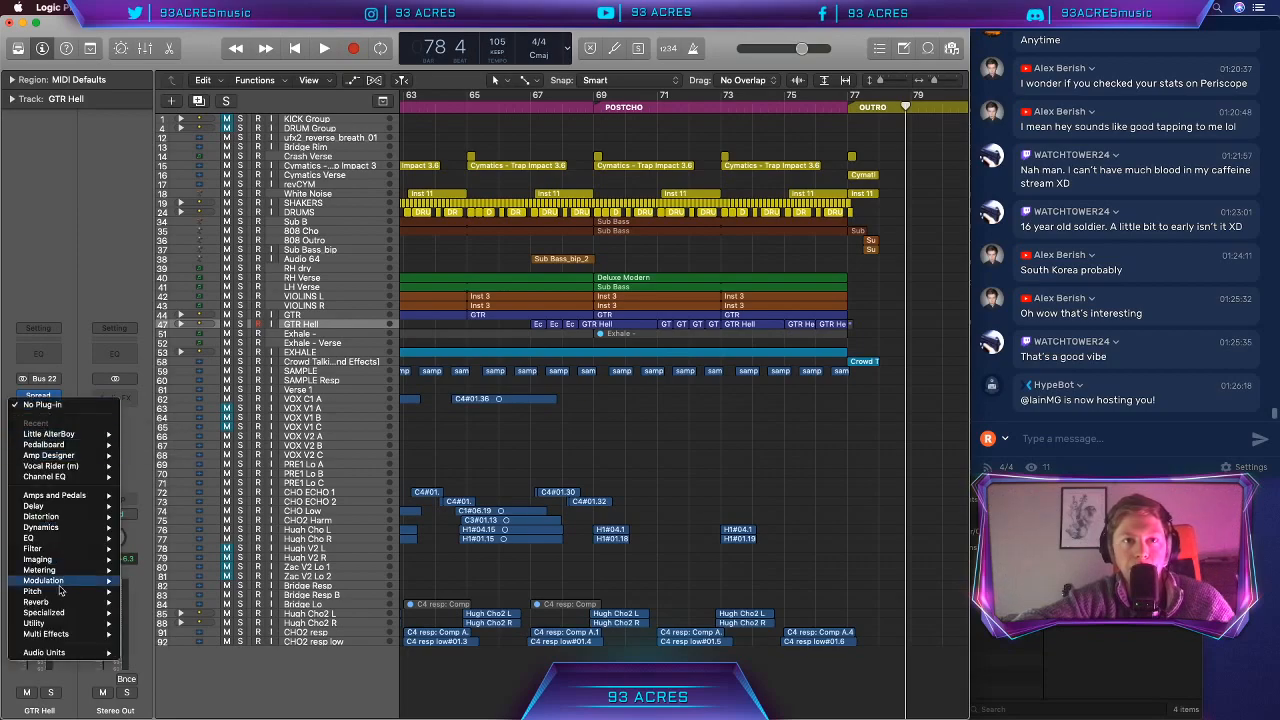
mouse_move(74, 580)
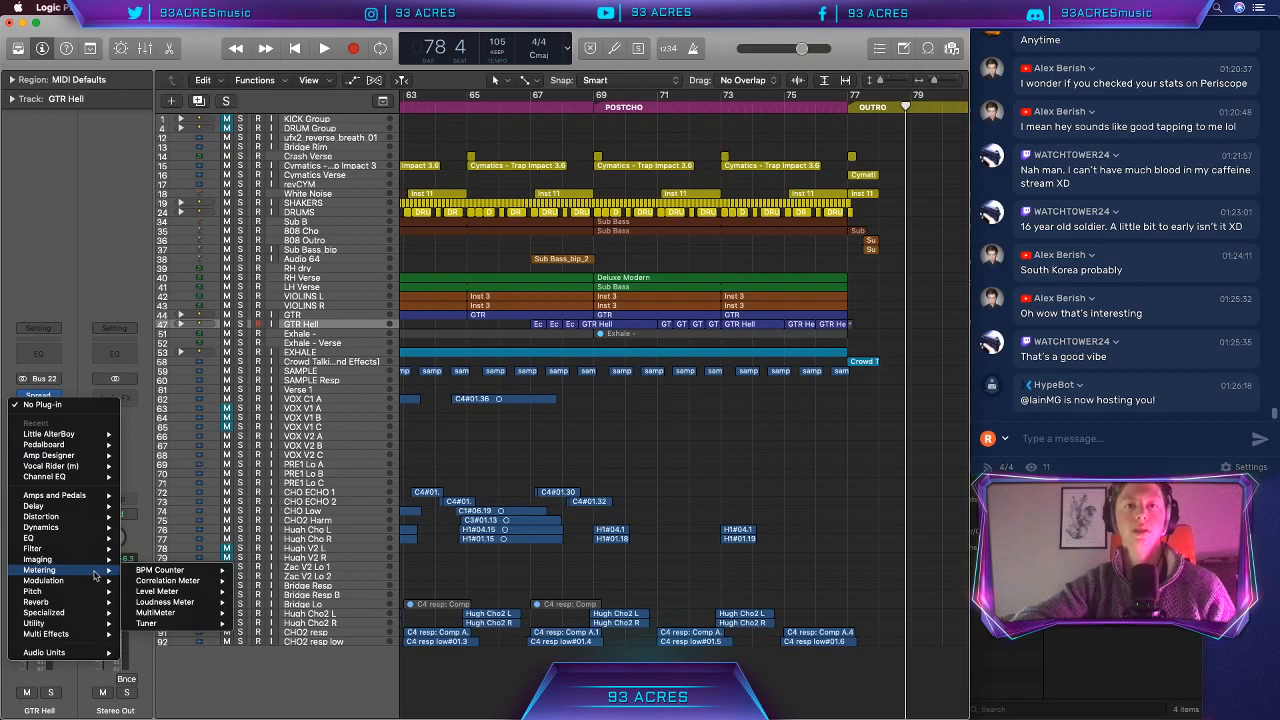
mouse_move(187, 603)
left_click(260, 602)
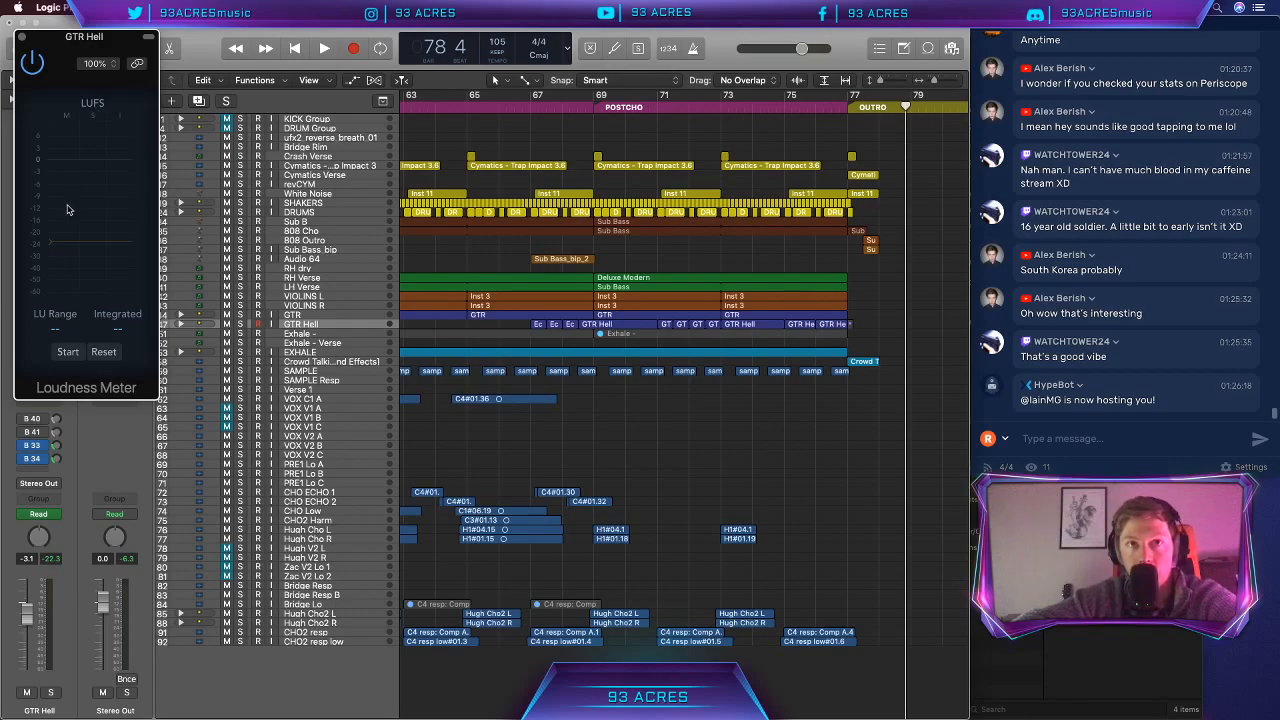
Step: Measure GTR Hell's integrated loudness over the post-chorus, starting the measurement after a first listen and replaying from bar 69
left_click(596, 108)
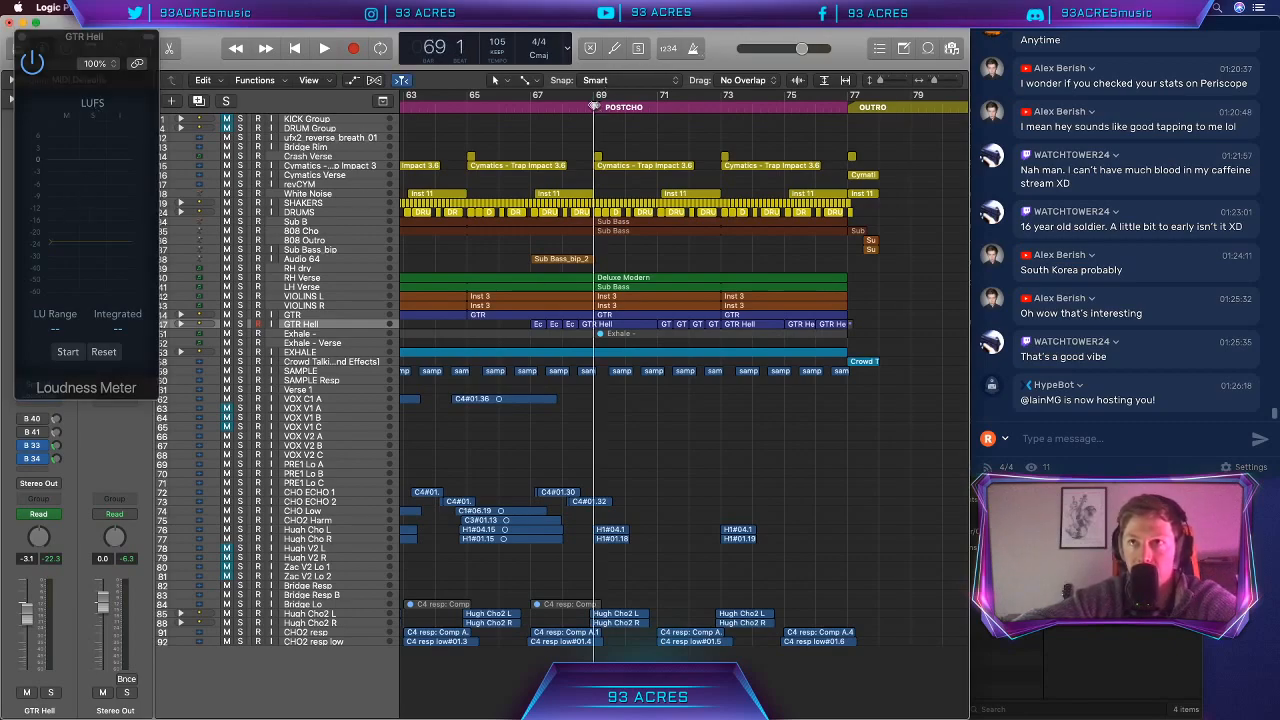
key("space")
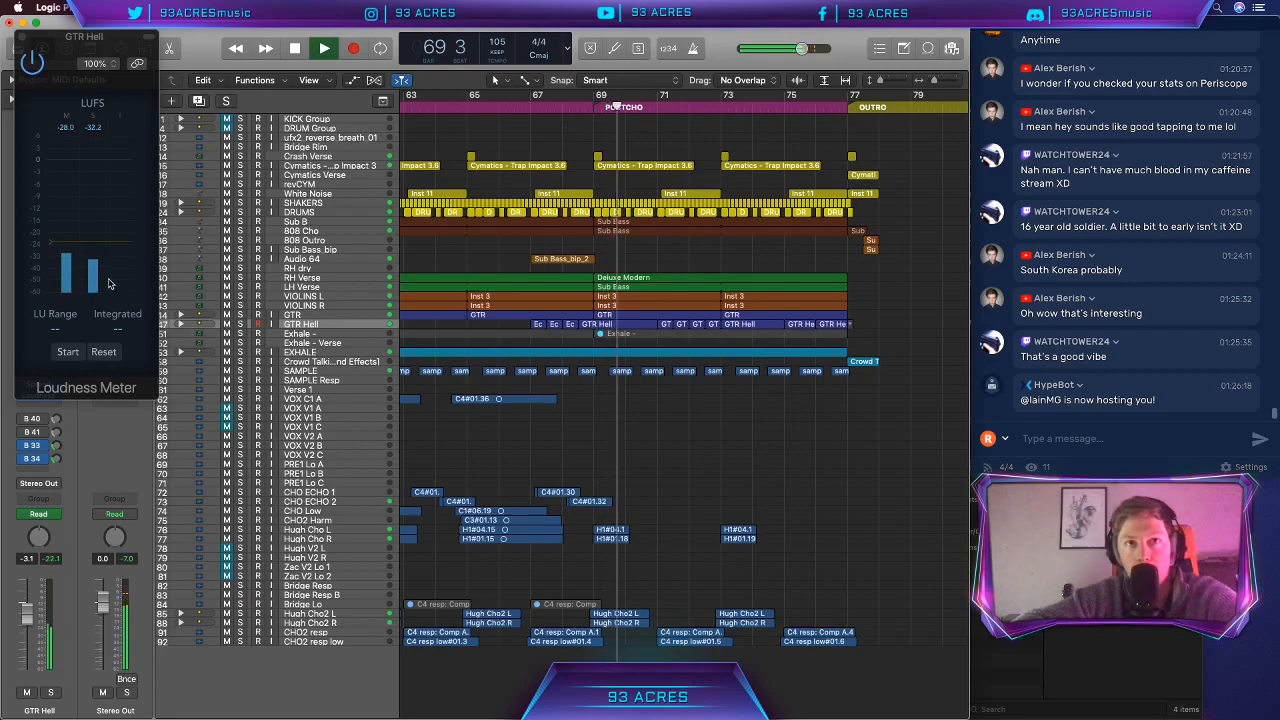
key("space")
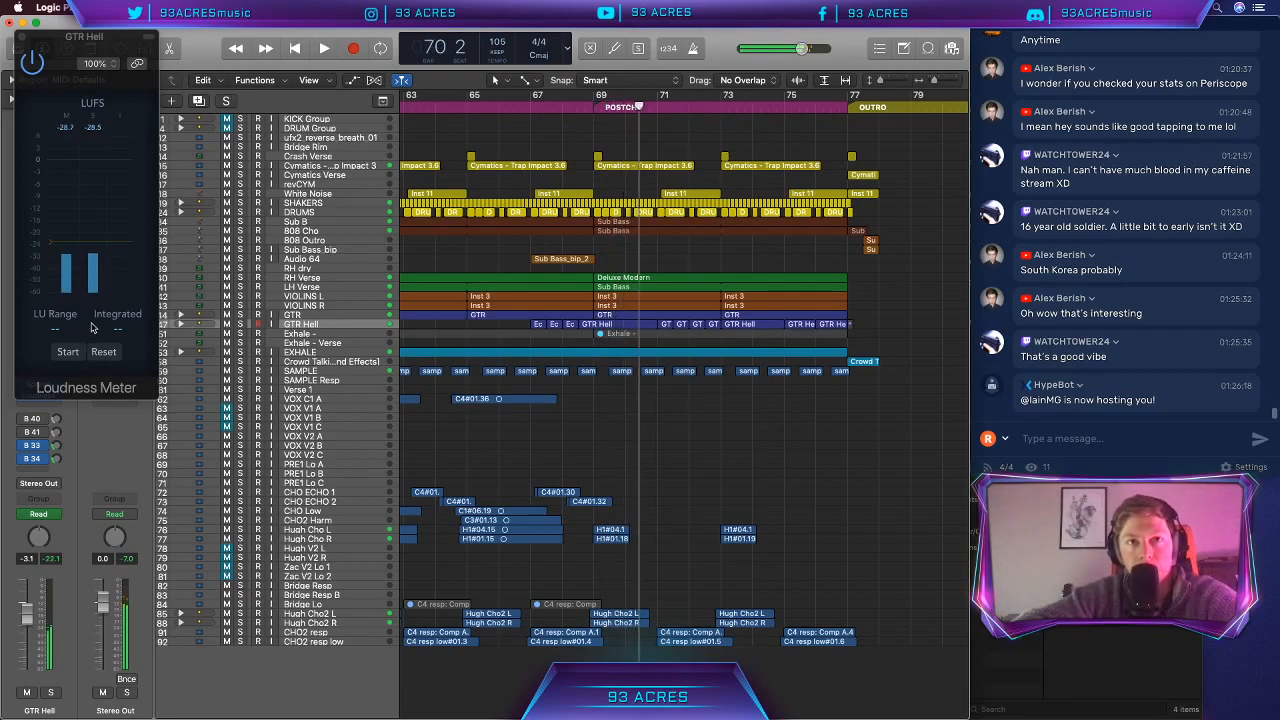
left_click(67, 352)
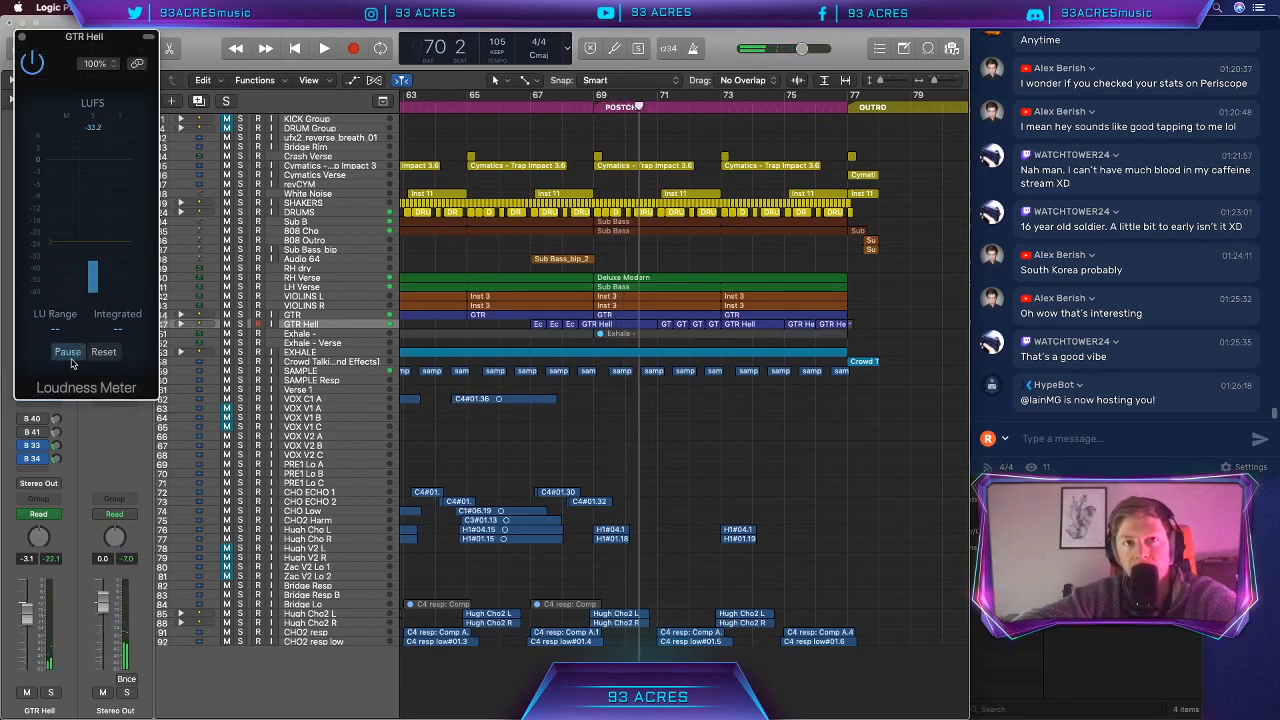
left_click(593, 107)
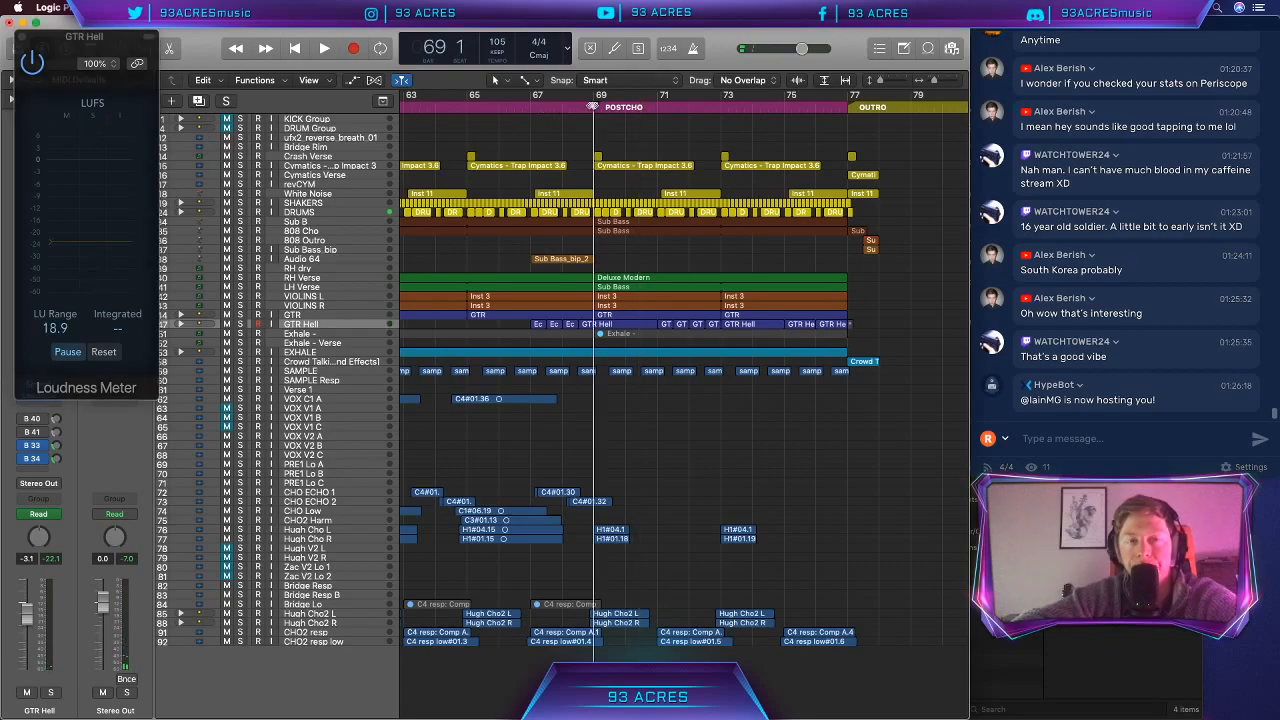
key("space")
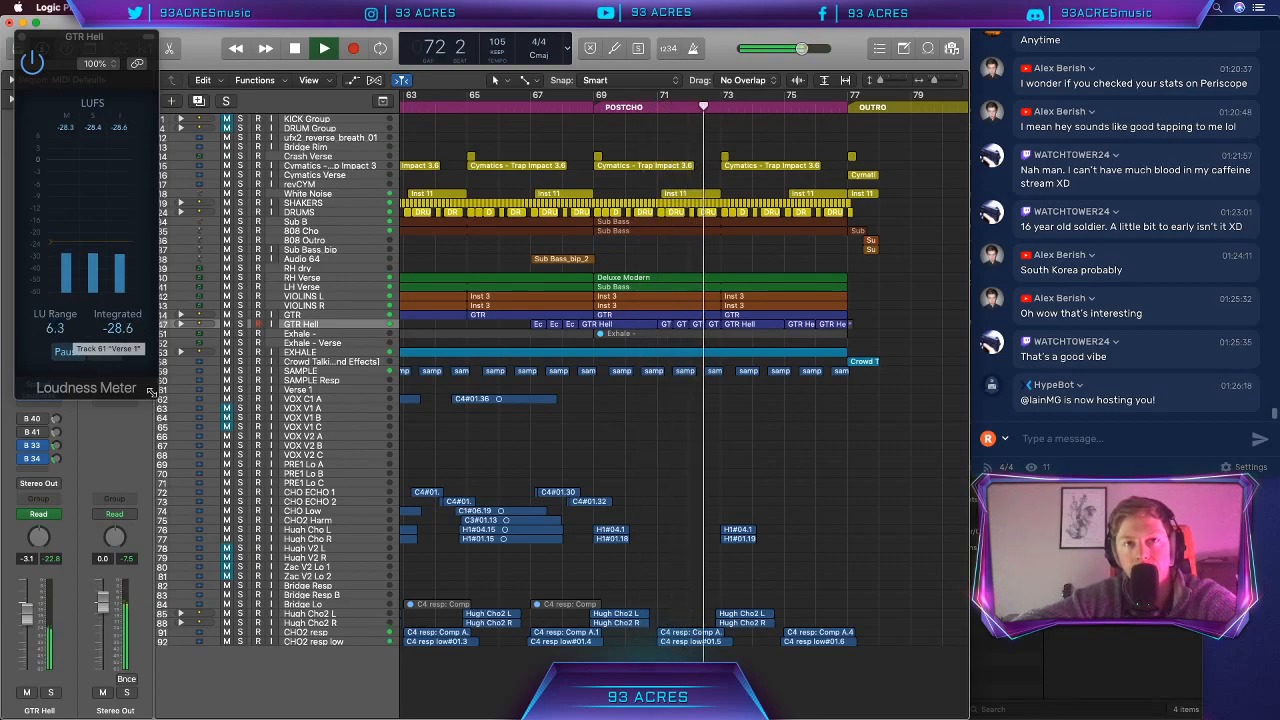
key("space")
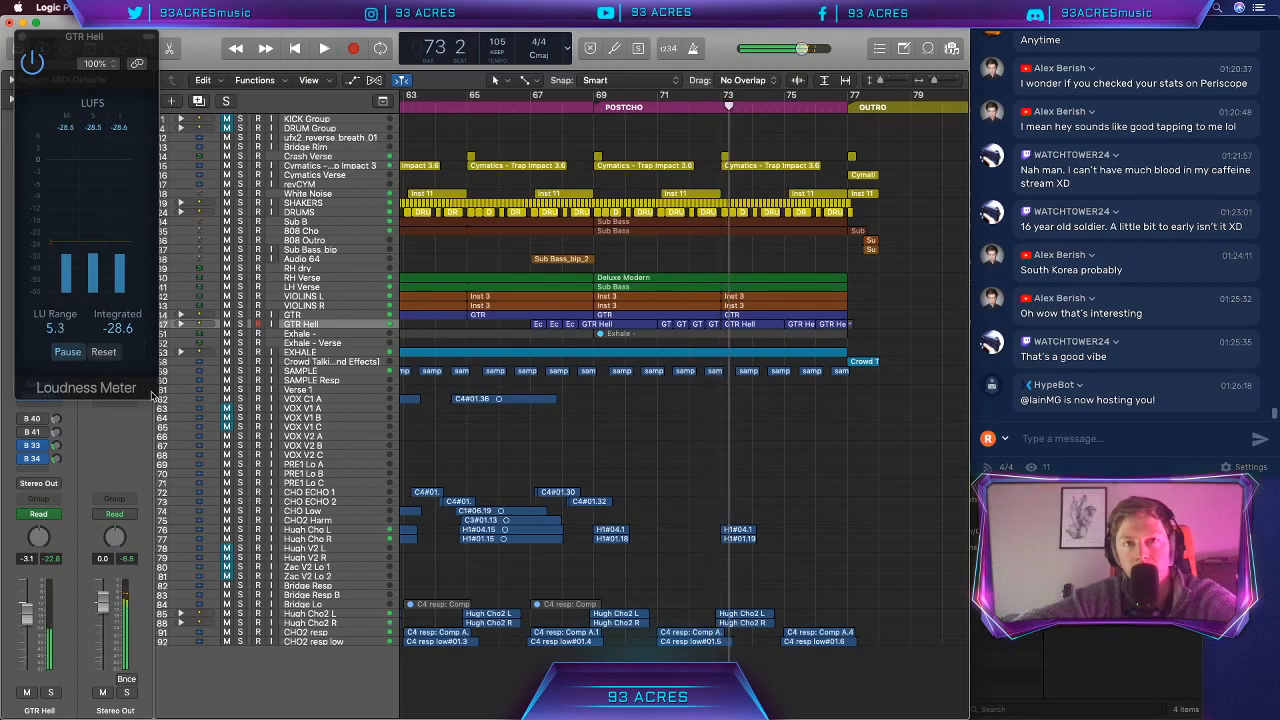
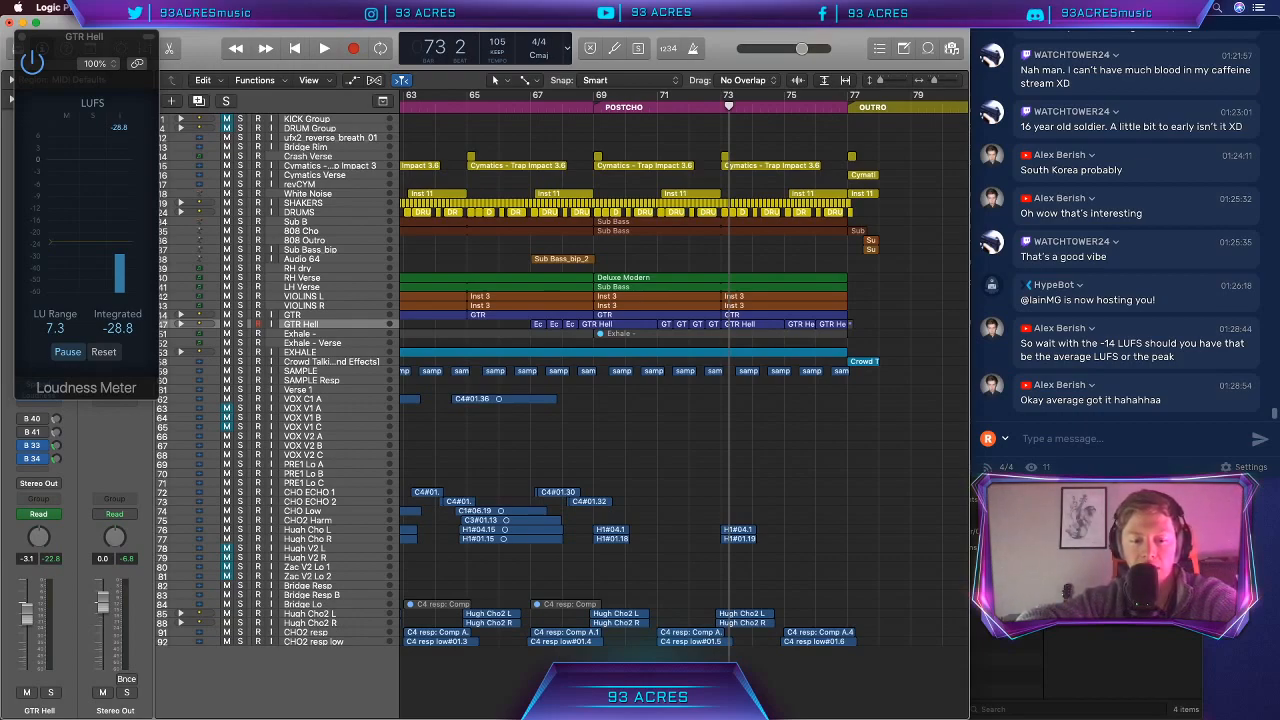
Step: Switch to Spotify, search for "good ghost", and open the Good Ghost artist page after checking the matching user profile
key("super+Tab")
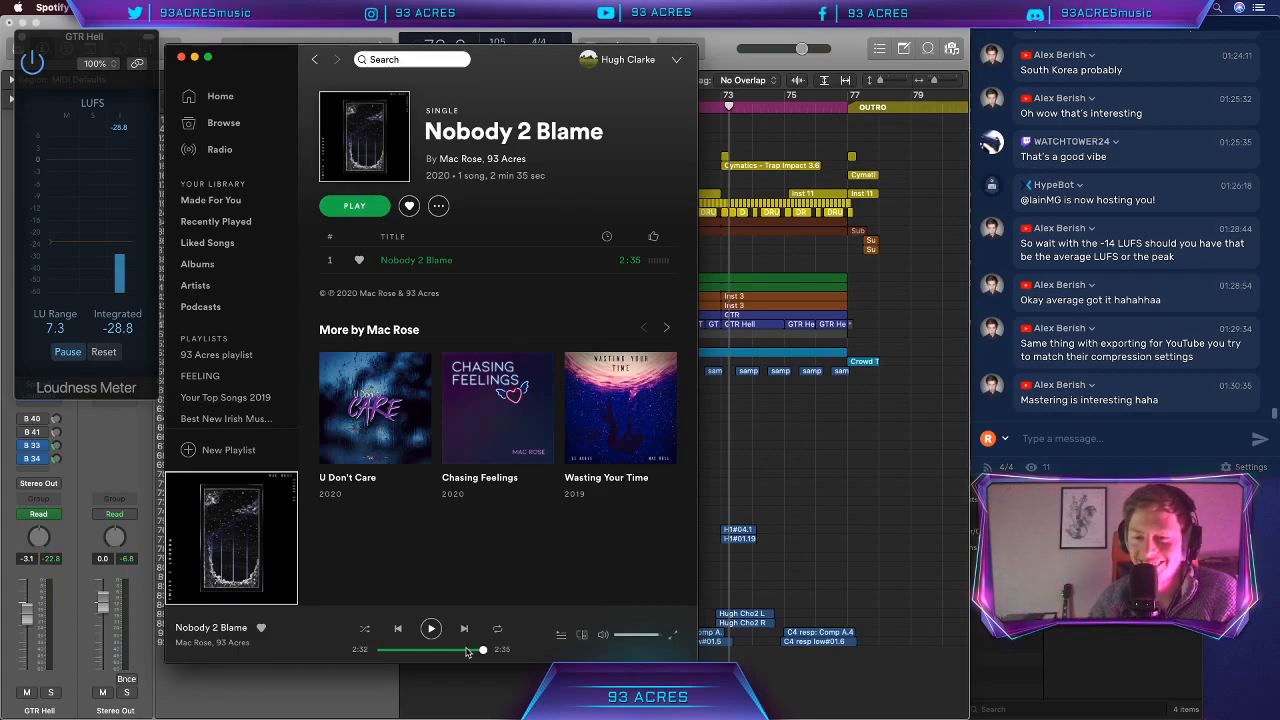
left_click(314, 59)
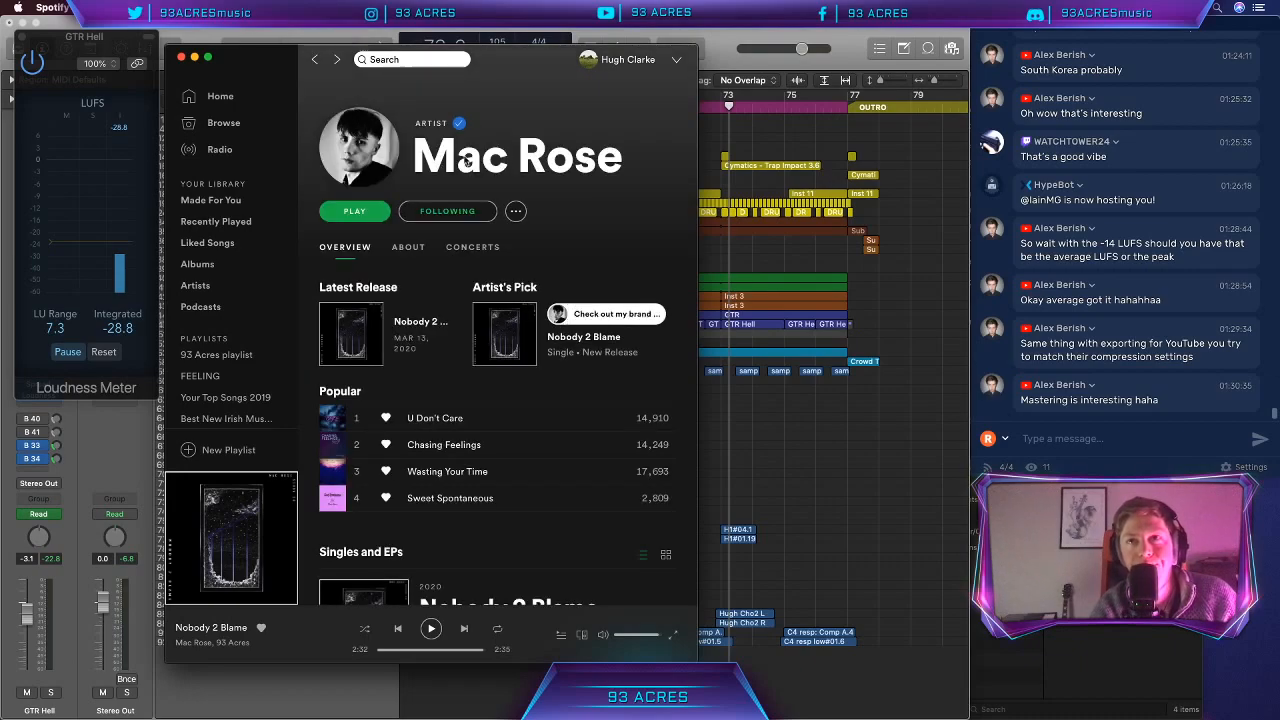
left_click(415, 60)
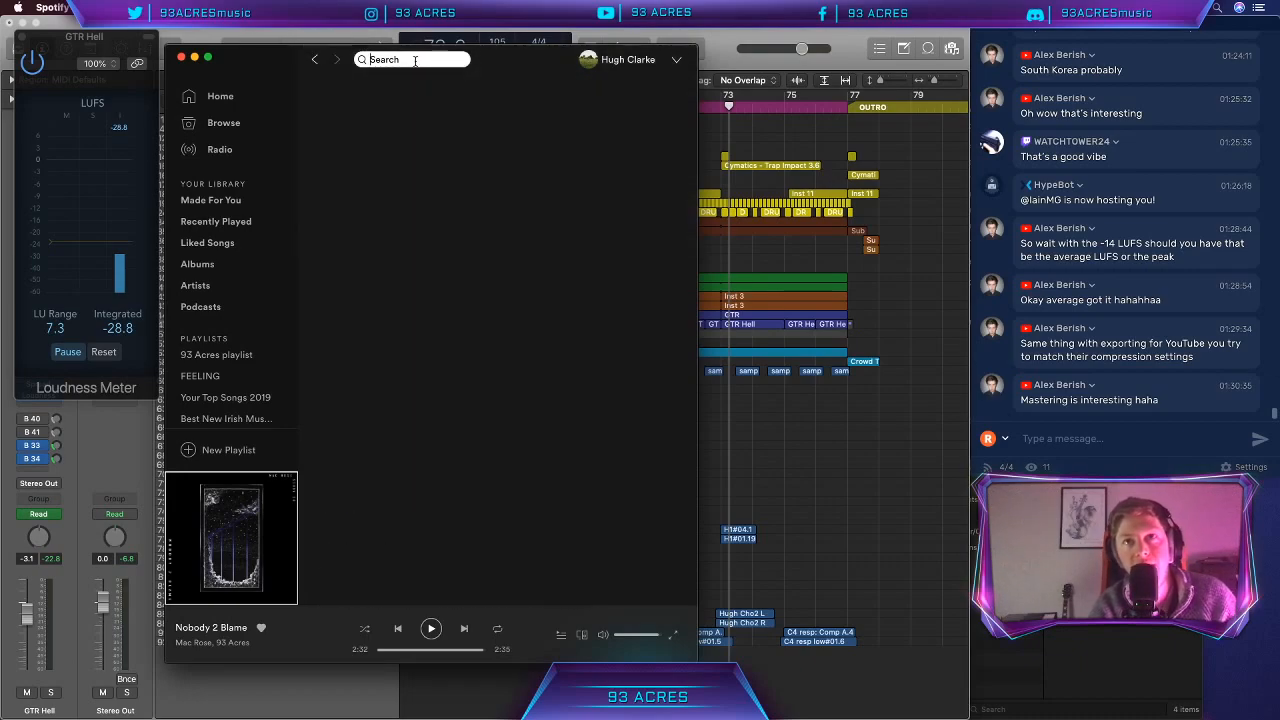
type("go")
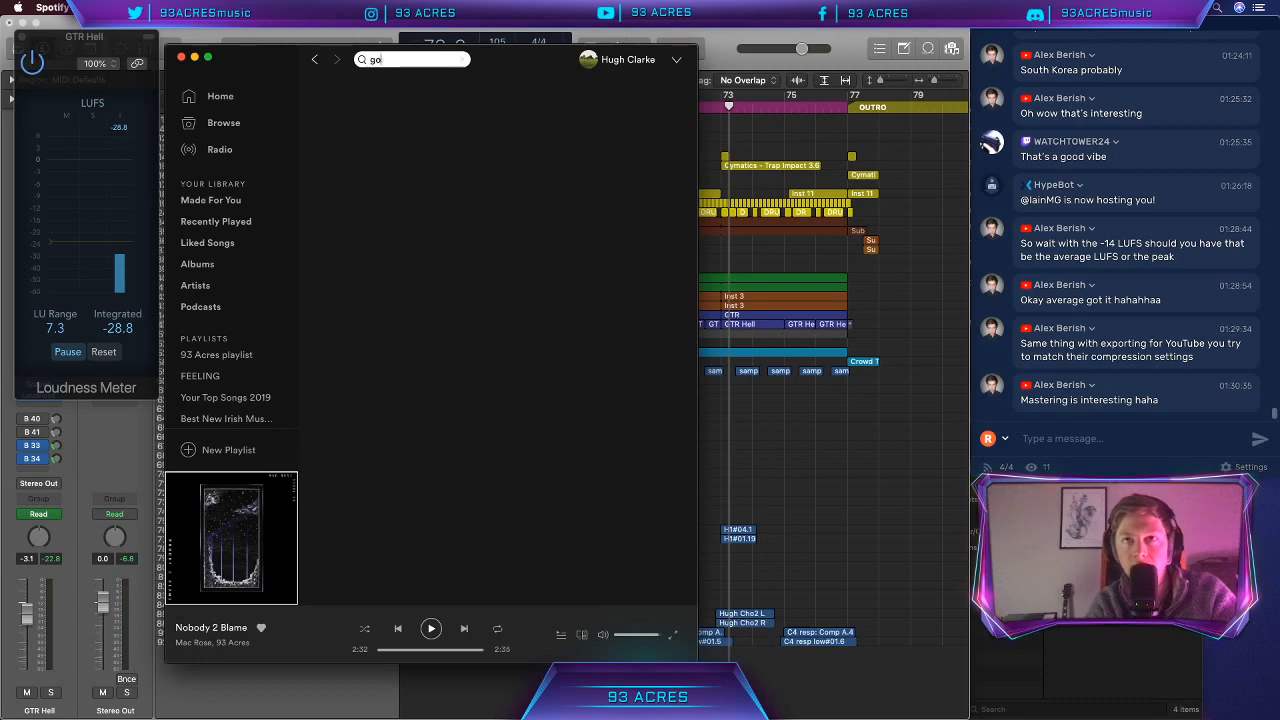
type("od ghost")
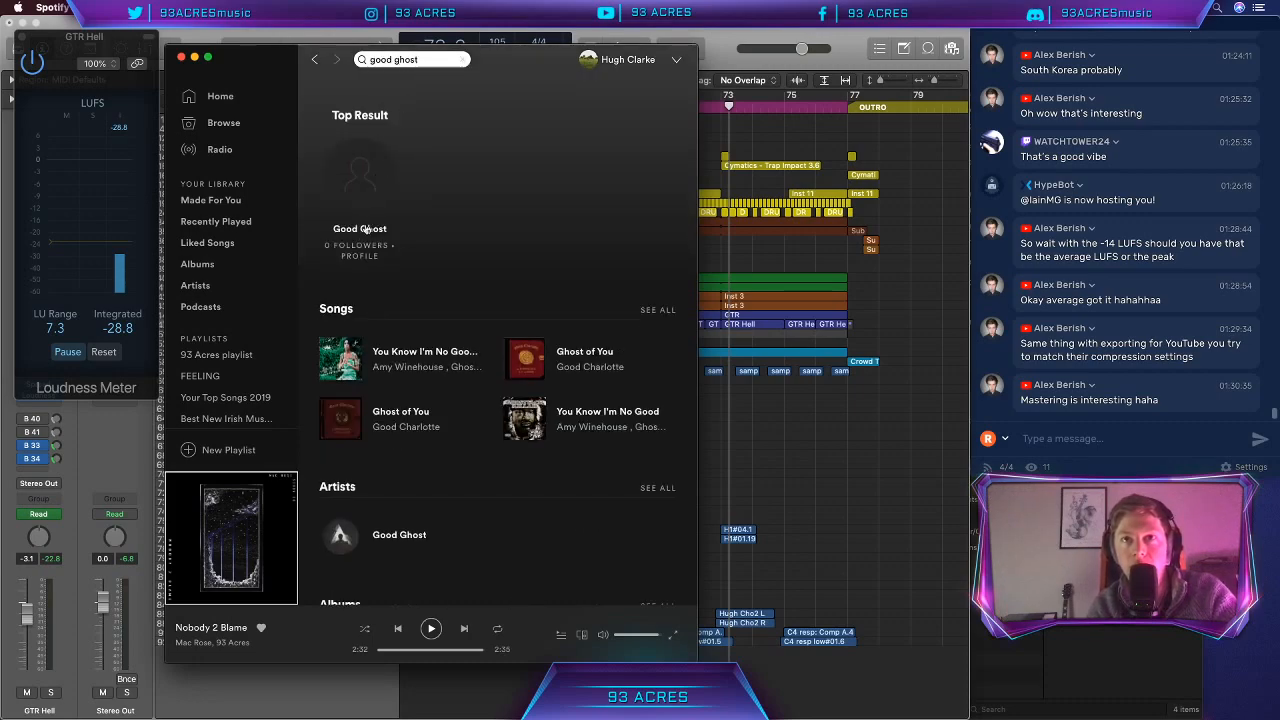
left_click(365, 232)
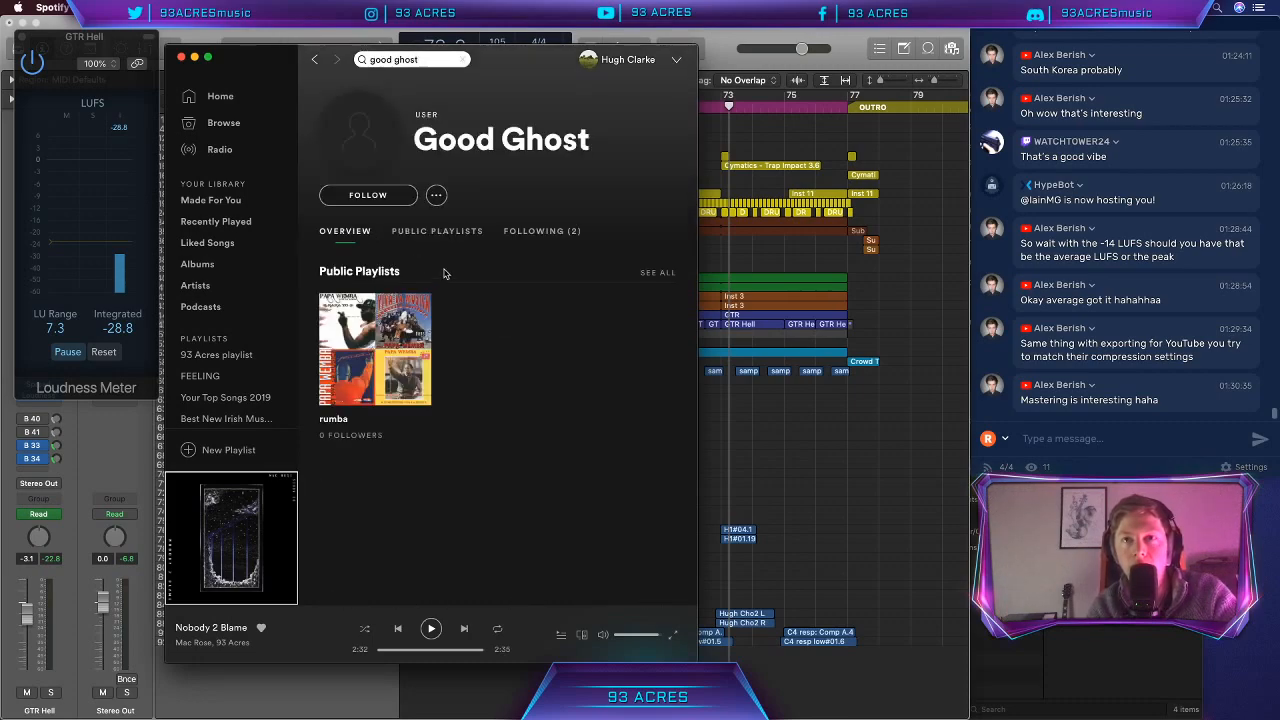
left_click(417, 60)
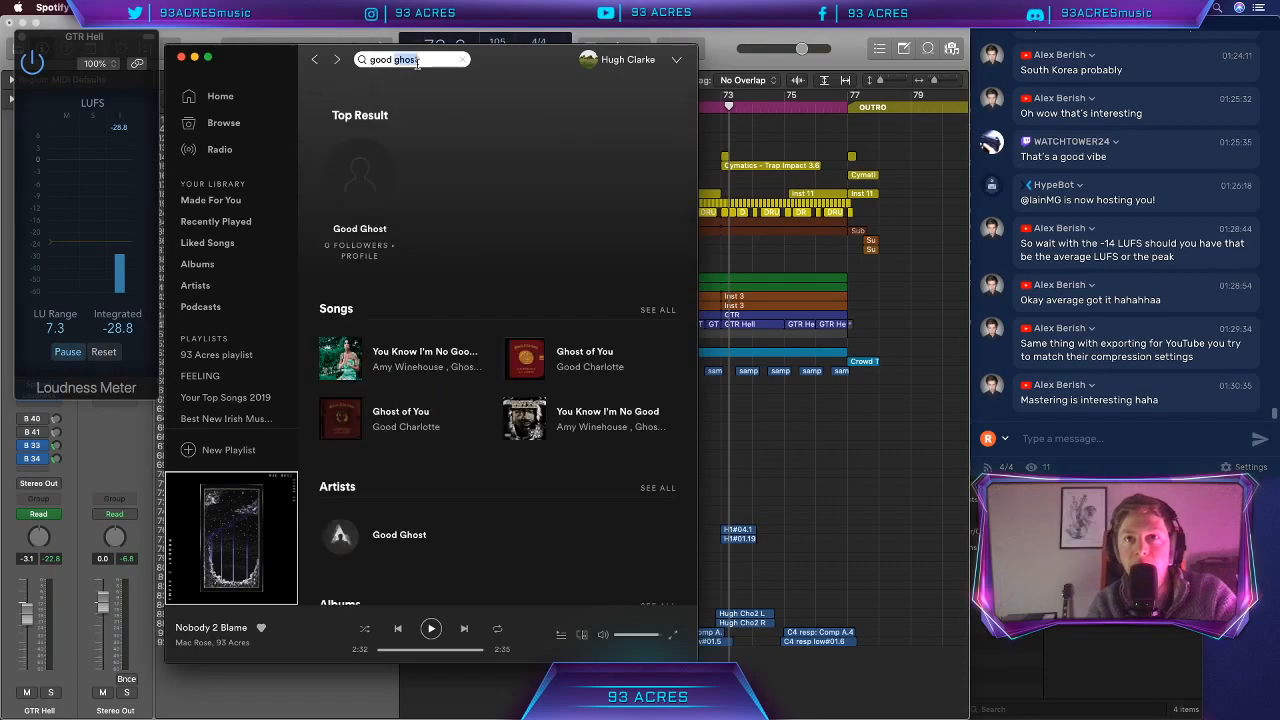
scroll(400, 300, "down", 5)
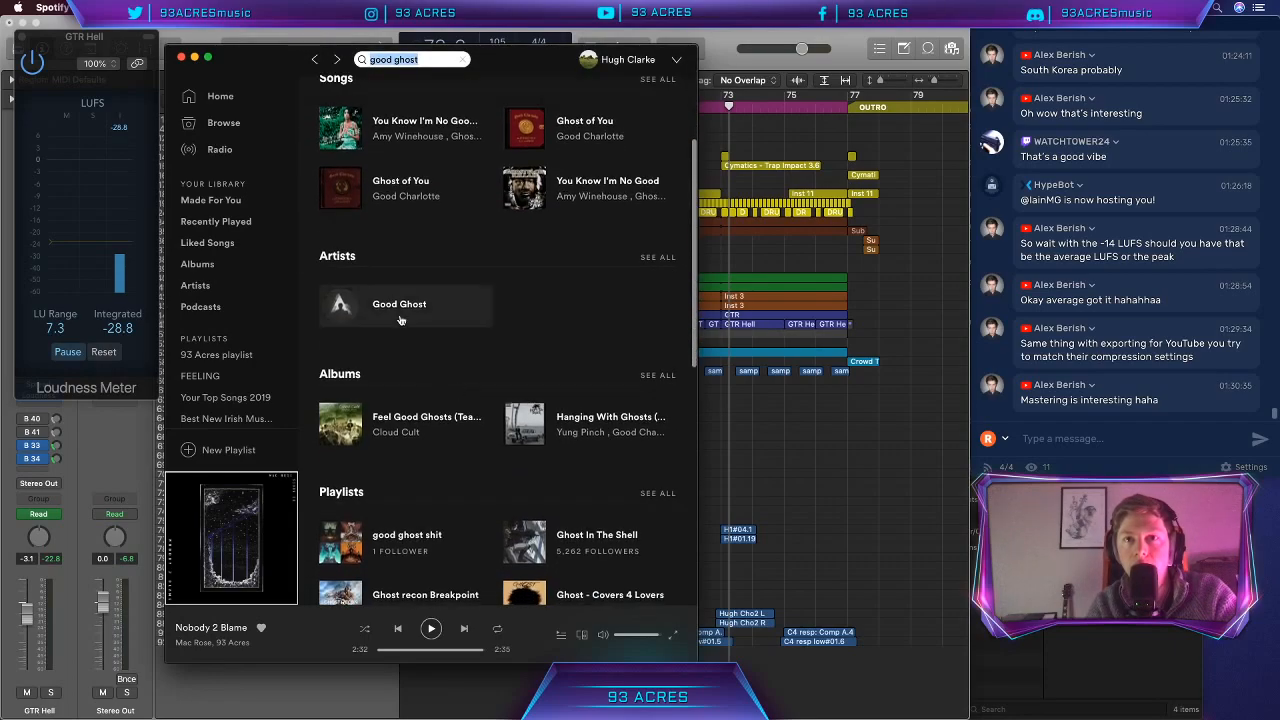
left_click(397, 309)
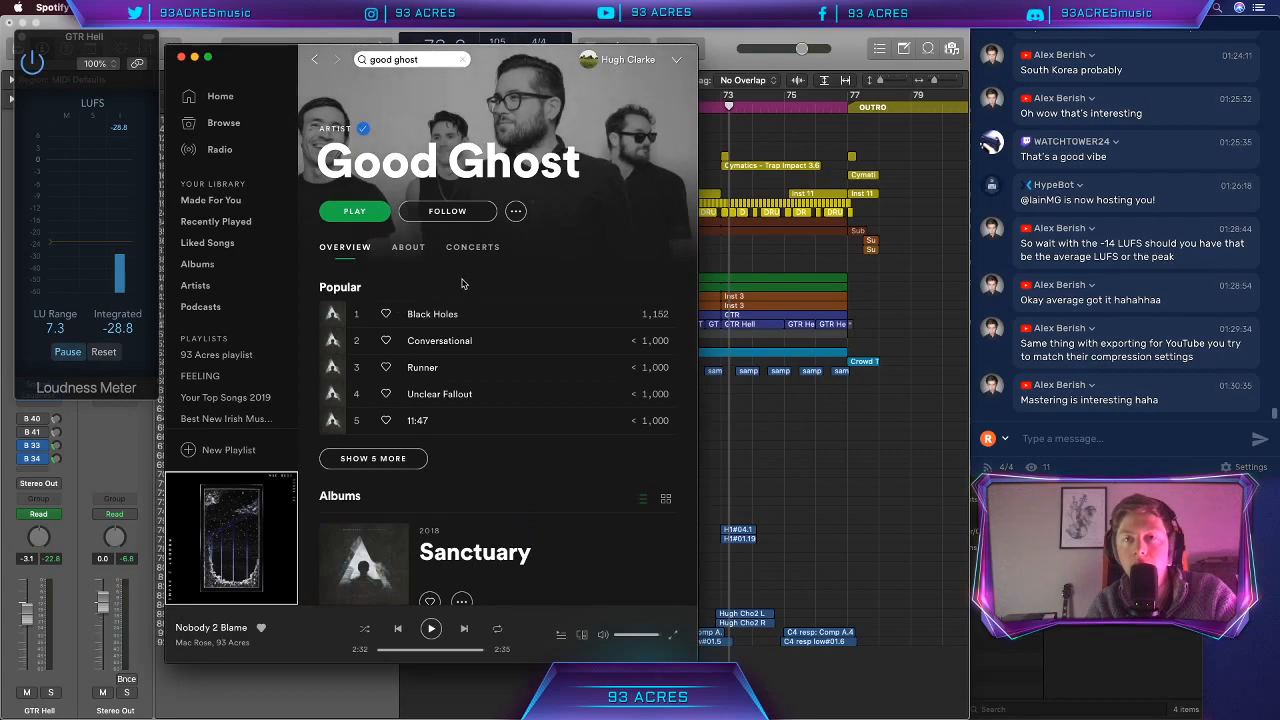
Step: Go back from Good Ghost, reach the 93 Acres artist page through the 93 Acres playlist, and open the latest release, Nobody 2 Blame
left_click(316, 60)
left_click(317, 61)
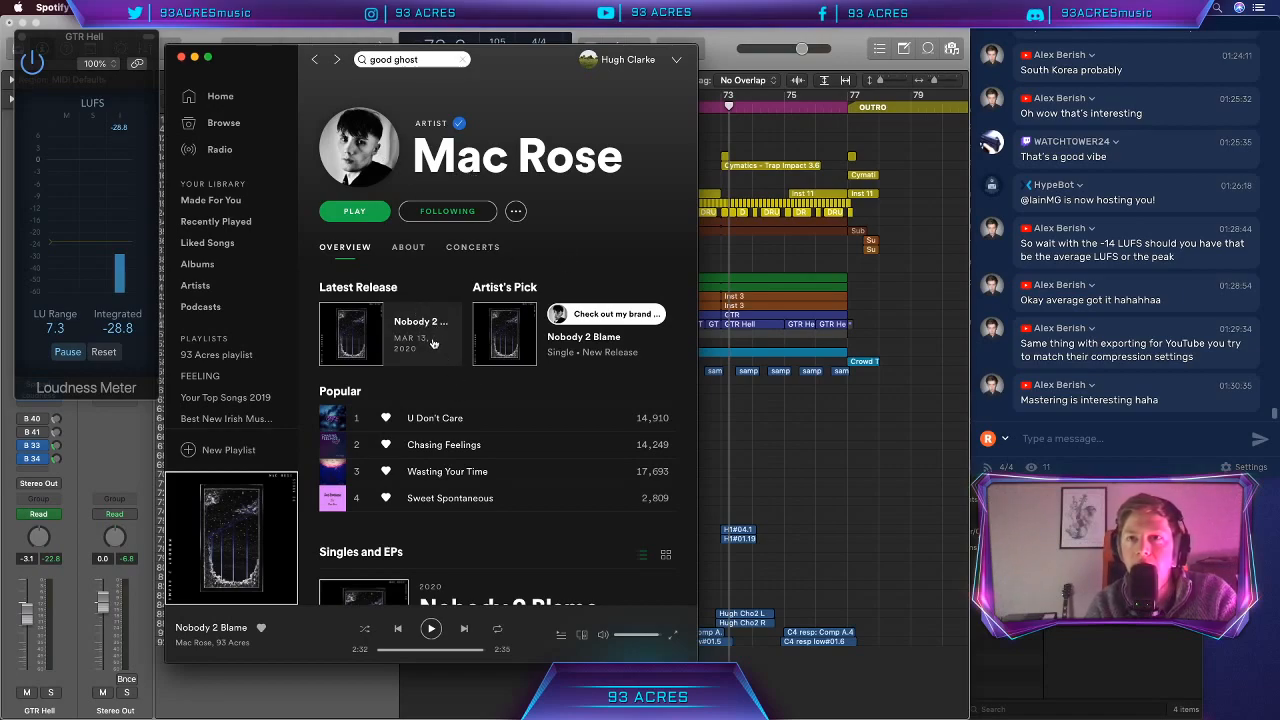
left_click(234, 357)
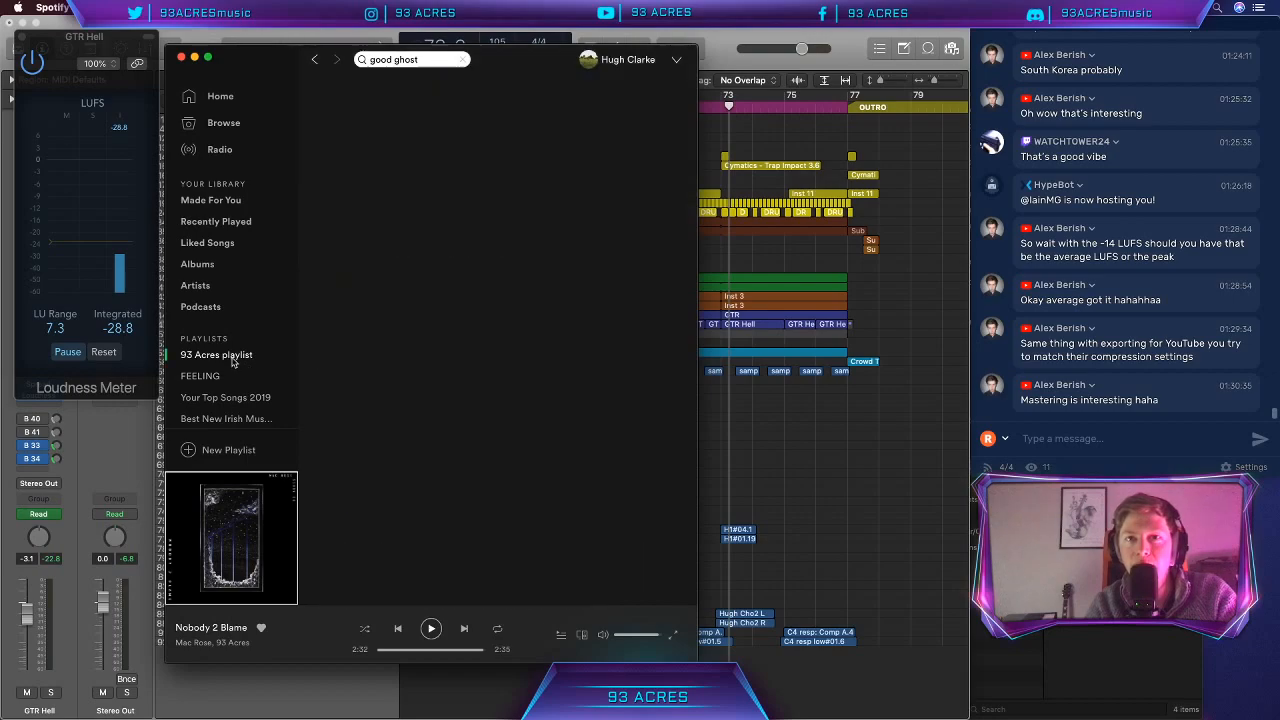
left_click(611, 298)
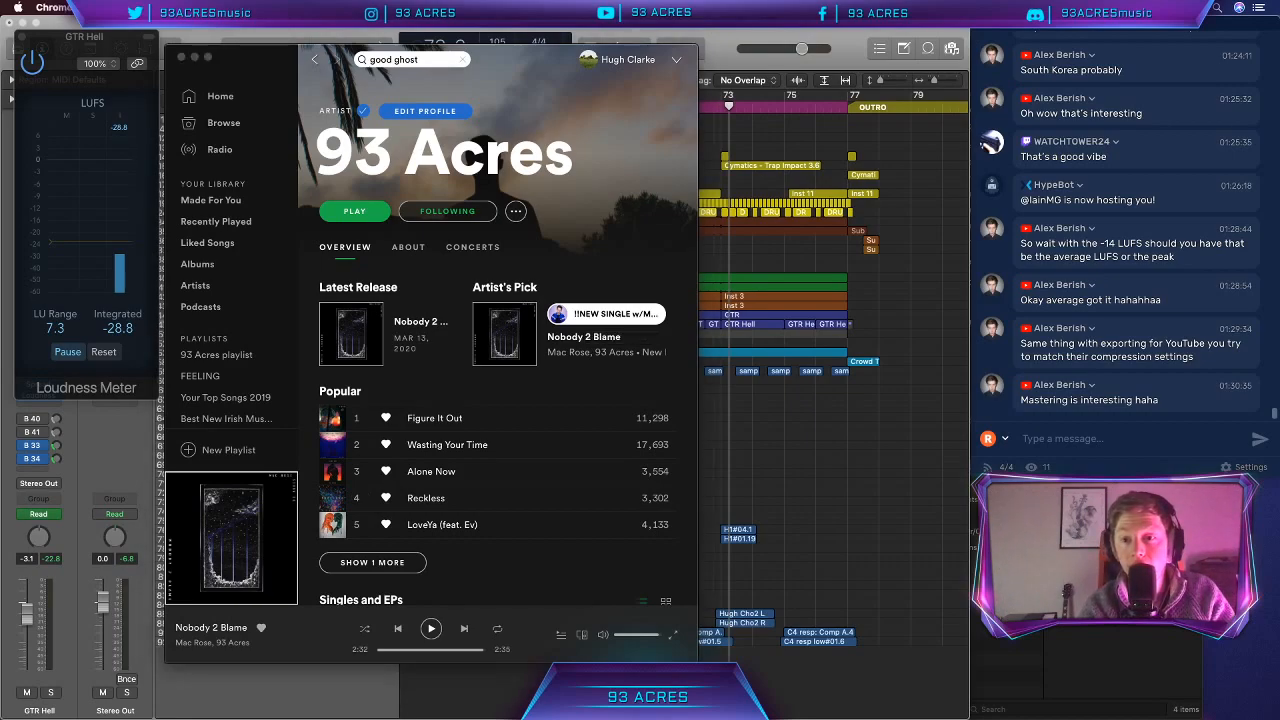
key("super+Tab")
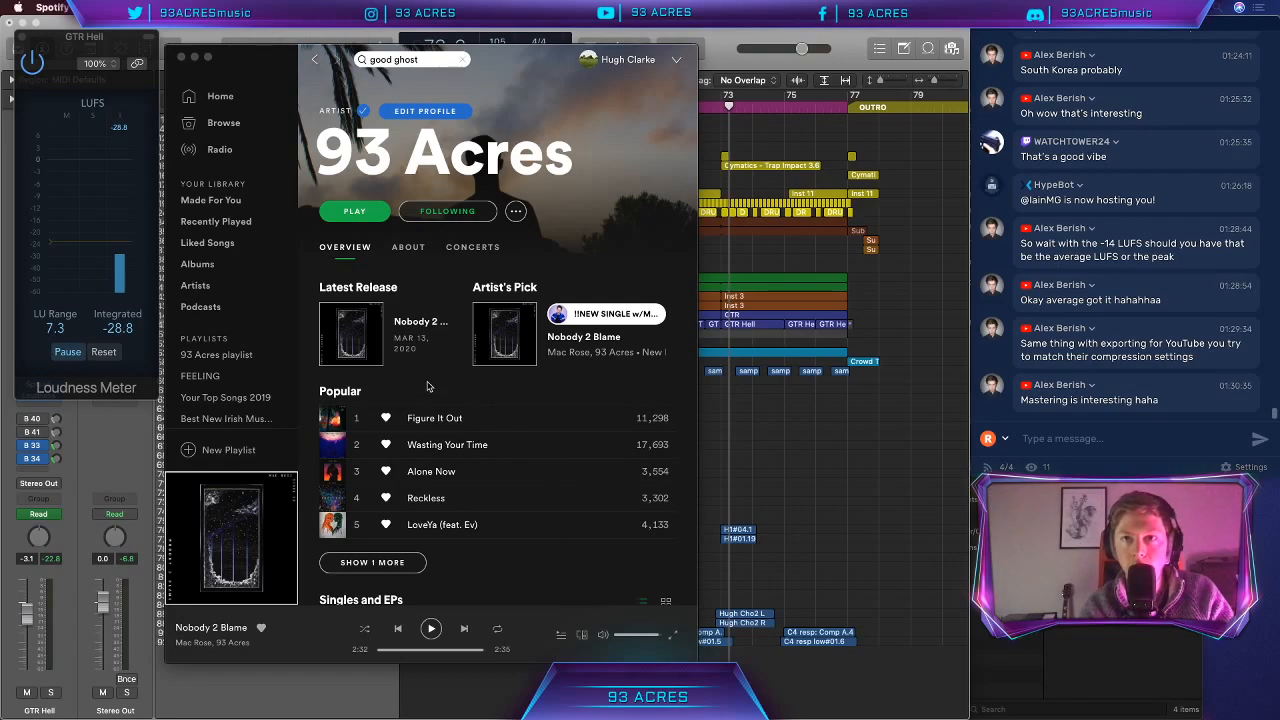
left_click(430, 322)
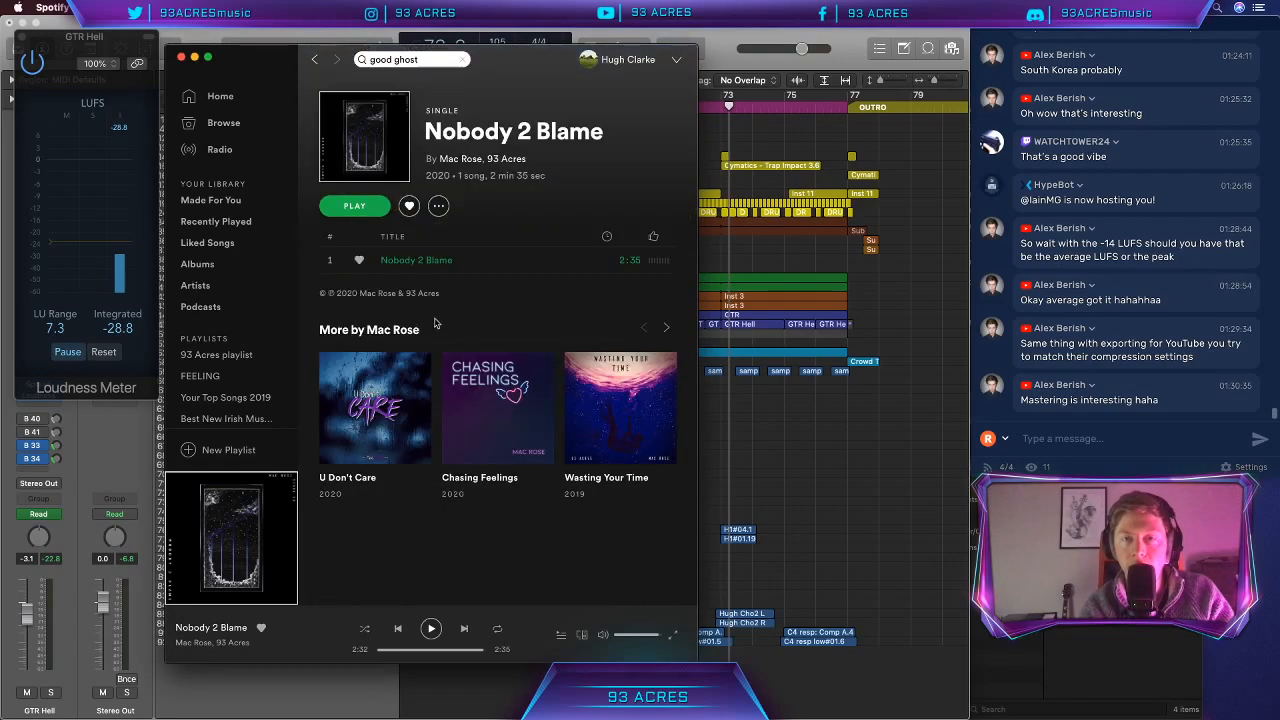
Step: Play Nobody 2 Blame from the beginning, pausing and resuming it once, and close the floating Loudness Meter window
left_click(334, 260)
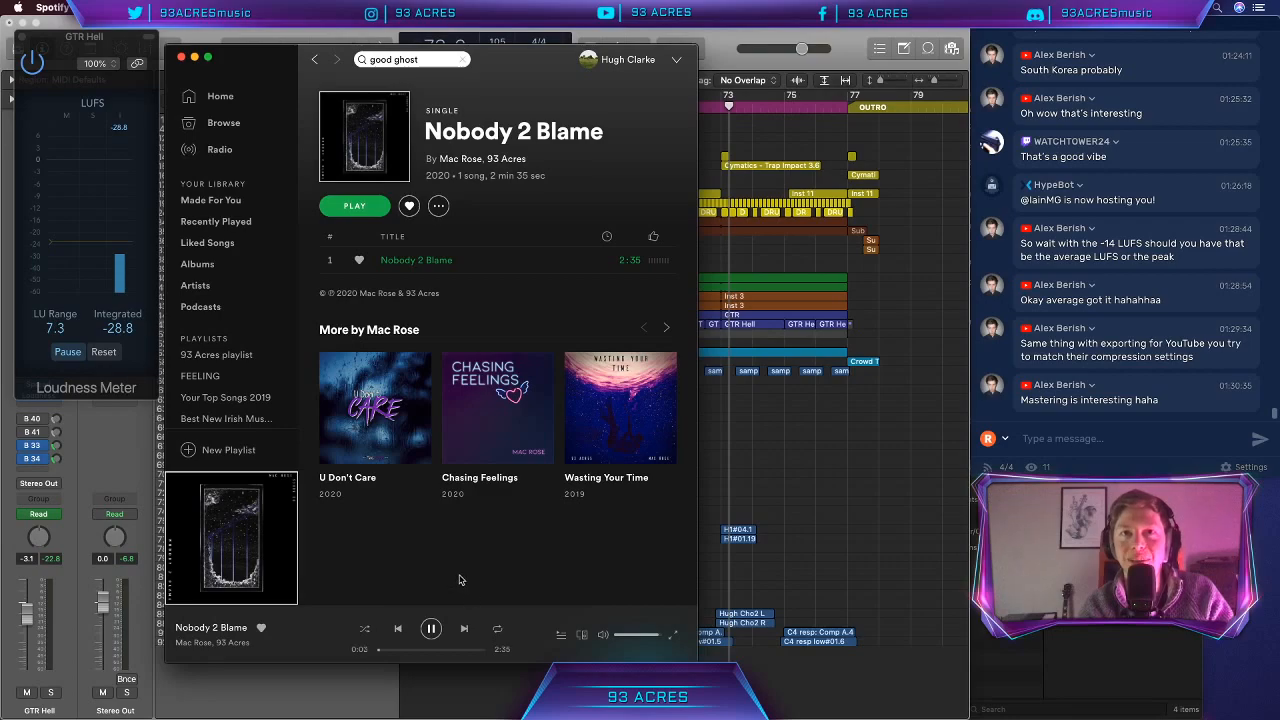
left_click(22, 39)
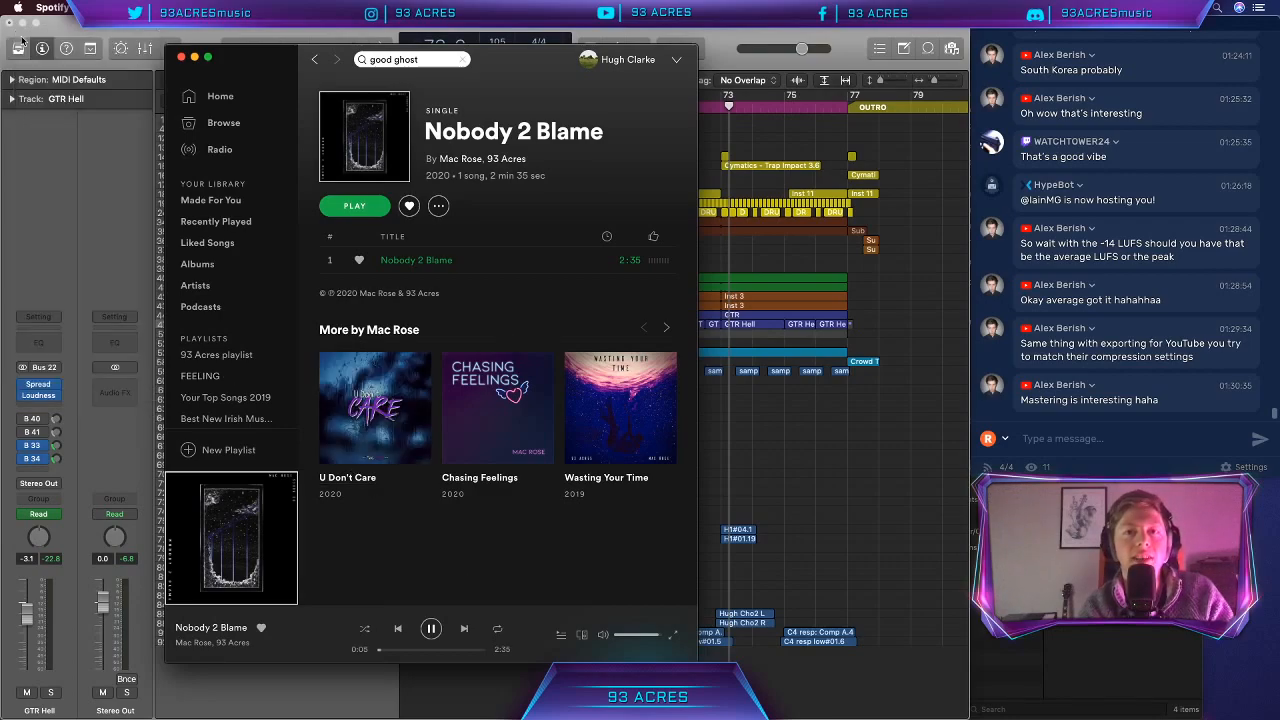
left_click(431, 628)
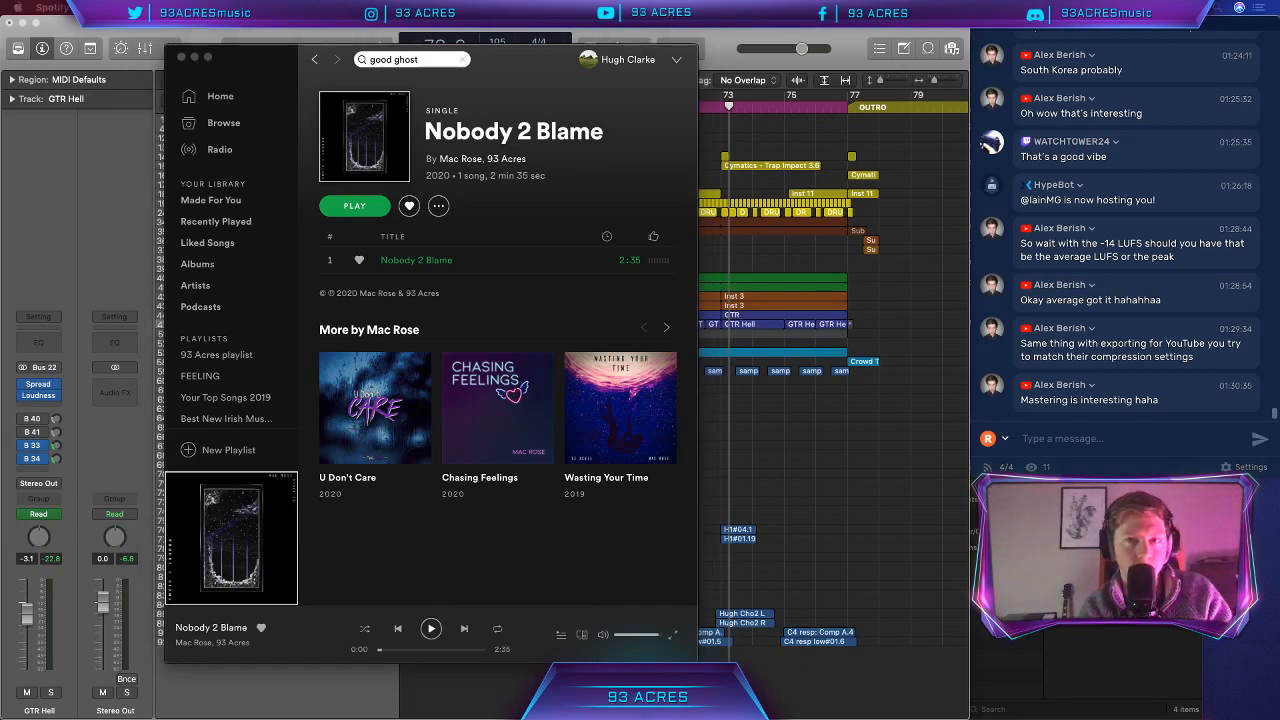
left_click(591, 545)
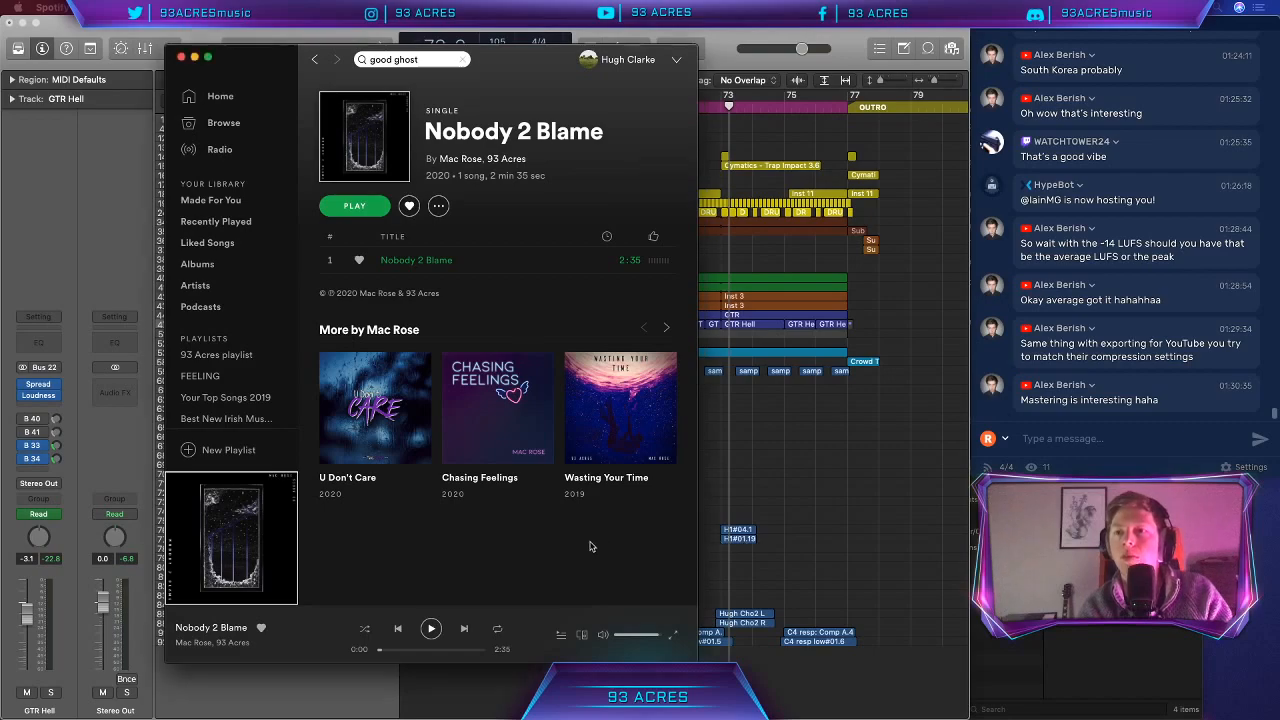
left_click(430, 628)
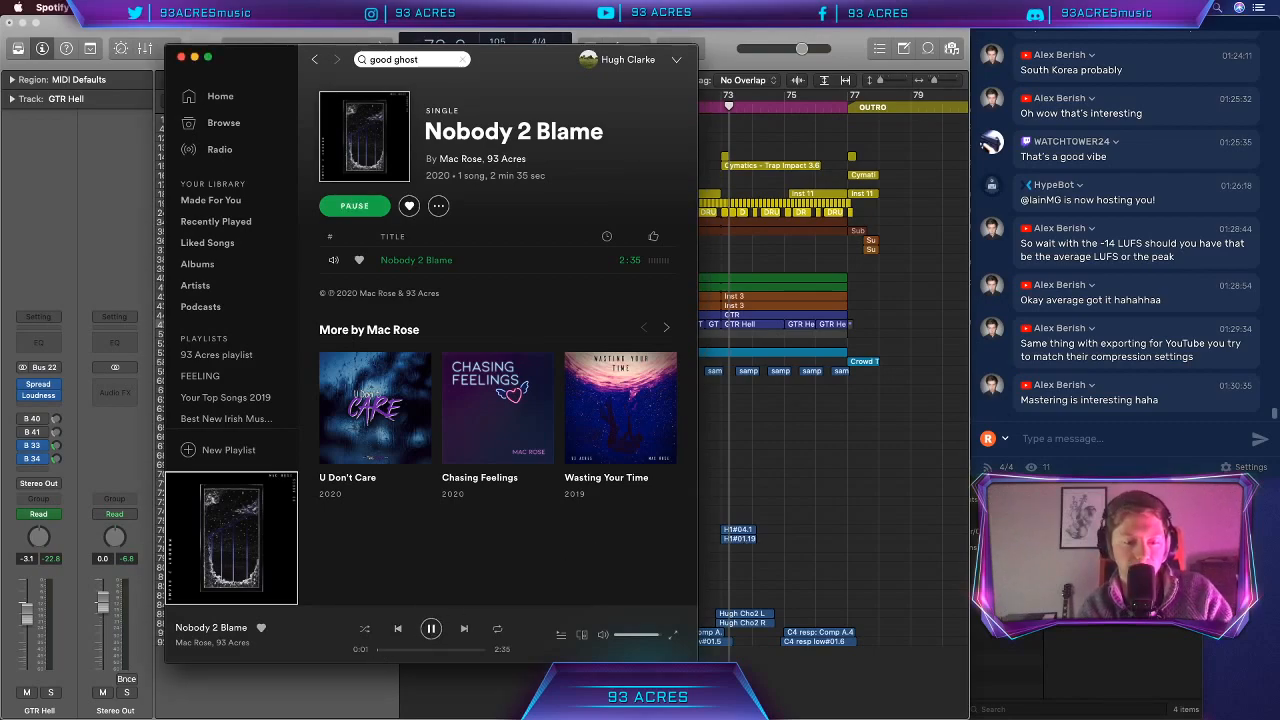
Step: Switch to Safari, bring its window over the arrangement, and look through the 93 Acres profile's image gallery and bio
key("super+Tab")
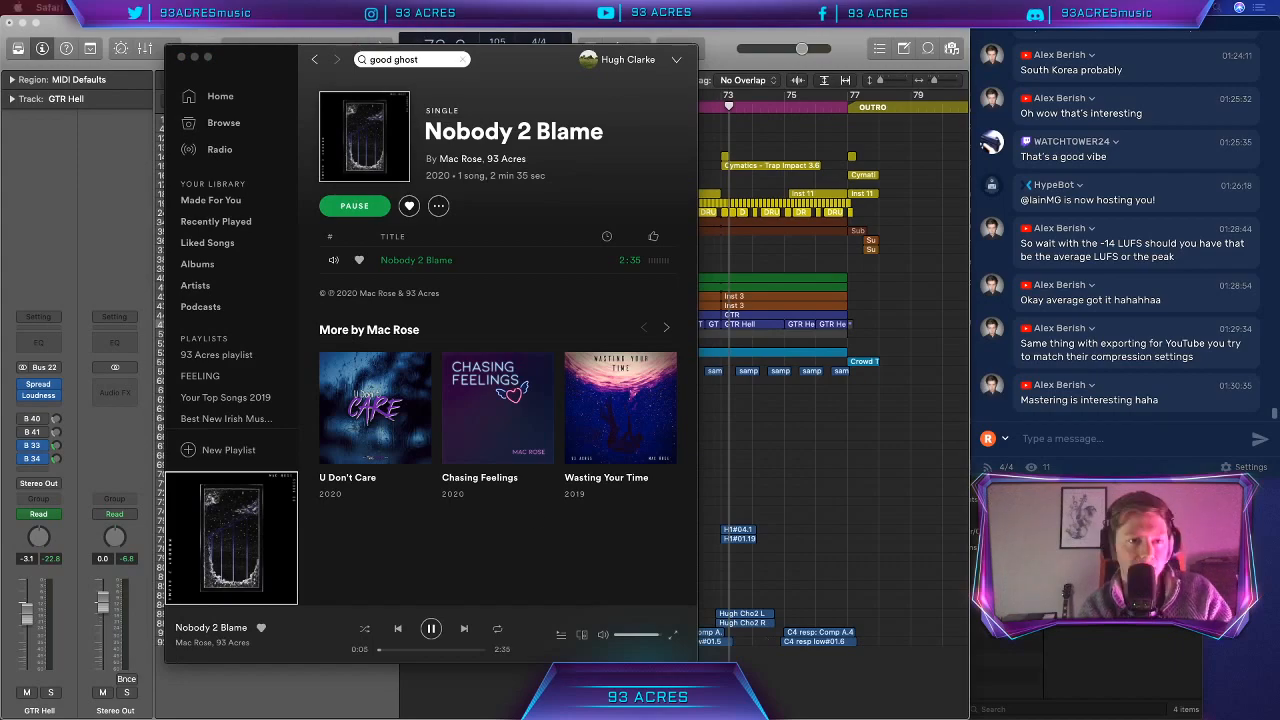
left_click_drag(350, 715, 682, 39)
scroll(782, 366, "down", 2)
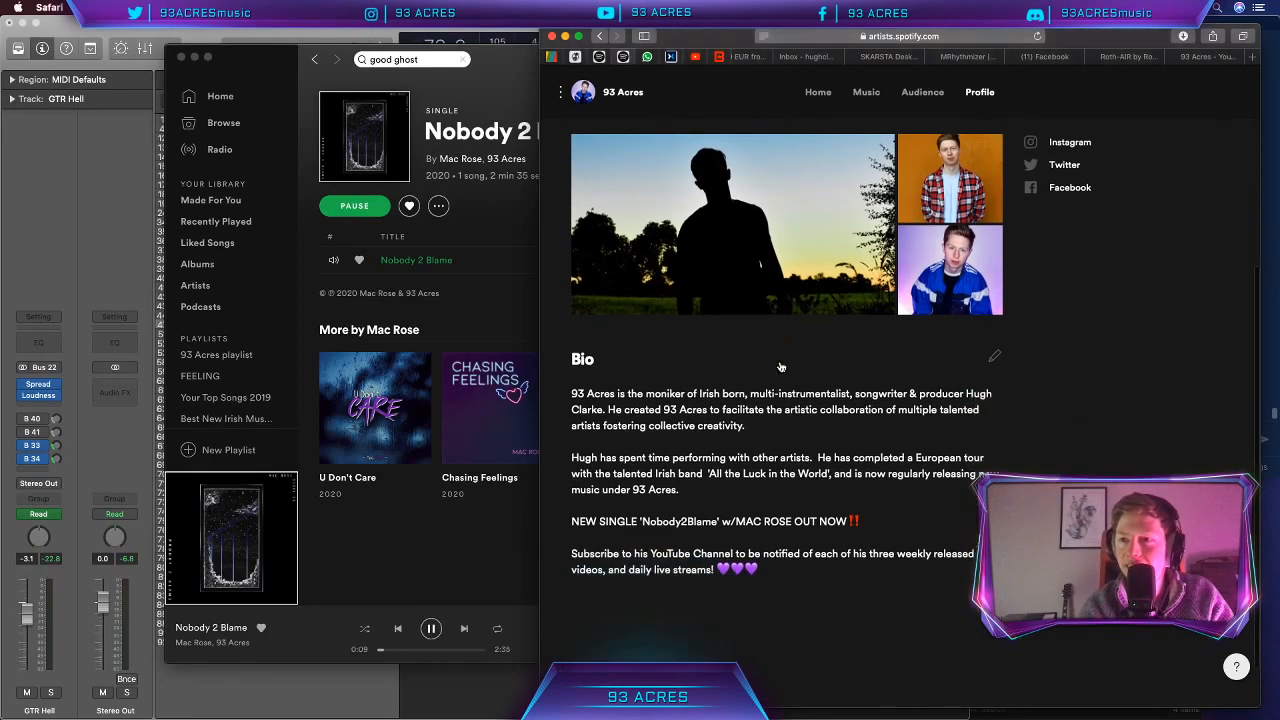
scroll(778, 376, "up", 2)
scroll(778, 376, "up", 3)
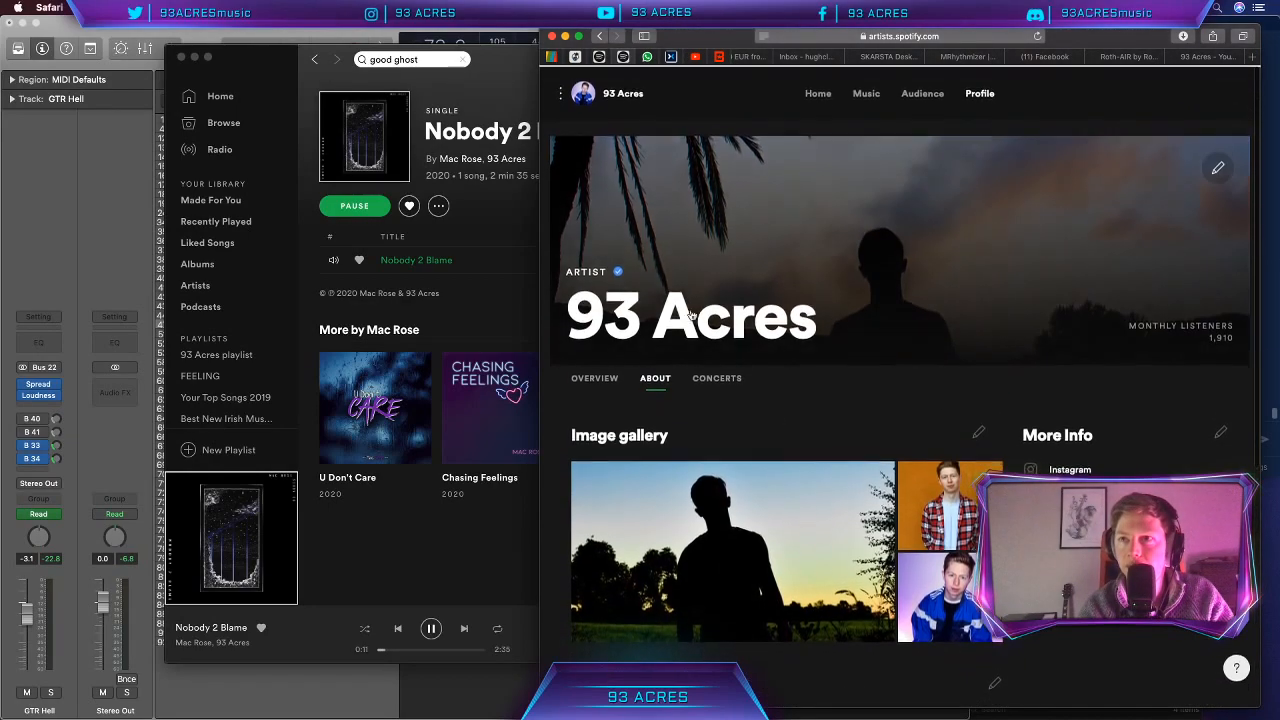
Step: Return to Spotify and view the bio in the About section of the 93 Acres artist page
left_click(511, 148)
left_click(509, 158)
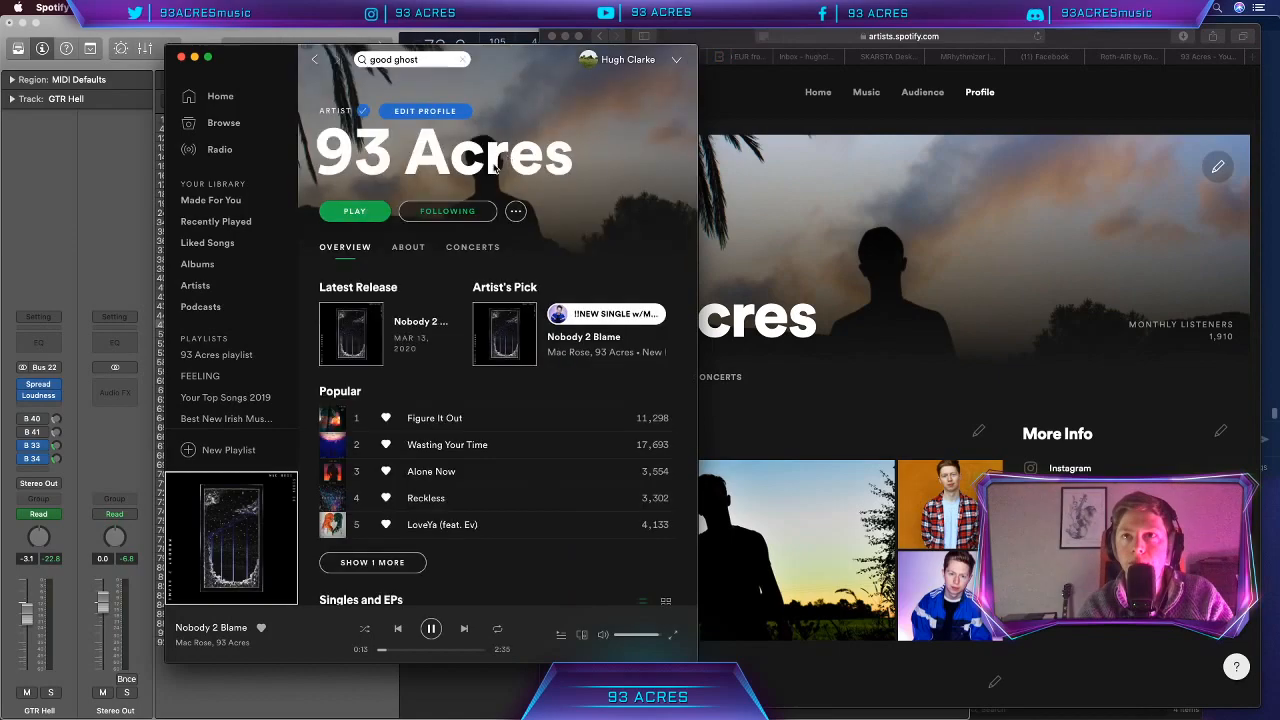
left_click(408, 247)
scroll(431, 297, "down", 5)
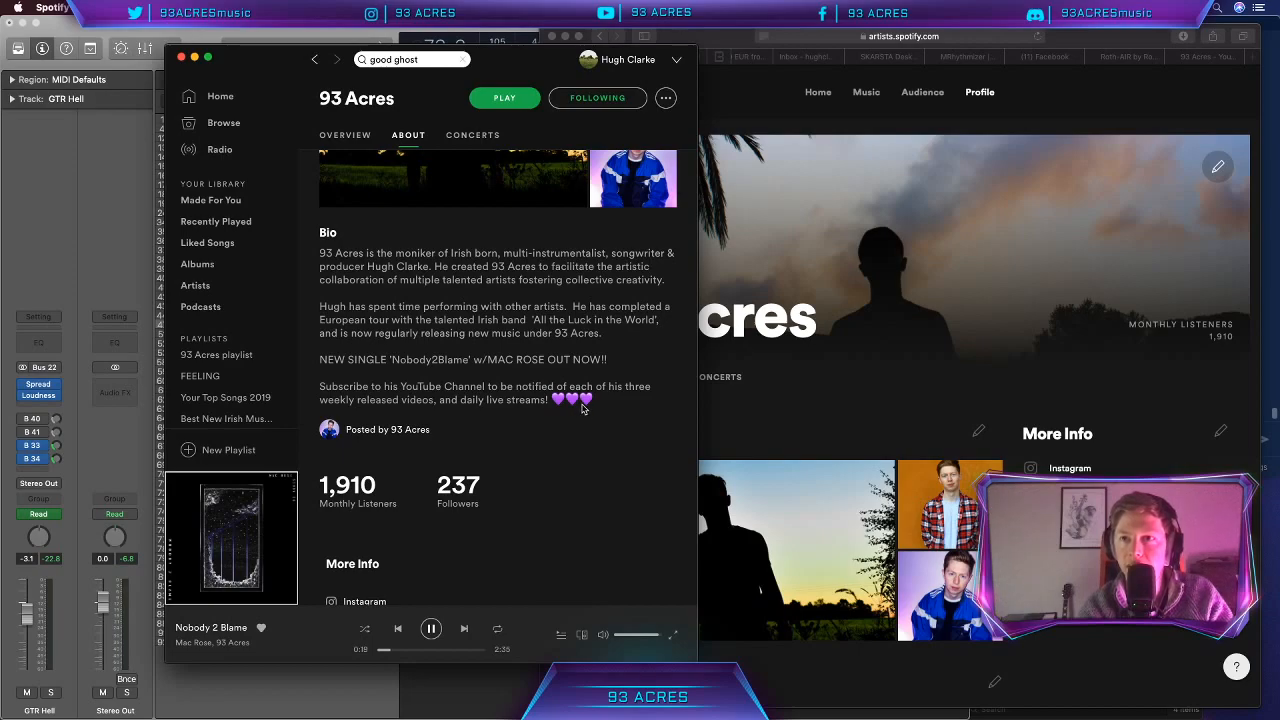
Step: Open the 93 Acres bio for editing in Safari and delete two of the purple hearts at its end
left_click(718, 428)
scroll(718, 428, "down", 10)
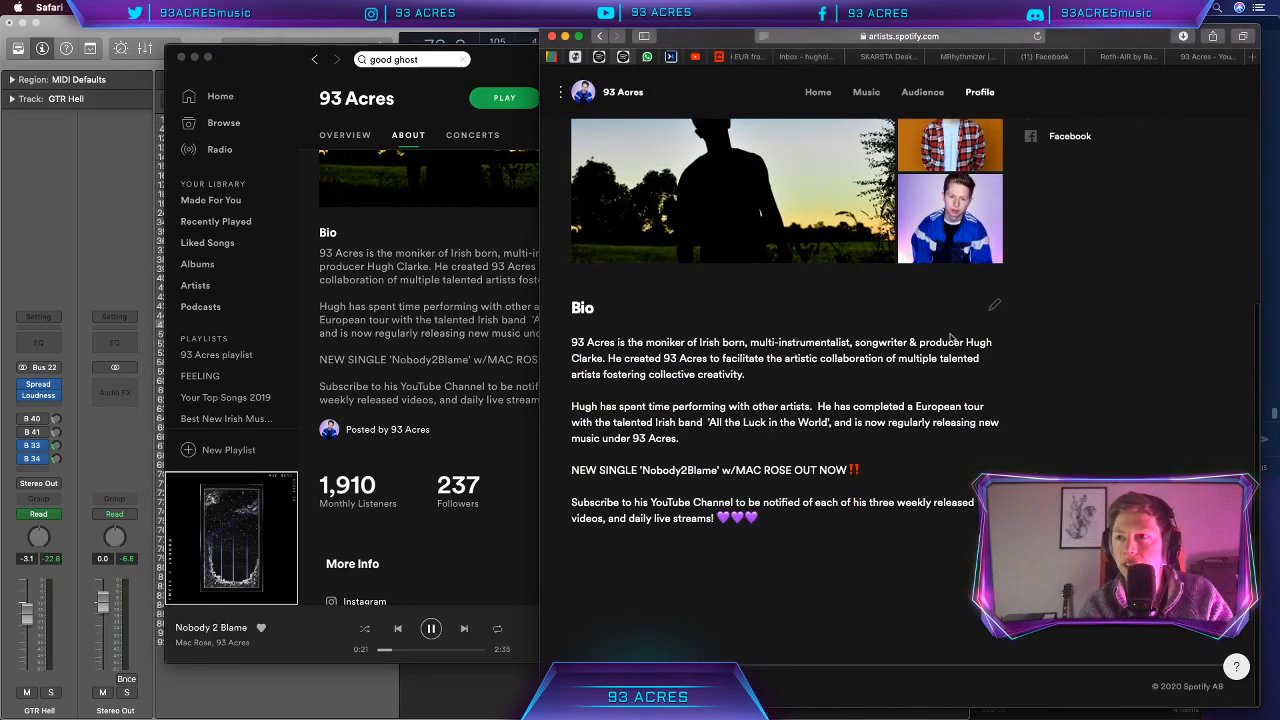
left_click(994, 304)
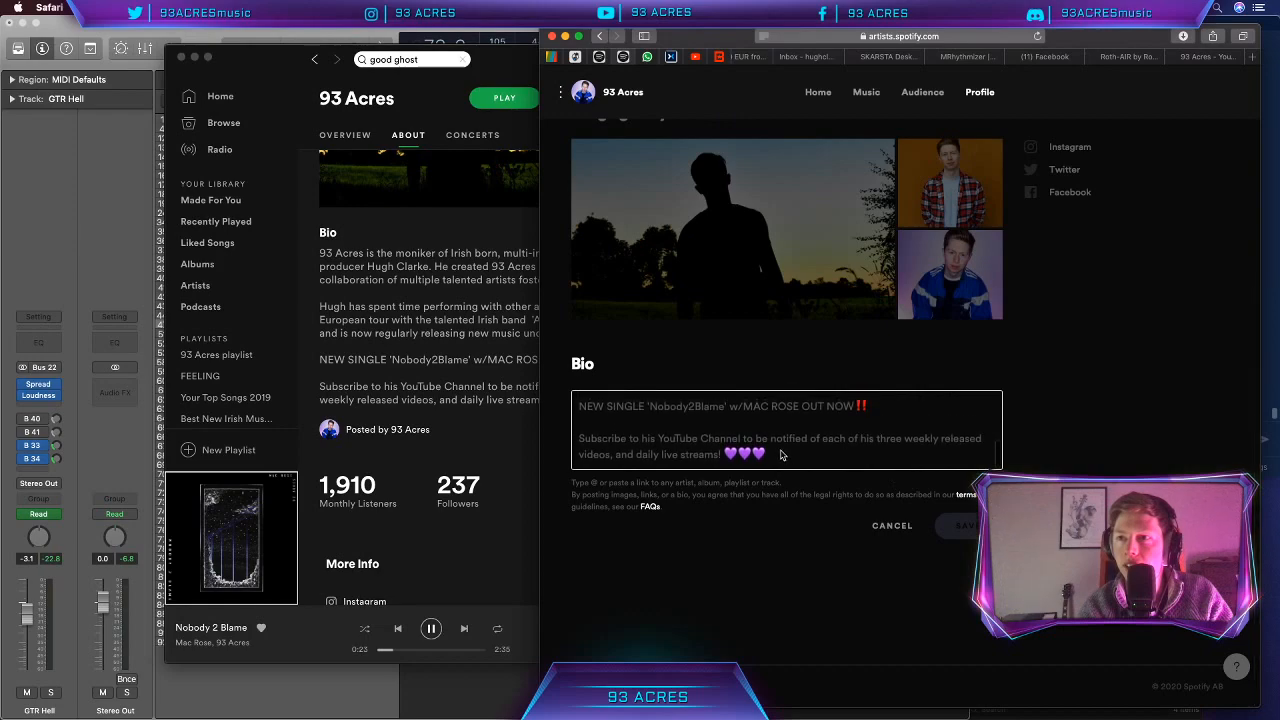
left_click(775, 456)
key("BackSpace")
key("BackSpace")
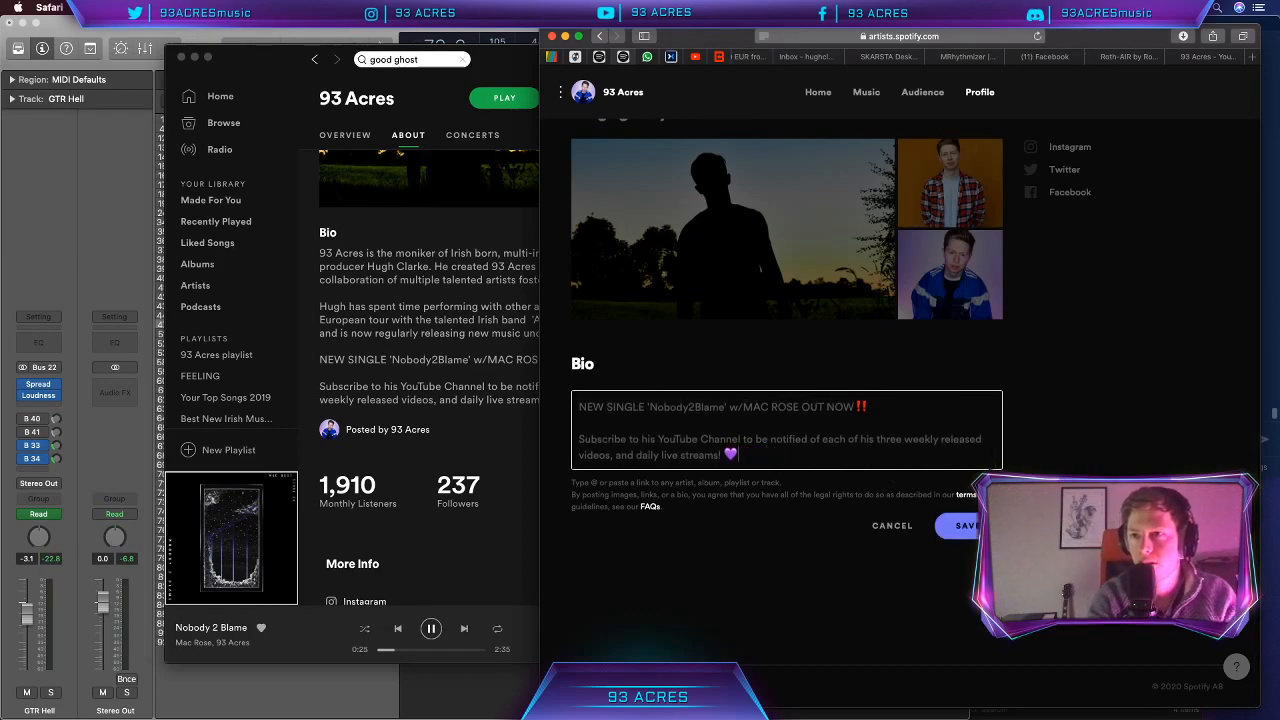
Step: Replace the red exclamation emoji in the bio's new-single line with plain text so it ends in "OUT NOW!!!"
left_click(872, 410)
key("BackSpace")
key("BackSpace")
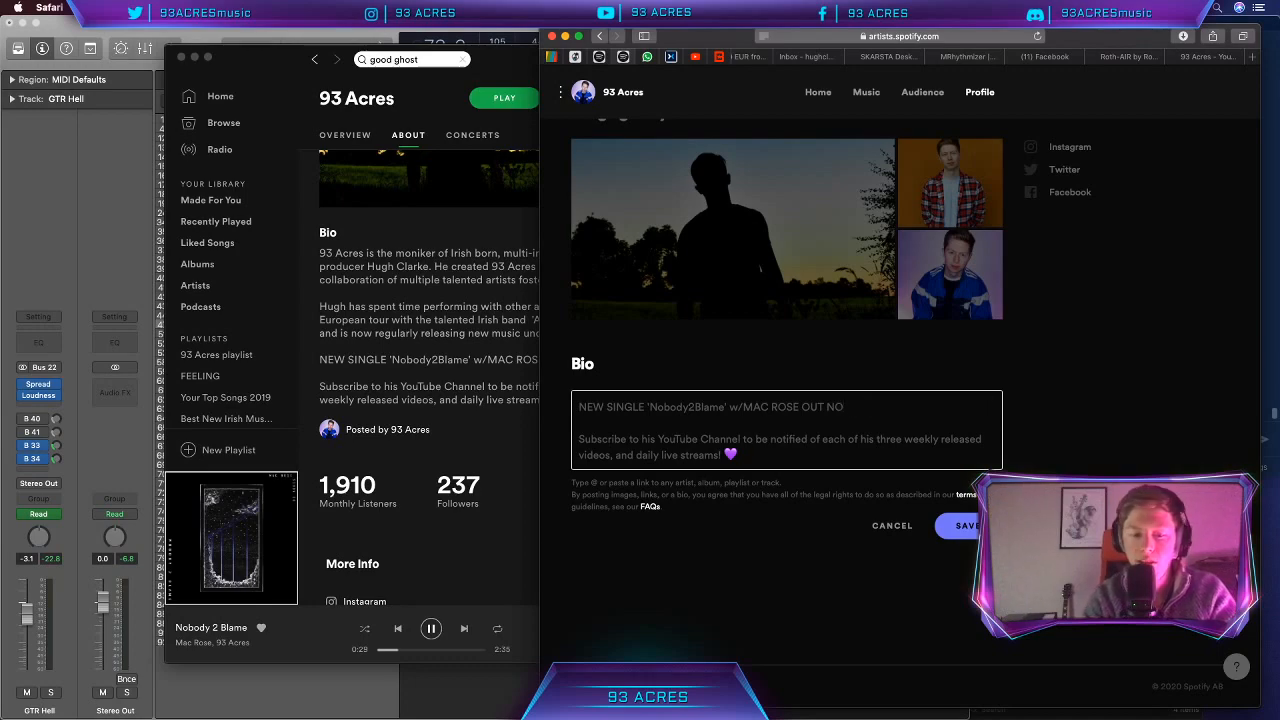
type("w!")
key("BackSpace")
key("BackSpace")
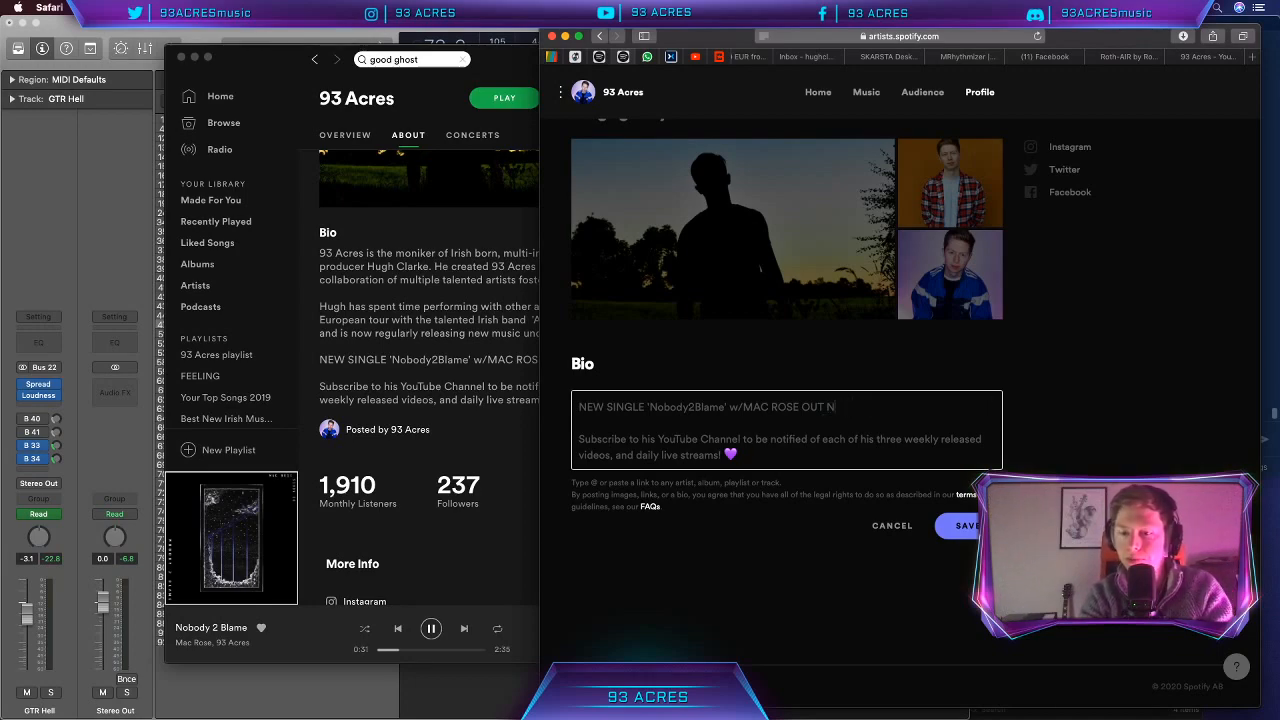
type("OW!!!")
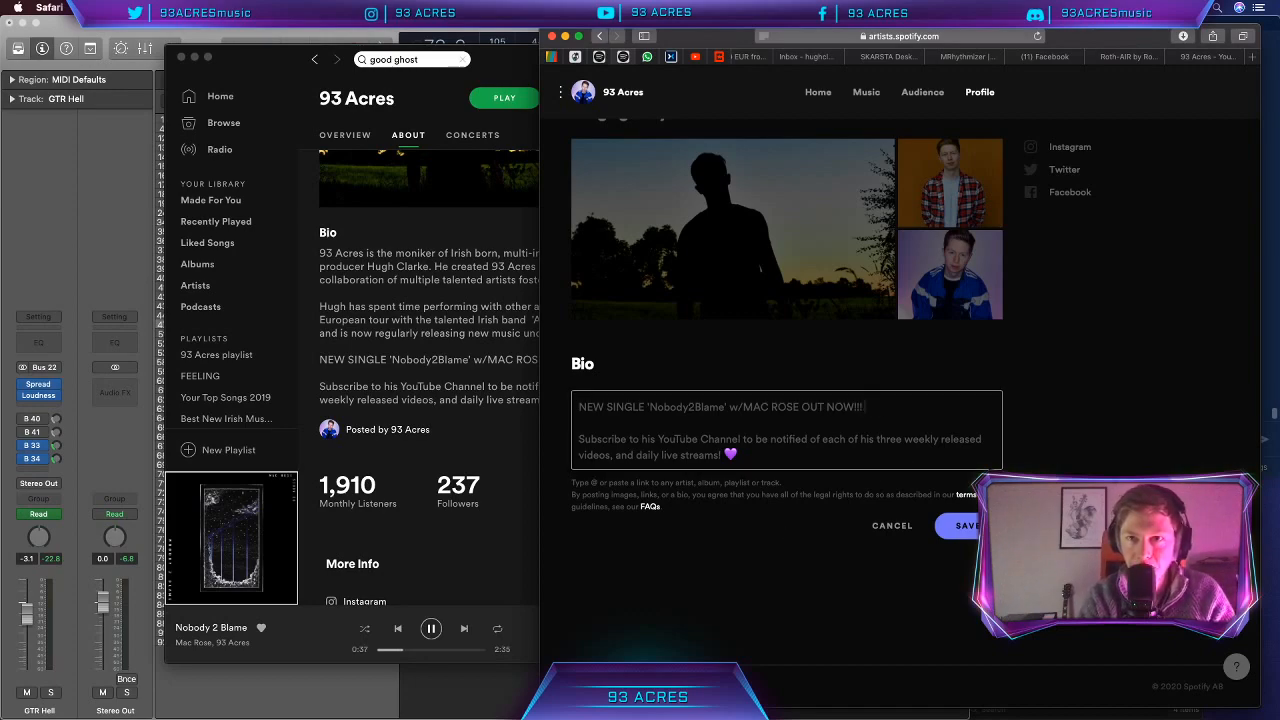
Step: Arrange the Spotify bio beside the Safari bio editor, narrowing the browser window to uncover the stream chat
left_click(452, 89)
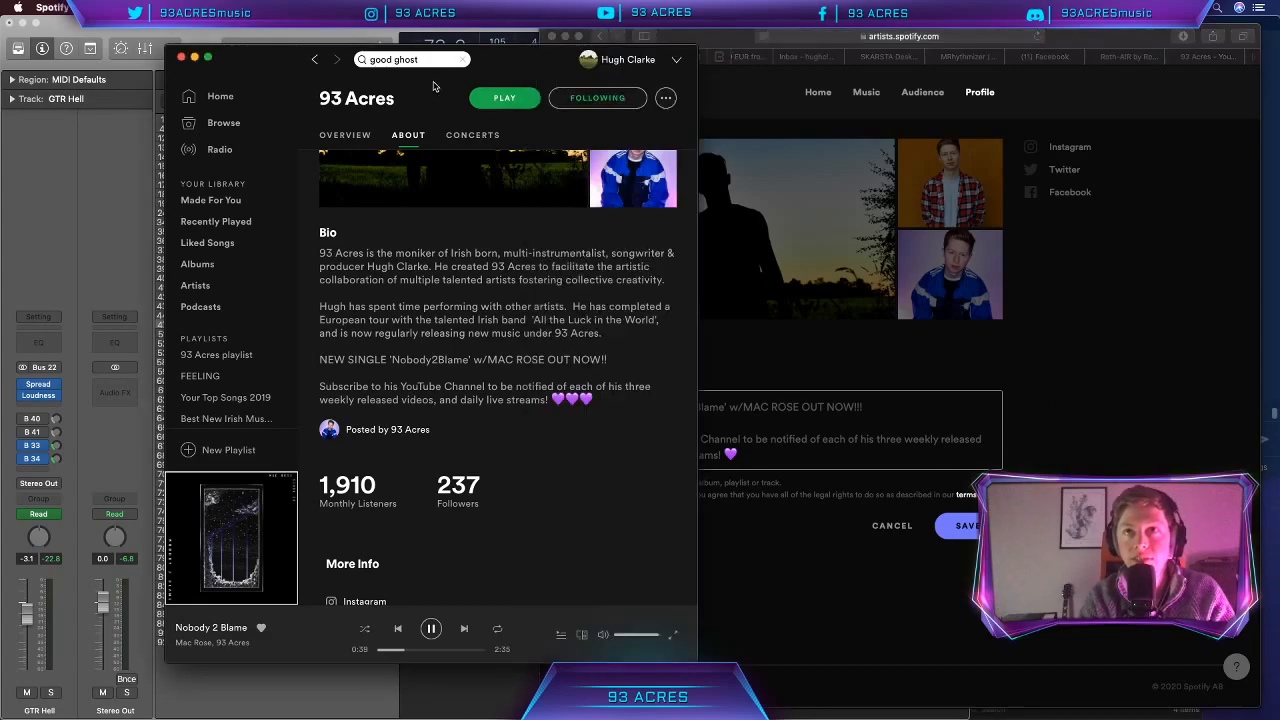
left_click_drag(265, 68, 140, 57)
scroll(290, 120, "up", 3)
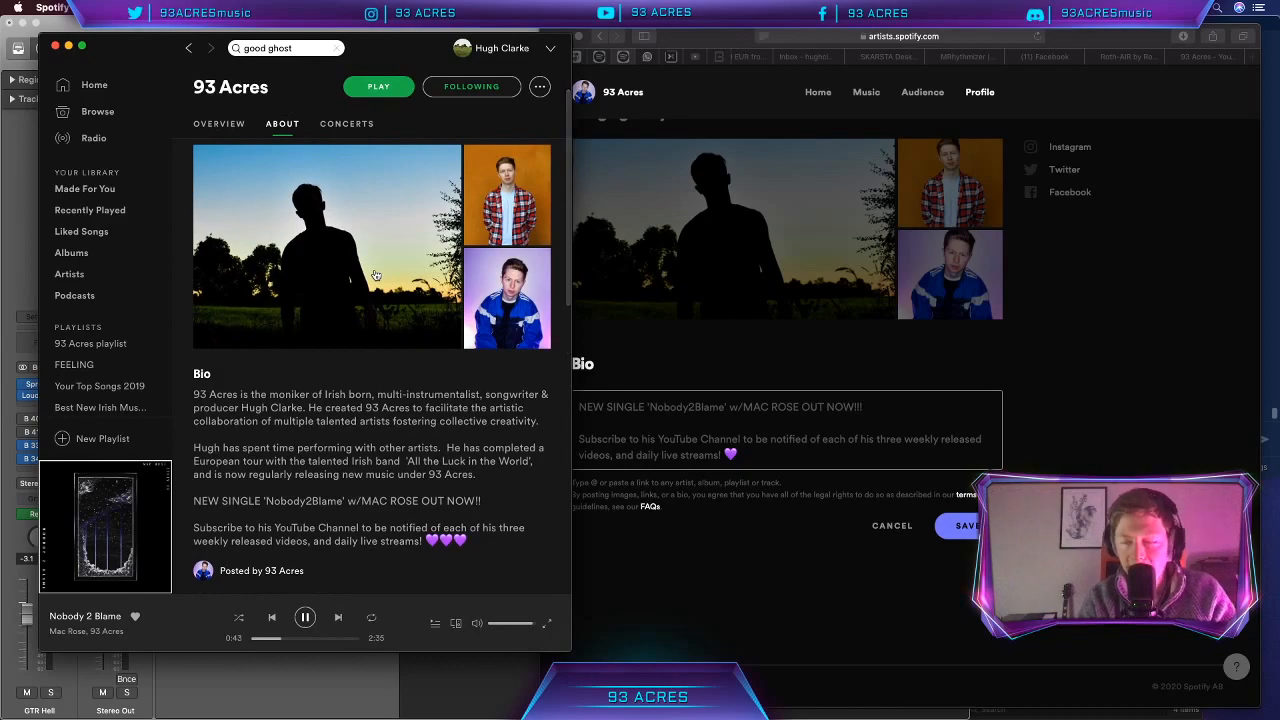
left_click(737, 82)
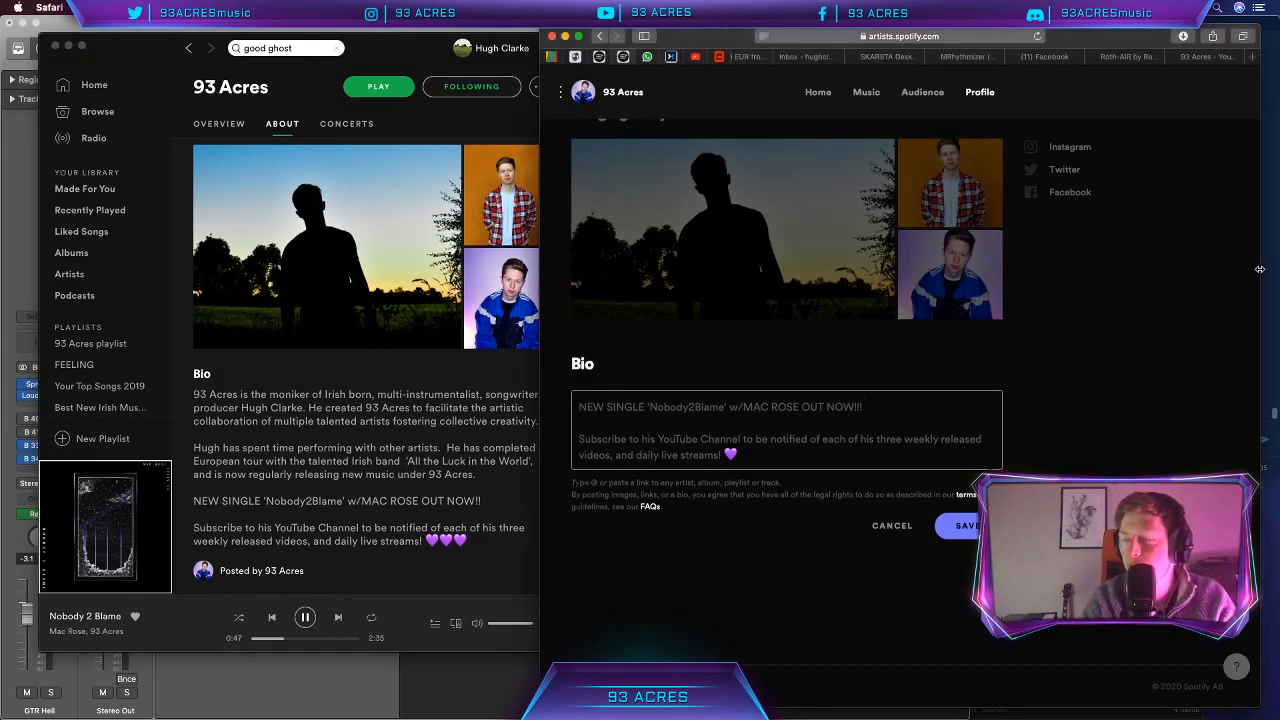
left_click_drag(1260, 269, 971, 313)
scroll(840, 353, "down", 2)
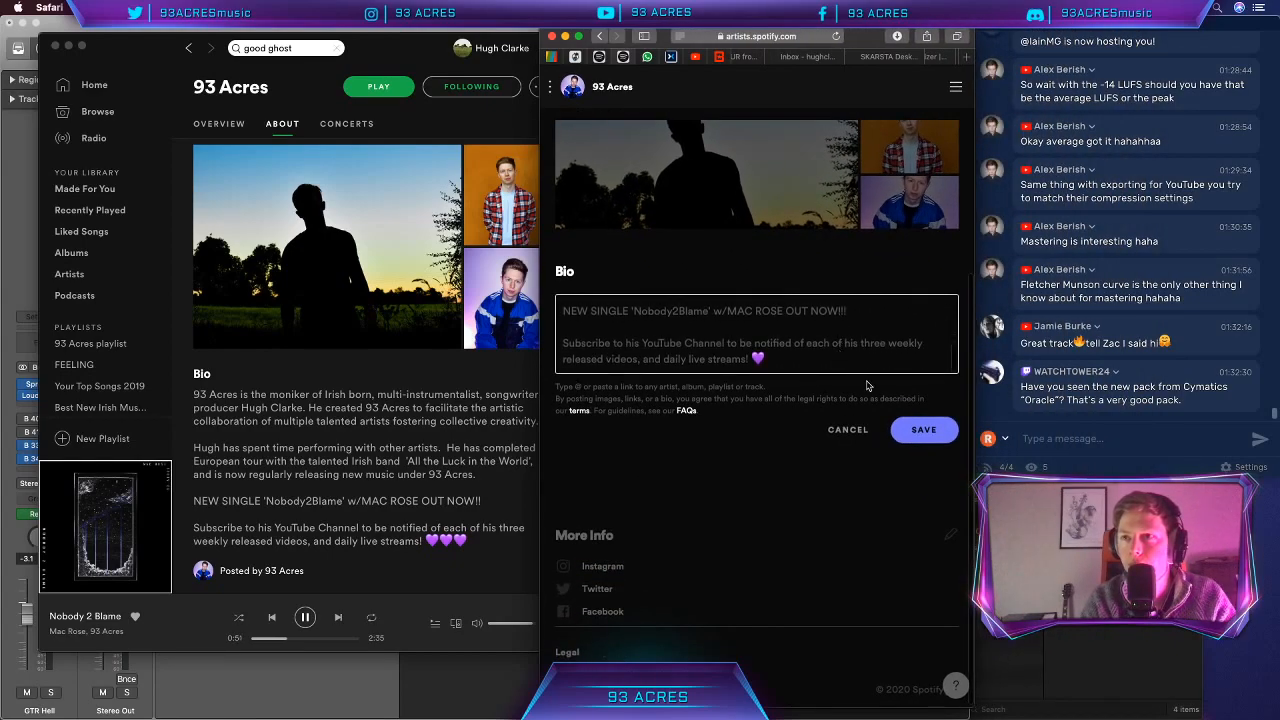
Step: Copy the purple heart from the bio's last line and add it after "OUT NOW!!!" in the new-single line
triple_click(765, 362)
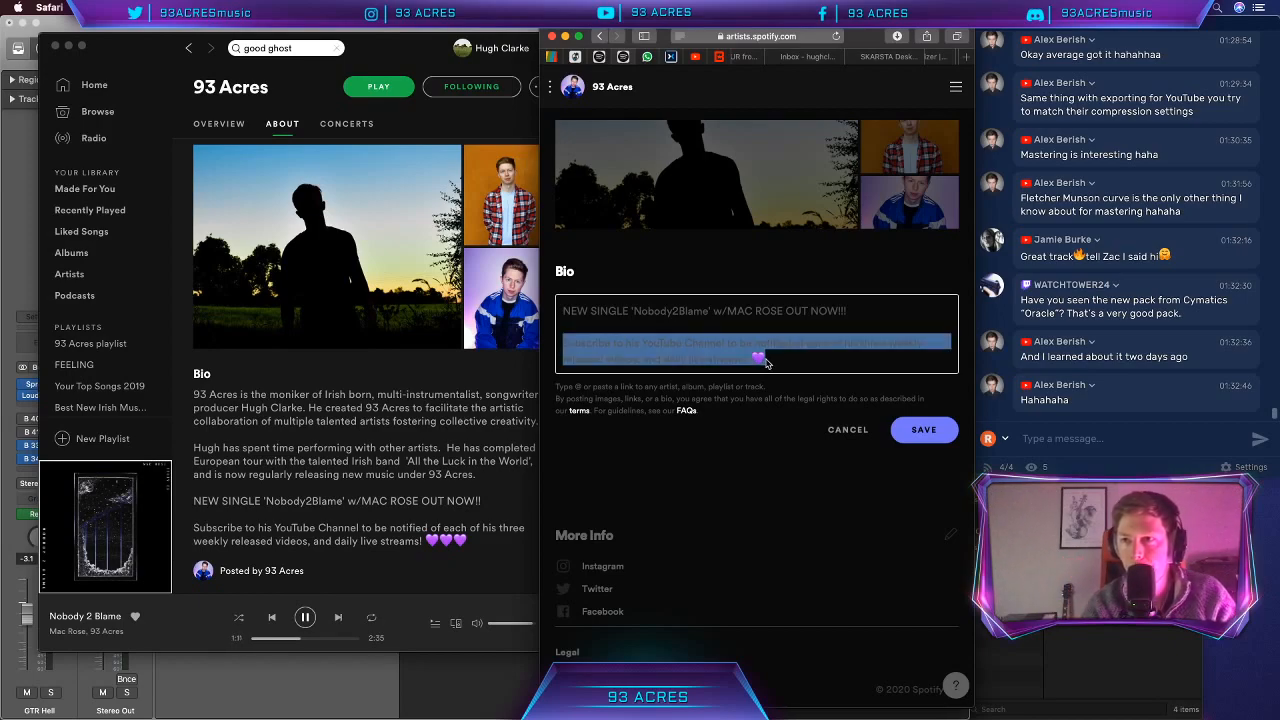
left_click(766, 362)
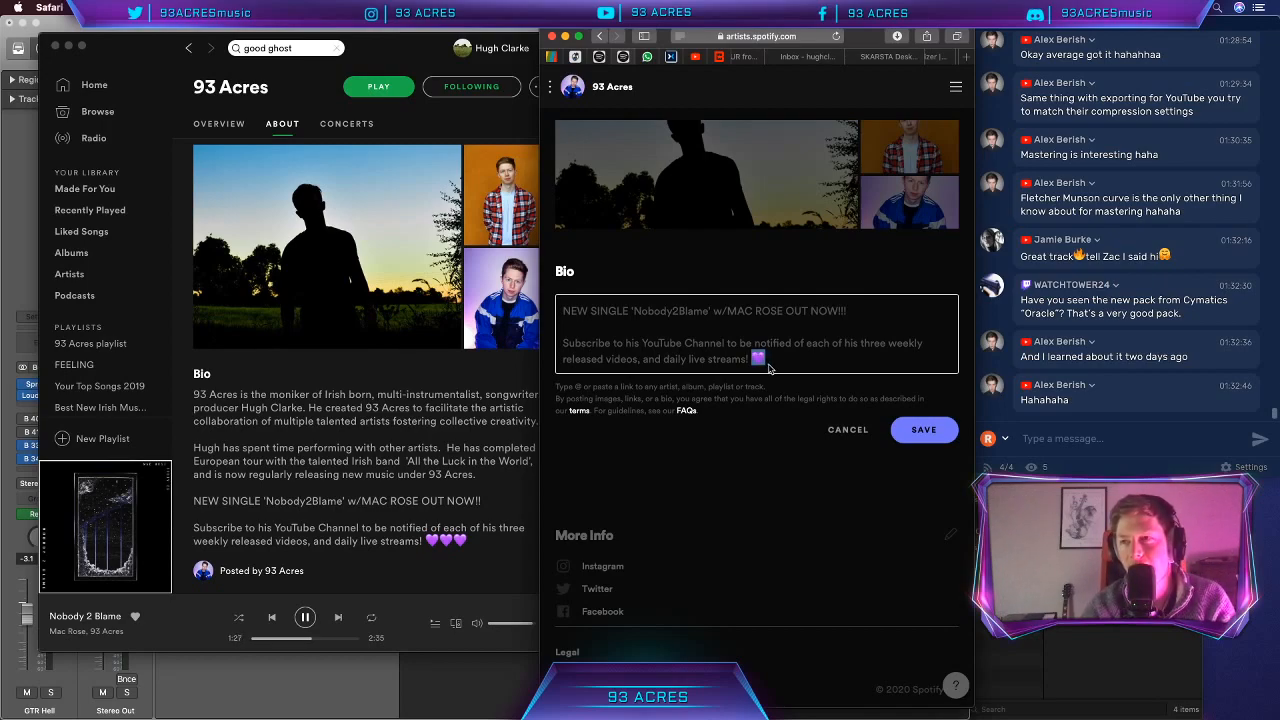
left_click(856, 314)
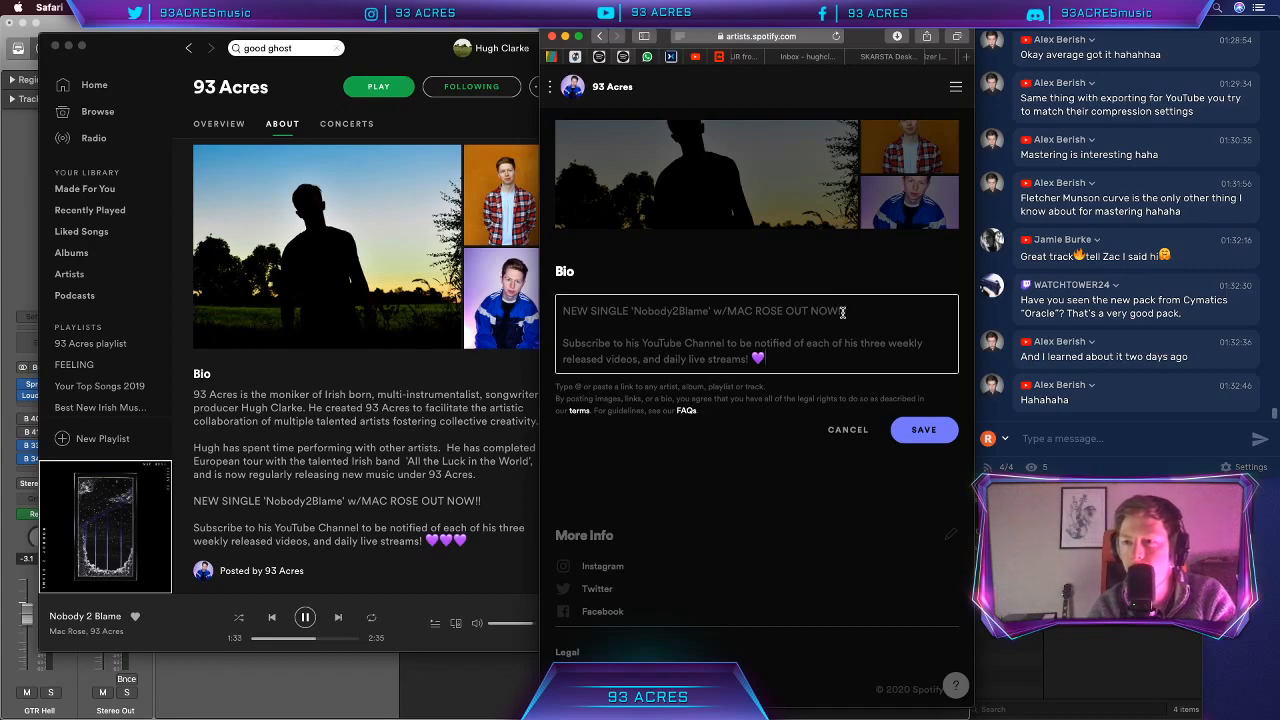
left_click(843, 313)
type("!!!")
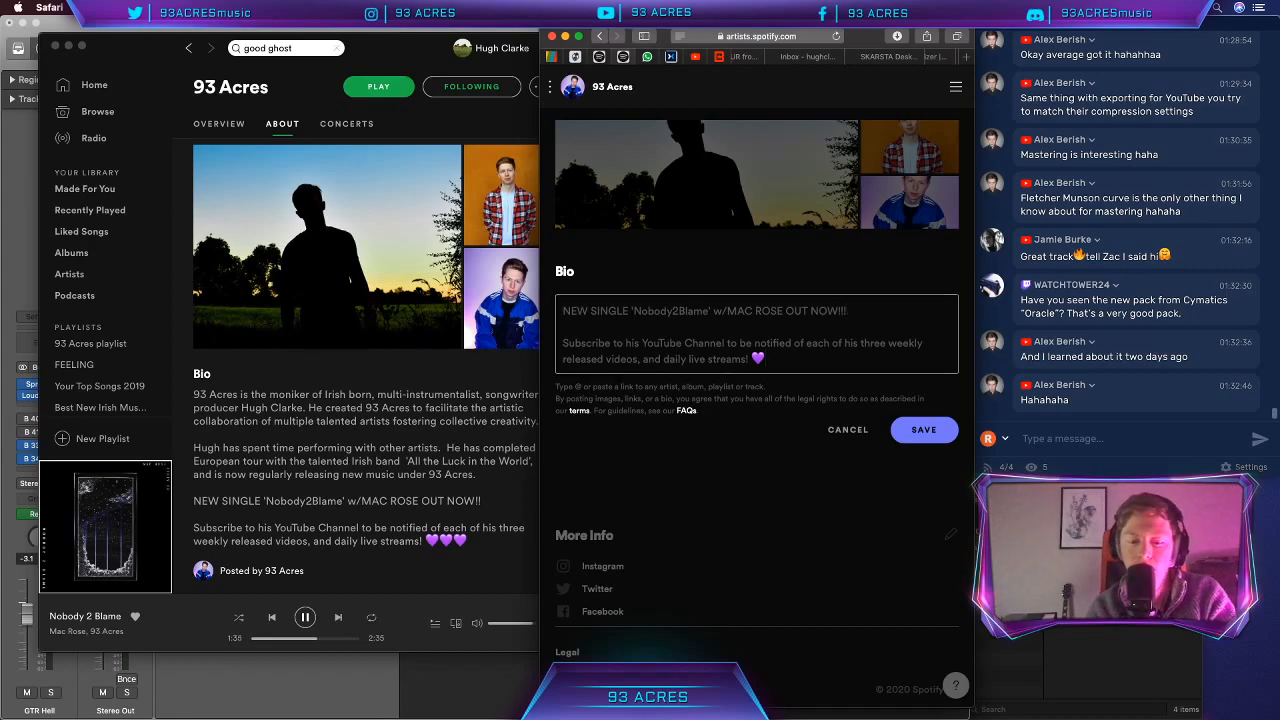
type("💜")
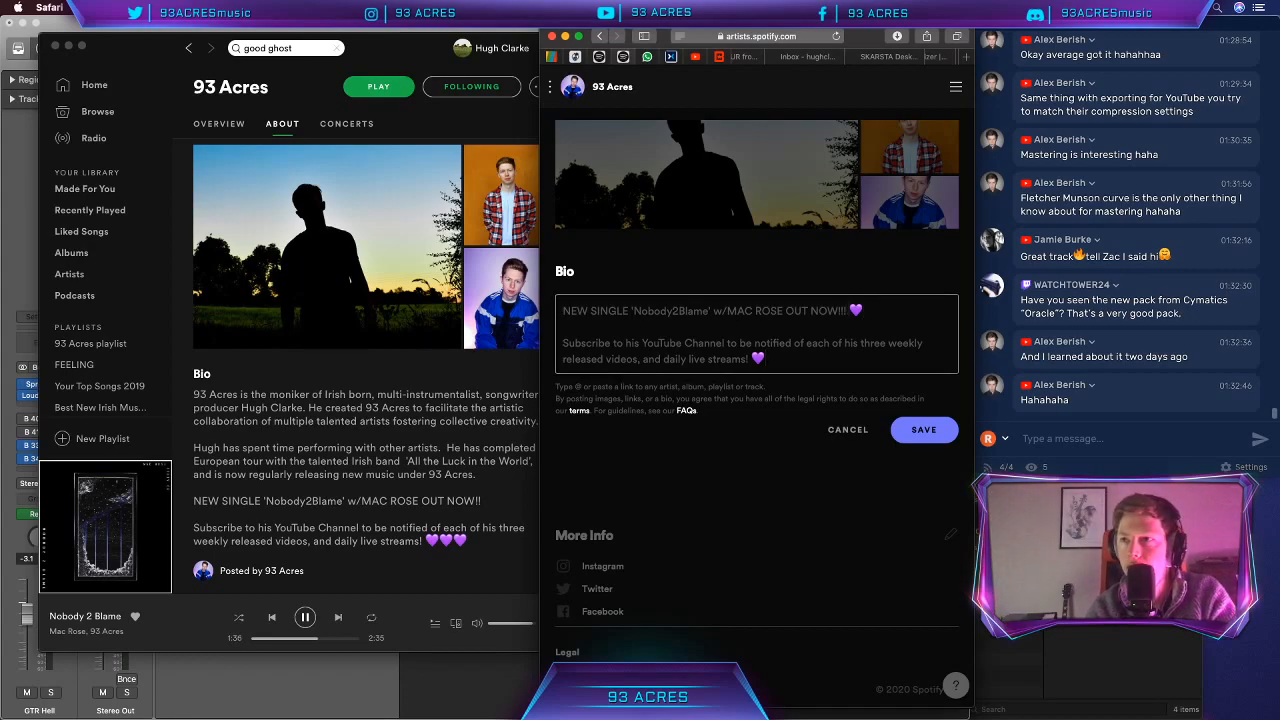
Step: Delete the purple heart after "daily live streams!" in the bio and save the bio
left_click(762, 358)
key("BackSpace")
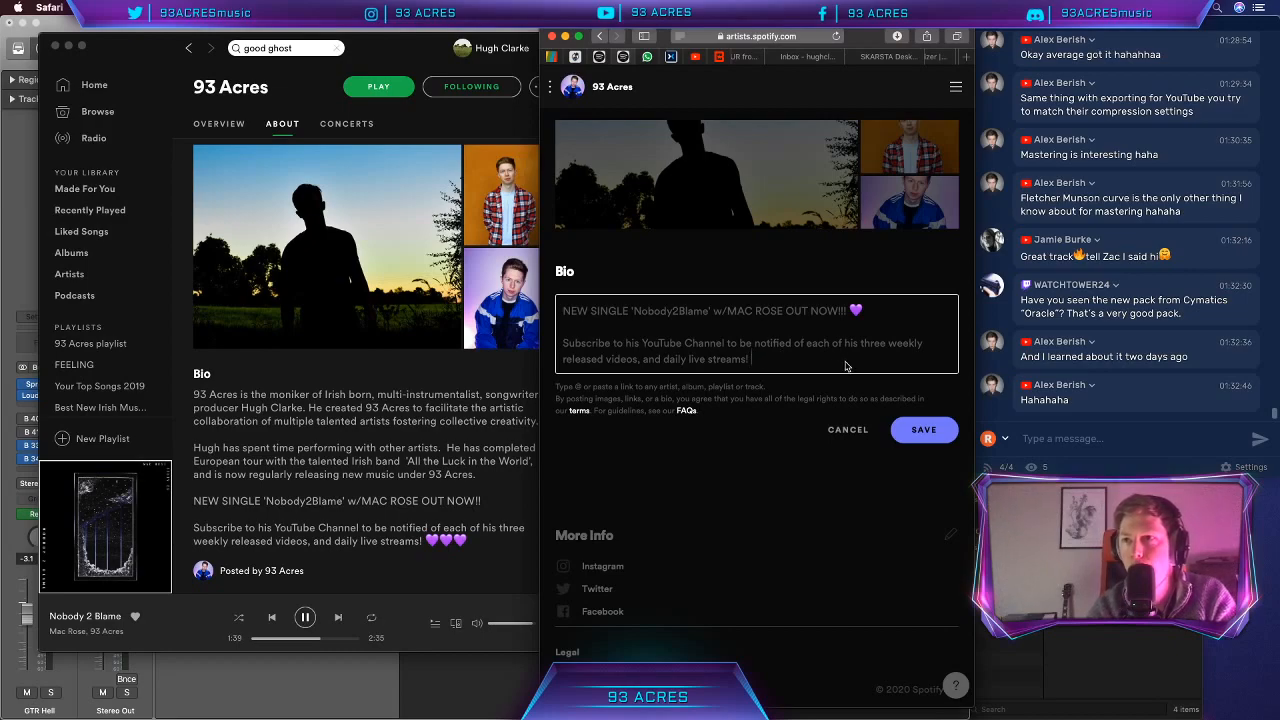
left_click(916, 430)
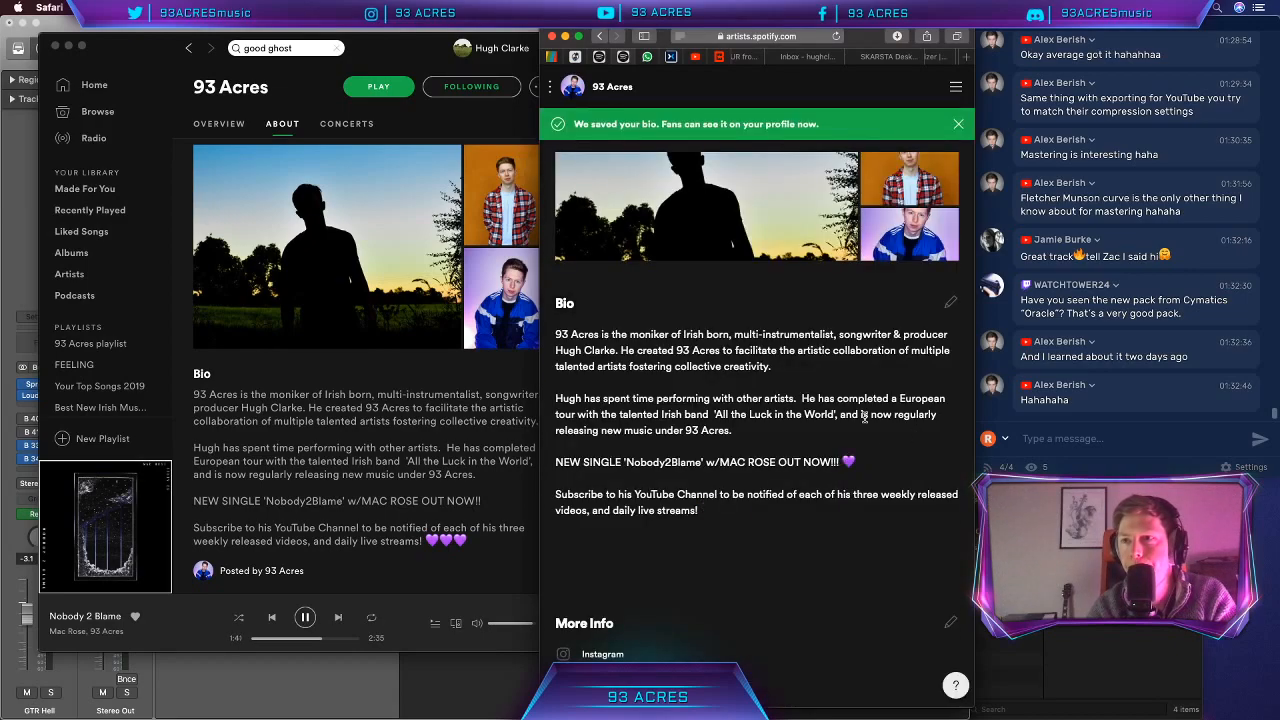
Step: Replace the red exclamation emojis at both ends of the Artist's Pick message with purple hearts and save the pick
scroll(612, 399, "up", 5)
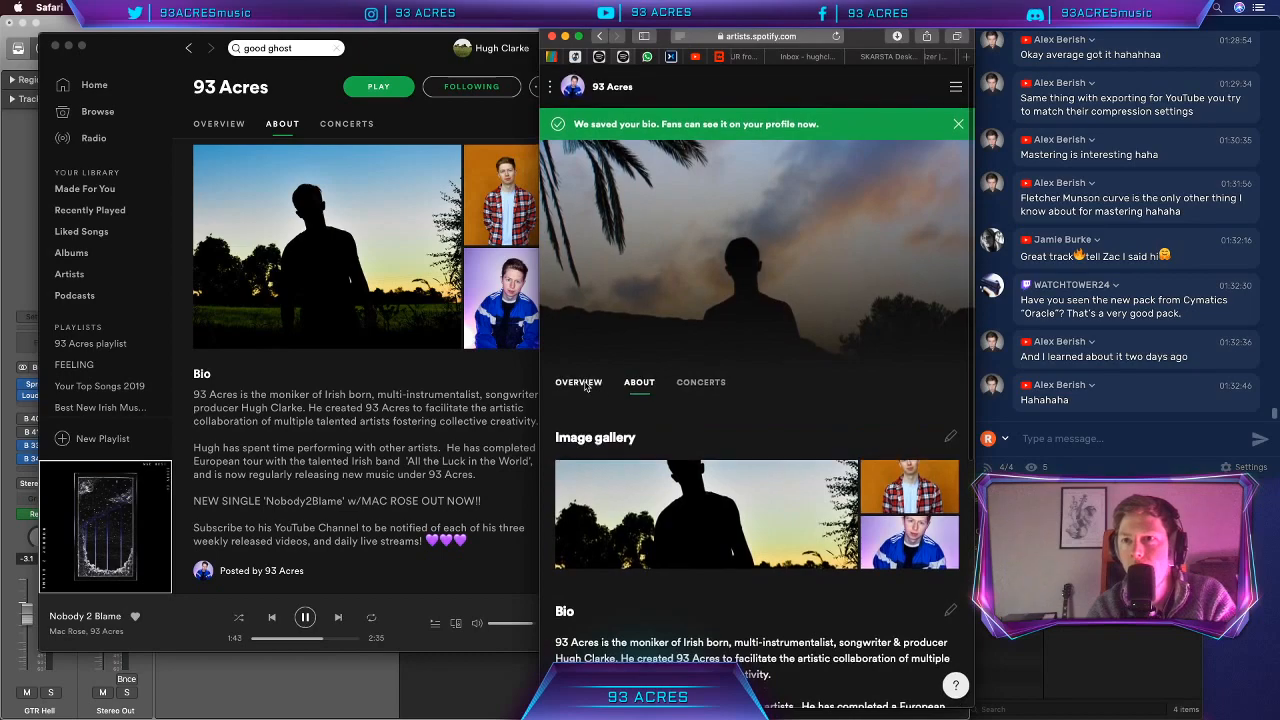
left_click(580, 384)
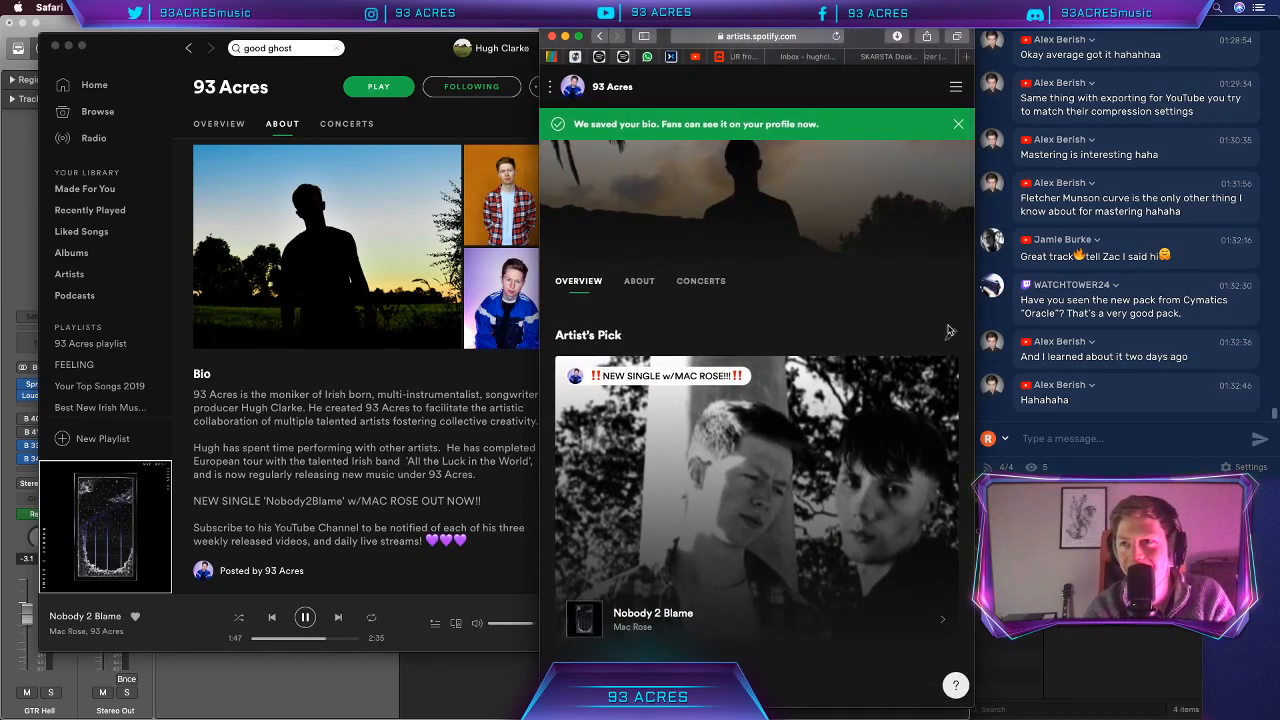
left_click(950, 335)
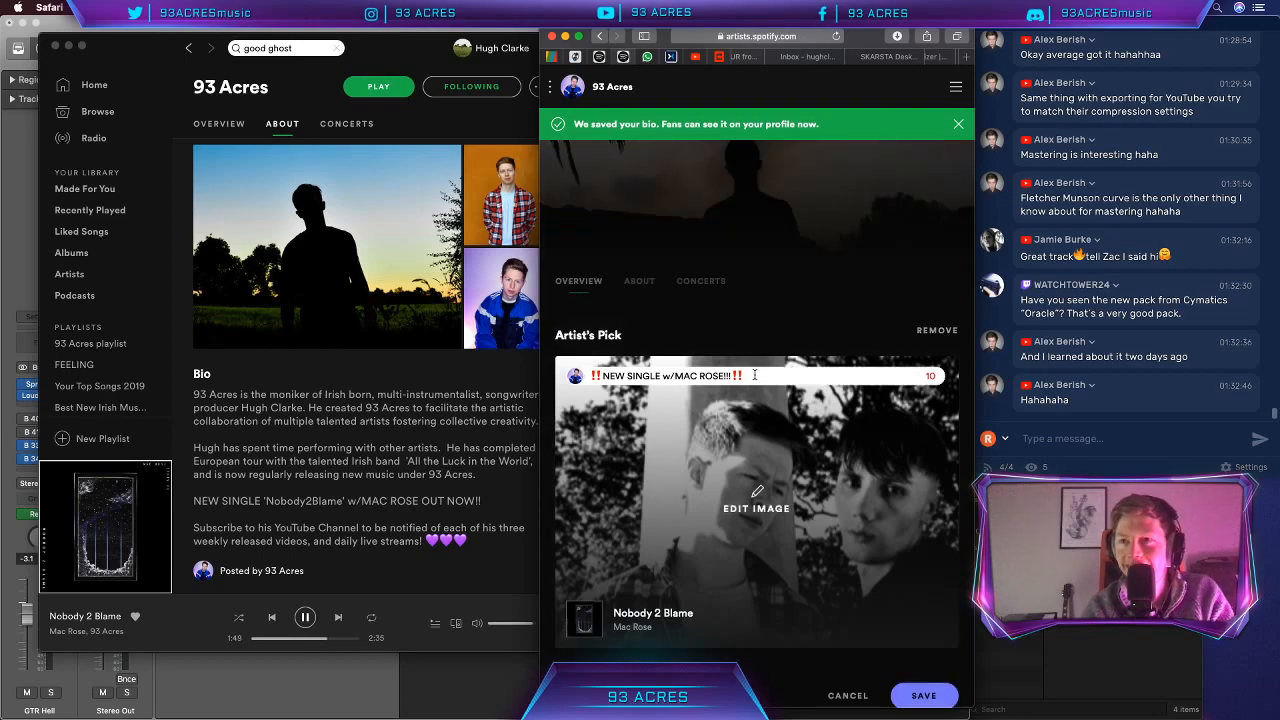
key("BackSpace")
type("💜")
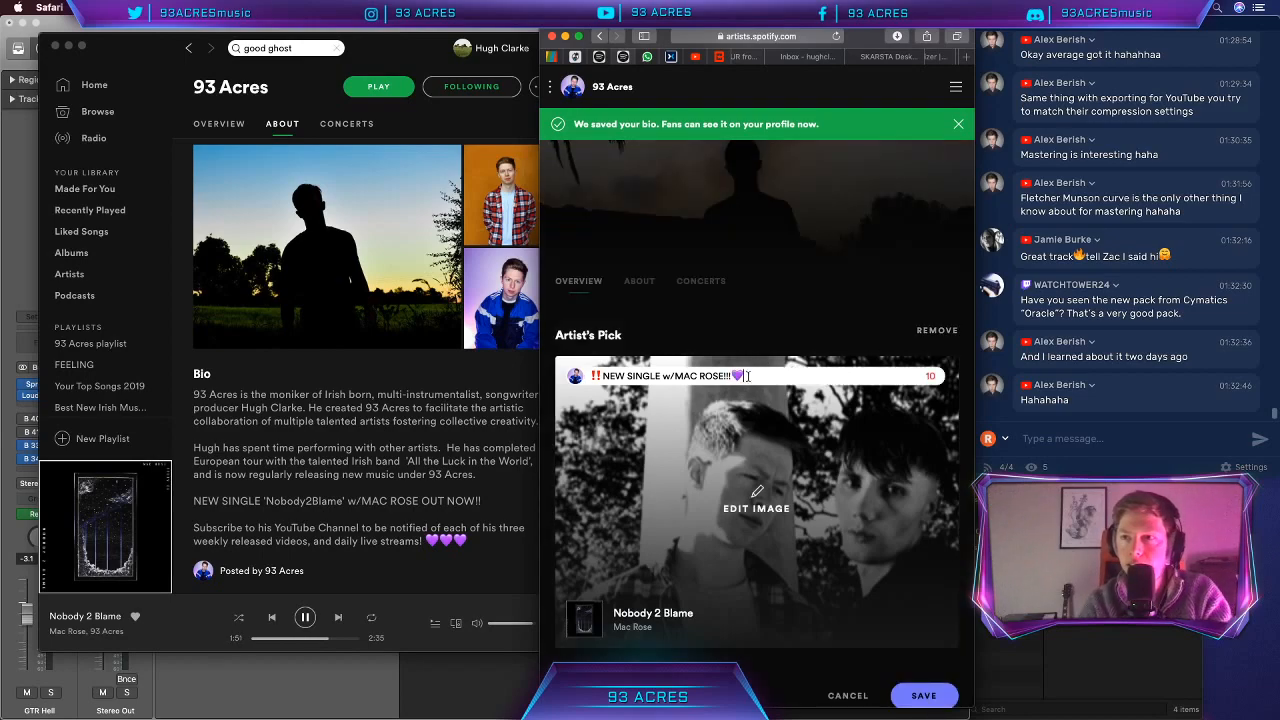
left_click(598, 375)
key("BackSpace")
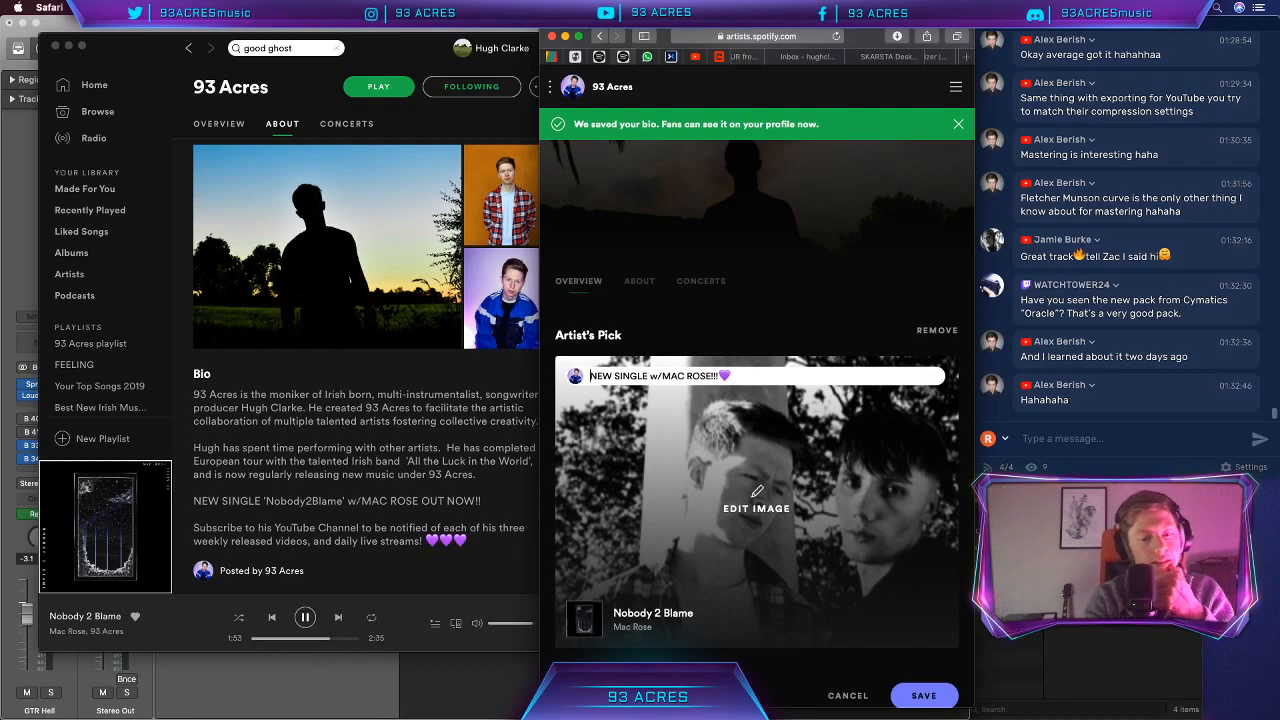
type("💜")
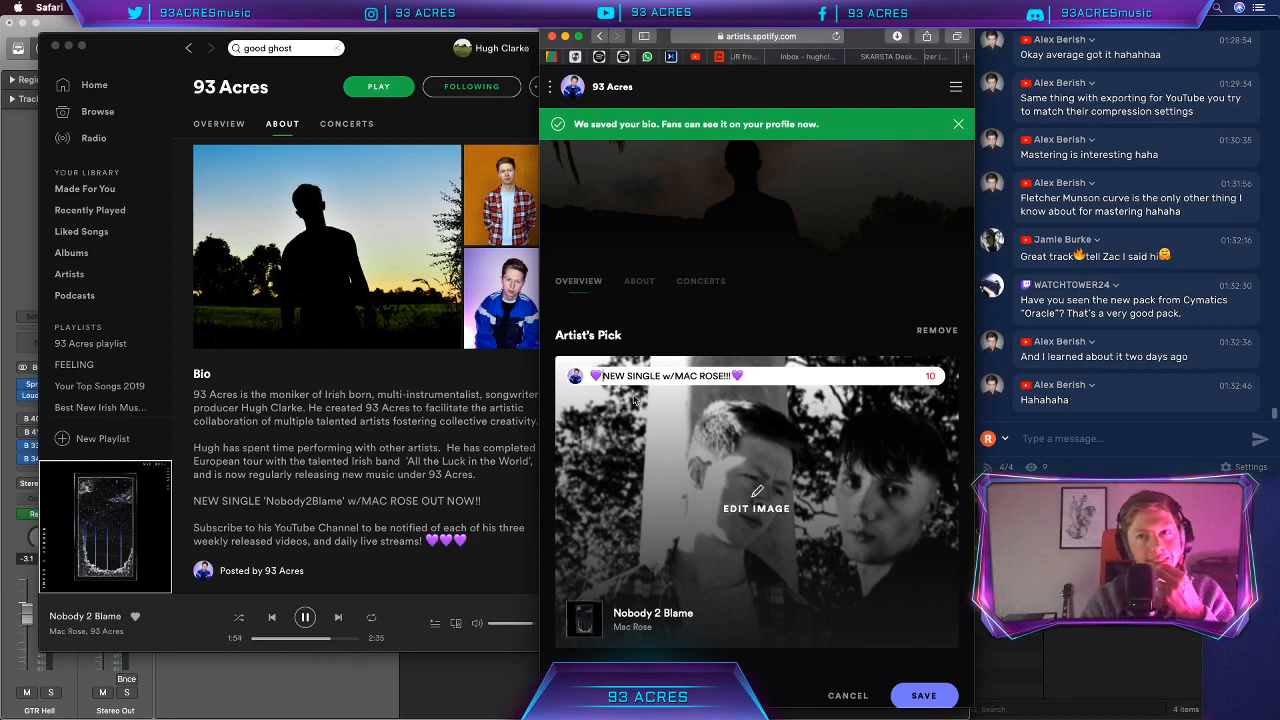
left_click(923, 694)
scroll(818, 632, "down", 1)
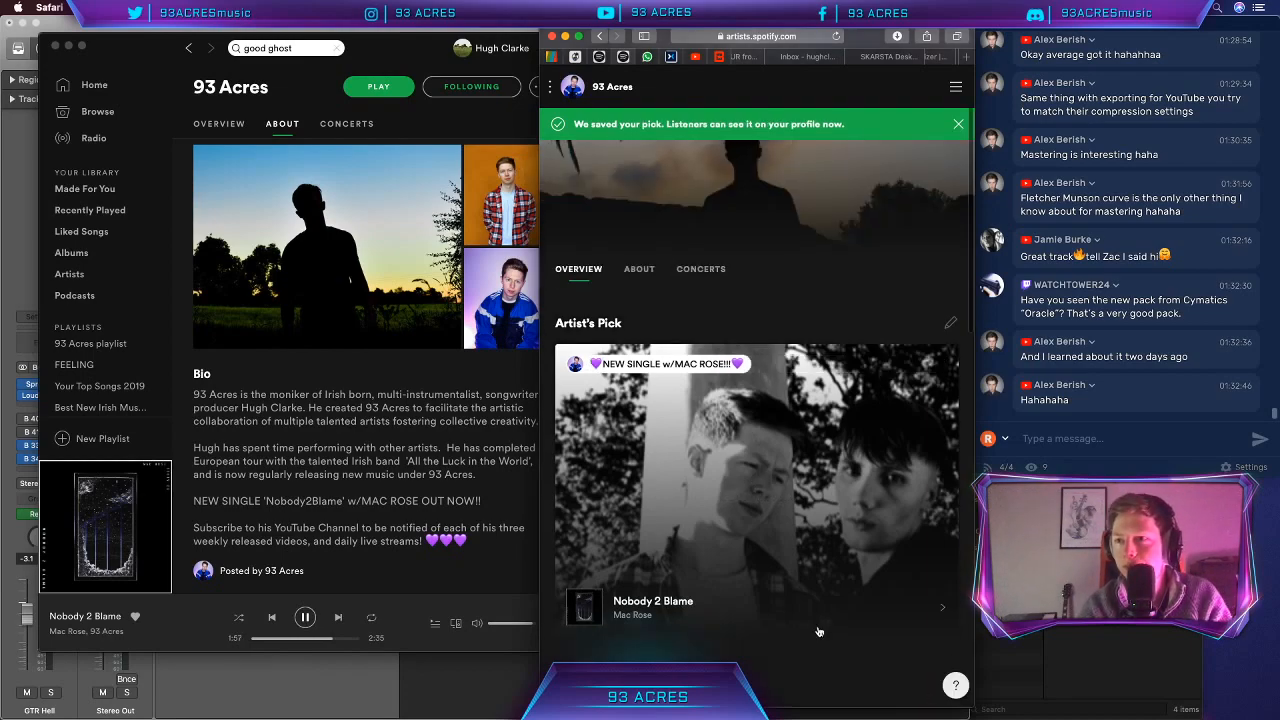
scroll(818, 632, "down", 3)
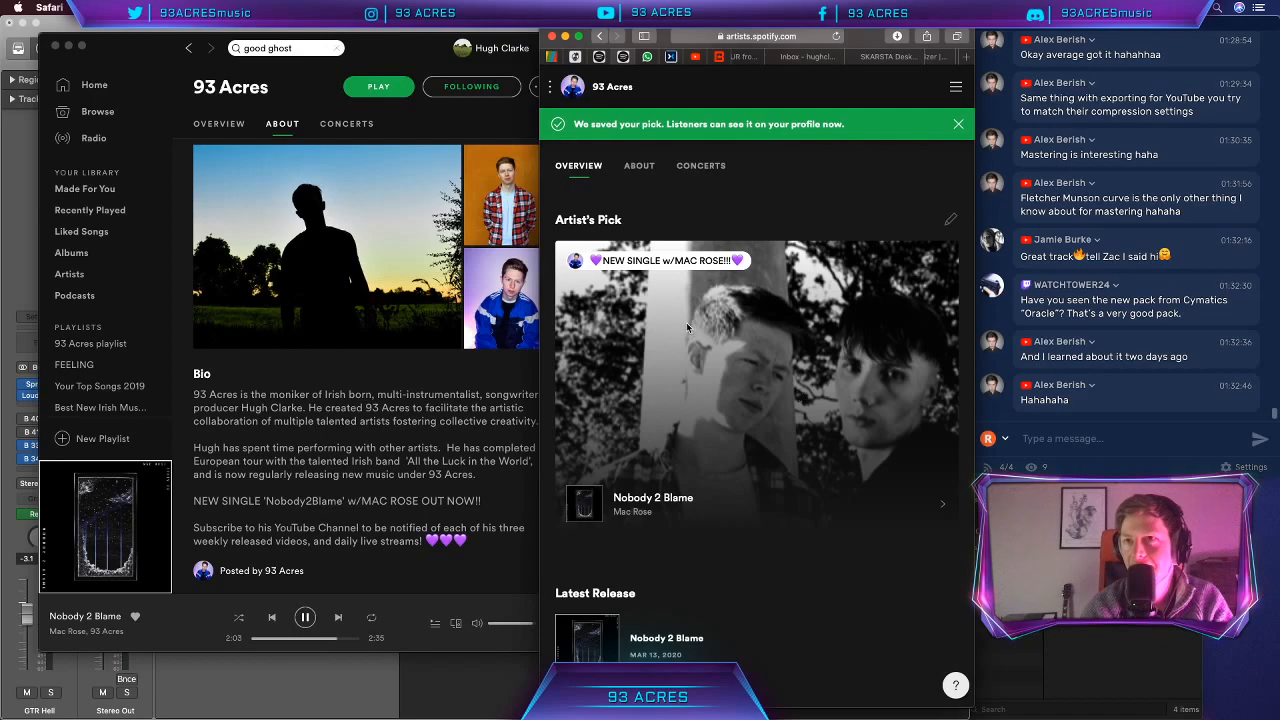
scroll(665, 347, "down", 5)
scroll(664, 345, "up", 10)
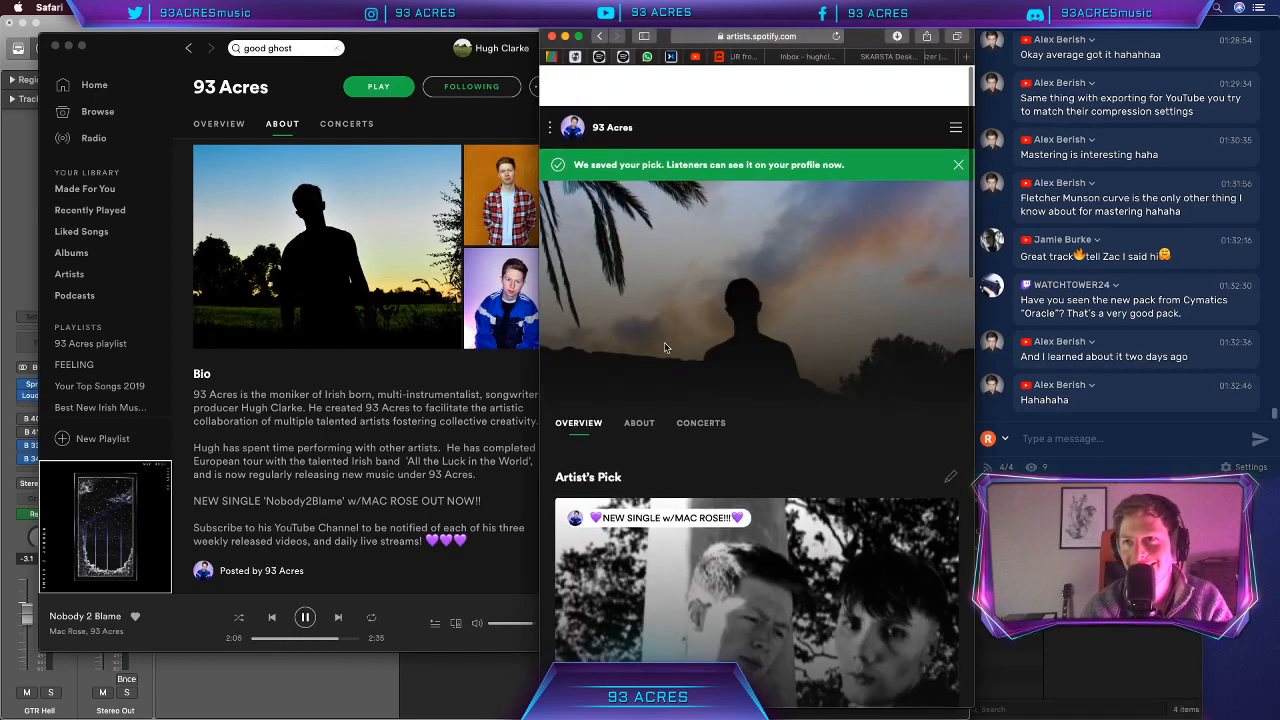
Step: Minimize the Safari window and enlarge the Spotify window to fill the space beside the stream chat
left_click(565, 36)
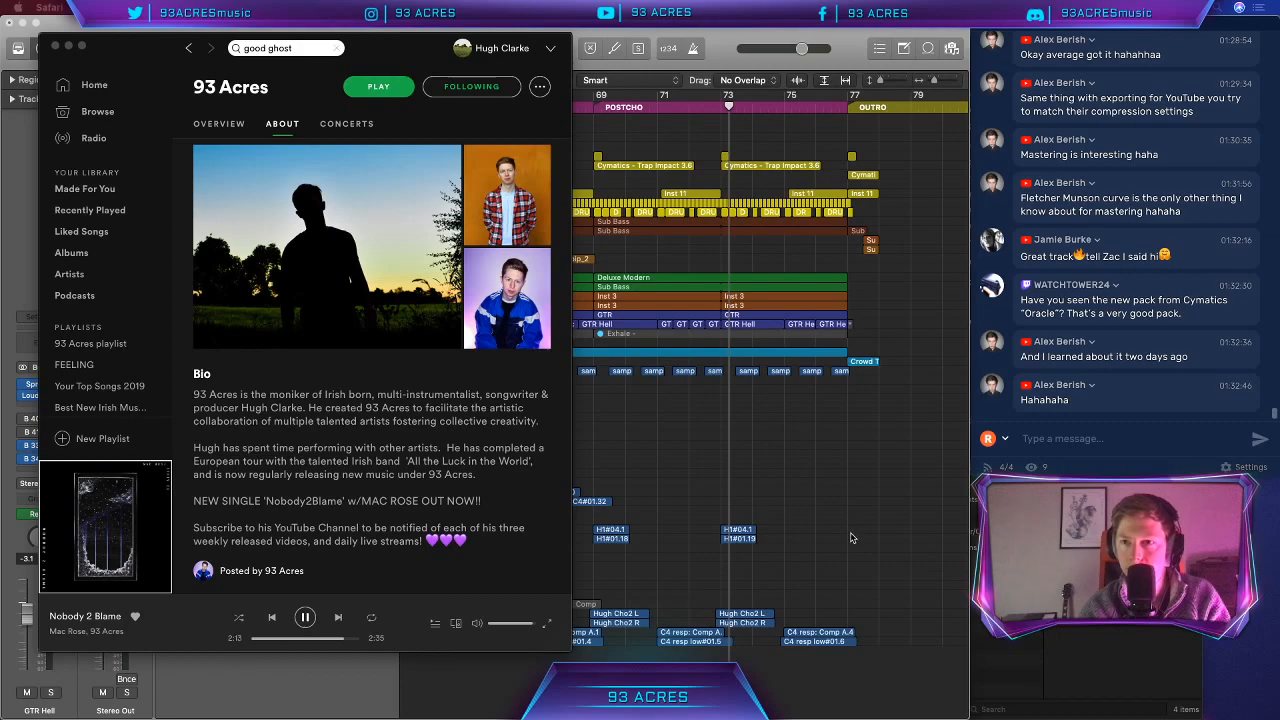
left_click(535, 489)
left_click_drag(571, 478, 965, 468)
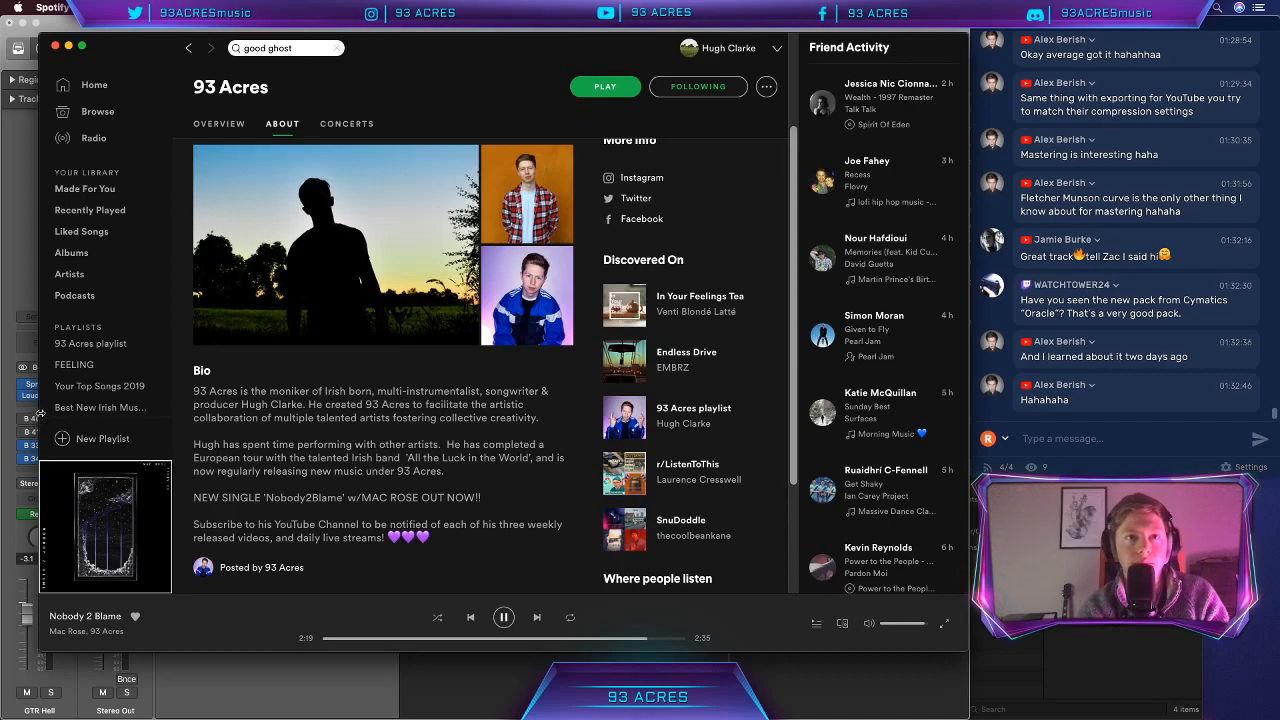
left_click_drag(40, 417, 2, 413)
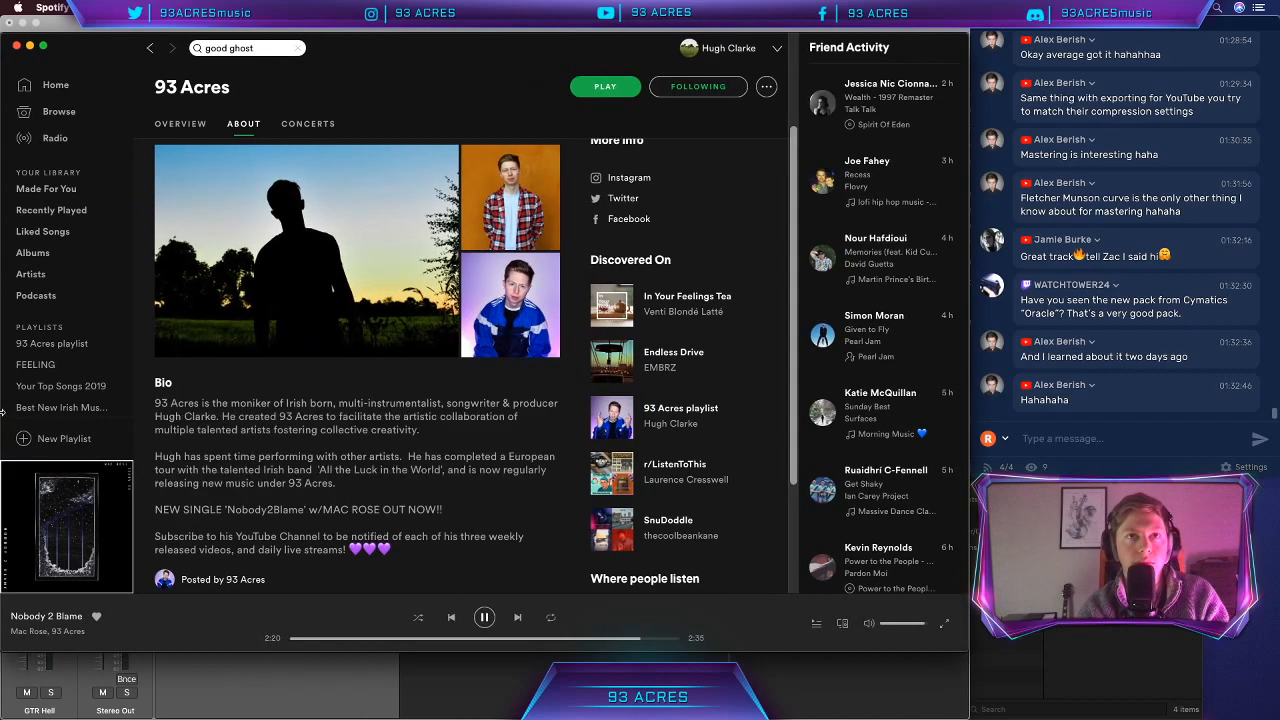
double_click(351, 34)
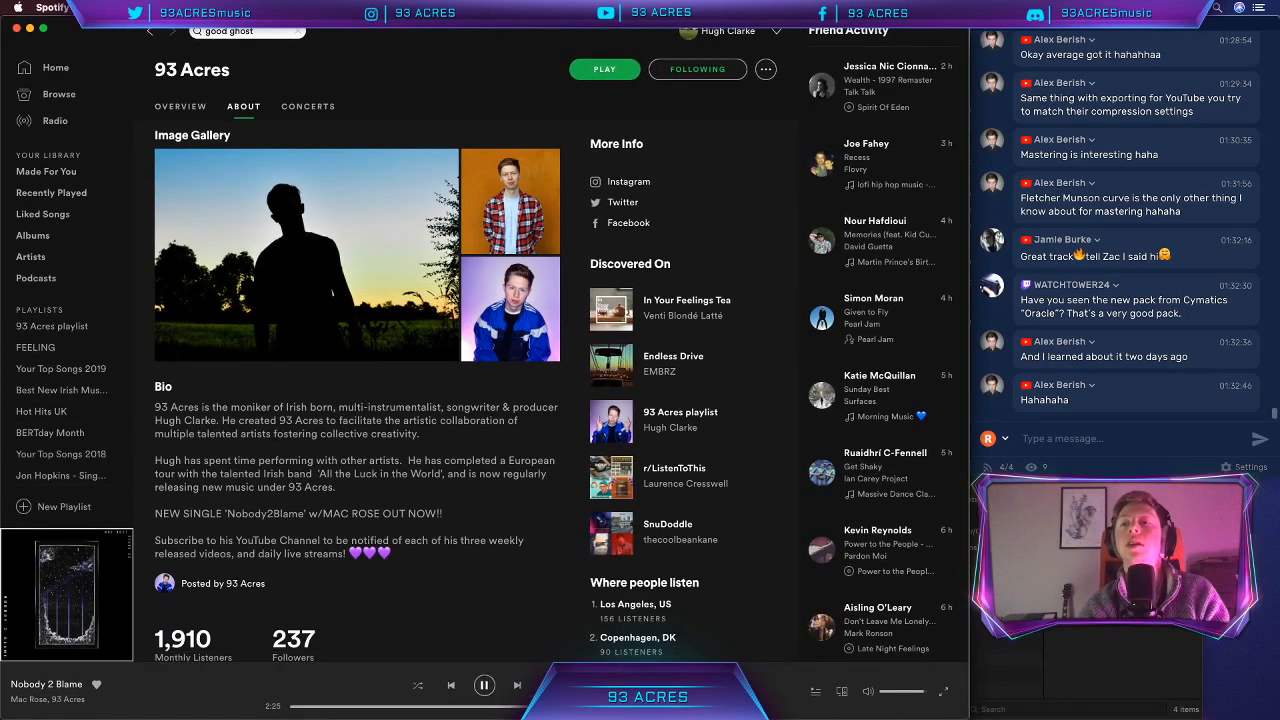
Step: View the overview of the 93 Acres artist page in Spotify and pause "Nobody 2 Blame"
scroll(436, 565, "down", 2)
scroll(436, 565, "up", 5)
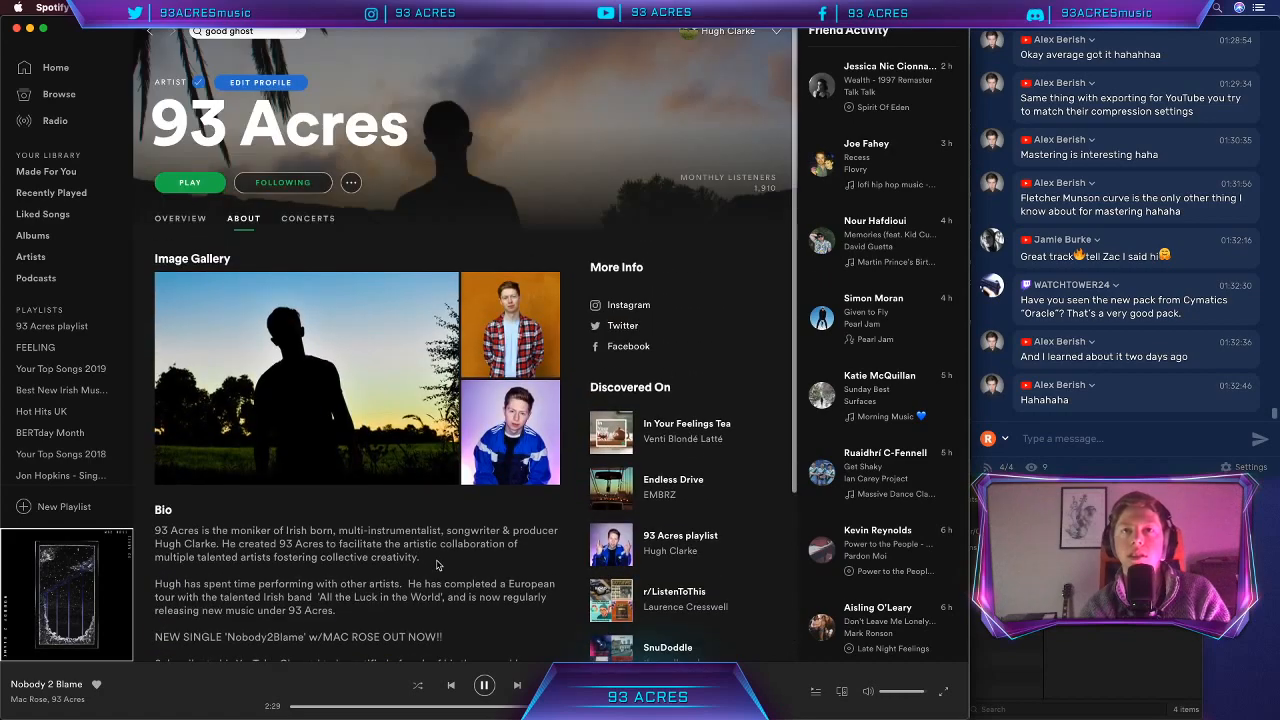
left_click(180, 218)
scroll(480, 418, "down", 4)
scroll(480, 418, "up", 3)
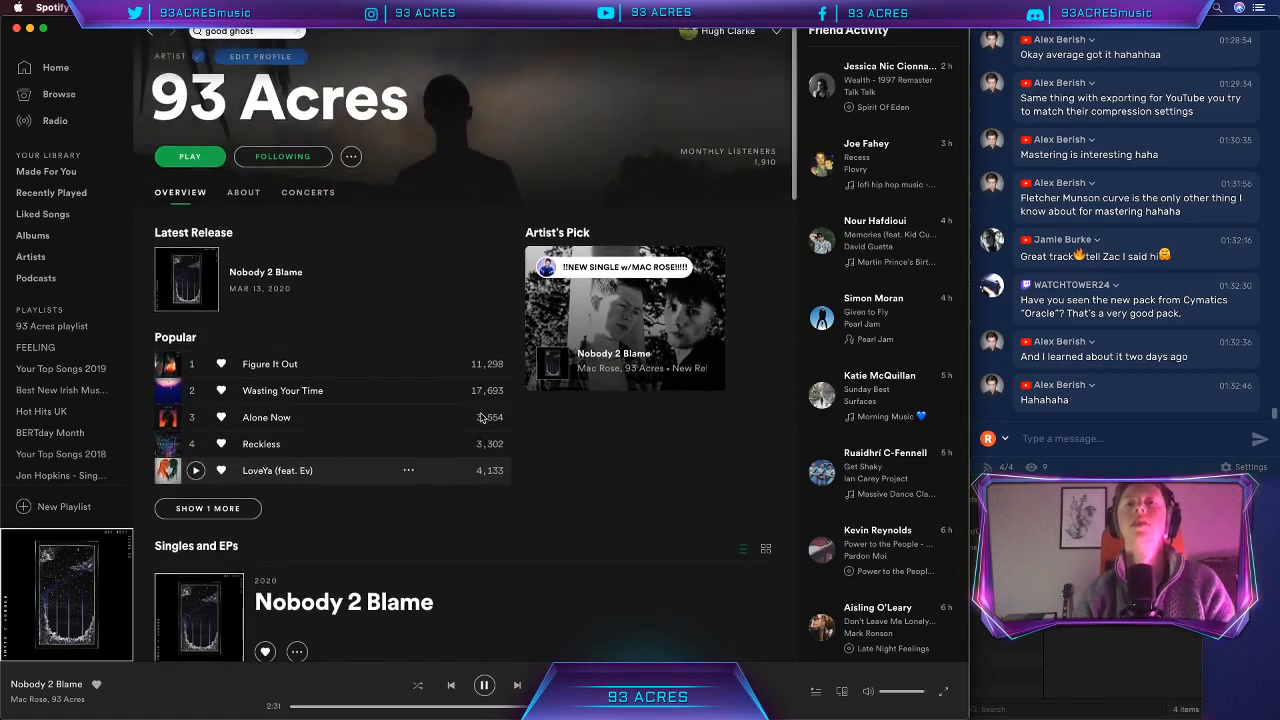
key("space")
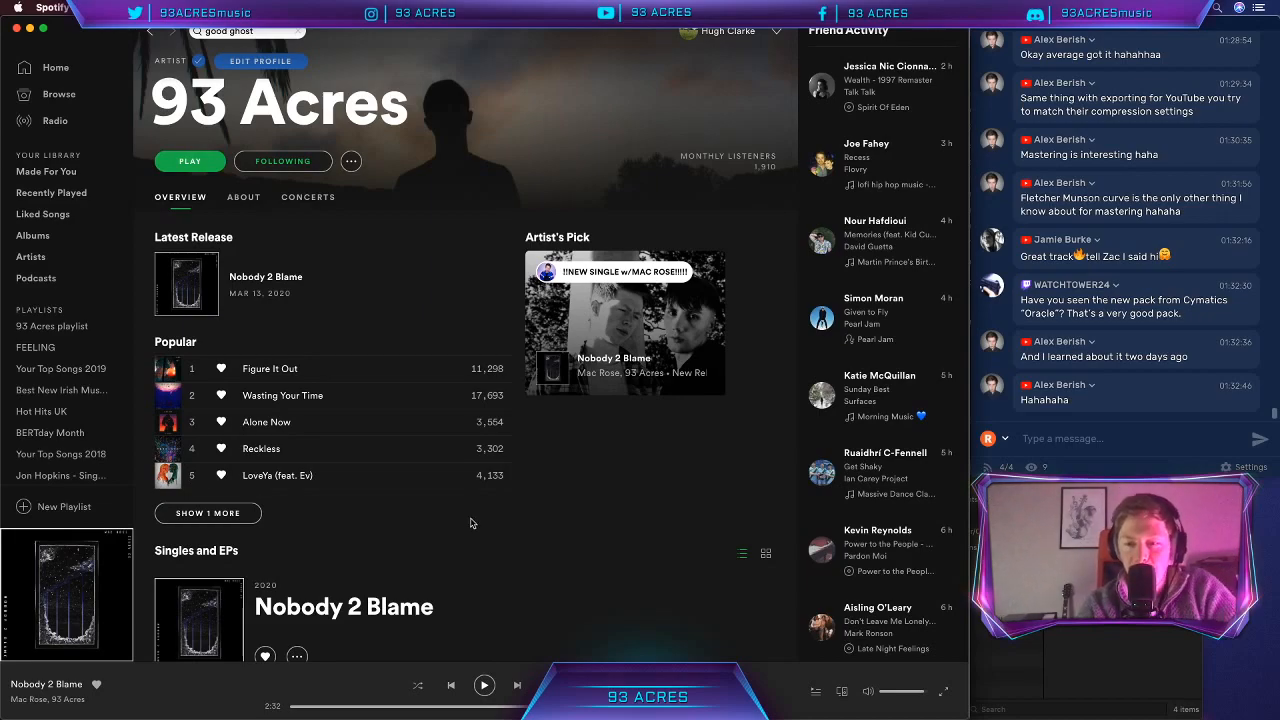
scroll(397, 508, "up", 1)
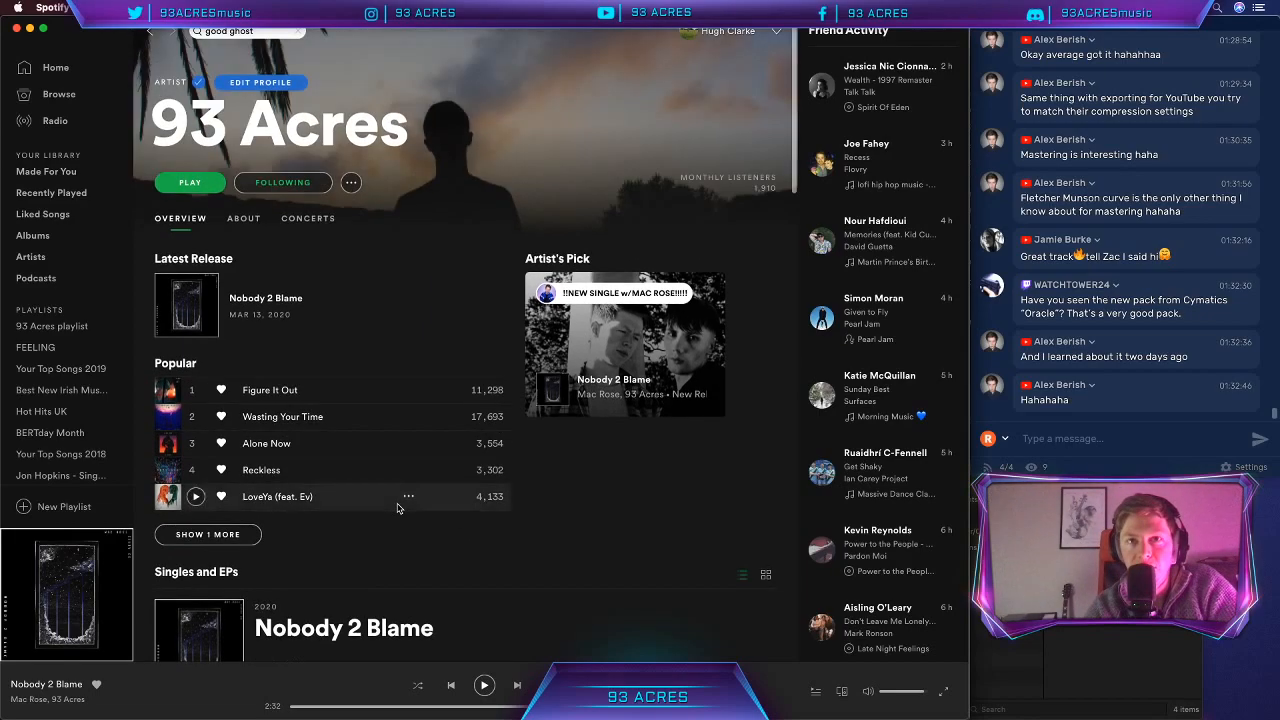
Step: Open the "Nobody 2 Blame" single and bring up the playlists its track can be added to
left_click(280, 316)
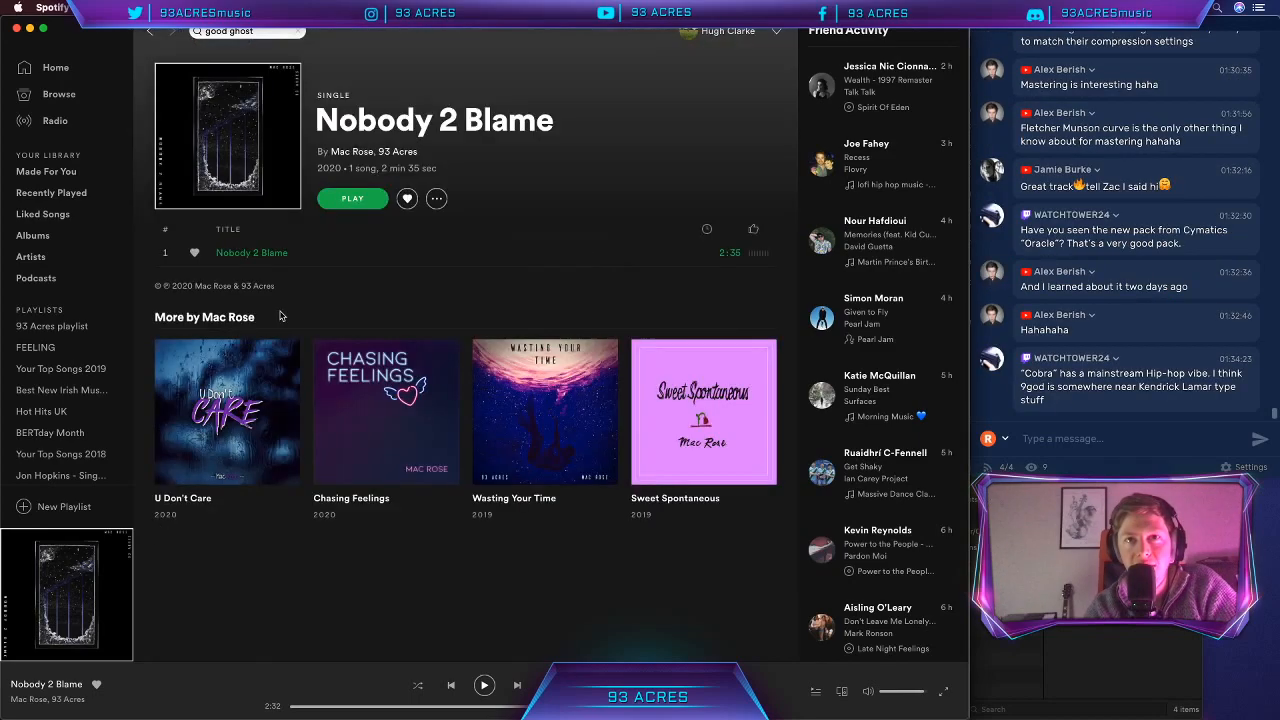
left_click(407, 199)
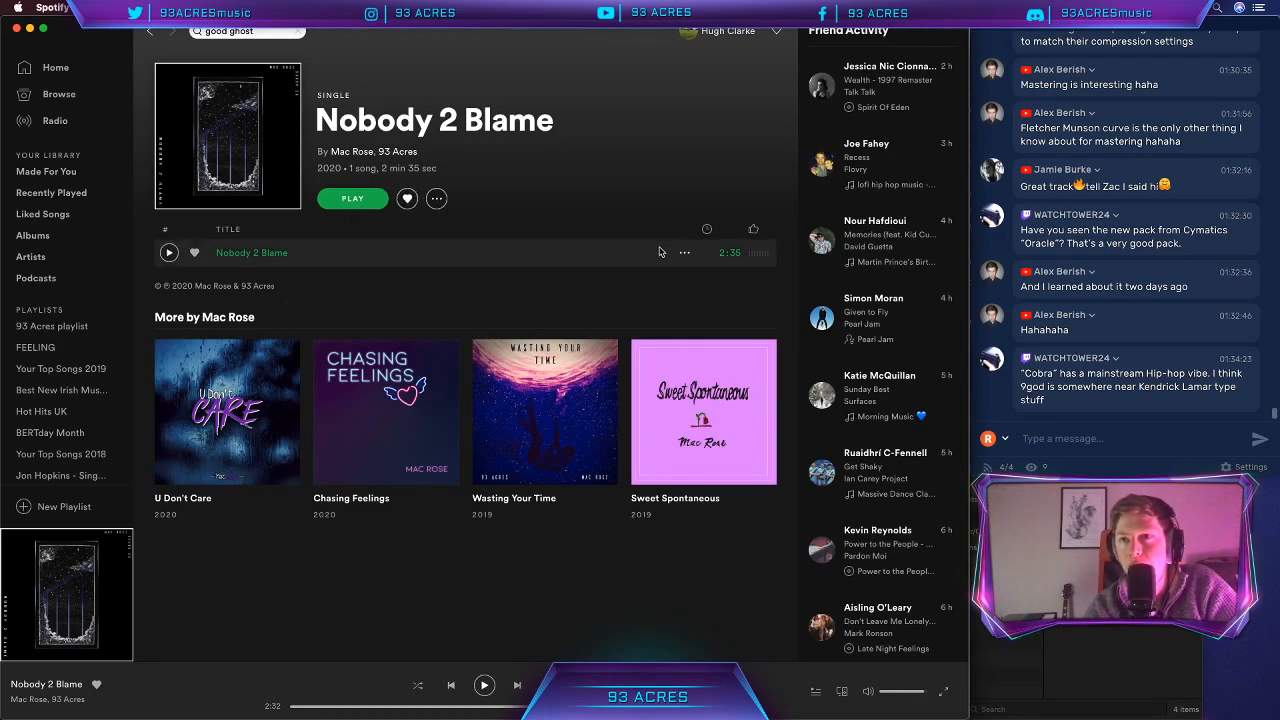
left_click(684, 255)
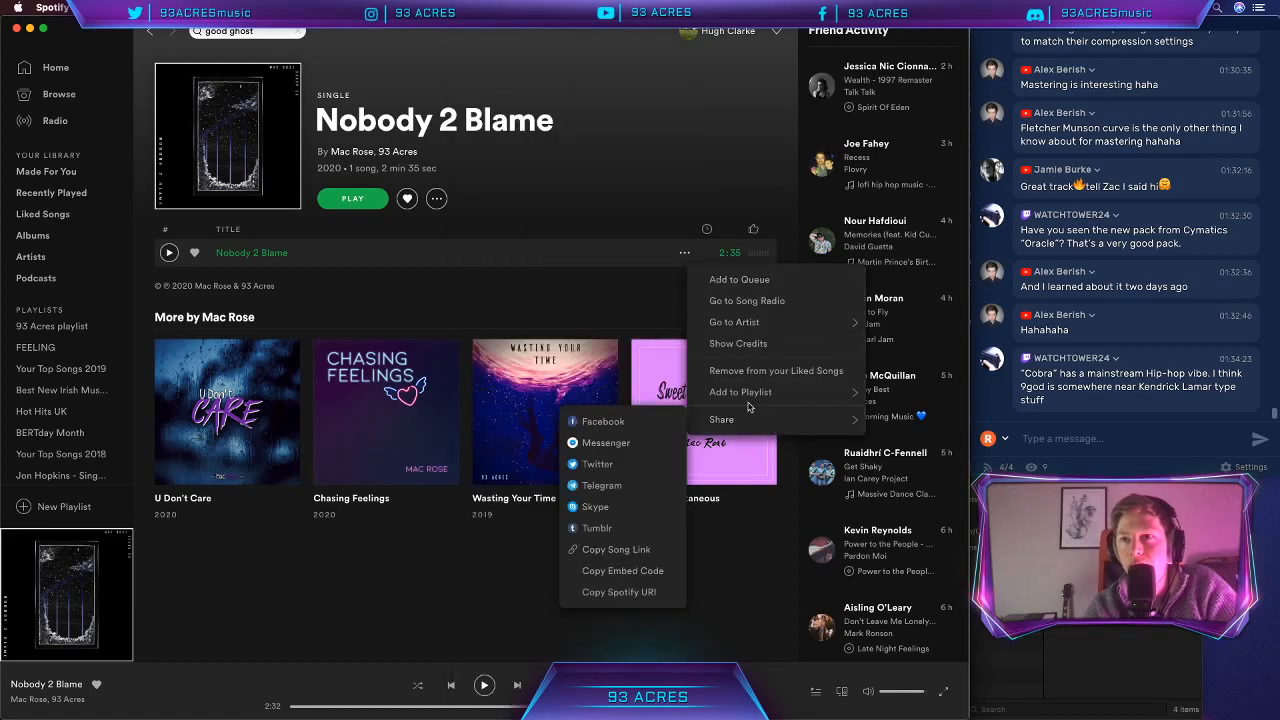
mouse_move(740, 392)
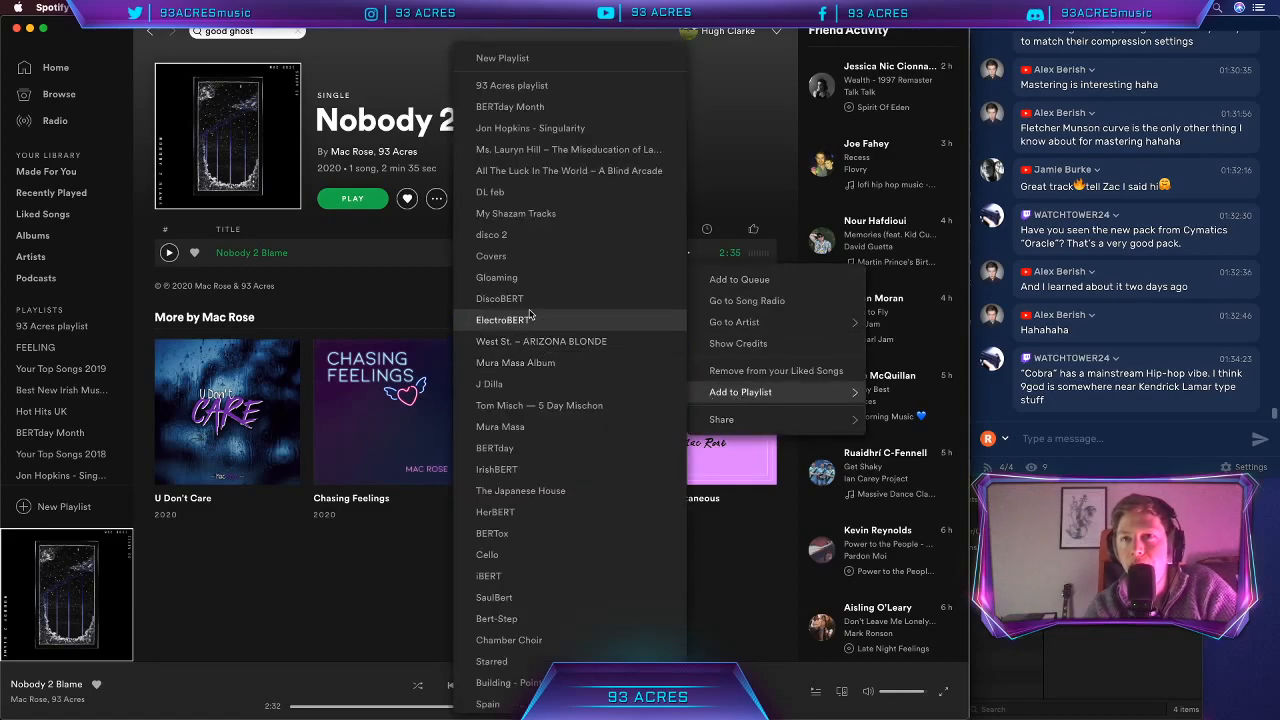
left_click(510, 193)
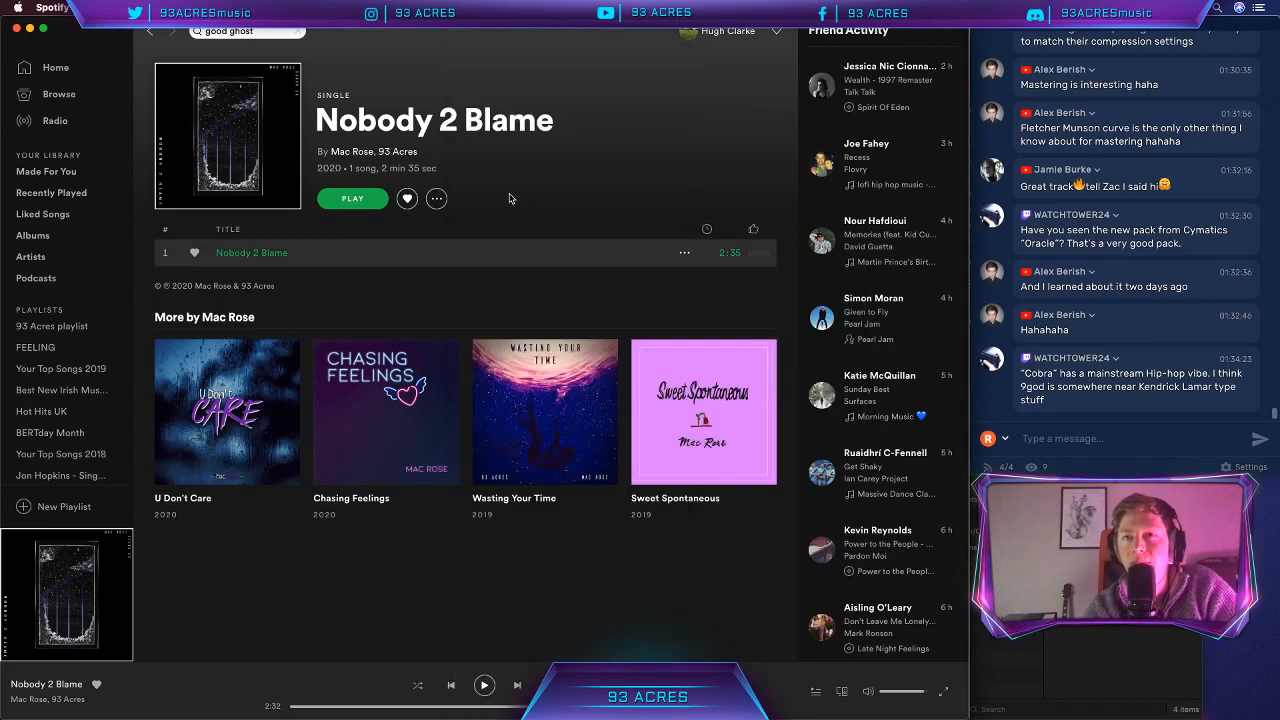
Step: Visit Mac Rose's artist page from the "Nobody 2 Blame" single, returning through the same single to the 93 Acres page
left_click(151, 33)
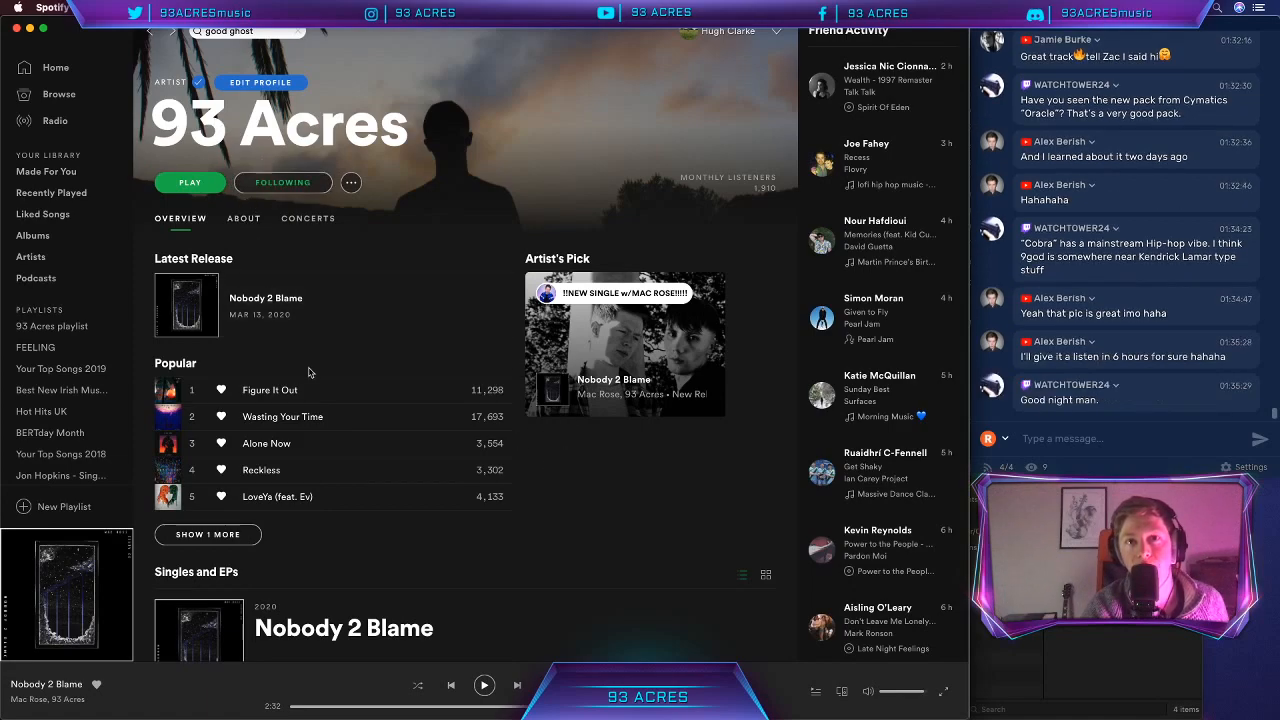
left_click(272, 318)
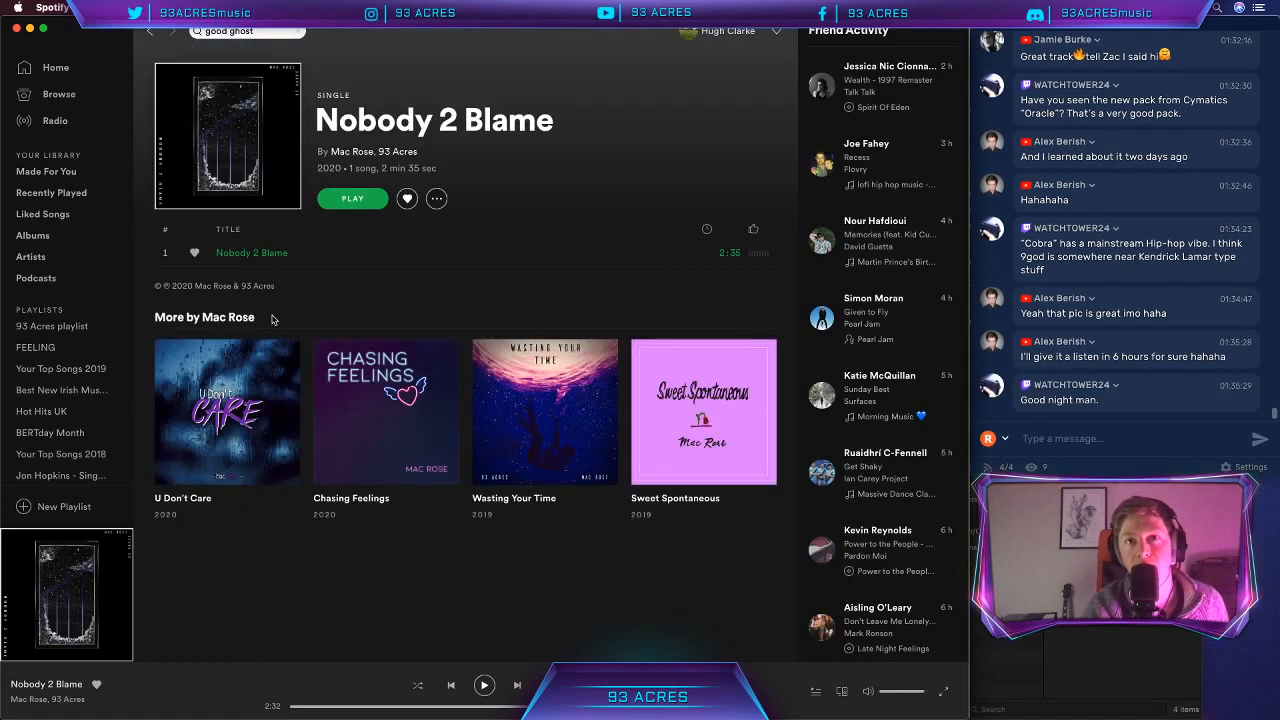
left_click(354, 152)
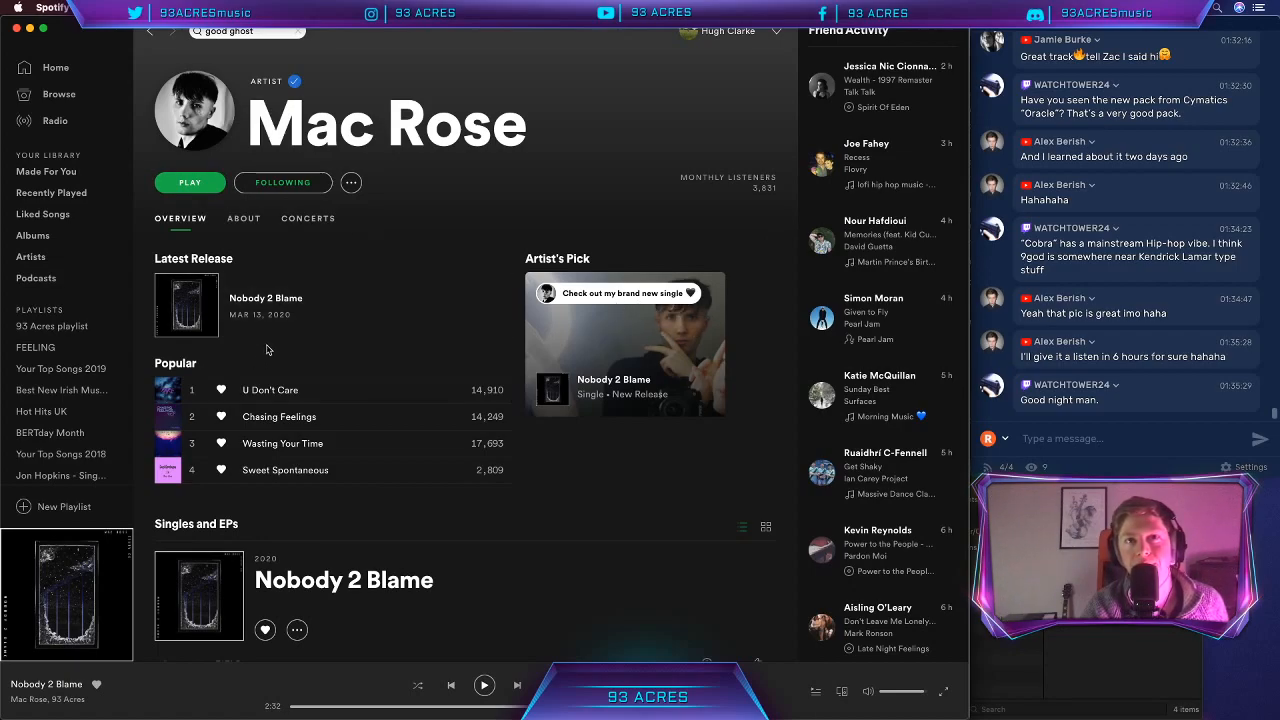
left_click(265, 298)
left_click(394, 152)
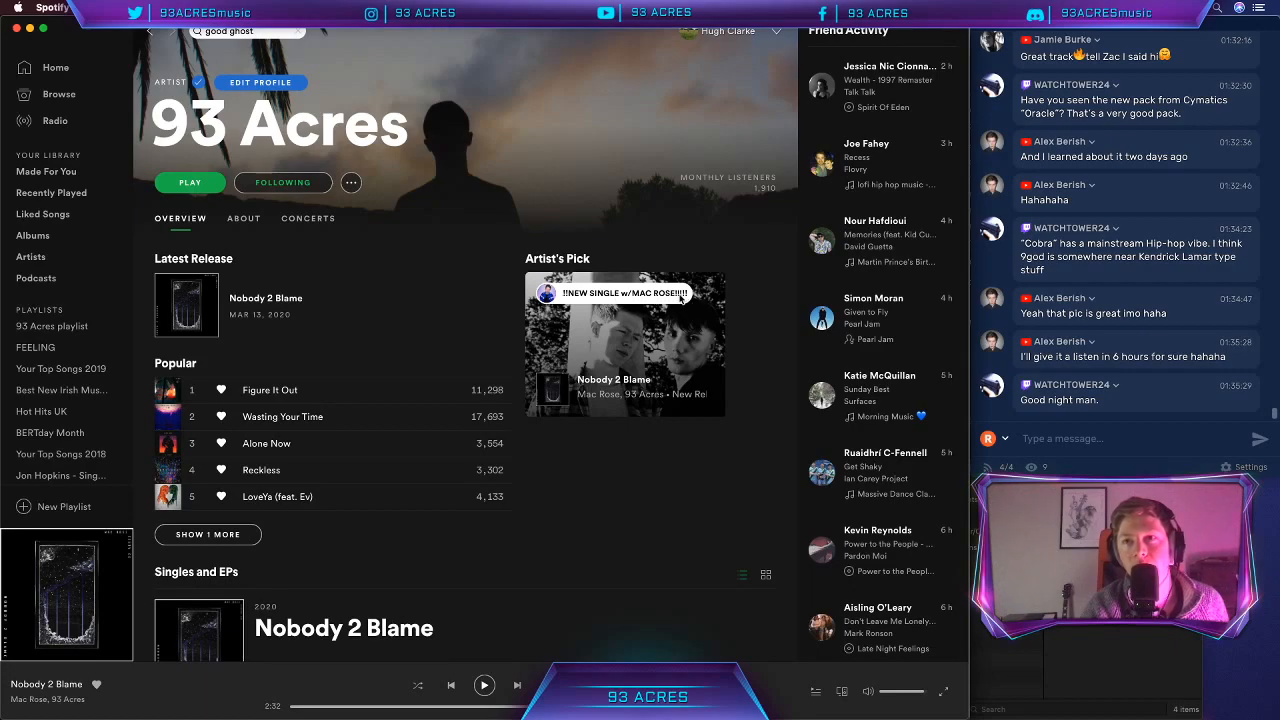
Step: Close the Spotify window and reopen Spotify on its home page
left_click(17, 29)
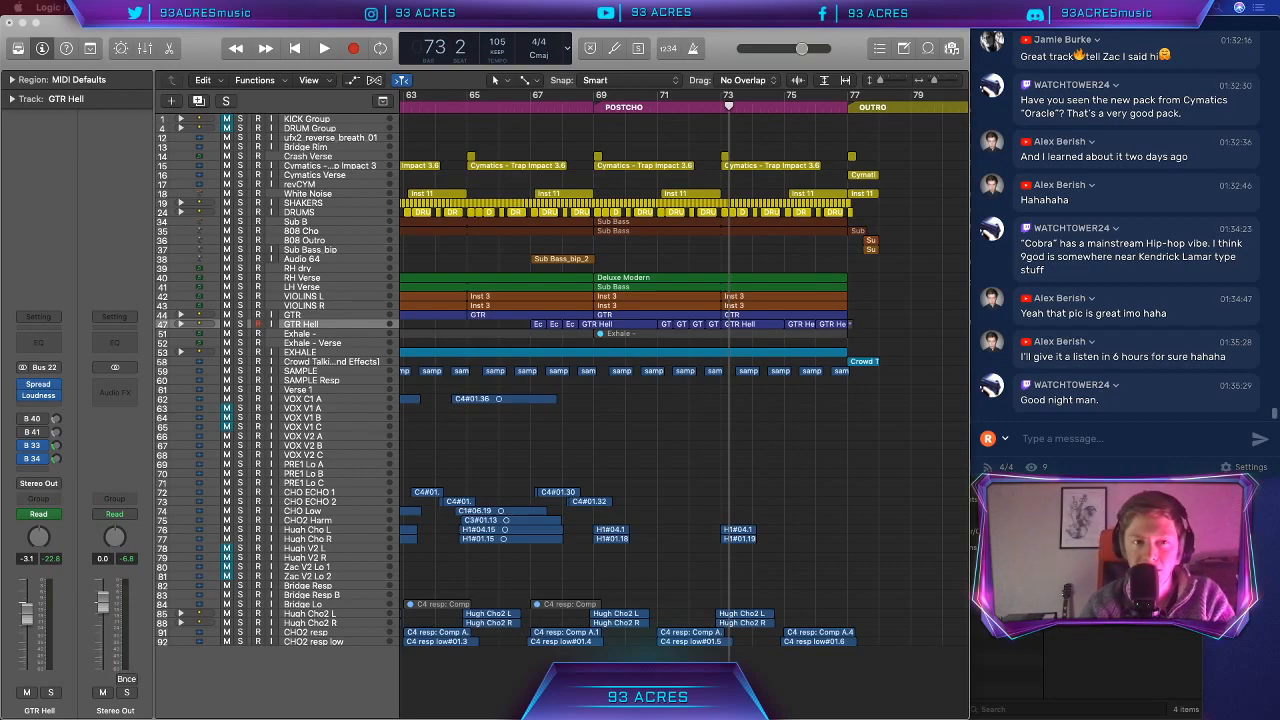
left_click_drag(380, 718, 80, 35)
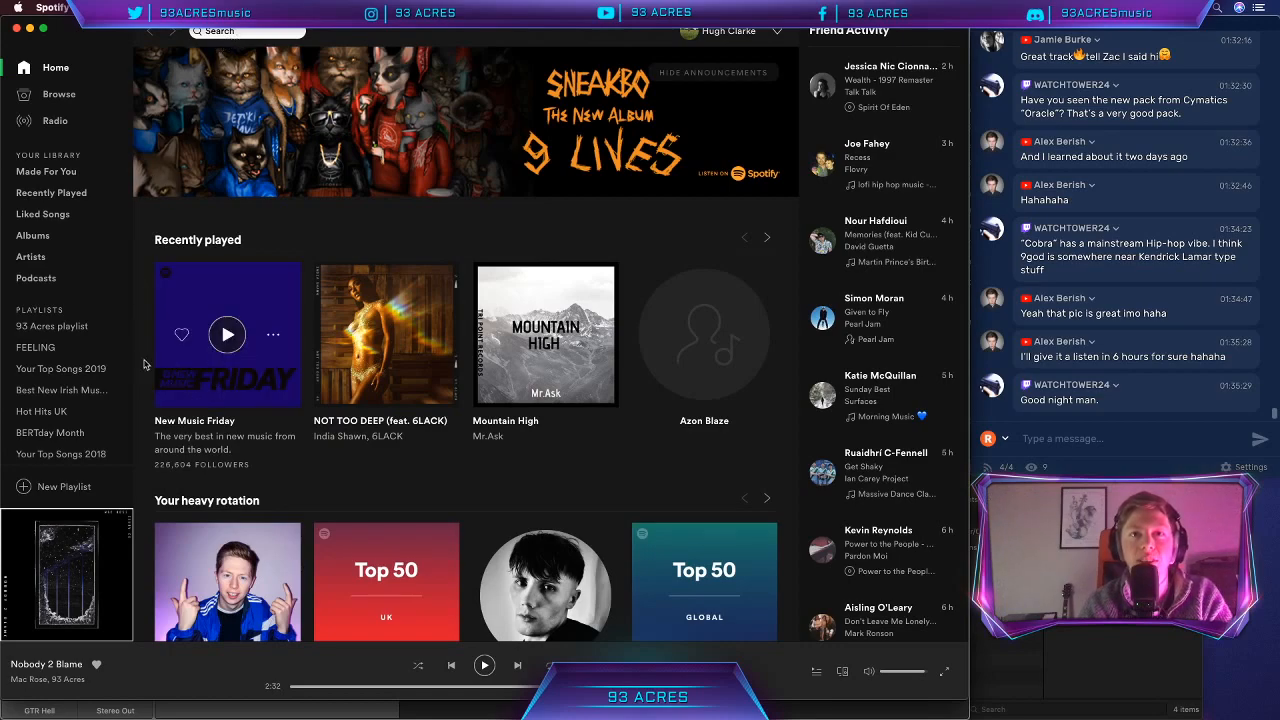
Step: Open the New Music Friday playlist from the recently played items and look through its tracks
left_click(215, 390)
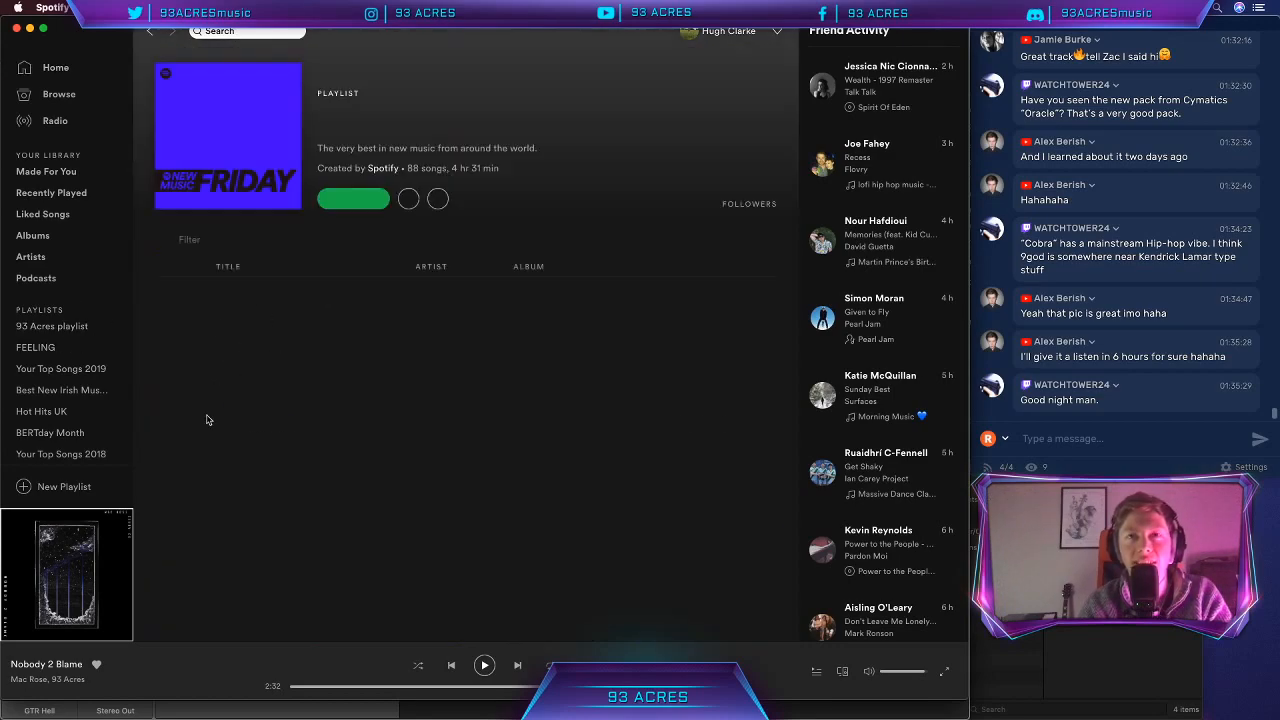
scroll(295, 517, "down", 5)
scroll(295, 517, "down", 10)
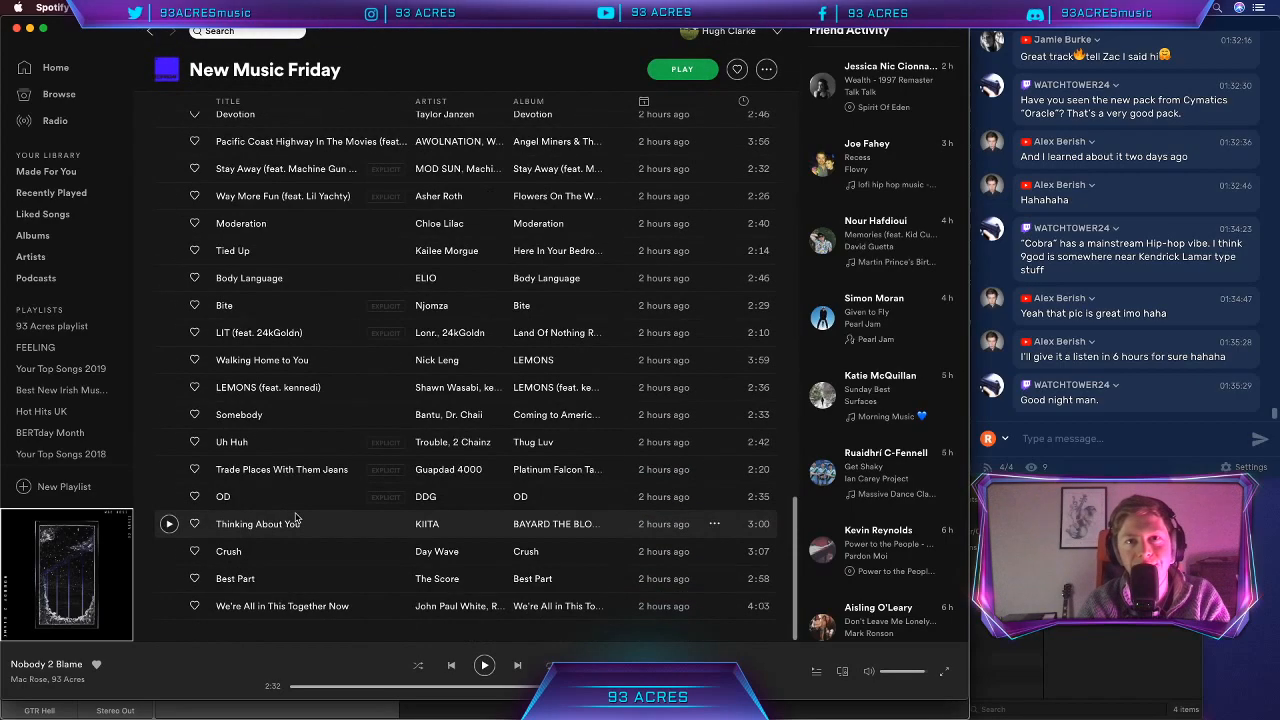
scroll(336, 333, "up", 15)
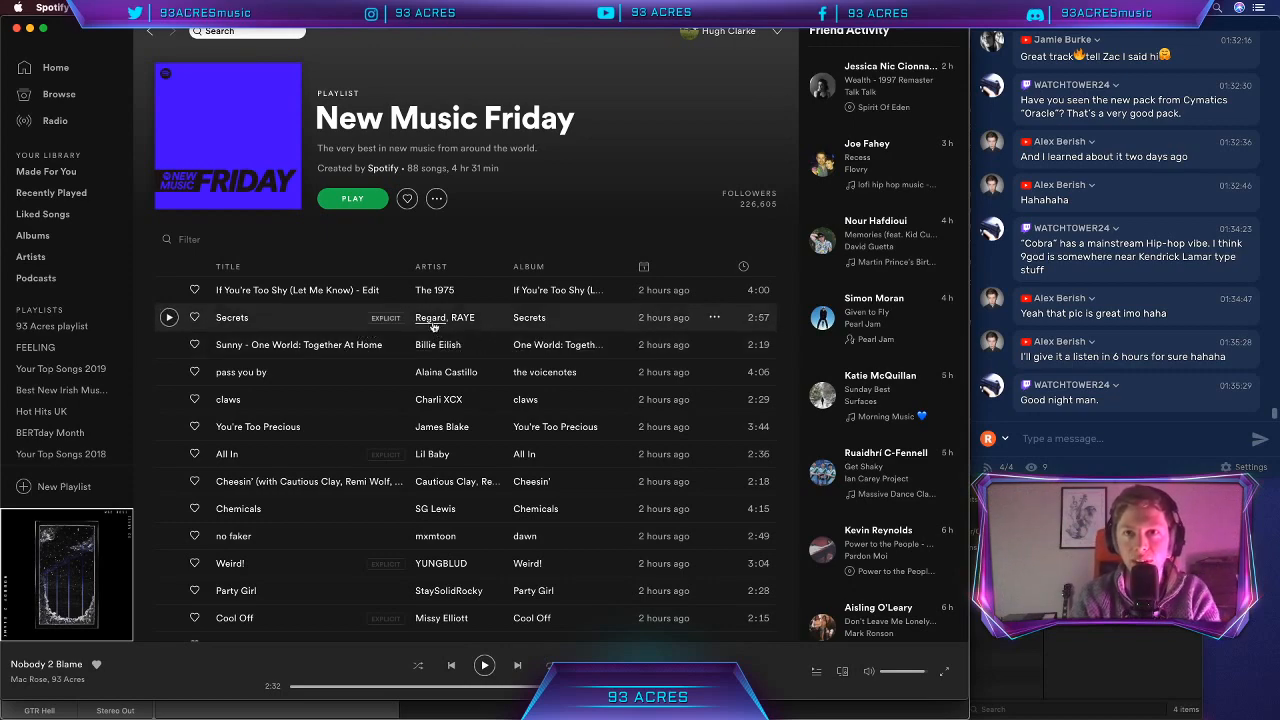
scroll(432, 403, "down", 1)
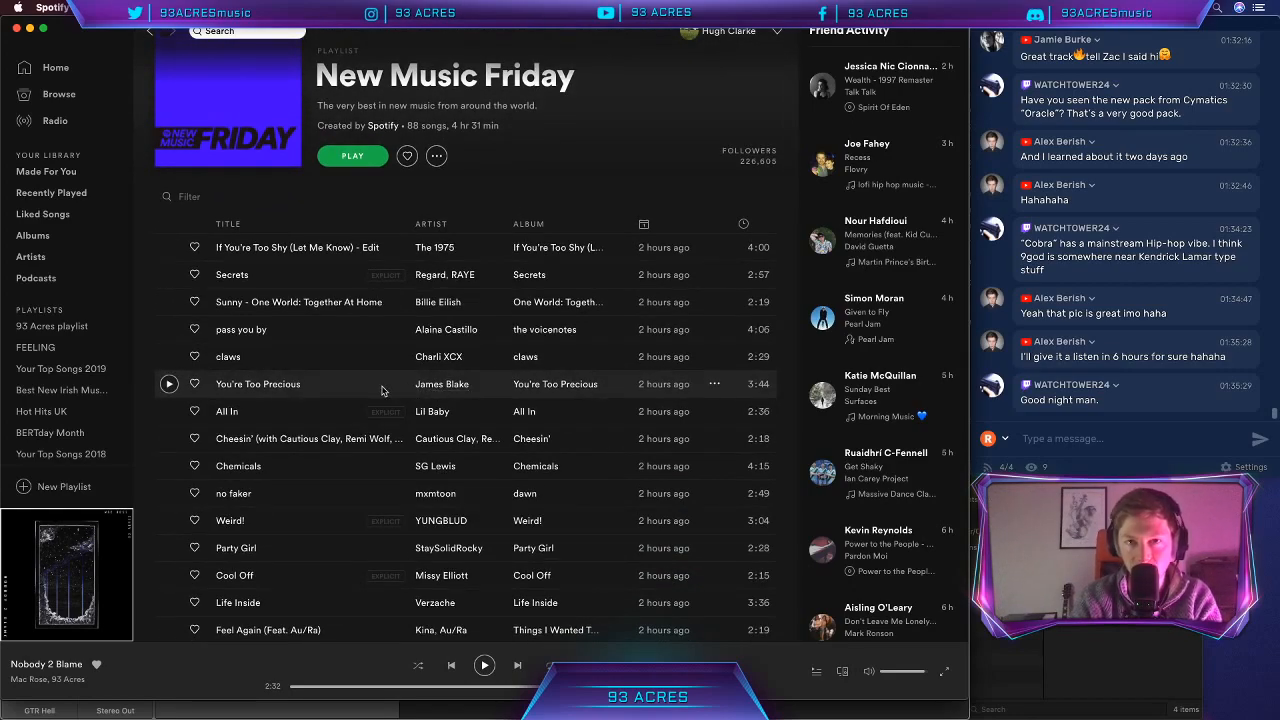
scroll(381, 390, "down", 1)
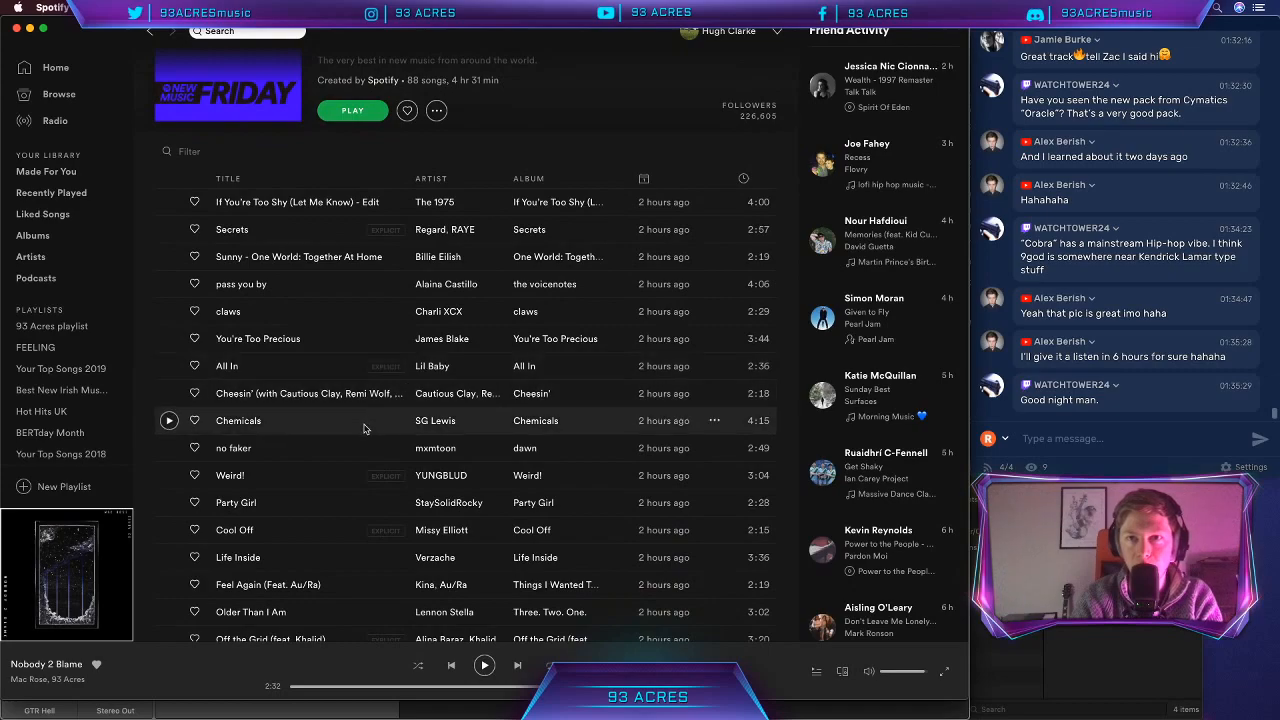
scroll(365, 428, "down", 1)
scroll(365, 428, "down", 2)
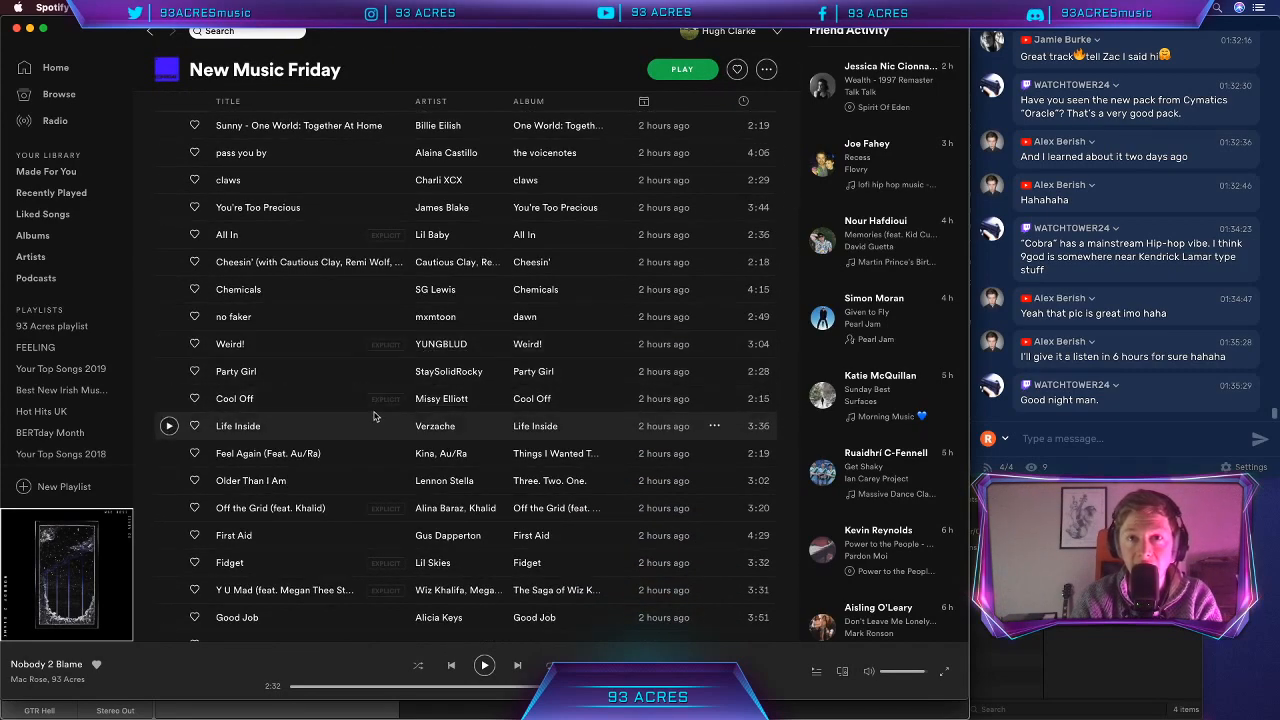
scroll(368, 425, "down", 3)
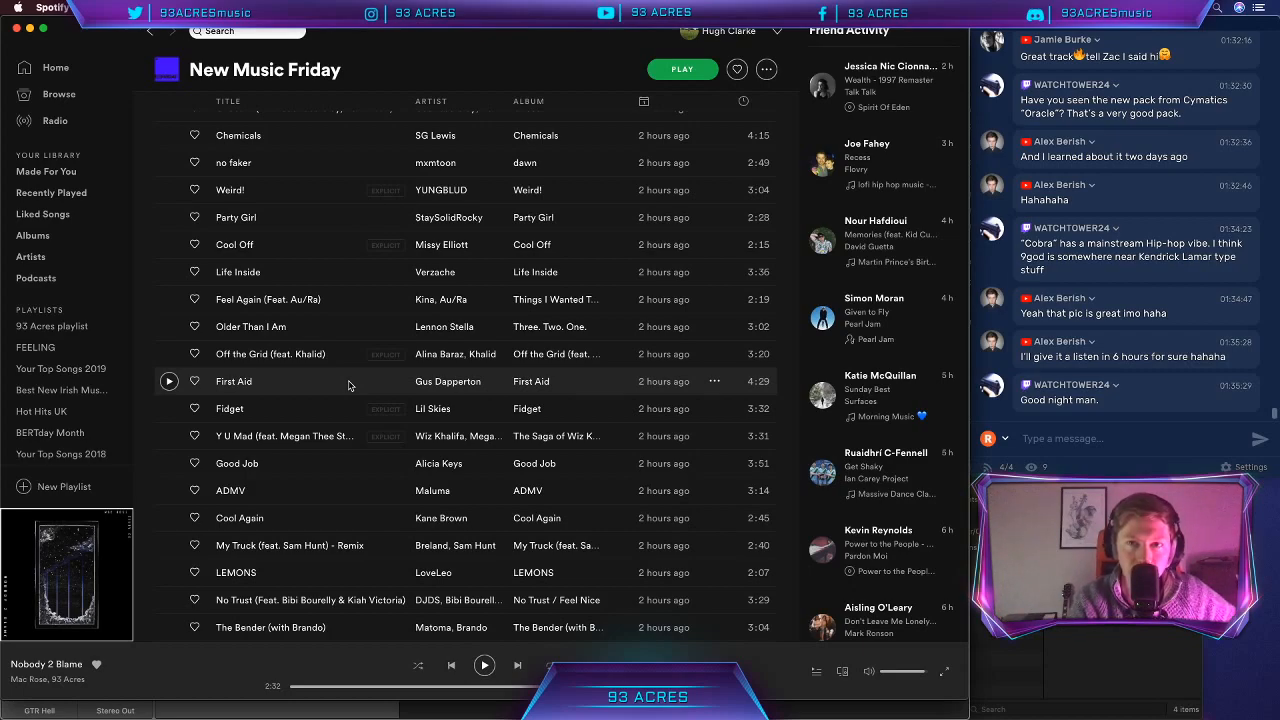
scroll(349, 385, "down", 1)
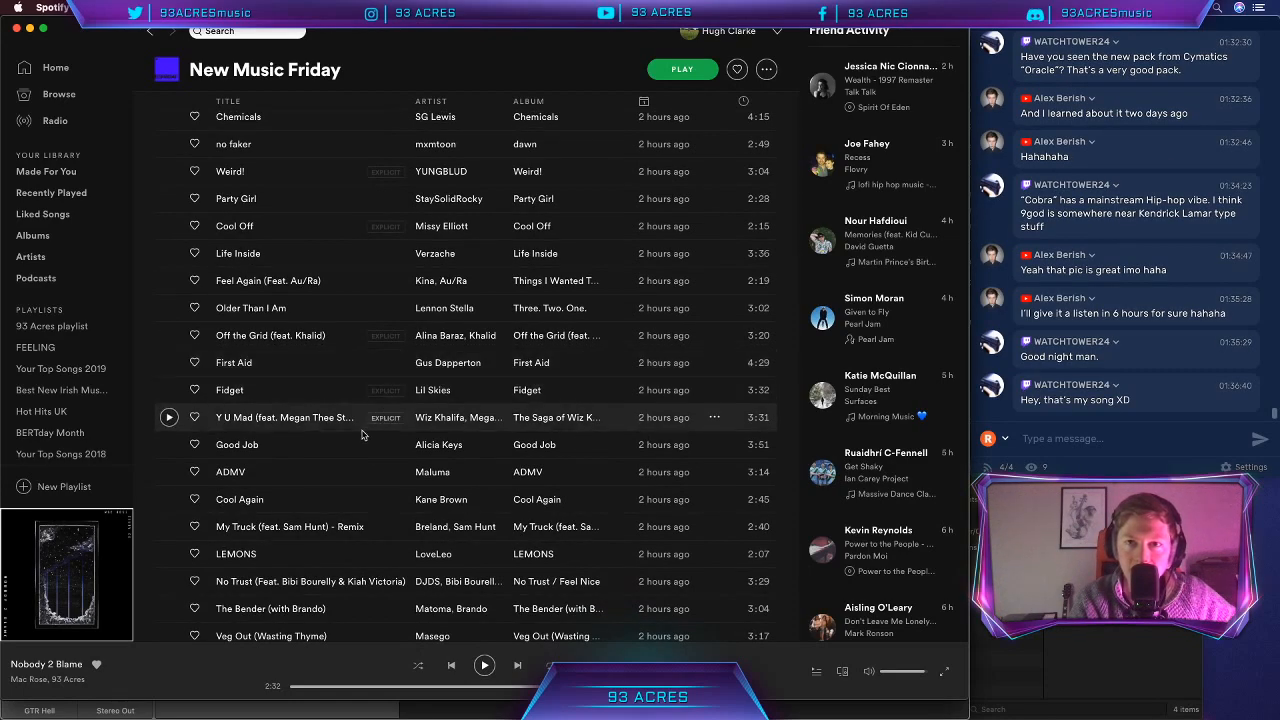
scroll(362, 434, "down", 2)
scroll(365, 435, "down", 5)
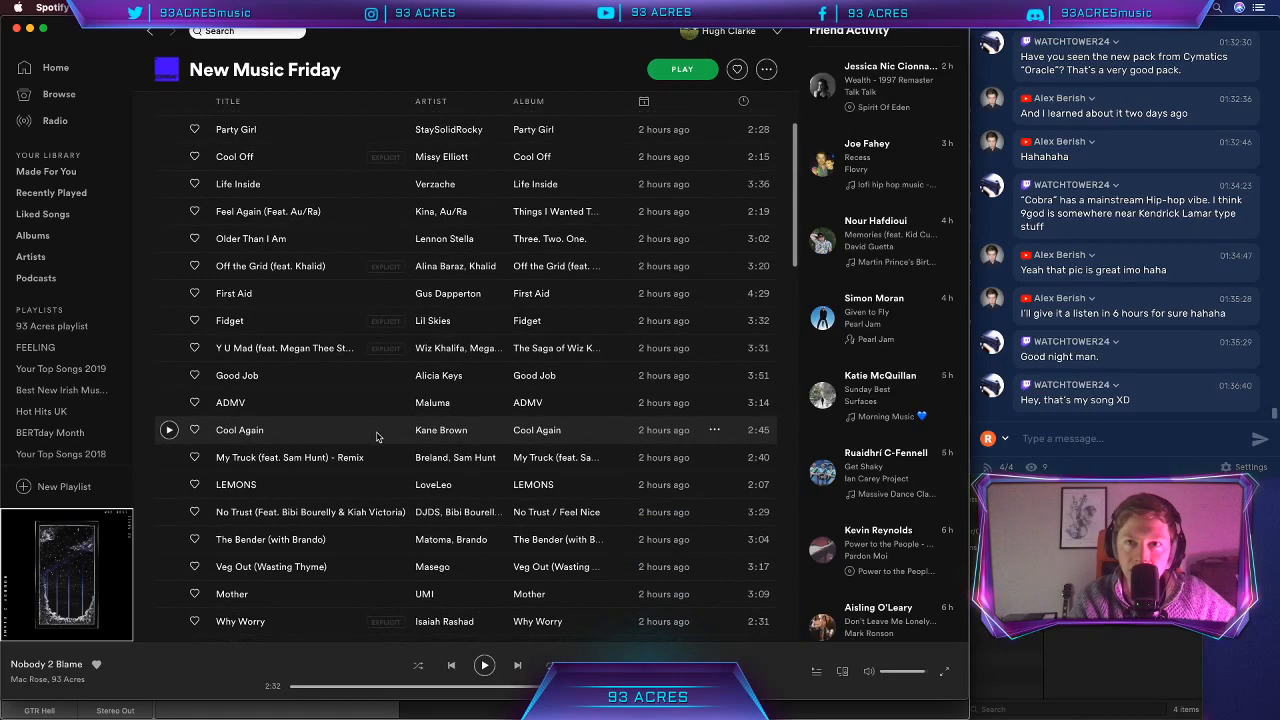
scroll(376, 437, "down", 5)
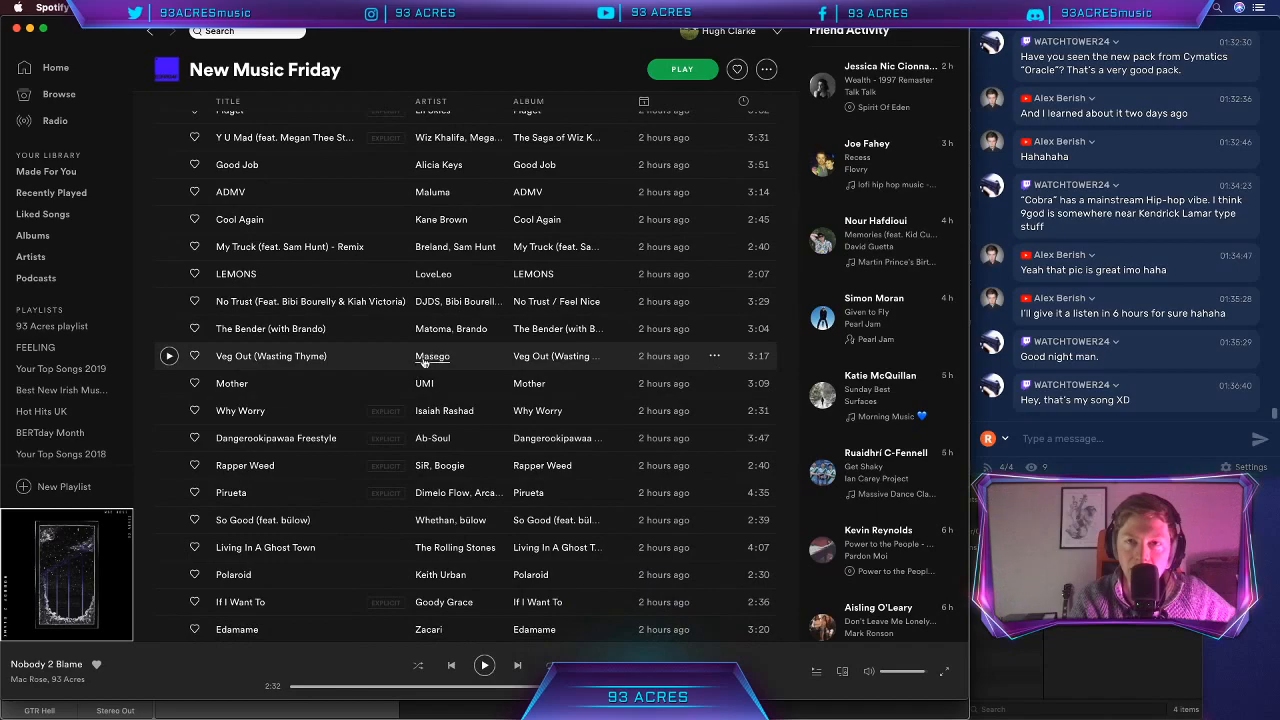
scroll(376, 392, "down", 6)
scroll(378, 392, "down", 2)
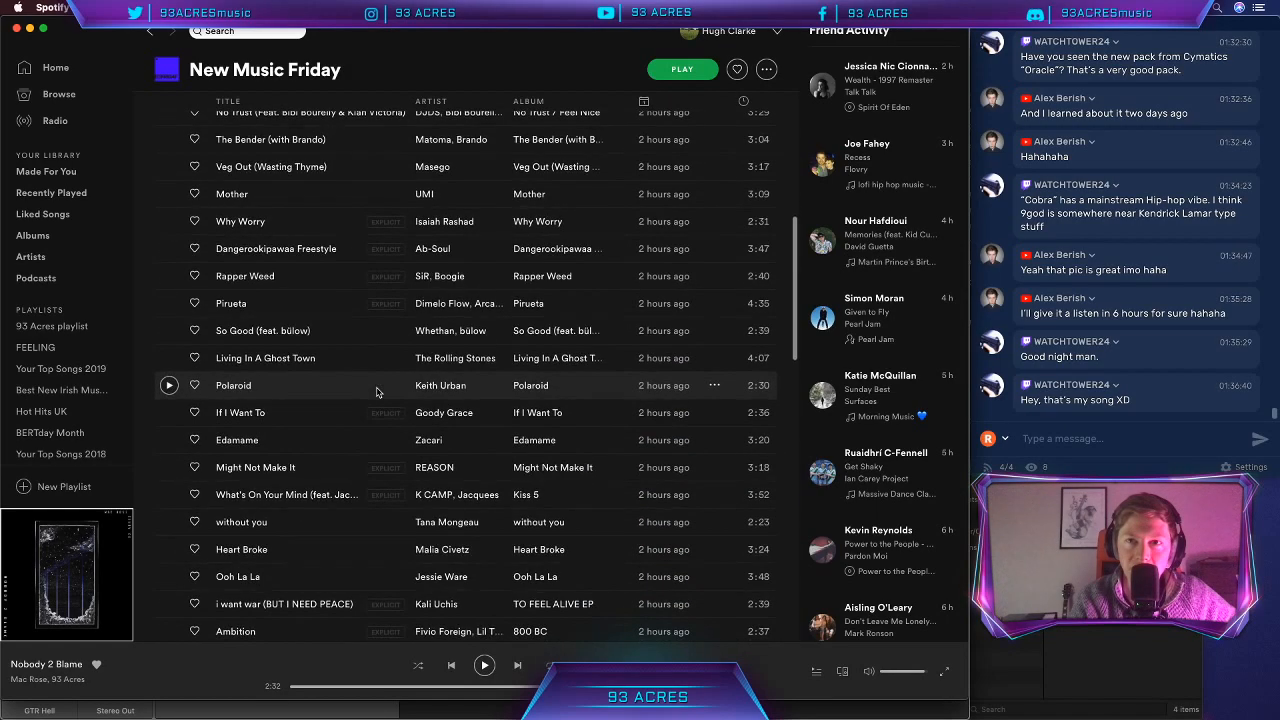
scroll(378, 392, "up", 20)
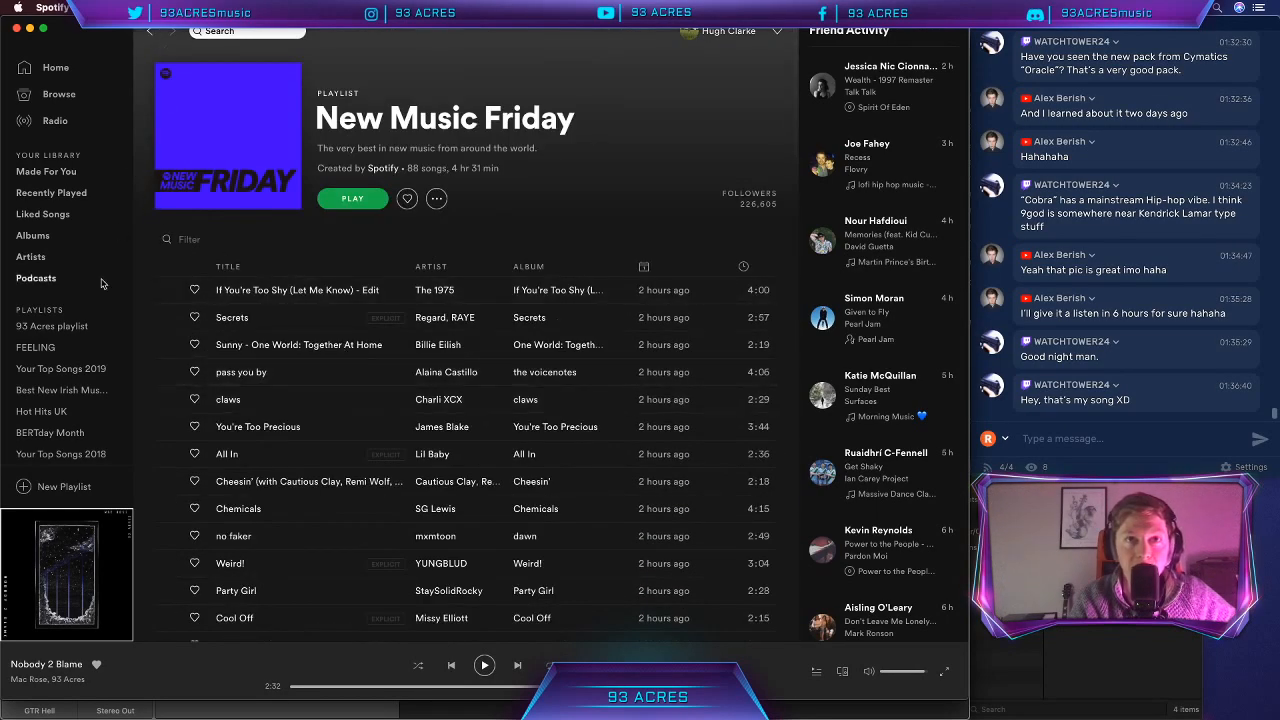
Step: Open the 93 Acres playlist and go to the 93 Acres artist page from its "Nobody 2 Blame" entry
left_click(68, 326)
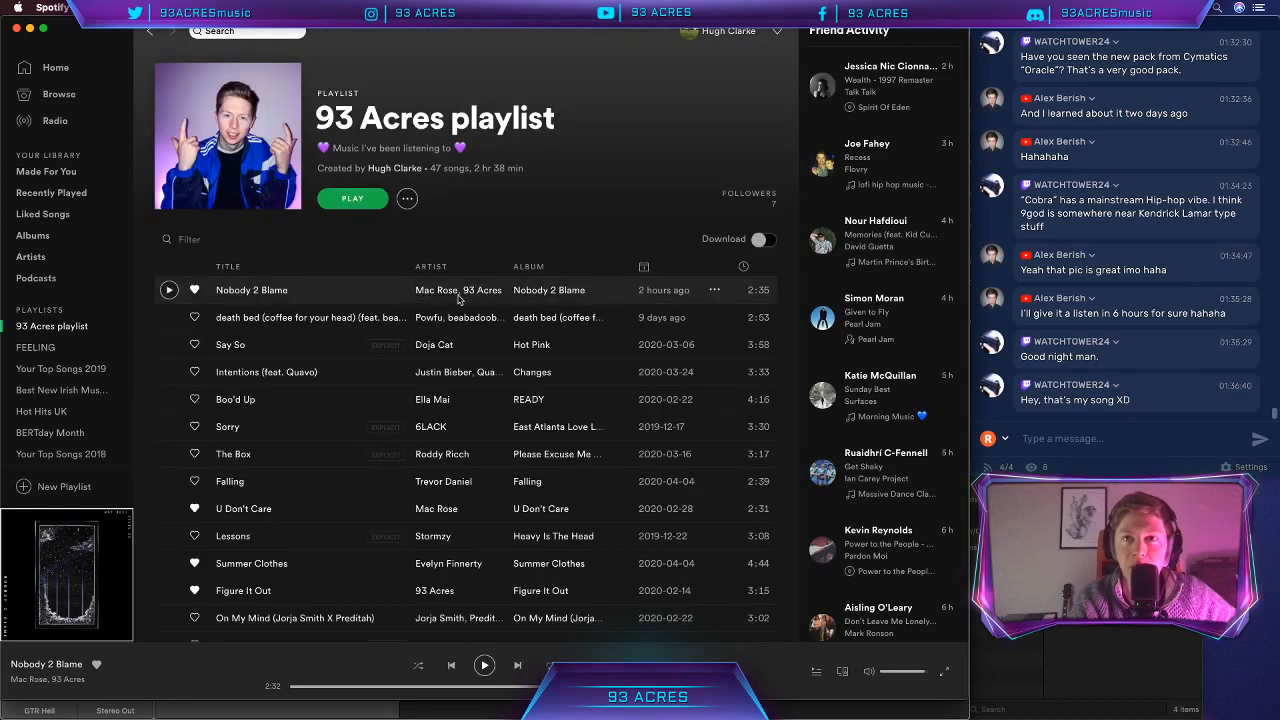
left_click(476, 296)
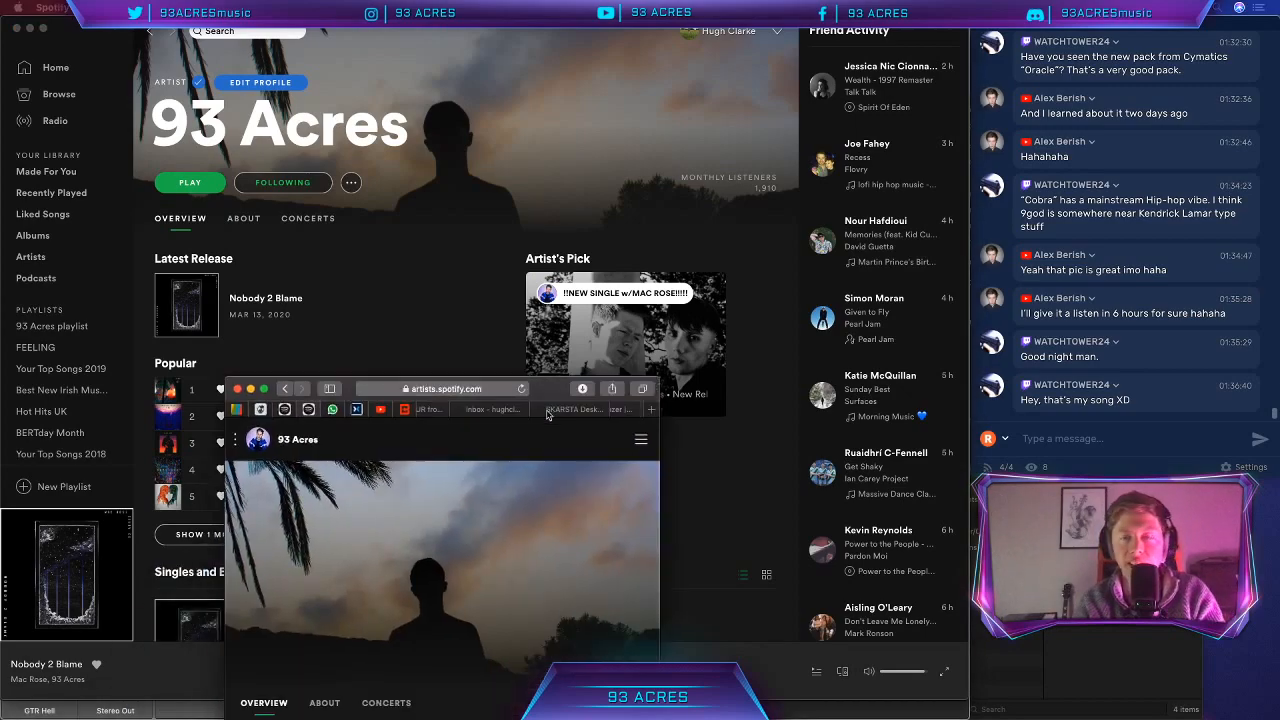
Step: Bring the Safari window into view over Spotify, enlarge it and show the 93 Acres YouTube page
double_click(588, 34)
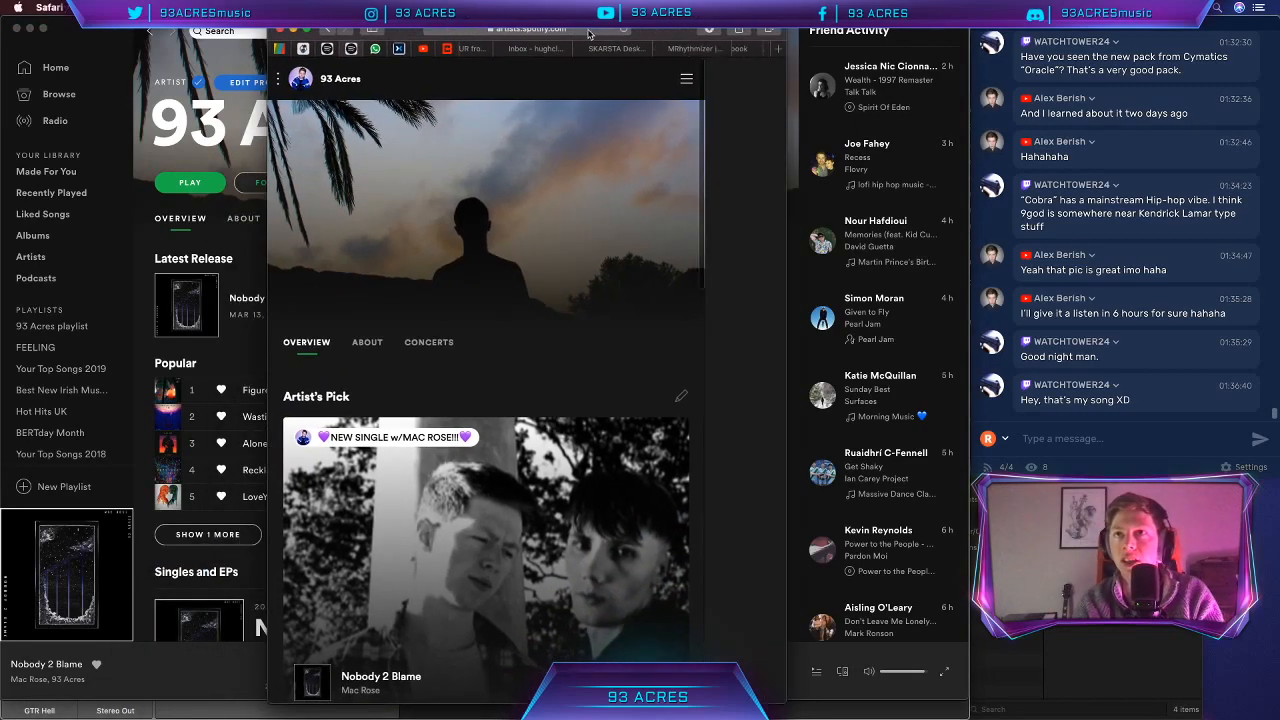
left_click_drag(489, 30, 222, 29)
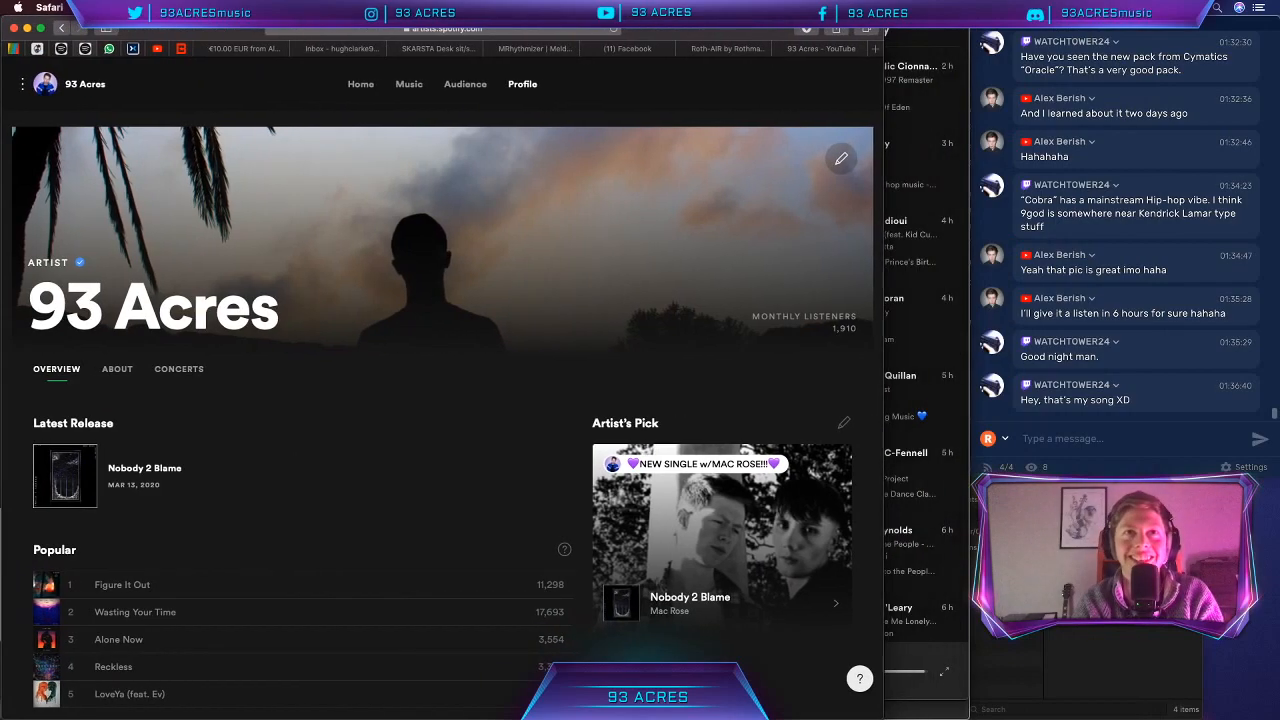
left_click(815, 50)
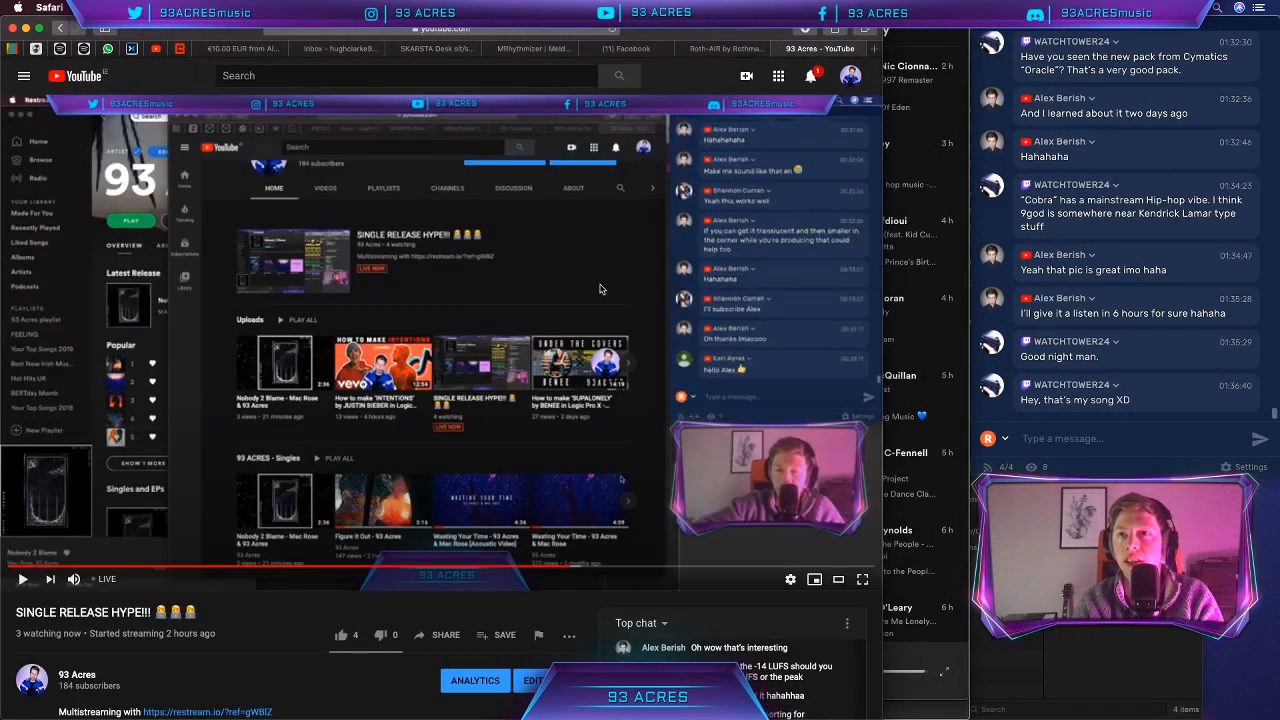
Step: Check the YouTube notifications and return to the 93 Acres channel home page to view its uploads
left_click(810, 78)
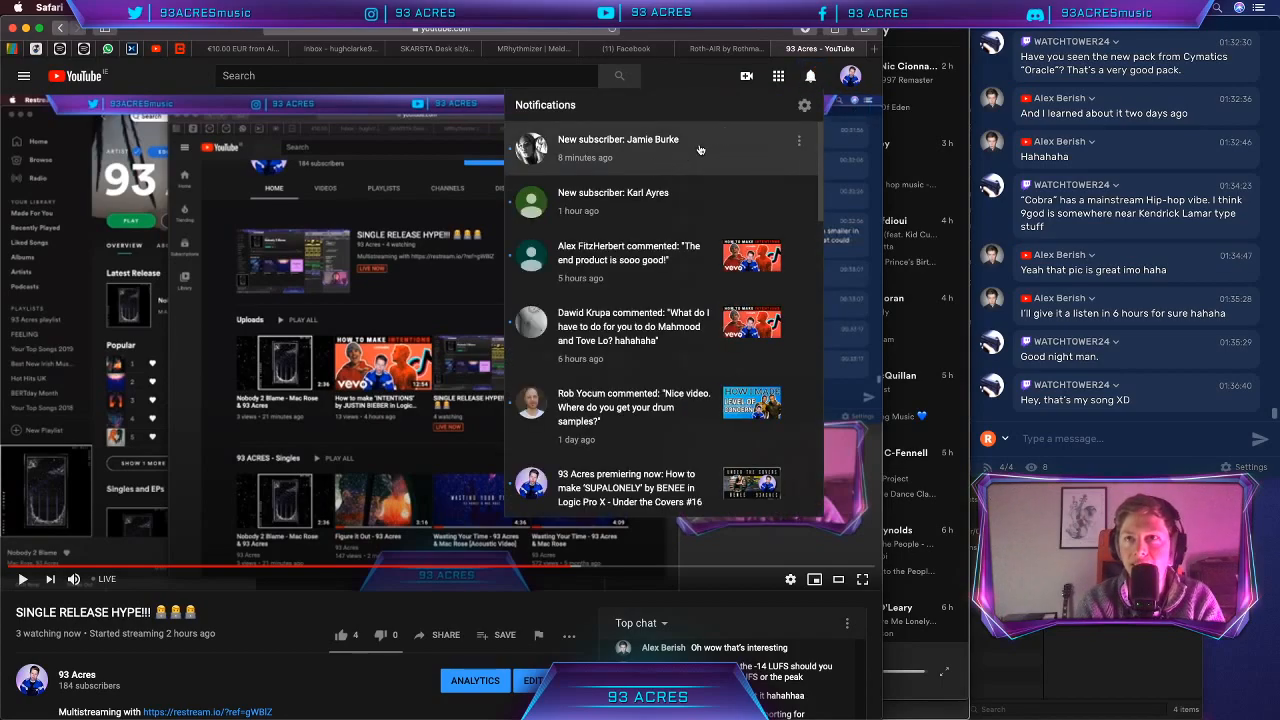
left_click(810, 77)
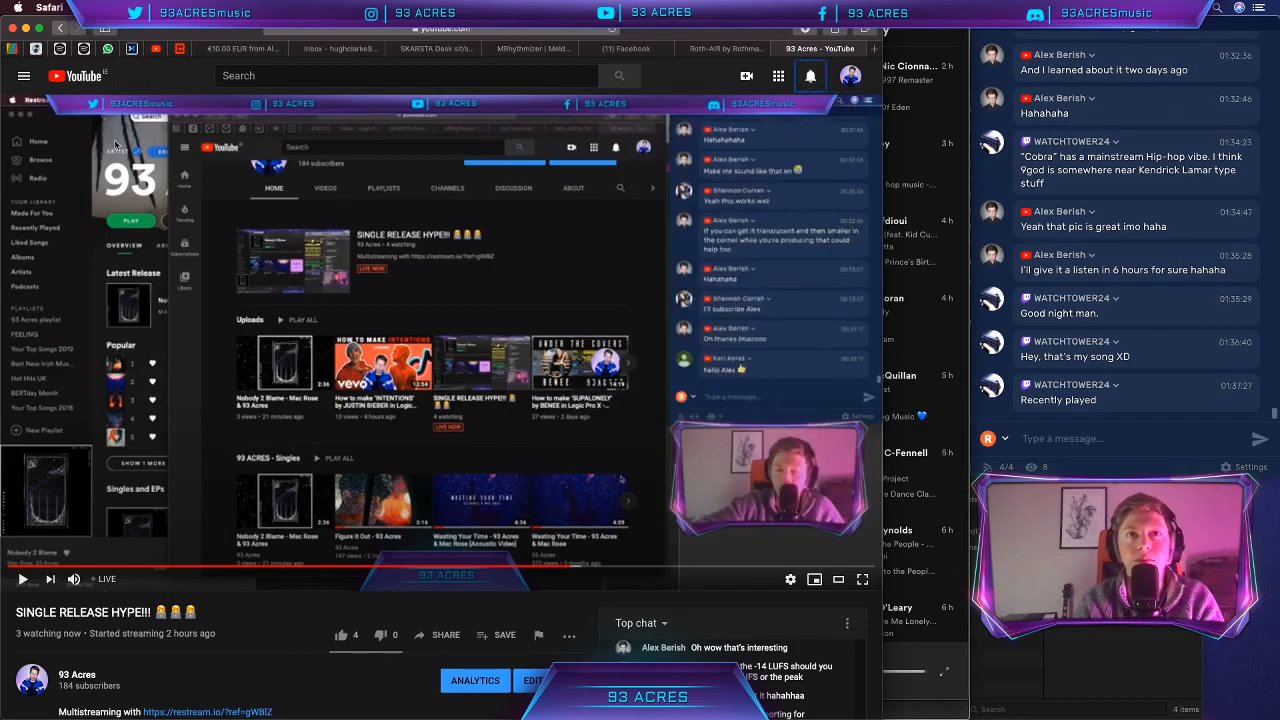
left_click(60, 28)
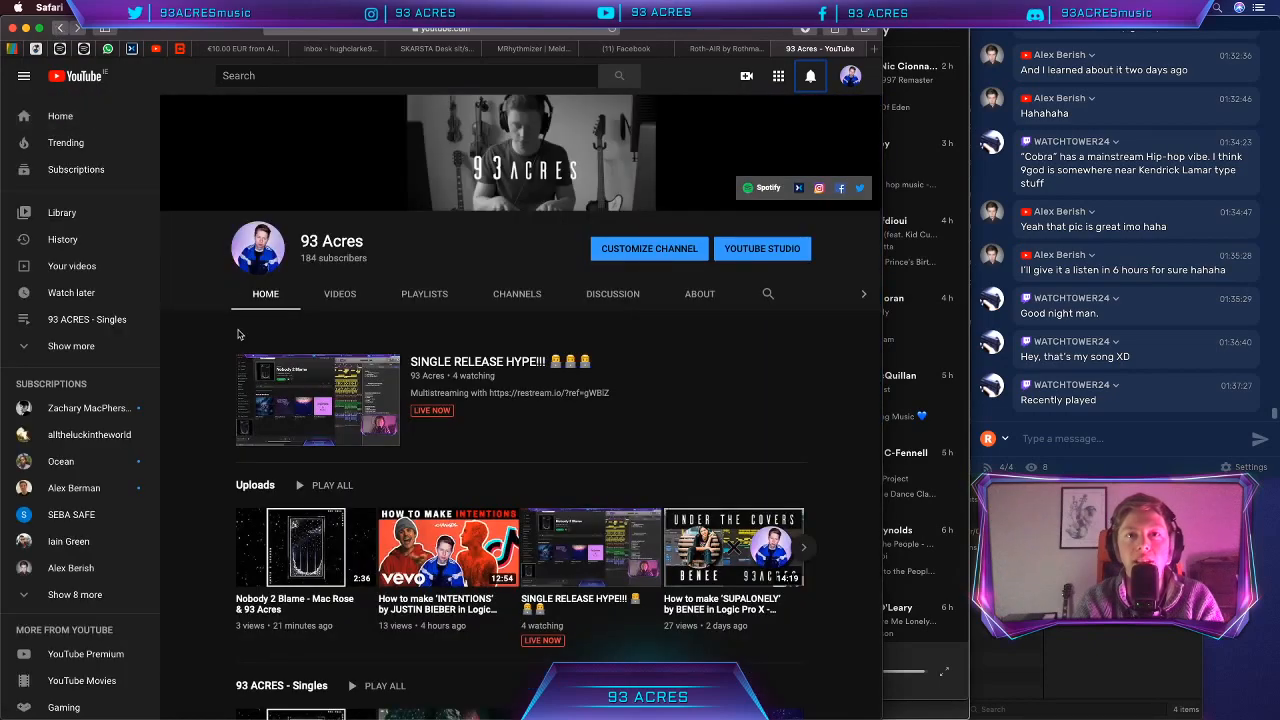
scroll(195, 445, "down", 2)
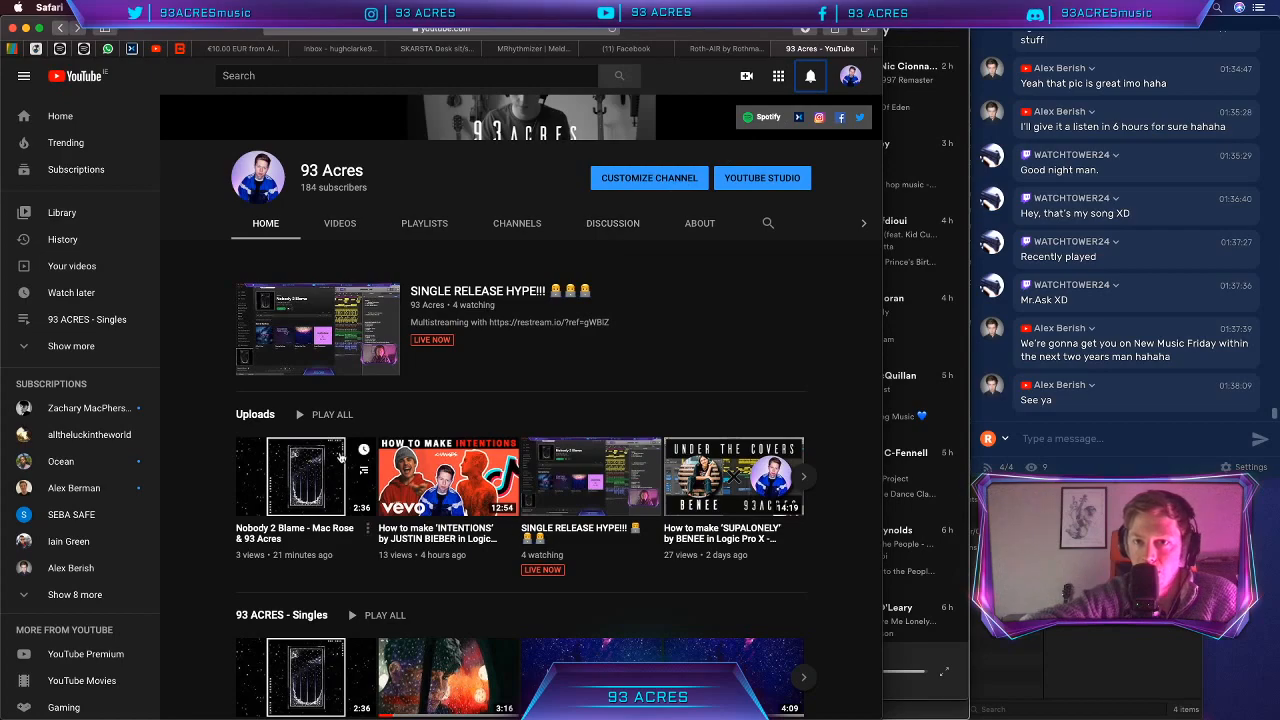
Step: Search the web for soundcloud in a new Safari tab and open the SoundCloud site
left_click(925, 32)
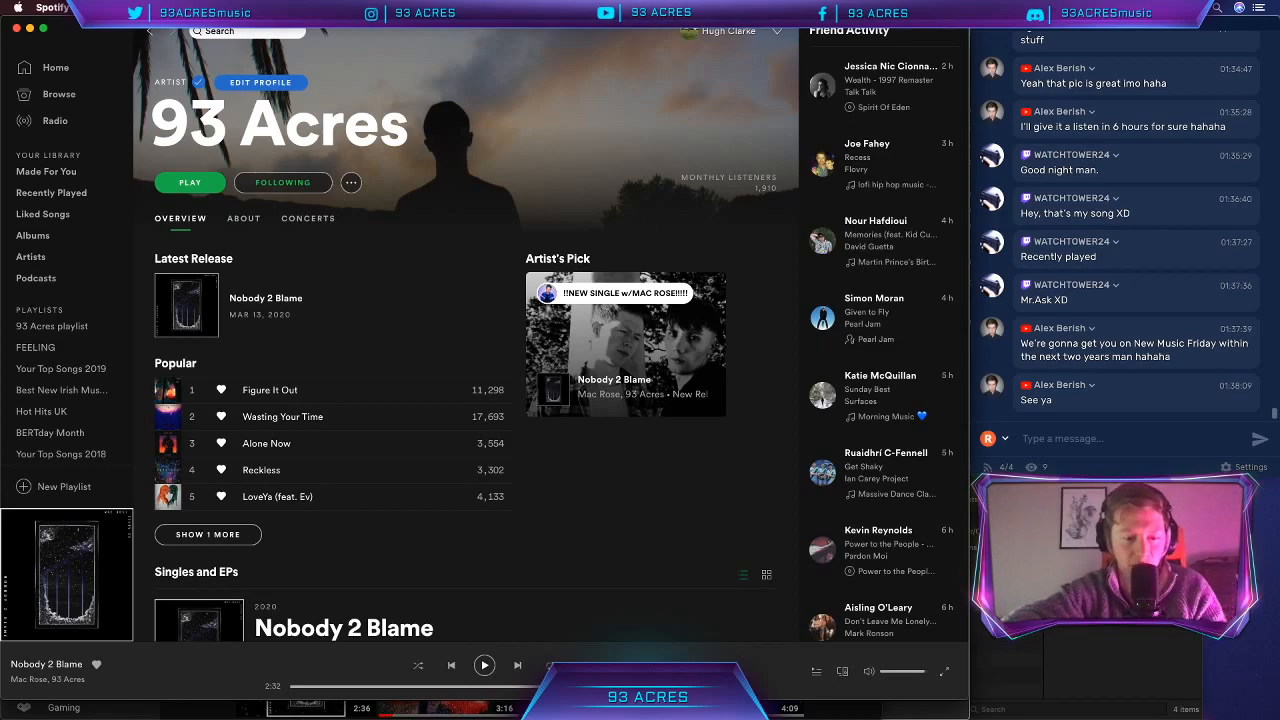
key("super+Tab")
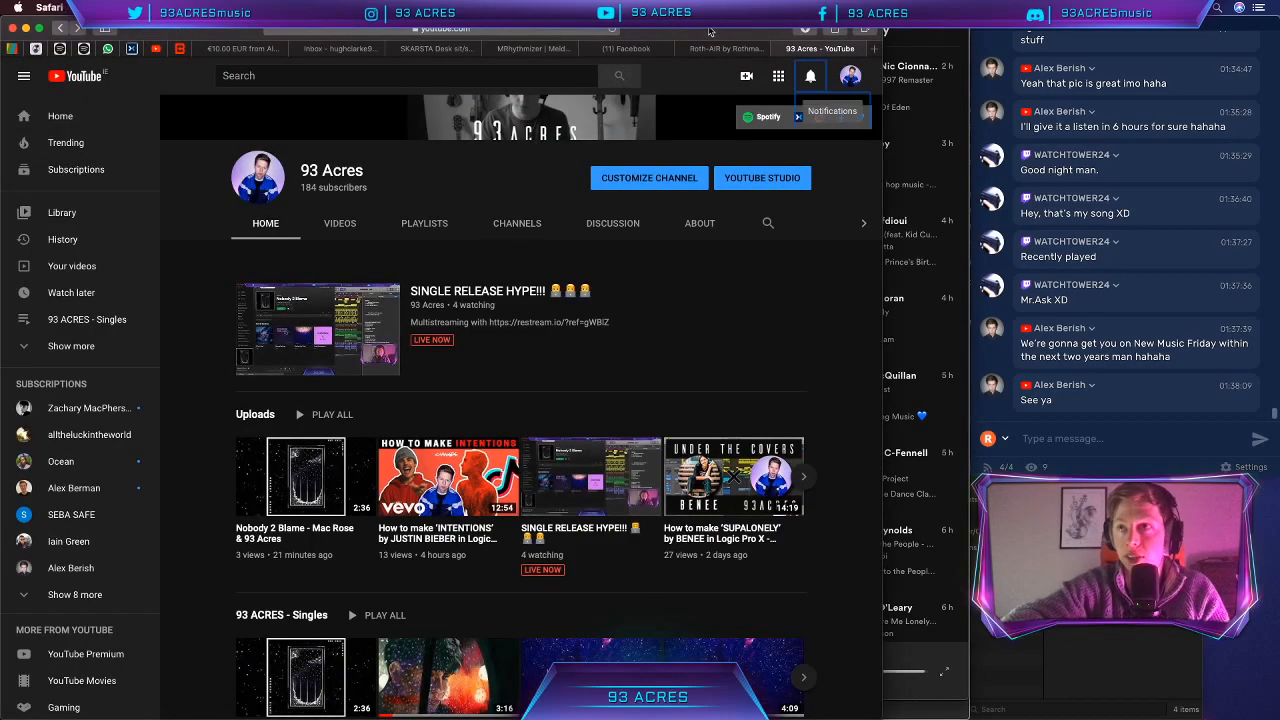
left_click(875, 48)
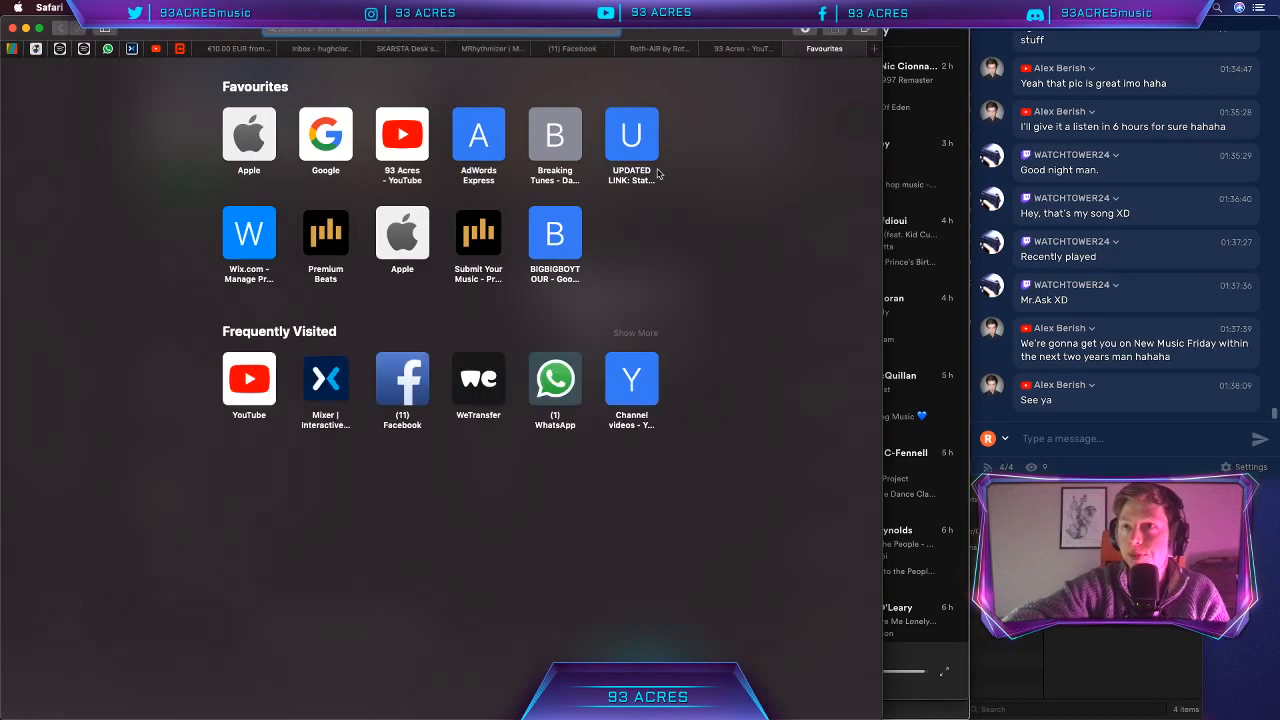
type("siundcl")
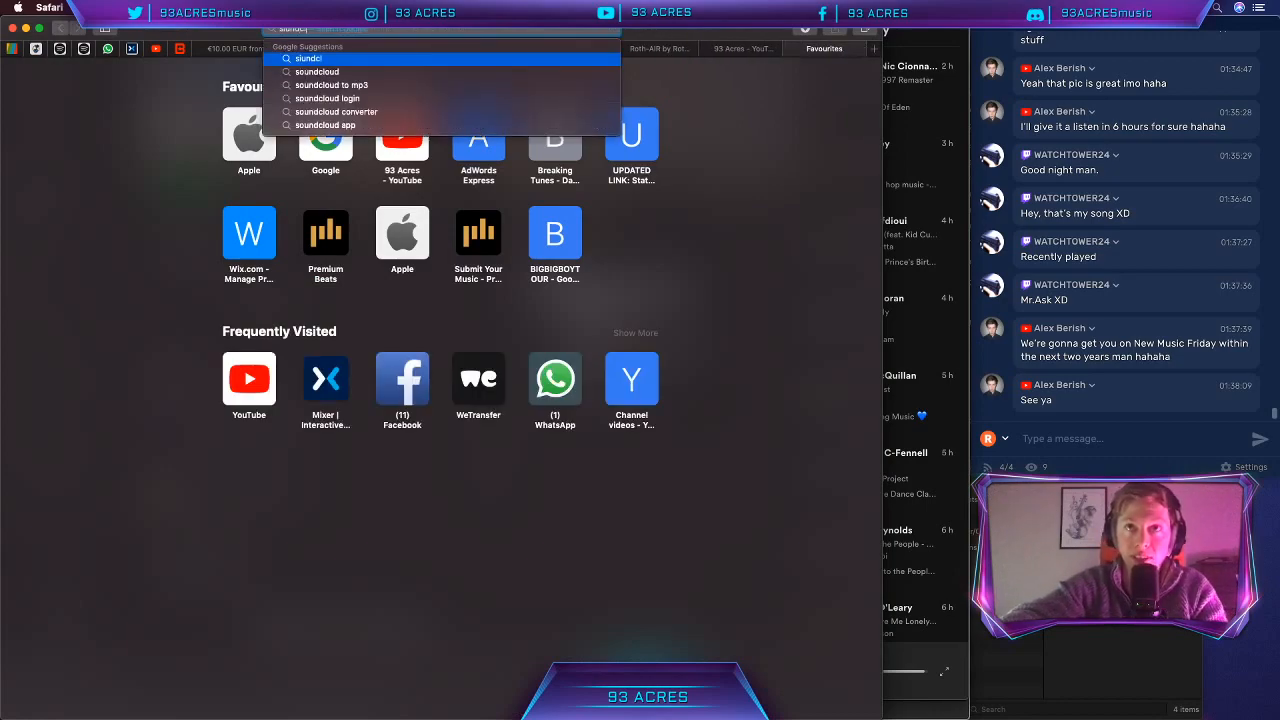
key("Down")
key("Return")
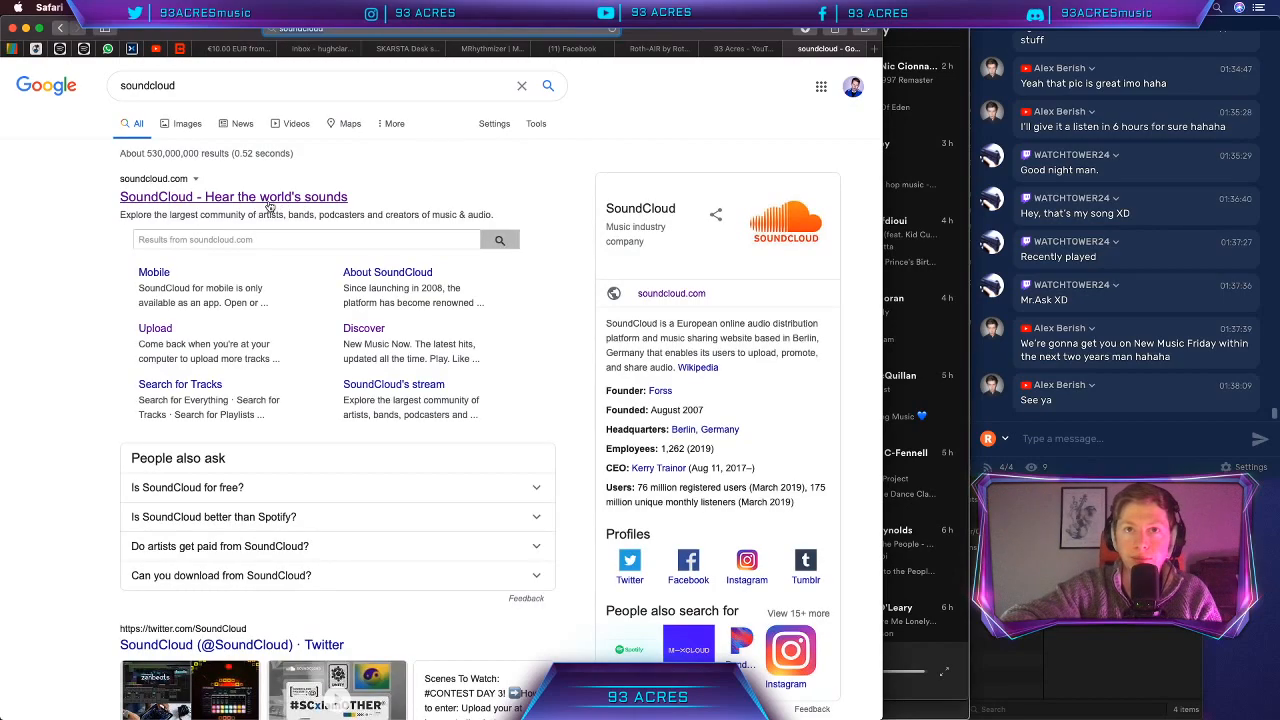
left_click(270, 204)
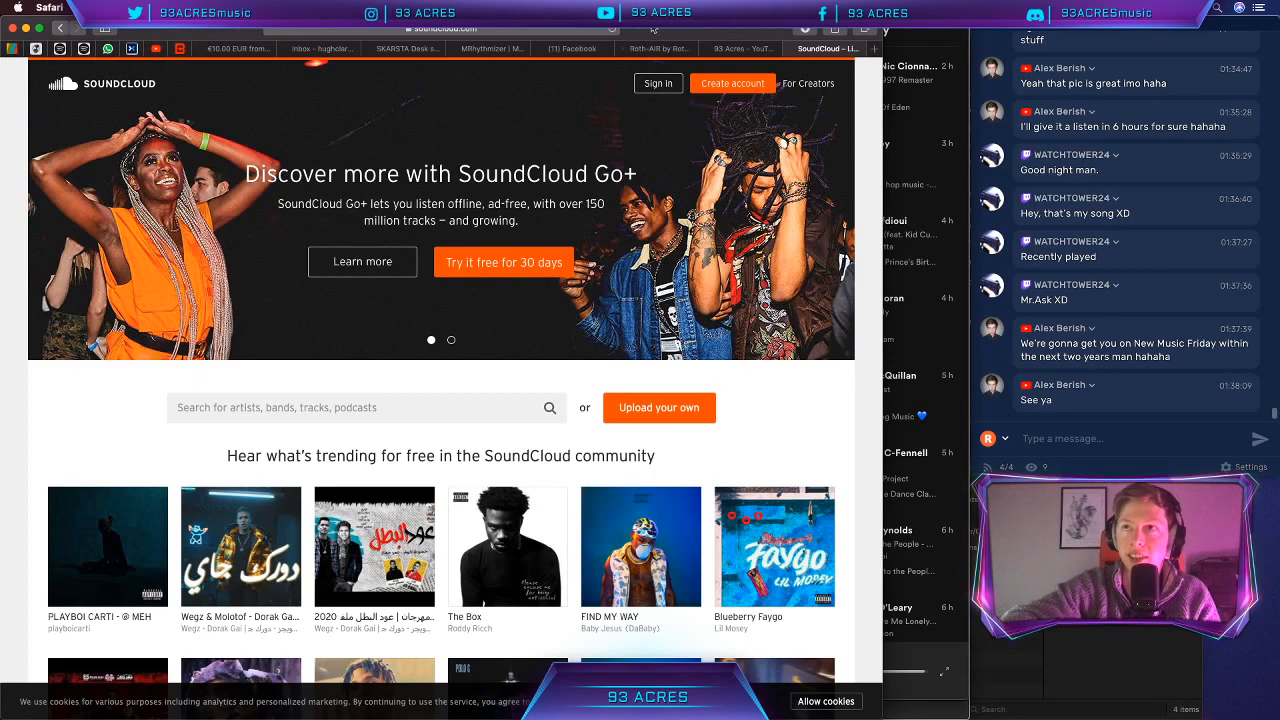
Step: Move the Safari window out of the way and play "Nobody 2 Blame" from its single page in Spotify
left_click_drag(654, 29, 580, 719)
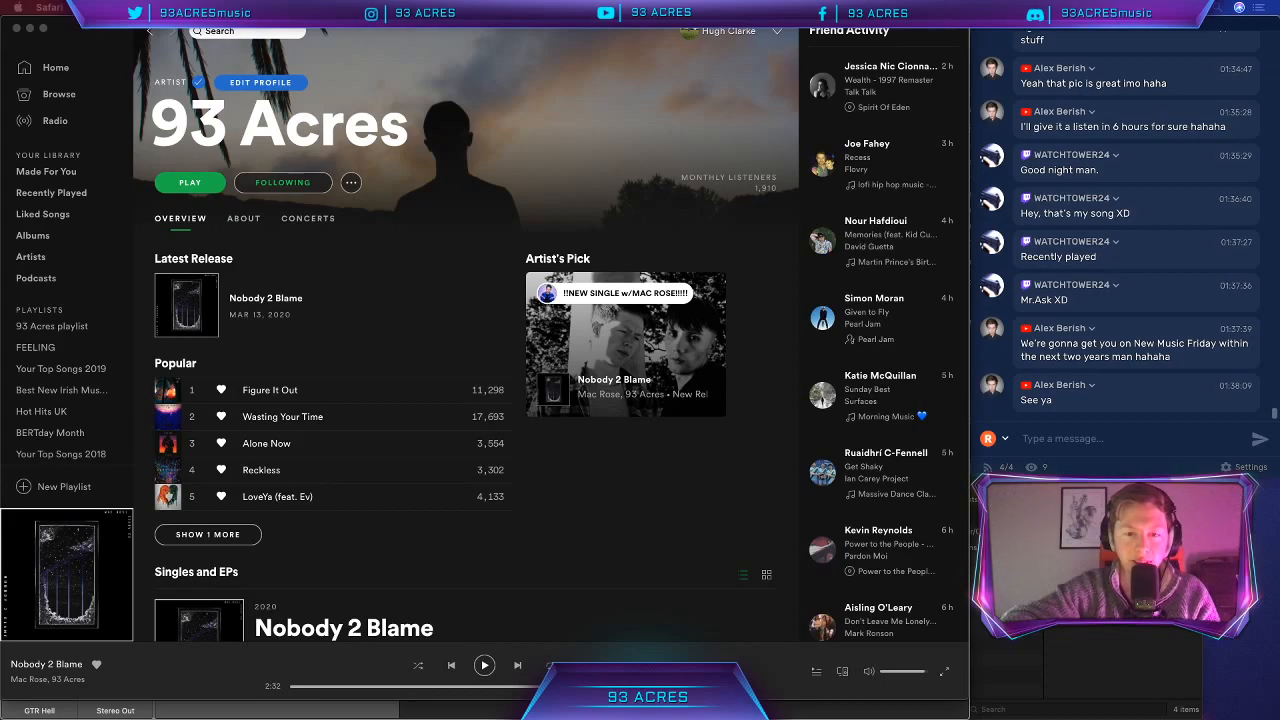
left_click(583, 525)
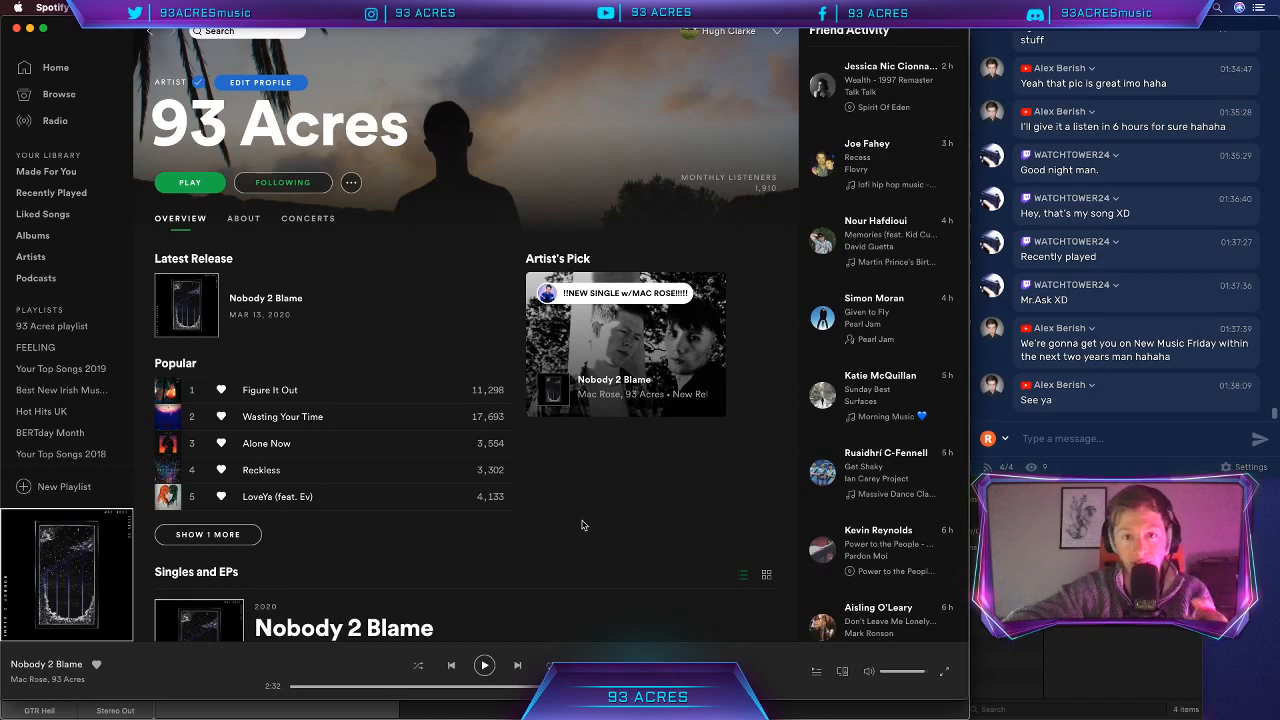
left_click(331, 308)
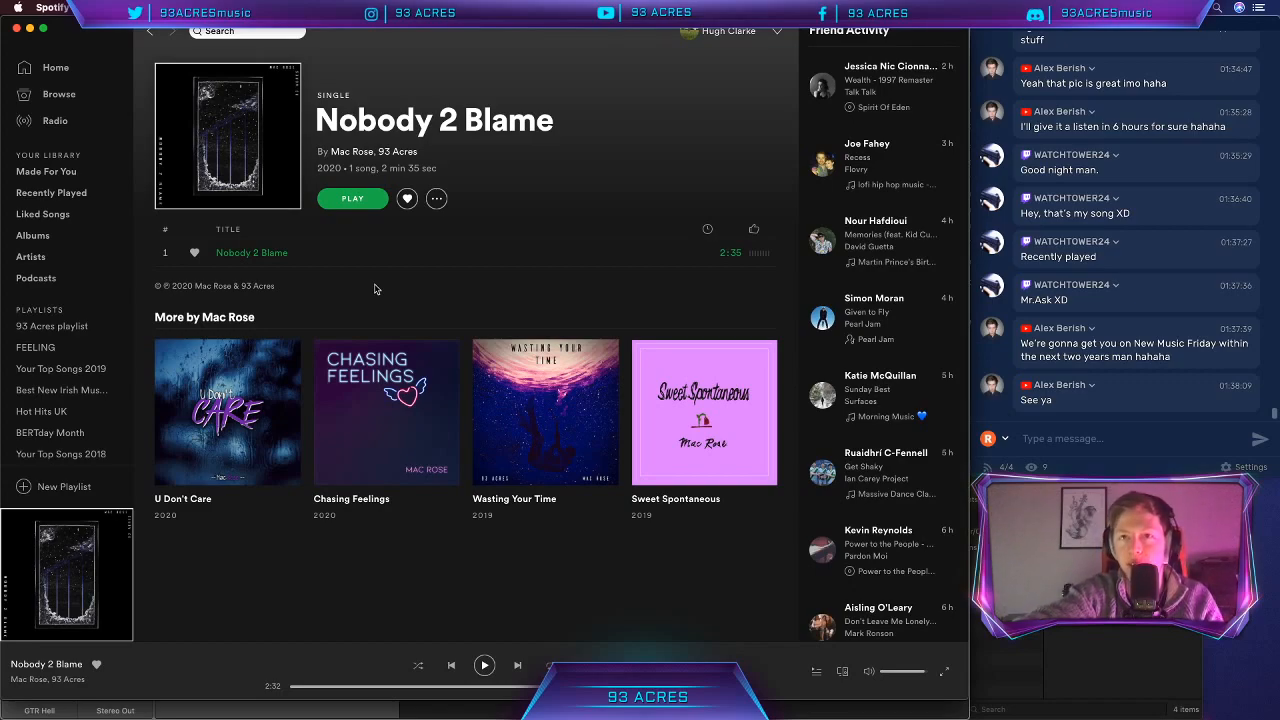
left_click(168, 253)
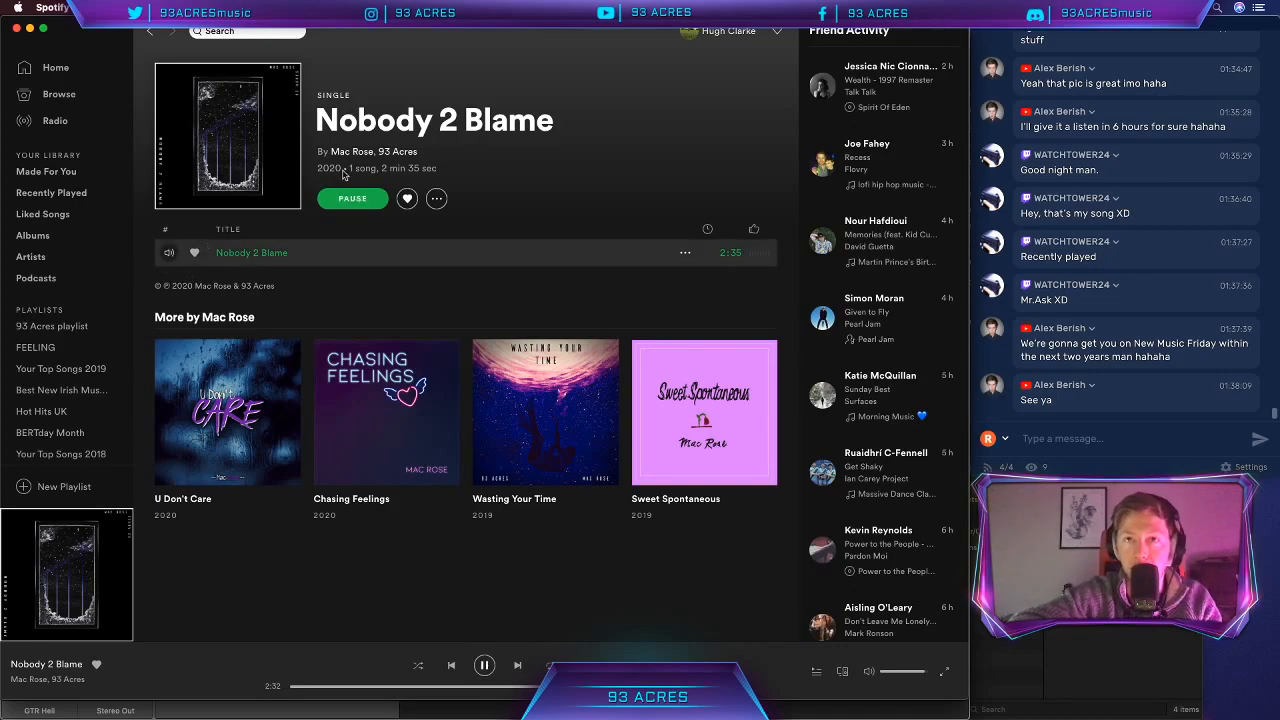
Step: Start "Figure It Out" from the 93 Acres artist page and switch playback to "Nobody 2 Blame" on its single page
left_click(413, 157)
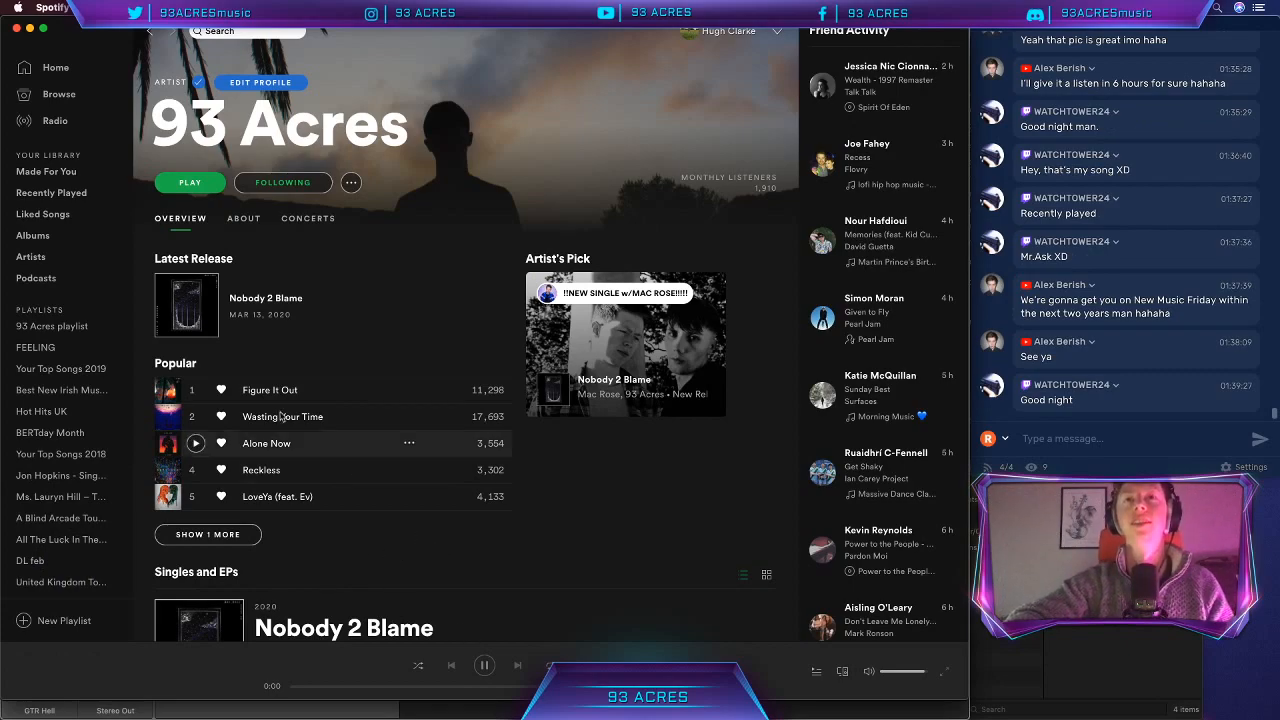
left_click(196, 390)
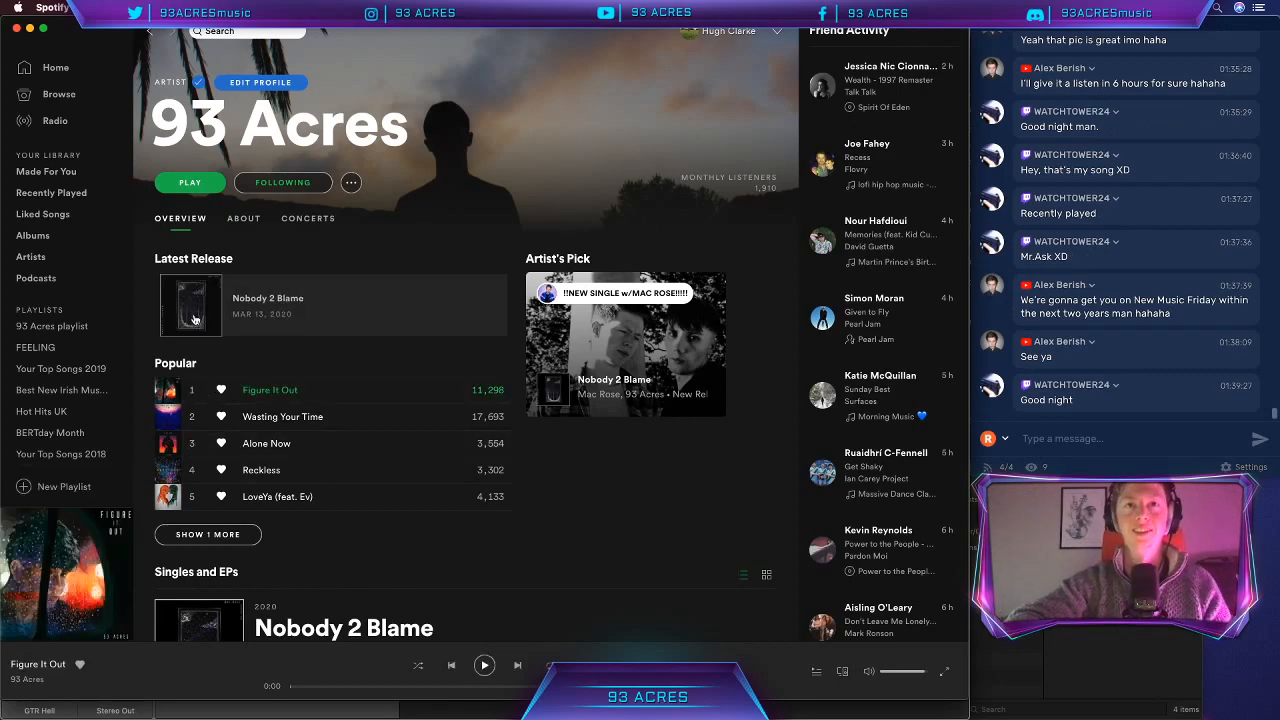
left_click(186, 303)
left_click(170, 253)
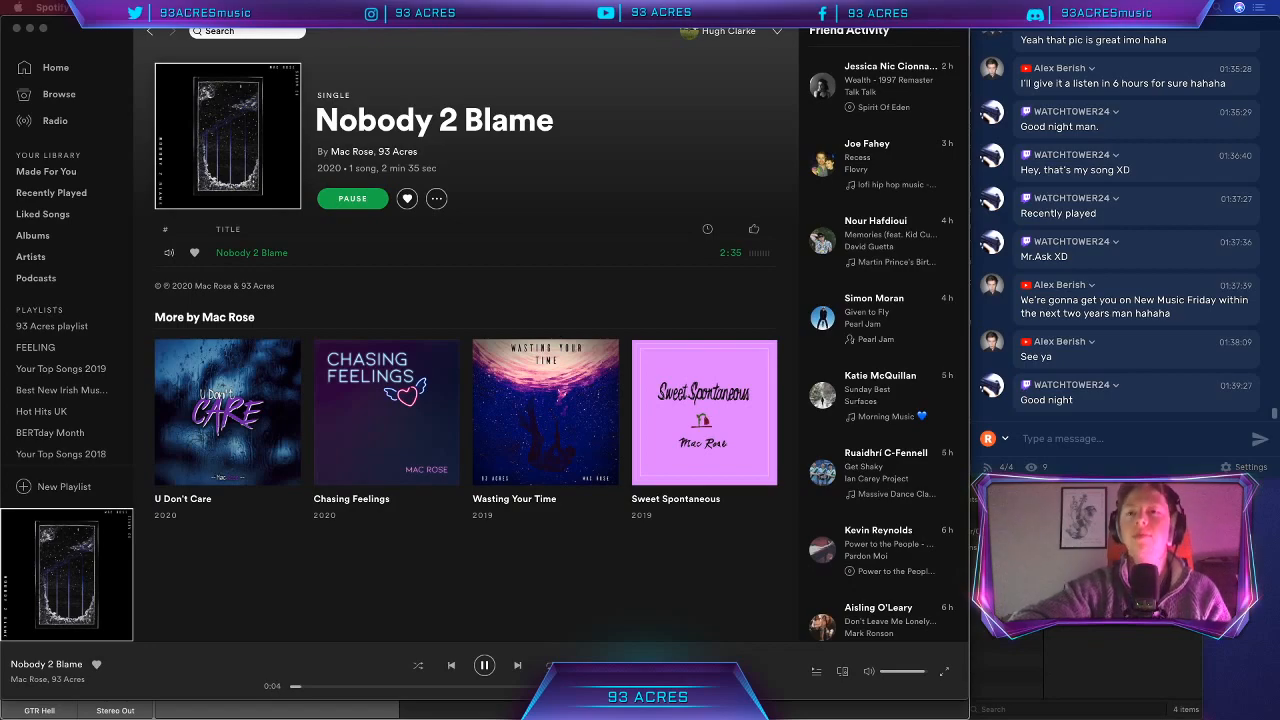
Step: Pause "Nobody 2 Blame" and rewind it to 0:00
left_click(485, 666)
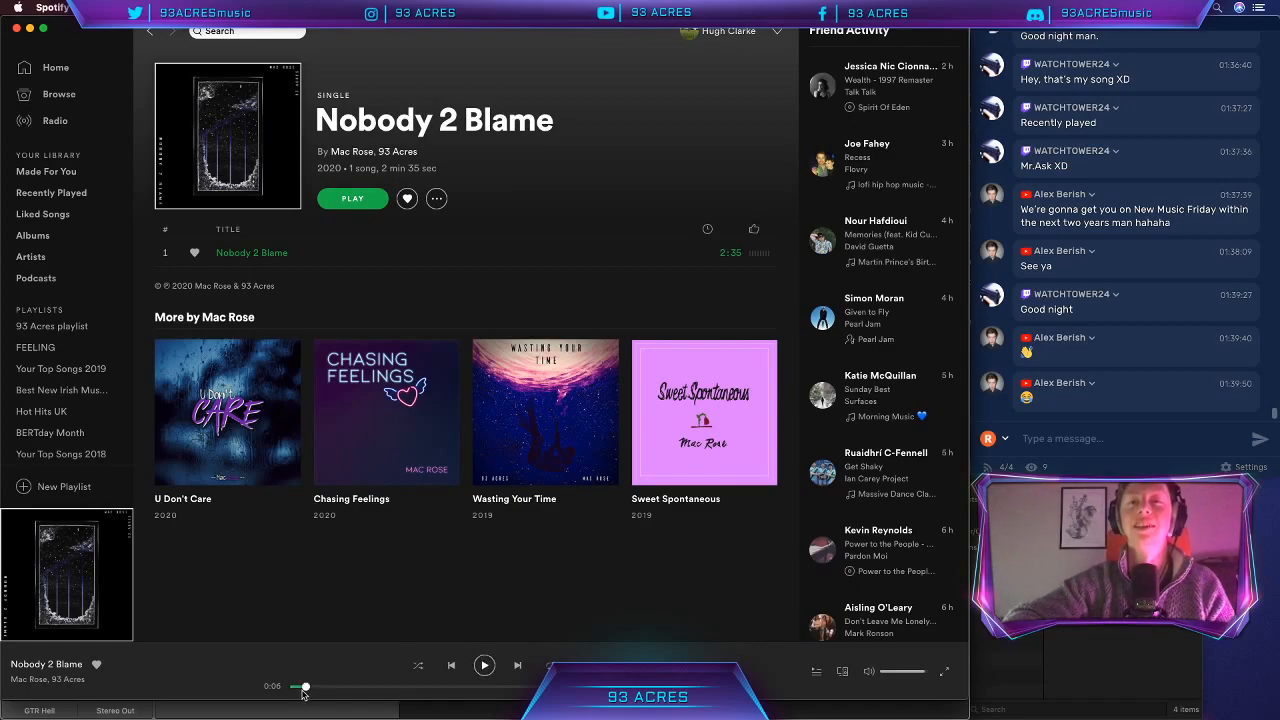
left_click_drag(303, 689, 286, 689)
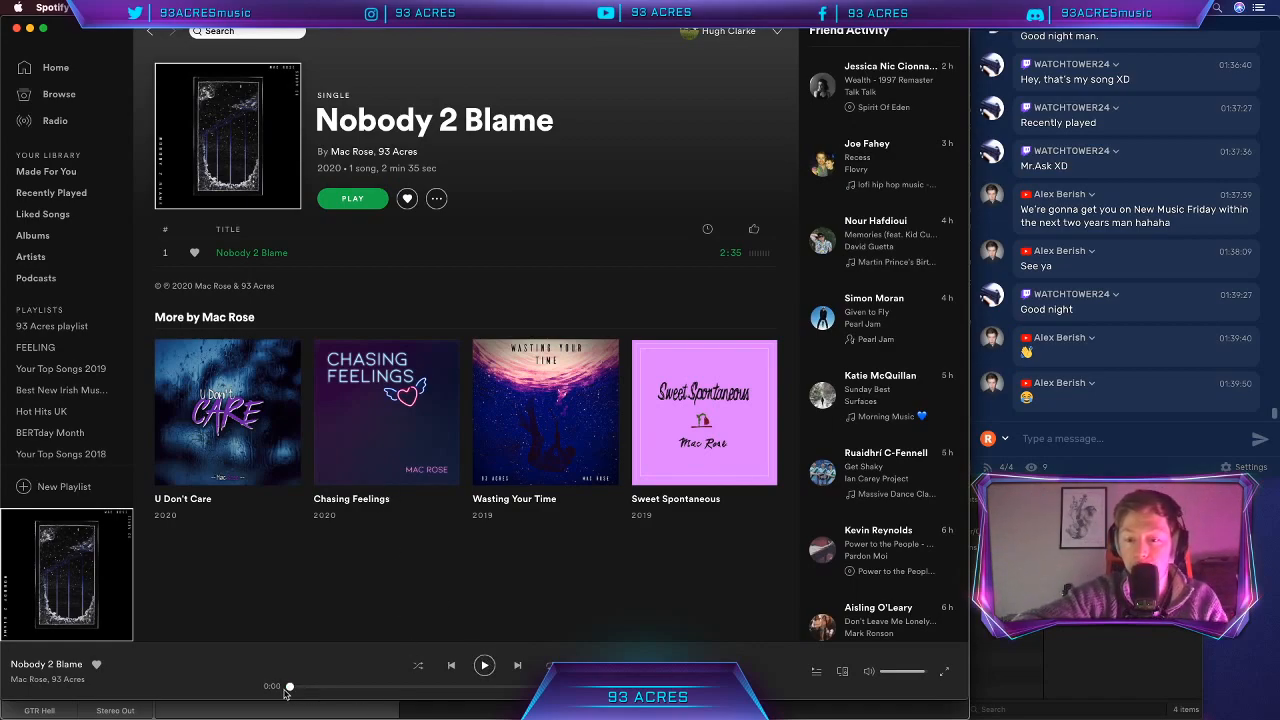